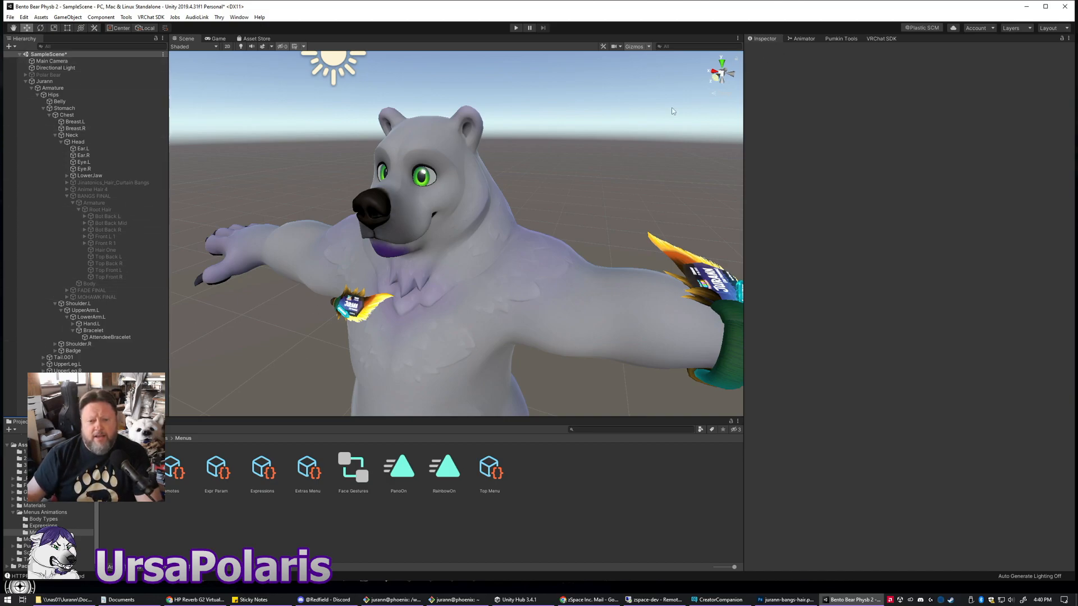
- Preview the Jinatonics_Hair_Curtain Bangs, Anime Hair 4 and BANGS FINAL hair objects by briefly activating each, then deactivating it again
left_click(109, 182)
left_click(767, 50)
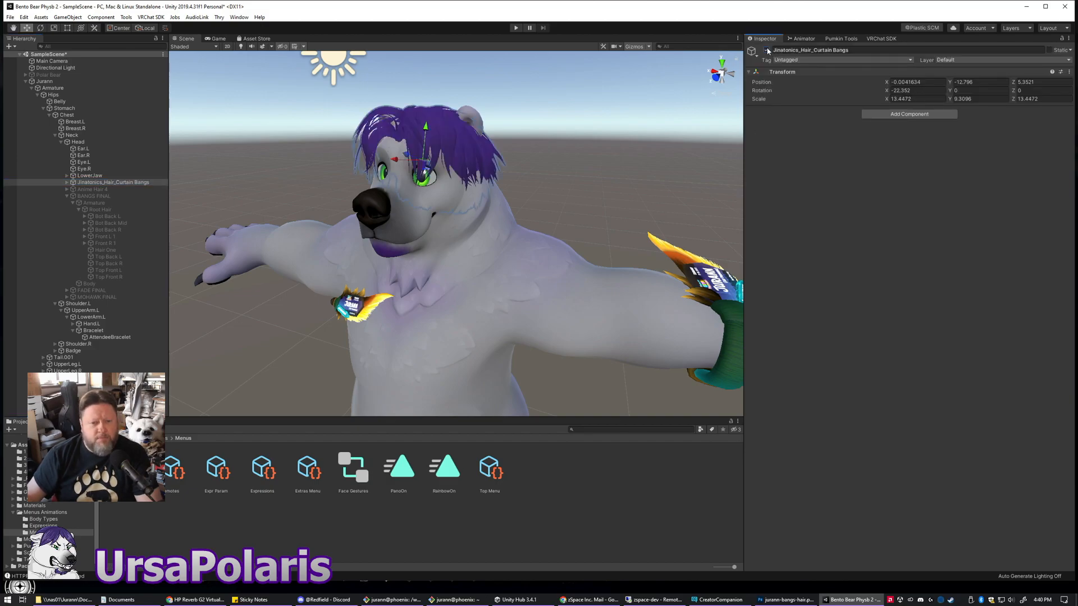
left_click(767, 50)
left_click(91, 190)
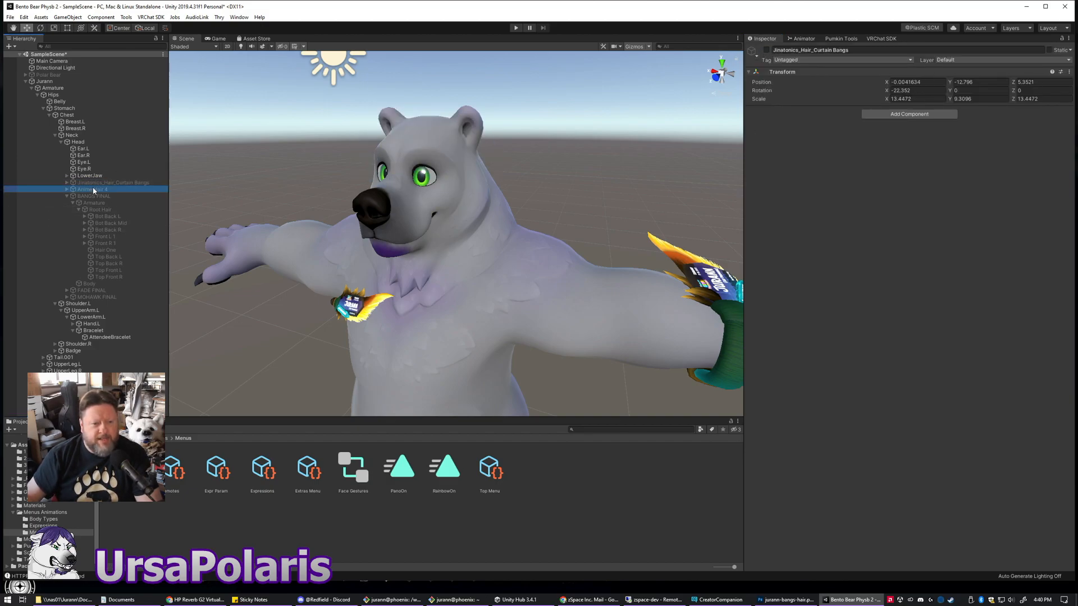
left_click(767, 50)
left_click(767, 50)
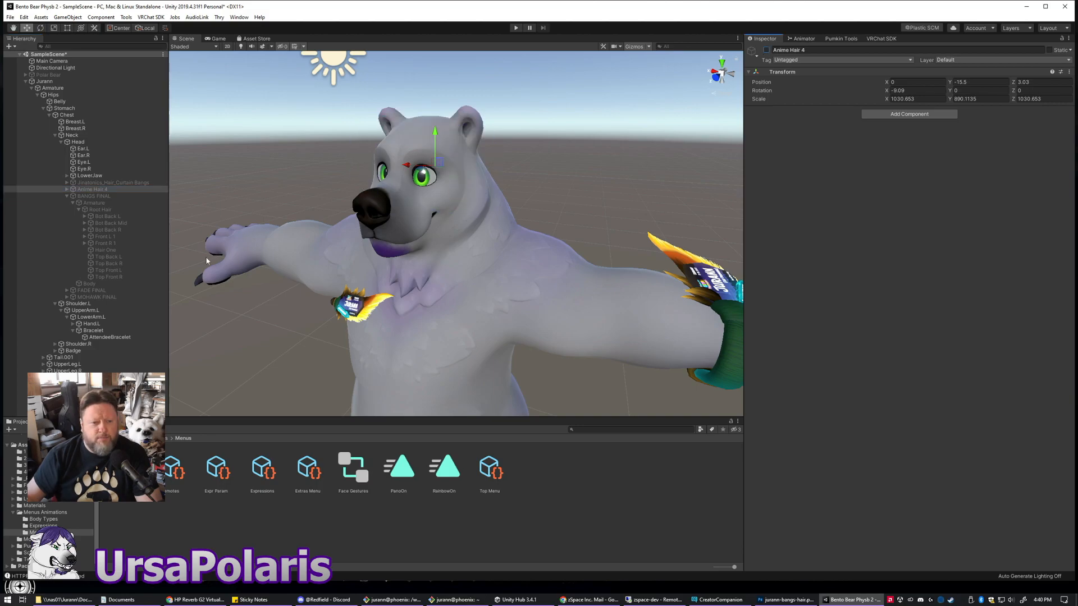
left_click(94, 197)
left_click(767, 50)
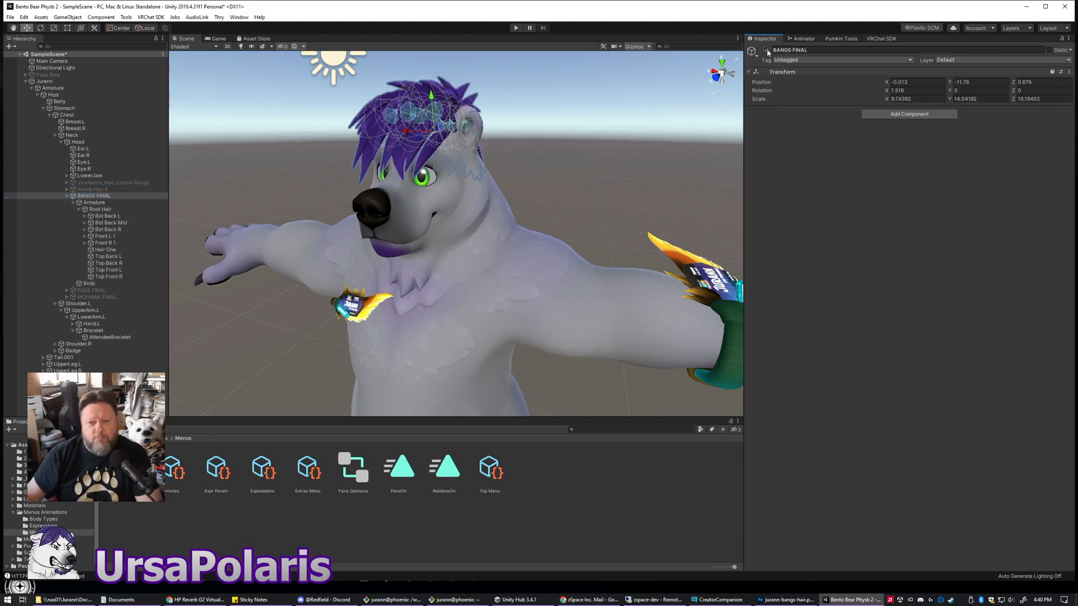
left_click(767, 50)
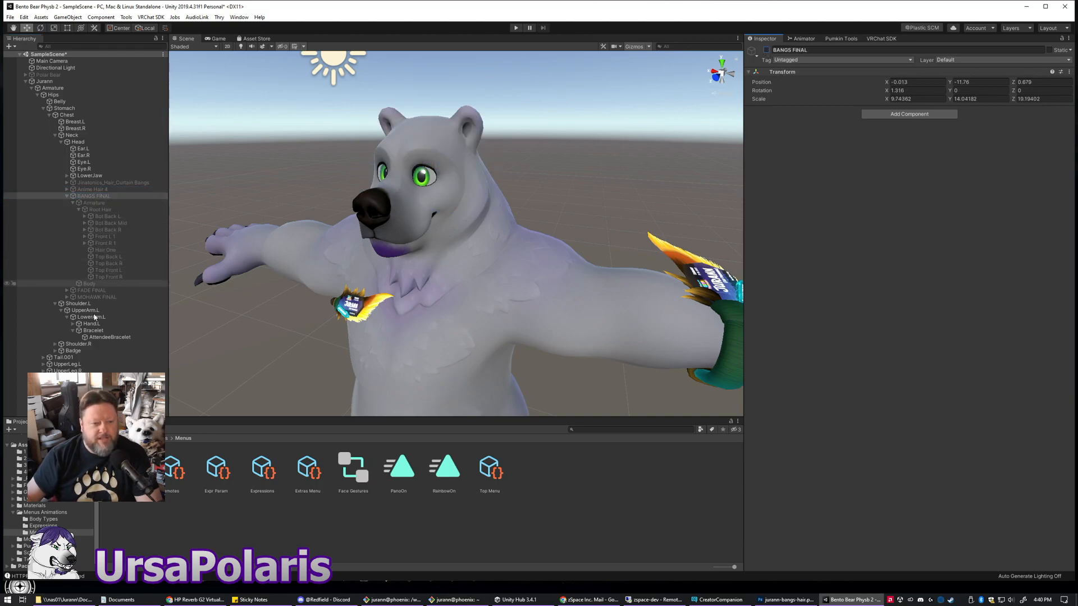
- Preview the FADE FINAL and MOHAWK FINAL hair objects on the bear's head, leaving both deactivated
left_click(87, 291)
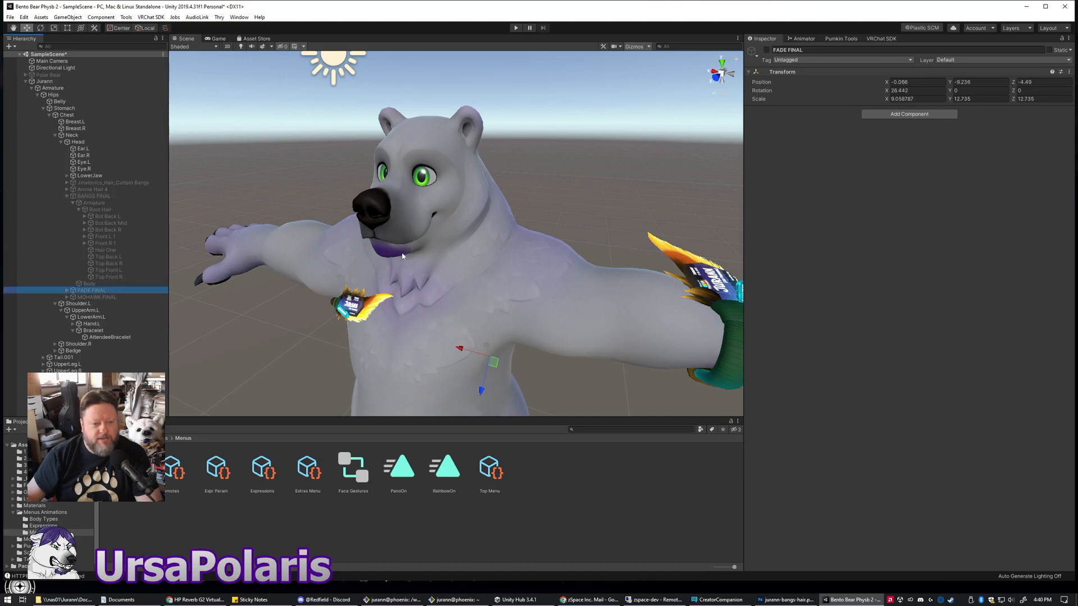
left_click(766, 50)
left_click(767, 49)
left_click(93, 297)
left_click(767, 50)
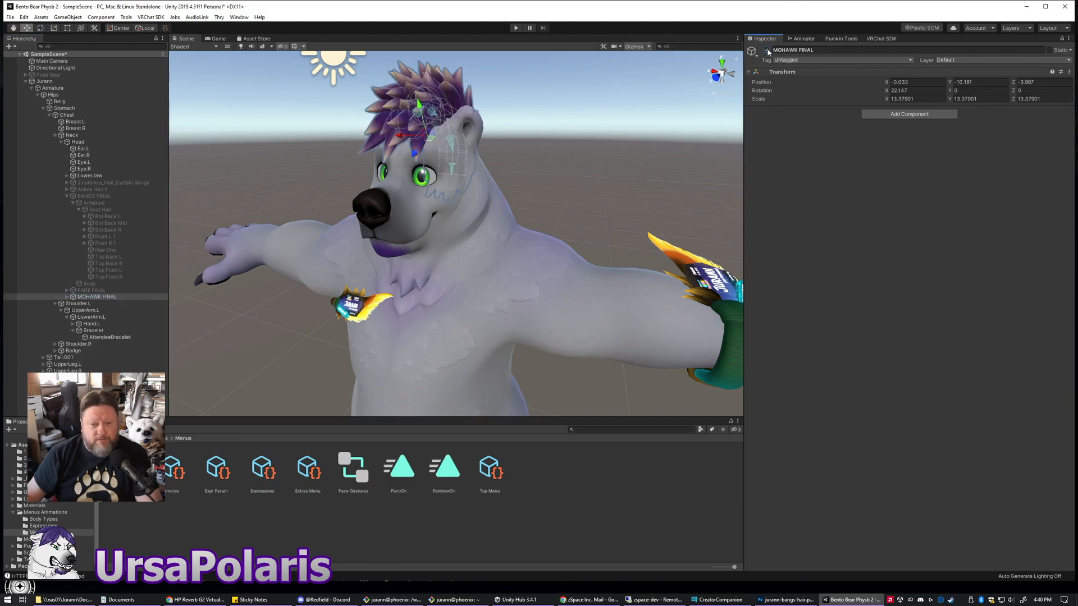
left_click(767, 50)
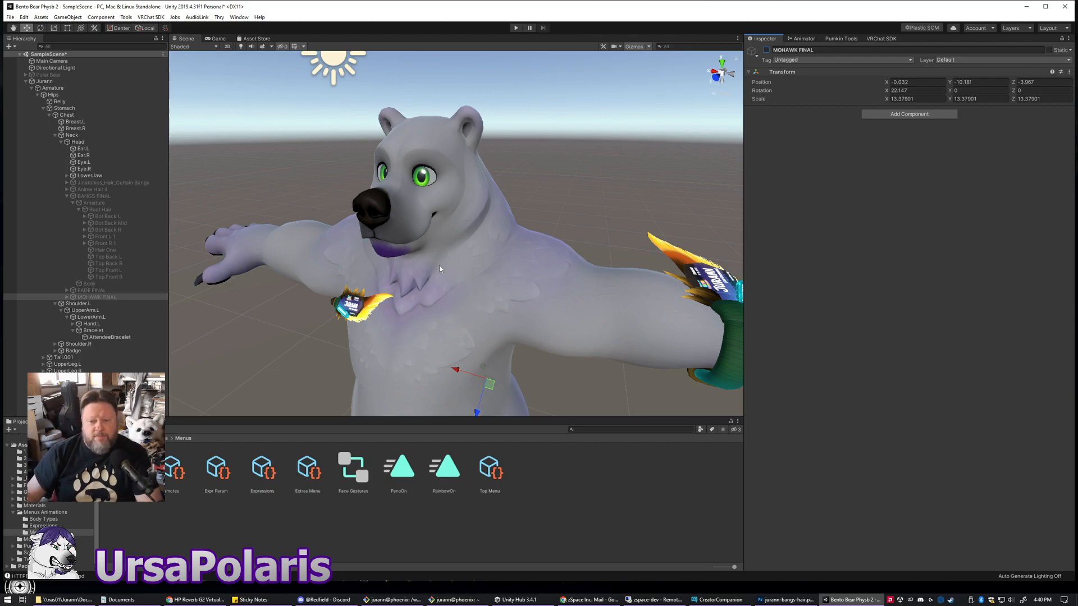
- Deactivate the AttendeeBracelet object on the lower arm and the Badge object on the chest
left_click(106, 337)
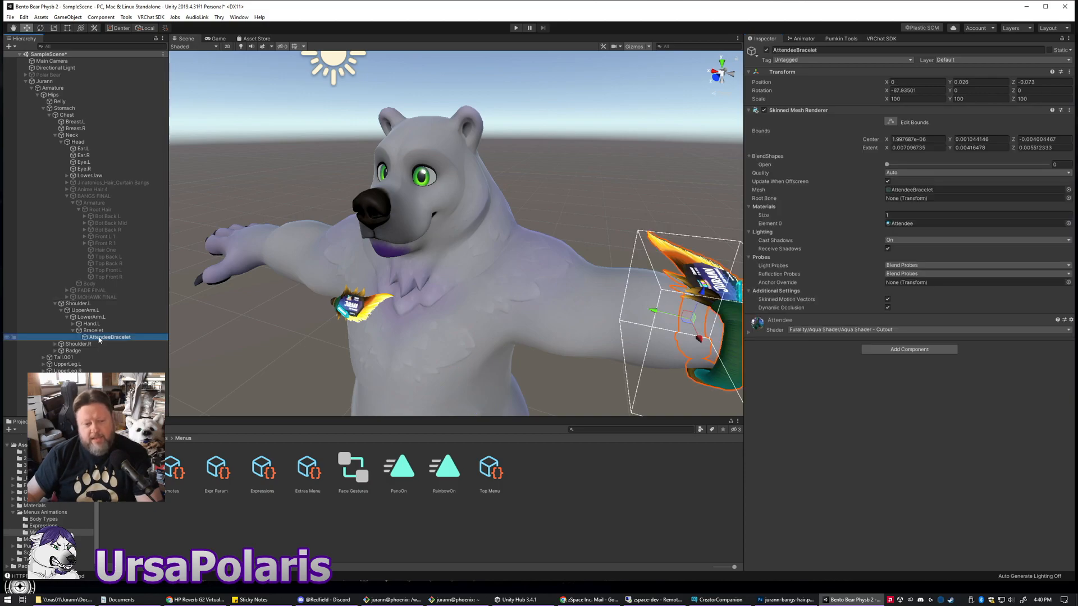
left_click(766, 49)
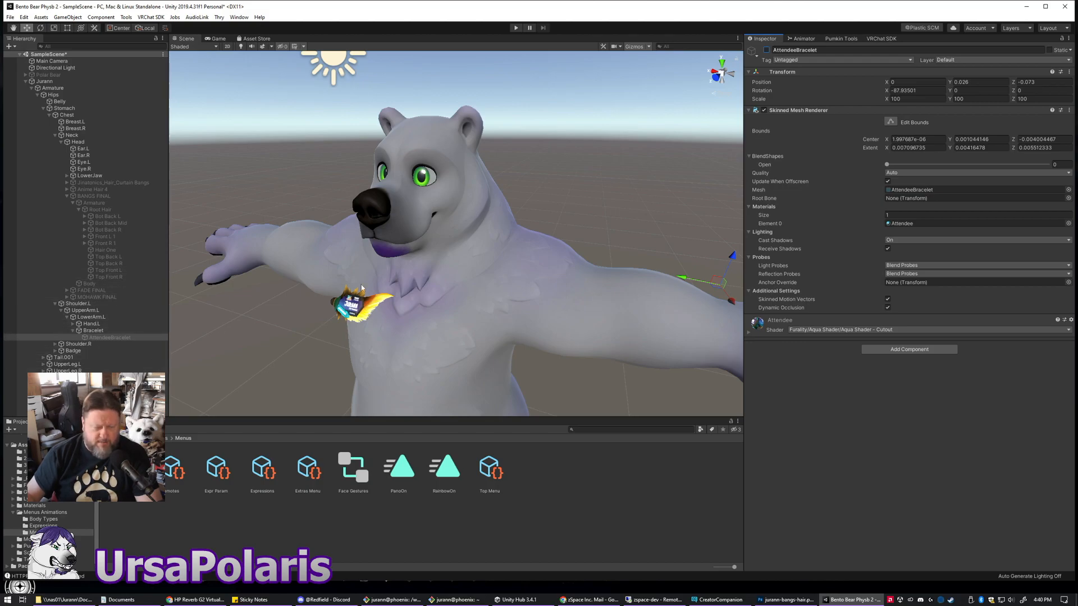
left_click(71, 350)
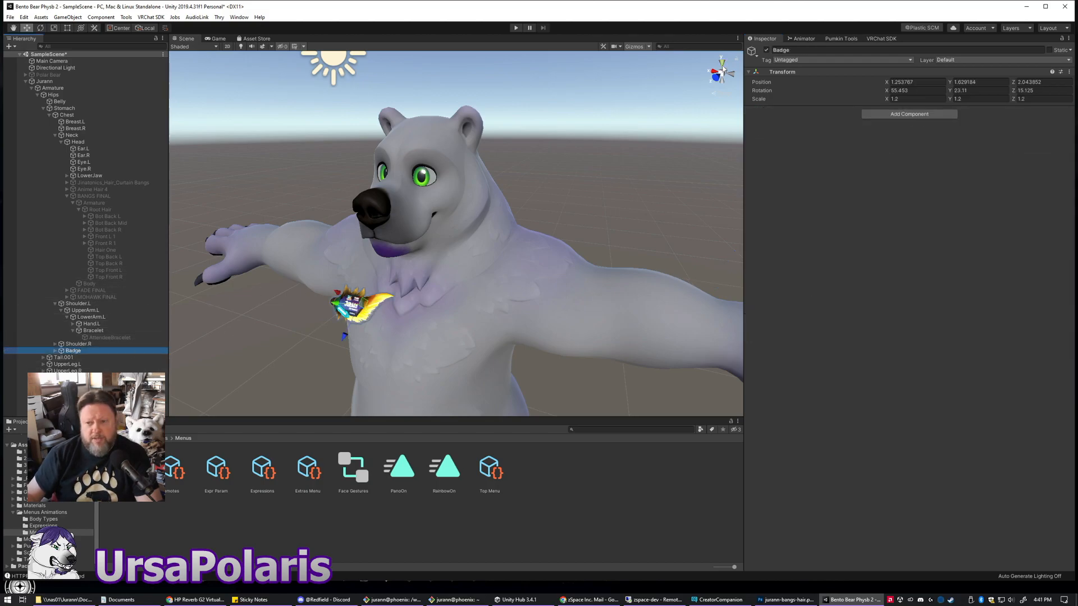
left_click(767, 50)
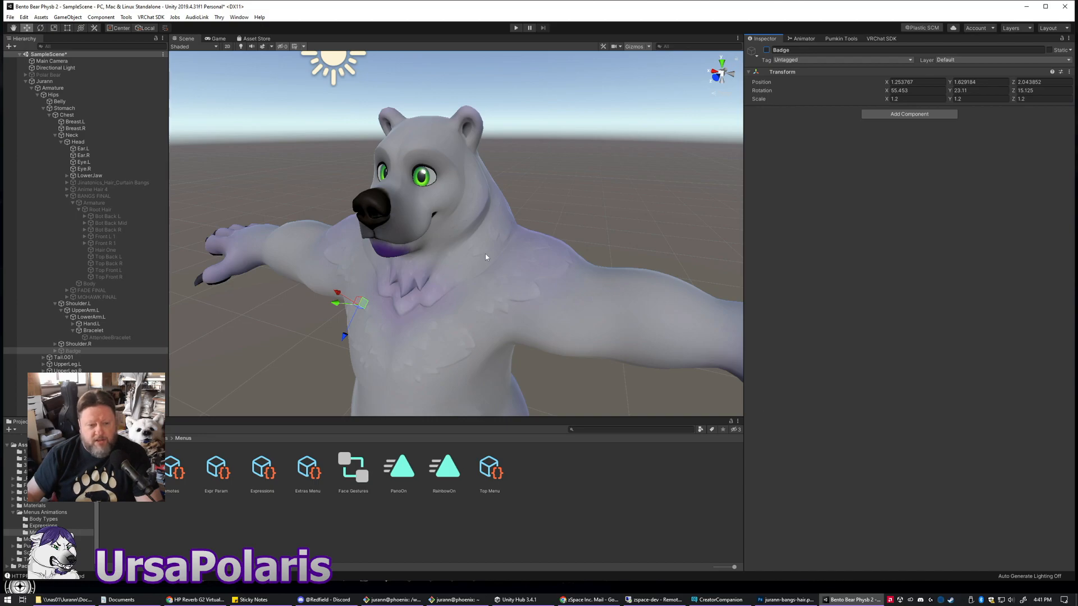
left_click(767, 51)
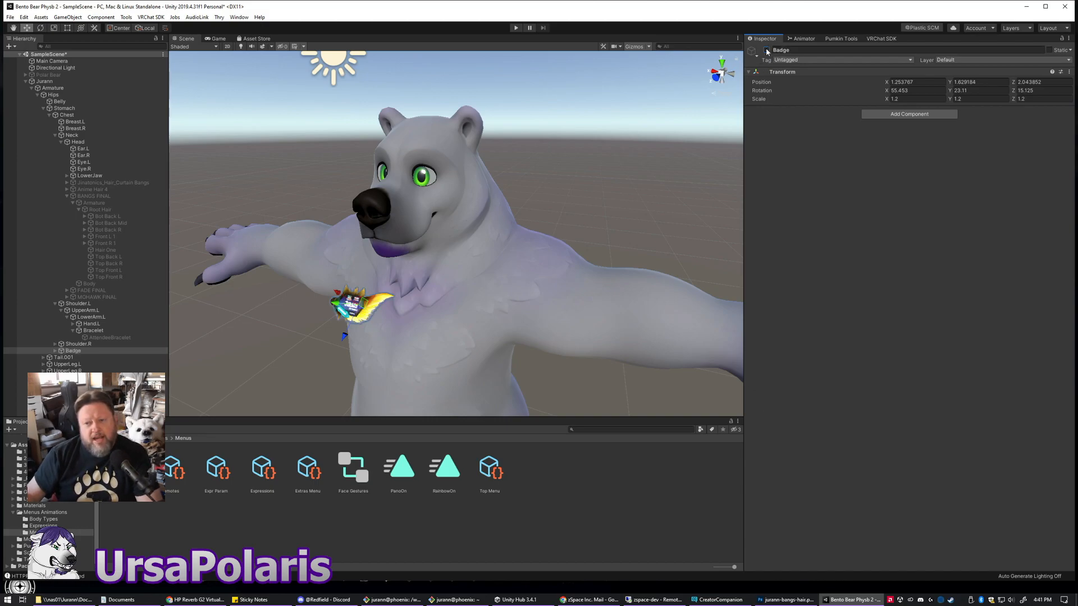
left_click(767, 51)
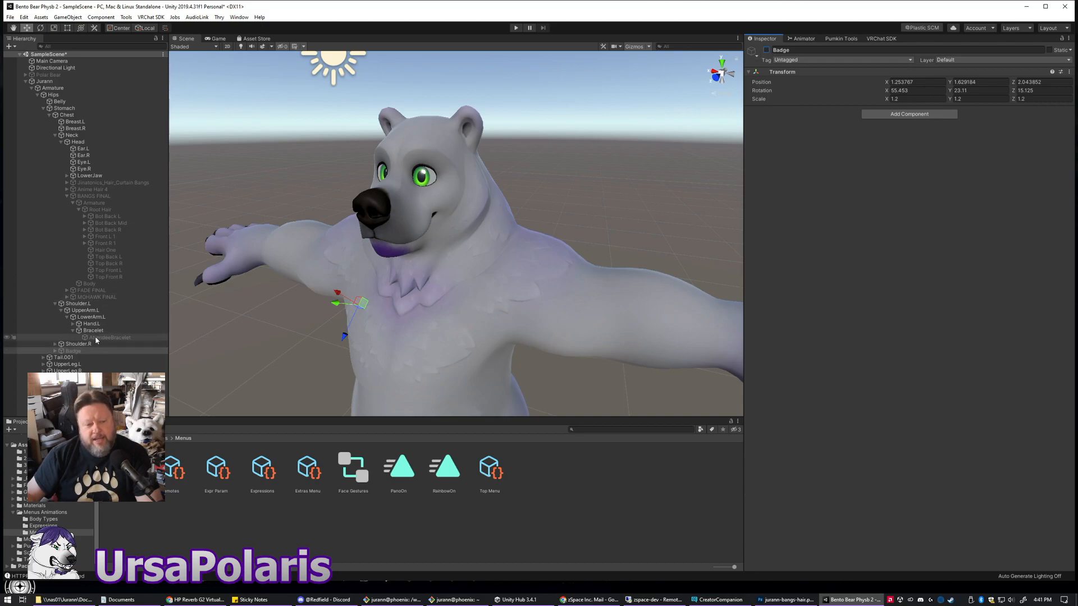
- Toggle the AttendeeBracelet object on and off repeatedly to compare its two states, leaving it deactivated
left_click(109, 338)
left_click(767, 51)
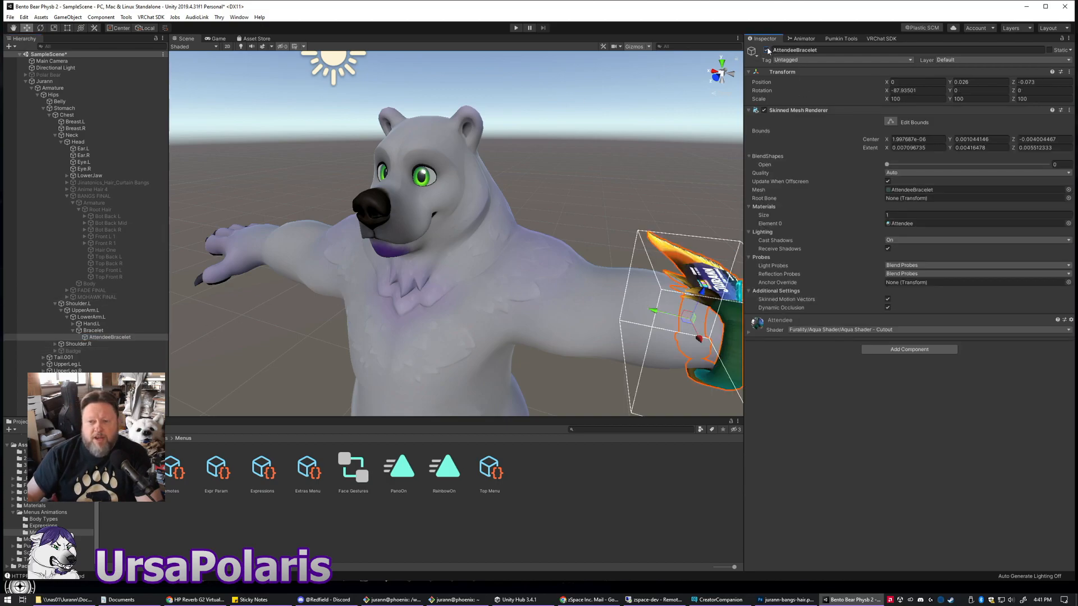
left_click(767, 51)
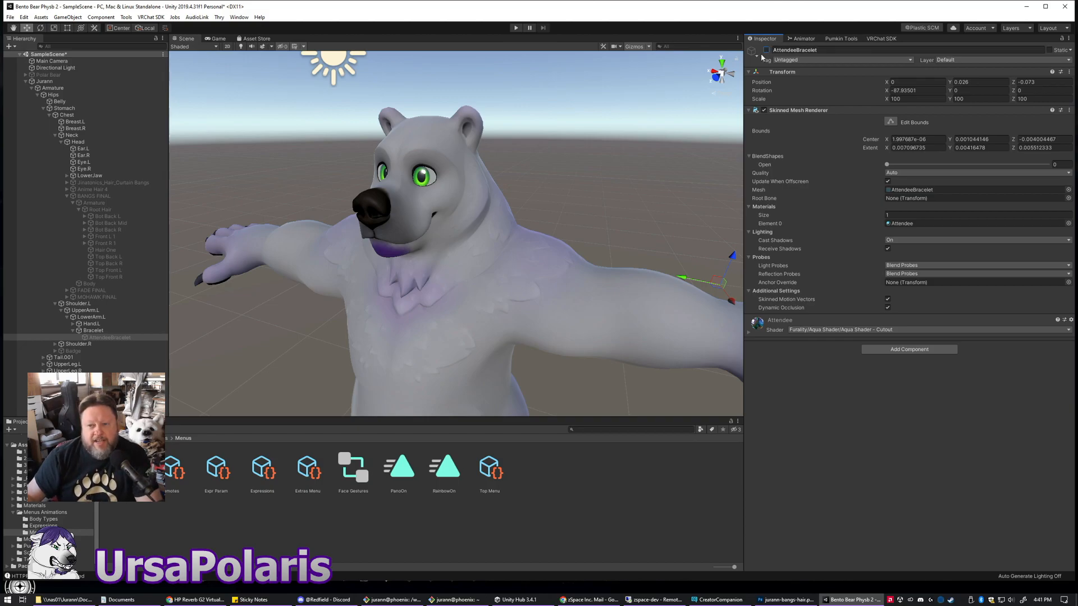
left_click(768, 51)
left_click(767, 51)
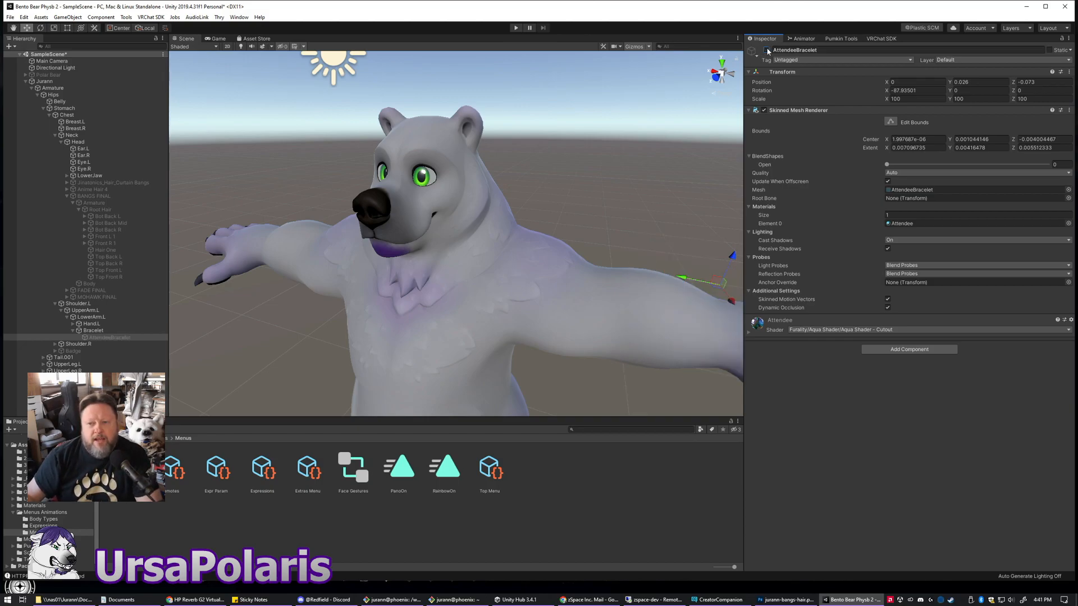
left_click(767, 51)
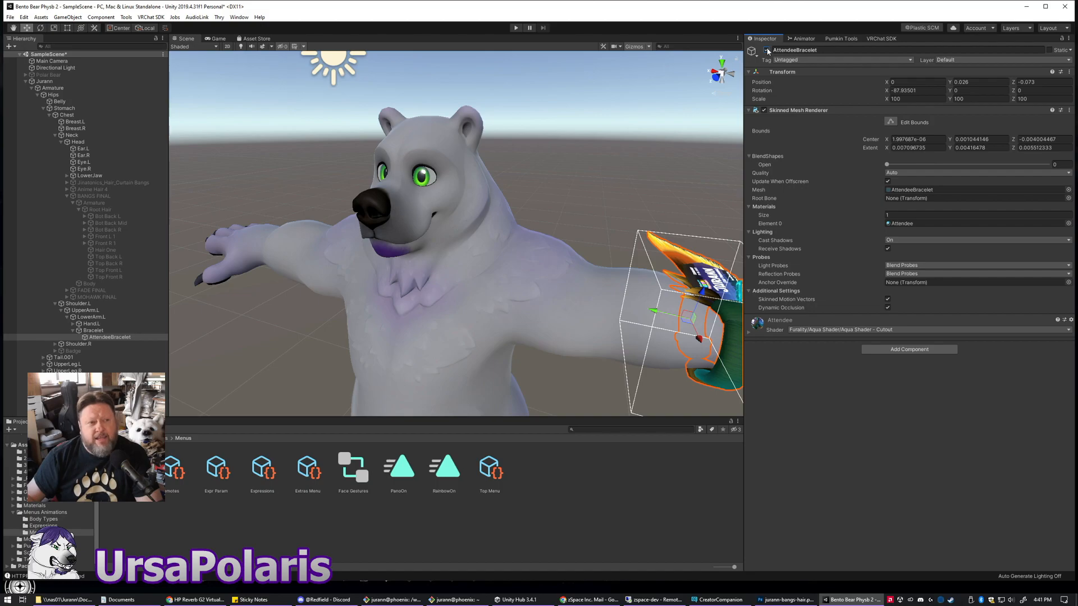
left_click(767, 51)
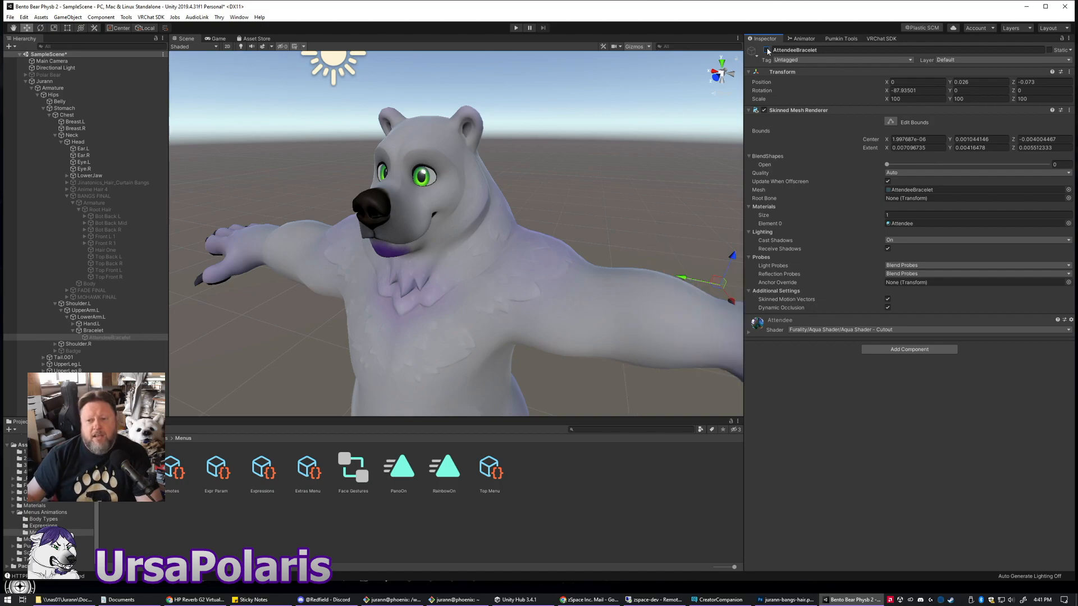
left_click(767, 51)
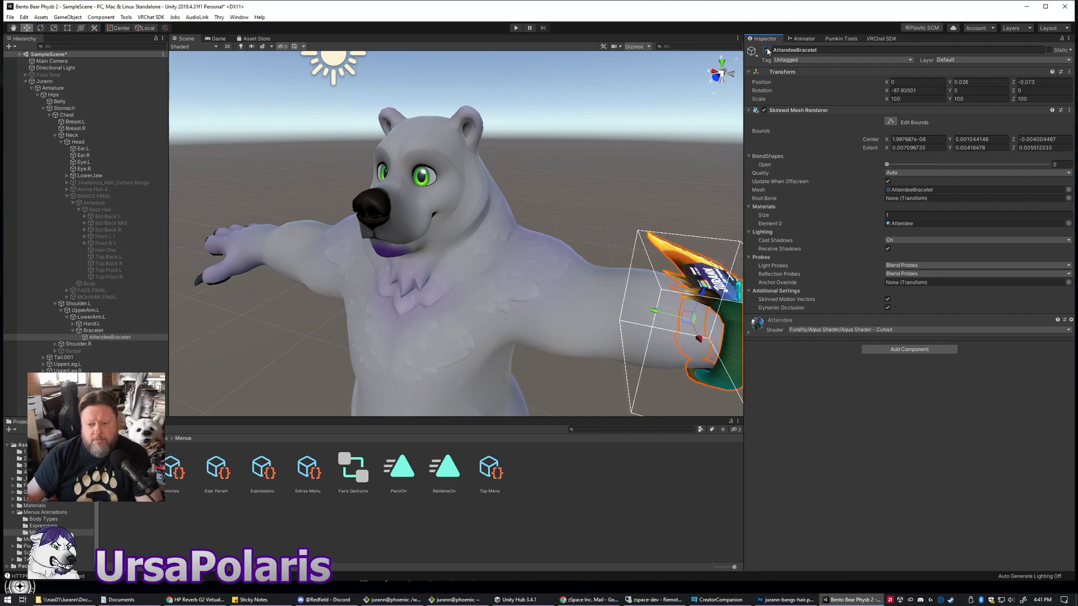
left_click(768, 50)
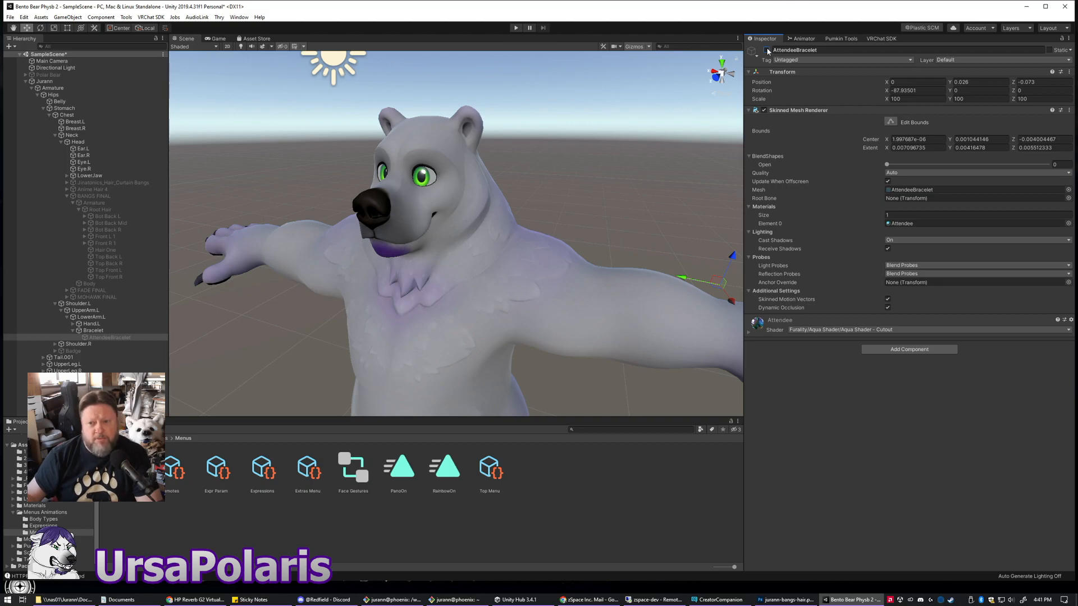
left_click(767, 51)
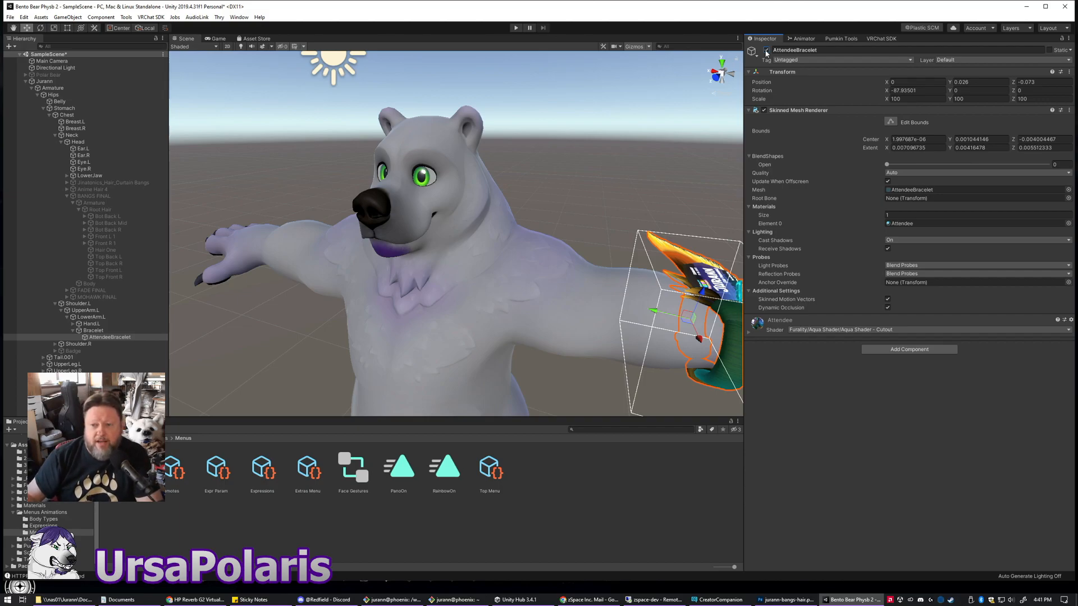
left_click(767, 50)
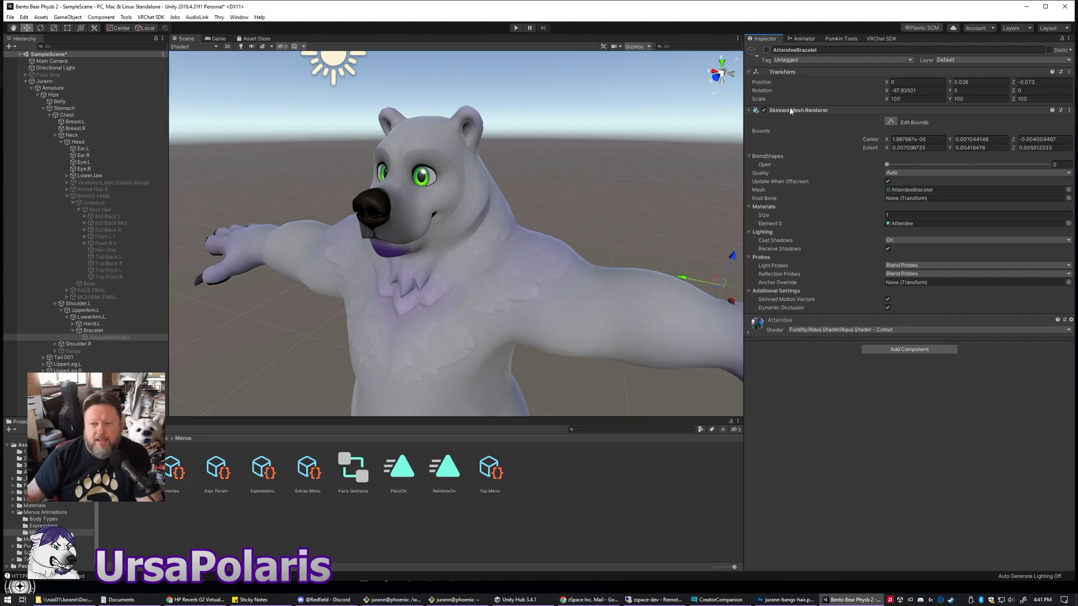
left_click(767, 51)
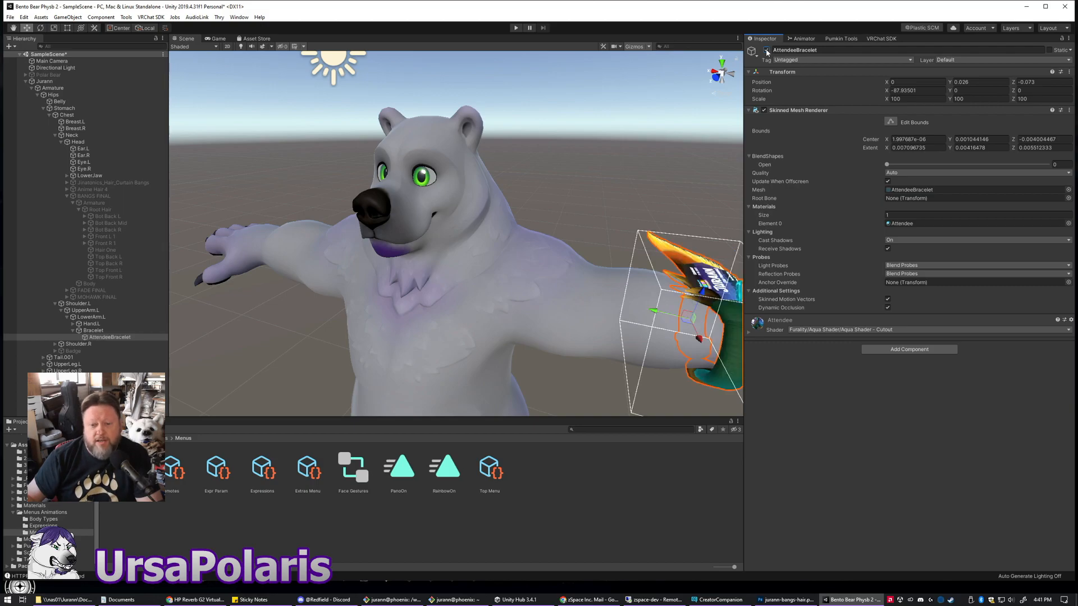
left_click(766, 51)
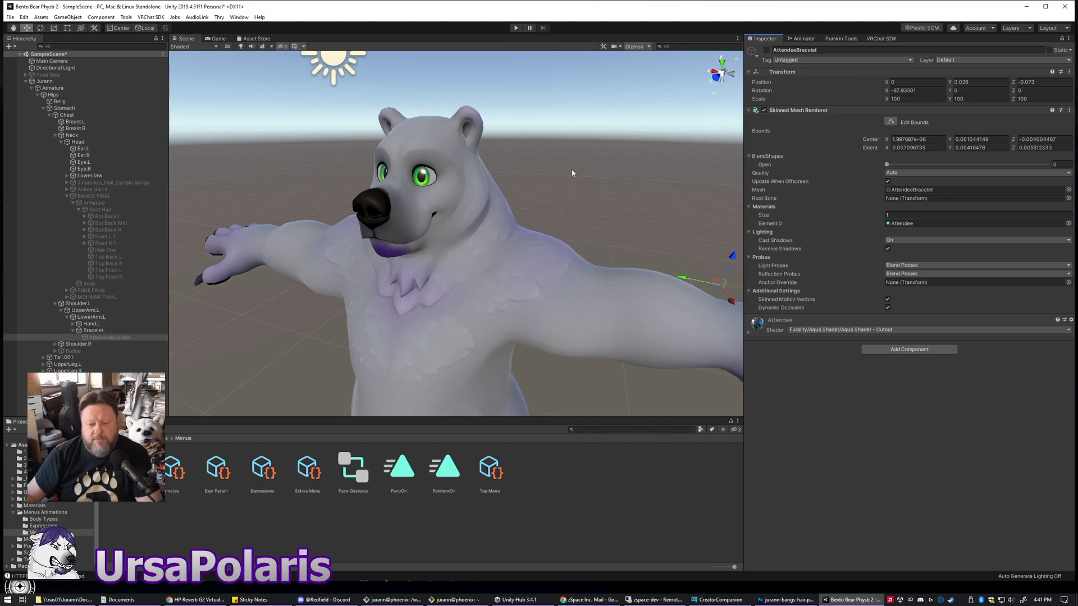
left_click(573, 533)
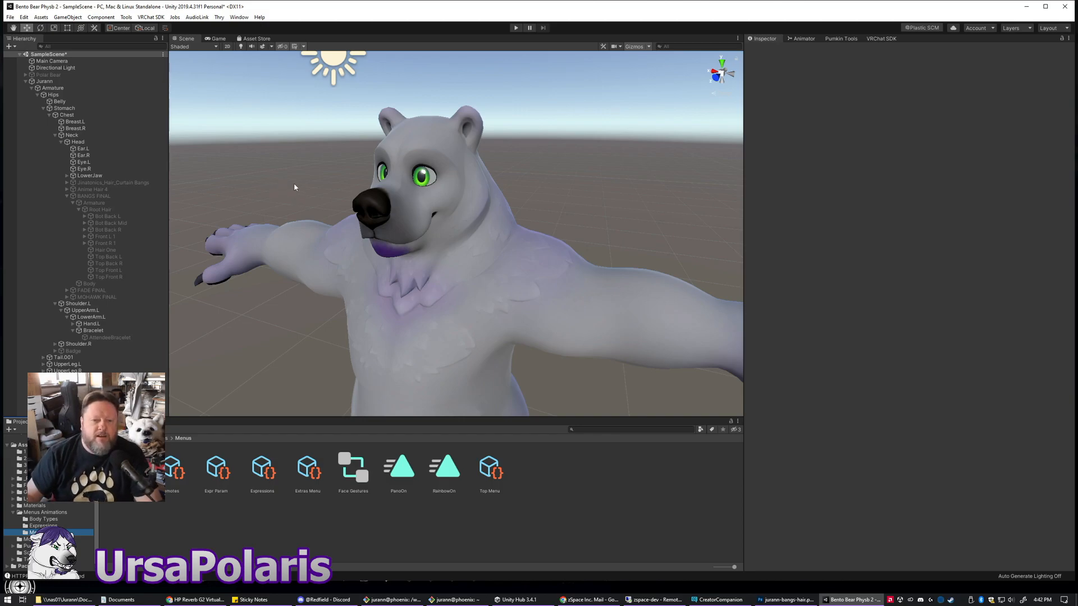
scroll(464, 245, "down", 4)
scroll(478, 250, "up", 4)
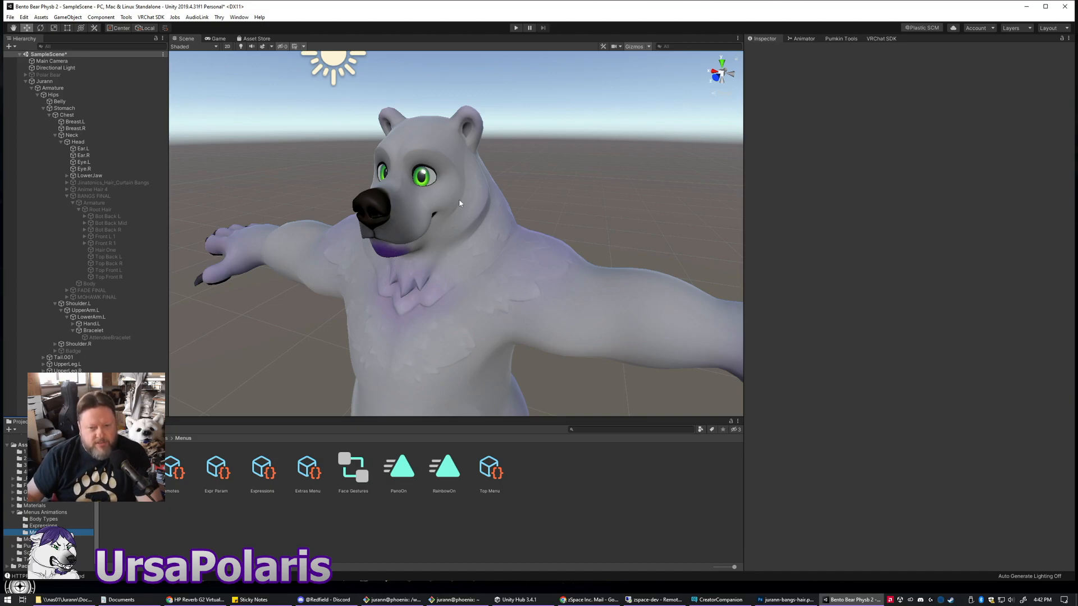
scroll(522, 269, "down", 3)
mouse_move(517, 254)
middle_mouse_down()
mouse_move(510, 212)
mouse_move(501, 242)
middle_mouse_up()
scroll(498, 214, "up", 3)
middle_click_drag(498, 180, 500, 193)
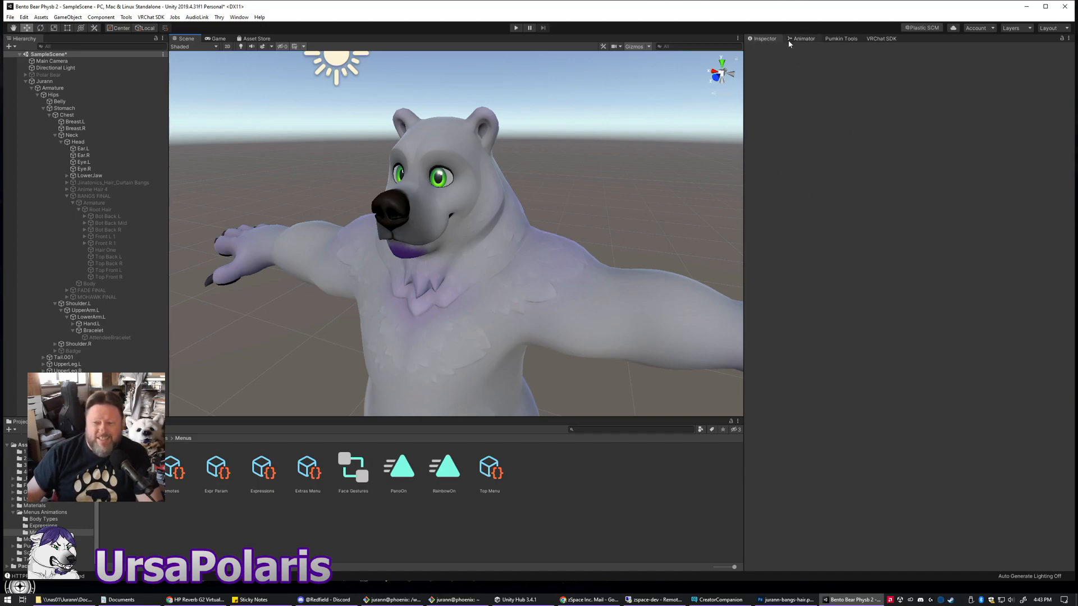
- Review the Animator layers, Pumkin's Avatar Tools and the VRChat SDK builder, and return to the Inspector
left_click(803, 39)
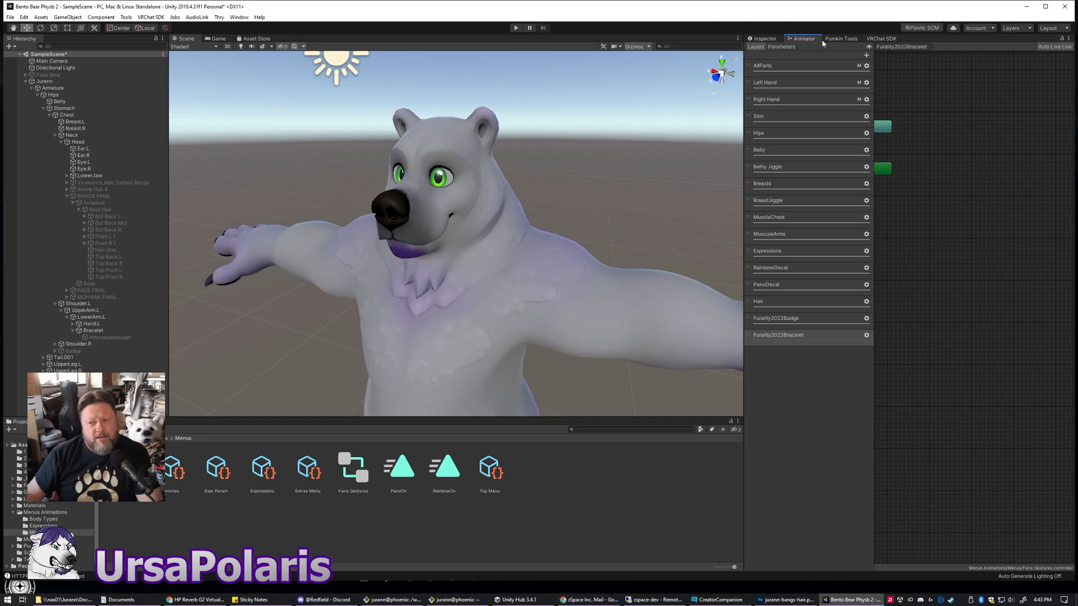
left_click(842, 39)
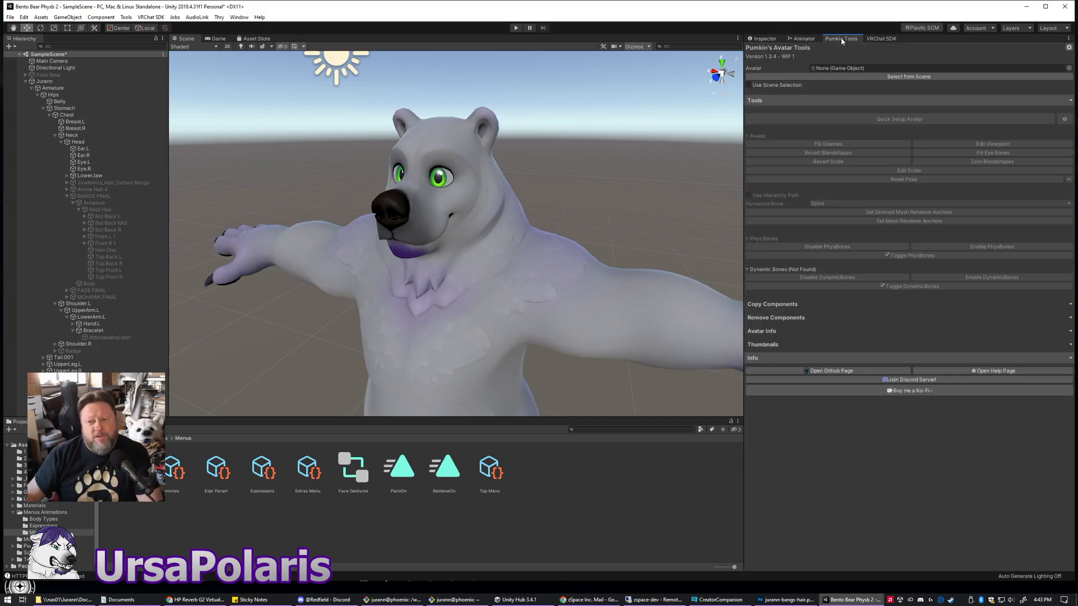
left_click(879, 39)
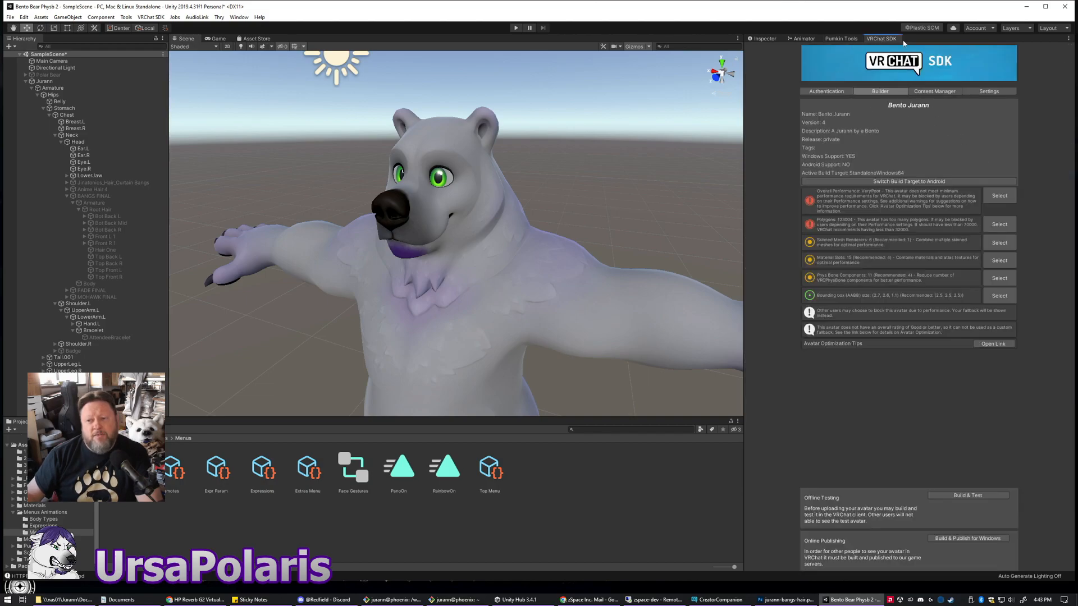
left_click(758, 39)
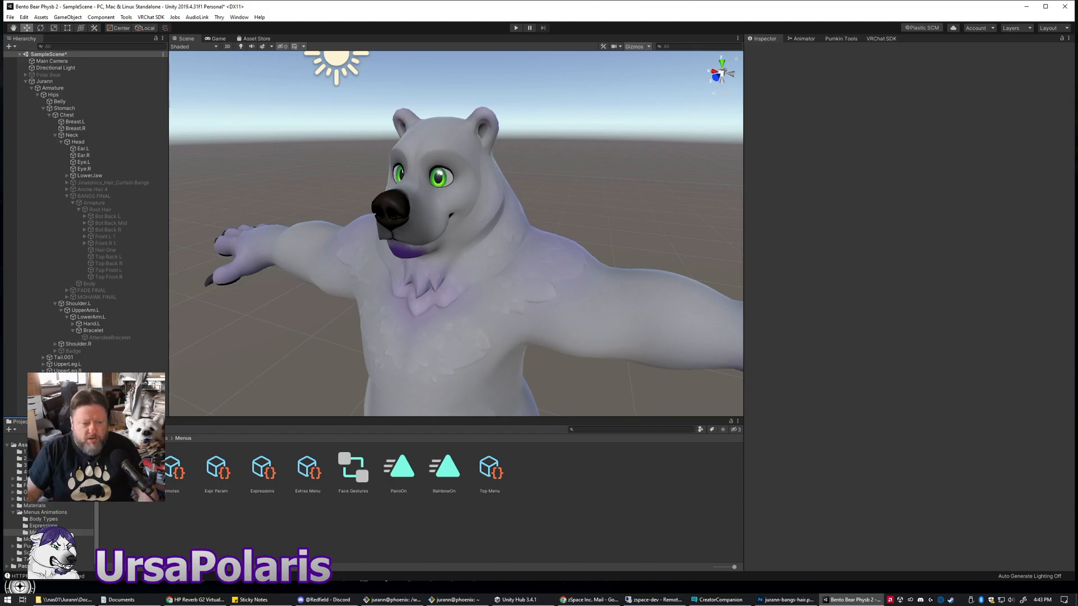
- Show the Animation window and locate the commands that open the Animation and Animator windows
left_click(82, 422)
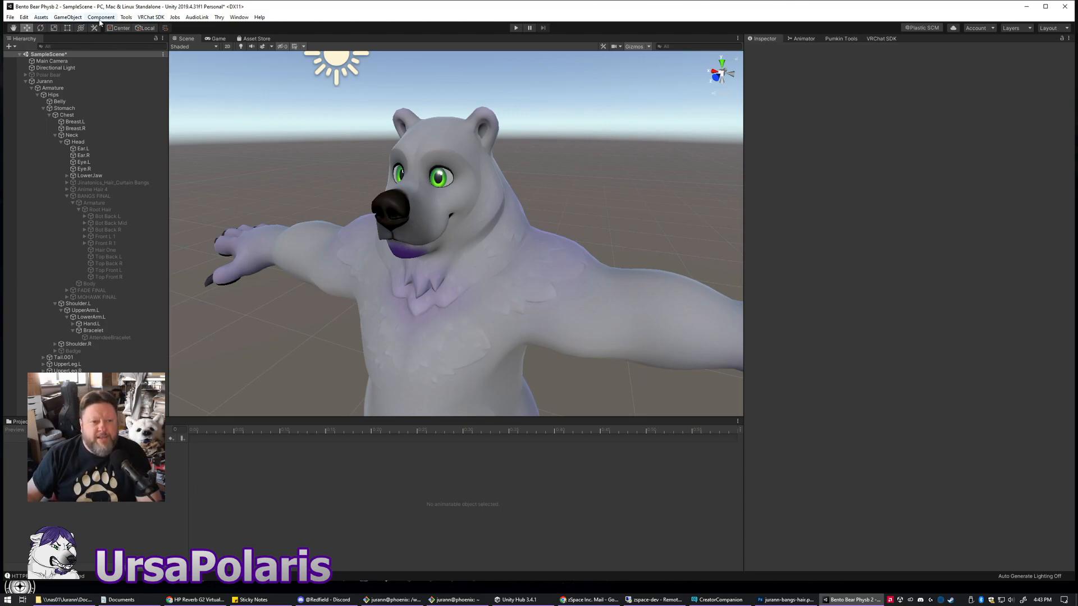
left_click(238, 18)
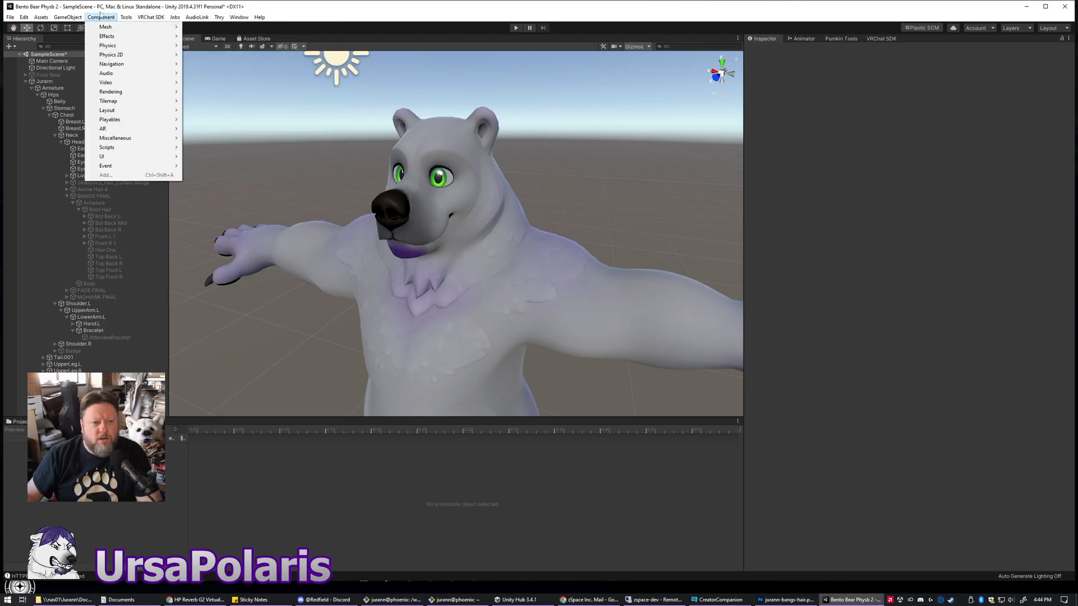
mouse_move(79, 20)
left_click(133, 19)
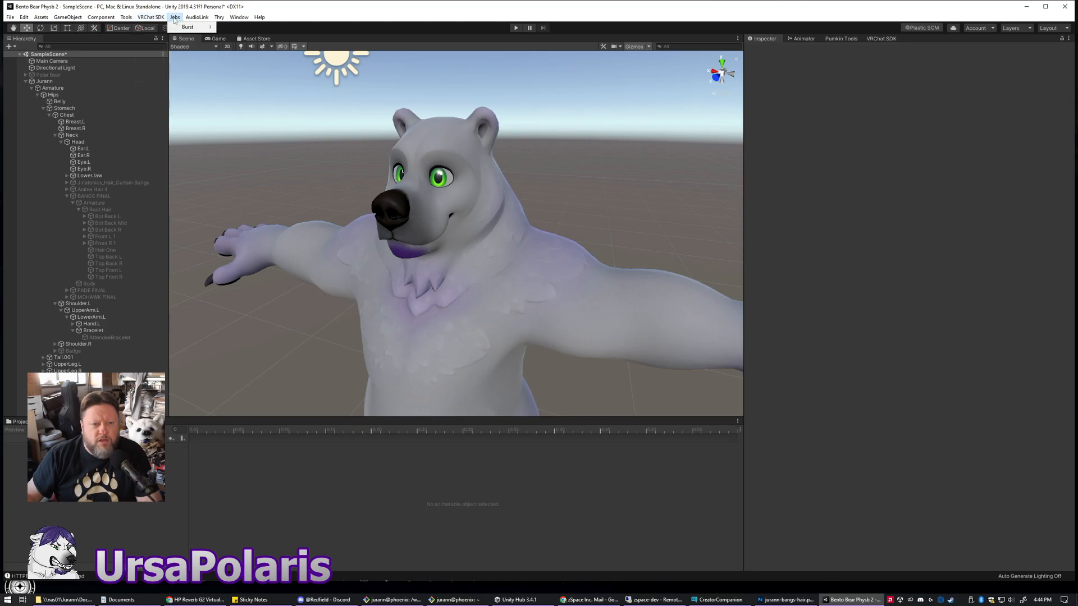
left_click(236, 18)
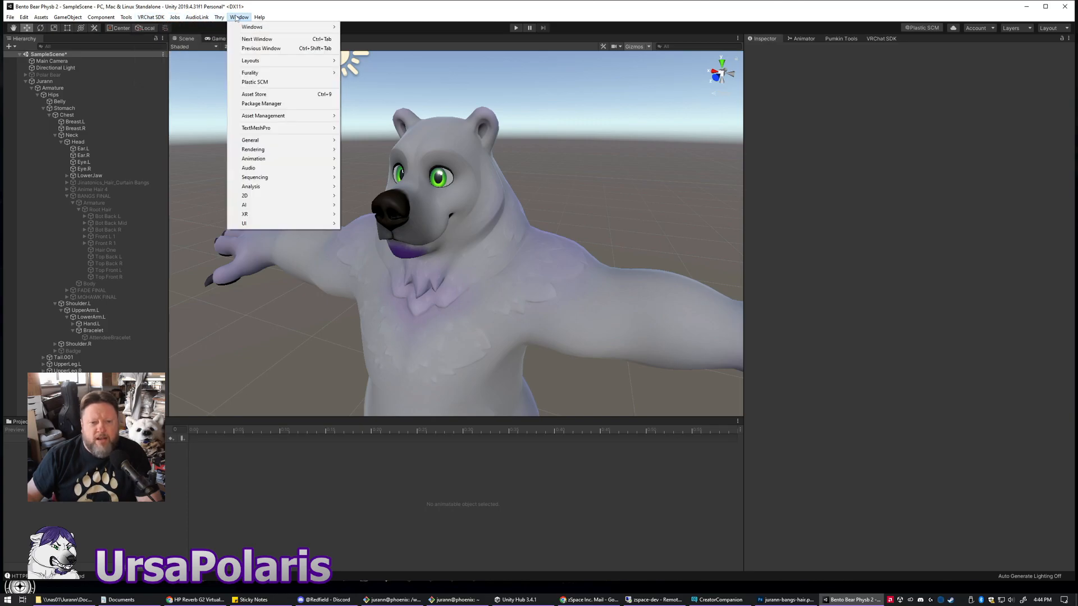
mouse_move(266, 162)
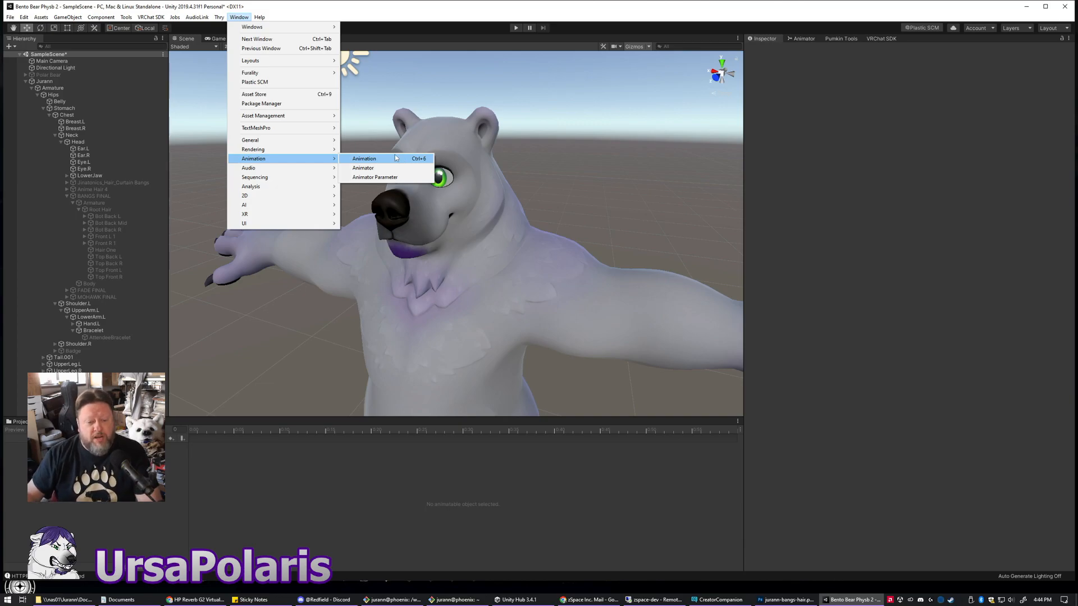
left_click(775, 470)
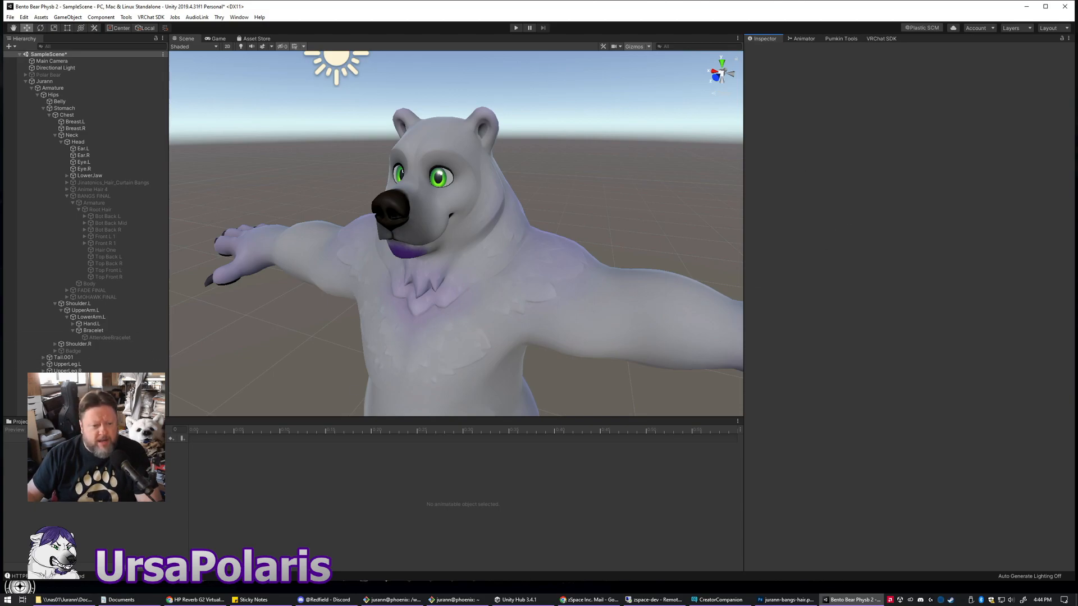
- Dock the Animation window beside the Inspector, and move it back alongside the Project window
left_click_drag(92, 422, 820, 40)
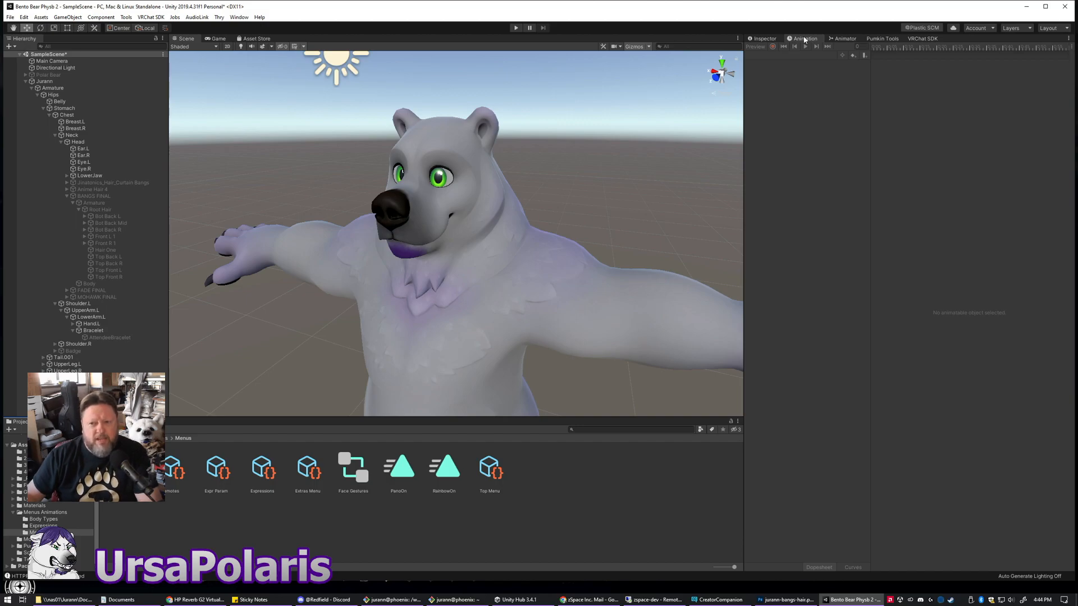
left_click_drag(804, 40, 419, 500)
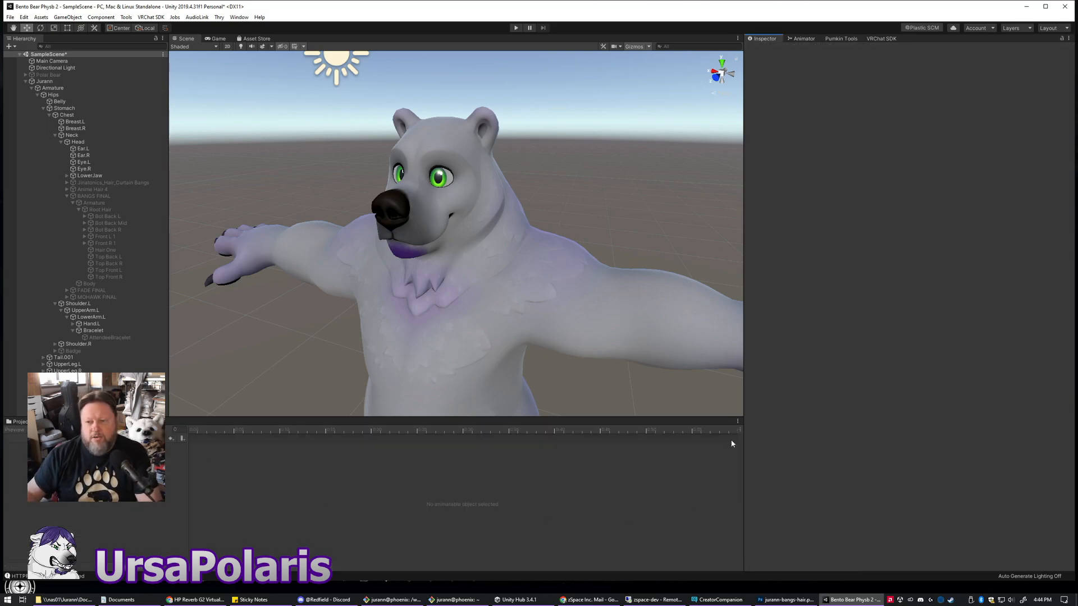
- Browse the avatar's Expressions and Body Types animation folders in the project, and return to the Menus folder
left_click(20, 422)
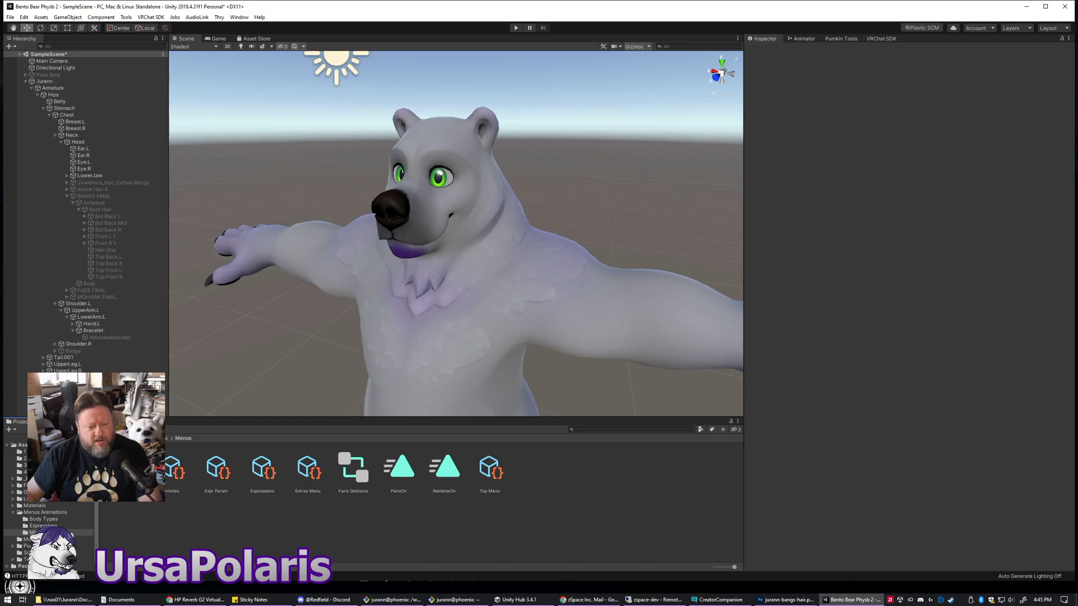
left_click(41, 526)
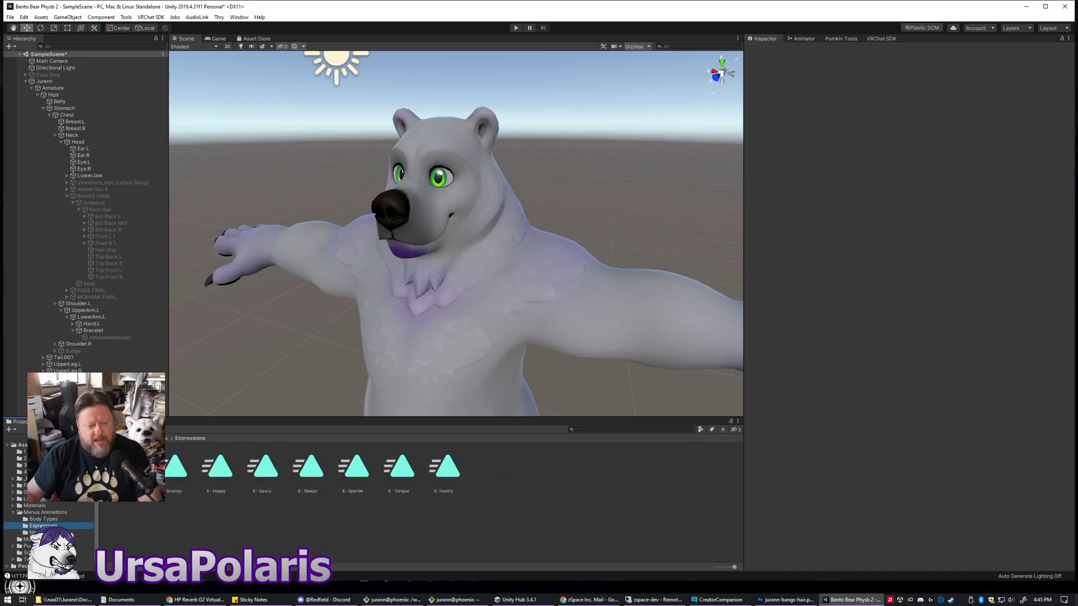
left_click(45, 519)
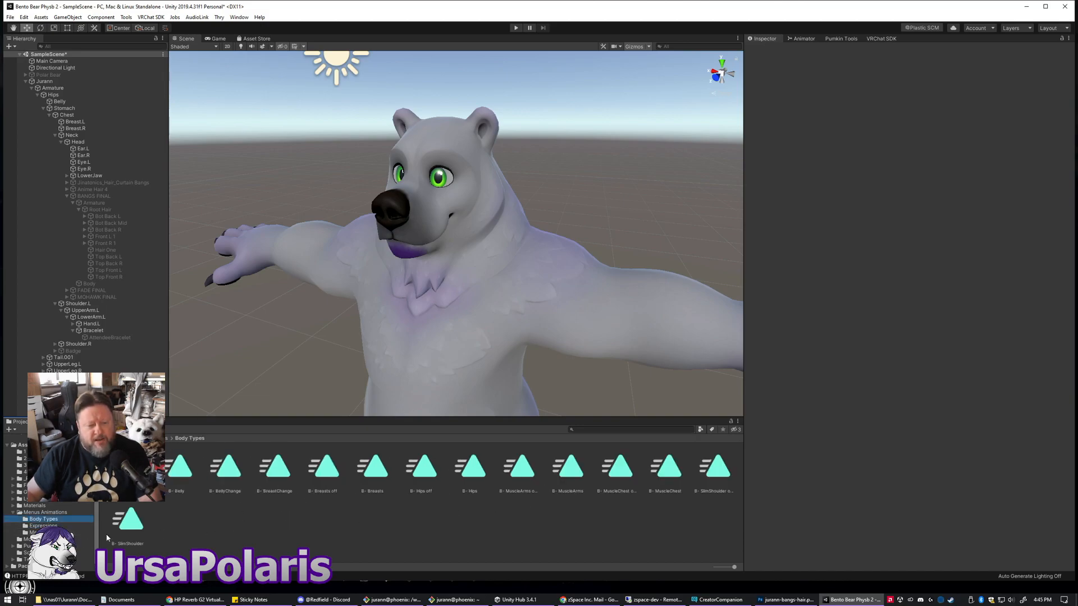
left_click(38, 526)
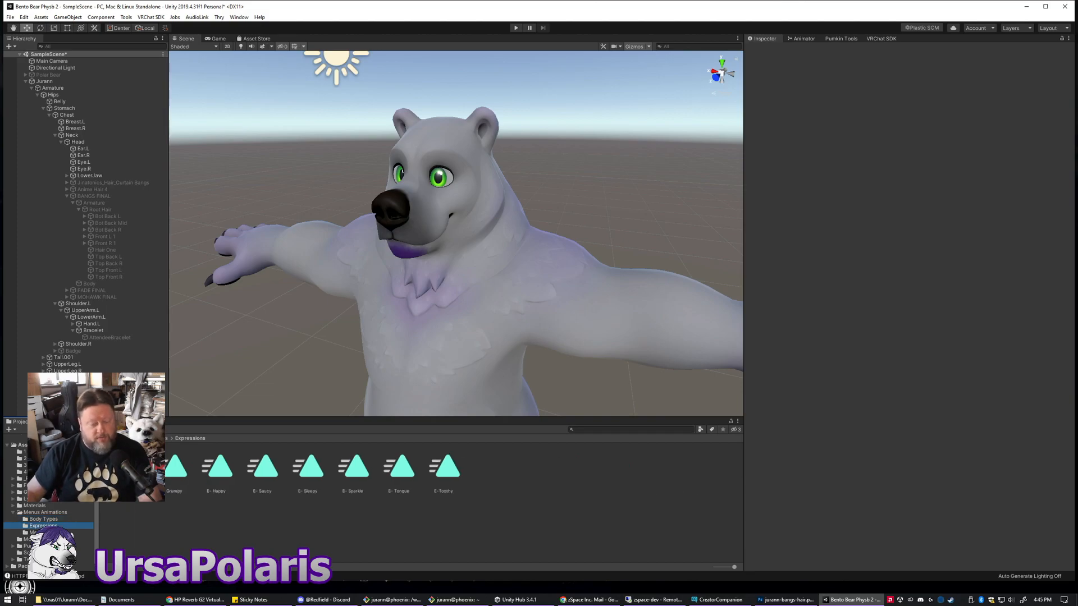
left_click(37, 533)
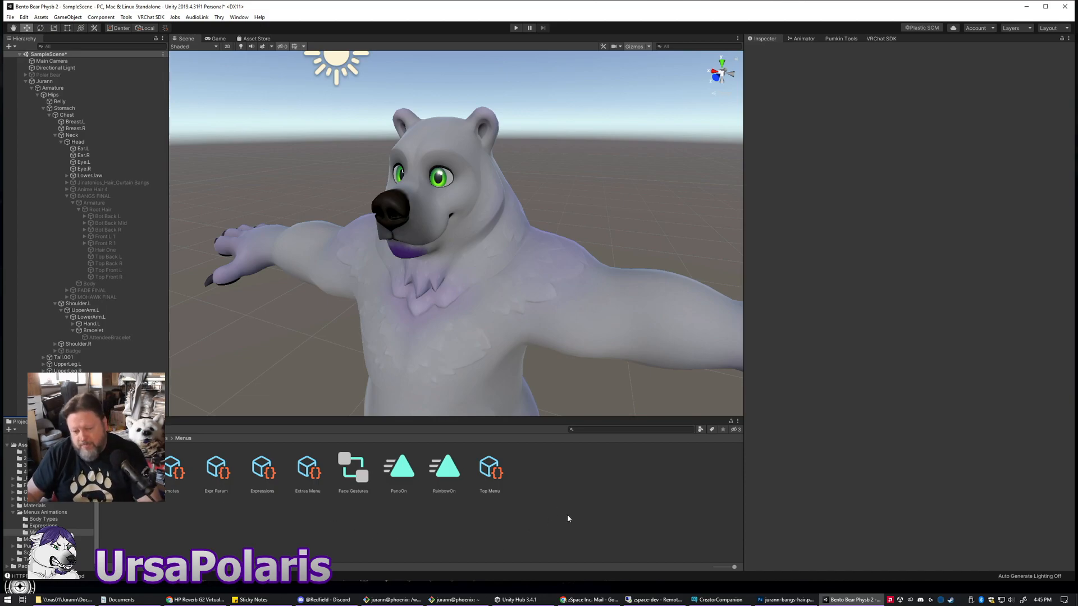
- Select the Face Gestures controller in the Menus folder and display its layers in the Animator
left_click(354, 475)
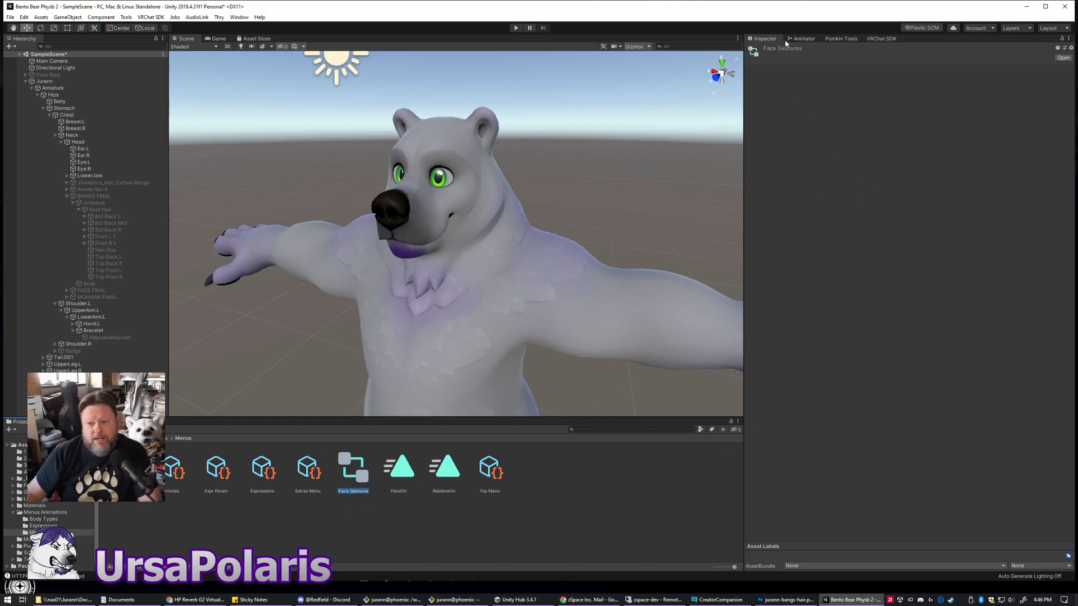
left_click(803, 39)
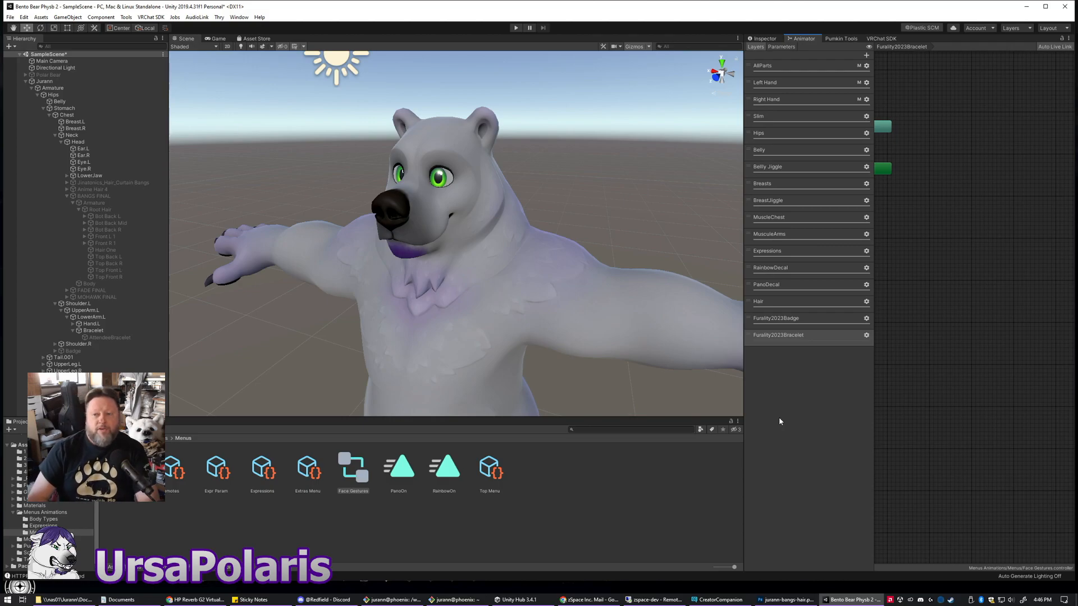
left_click(847, 393)
left_click(774, 48)
left_click(757, 49)
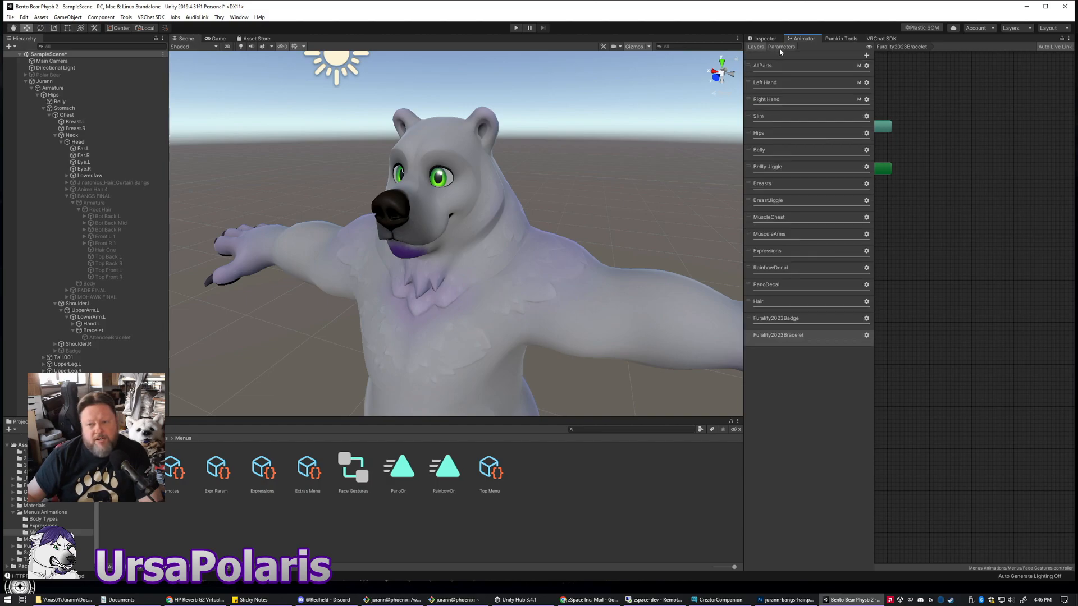
- Examine the controller's Hair, Furality2023Badge and Furality2023Bracelet parameters and the types available for a new parameter
left_click(779, 47)
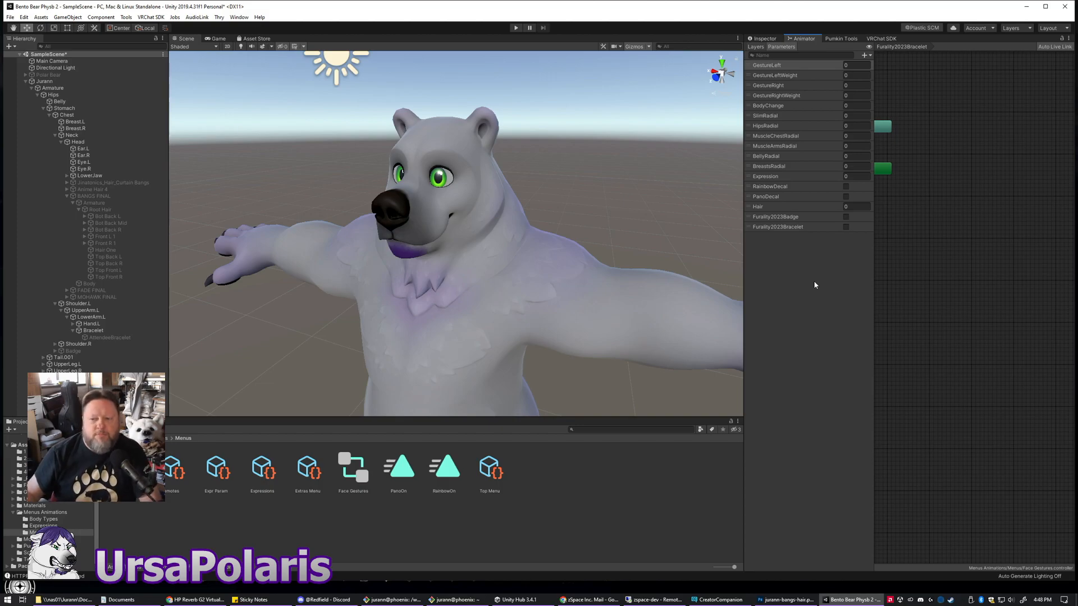
left_click(778, 219)
left_click(785, 229)
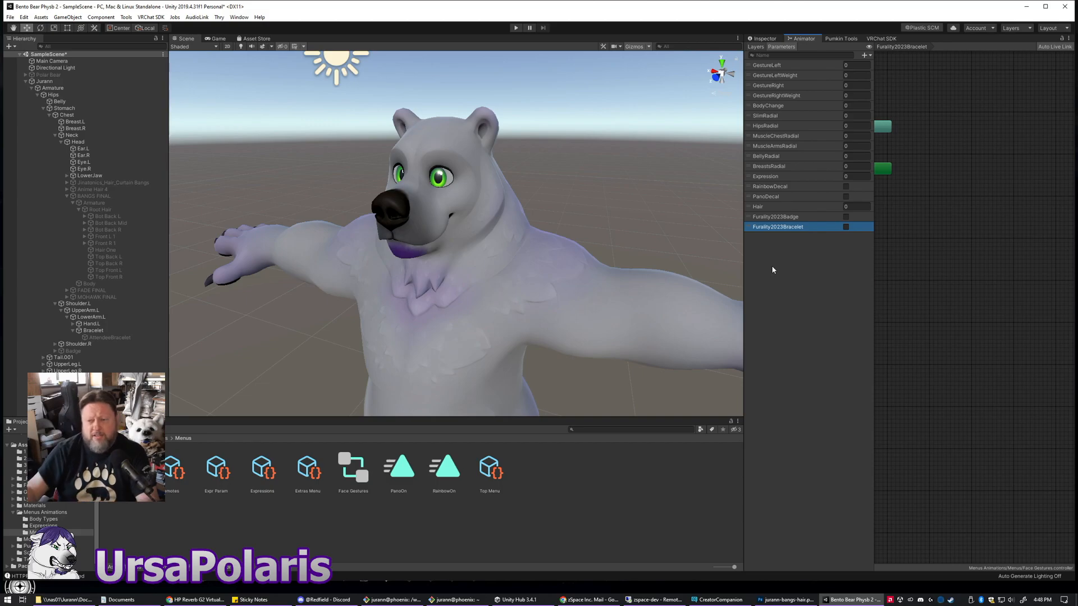
left_click(867, 56)
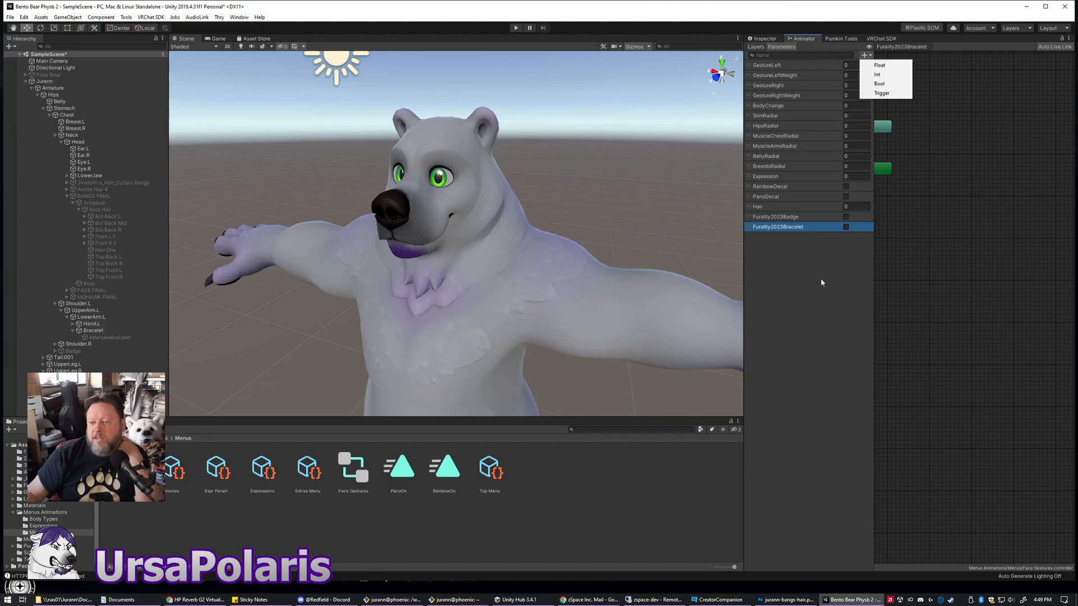
key("Escape")
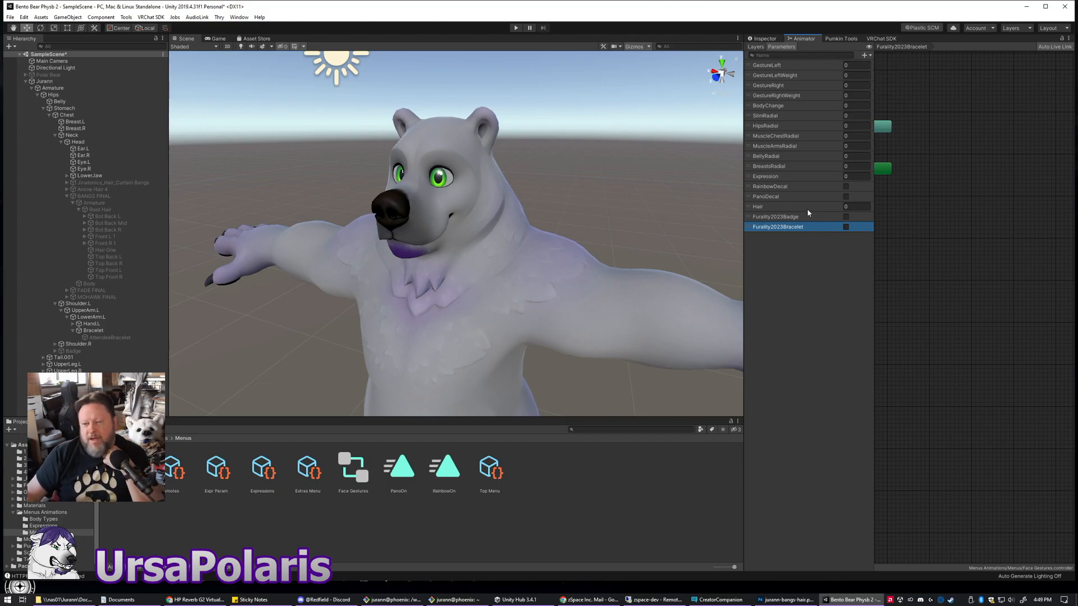
left_click(788, 209)
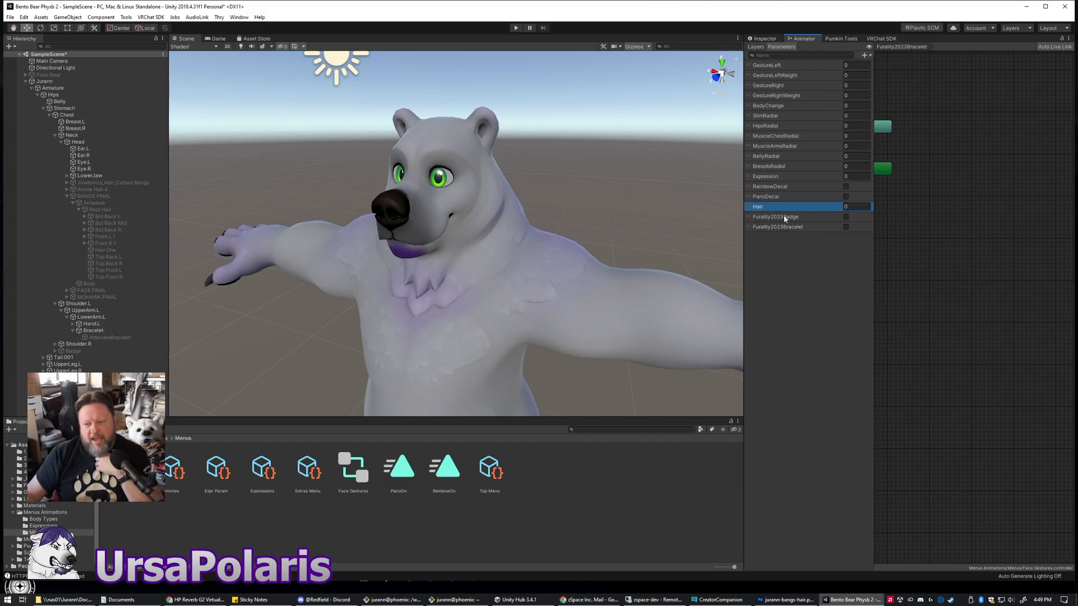
left_click(784, 218)
left_click(783, 228)
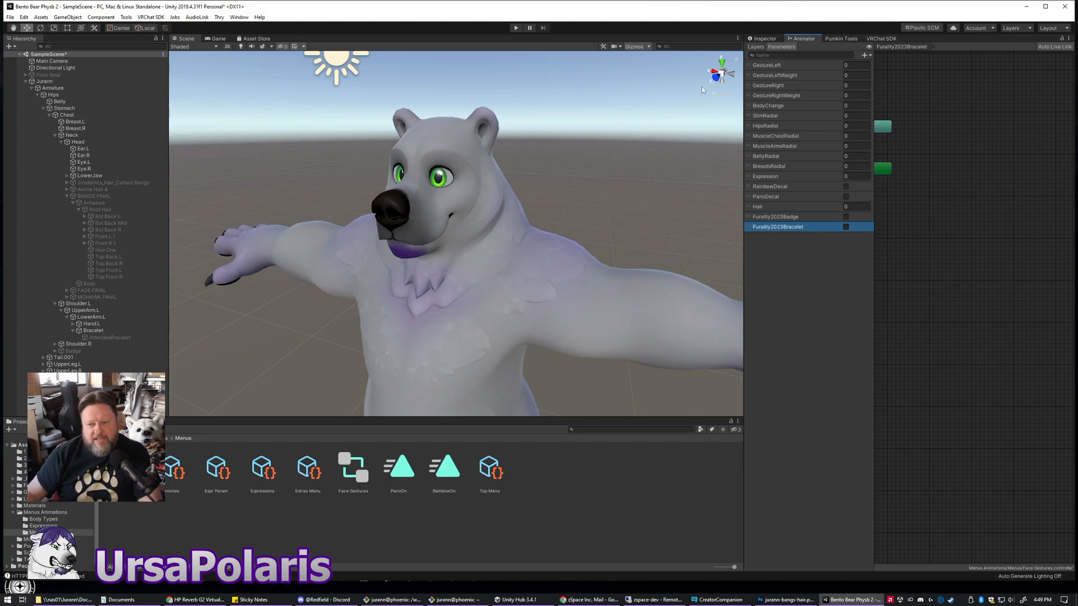
- Review the Hair, Furality2023Badge and Furality2023Bracelet layers of the Face Gestures controller
left_click(757, 48)
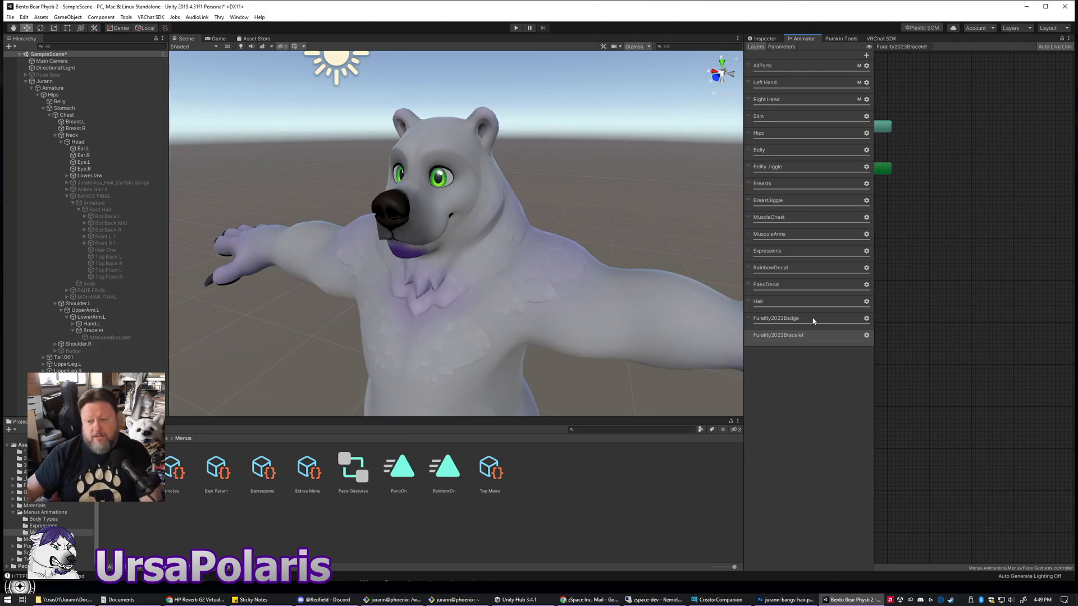
left_click(811, 301)
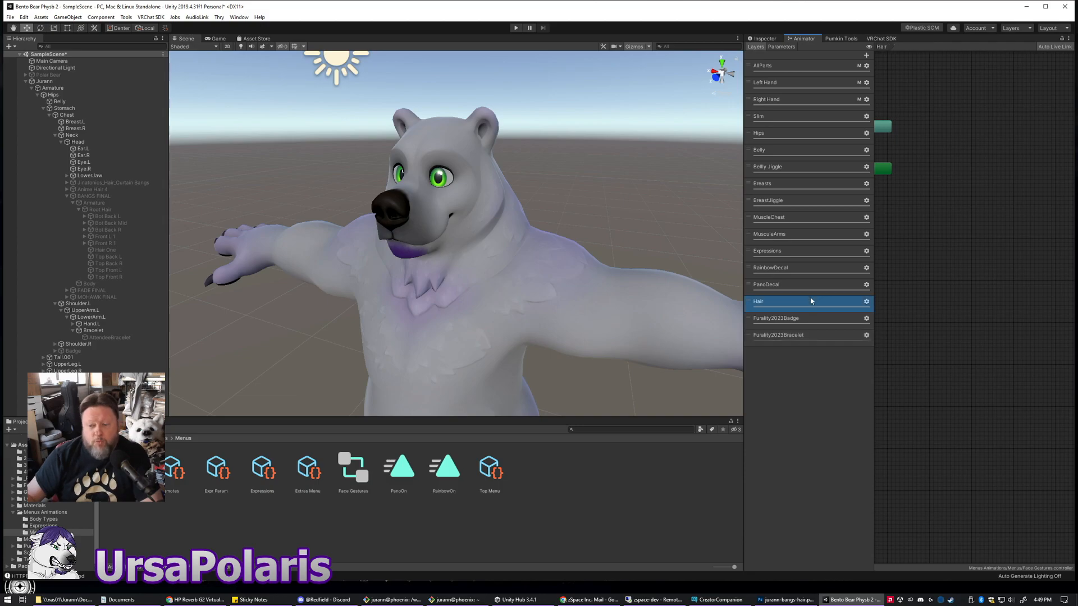
left_click(816, 321)
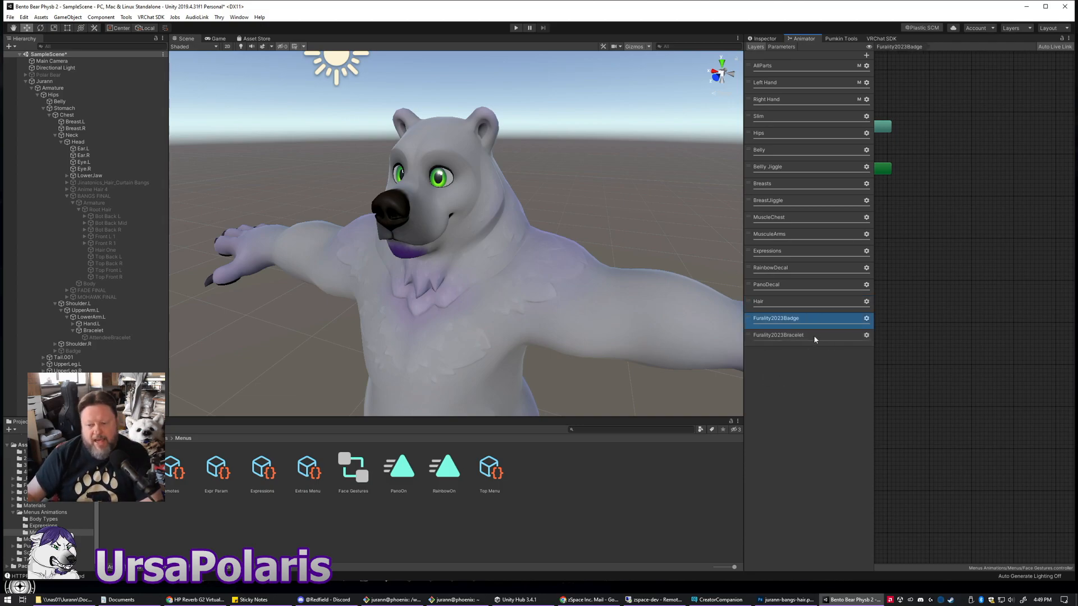
left_click(813, 336)
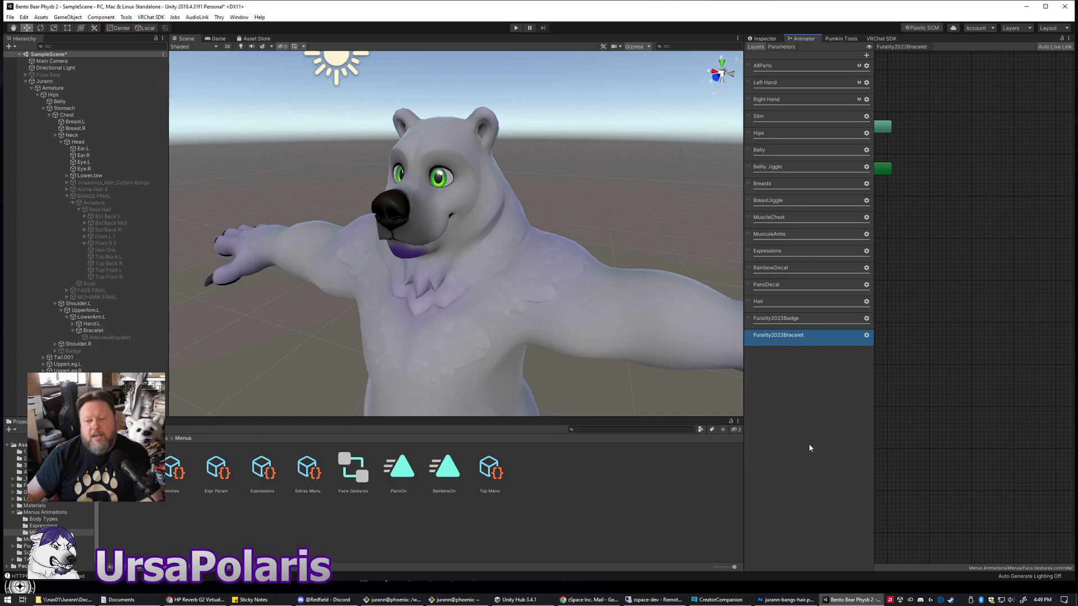
left_click(800, 303)
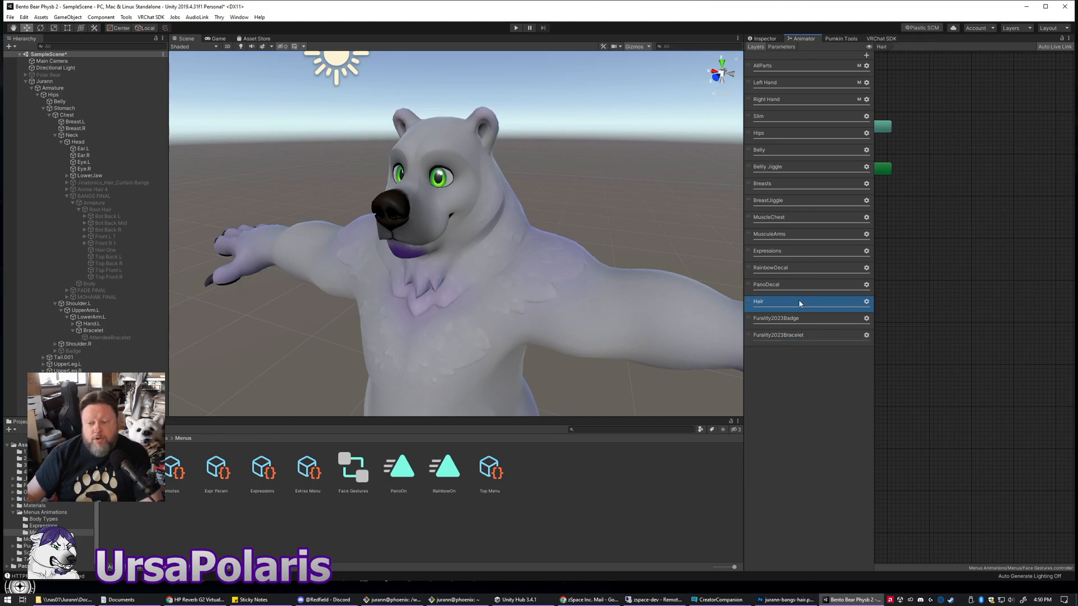
- Add a layer with the default name New Layer to the Face Gestures controller and set its weight to 1
left_click(866, 55)
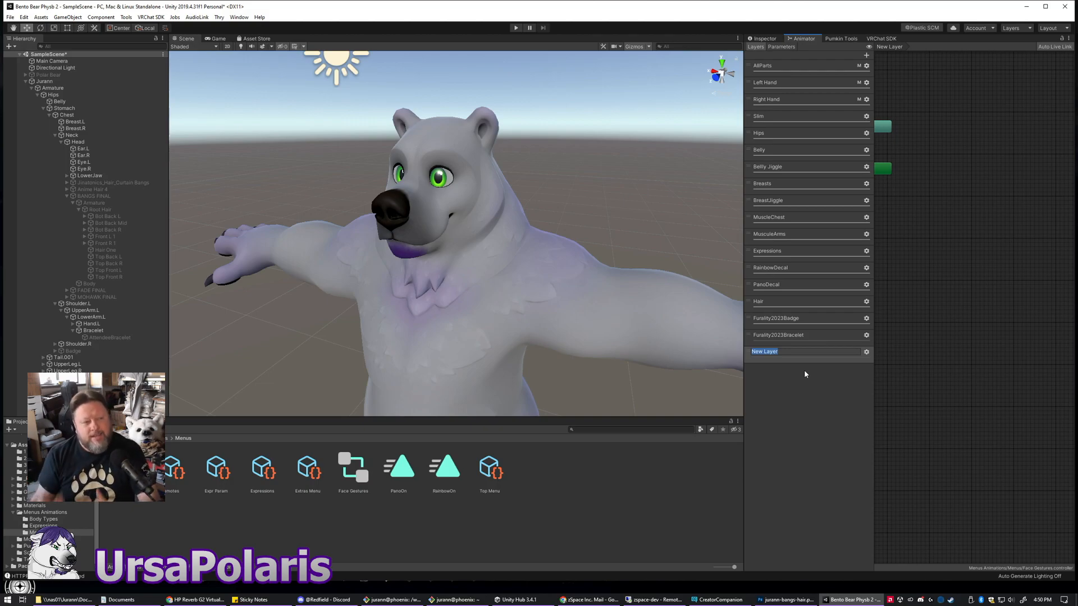
key("Return")
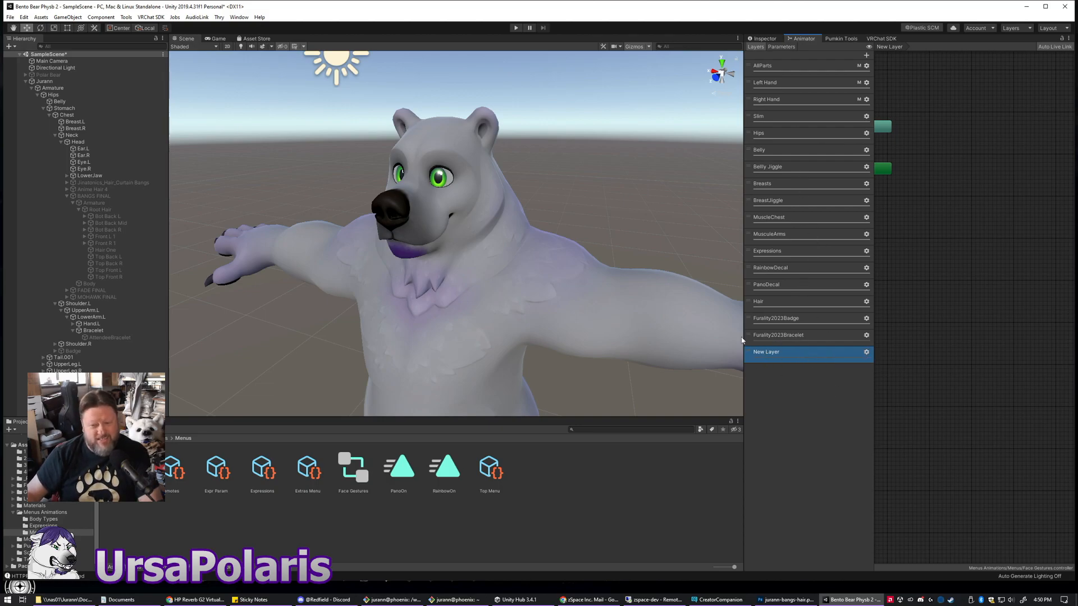
left_click(866, 352)
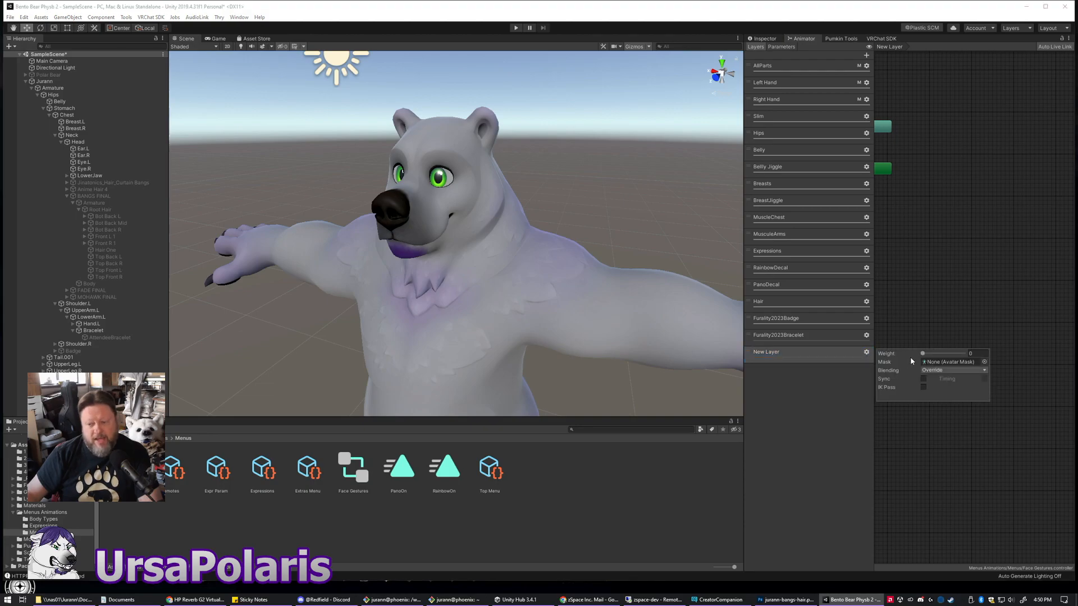
left_click_drag(923, 353, 976, 356)
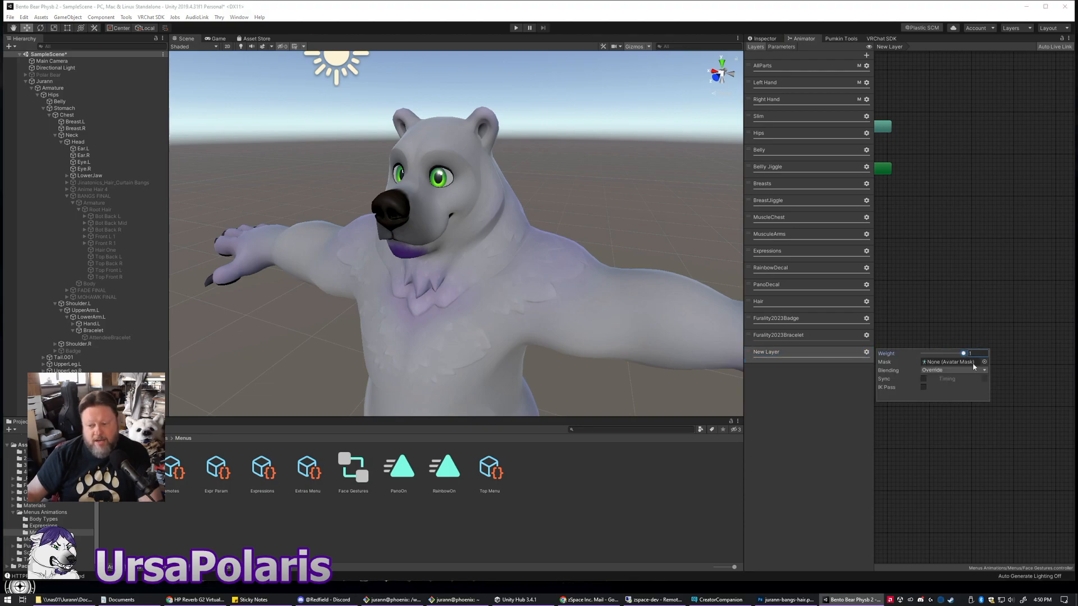
left_click(809, 393)
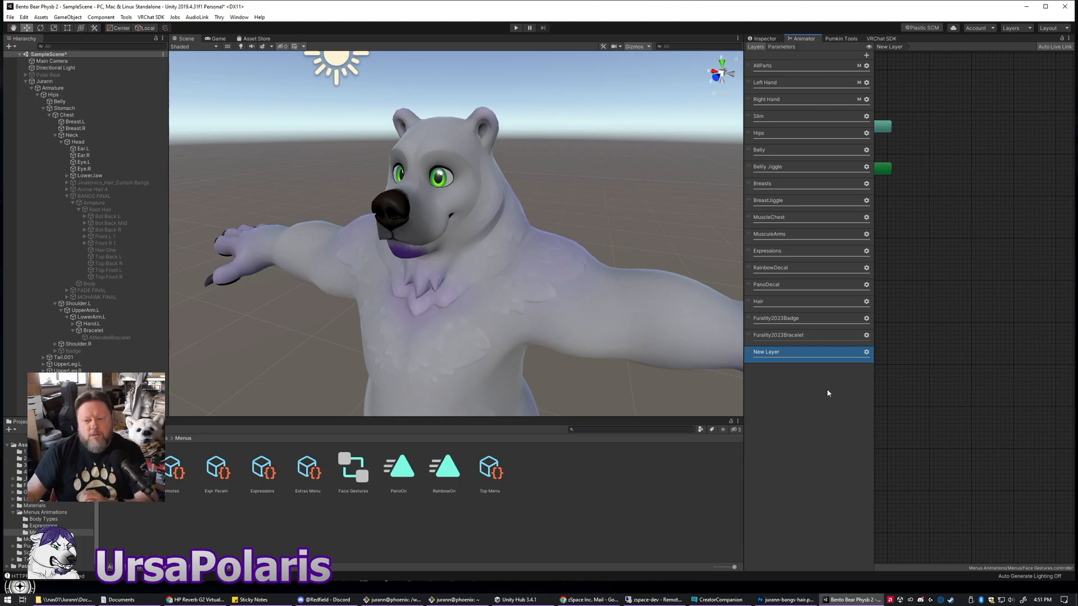
left_click(866, 352)
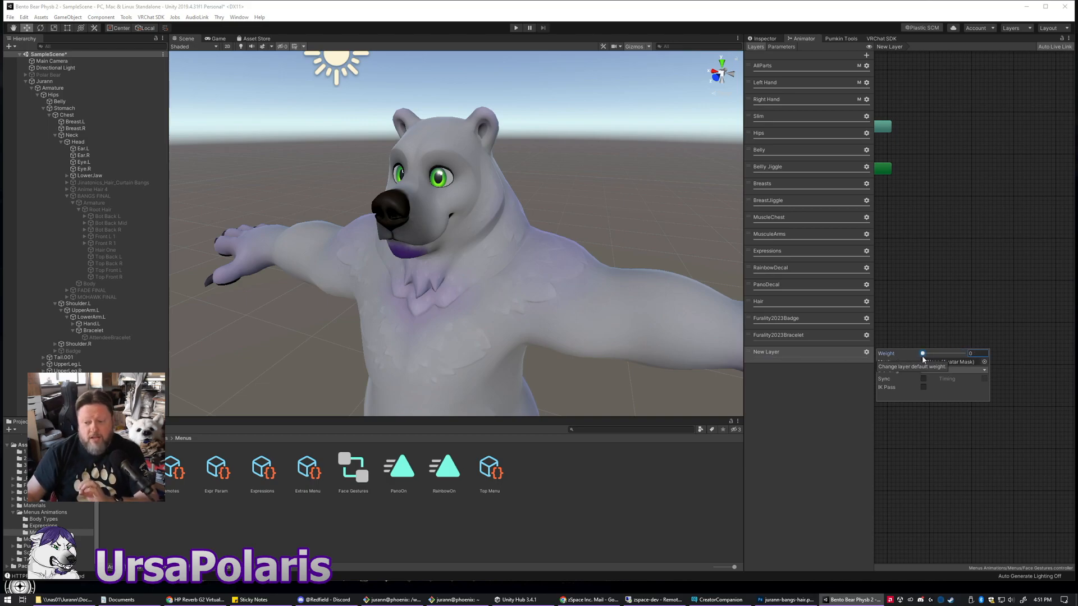
left_click_drag(923, 354, 977, 353)
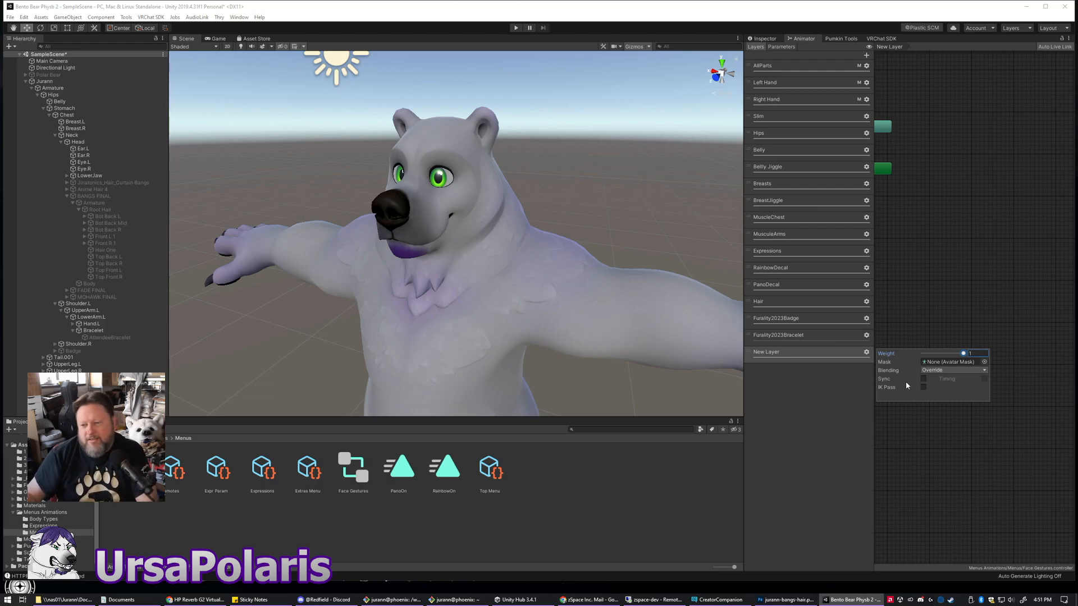
- Delete the demonstration layer named New Layer from the Face Gestures controller
left_click(820, 382)
right_click(812, 352)
left_click(833, 356)
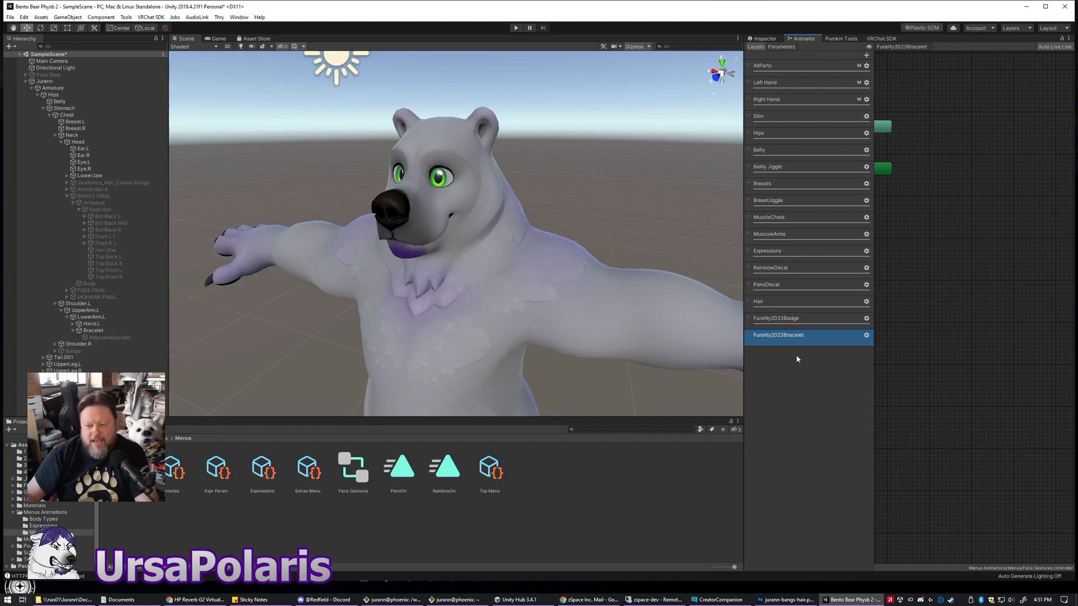
- Raise the Furality2023Bracelet layer's weight in the Face Gestures controller to the maximum
left_click(866, 336)
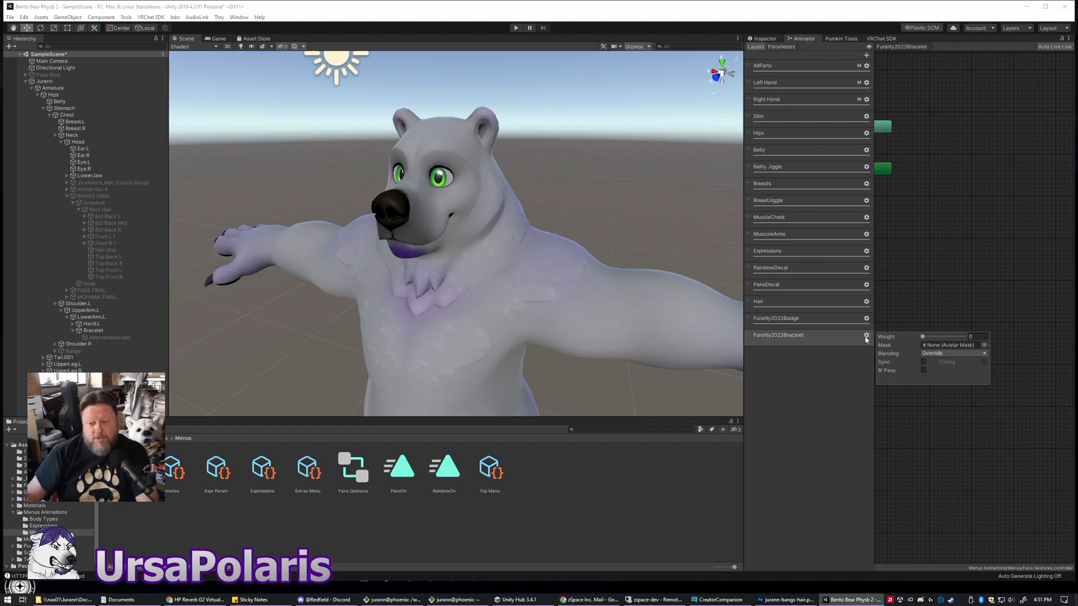
left_click_drag(921, 336, 966, 339)
left_click(800, 369)
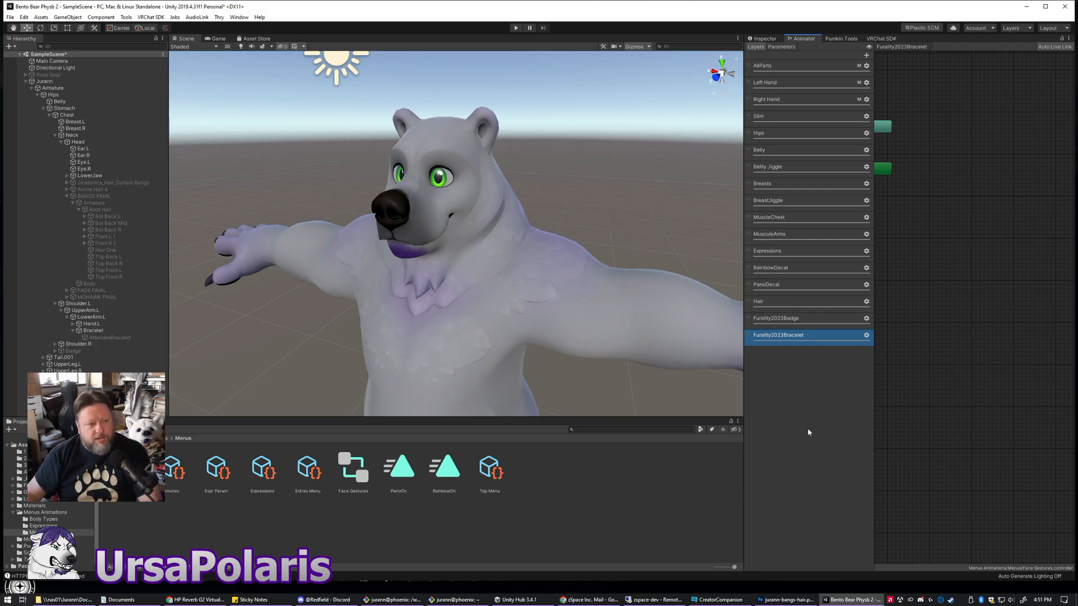
- Review the Face Gestures controller's parameters and layers along with the parameter list of the Expr Param asset
left_click(781, 47)
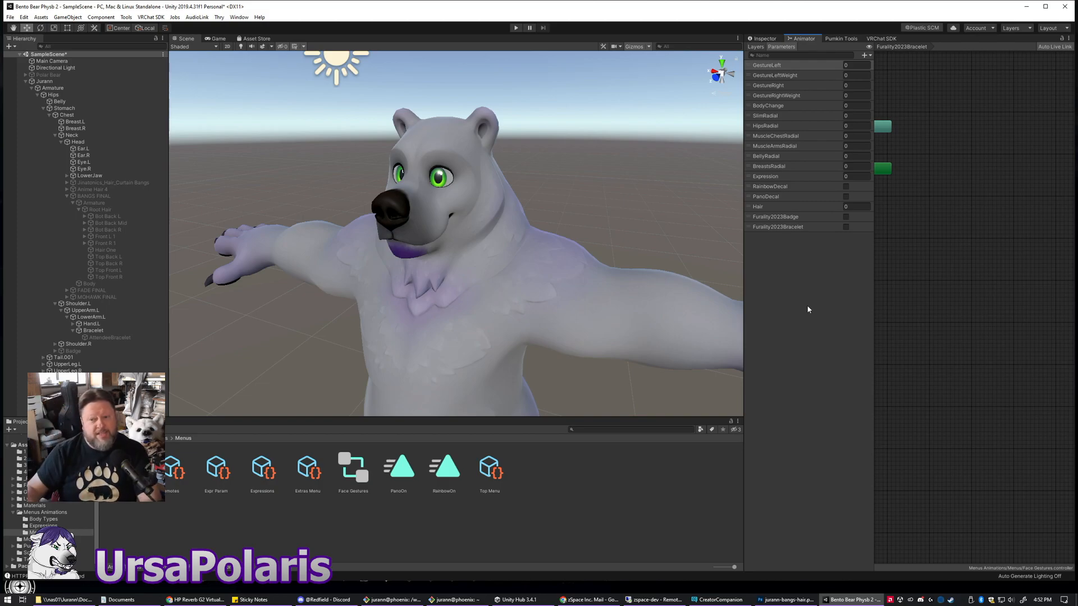
left_click(756, 47)
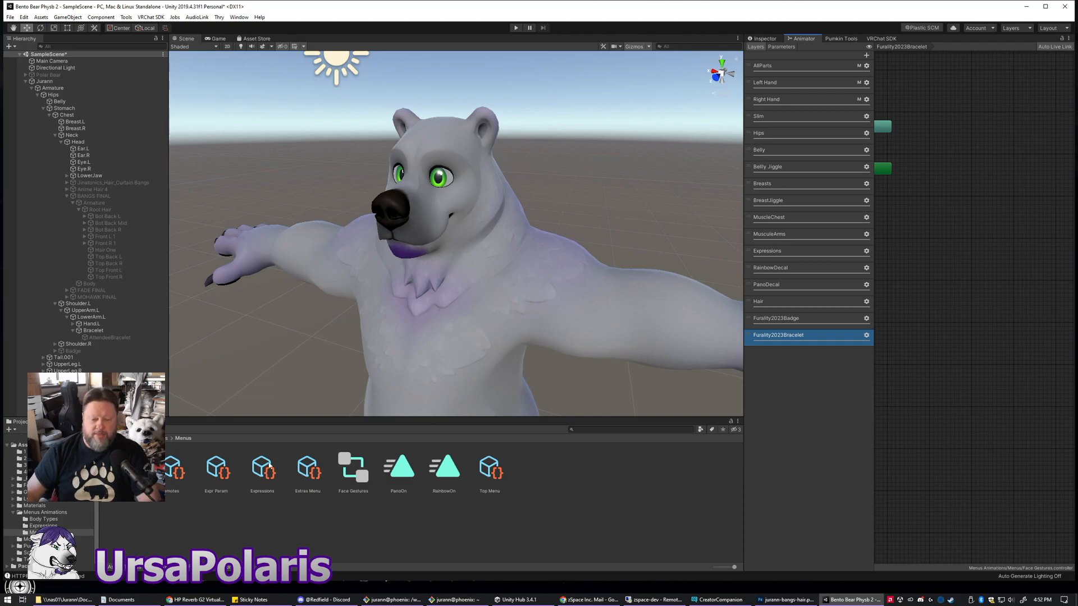
left_click(216, 469)
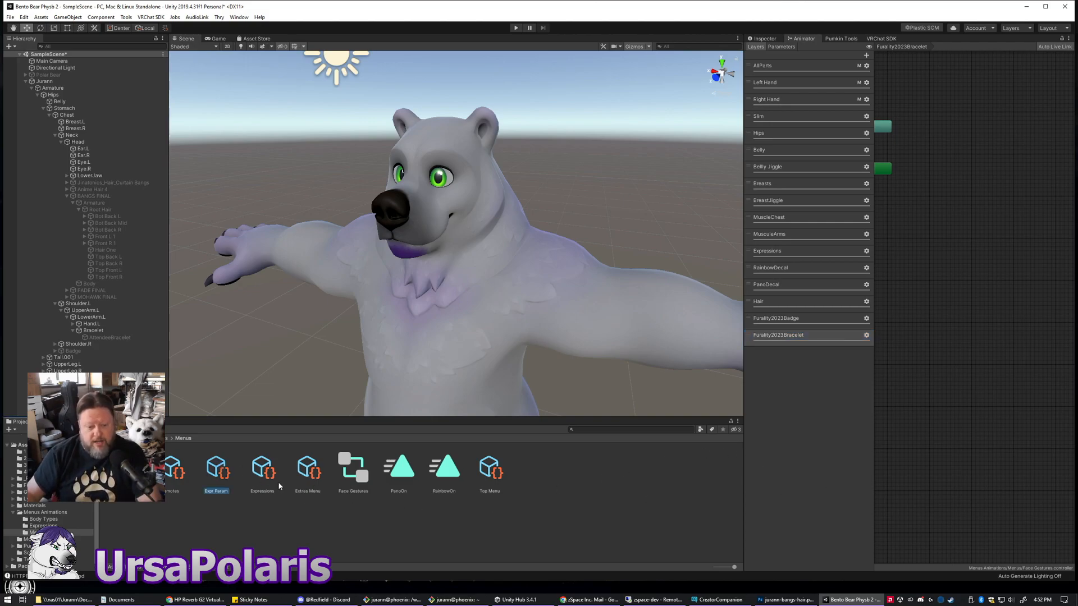
left_click(348, 479)
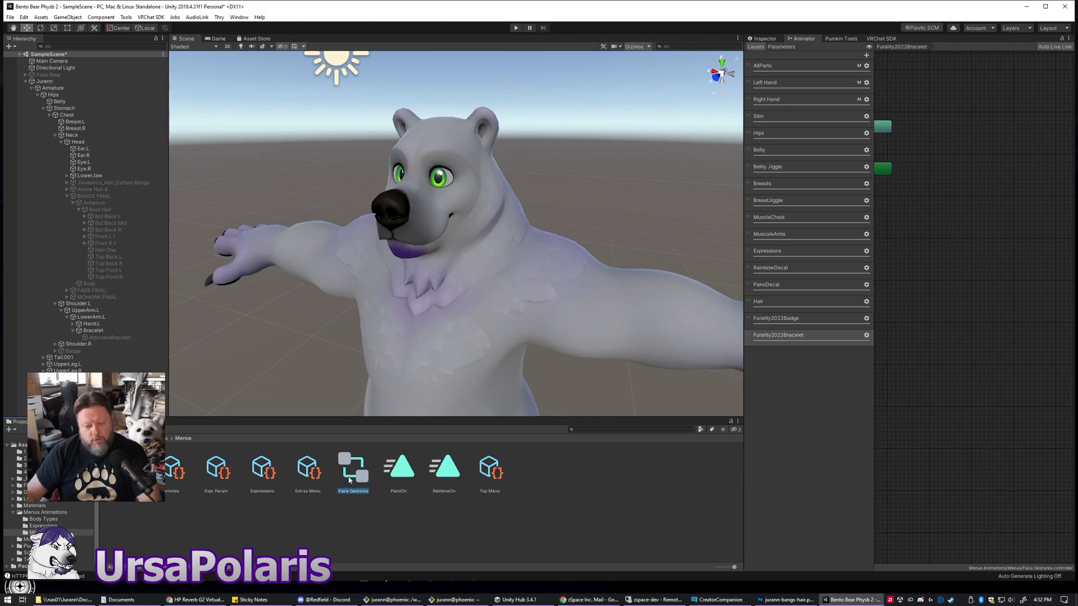
left_click(213, 471)
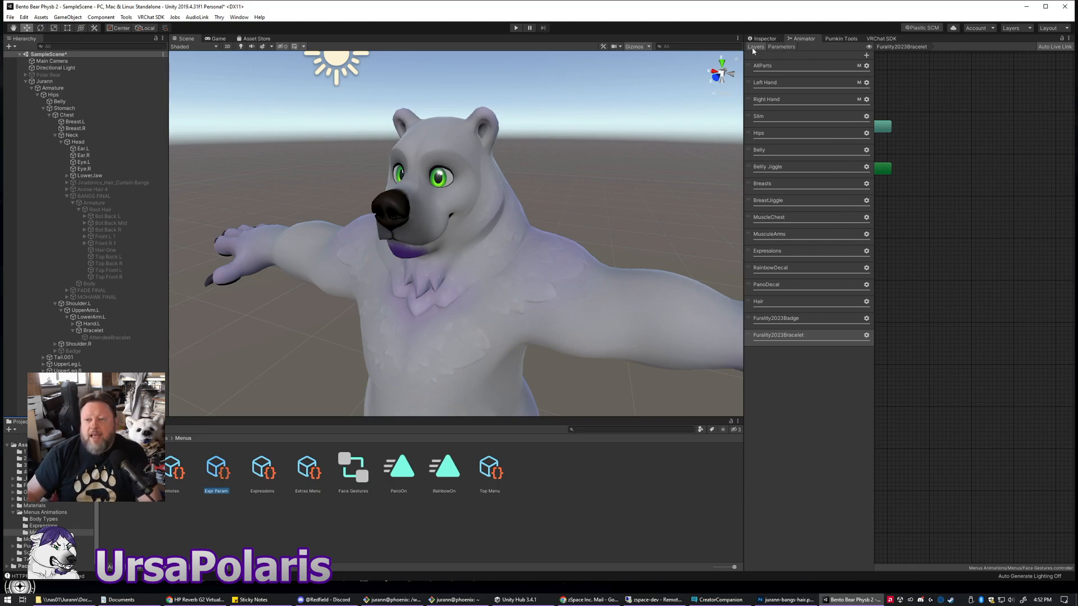
left_click(765, 38)
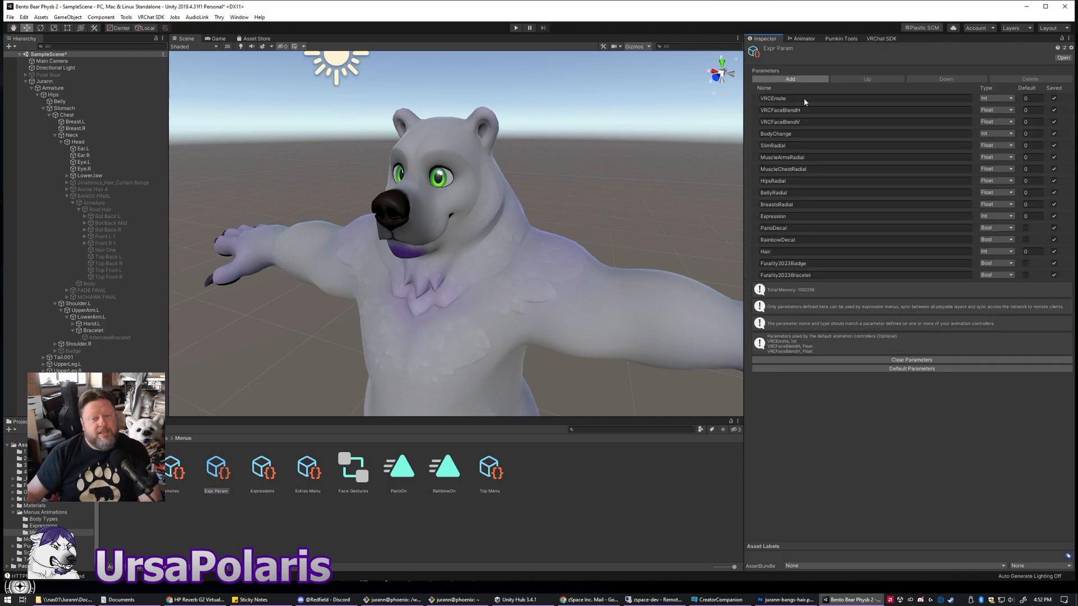
left_click(801, 37)
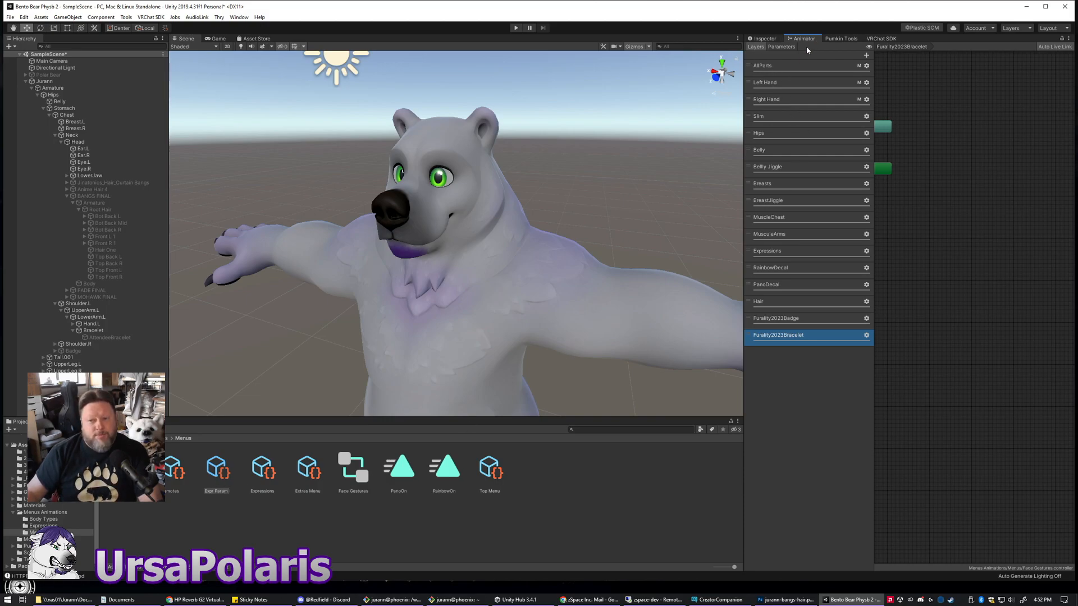
- Compare the parameter names and types in Expr Param with those of the Face Gestures controller
left_click(343, 483)
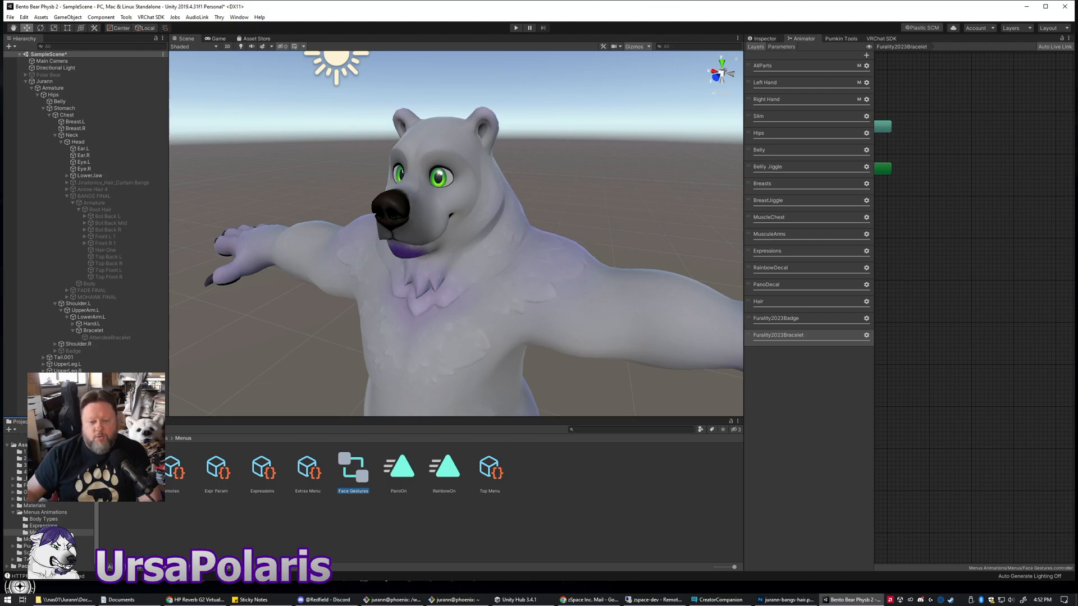
left_click(221, 474)
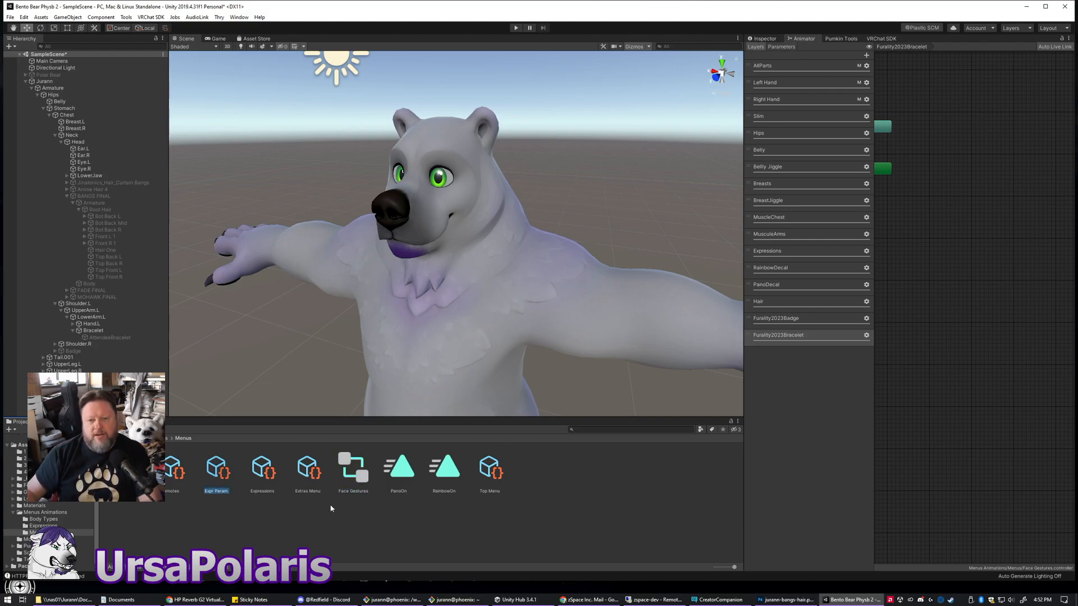
left_click(764, 40)
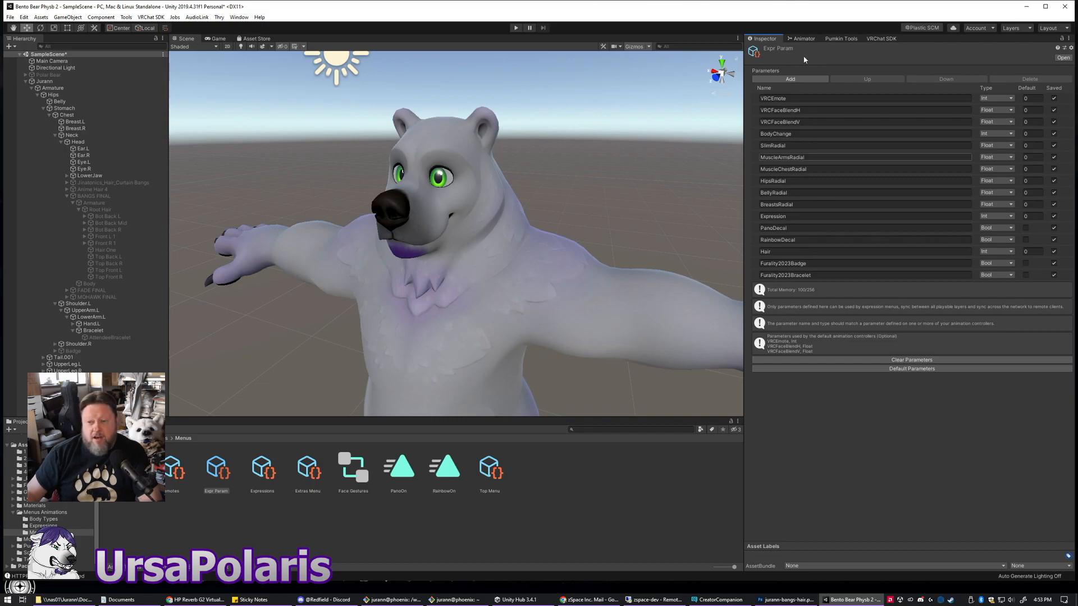
left_click(801, 38)
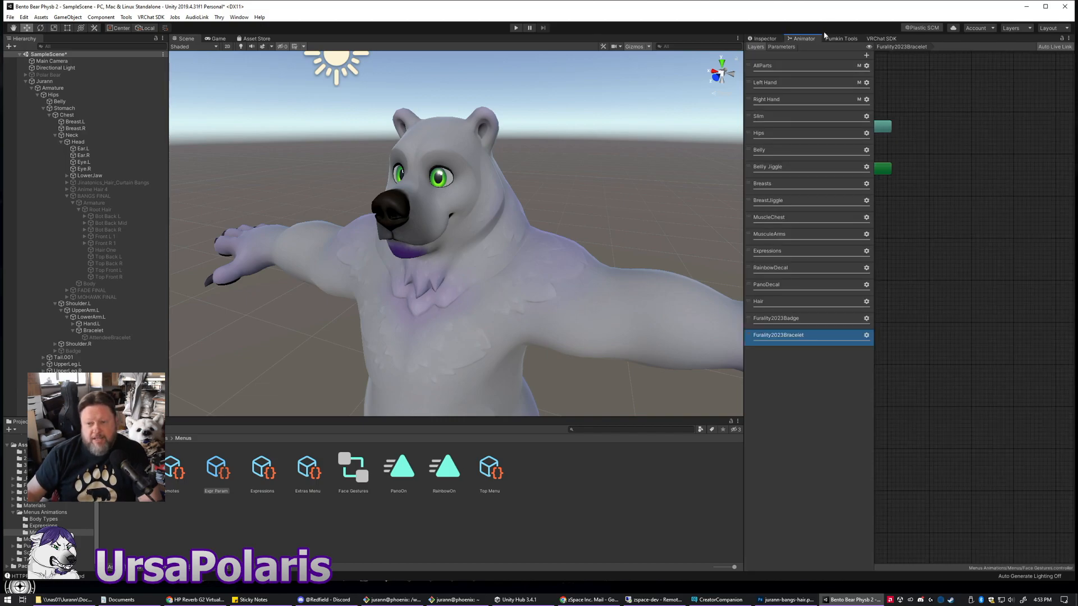
left_click(781, 47)
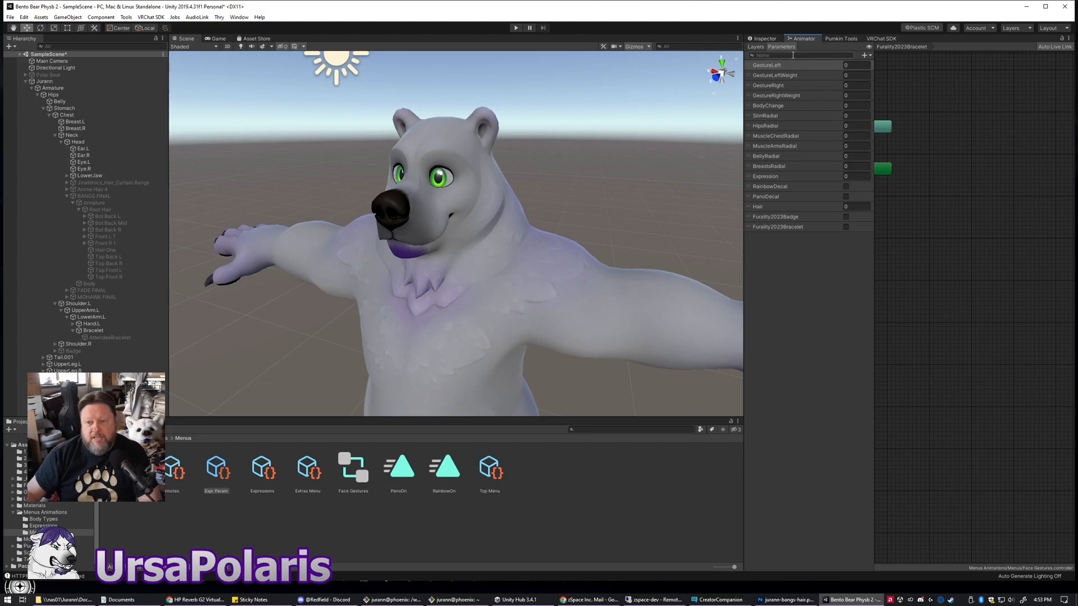
left_click(763, 38)
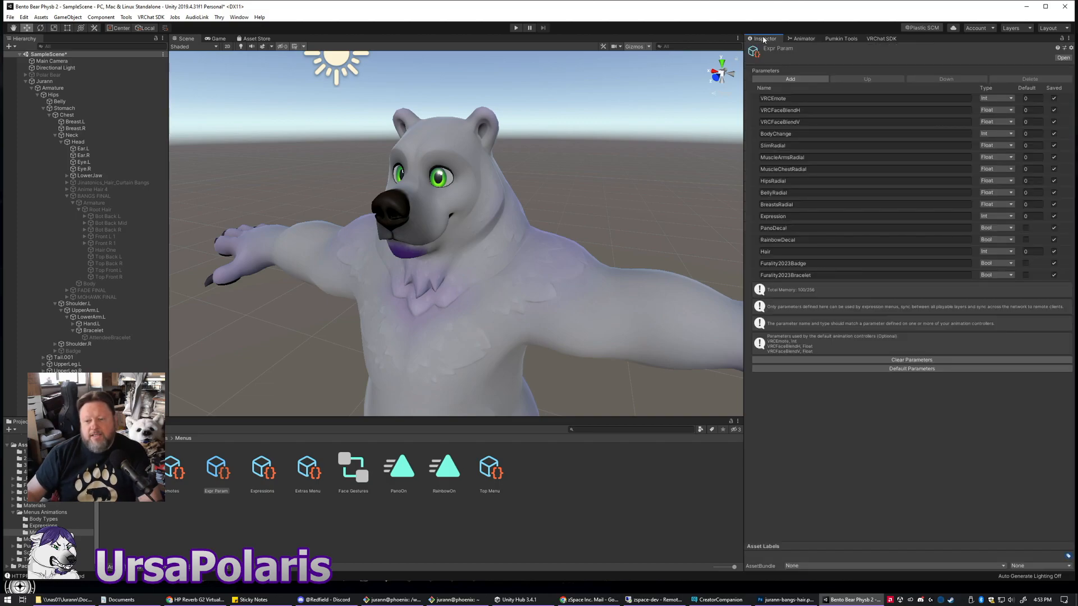
left_click(802, 38)
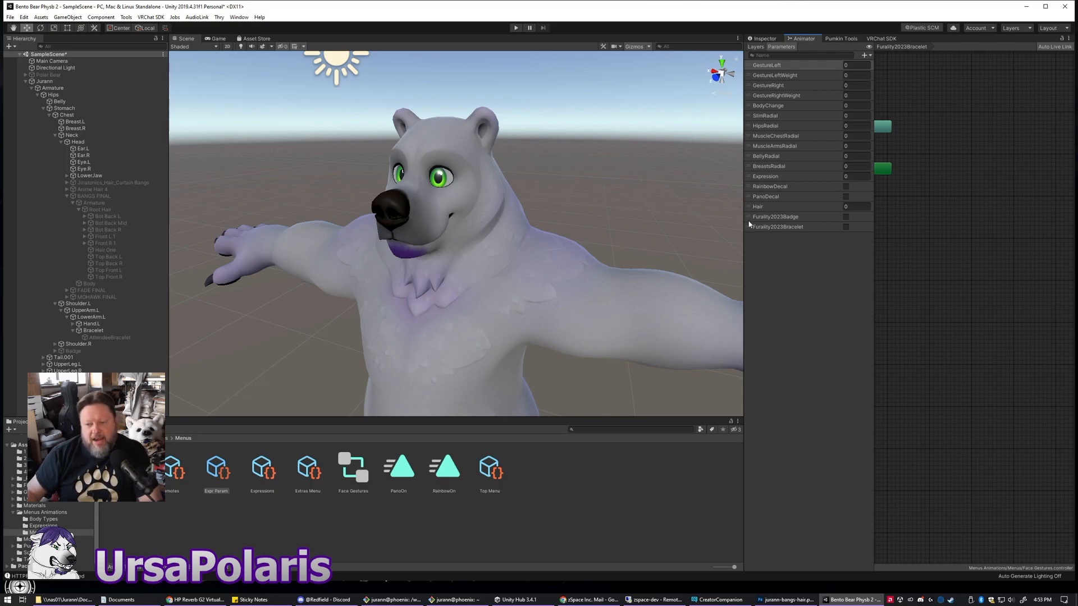
- Disable the Saved option of the Hair parameter in Expr Param and enable it again
left_click(764, 38)
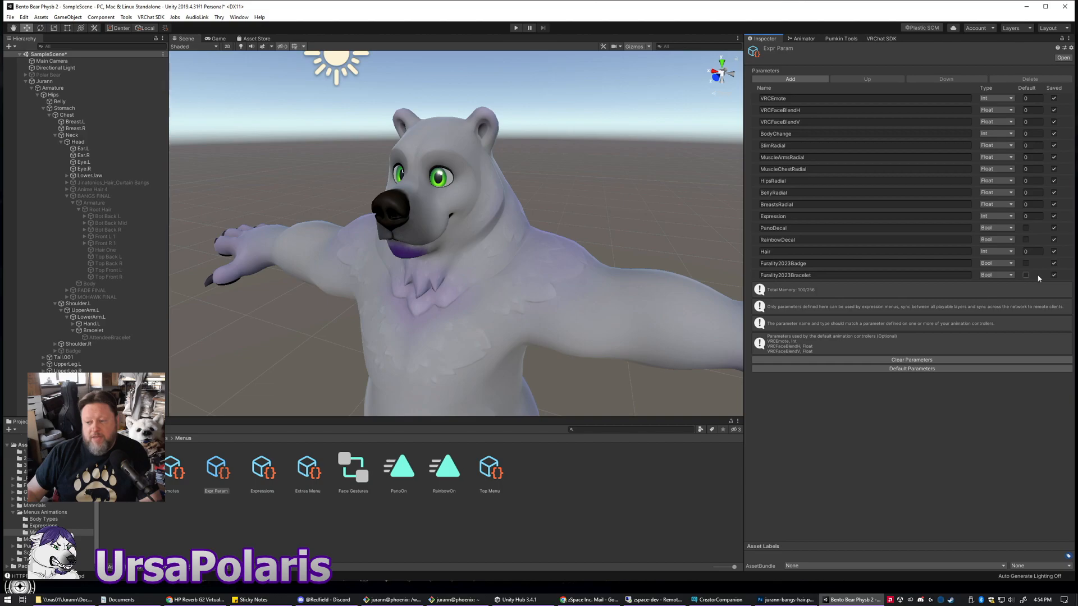
left_click(1053, 251)
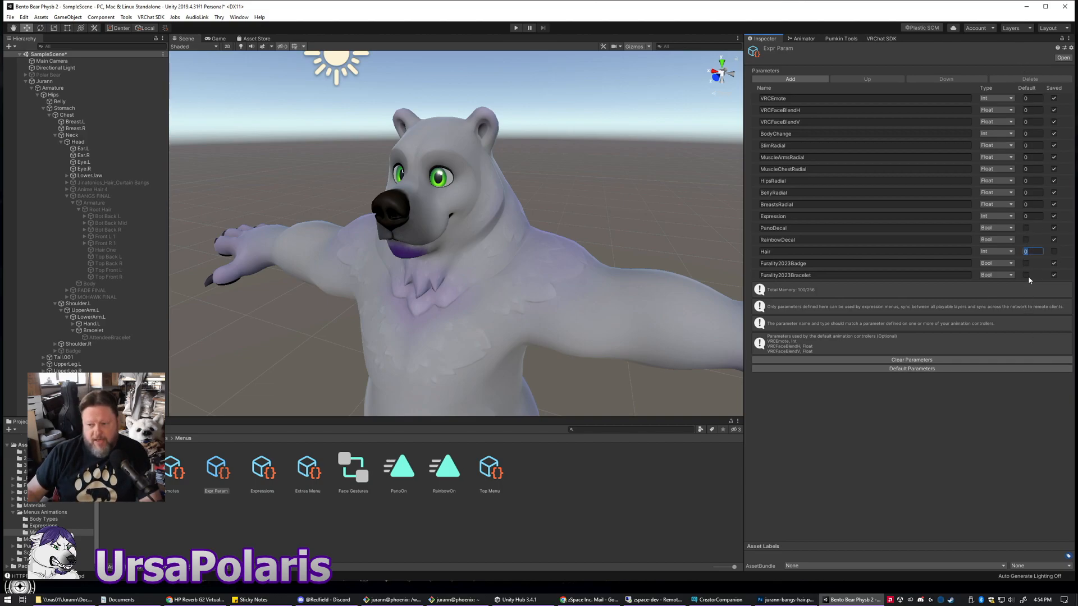
left_click(982, 423)
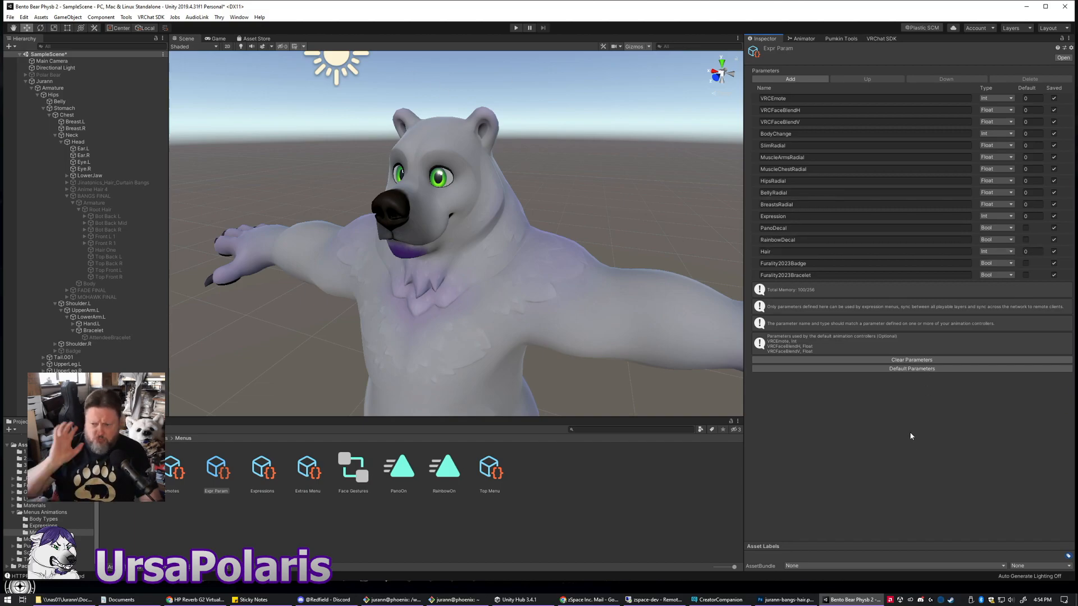
- Set the default value of the Hair parameter in Expr Param to 1 and save the scene
left_click(1028, 251)
double_click(1033, 252)
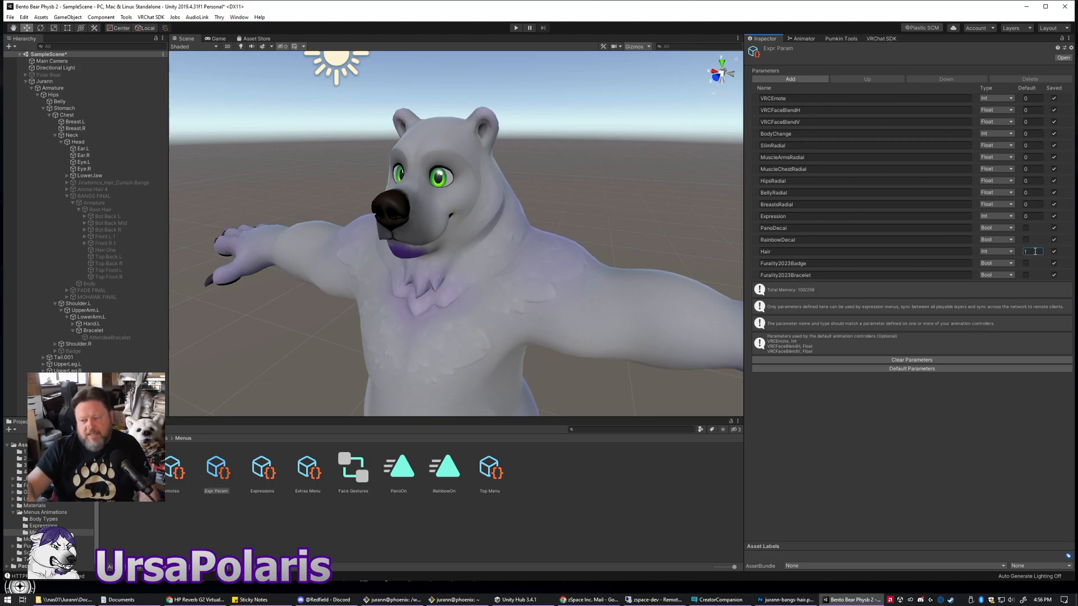
left_click(981, 383)
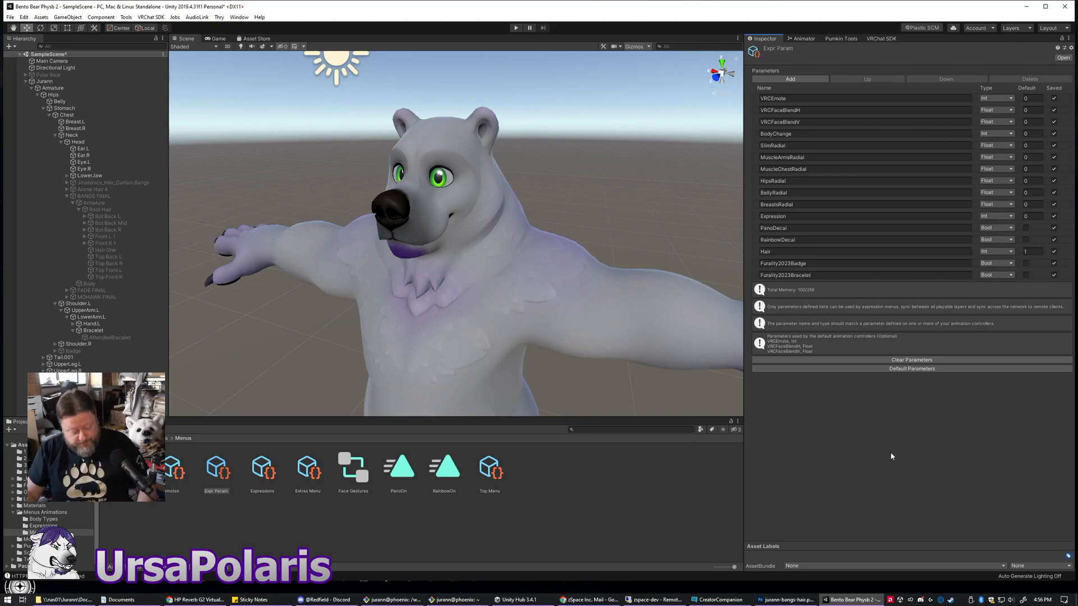
left_click(612, 491)
key("ctrl+s")
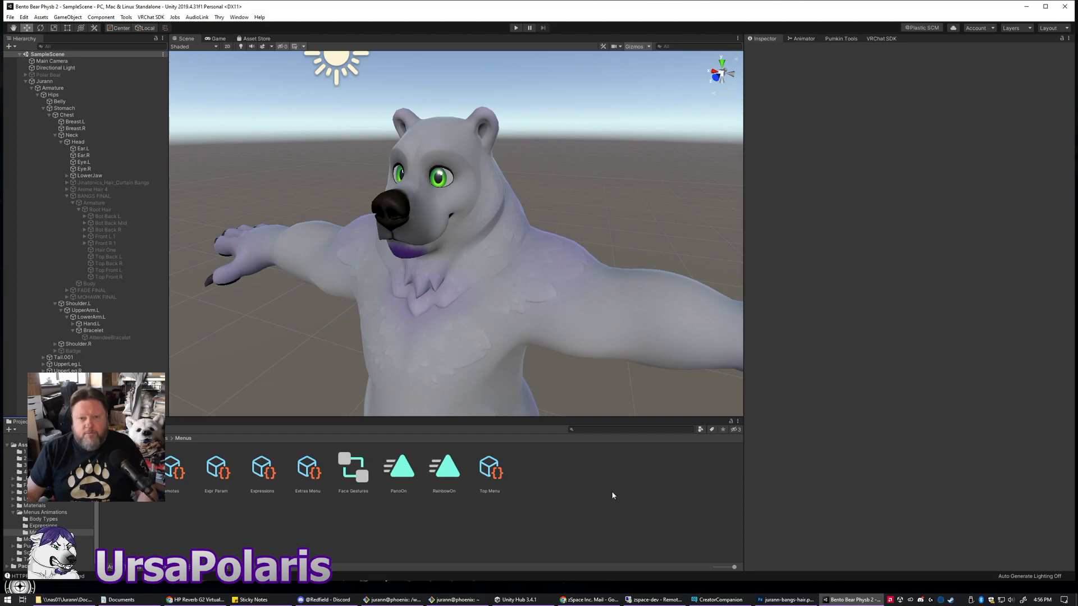
- Reopen the Expr Param asset and check its saved parameter list
left_click(802, 38)
left_click(766, 39)
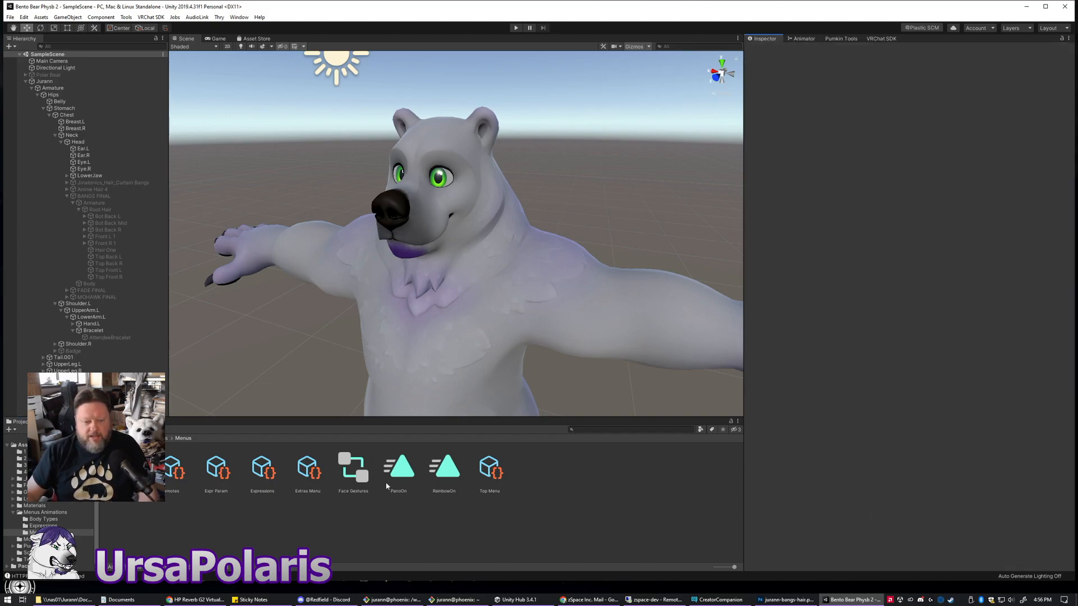
left_click(217, 471)
left_click(599, 535)
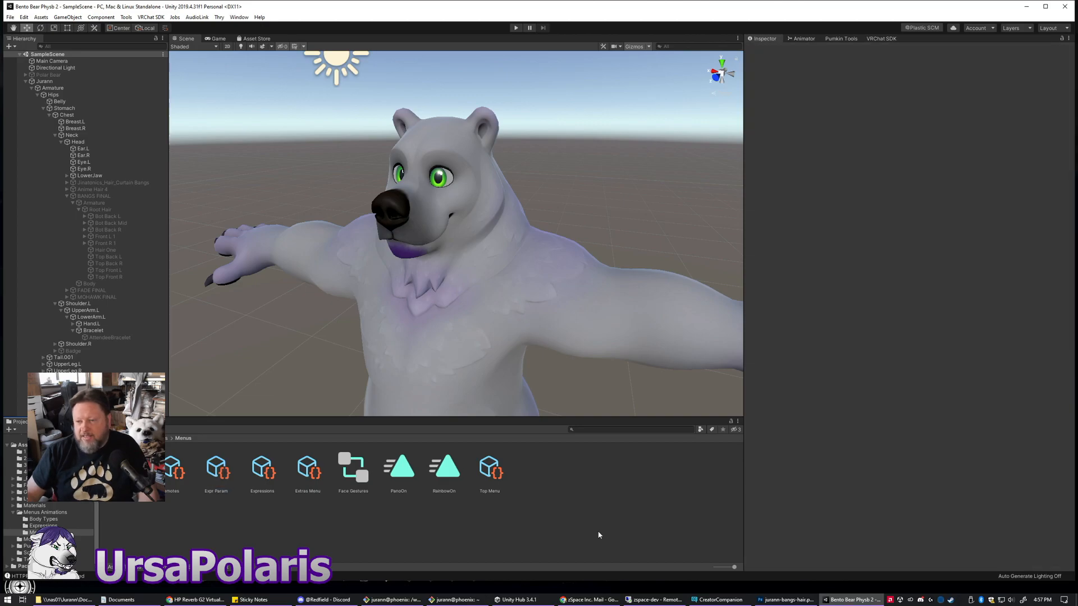
left_click(217, 467)
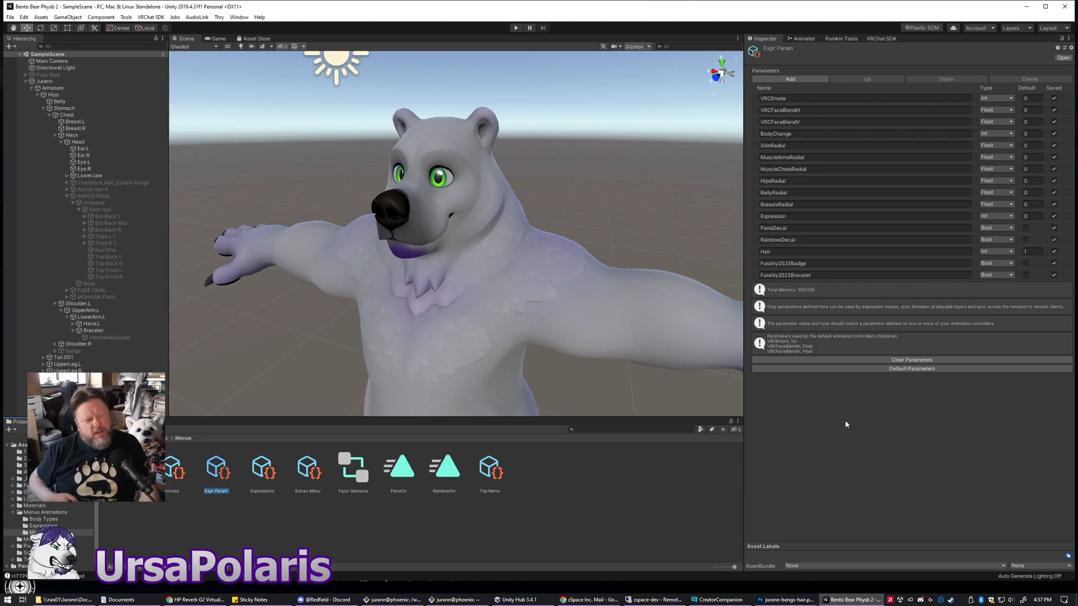
left_click(913, 431)
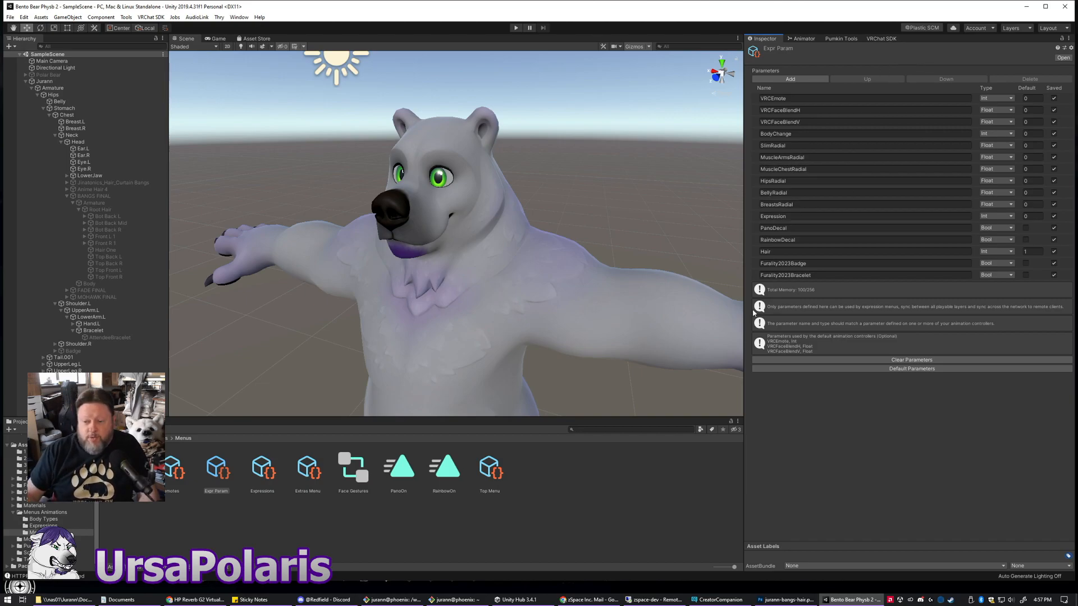
- Add a demonstration parameter named asdfasdf to Expr Param and disable its Saved option
left_click(786, 79)
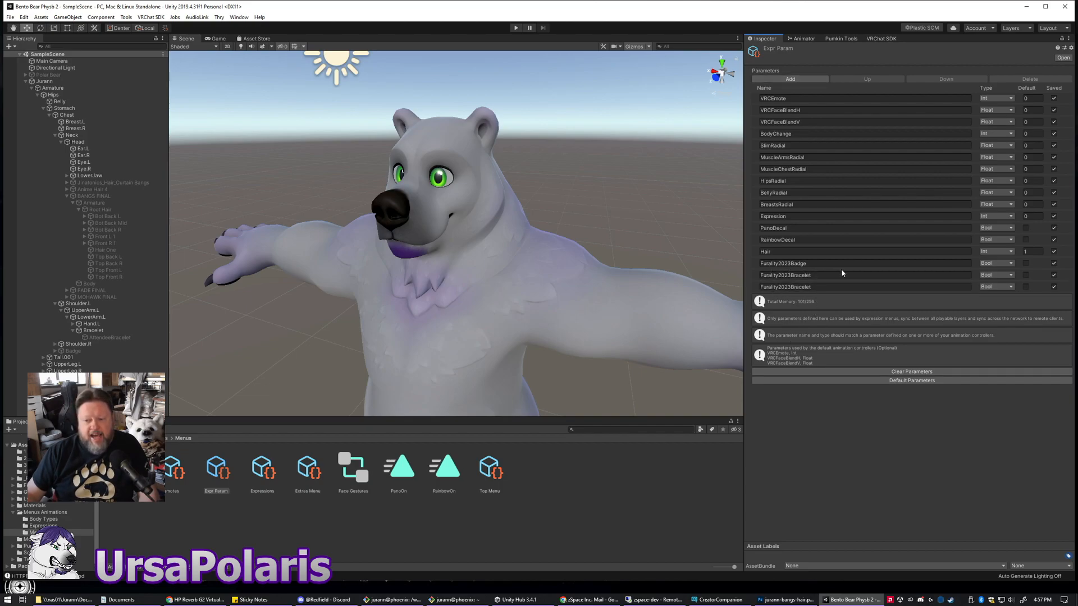
left_click(843, 288)
key("BackSpace")
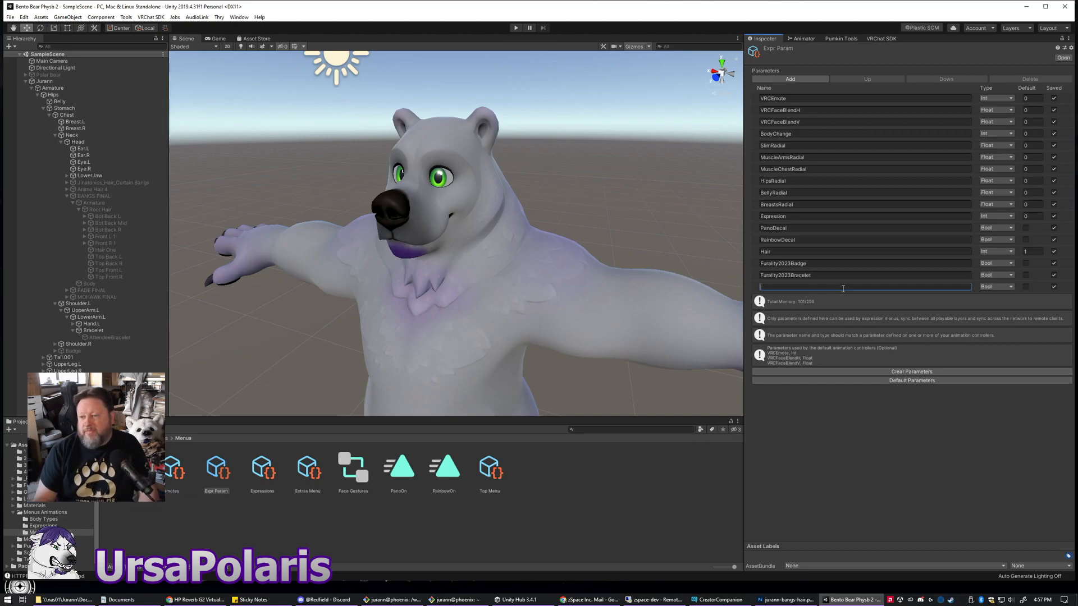
type("asdfasdf")
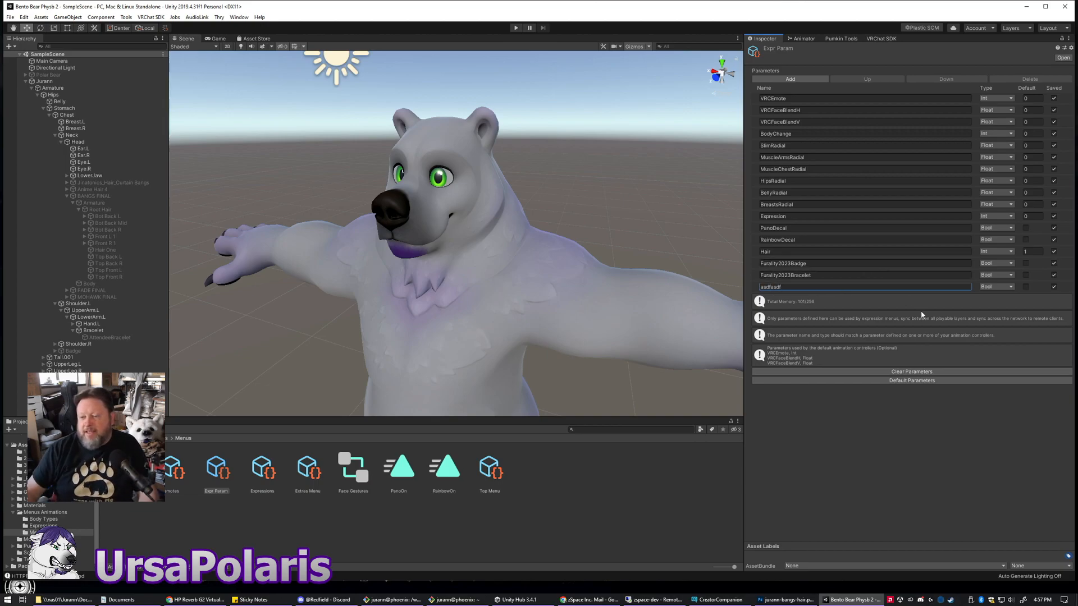
double_click(874, 287)
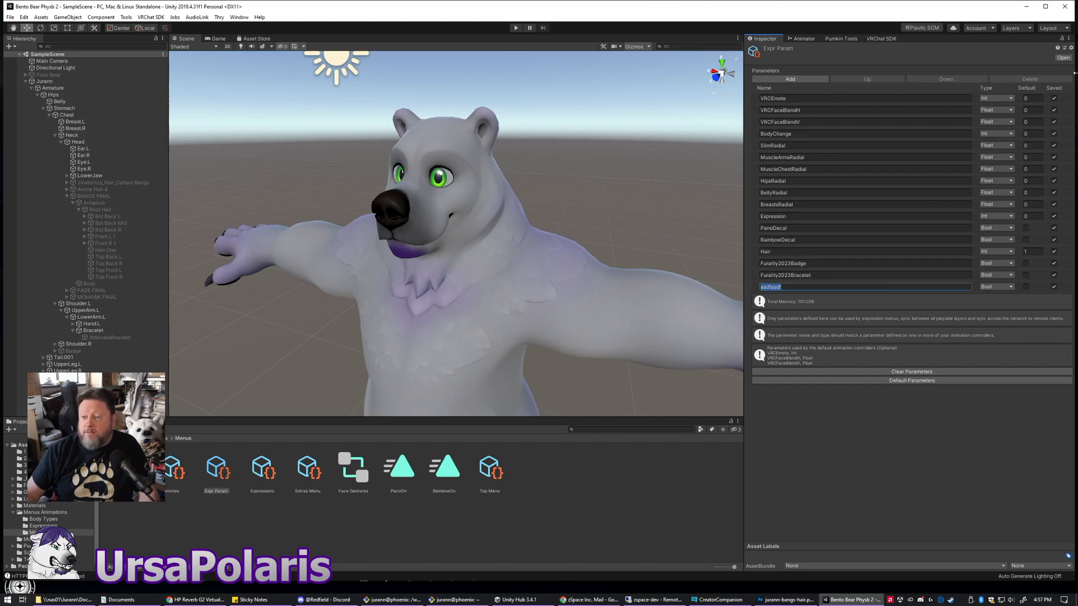
left_click(1055, 287)
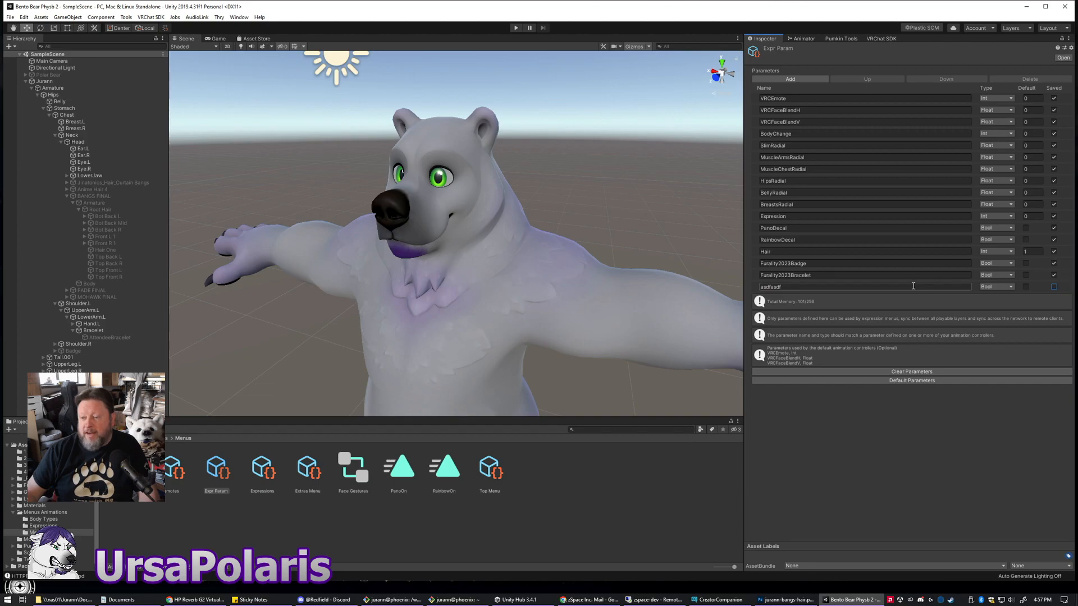
- Delete the demonstration parameter asdfasdf from Expr Param
right_click(821, 288)
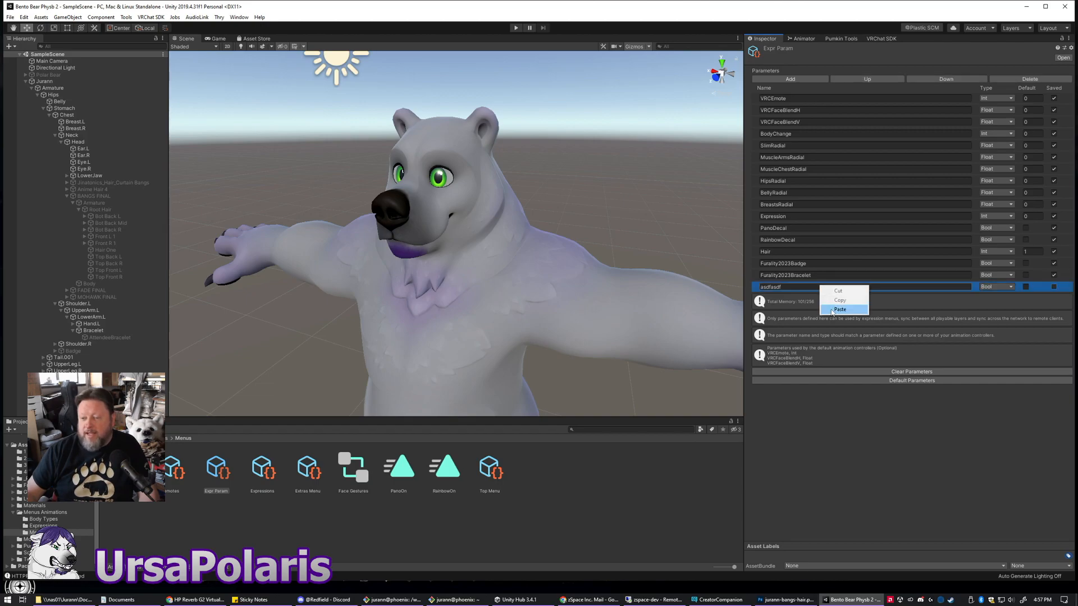
left_click(930, 455)
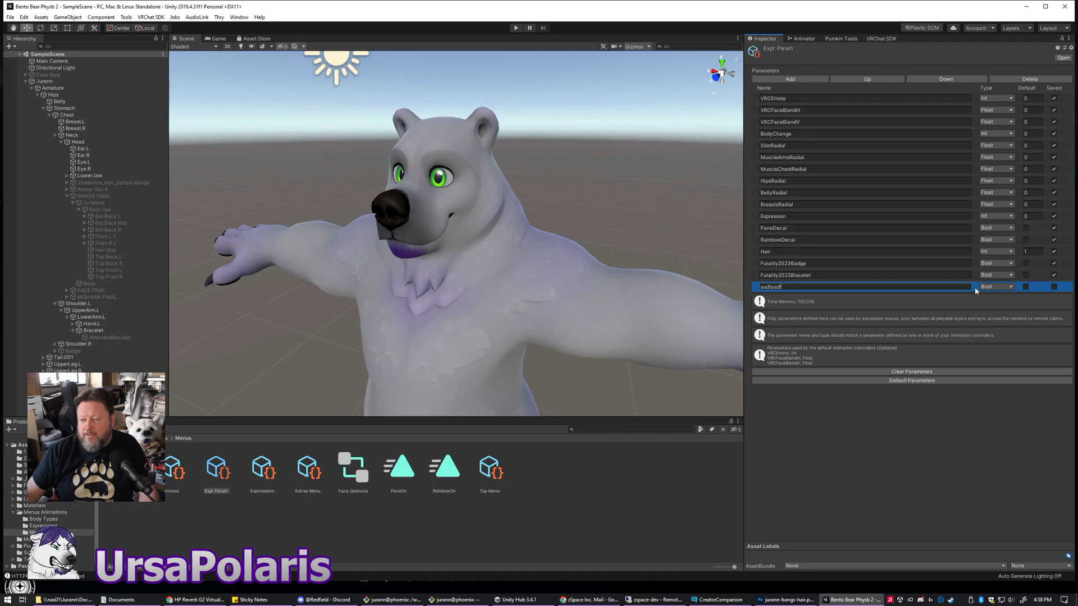
left_click(1054, 287)
left_click(1054, 287)
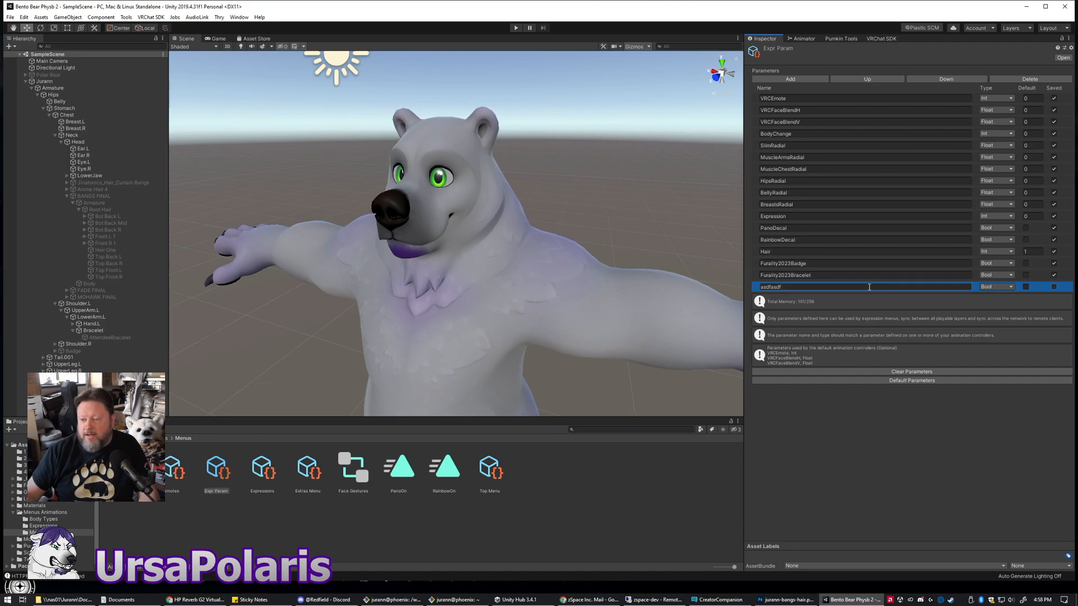
left_click(1050, 78)
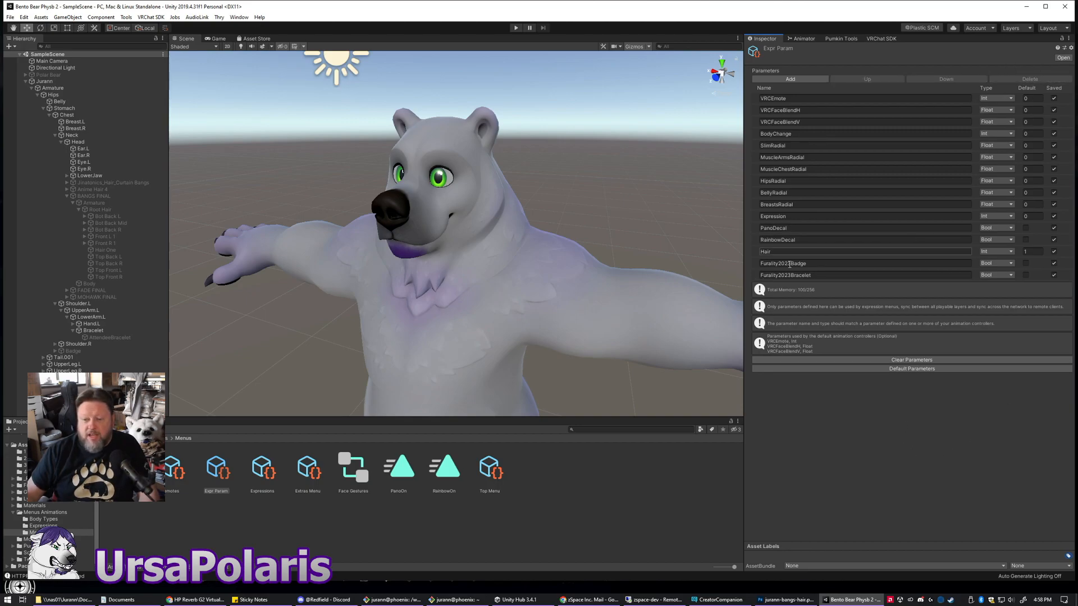
- Review the Furality2023Badge, Furality2023Bracelet and Hair entries in the Expr Param asset, then clear the selection
left_click(755, 276)
left_click(757, 263)
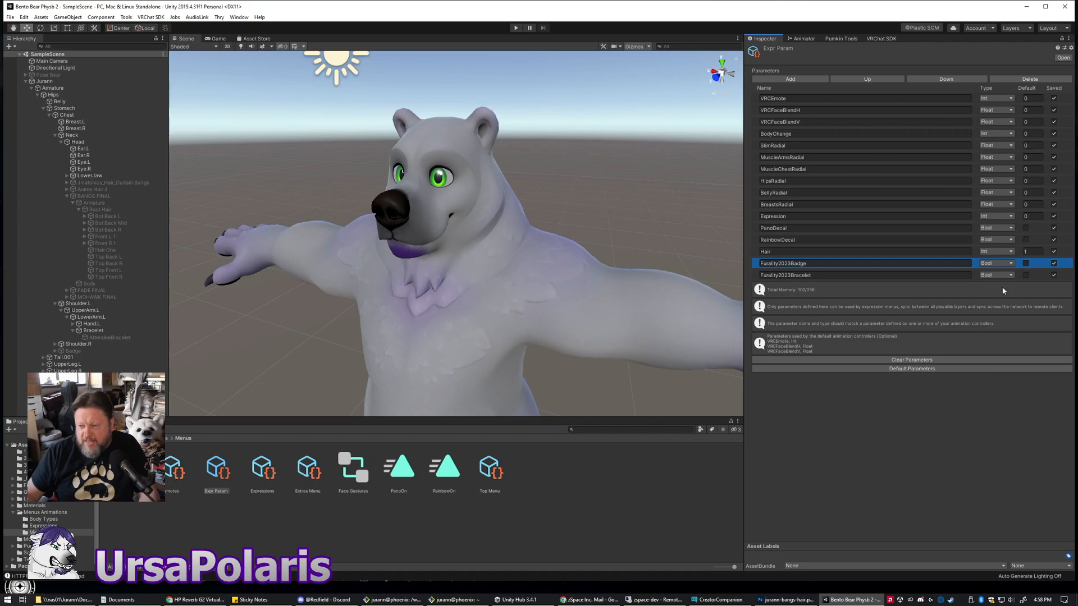
left_click(975, 274)
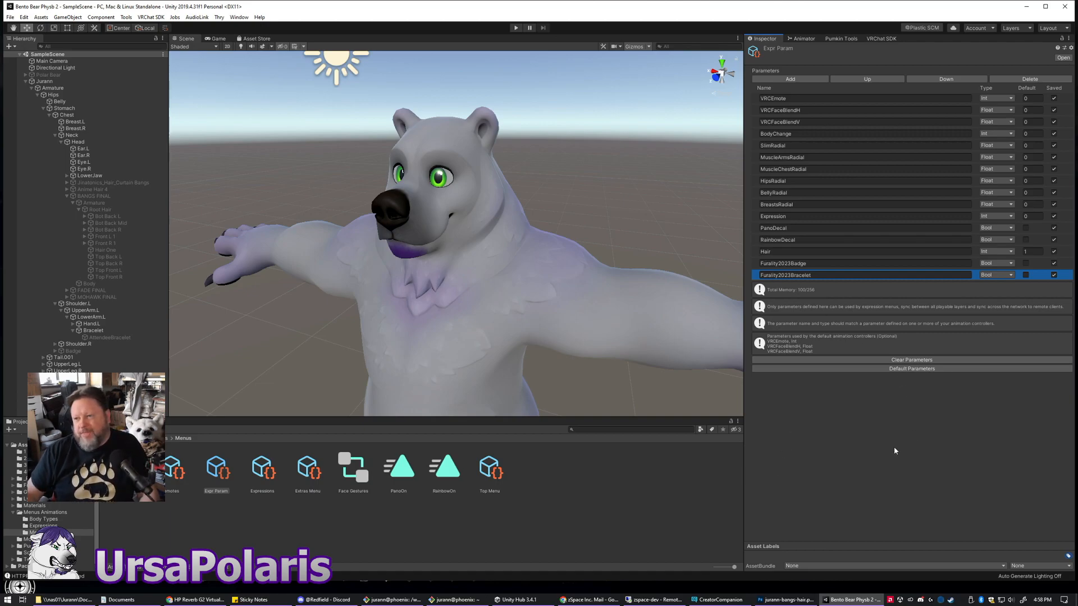
left_click(759, 252)
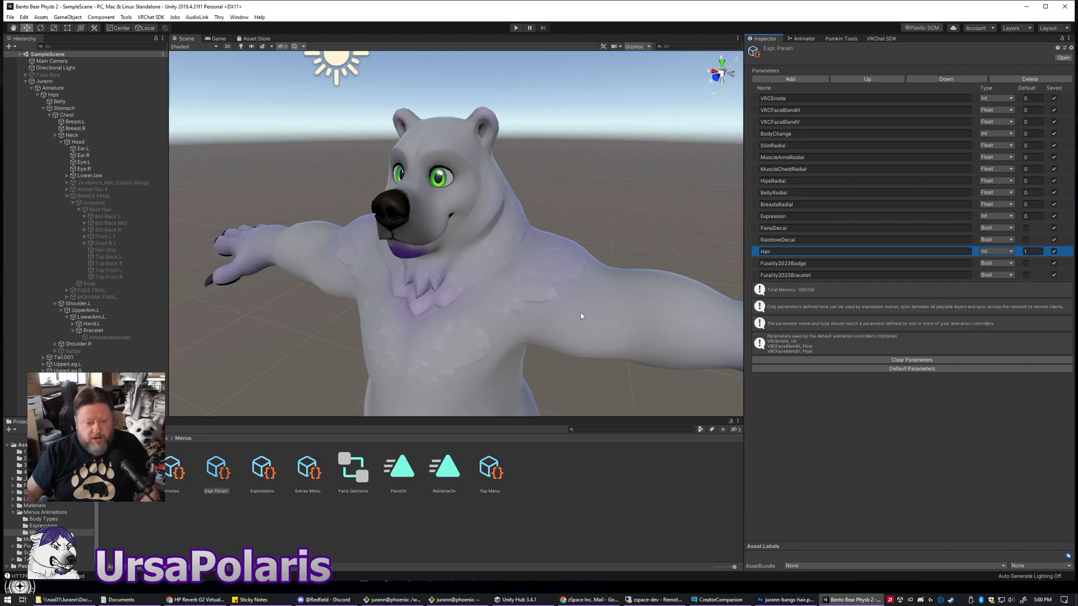
left_click(298, 502)
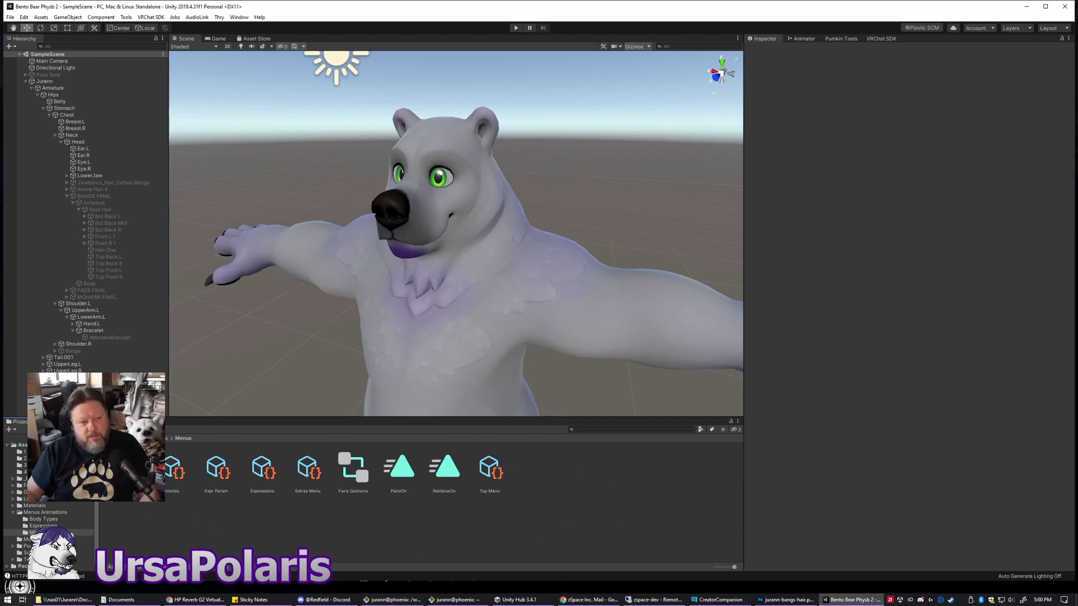
- Select the Jurann avatar root and examine its VRC Avatar Descriptor down to the playable layers and expressions
left_click(53, 88)
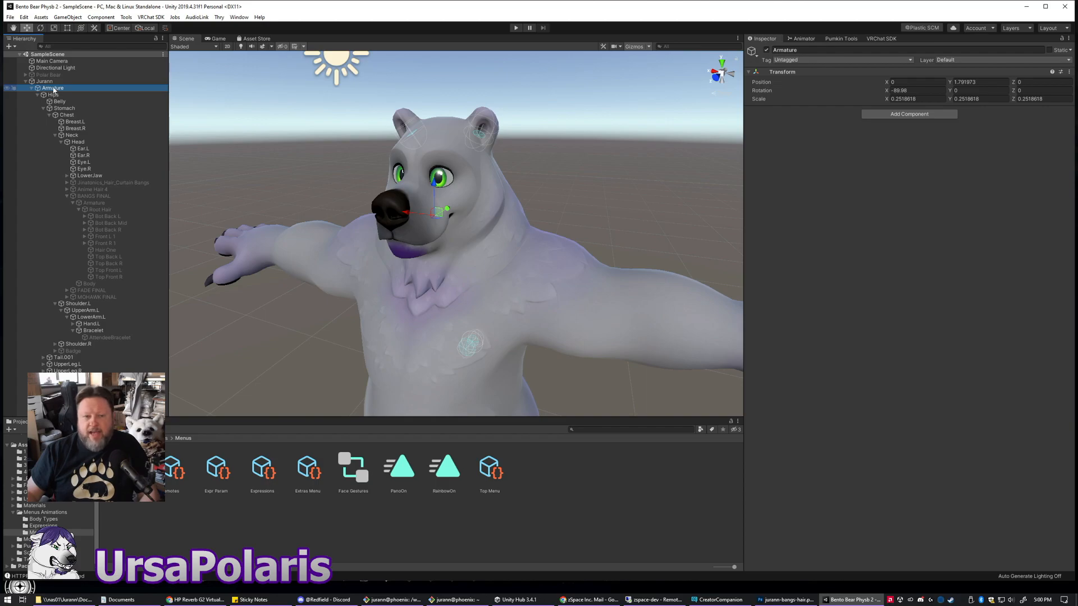
left_click(47, 81)
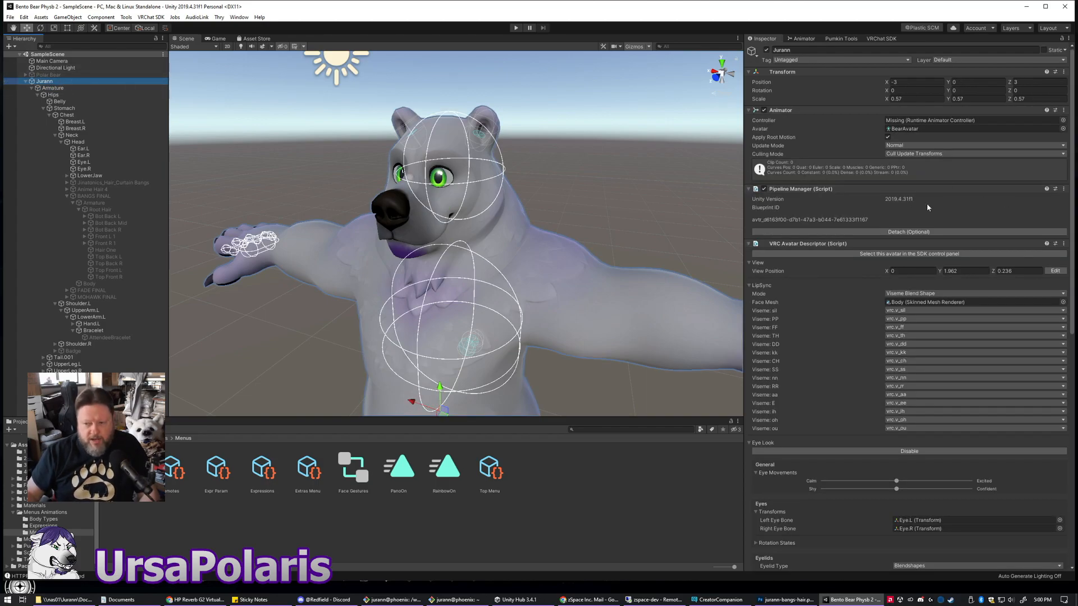
scroll(868, 208, "down", 10)
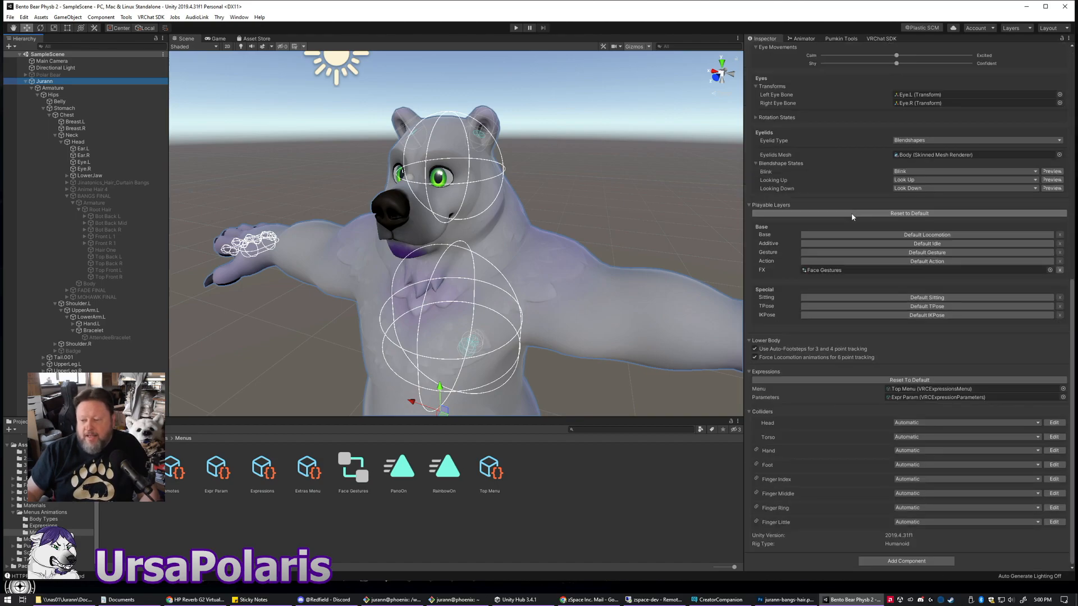
scroll(851, 213, "up", 3)
scroll(850, 214, "up", 14)
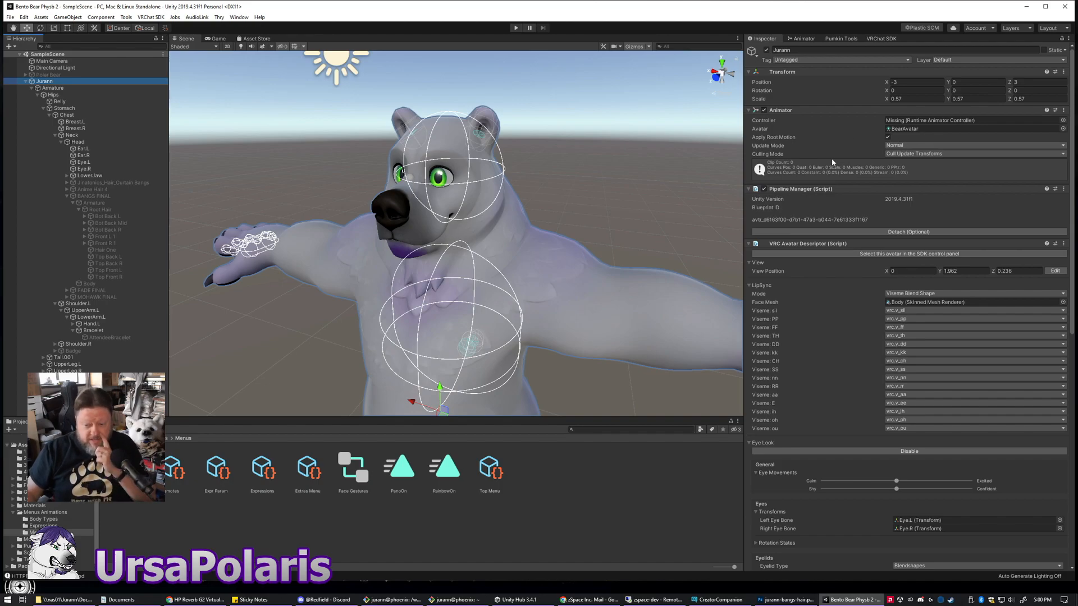
scroll(831, 169, "down", 12)
scroll(820, 270, "down", 5)
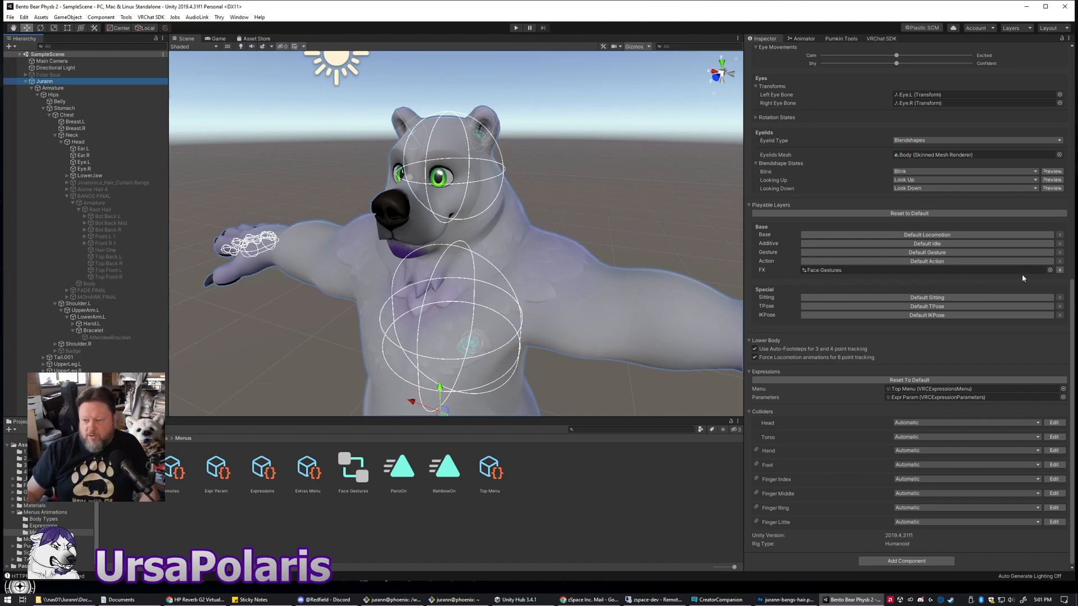
- Open the controller assigned to the avatar's FX layer in the Animator and select the Face Gestures asset in the Menus folder
left_click(892, 272)
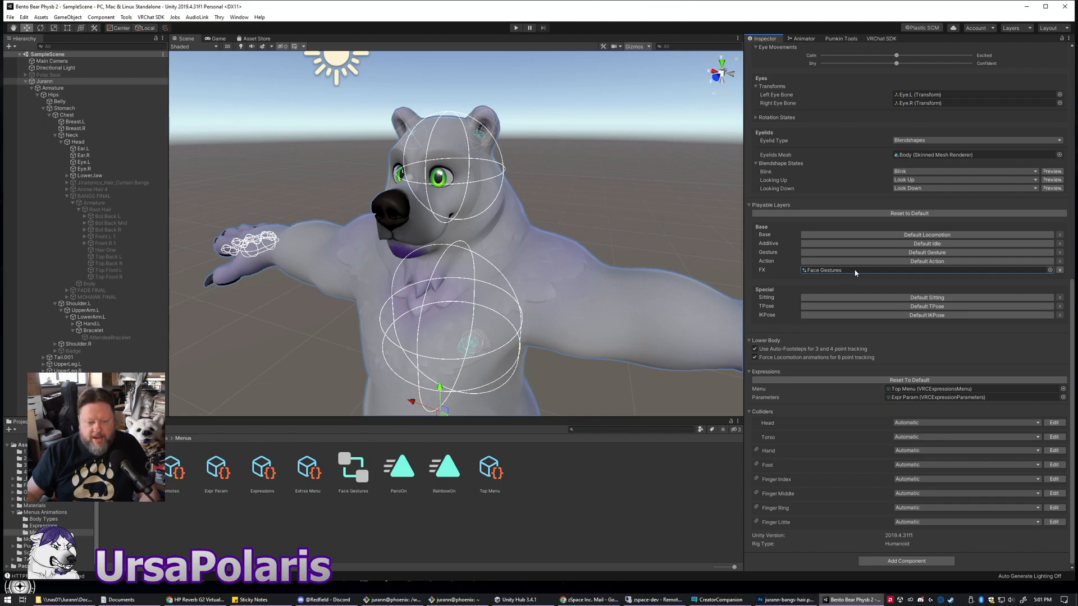
double_click(888, 271)
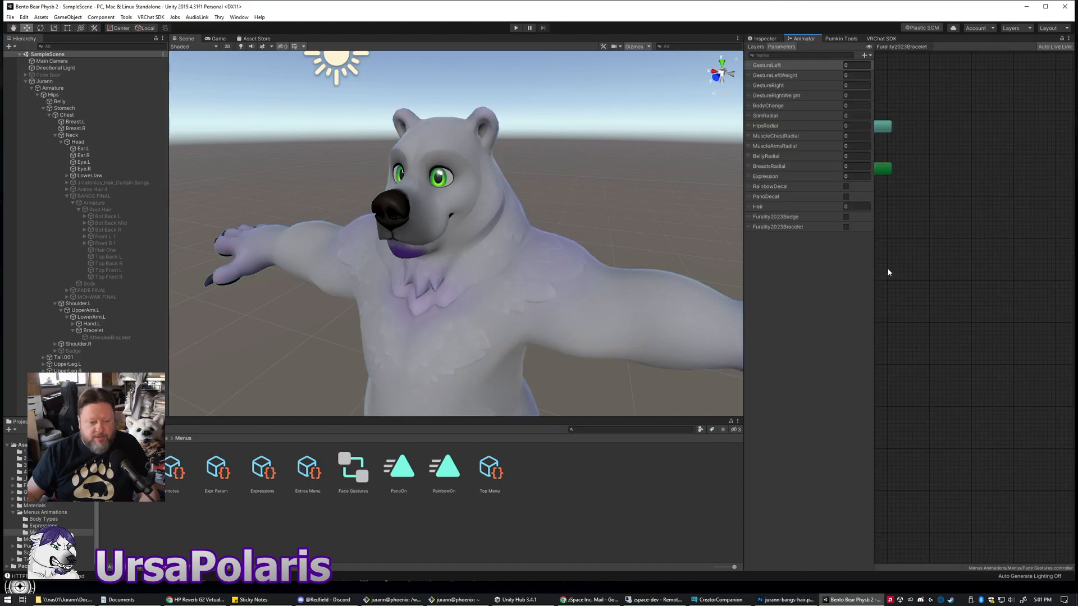
left_click(765, 38)
left_click(323, 532)
left_click(358, 471)
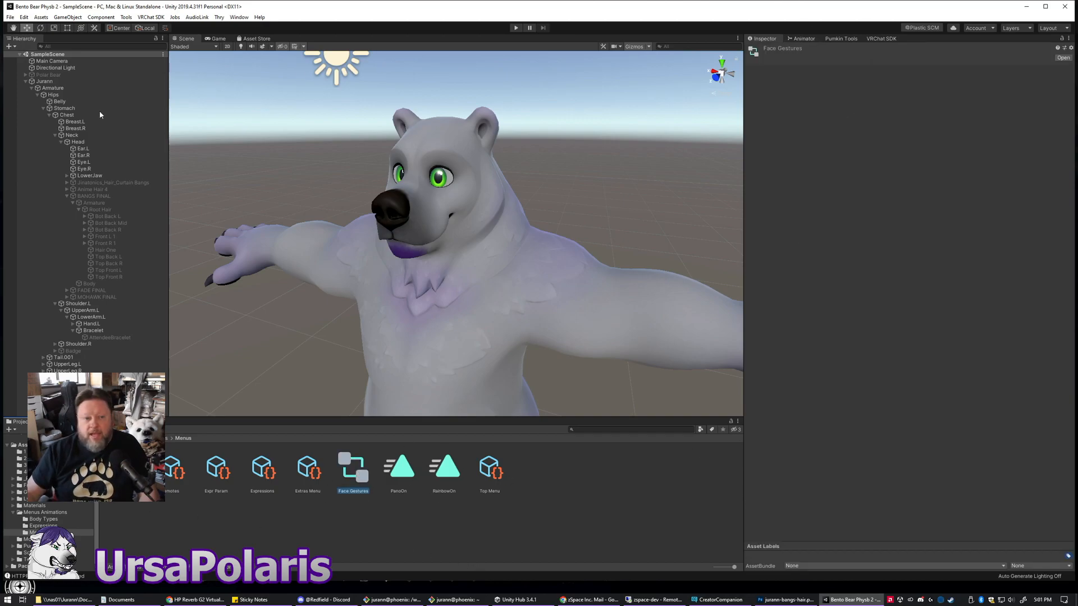
- Trace the Jurann avatar's FX layer assignment to the Face Gestures controller and view its Animator parameters
left_click(45, 82)
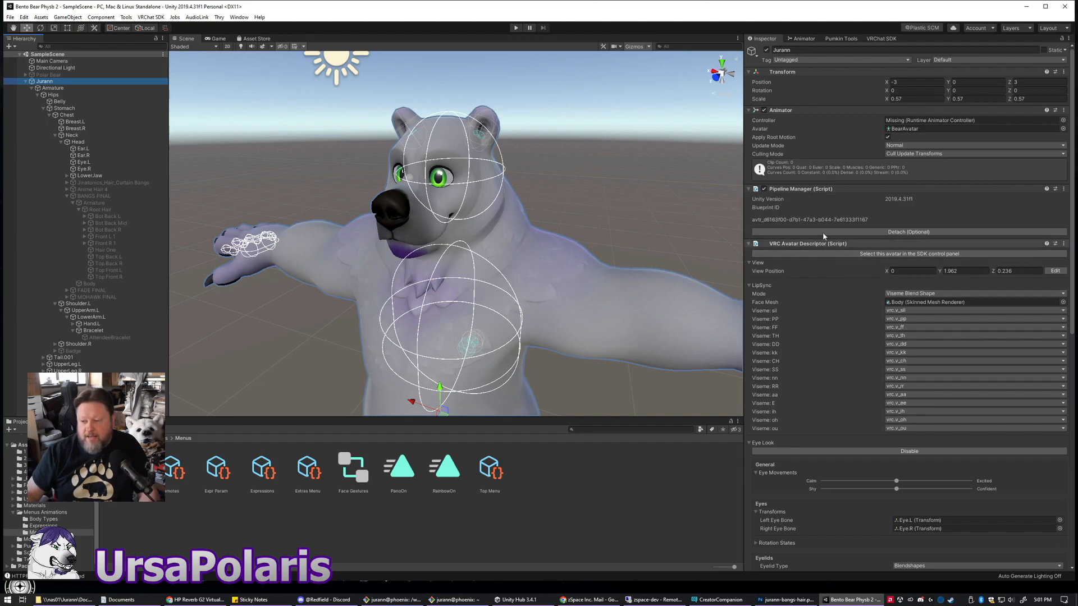
scroll(821, 235, "down", 10)
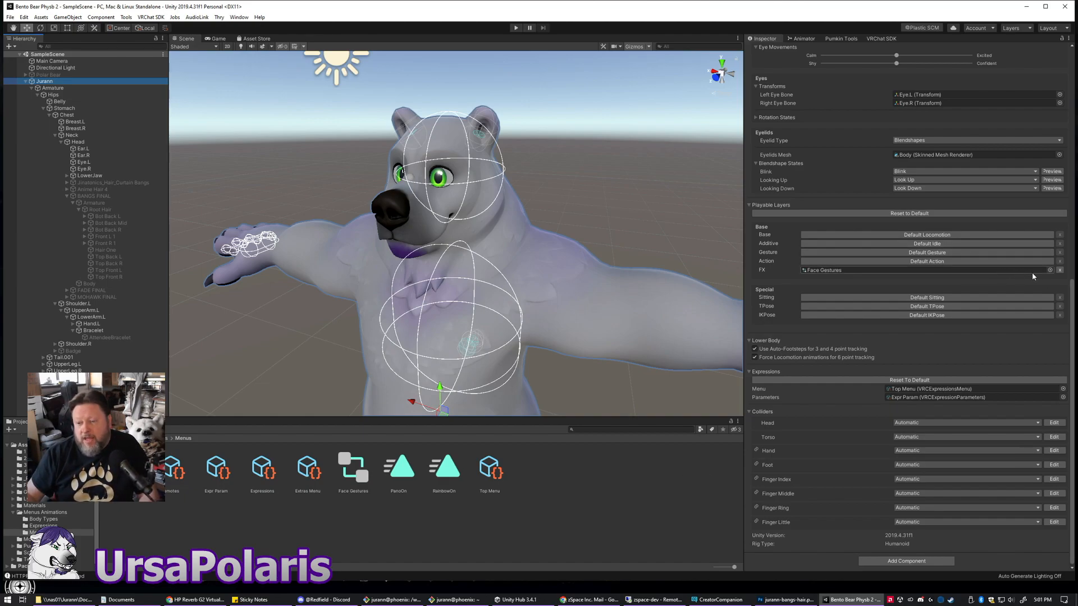
left_click(858, 271)
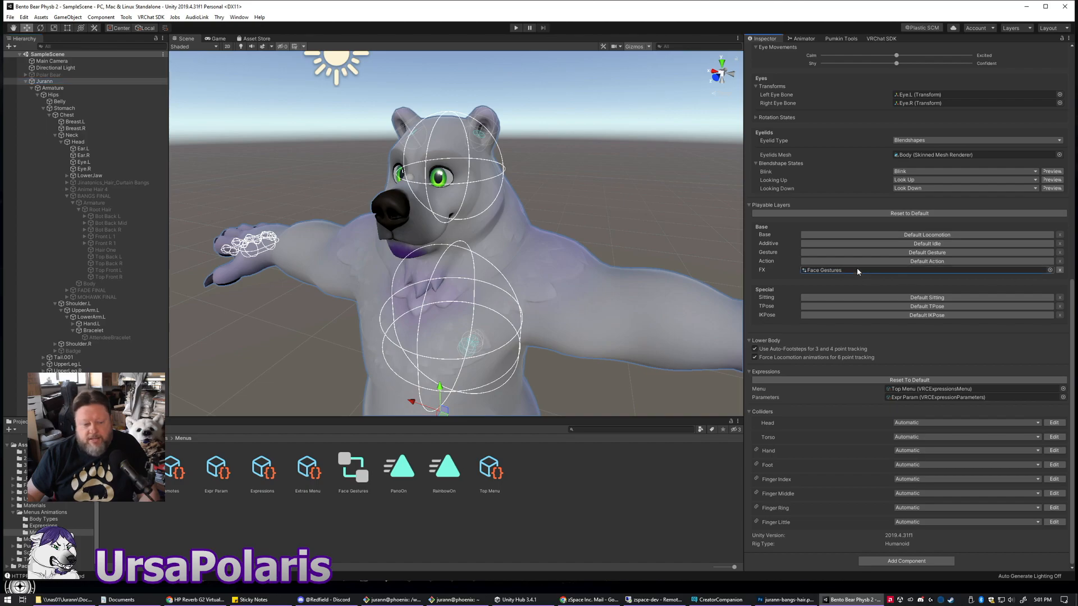
left_click(410, 525)
left_click(355, 476)
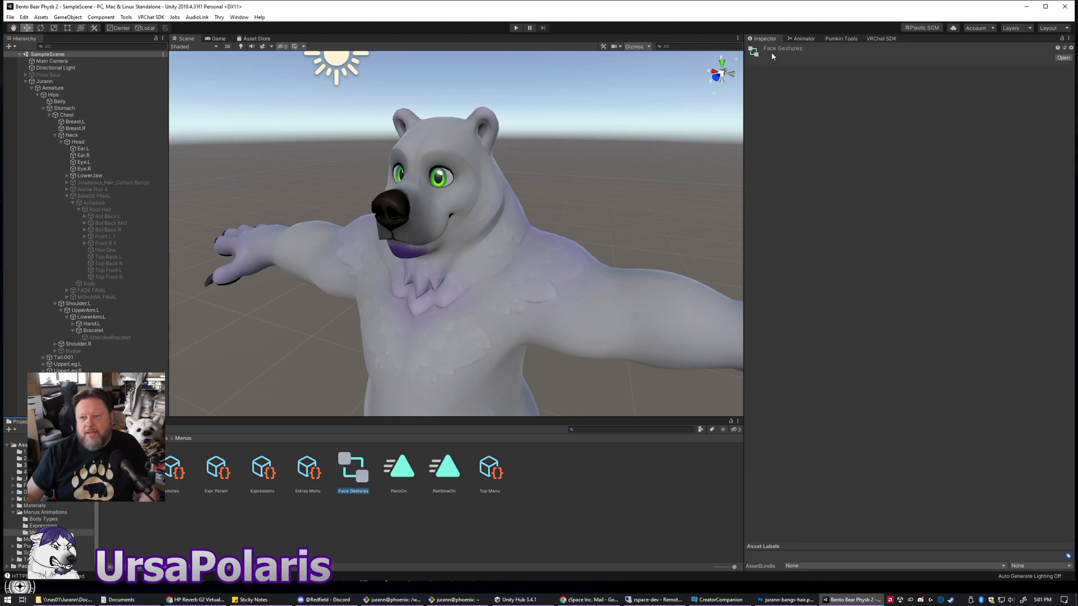
left_click(800, 39)
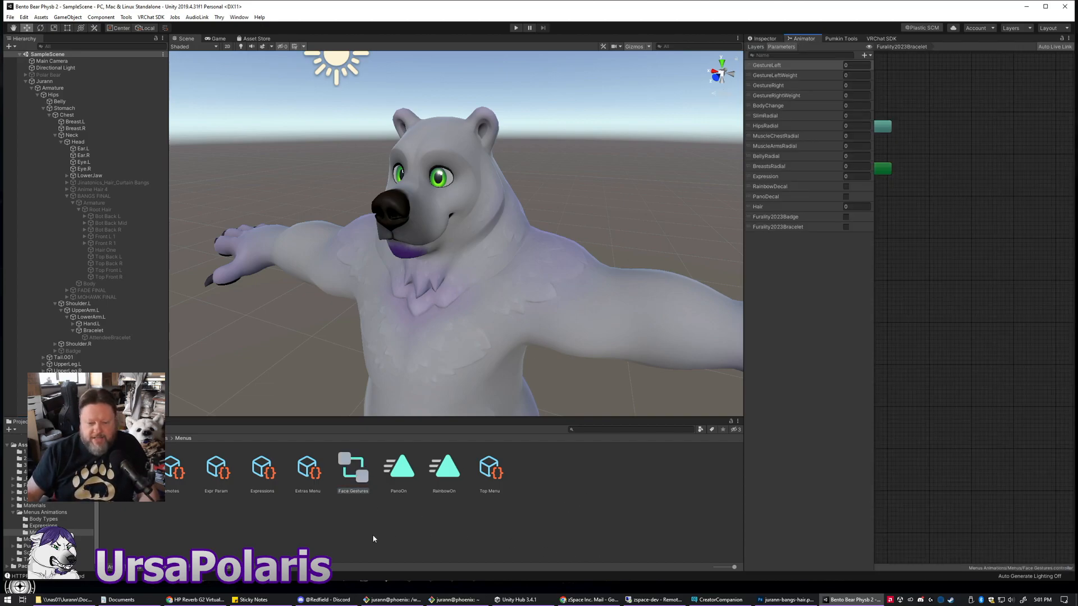
left_click(347, 524)
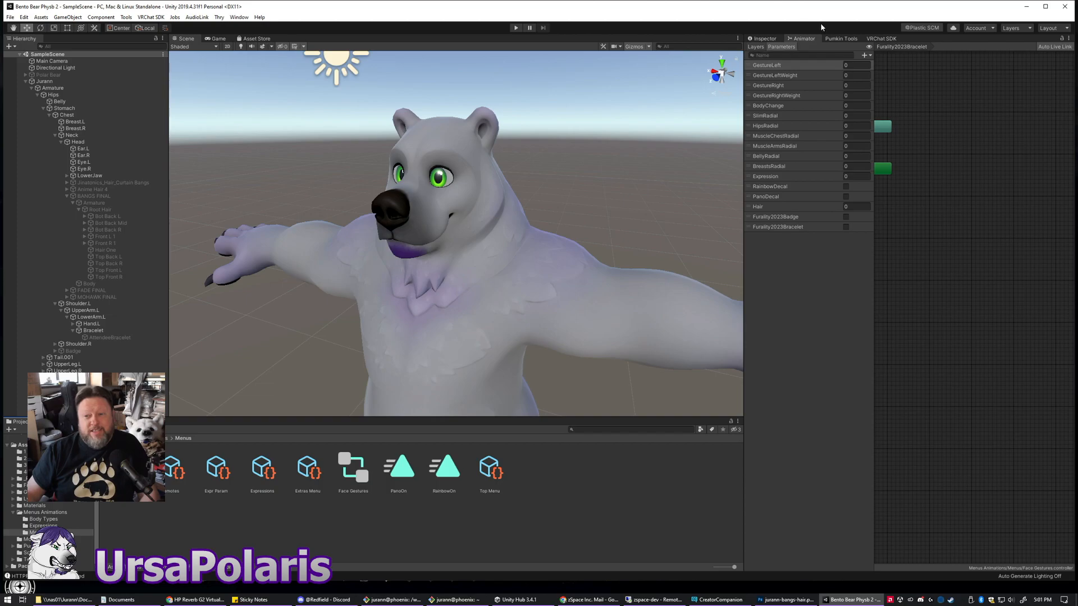
left_click(766, 39)
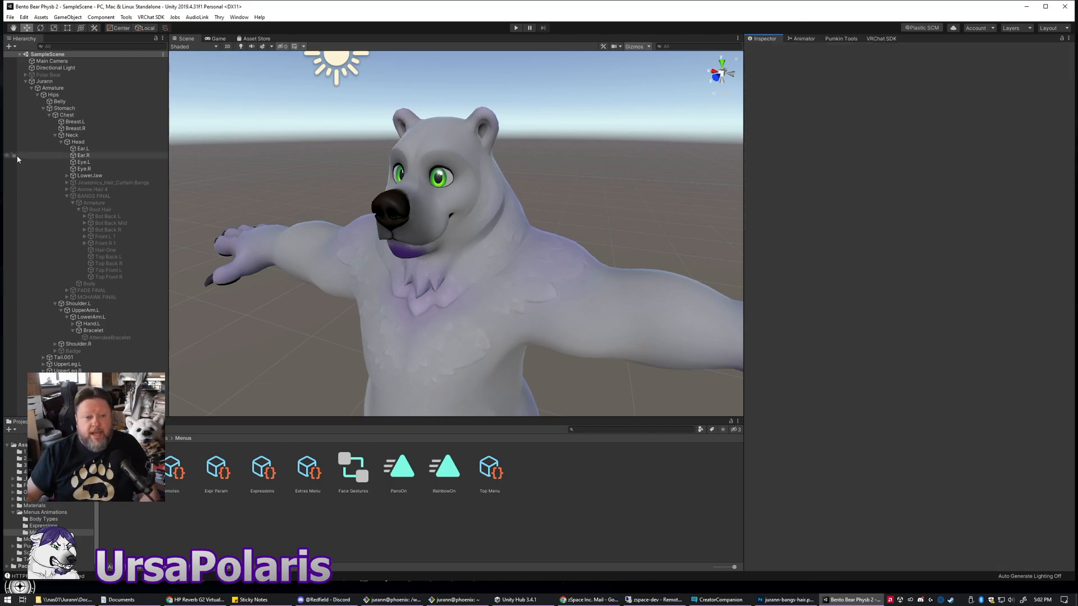
- Check the expressions menu assigned in the Jurann avatar's descriptor and inspect the Top Menu asset it references
left_click(44, 82)
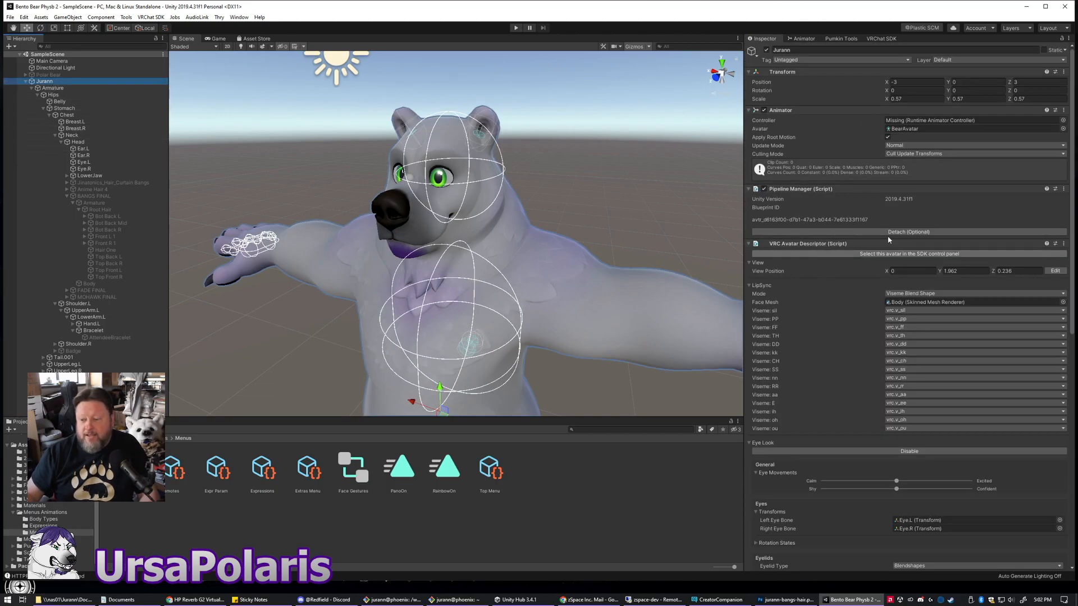
scroll(839, 185, "down", 10)
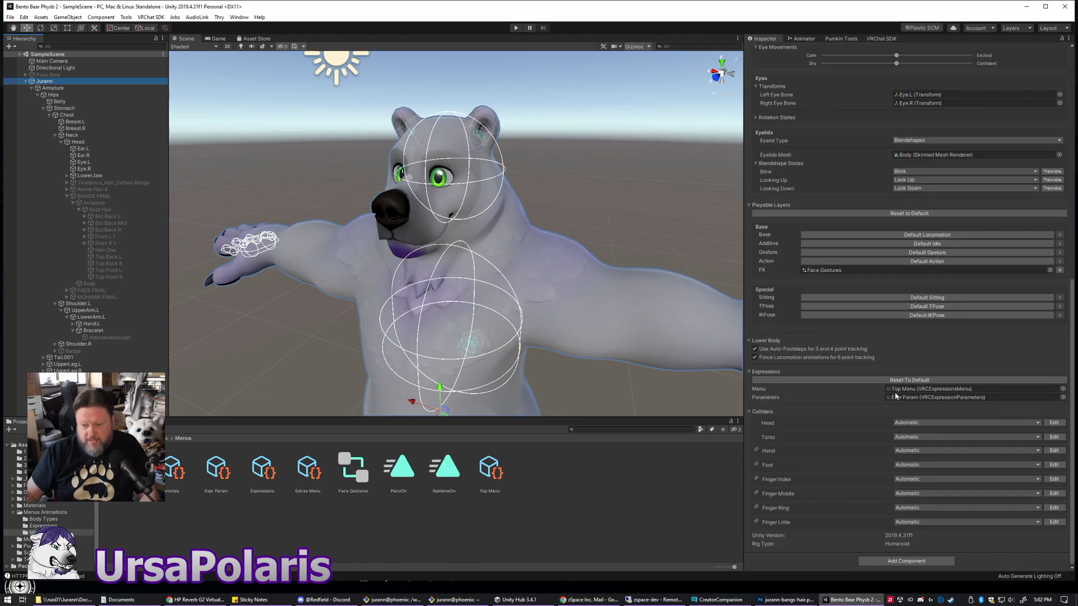
left_click(978, 388)
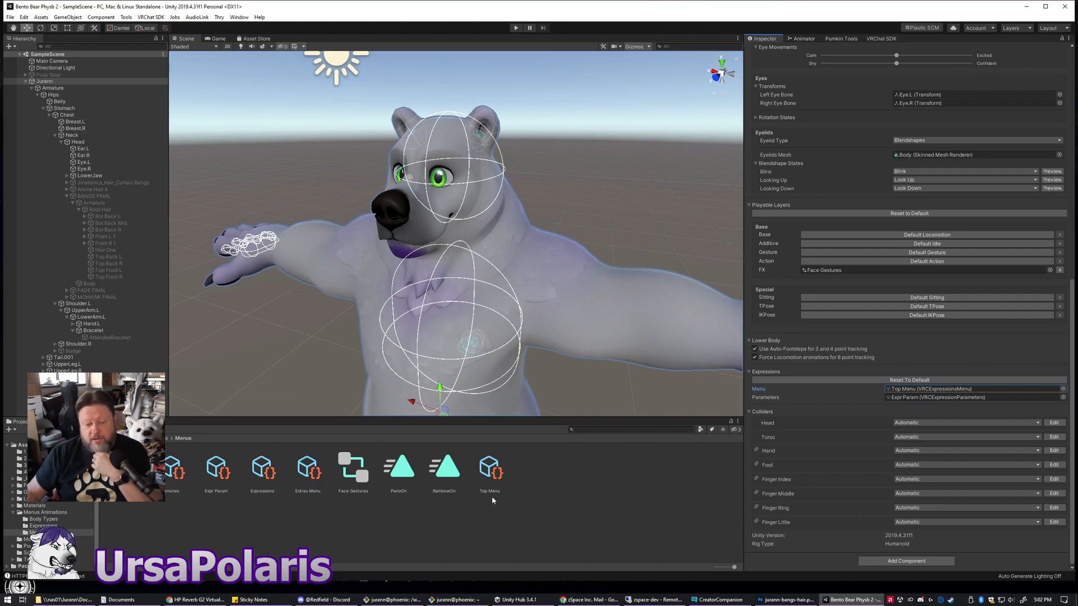
left_click(489, 471)
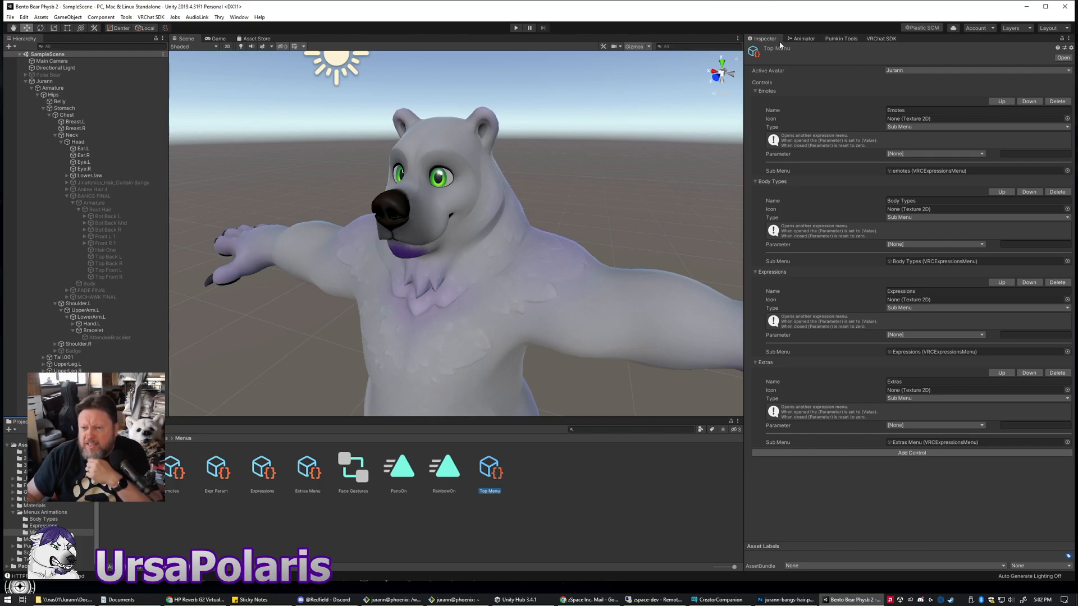
left_click(44, 81)
scroll(899, 337, "down", 5)
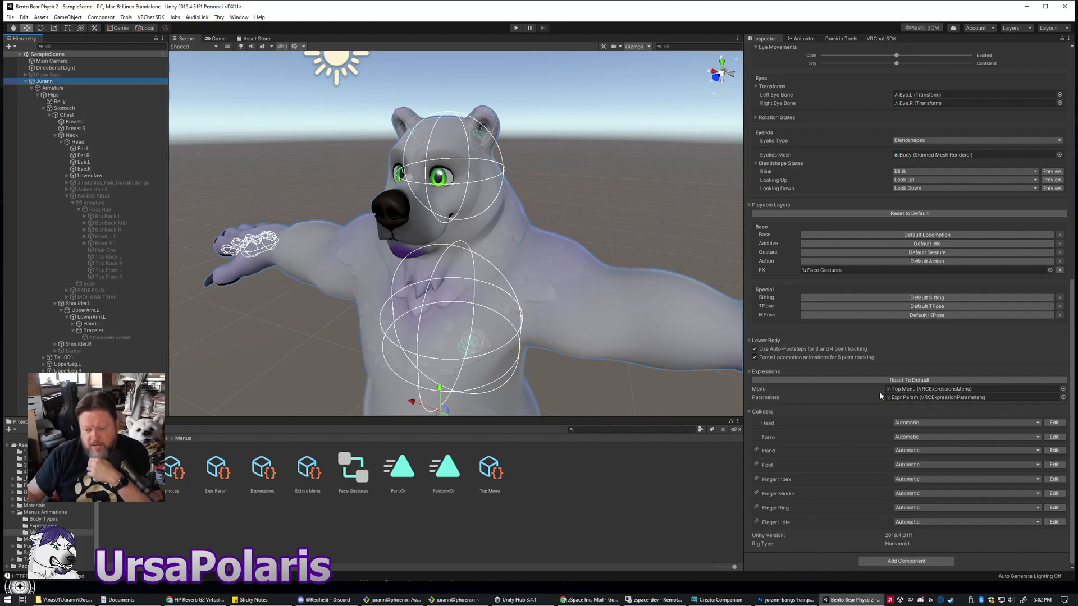
left_click(490, 471)
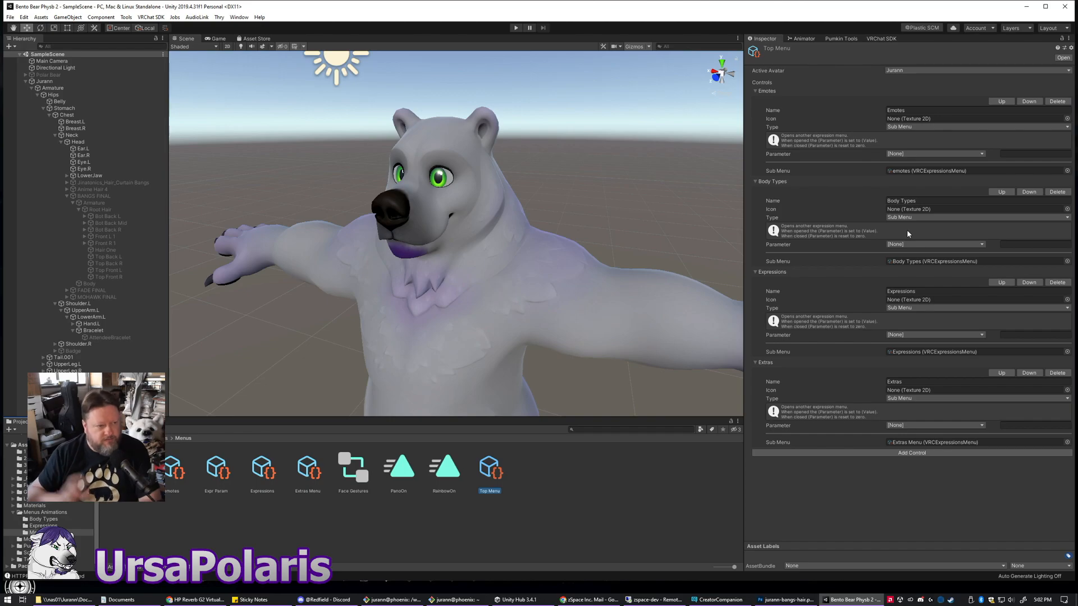
- Check the Active Avatar setting of Top Menu and choose Jurann
left_click(859, 82)
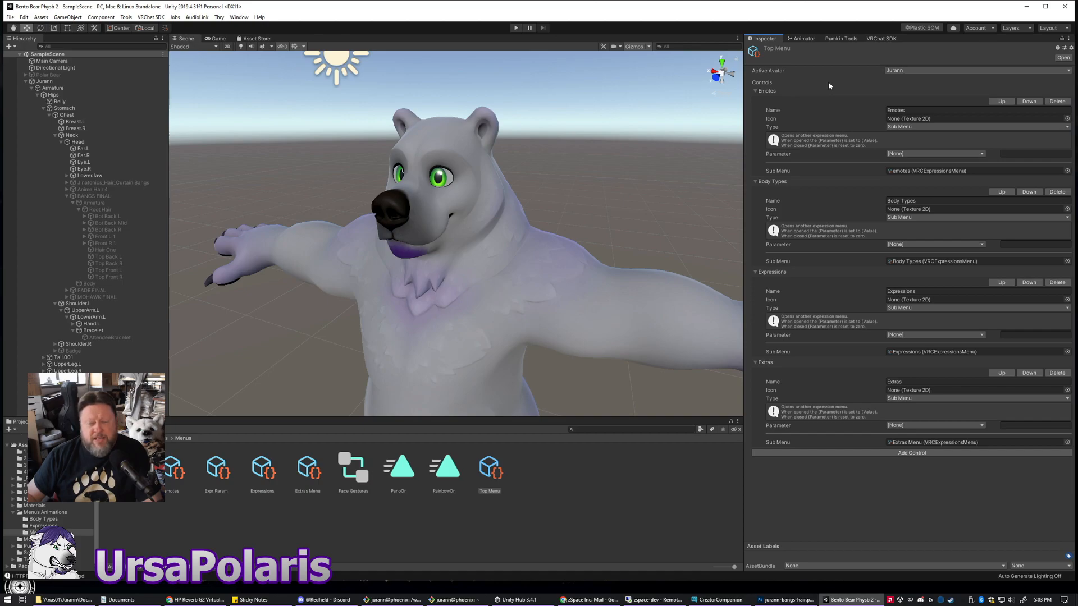
left_click(923, 71)
left_click(912, 81)
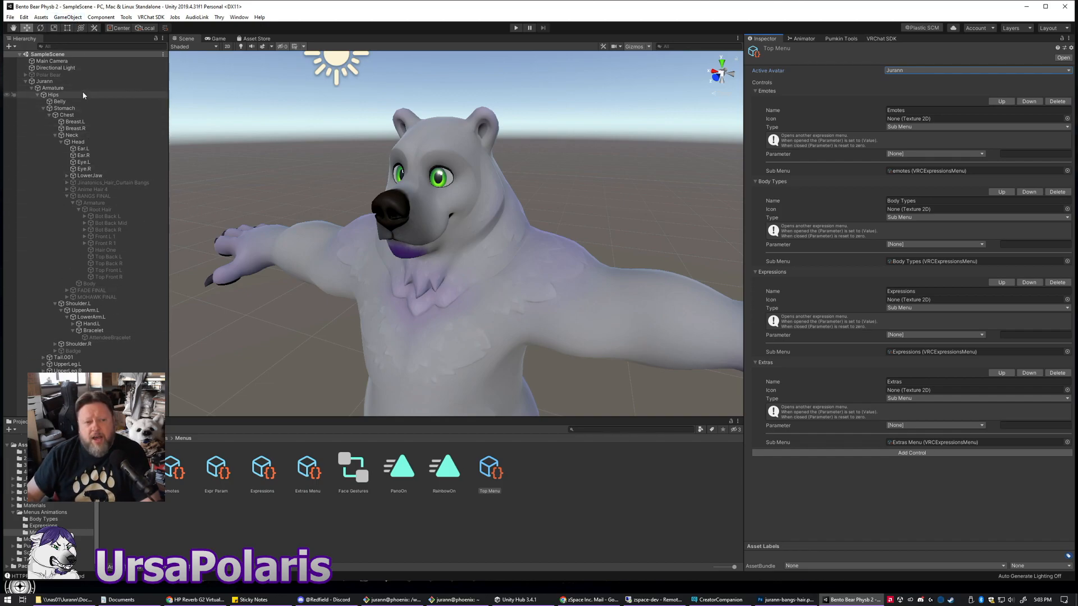
- Compare the Polar Bear and Jurann avatar root objects in the scene
left_click(50, 75)
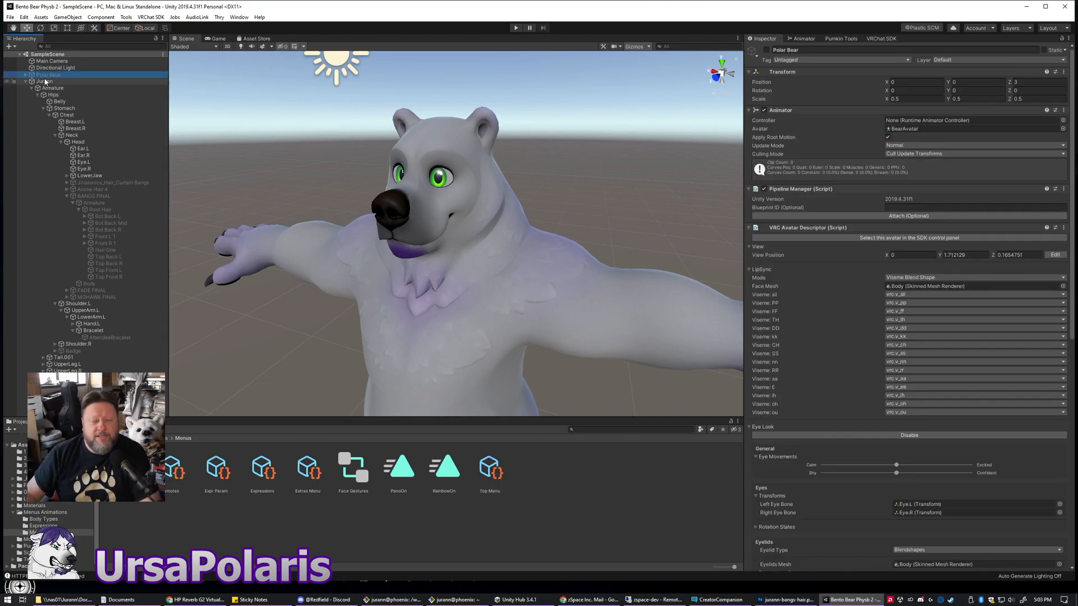
left_click(45, 83)
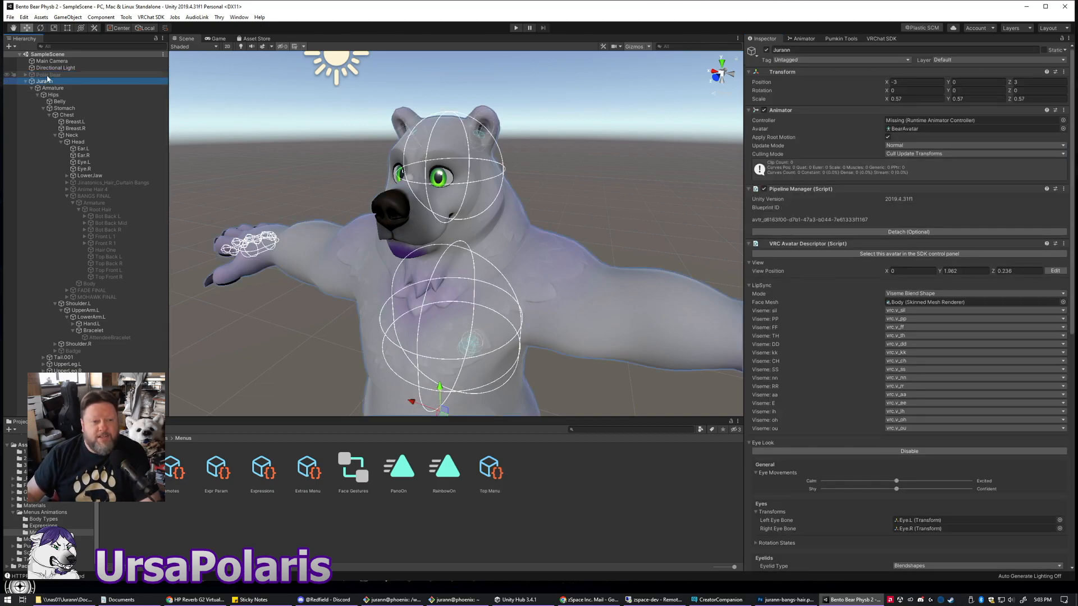
left_click(45, 76)
left_click(45, 84)
left_click(45, 76)
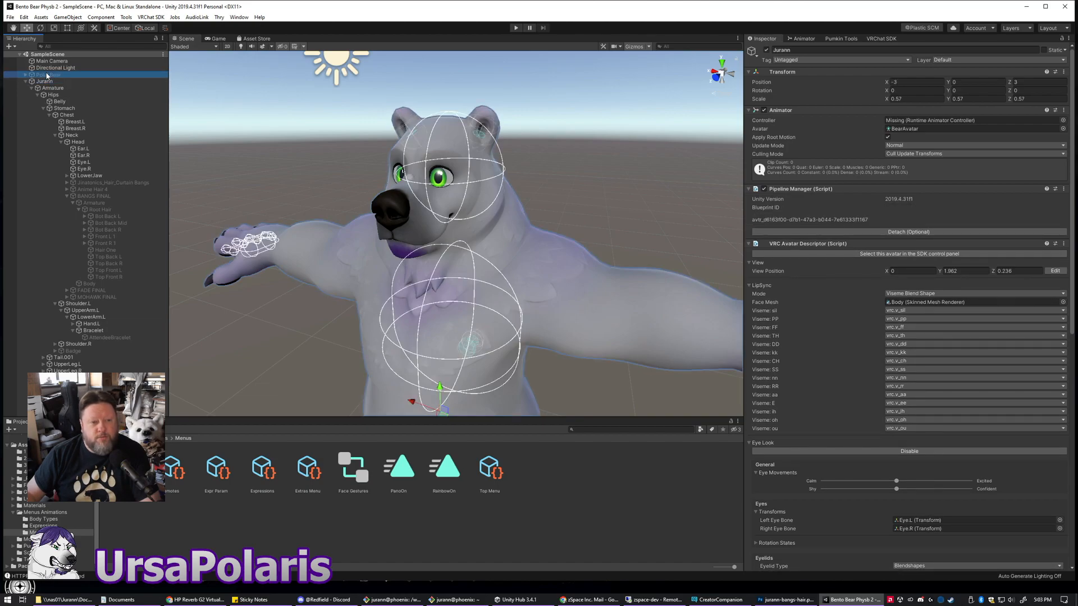
left_click(45, 83)
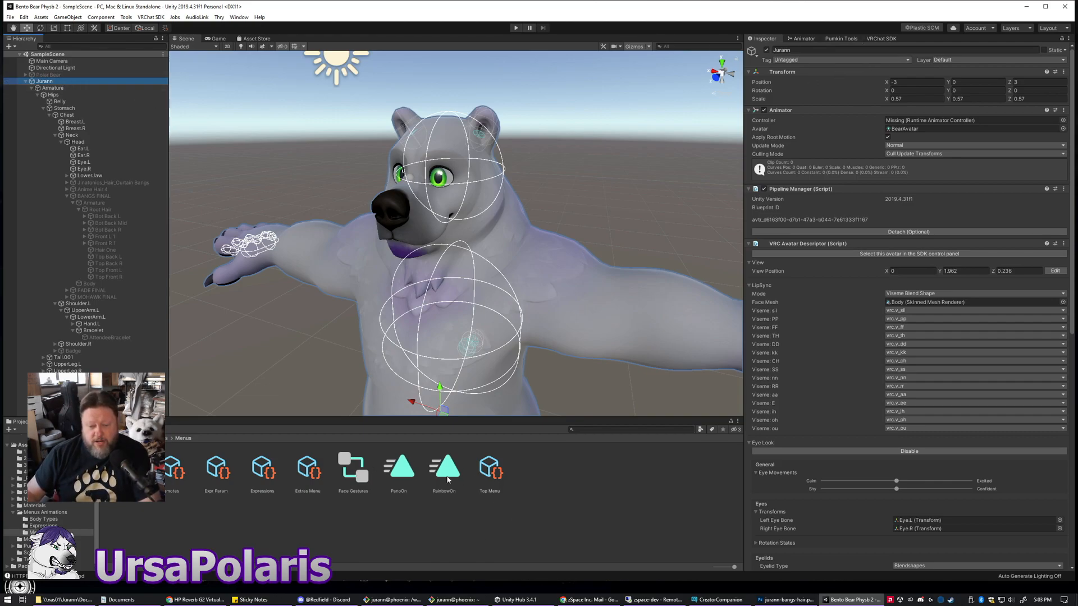
- Reopen the Top Menu asset and examine which avatars its Active Avatar setting offers
left_click(489, 470)
left_click(931, 69)
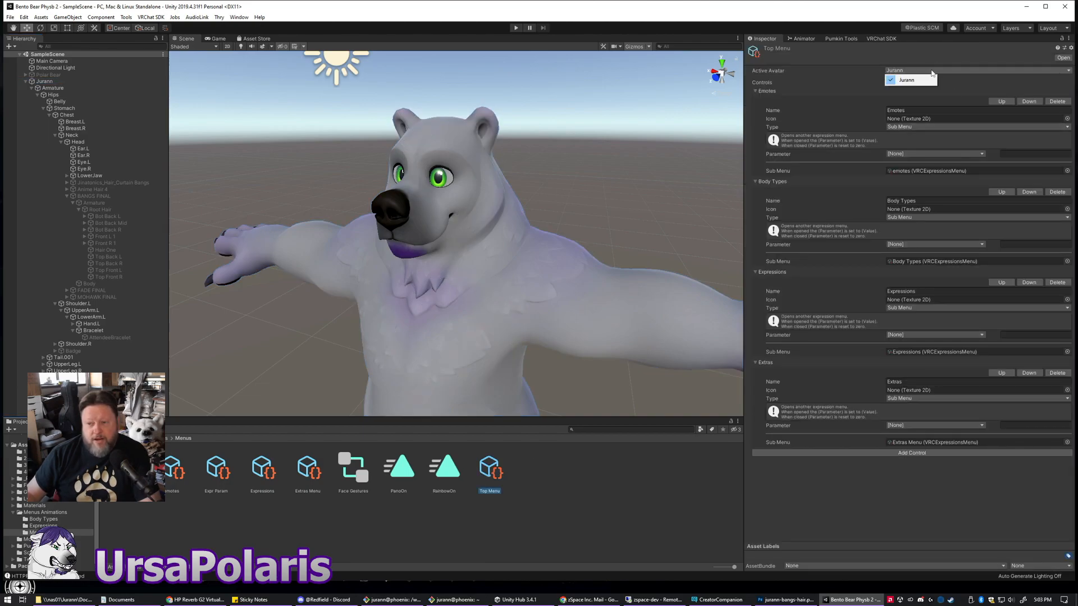
left_click(944, 69)
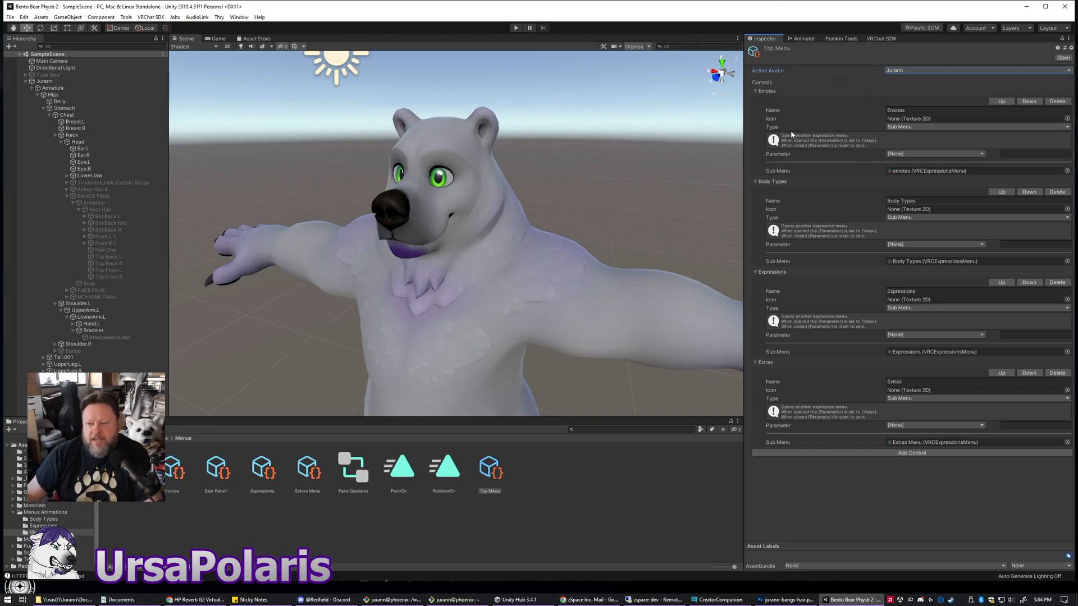
- Examine the Emotes control's type options and its sub menu assignment in Top Menu
left_click(907, 128)
left_click(928, 128)
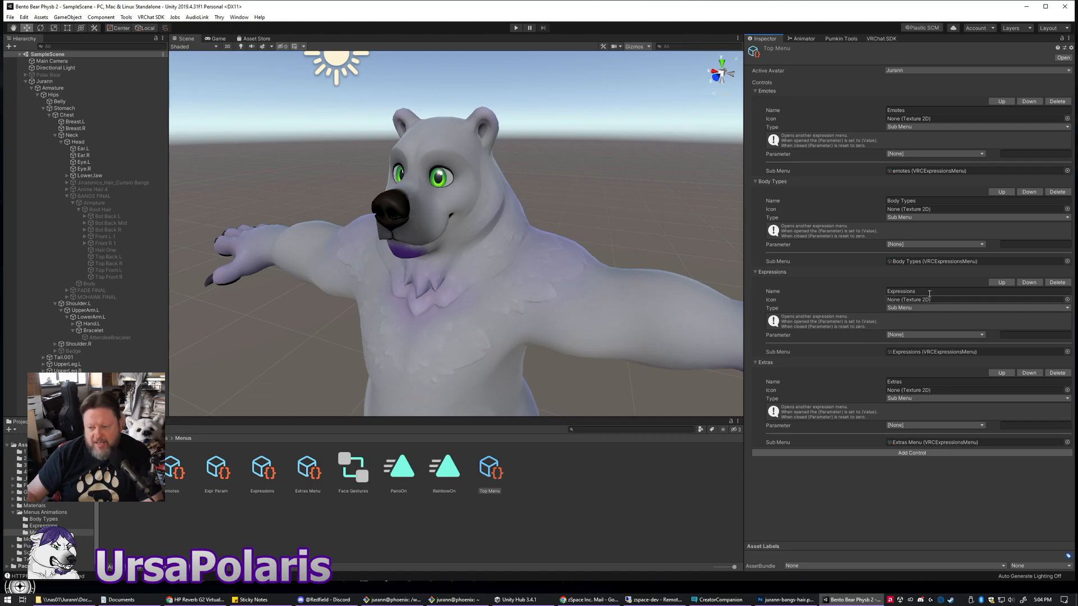
left_click(848, 170)
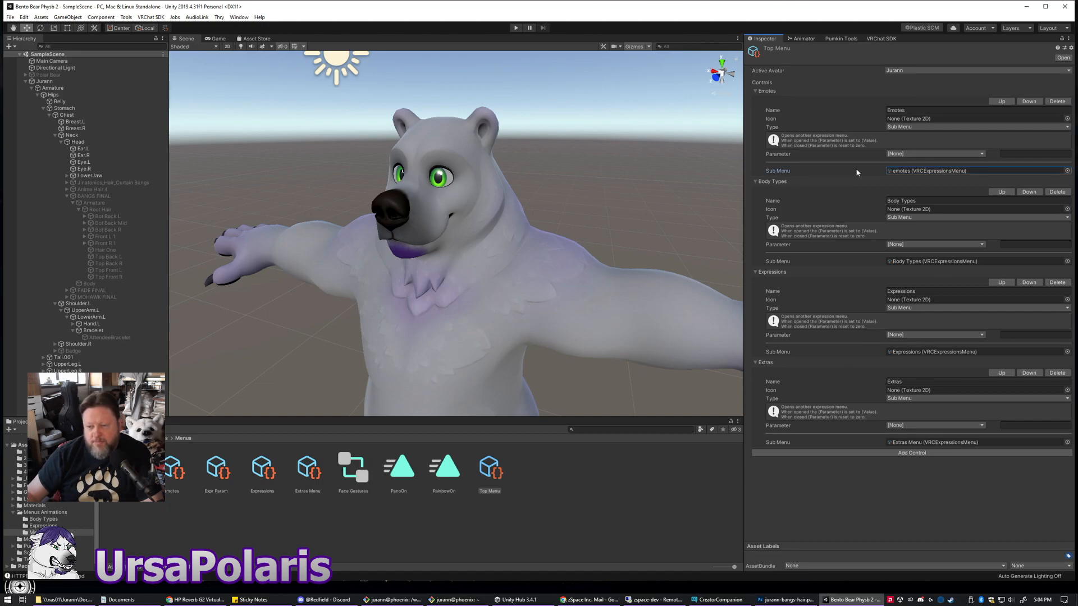
- Examine the sub menu assignments of the Body Types, Expressions and Extras controls in Top Menu
left_click(775, 264)
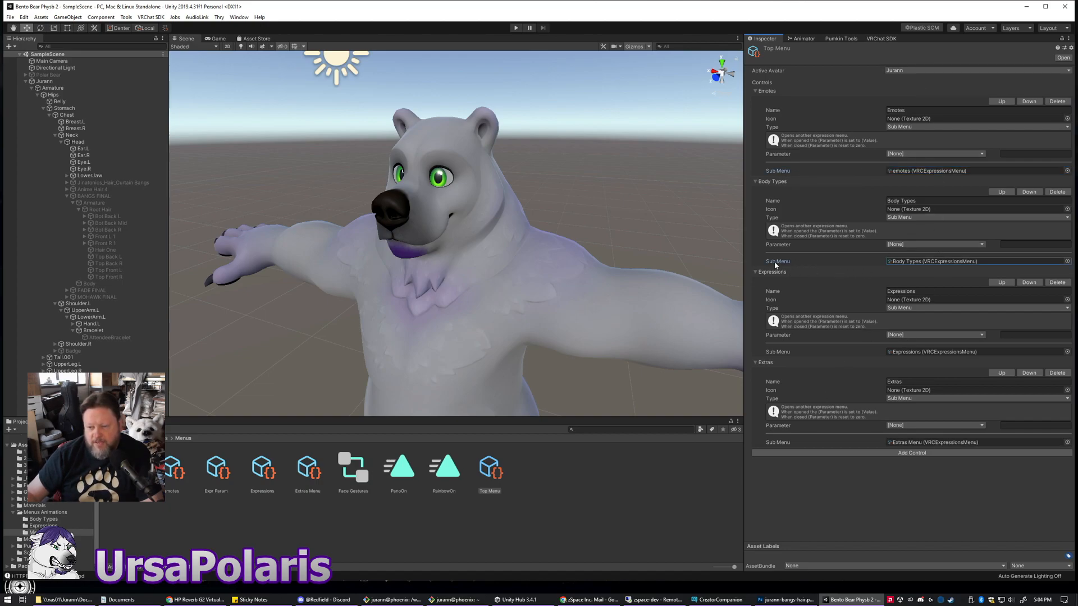
left_click(769, 353)
left_click(959, 443)
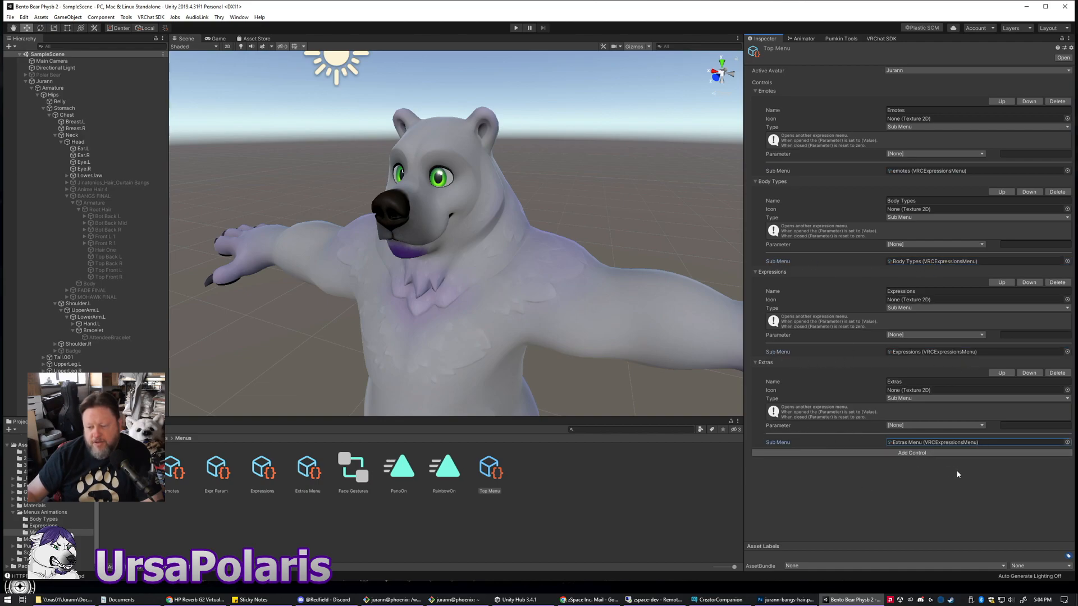
left_click(918, 442)
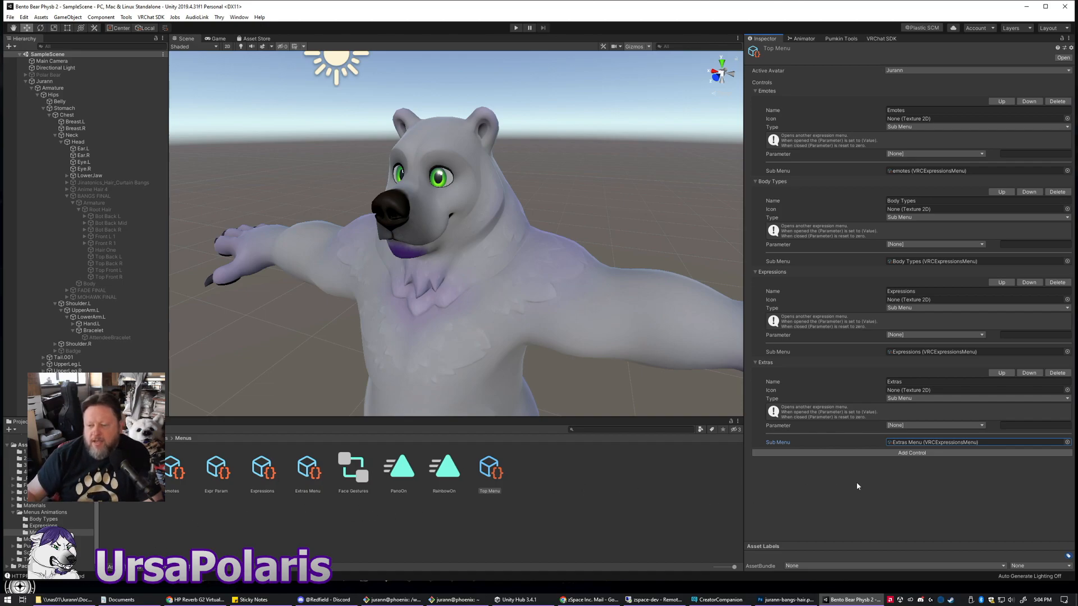
left_click(891, 481)
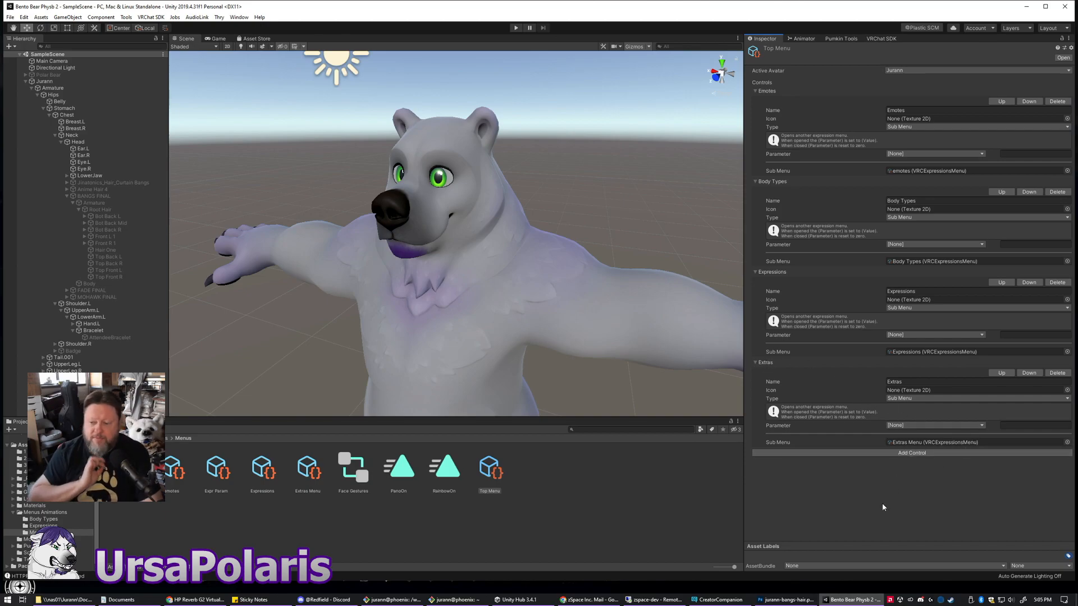
left_click(955, 442)
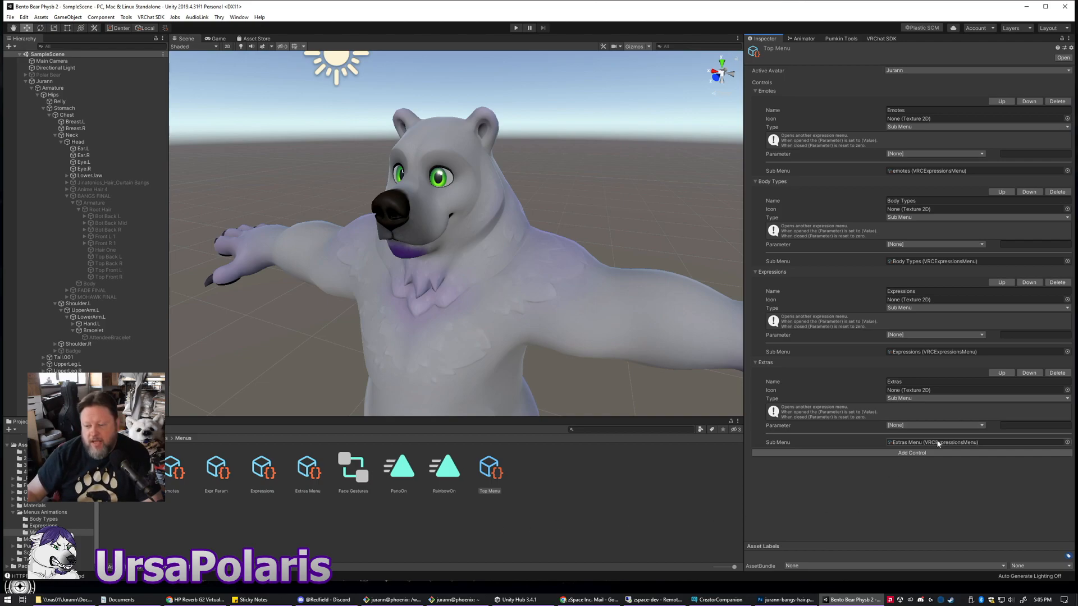
- Open the Extras Menu asset and add a control named Toggle Something
left_click(311, 470)
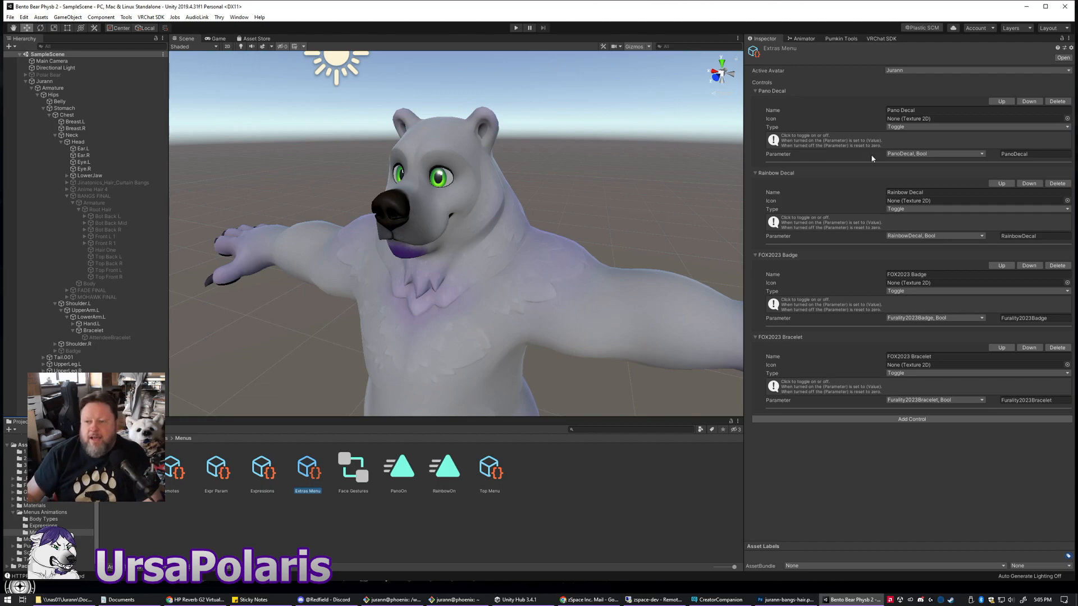
left_click(839, 92)
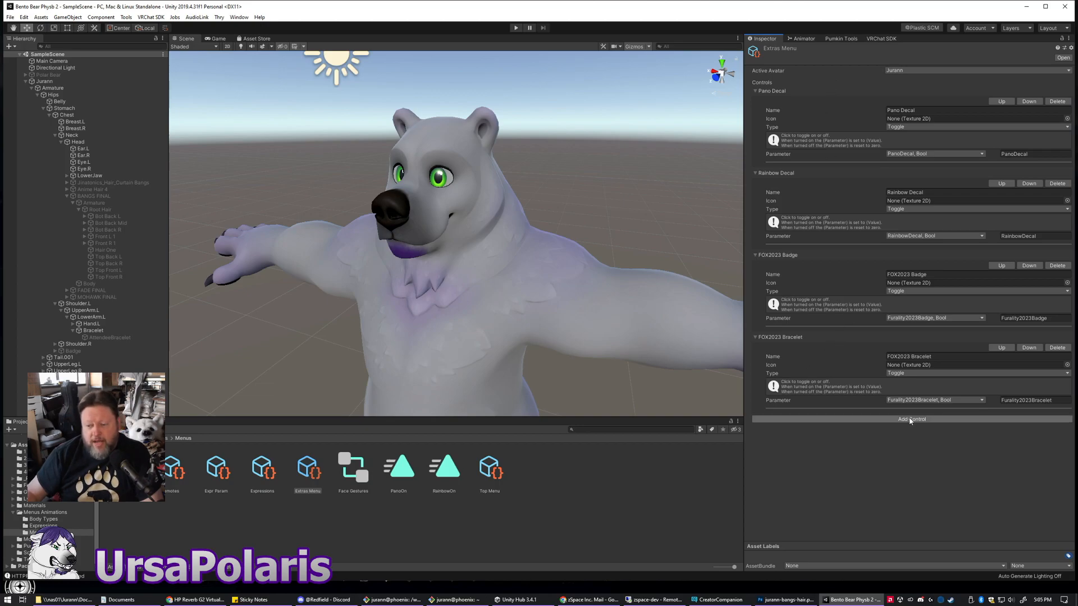
left_click(936, 419)
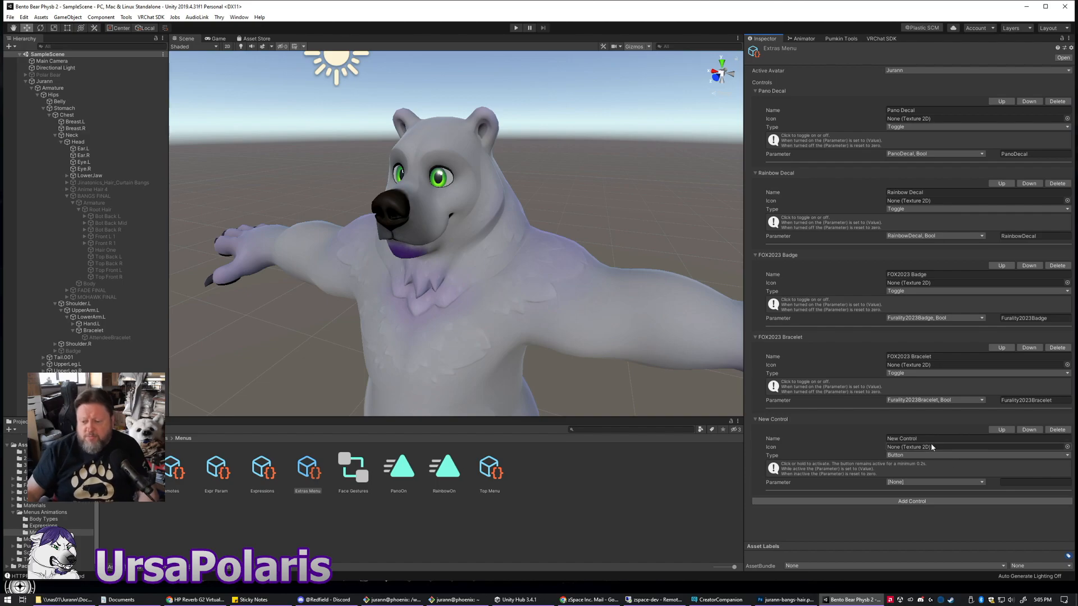
left_click(914, 438)
type("Toggl")
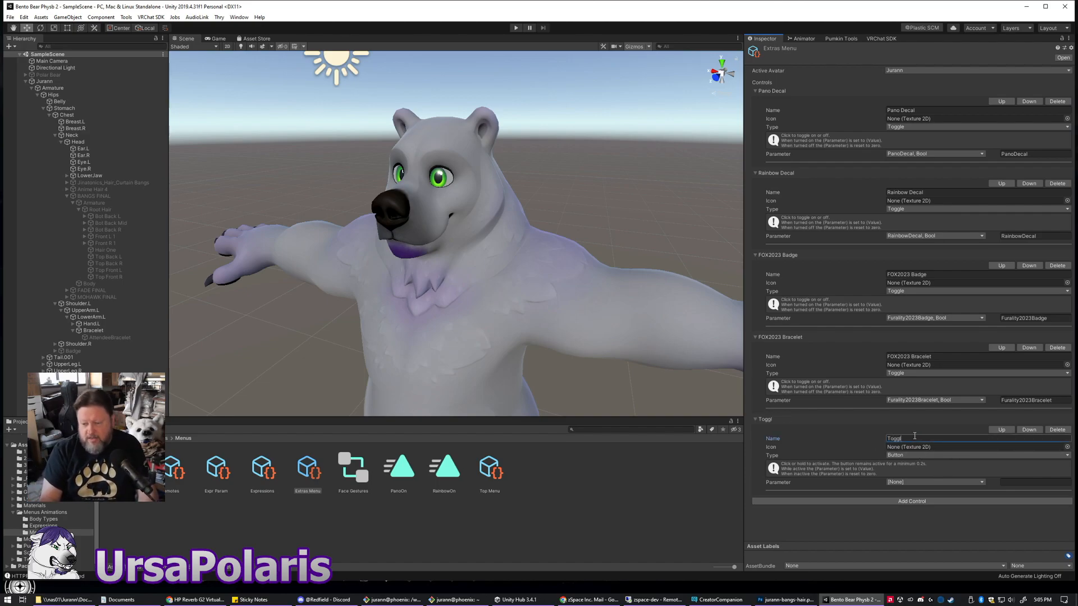
type("e Something")
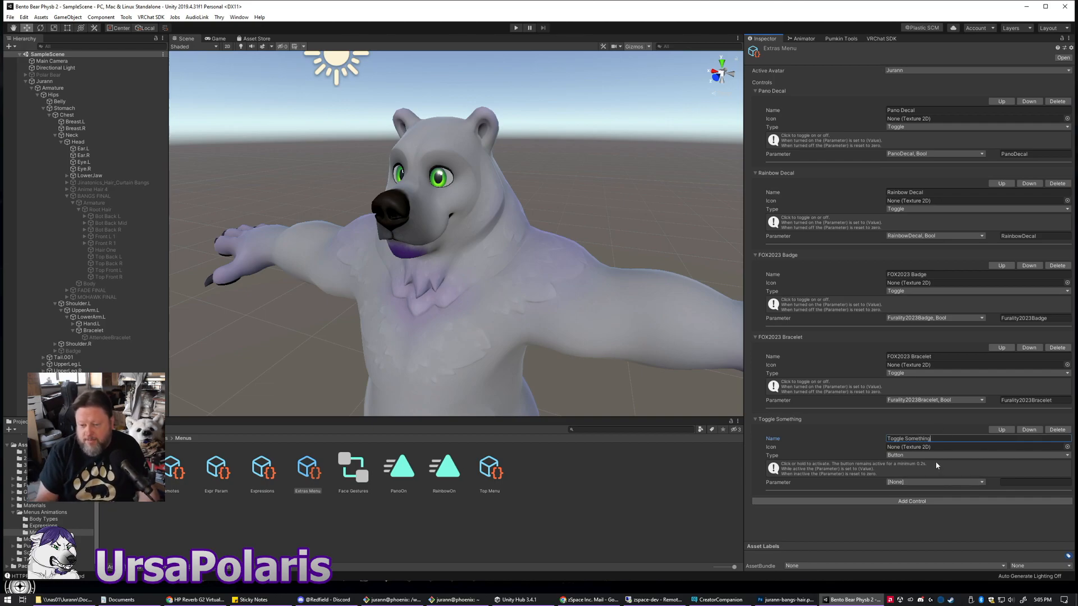
- Browse the available textures and assign the red heart BSX_GM_Support_Heart as the Toggle Something control's icon
left_click(1066, 447)
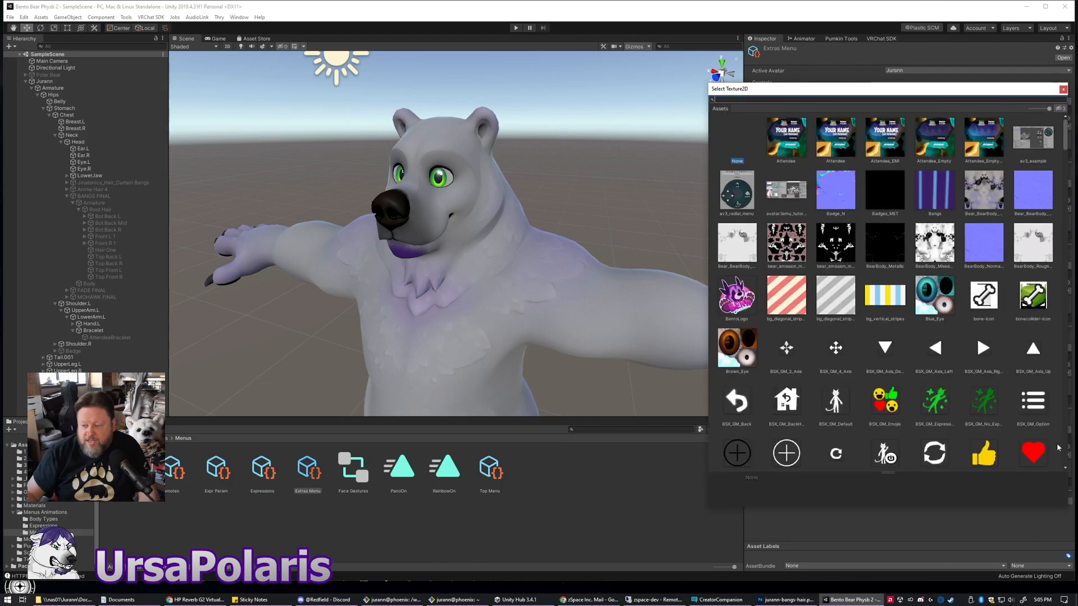
left_click_drag(1066, 134, 1057, 390)
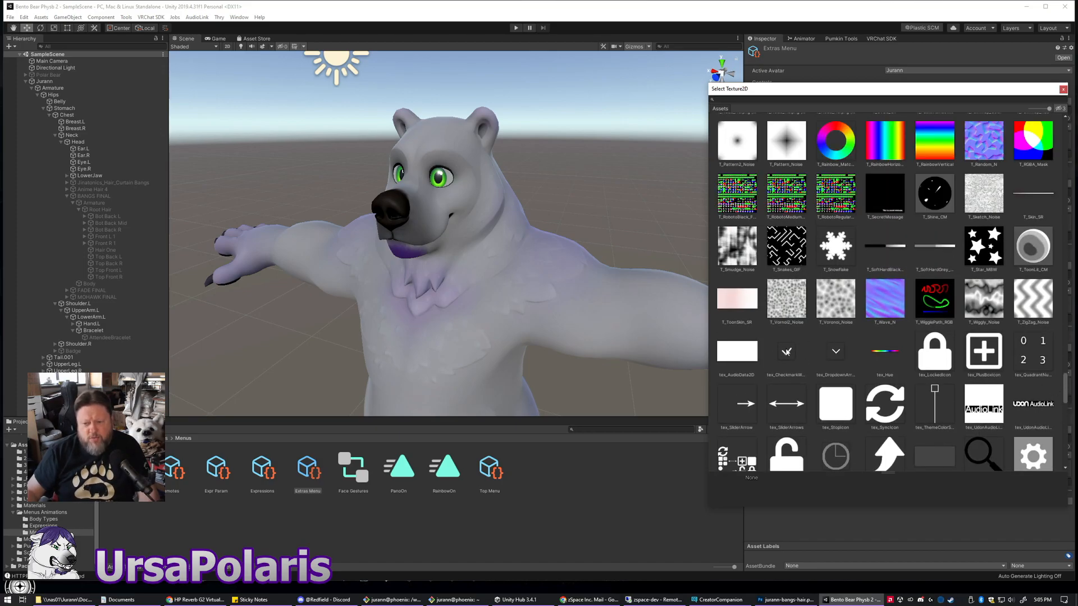
left_click_drag(1066, 389, 1062, 125)
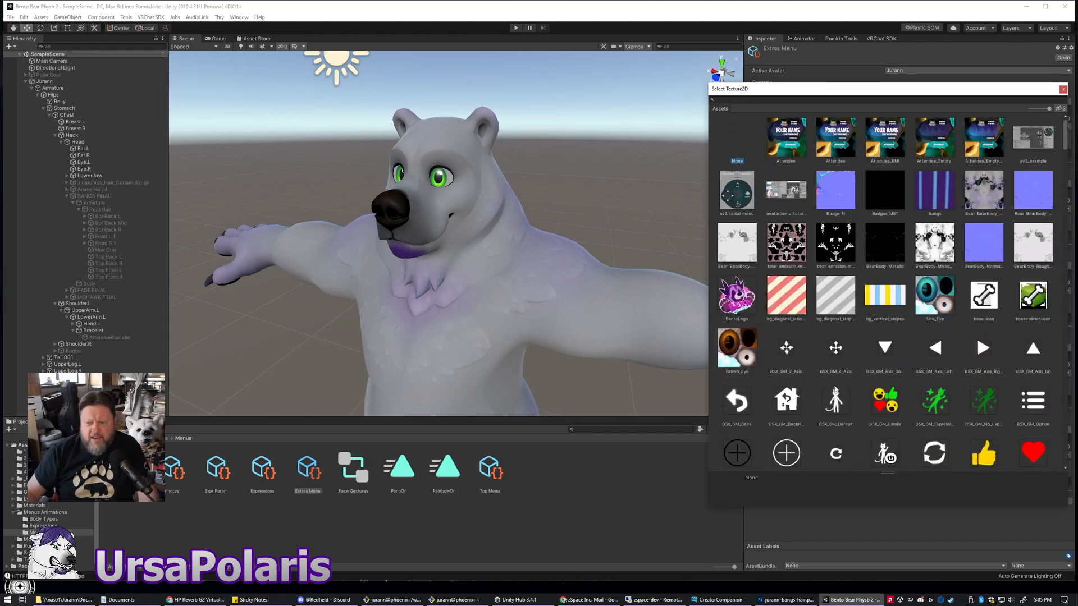
scroll(877, 387, "down", 4)
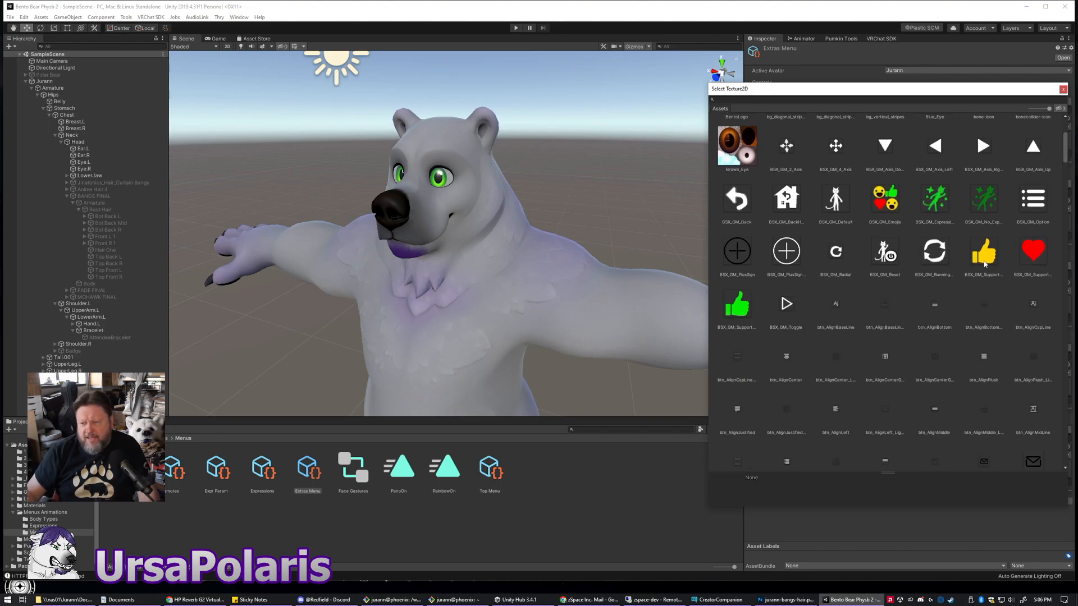
double_click(1042, 251)
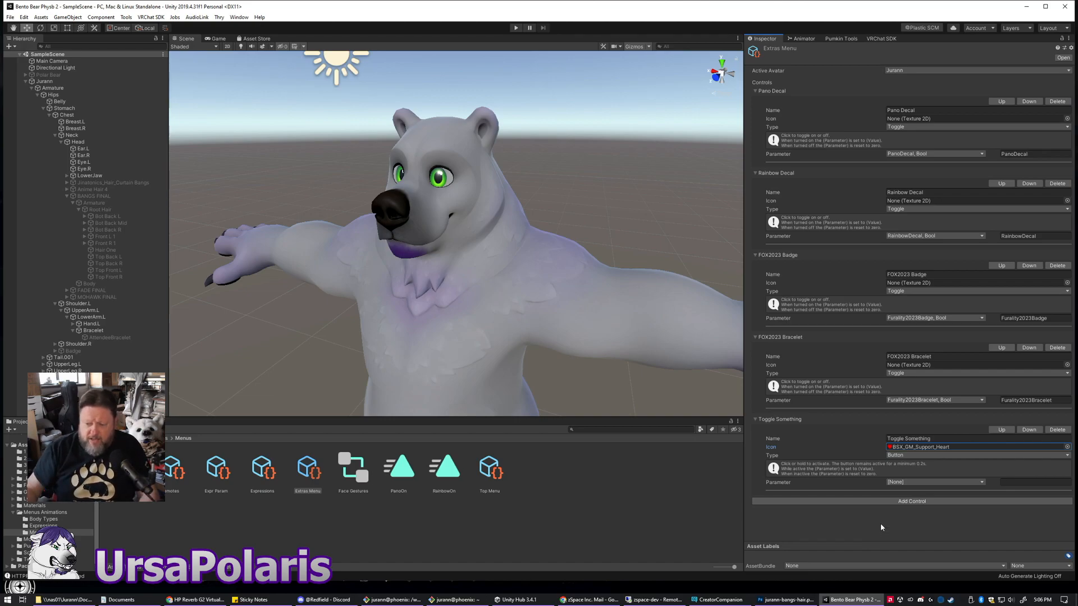
- Make Toggle Something a Toggle driven by the Furality2023Bracelet Bool parameter, and delete this demonstration control from Extras Menu
left_click(931, 456)
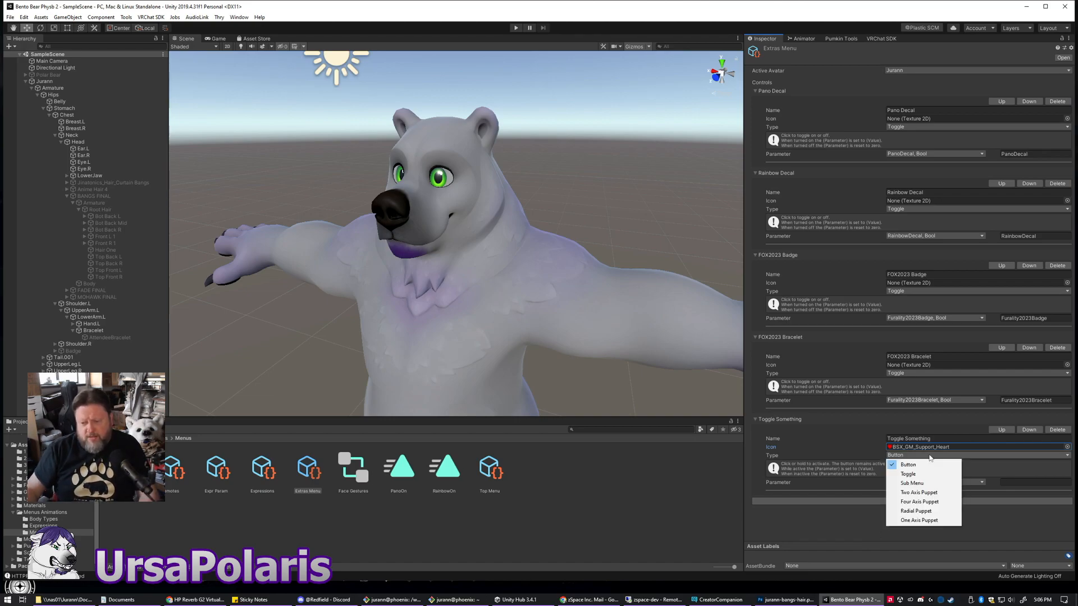
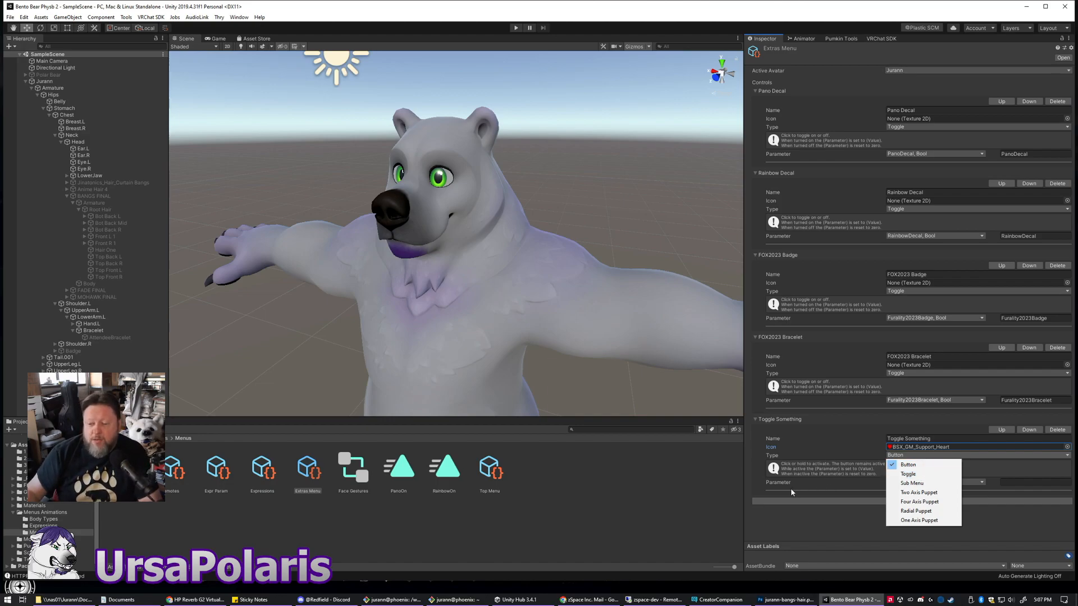
left_click(932, 475)
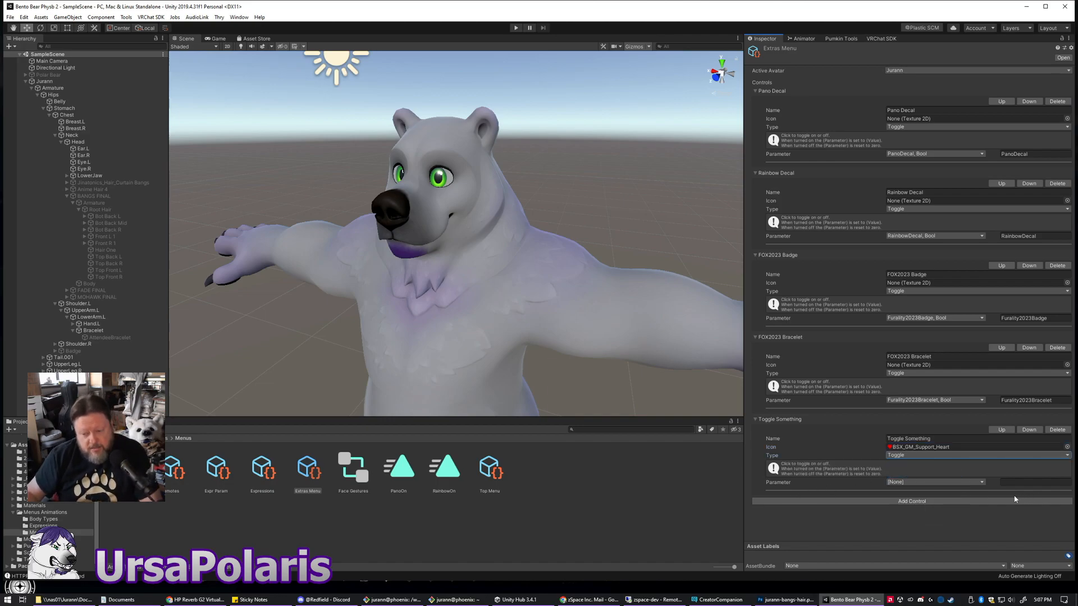
left_click(917, 486)
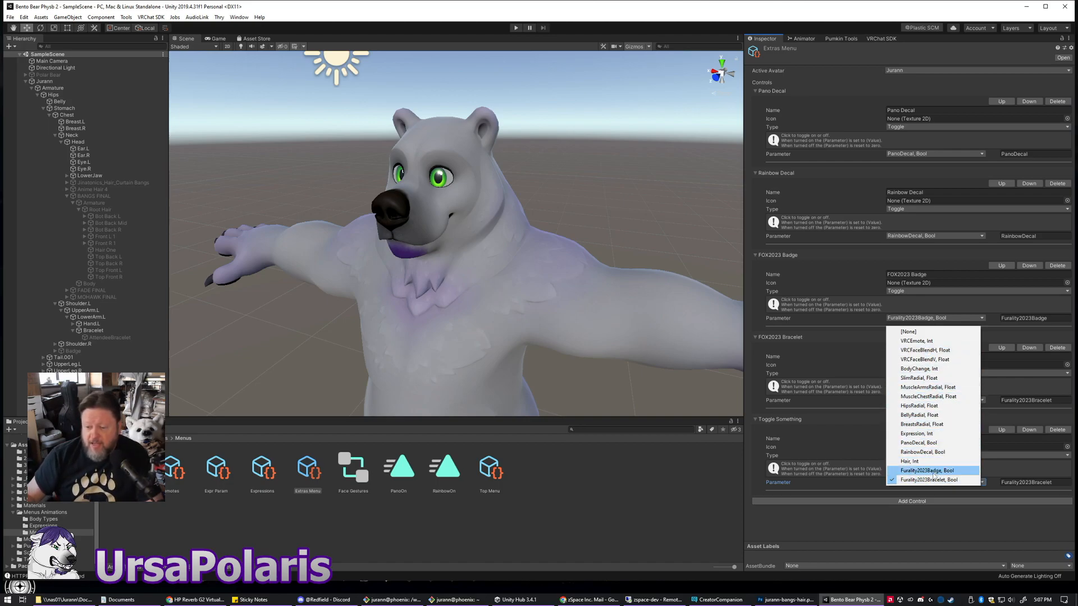
left_click(924, 523)
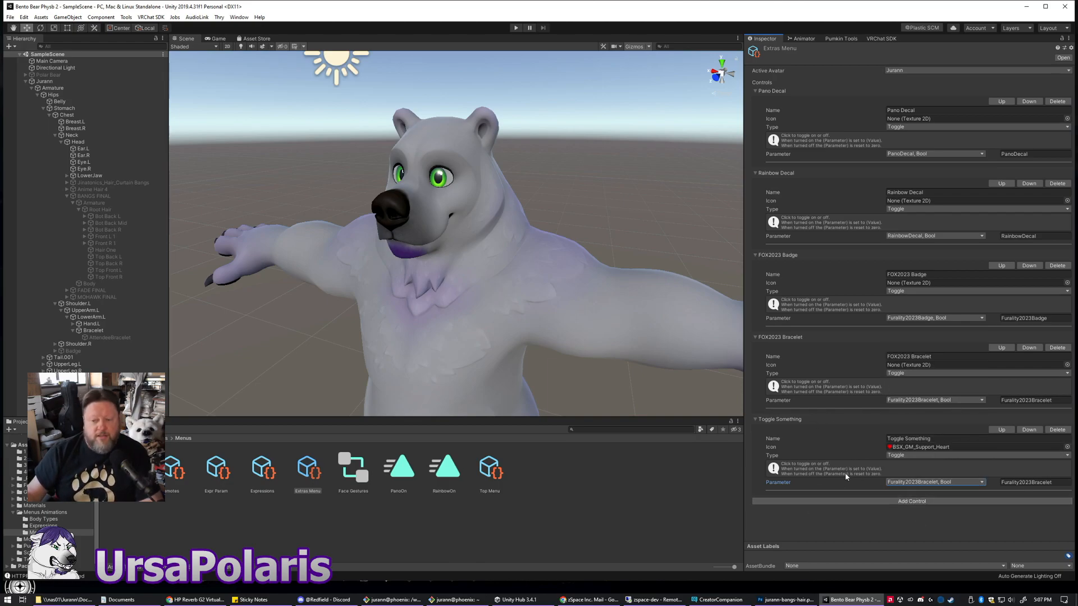
left_click(1057, 430)
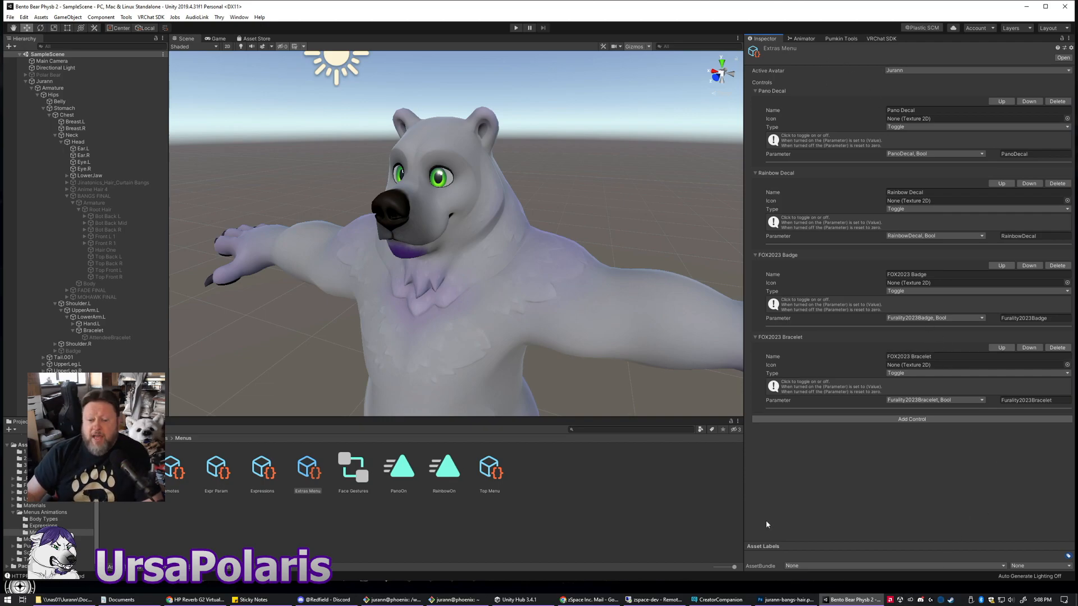
- Create a new VRChat avatar Expressions Menu asset in the Menus folder
left_click(460, 522)
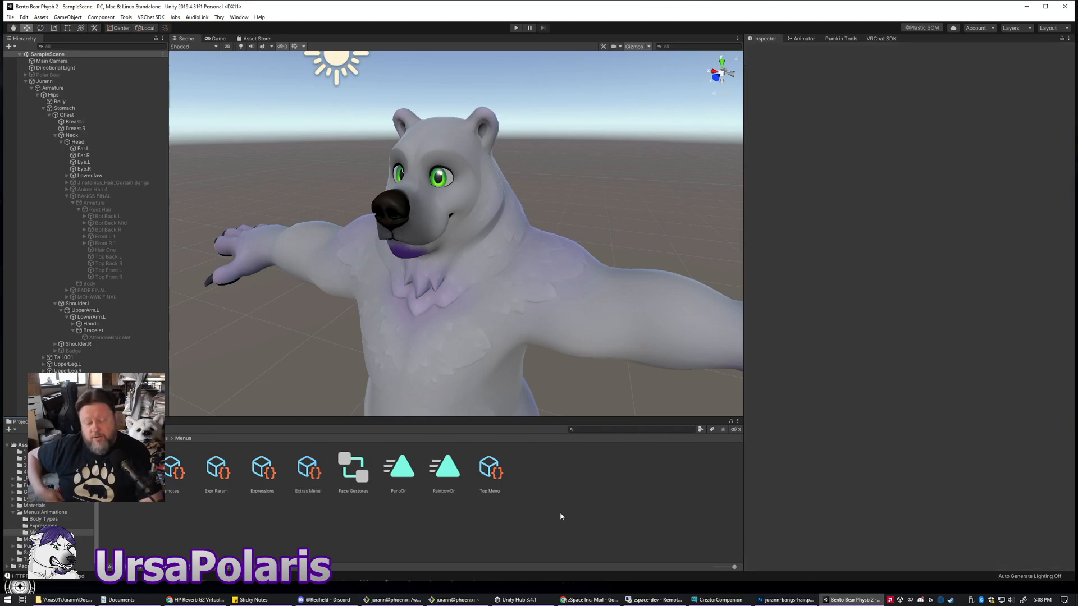
right_click(535, 473)
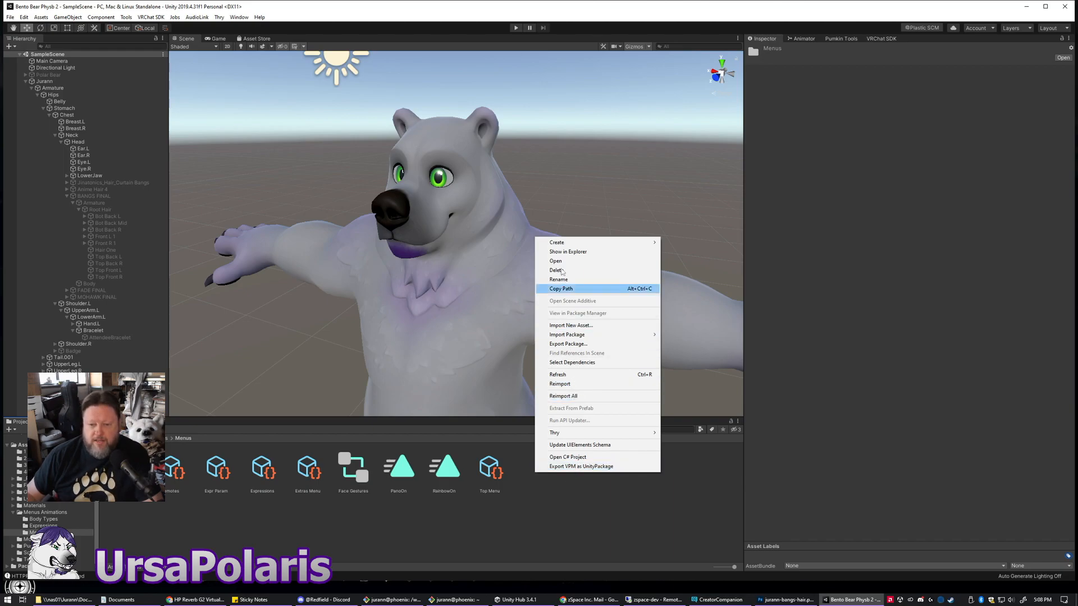
right_click(534, 480)
right_click(533, 478)
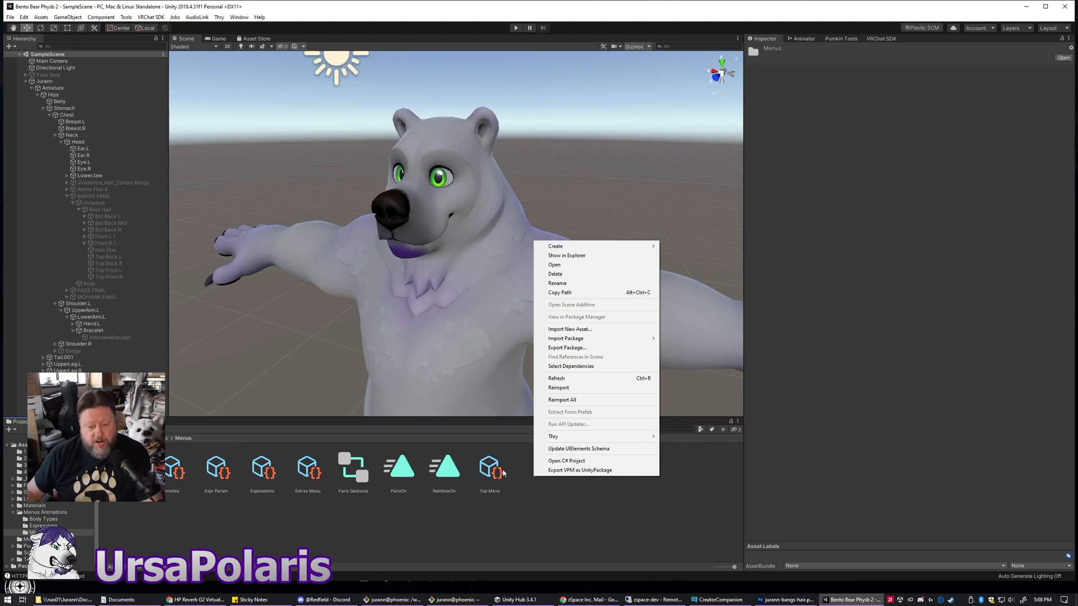
right_click(574, 516)
right_click(577, 507)
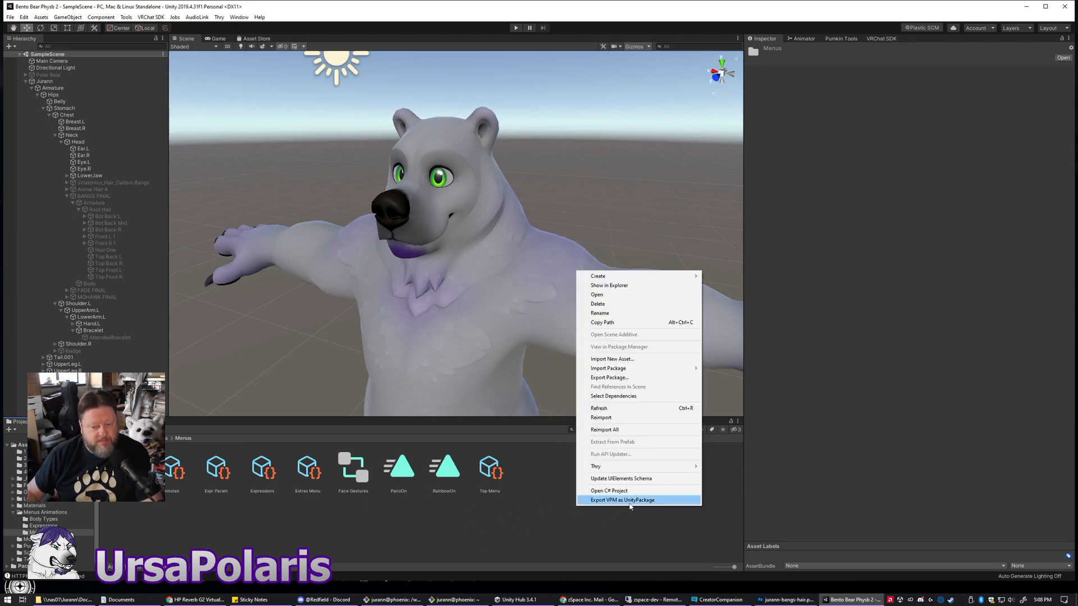
mouse_move(626, 279)
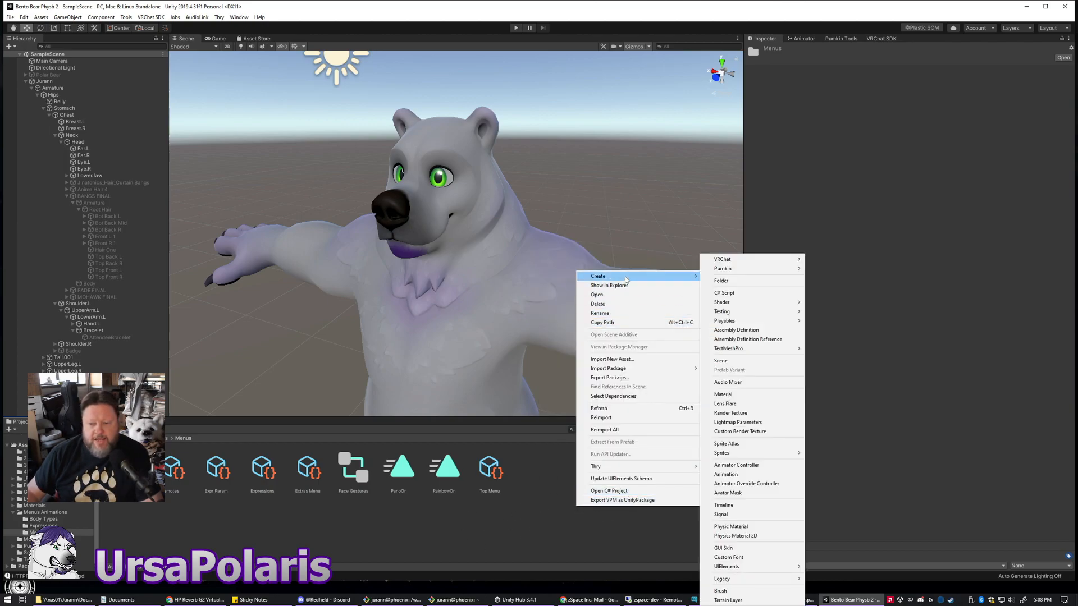
mouse_move(739, 262)
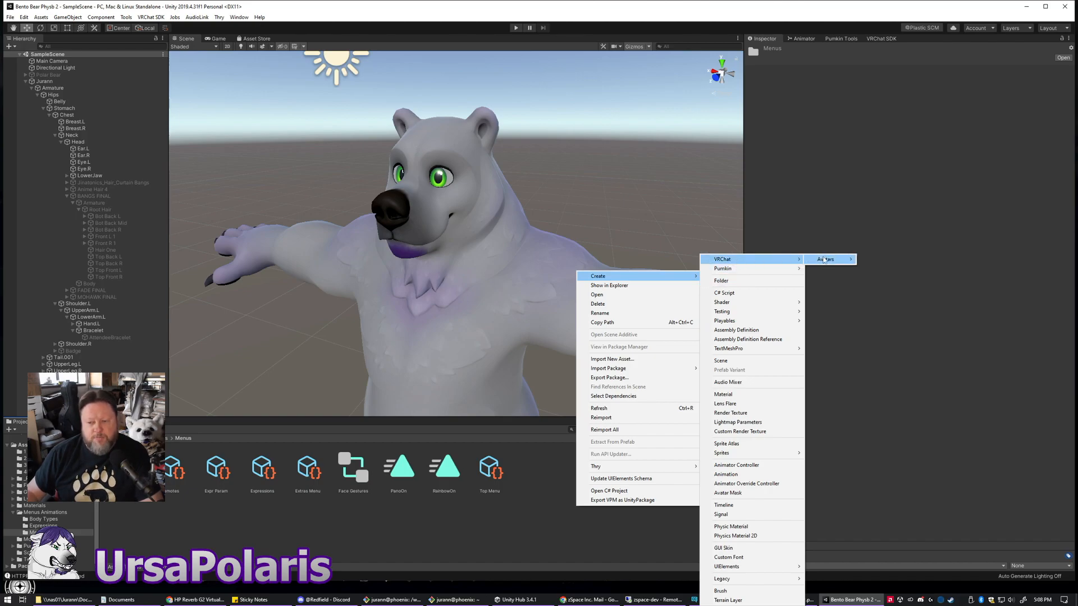
mouse_move(821, 260)
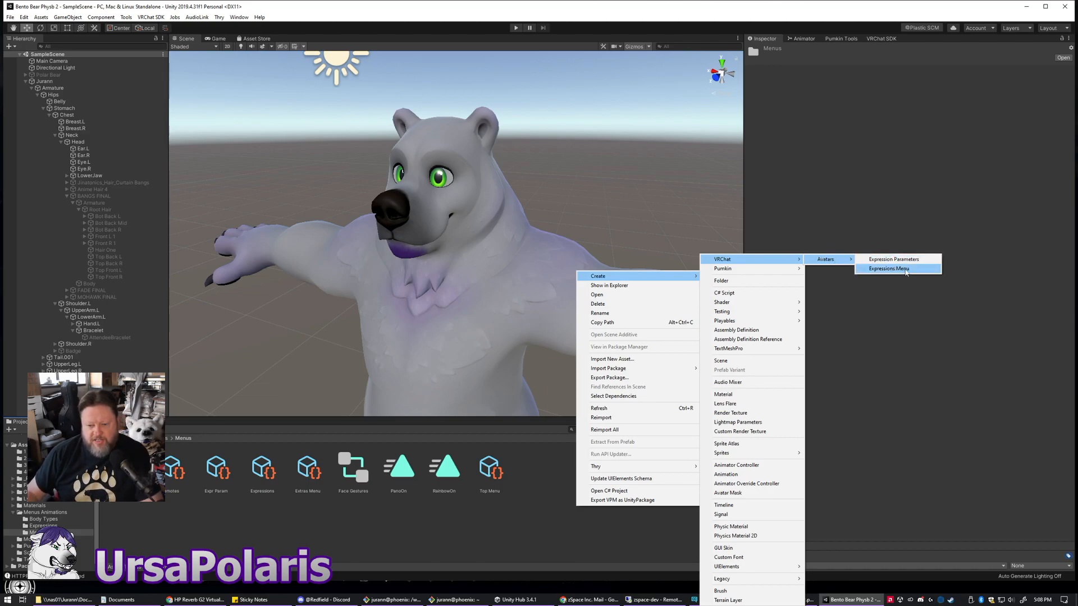
left_click(889, 269)
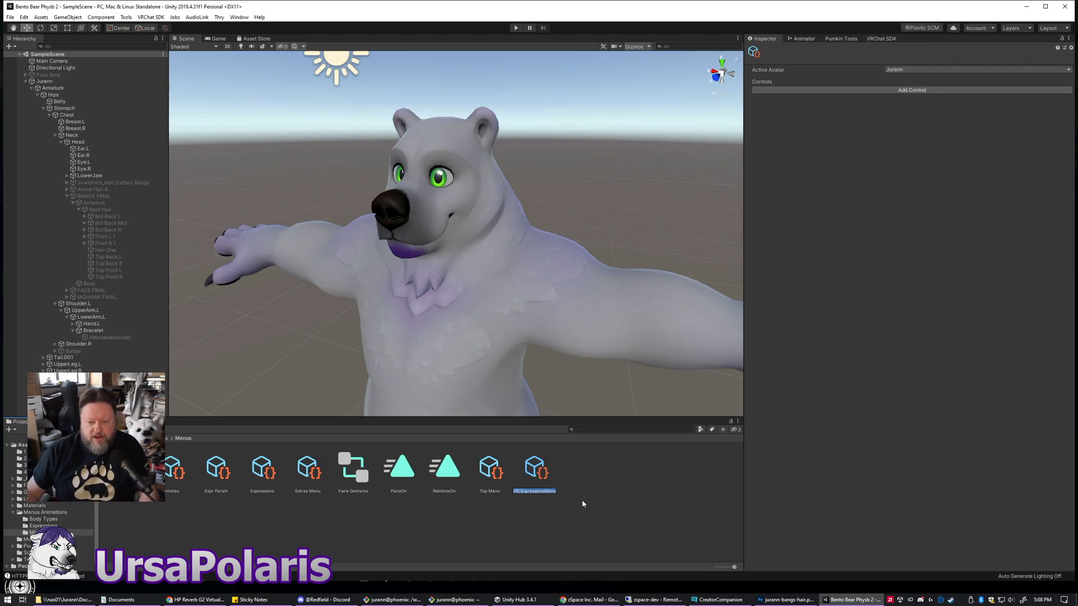
- Name the new expressions menu asset Hair Menu
left_click(547, 492)
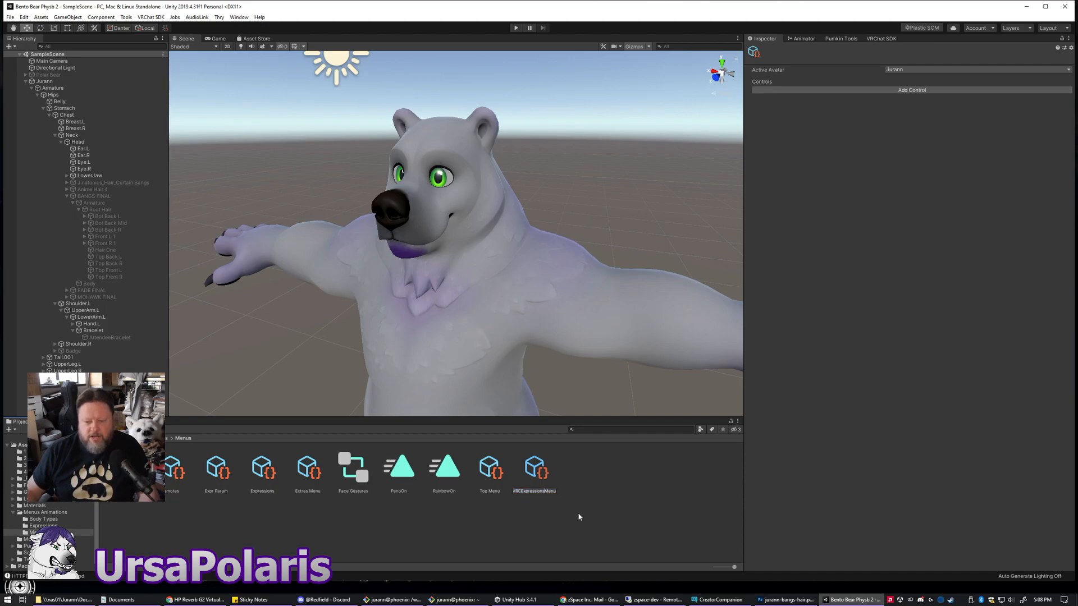
key("ctrl+a")
key("BackSpace")
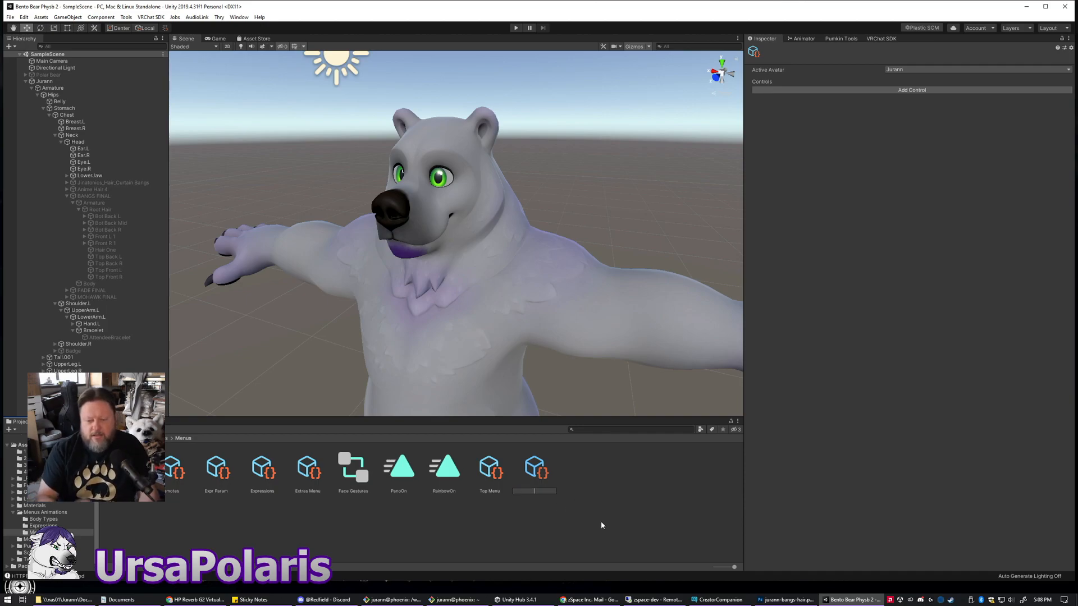
type("Hair Menu")
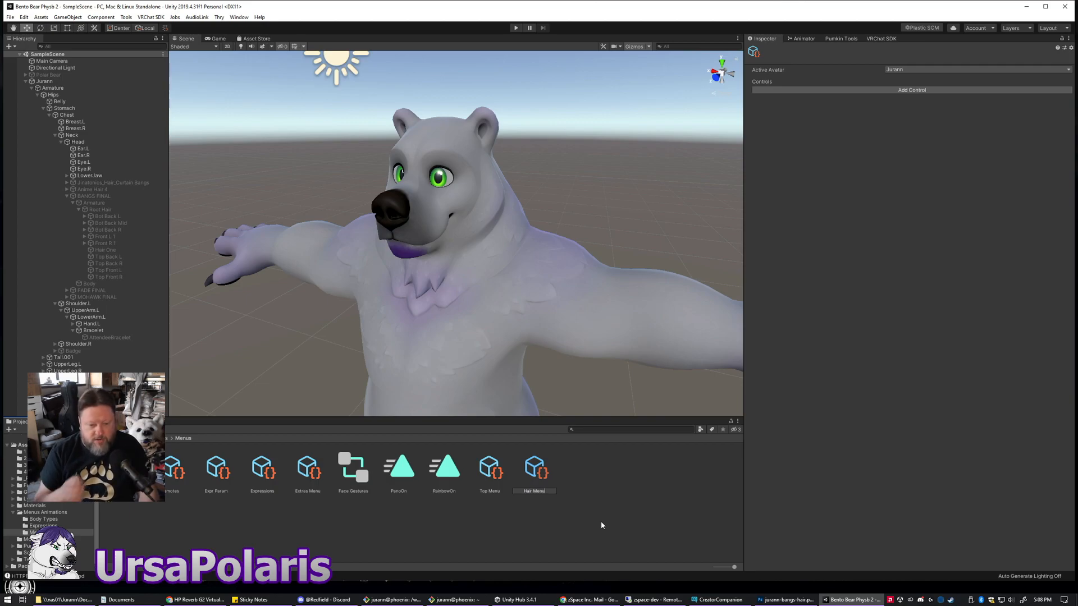
key("Return")
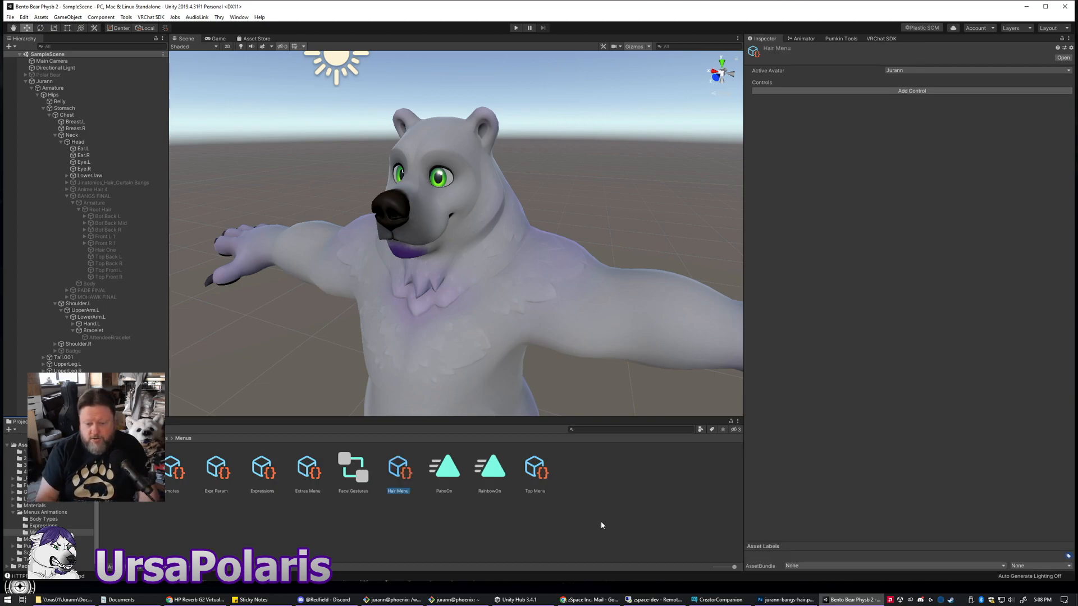
- Add a first control to the empty Hair Menu asset
left_click(489, 536)
left_click(414, 475)
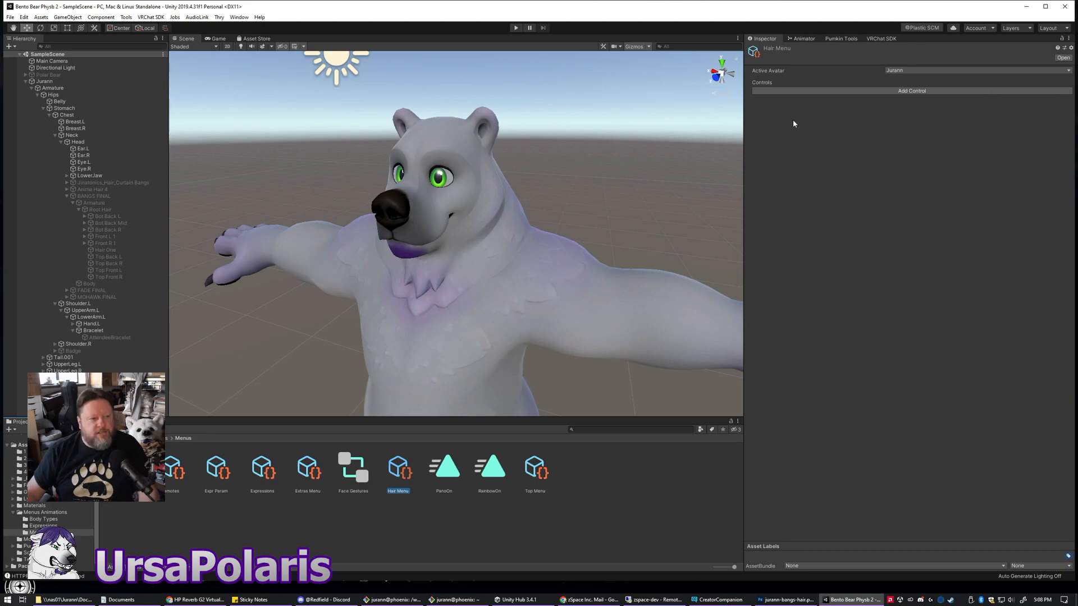
left_click(873, 92)
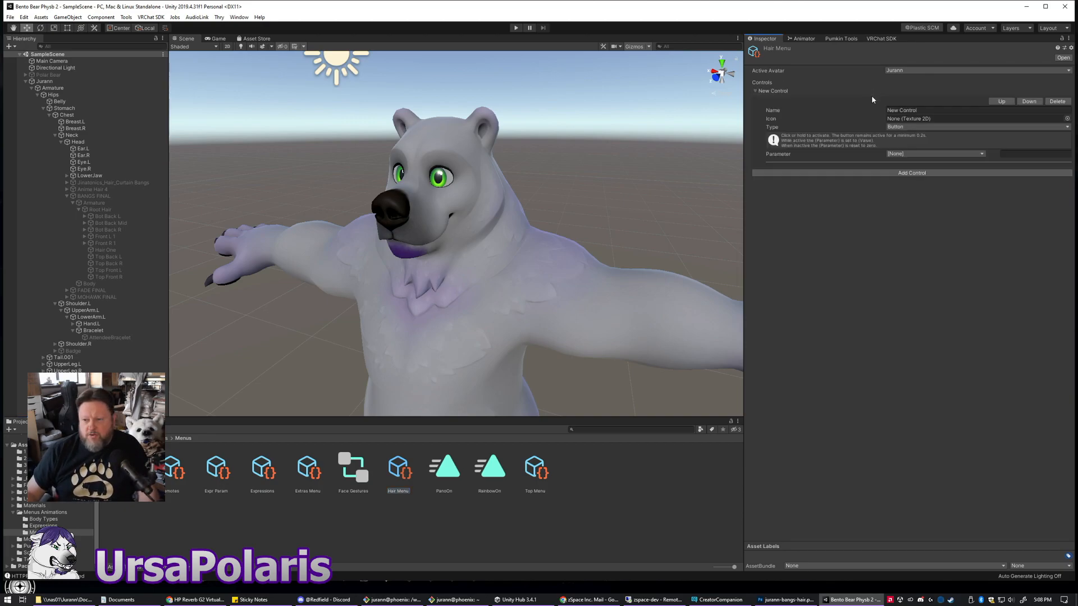
- Name the first Hair Menu control None and make it a Toggle on the Hair Int parameter with value 0
left_click(945, 110)
type("None")
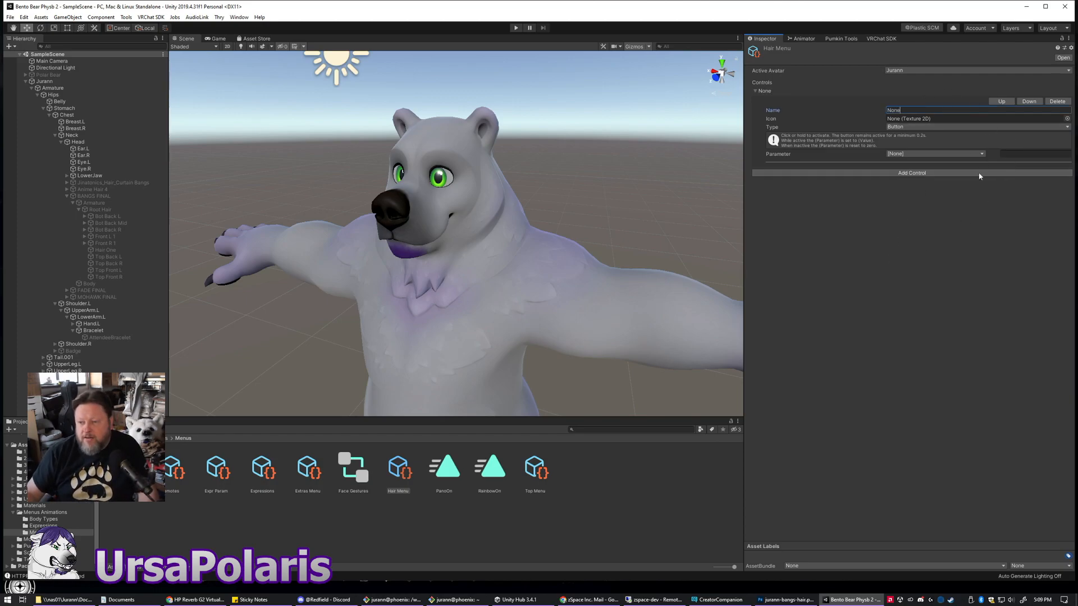
left_click(930, 127)
left_click(927, 142)
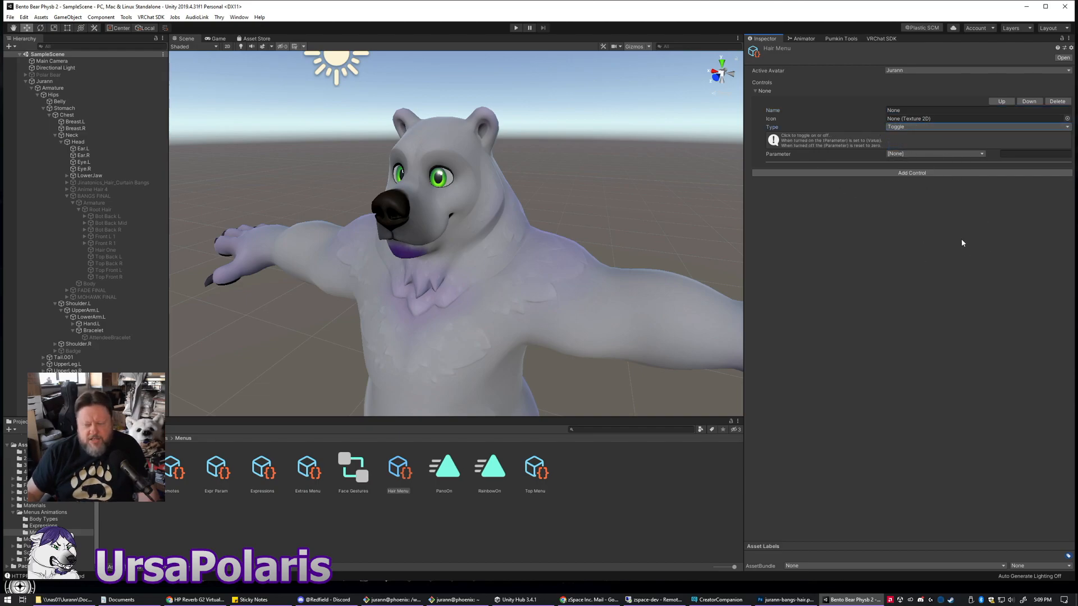
left_click(915, 153)
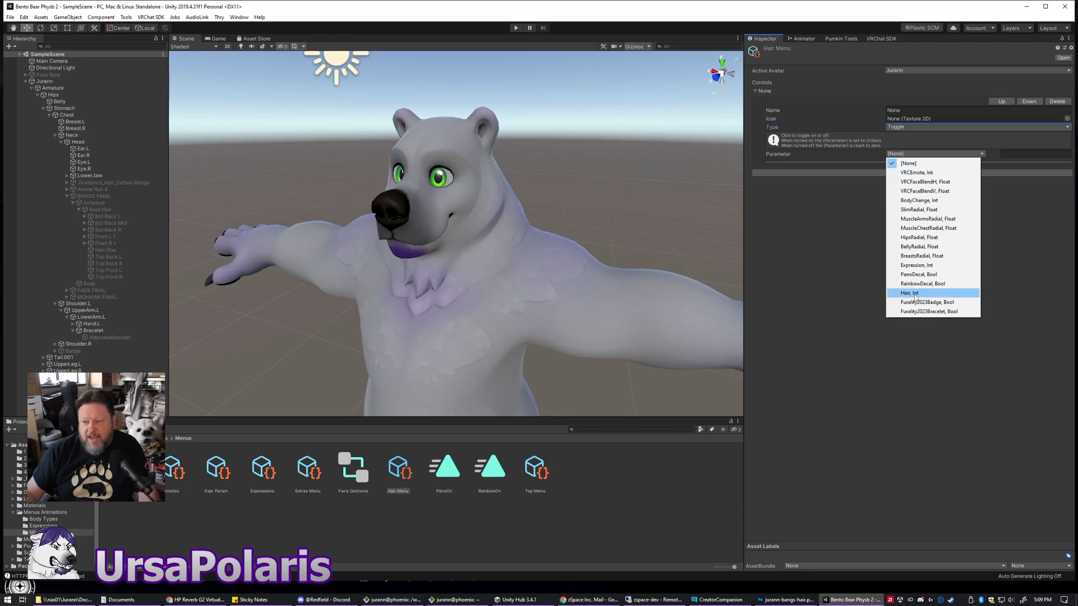
left_click(915, 293)
left_click(906, 162)
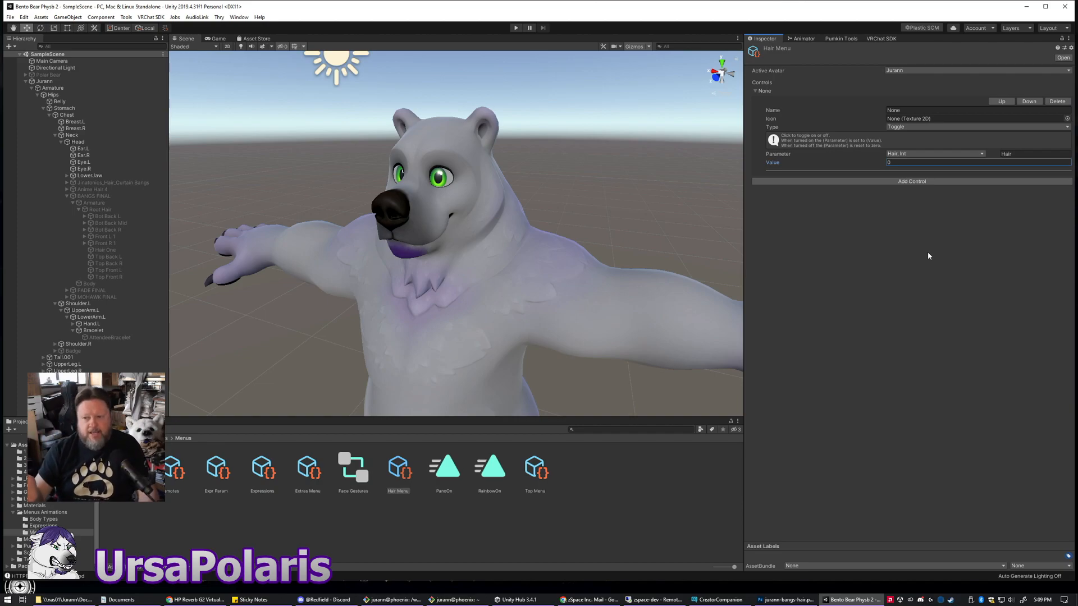
left_click(896, 215)
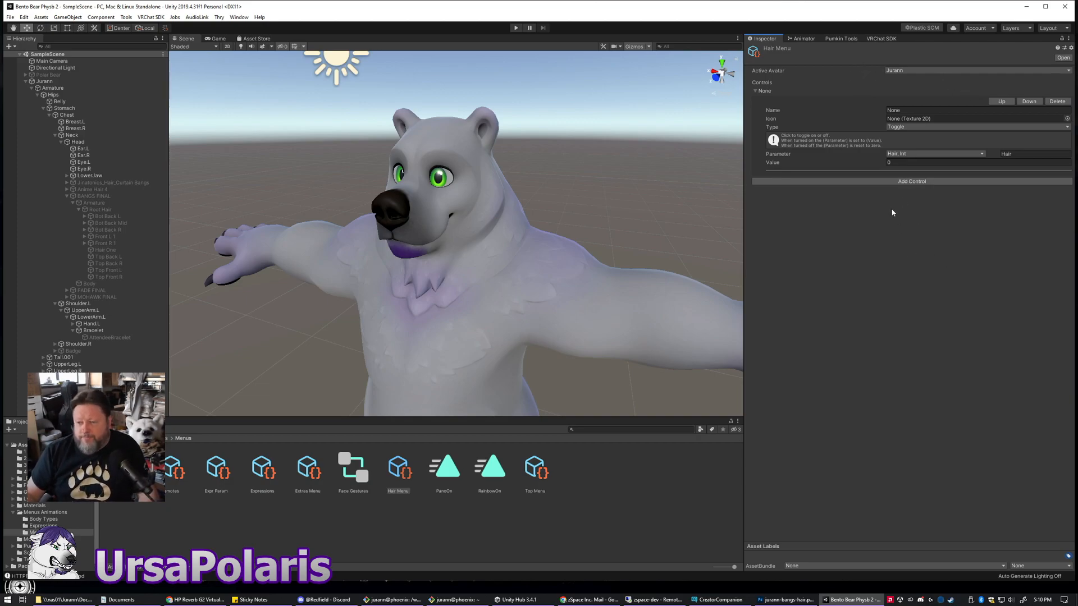
- Add a Bangs control to Hair Menu as a Toggle on the Hair Int parameter with value 1
left_click(897, 182)
left_click(936, 201)
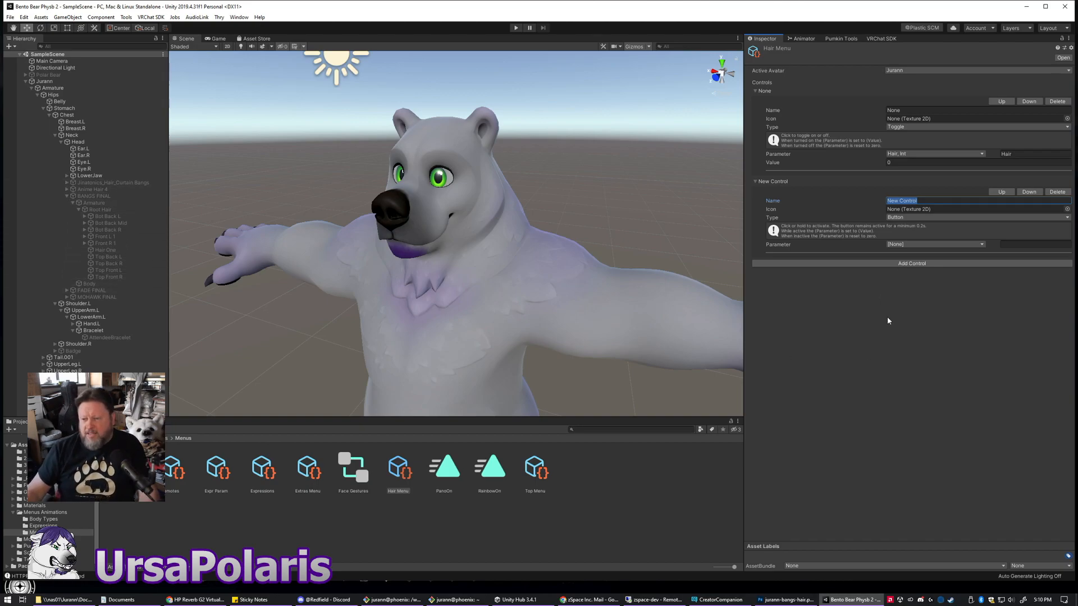
type("Bangs")
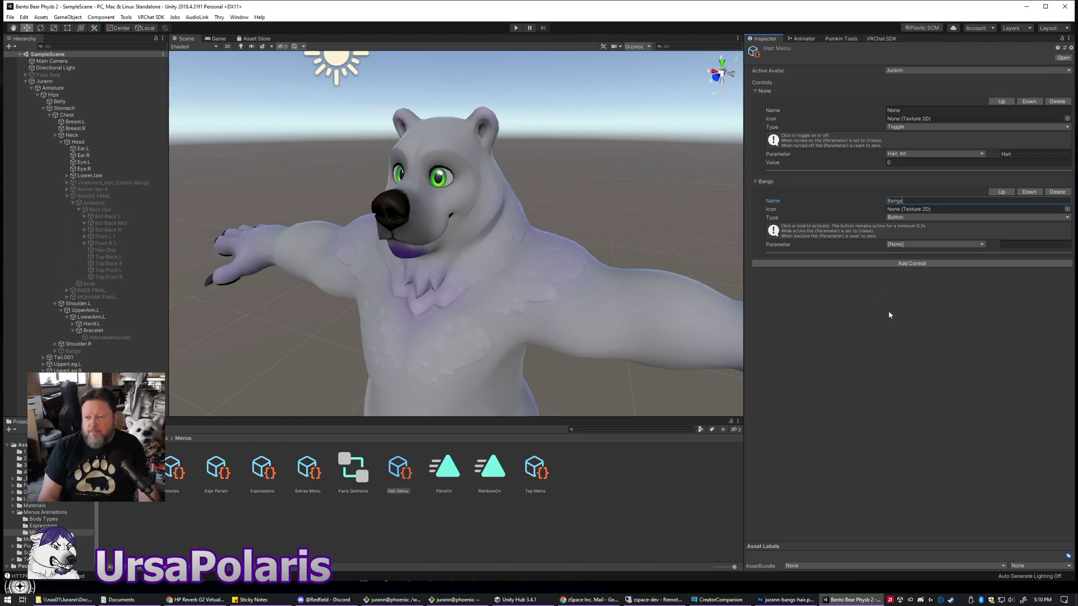
left_click(906, 218)
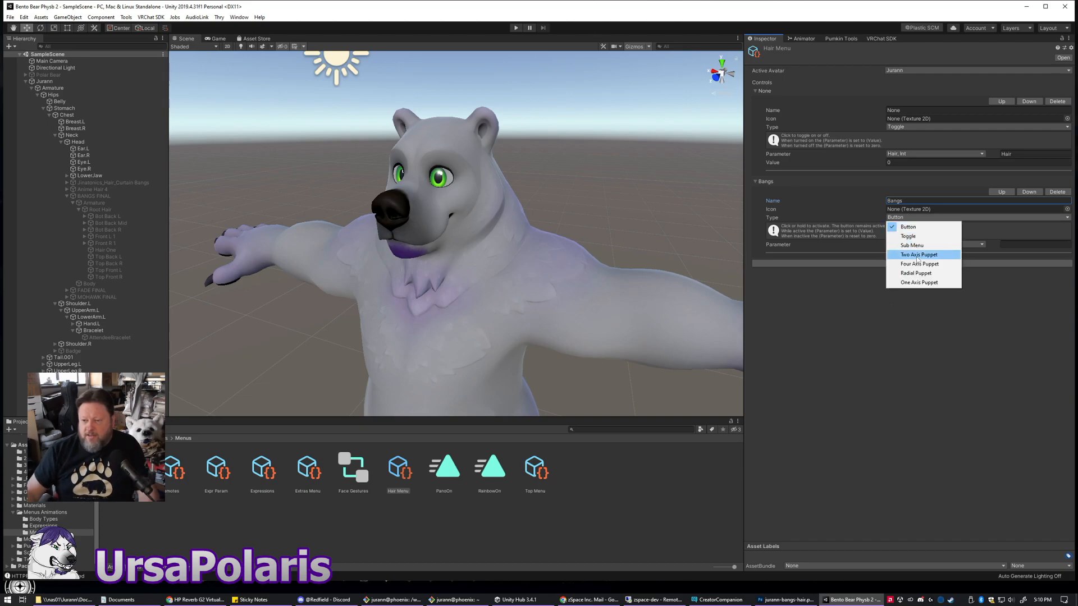
left_click(908, 236)
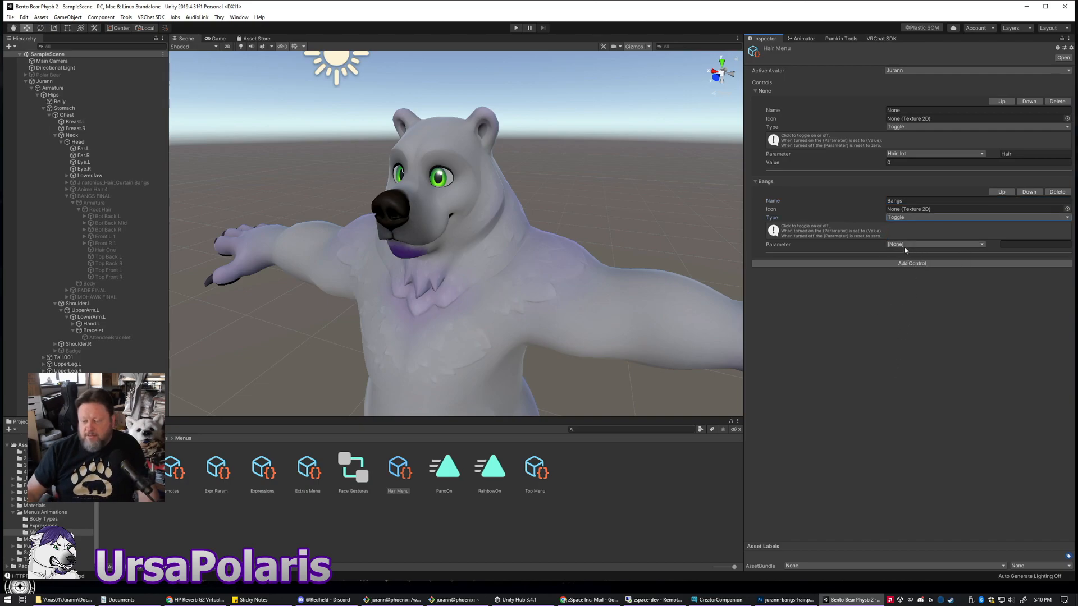
left_click(903, 245)
left_click(915, 383)
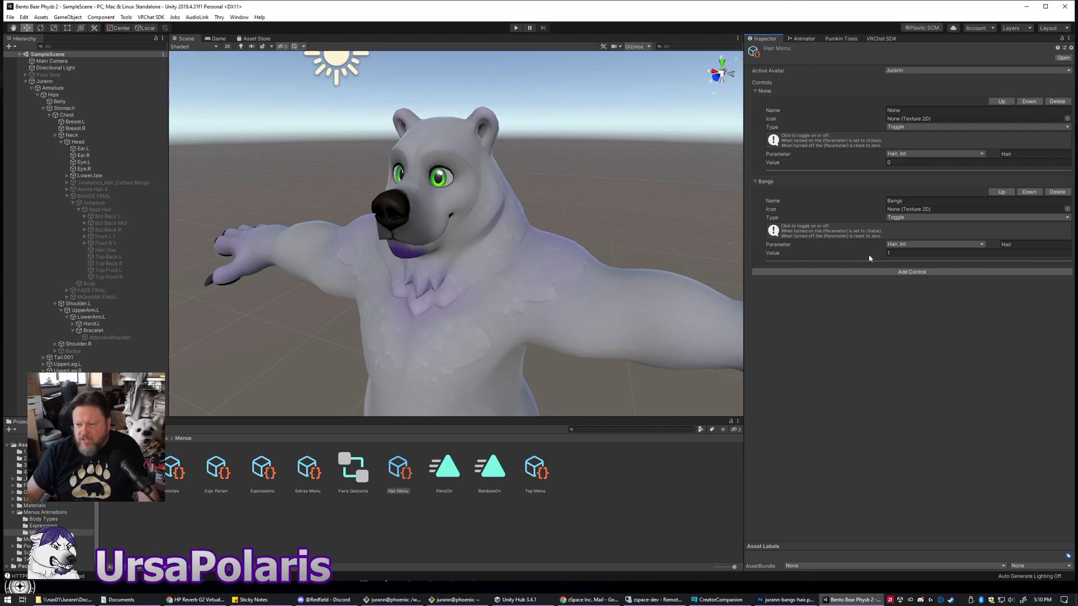
- Add a Mohawk control to Hair Menu as a Toggle on the Hair Int parameter with value 2
left_click(904, 273)
left_click(928, 291)
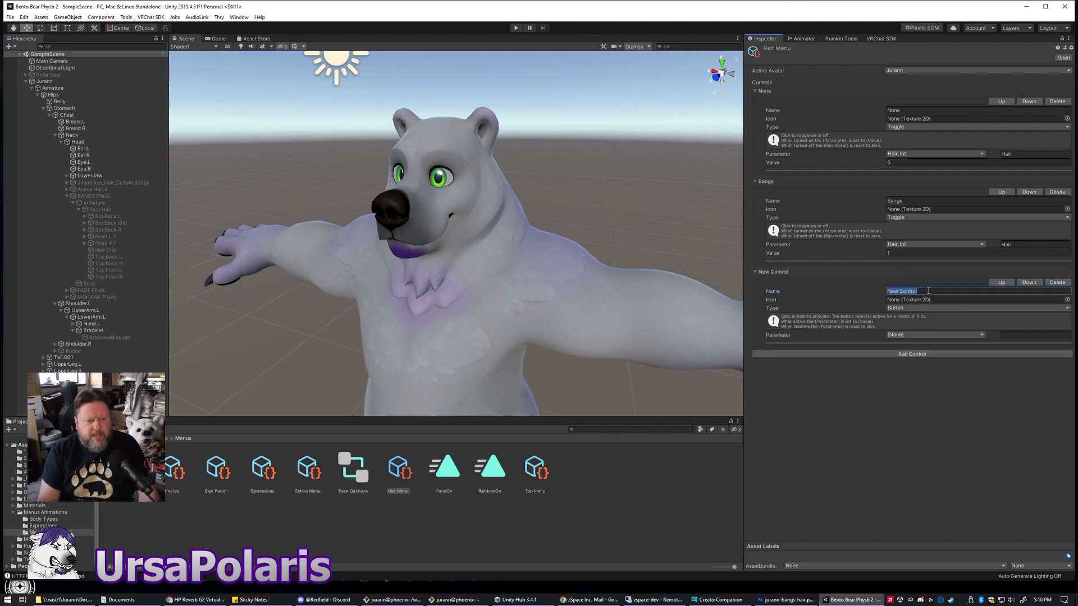
type("Mohawk")
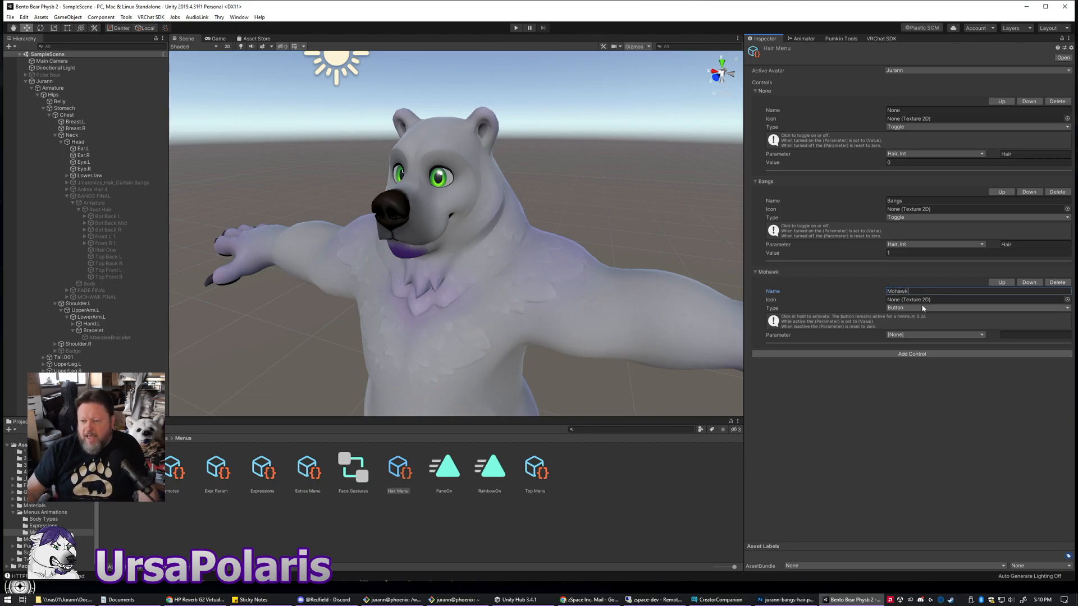
left_click(921, 307)
left_click(911, 330)
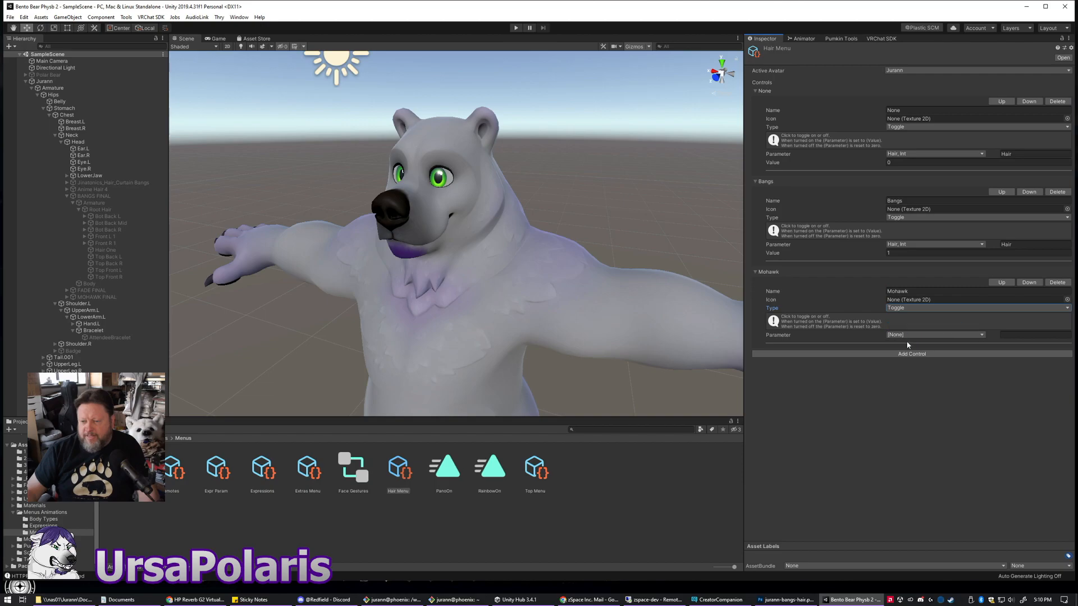
left_click(912, 335)
left_click(910, 474)
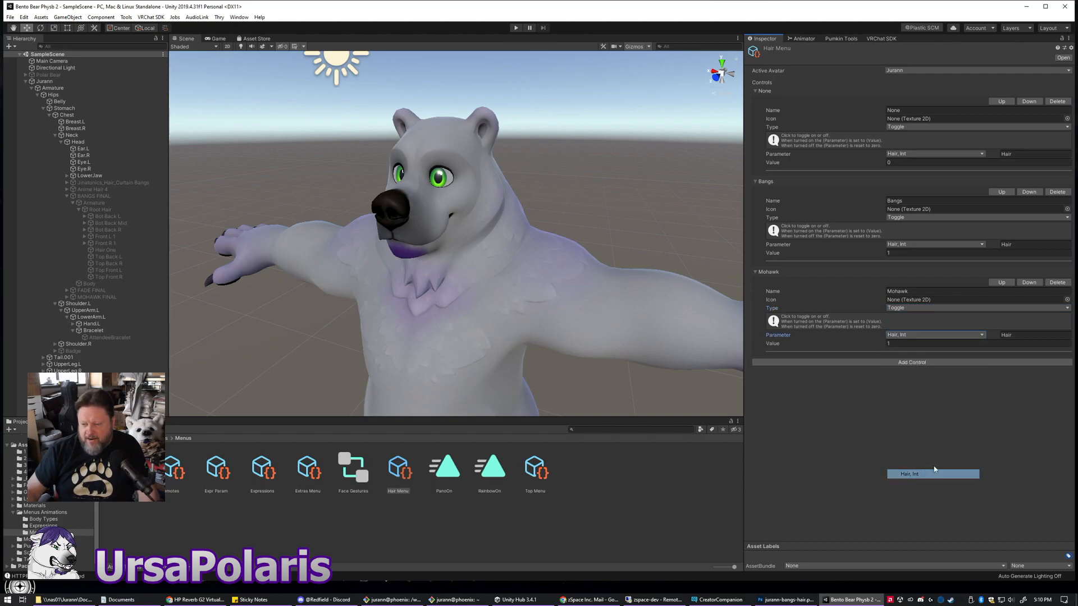
- Add a Fade control to Hair Menu as a Toggle on the Hair Int parameter with value 3
left_click(909, 363)
left_click(930, 381)
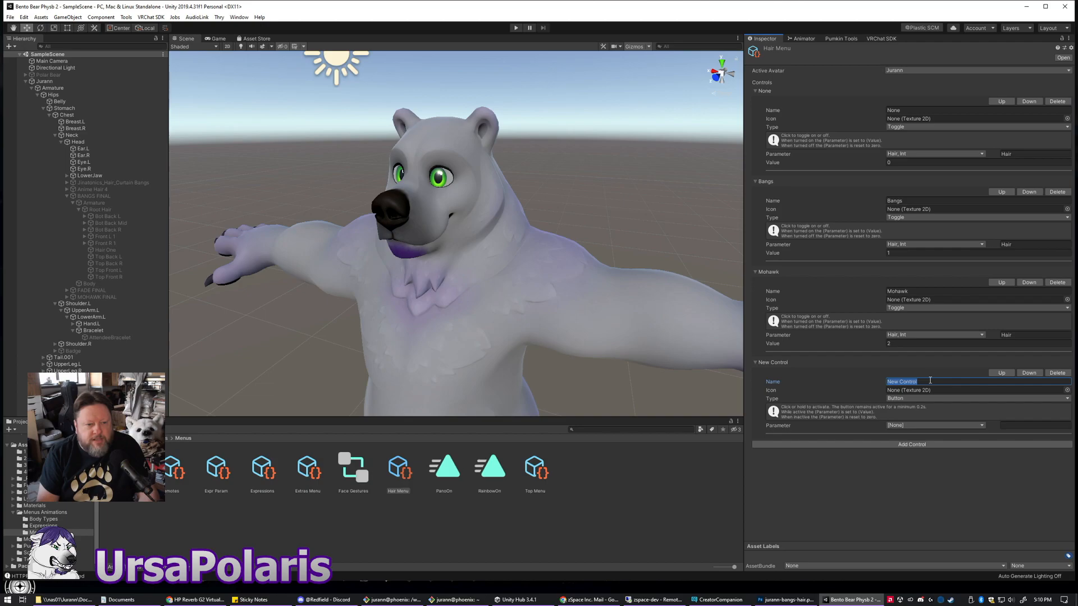
type("Fade")
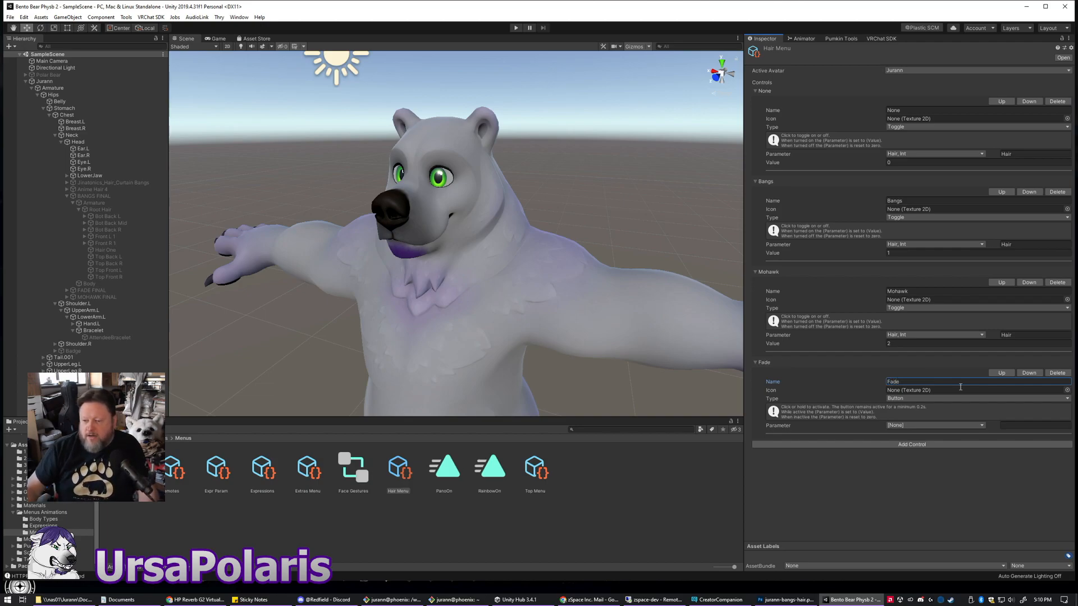
left_click(946, 401)
left_click(903, 411)
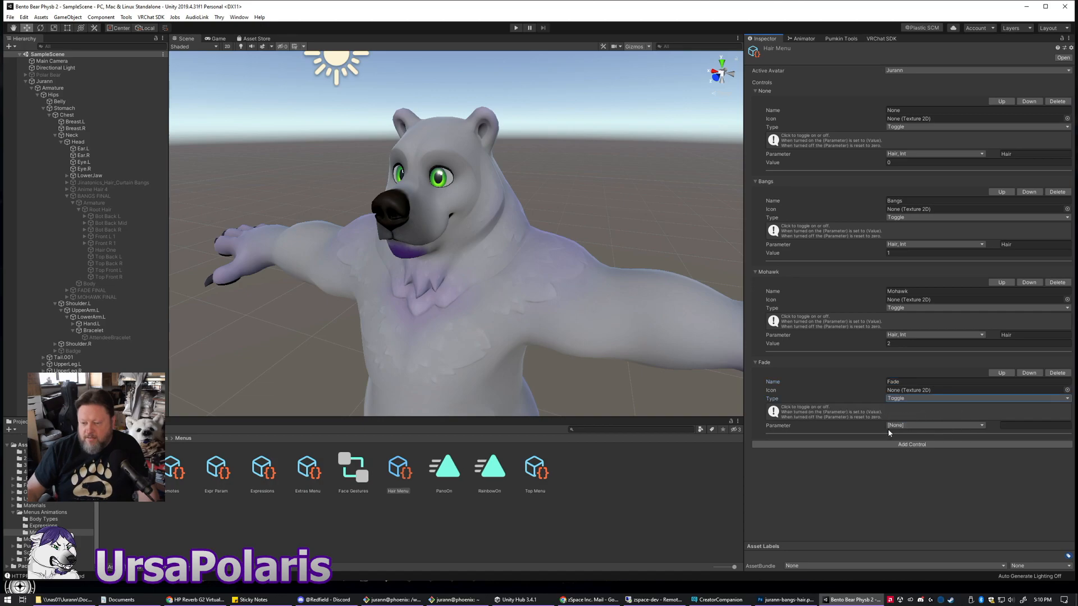
left_click(900, 426)
left_click(909, 564)
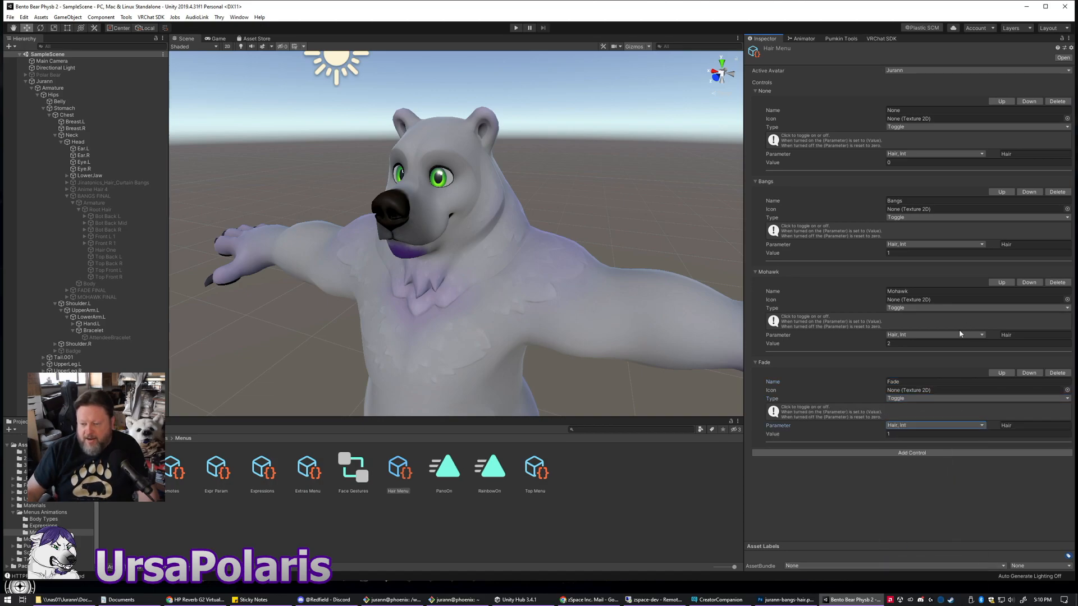
left_click(916, 435)
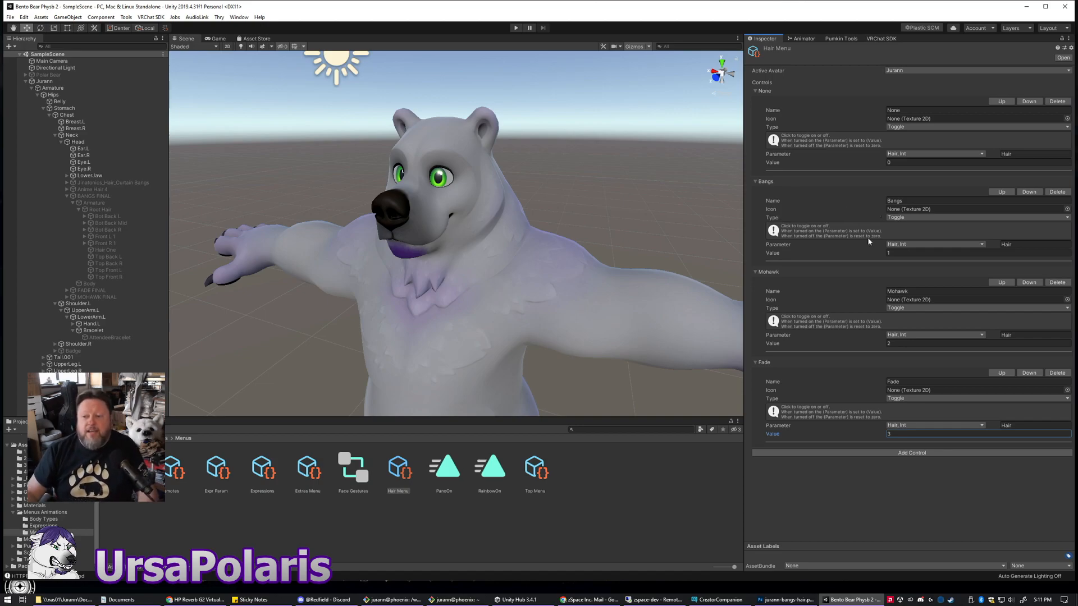
left_click(884, 500)
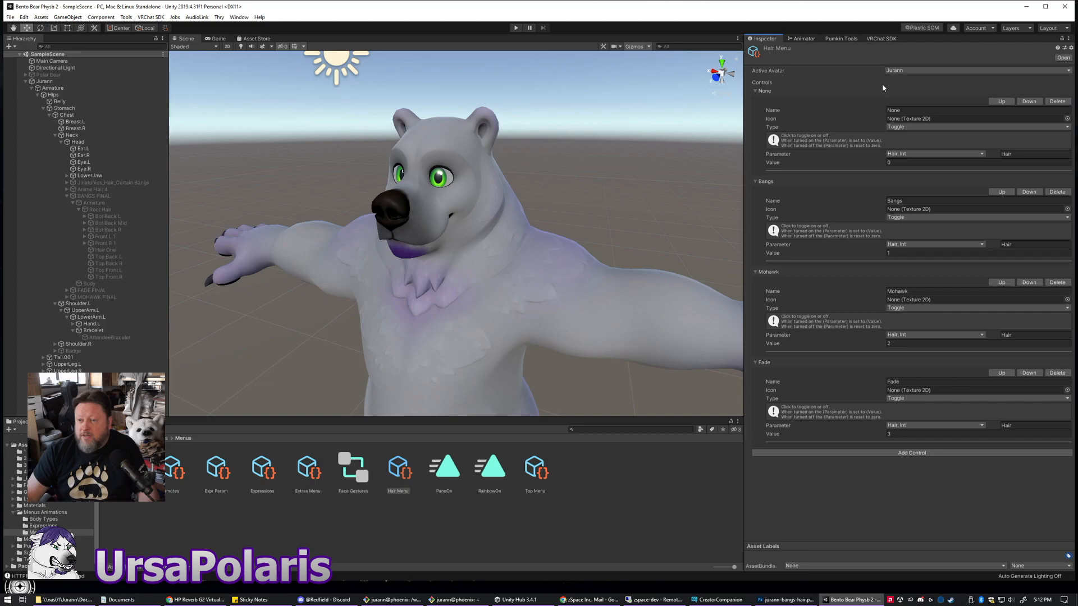
- Add an Anime control to Hair Menu as a Toggle on the Hair Int parameter with value 4
left_click(905, 453)
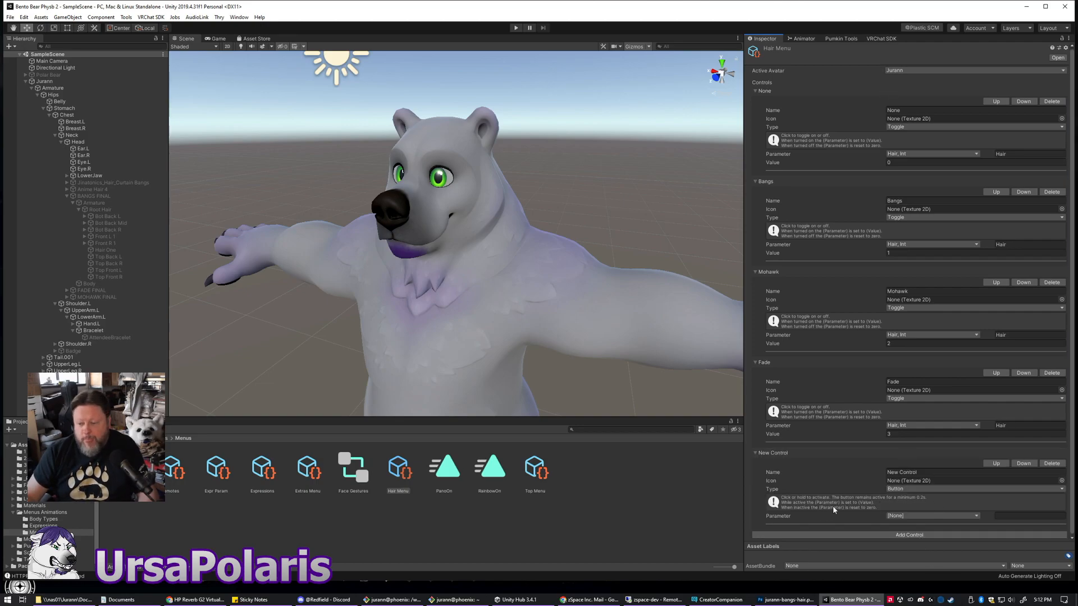
left_click(904, 471)
key("BackSpace")
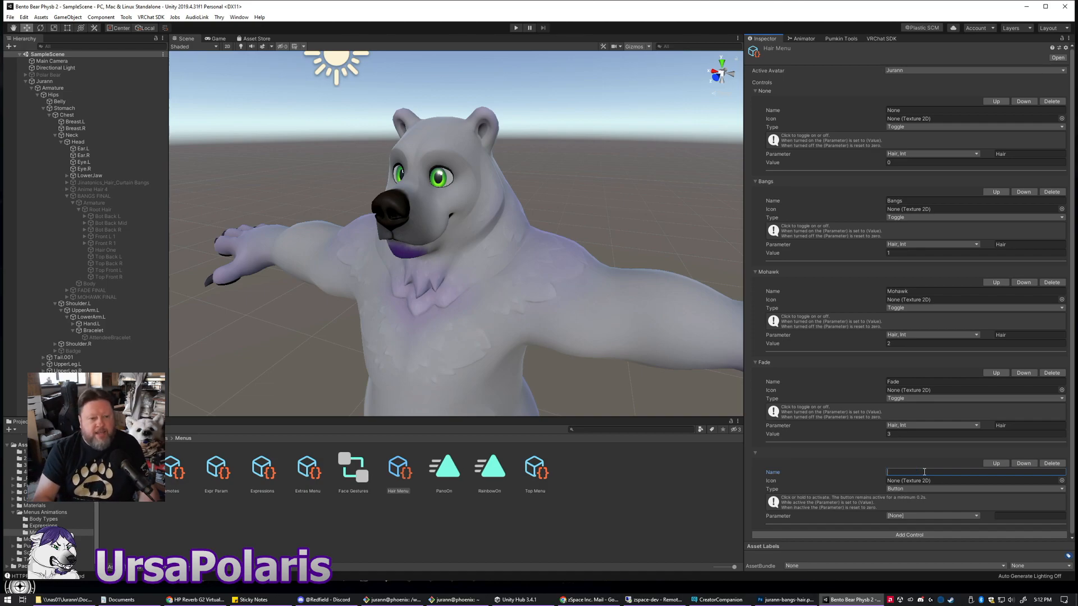
type("Anime")
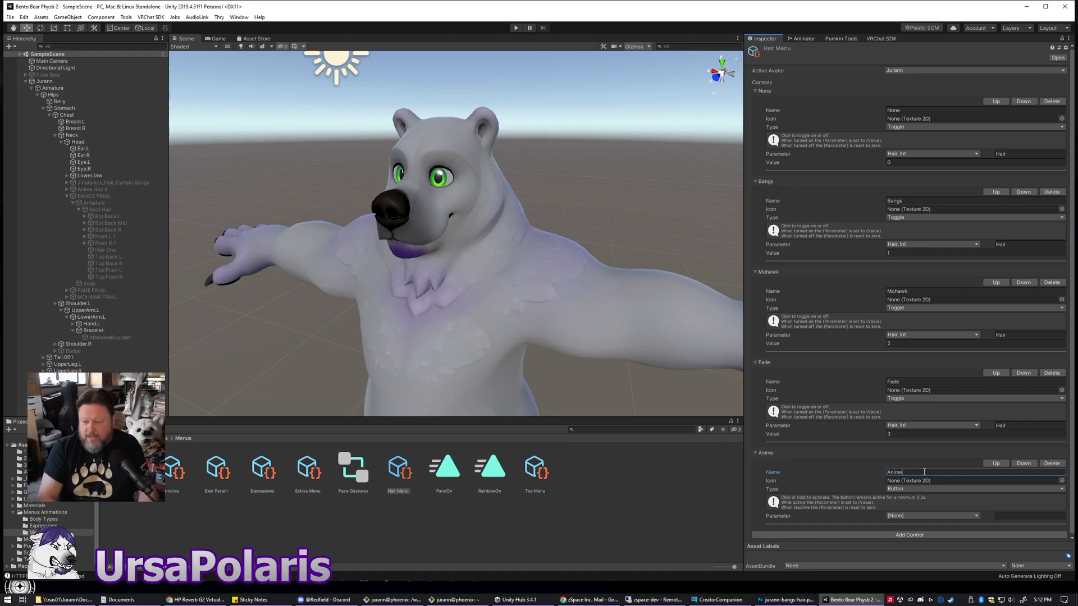
left_click(918, 489)
left_click(904, 505)
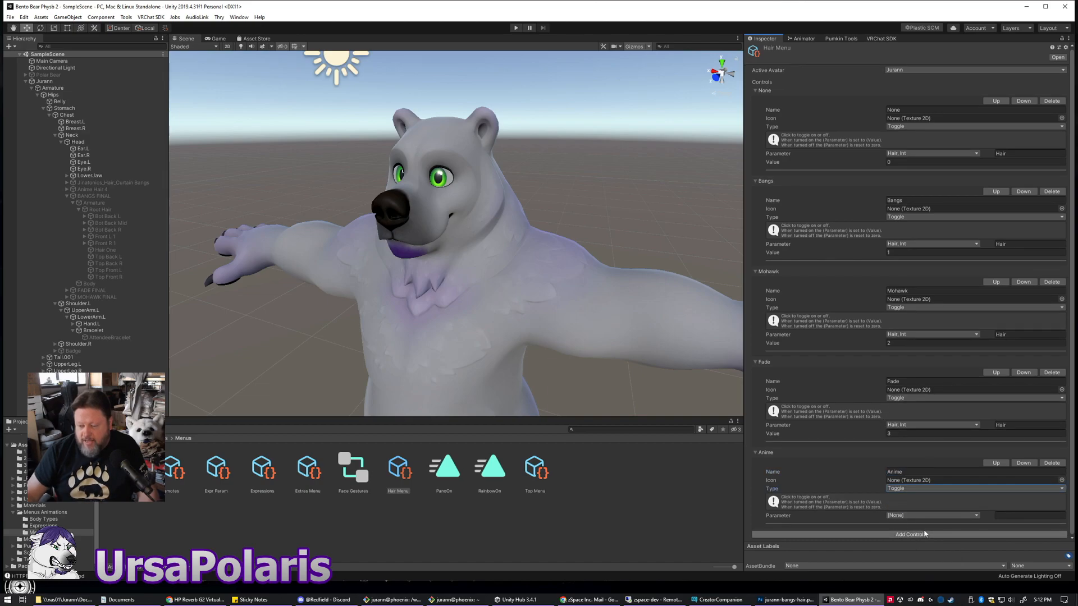
left_click(929, 515)
left_click(920, 495)
left_click(975, 523)
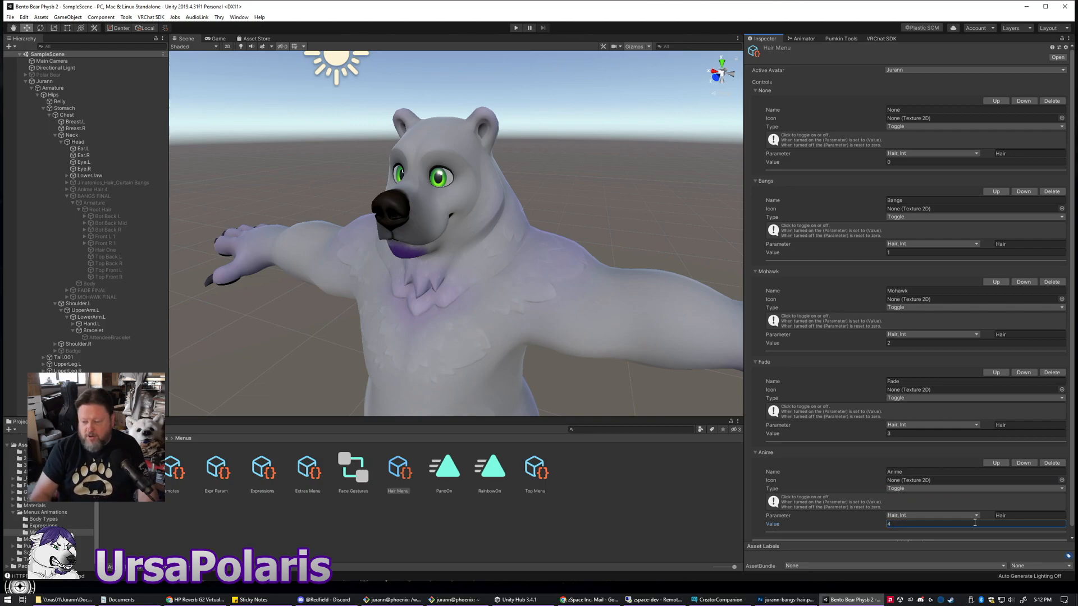
- Add a Parted control to Hair Menu as a Toggle on the Hair Int parameter with value 5
scroll(904, 361, "down", 1)
left_click(896, 533)
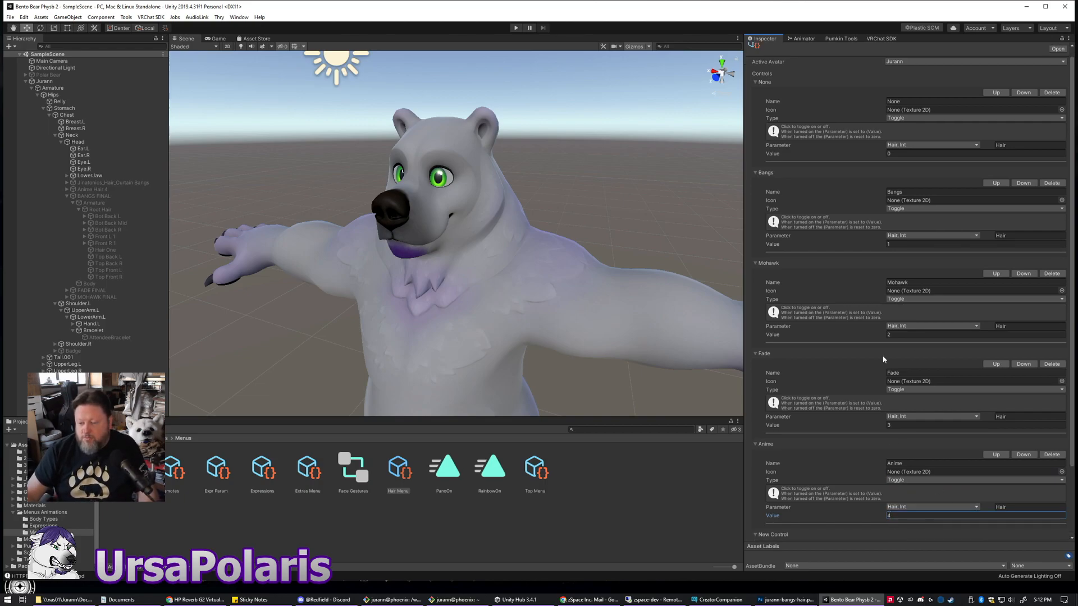
scroll(904, 506, "down", 3)
left_click(923, 473)
key("BackSpace")
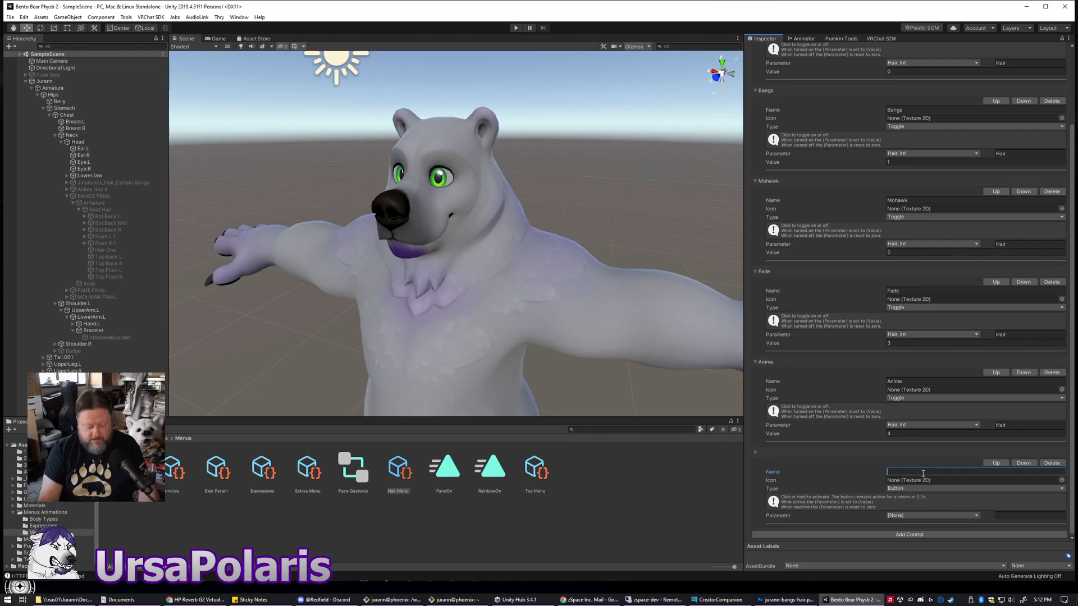
type("Parted")
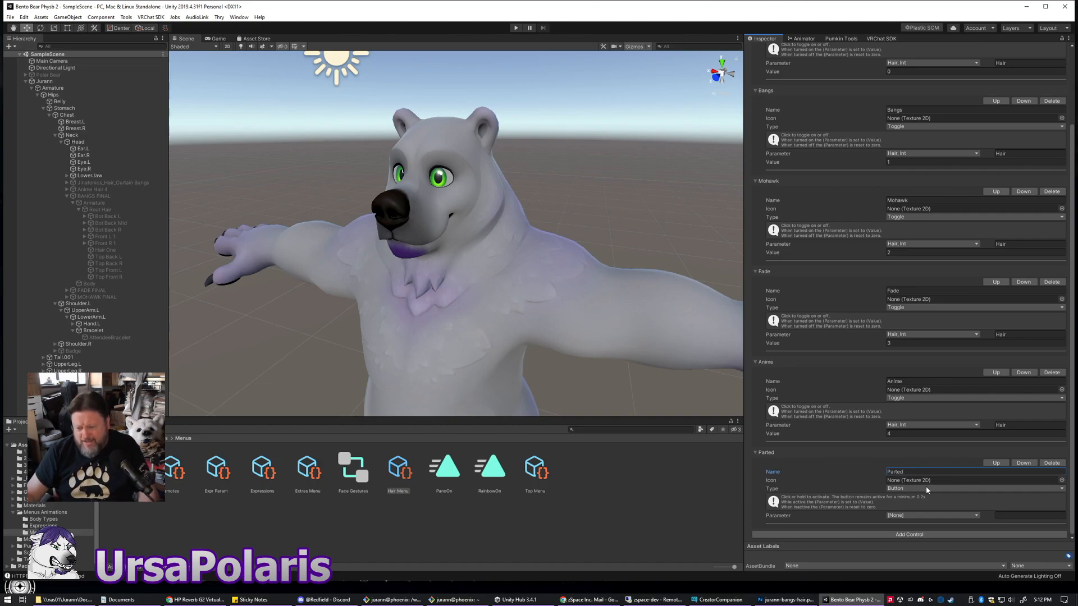
left_click(926, 488)
left_click(915, 507)
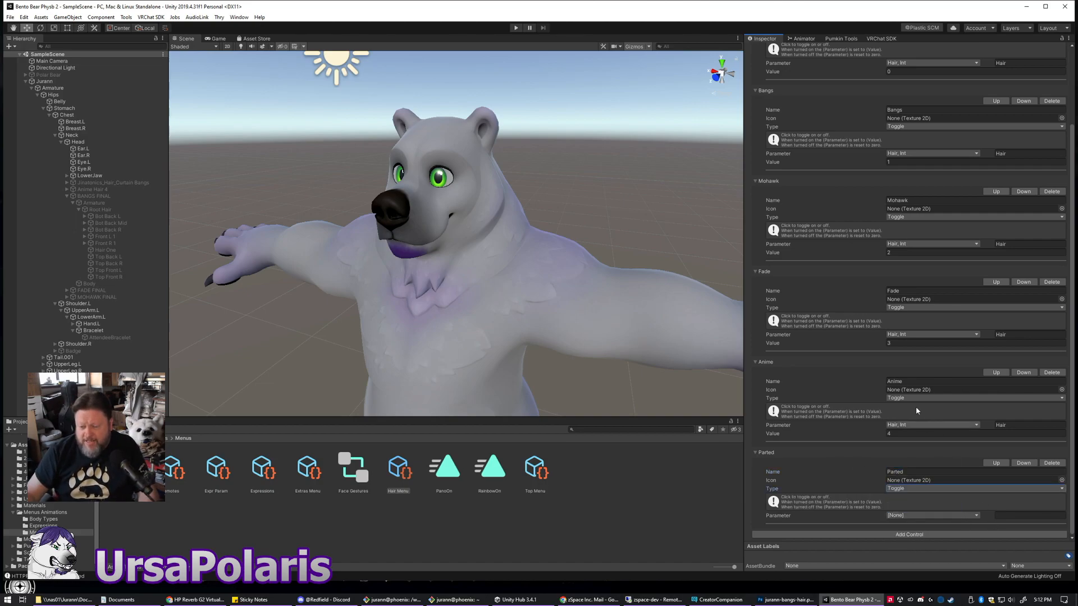
left_click(930, 516)
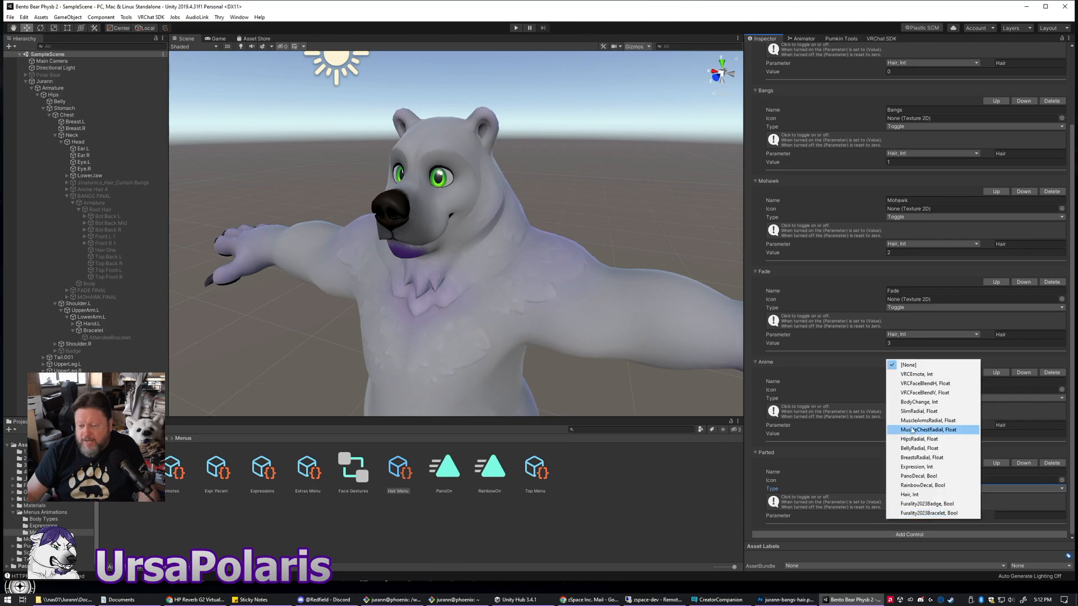
left_click(932, 498)
left_click(955, 523)
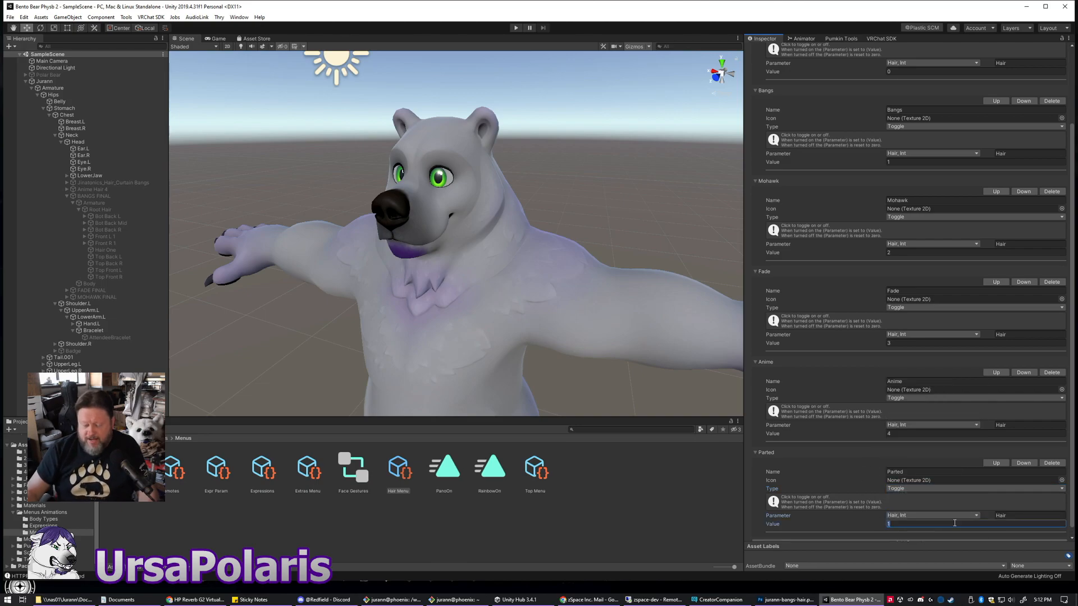
scroll(860, 381, "up", 3)
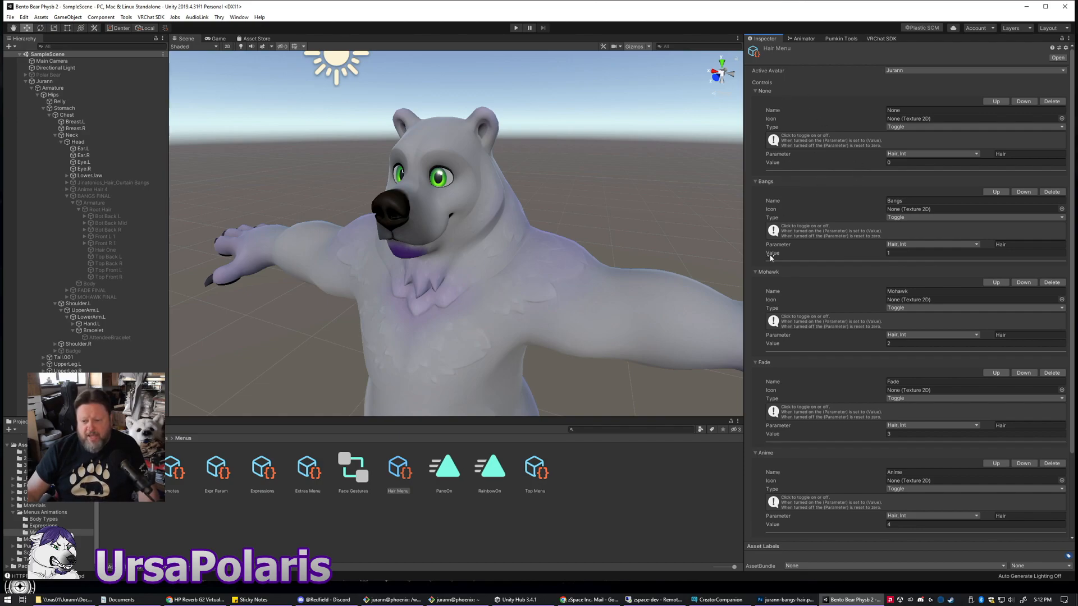
scroll(816, 436, "down", 5)
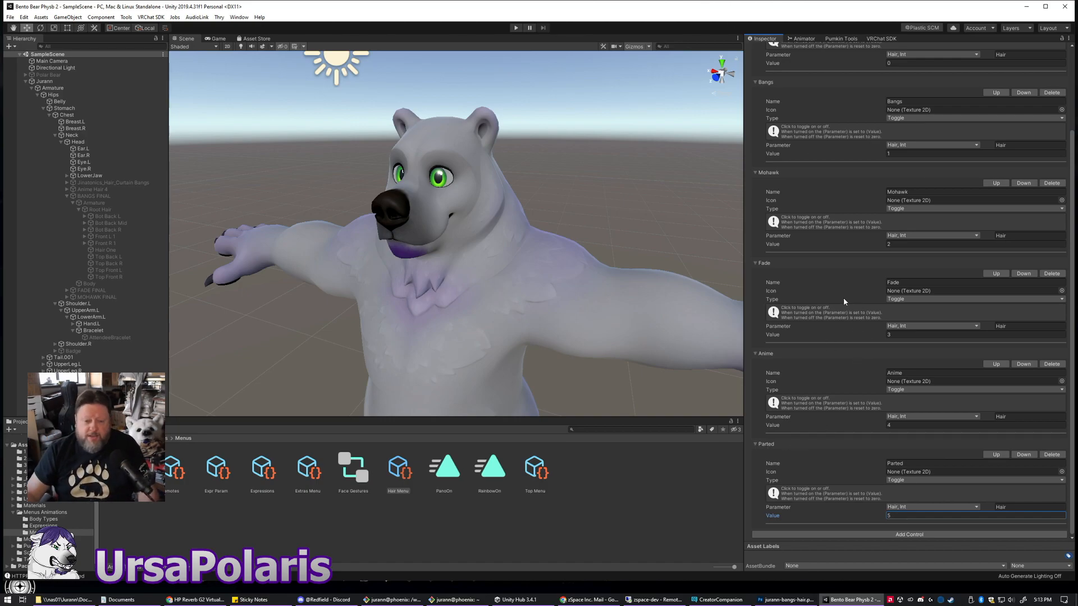
scroll(836, 263, "up", 5)
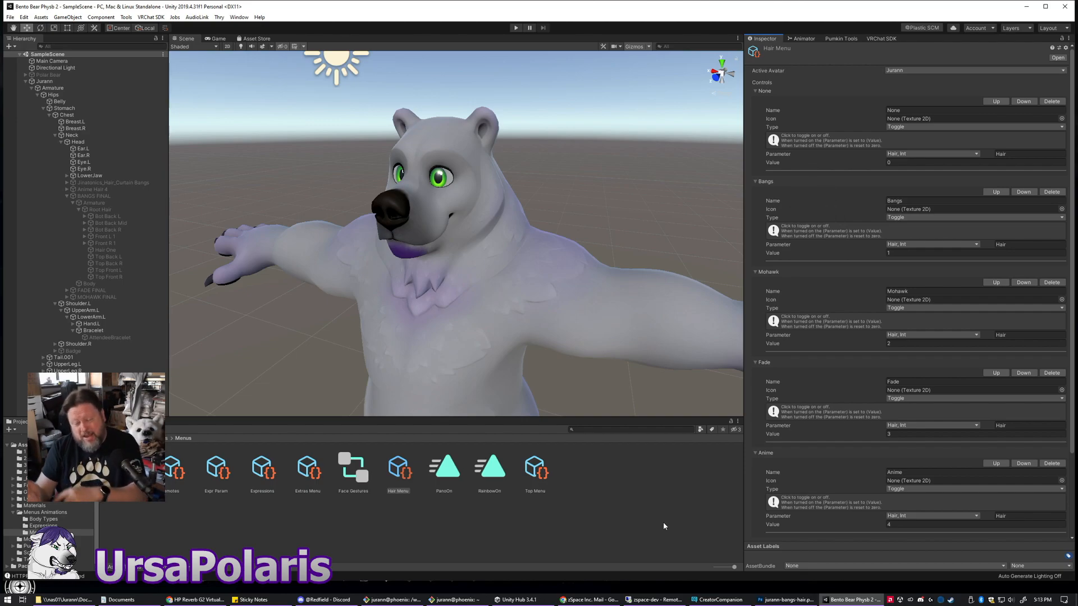
- Add a control named Hair to Top Menu and set its type to Sub Menu
left_click(635, 510)
left_click(537, 469)
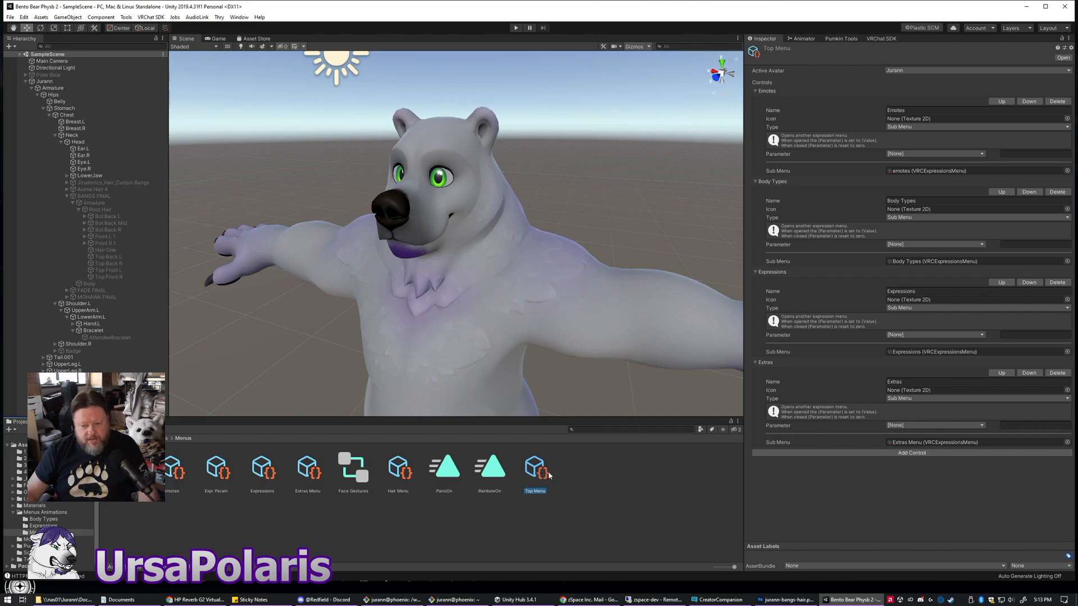
left_click(857, 452)
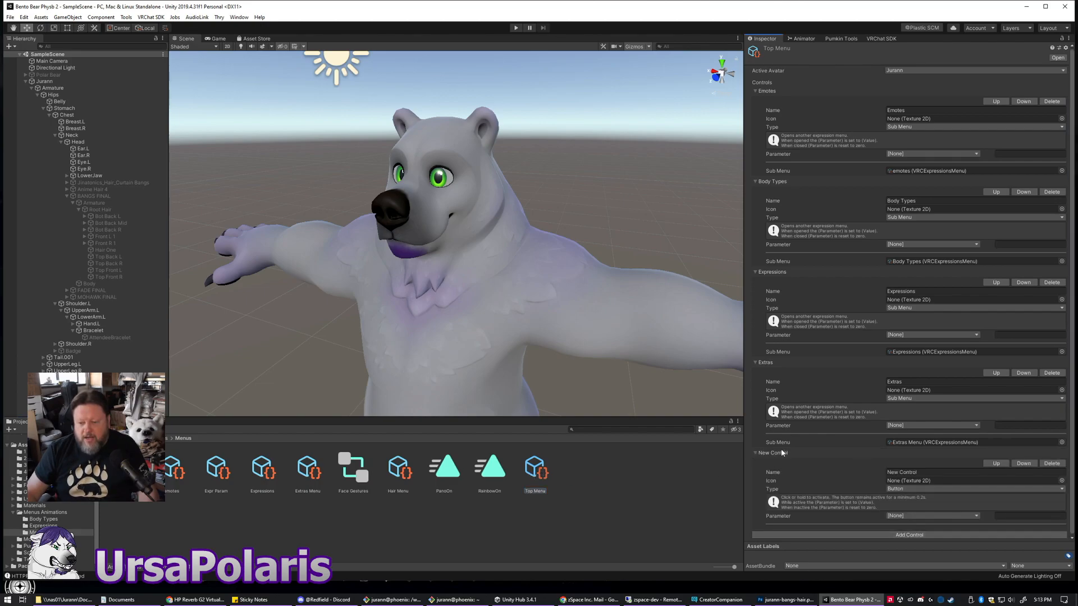
left_click(927, 472)
type("Hair")
left_click(913, 489)
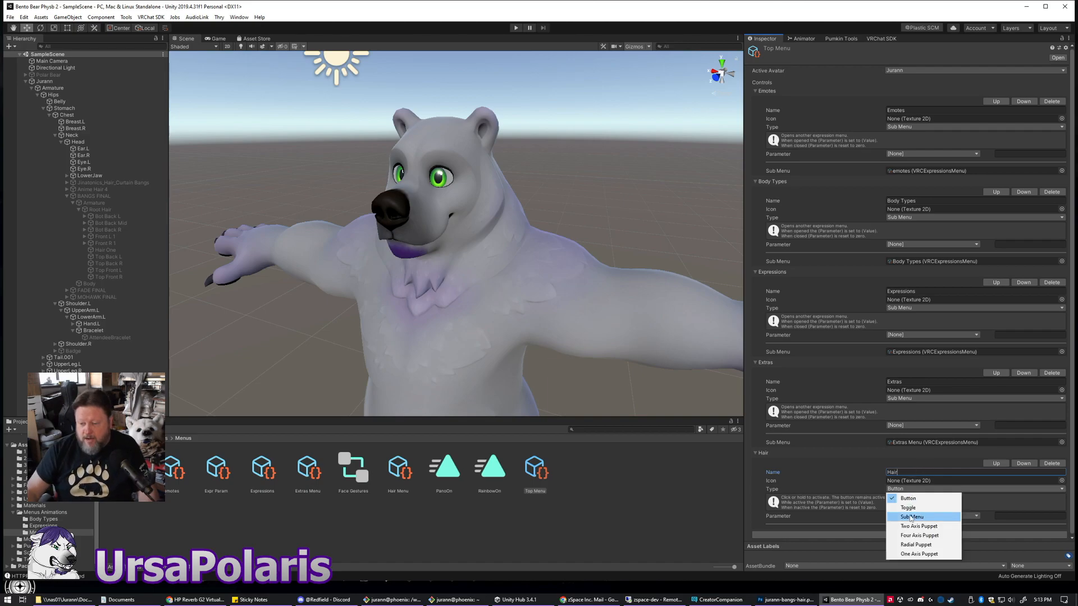
left_click(912, 517)
scroll(787, 347, "down", 1)
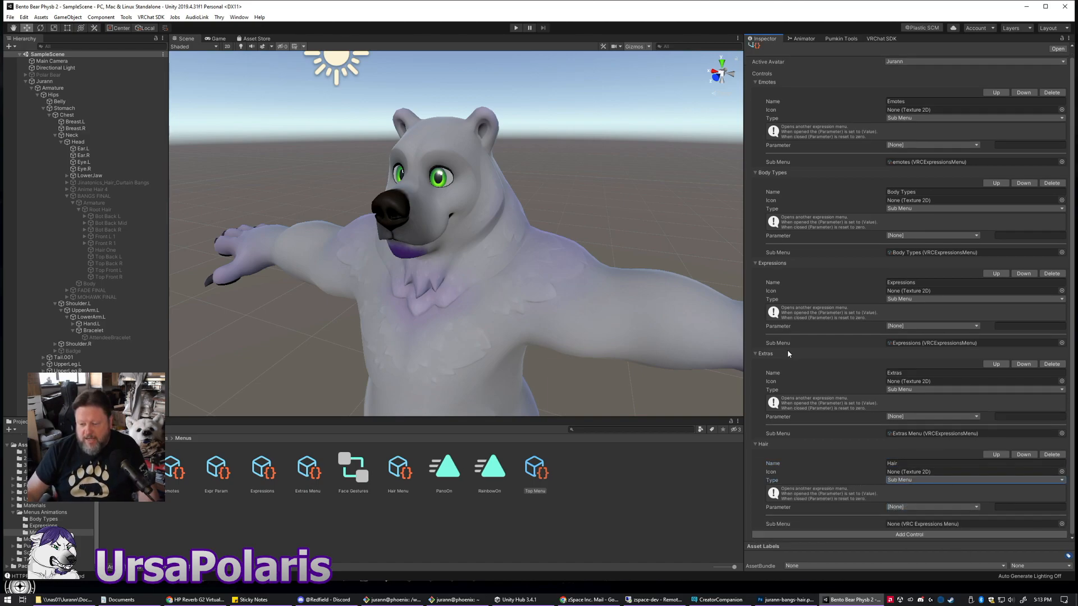
- Assign Hair Menu as the sub menu of the new Hair control in Top Menu
left_click(952, 525)
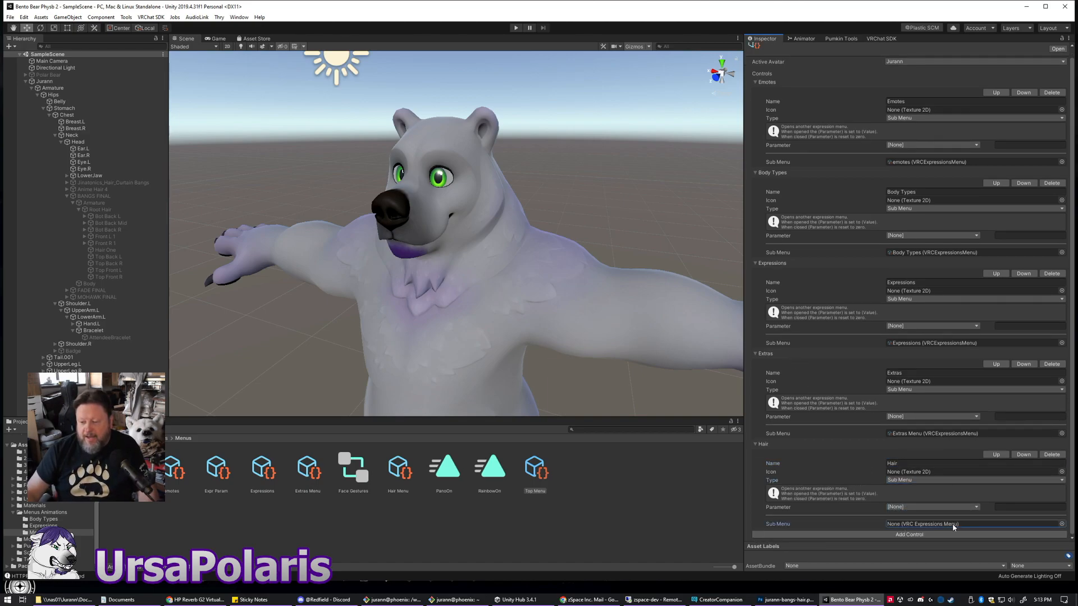
left_click(1062, 525)
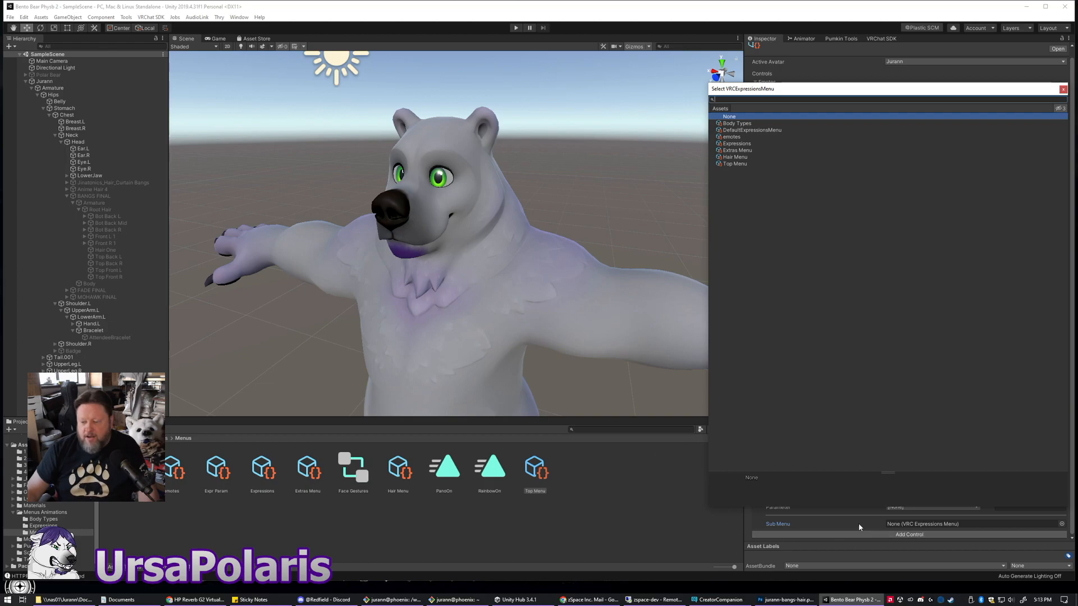
double_click(736, 157)
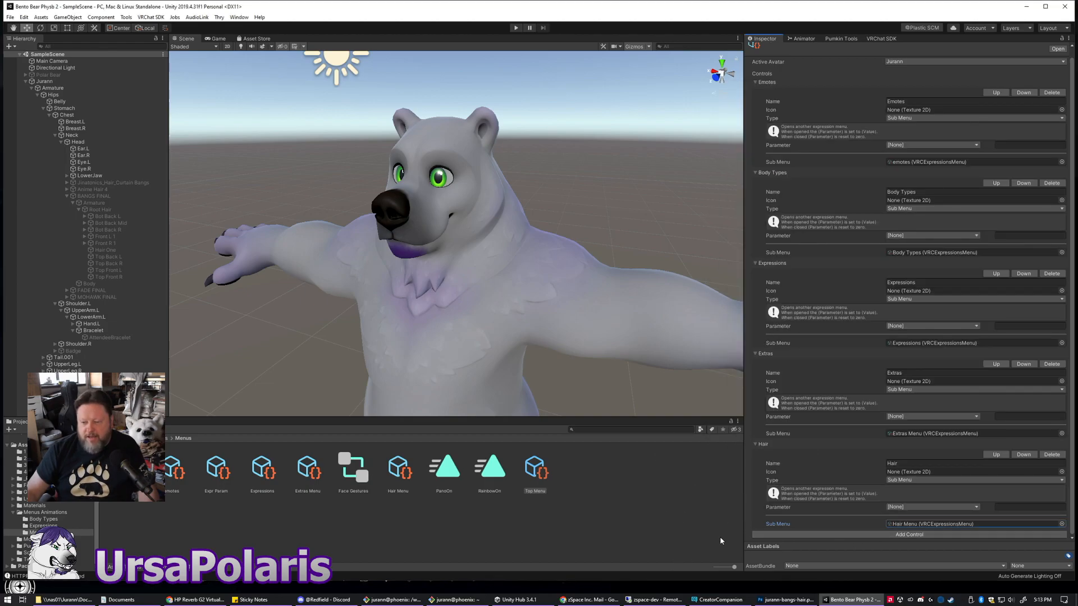
left_click_drag(398, 473, 935, 526)
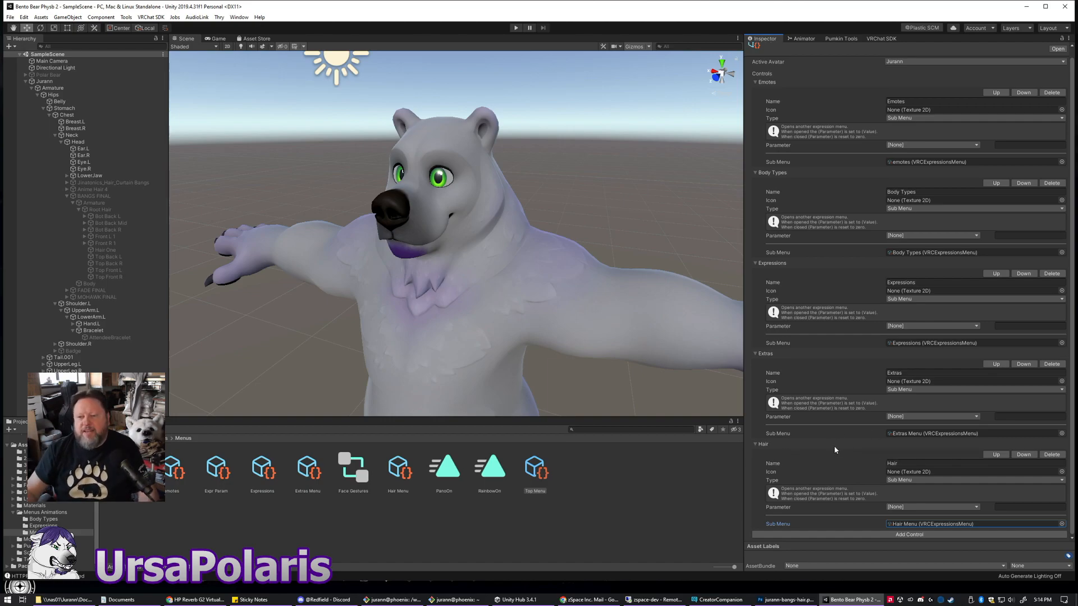
scroll(867, 326, "up", 1)
scroll(855, 313, "down", 1)
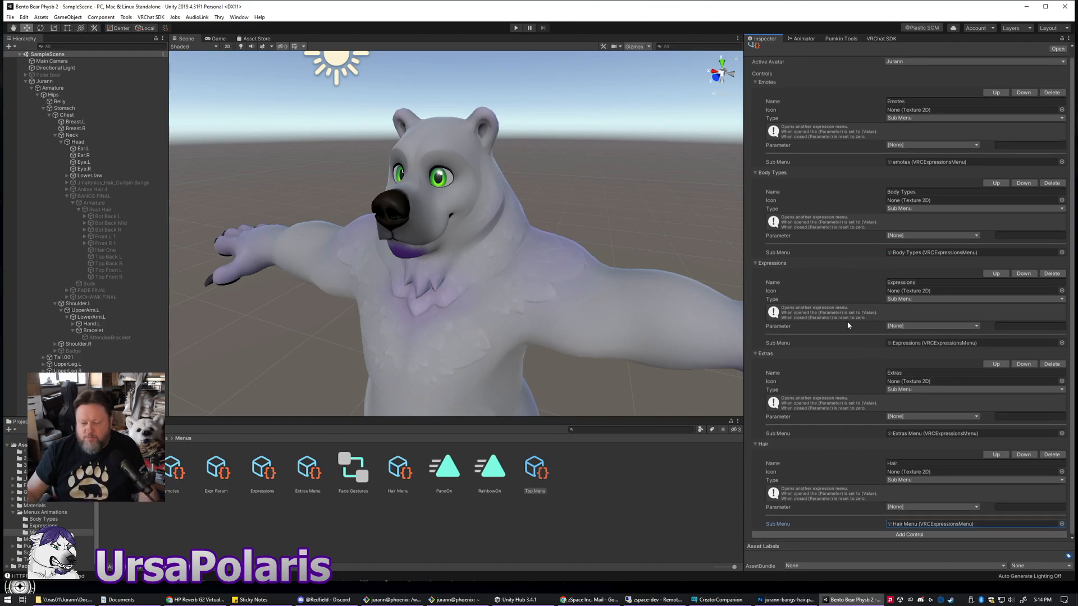
- Examine the Hair, Furality2023Badge and Furality2023Bracelet parameters in the Animator
left_click(572, 524)
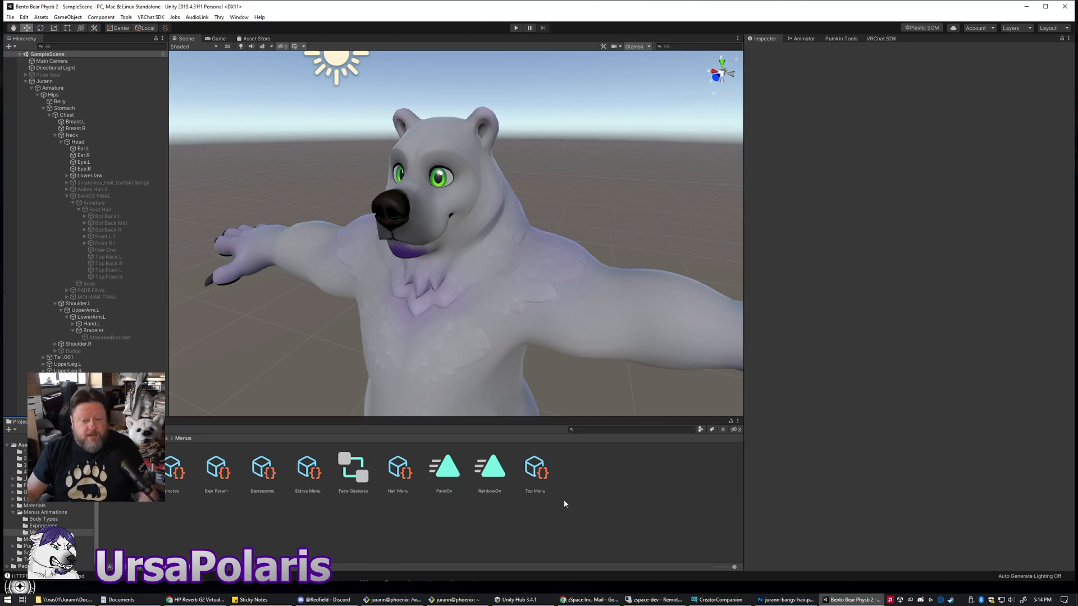
left_click(803, 38)
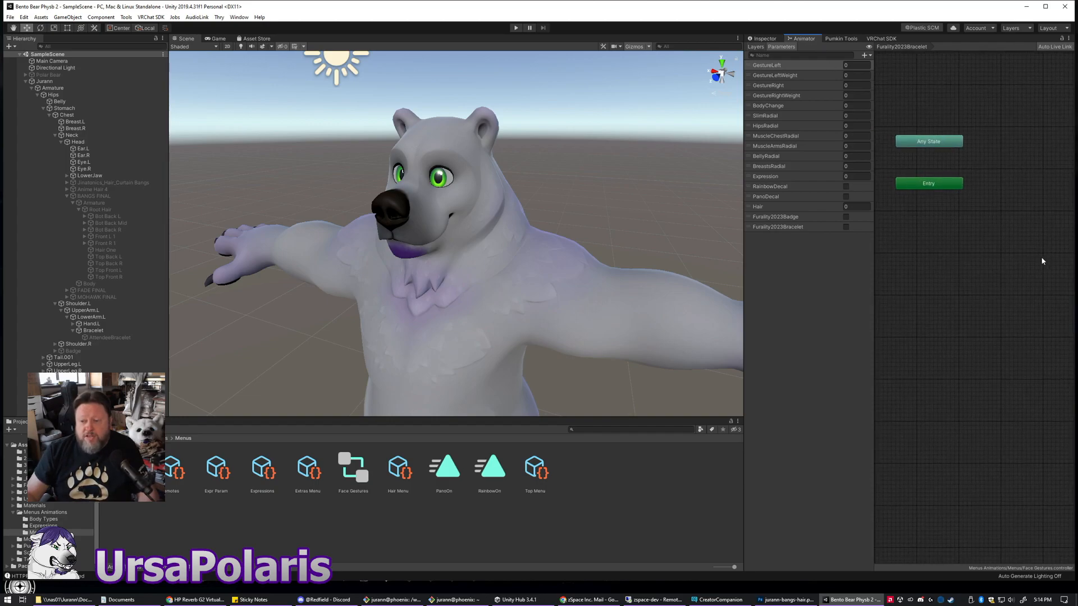
middle_click_drag(1023, 292, 860, 297)
middle_click_drag(993, 300, 952, 291)
scroll(978, 280, "down", 5)
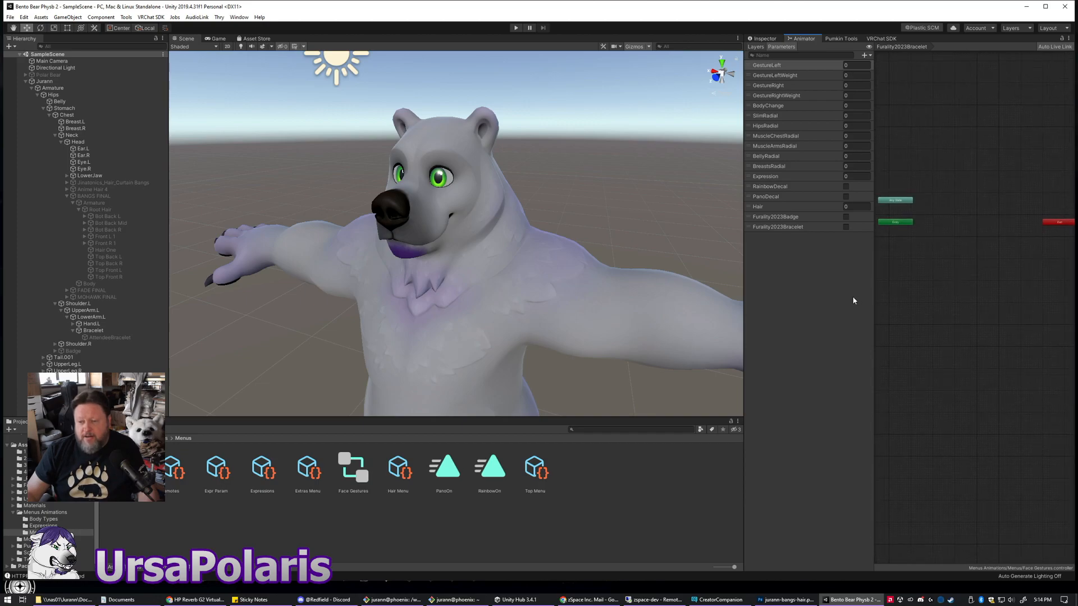
left_click(776, 206)
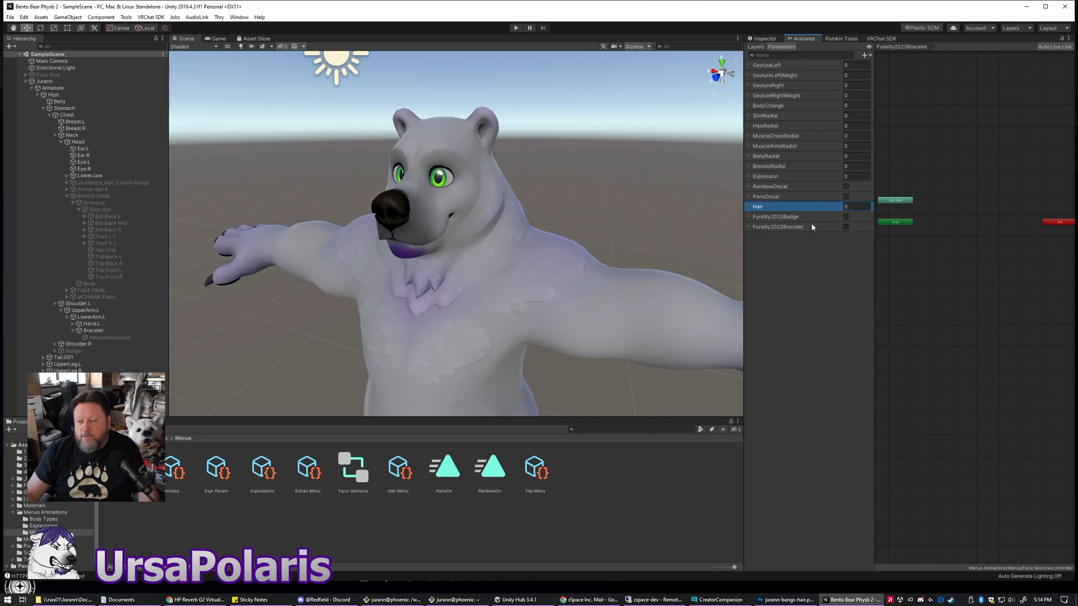
left_click(791, 218)
left_click(783, 226)
left_click(777, 208)
- Examine the Hair, Furality2023Badge and Furality2023Bracelet layers in the Animator, finishing with the Hair layer open
left_click(756, 46)
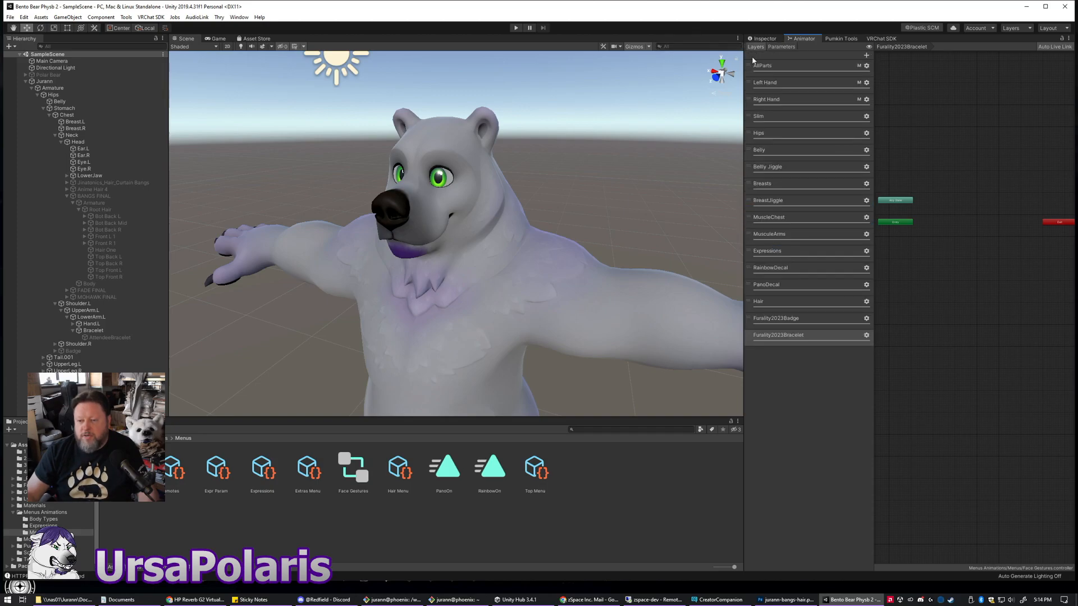
left_click(784, 304)
left_click(788, 324)
left_click(785, 335)
left_click(785, 303)
left_click(1006, 301)
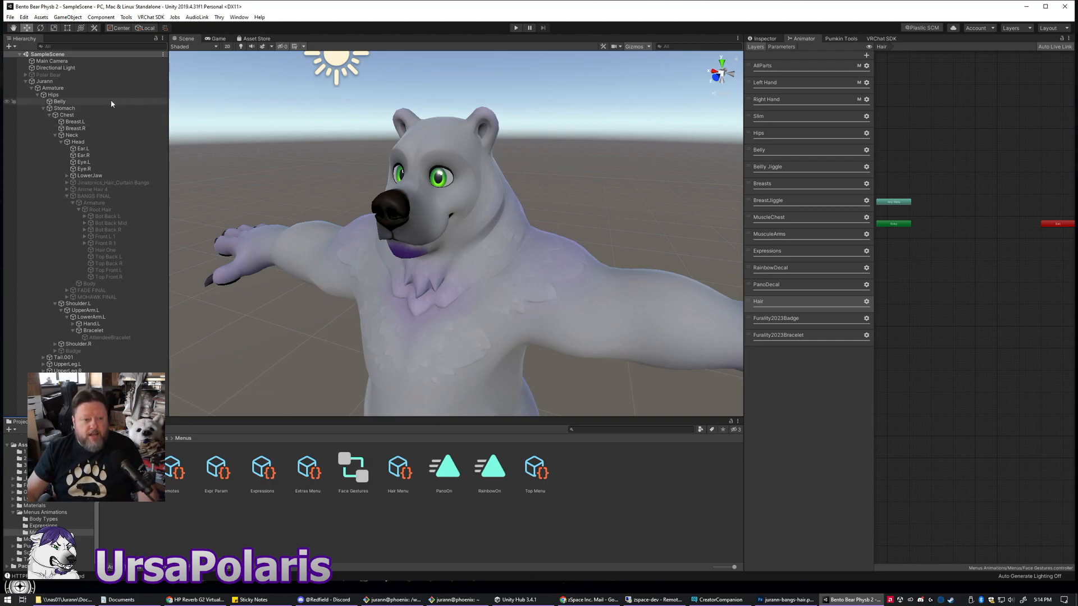
- Select the avatar's root object as the animation target and show the empty Animation timeline for it
left_click(79, 422)
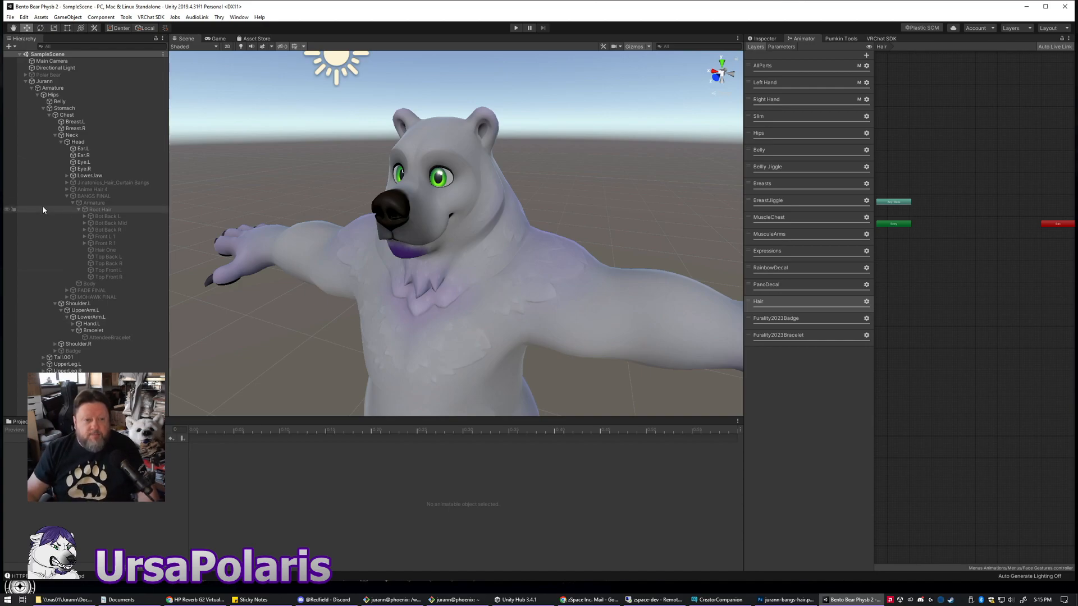
left_click(52, 81)
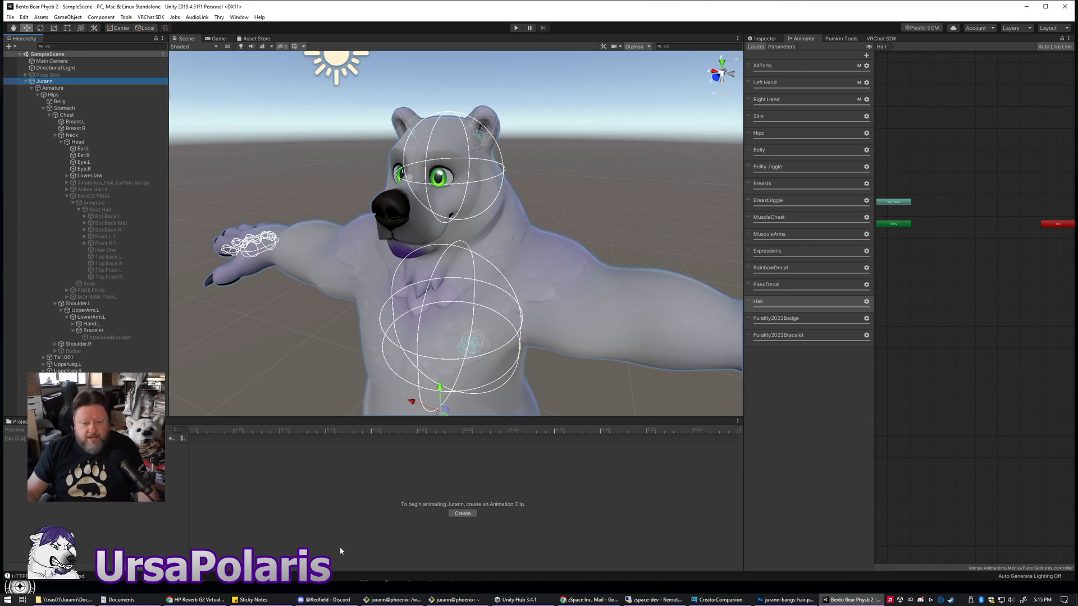
left_click(462, 514)
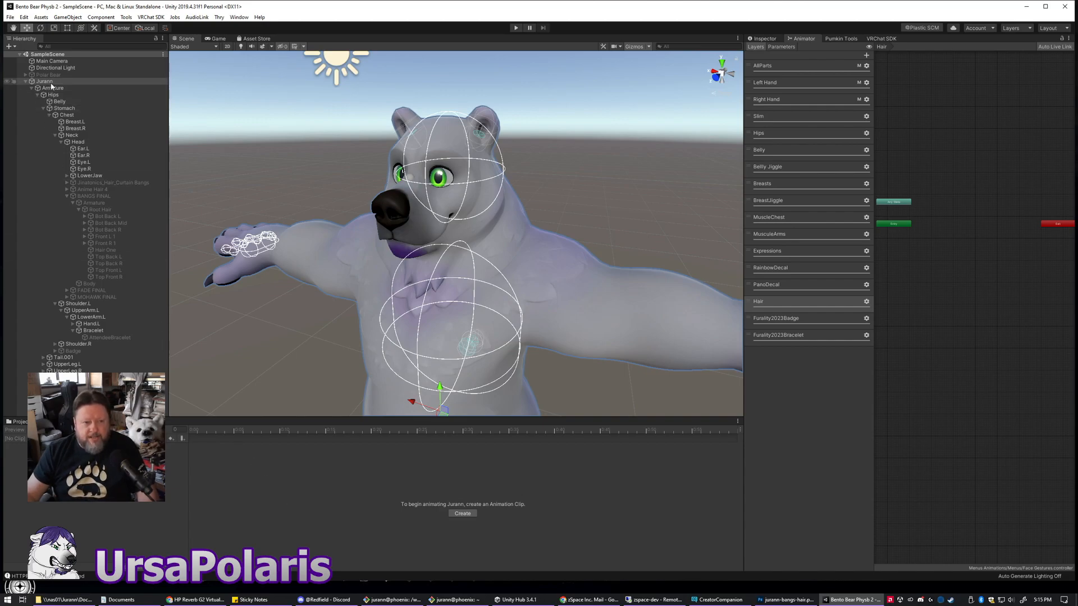
left_click(20, 423)
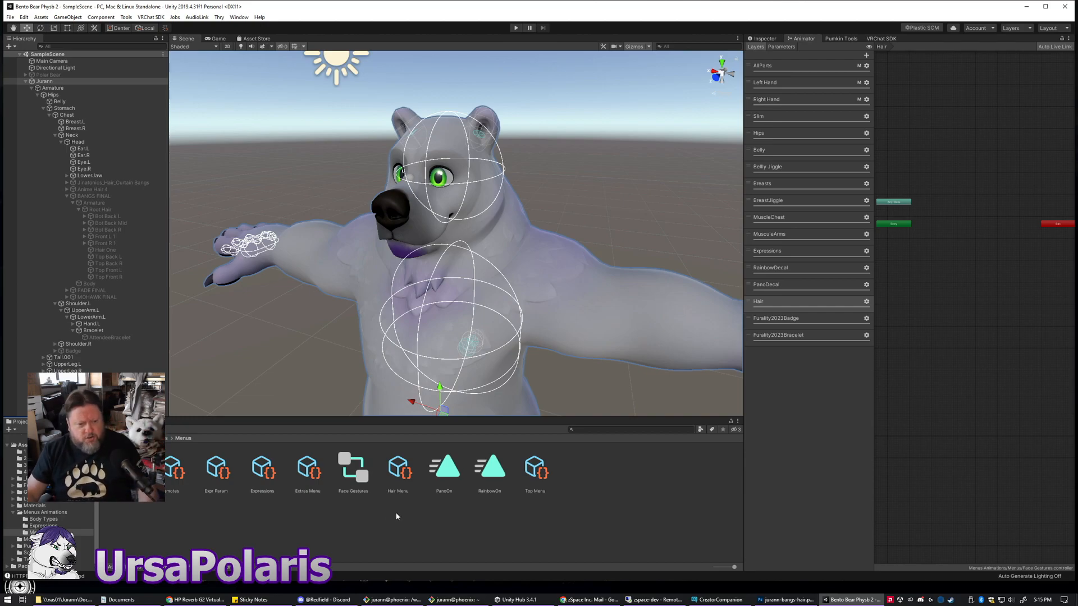
left_click(395, 534)
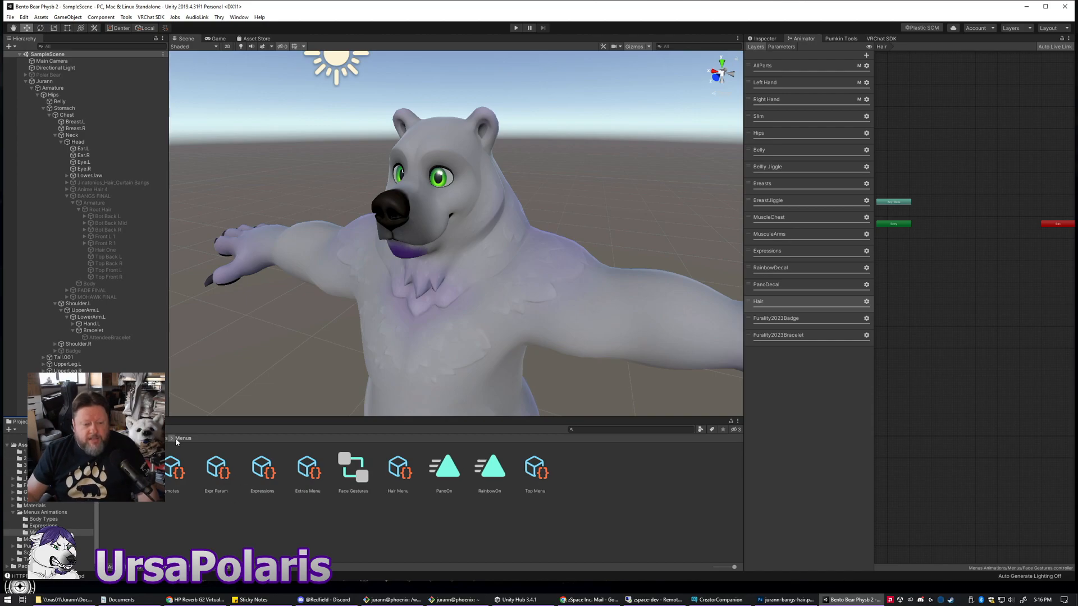
left_click(82, 422)
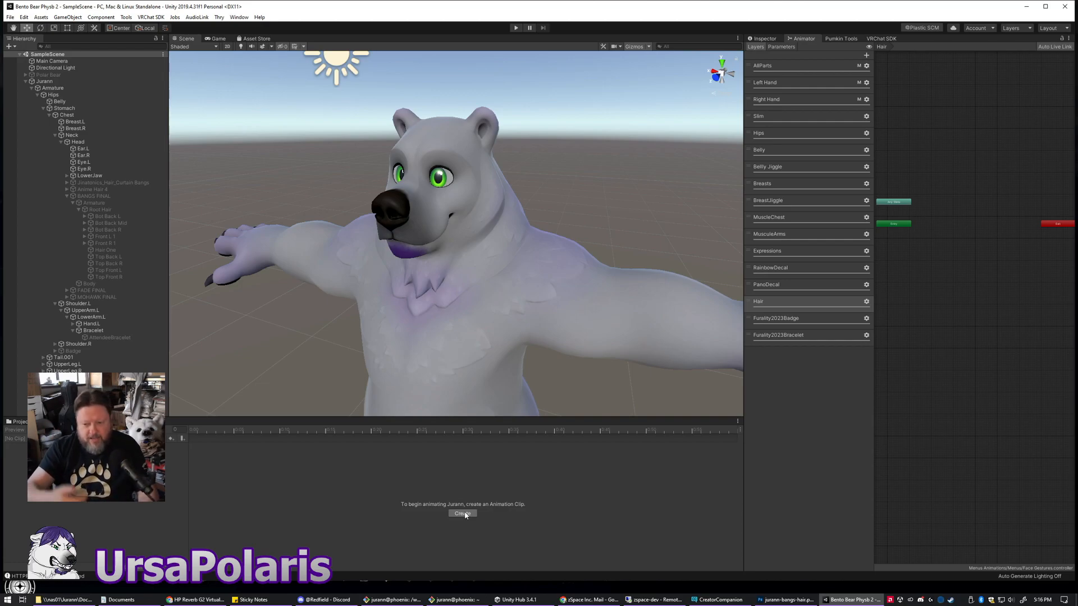
left_click(17, 421)
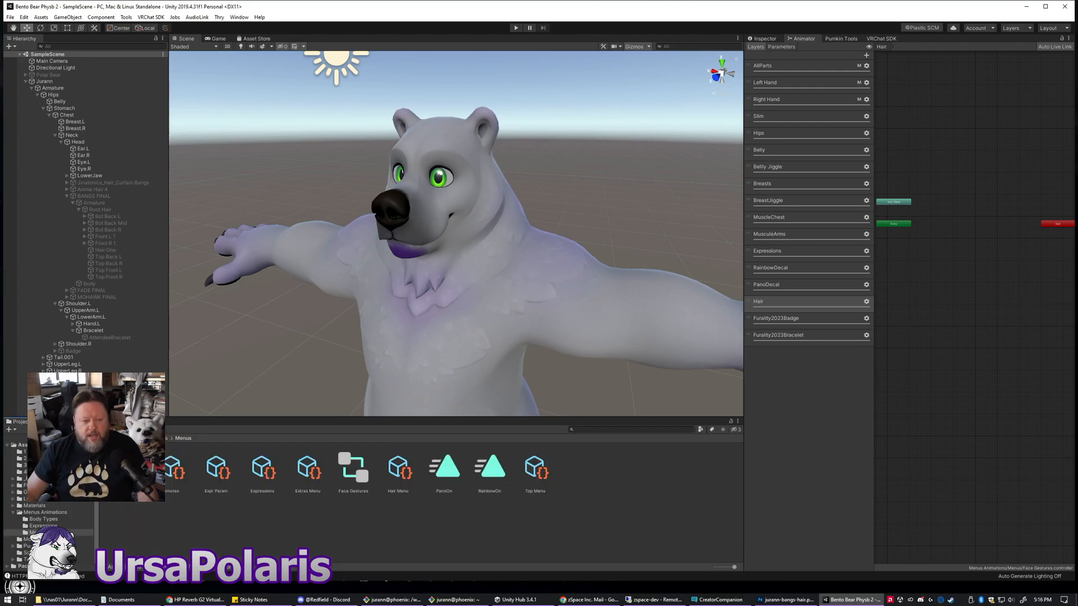
left_click(84, 422)
- Create an animation clip for the avatar and save it as FOX2023BadgeOn.anim in the Menus folder
left_click(462, 513)
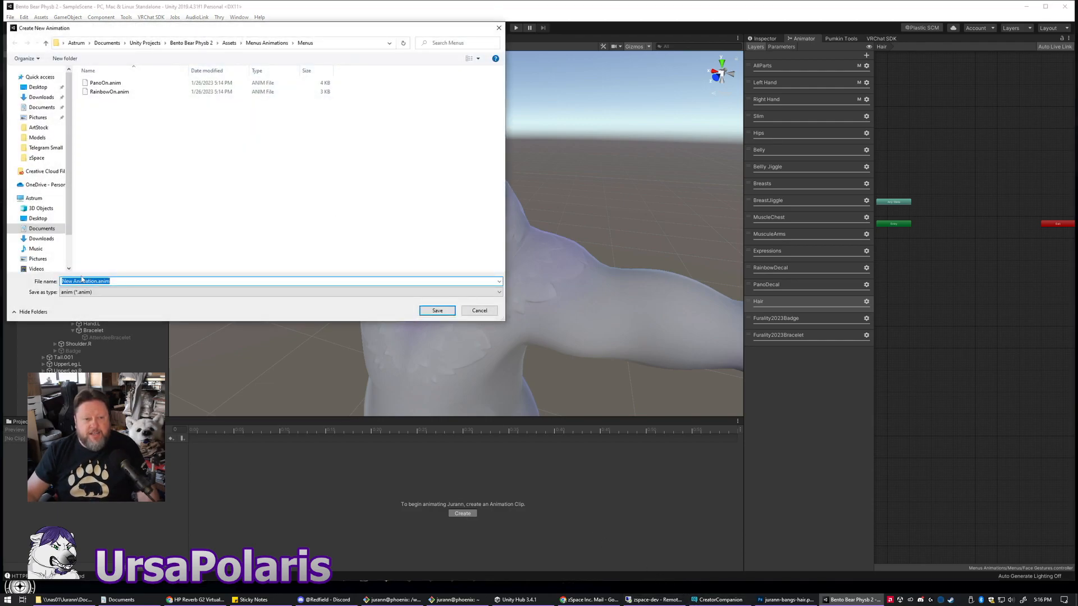
left_click(97, 284)
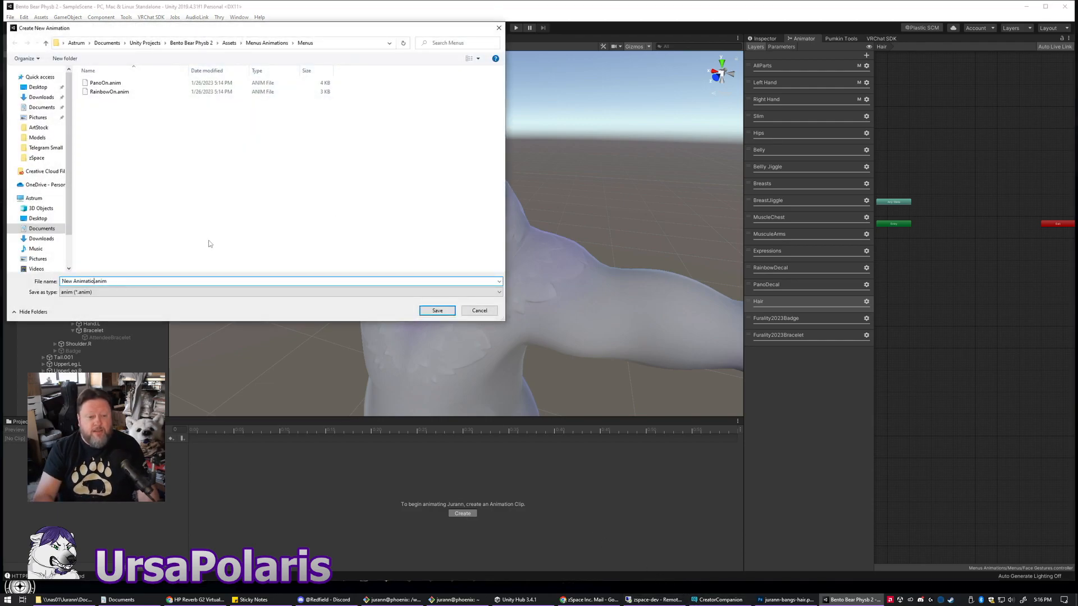
key("BackSpace")
key("BackSpace")
key("BackSpace")
key("BackSpace")
key("BackSpace")
key("BackSpace")
key("BackSpace")
key("BackSpace")
key("BackSpace")
key("BackSpace")
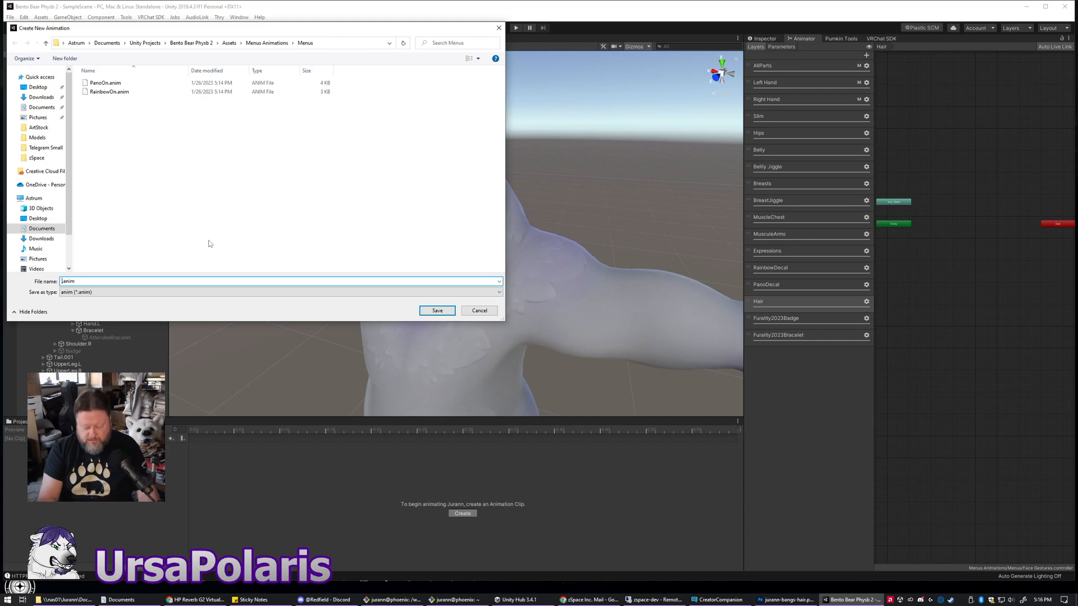
key("BackSpace")
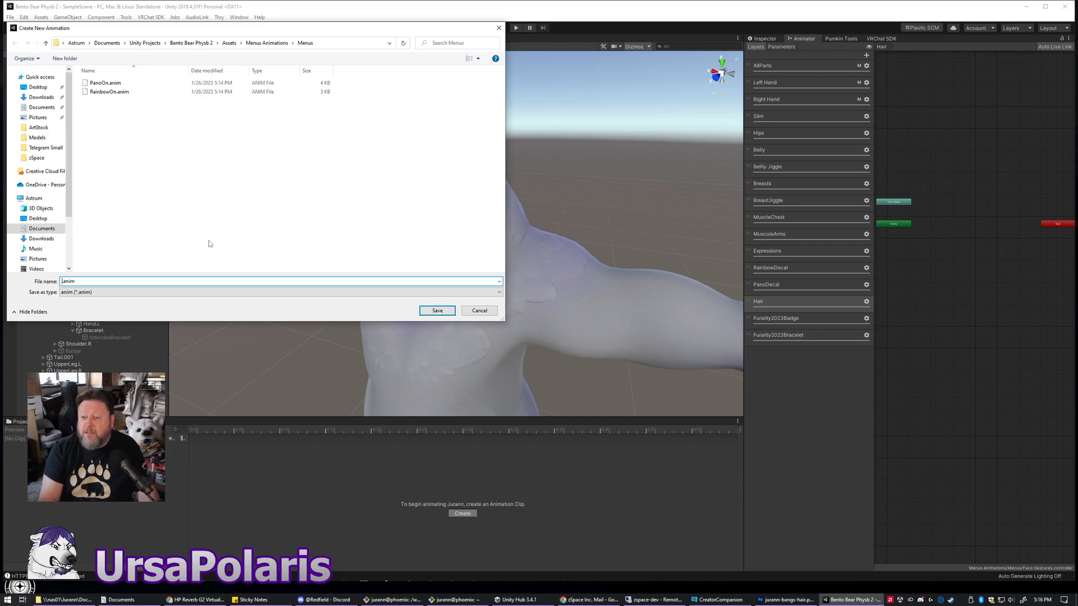
type("Badge")
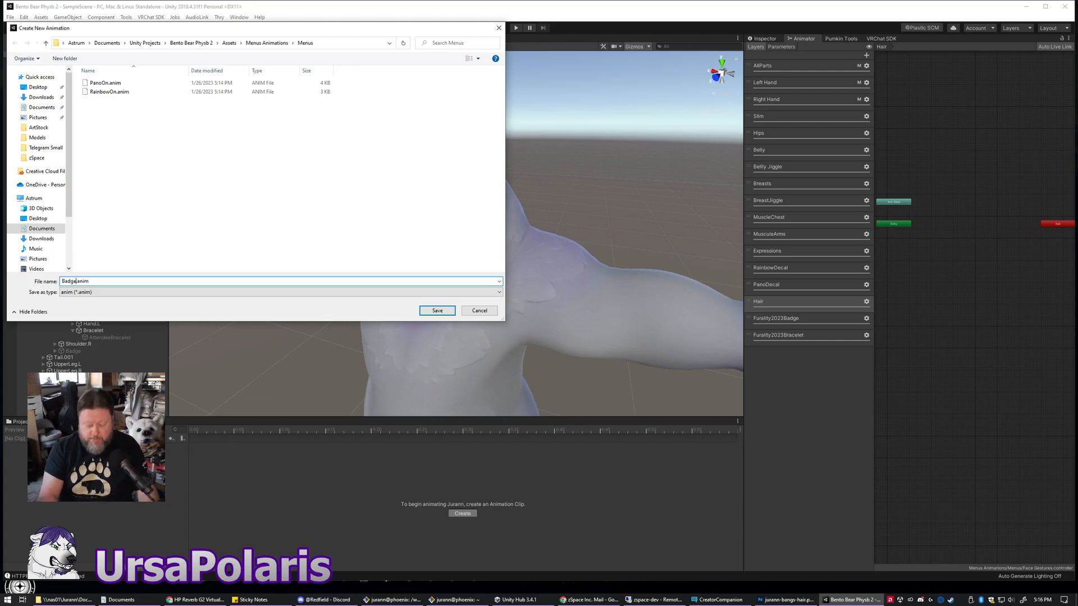
type("FOX2023")
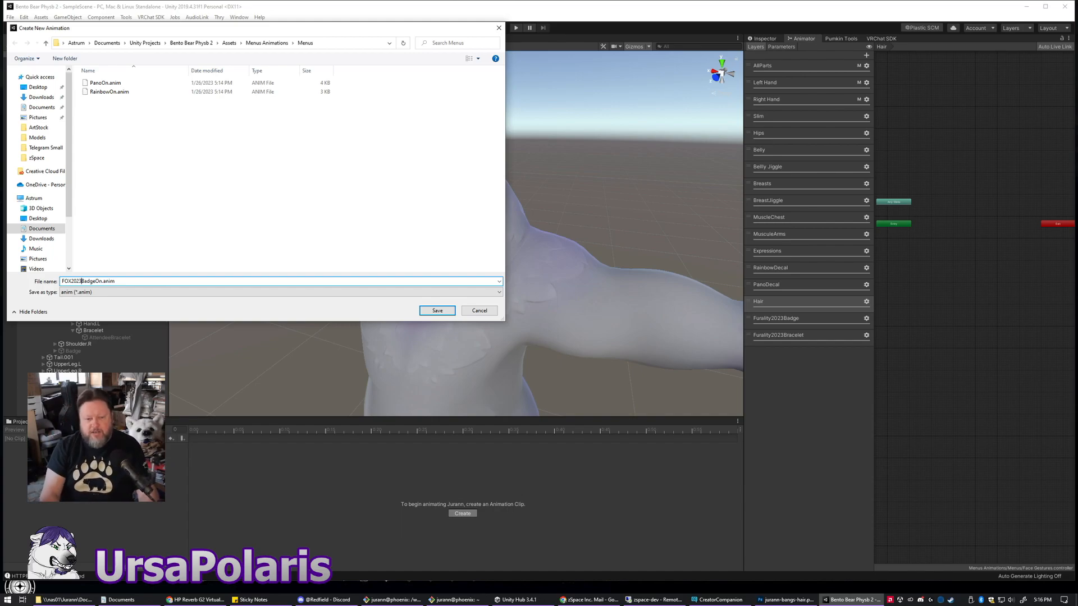
key("Return")
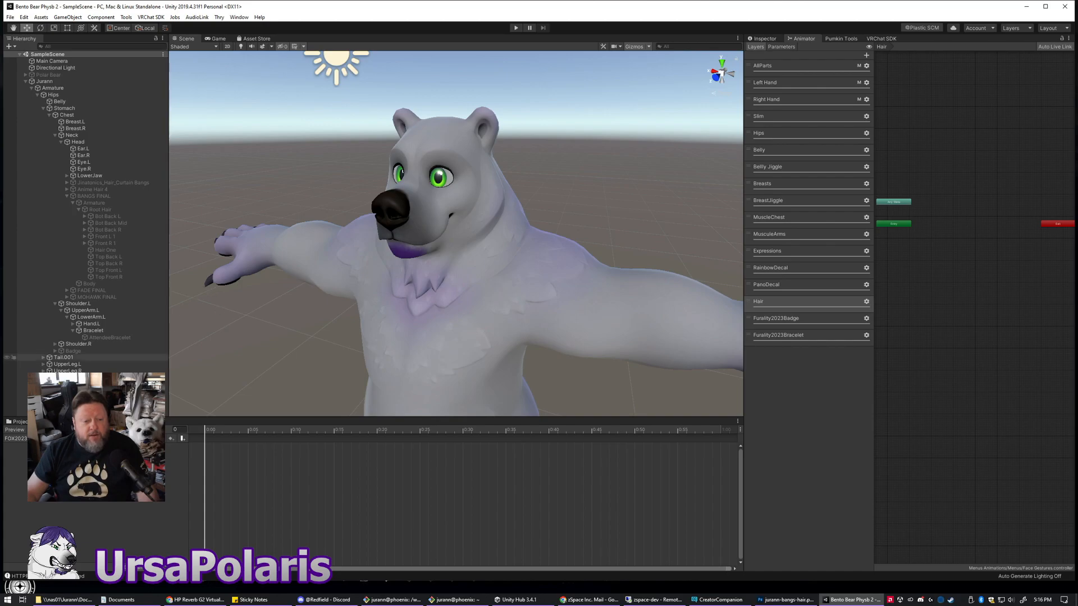
- Check the Menus folder for the files created with the clip, and return to its Animation timeline with the Inspector shown
left_click(26, 425)
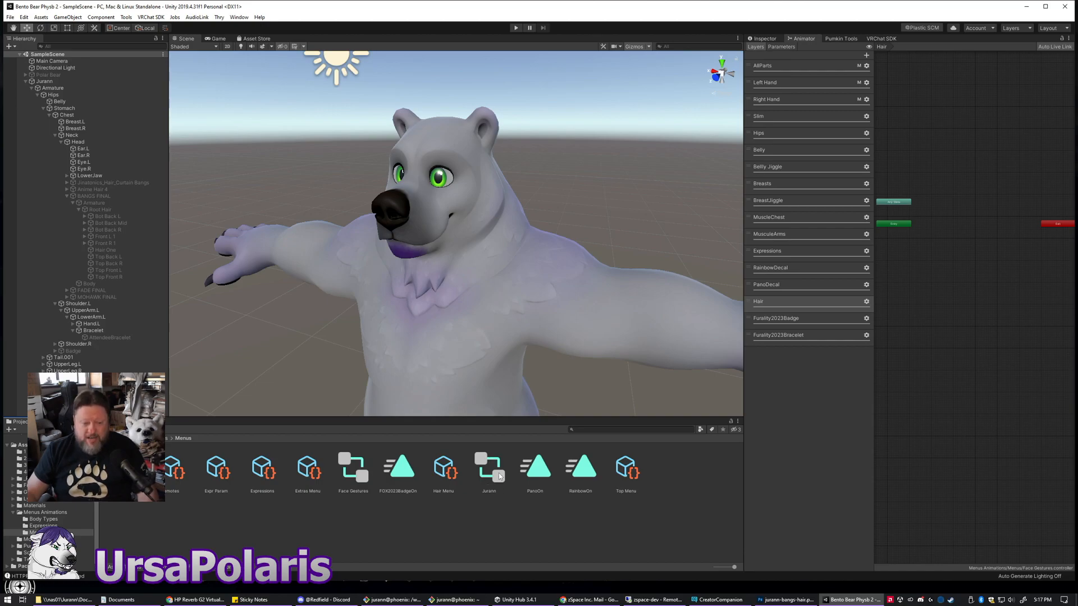
left_click(82, 422)
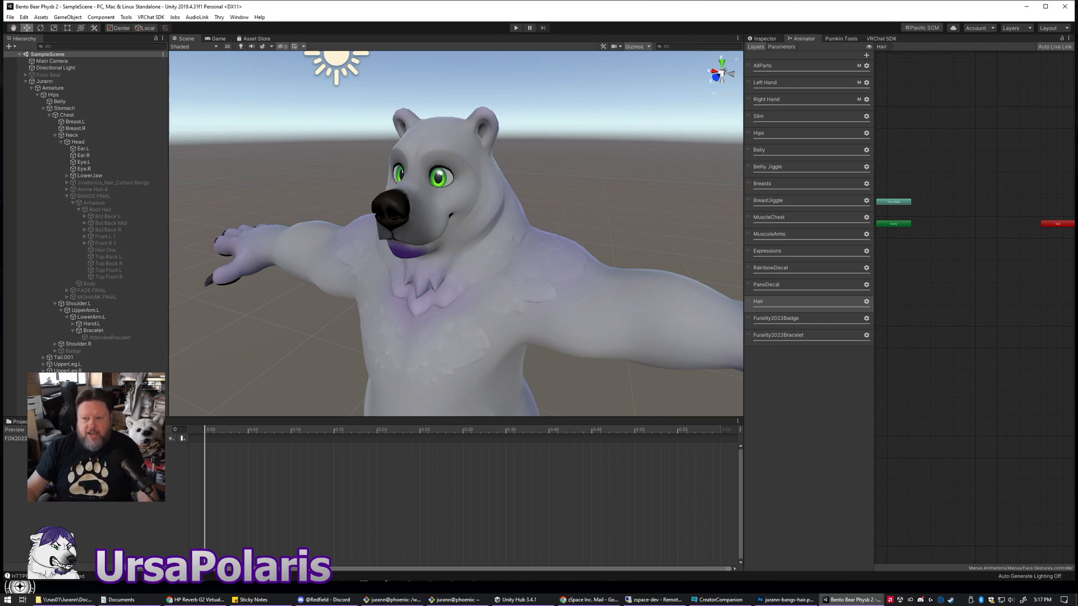
left_click(765, 38)
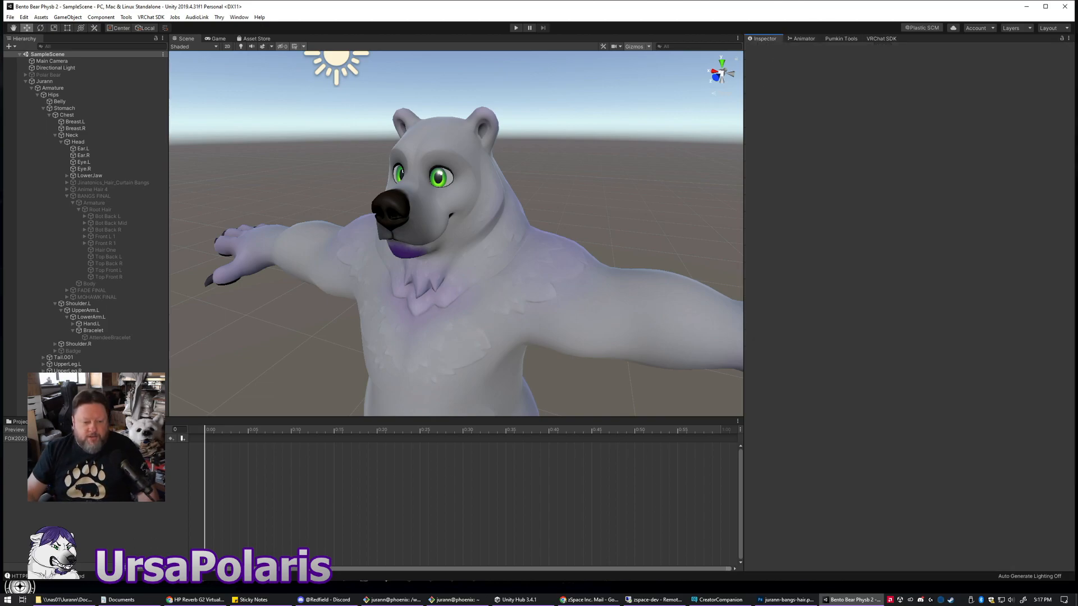
- Record the Badge object being switched active in the FOX2023BadgeOn clip, and end the recording
left_click(32, 429)
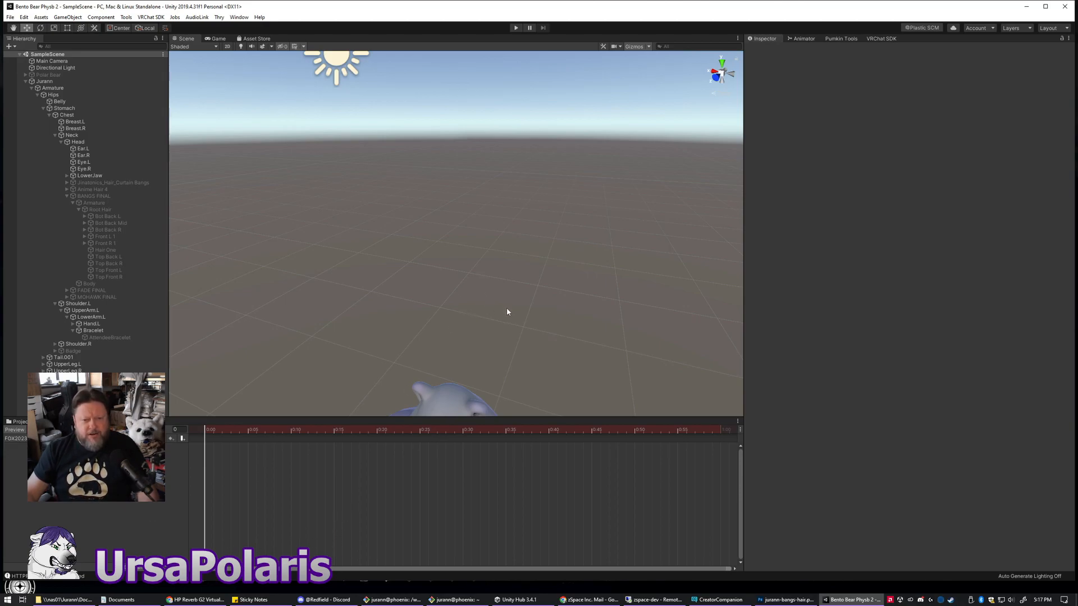
middle_click_drag(508, 308, 520, 277)
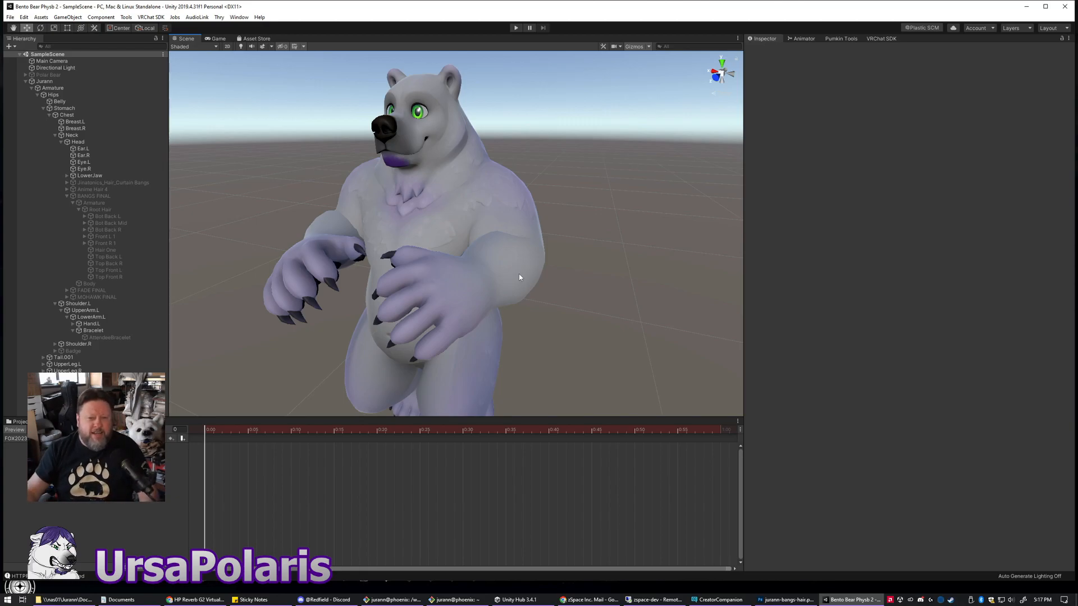
mouse_move(571, 164)
middle_mouse_down()
mouse_move(561, 159)
mouse_move(569, 164)
middle_mouse_up()
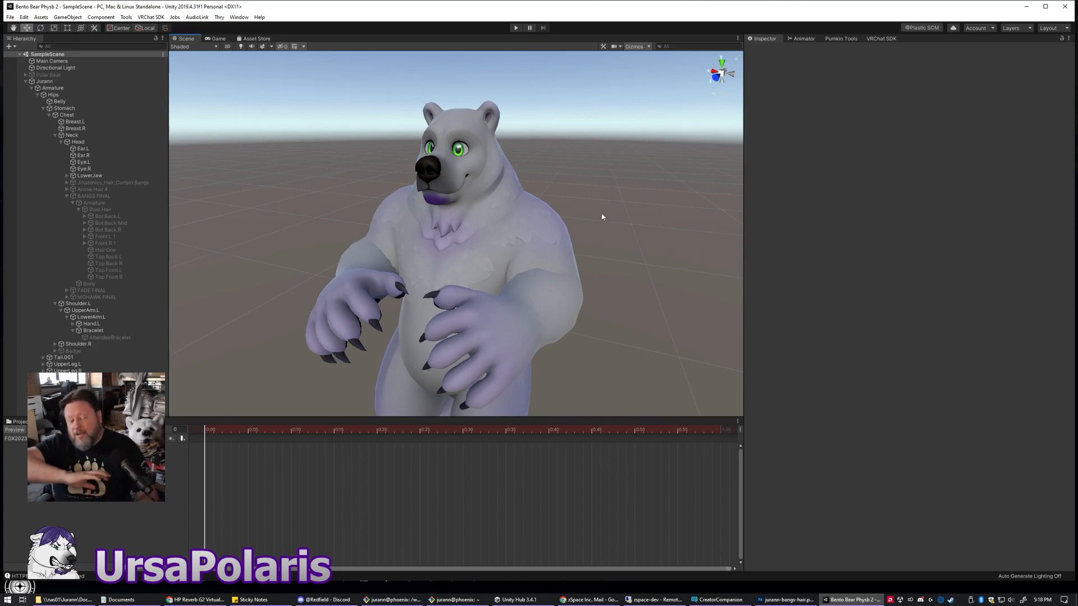
mouse_move(598, 179)
middle_mouse_down()
mouse_move(598, 209)
mouse_move(586, 162)
mouse_move(601, 186)
middle_mouse_up()
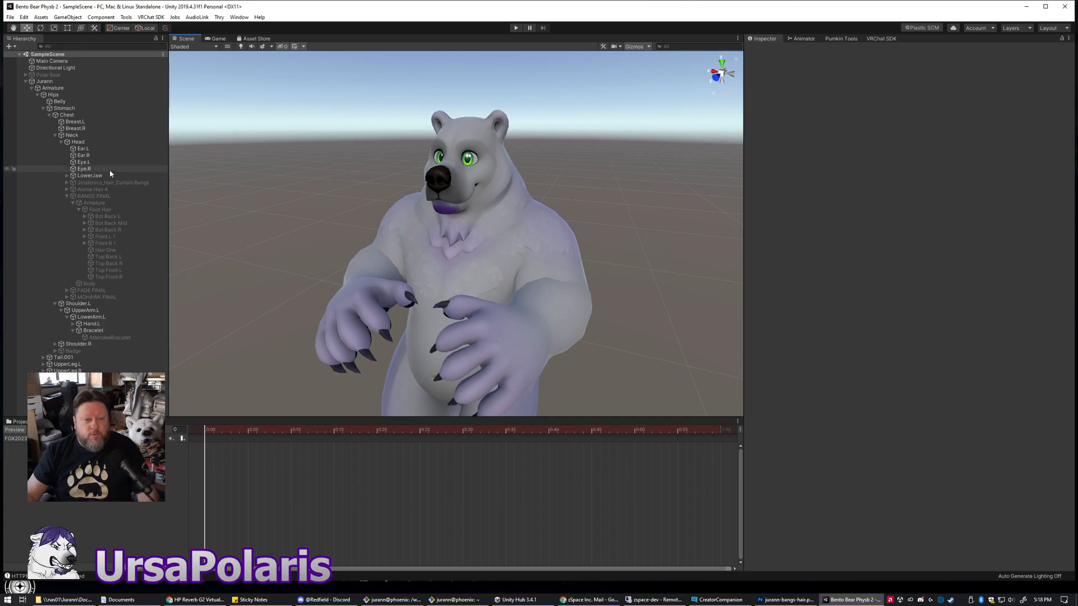
middle_click_drag(282, 207, 307, 193)
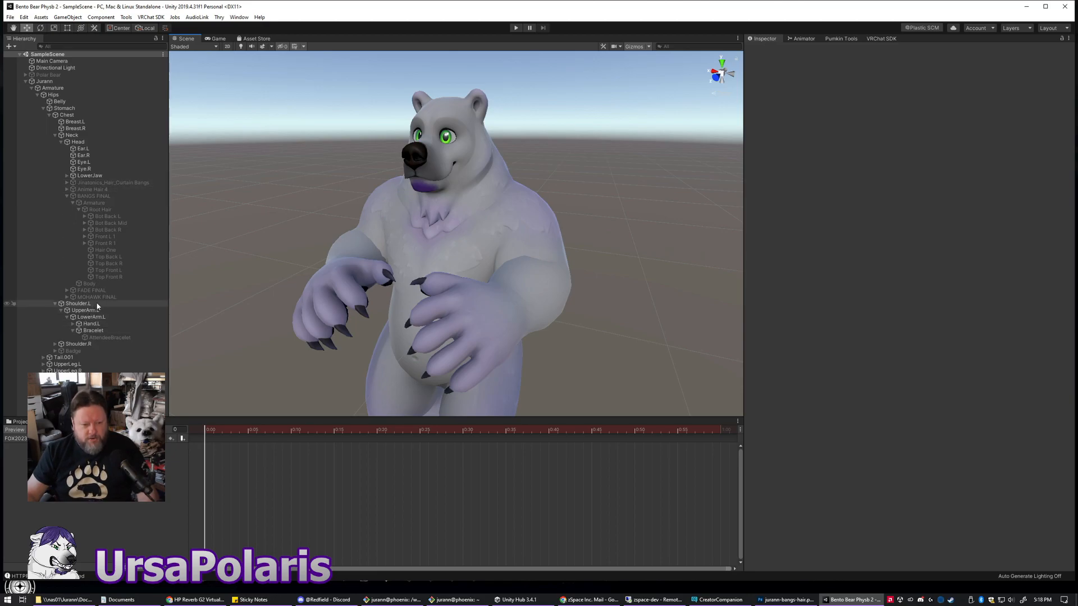
left_click(74, 352)
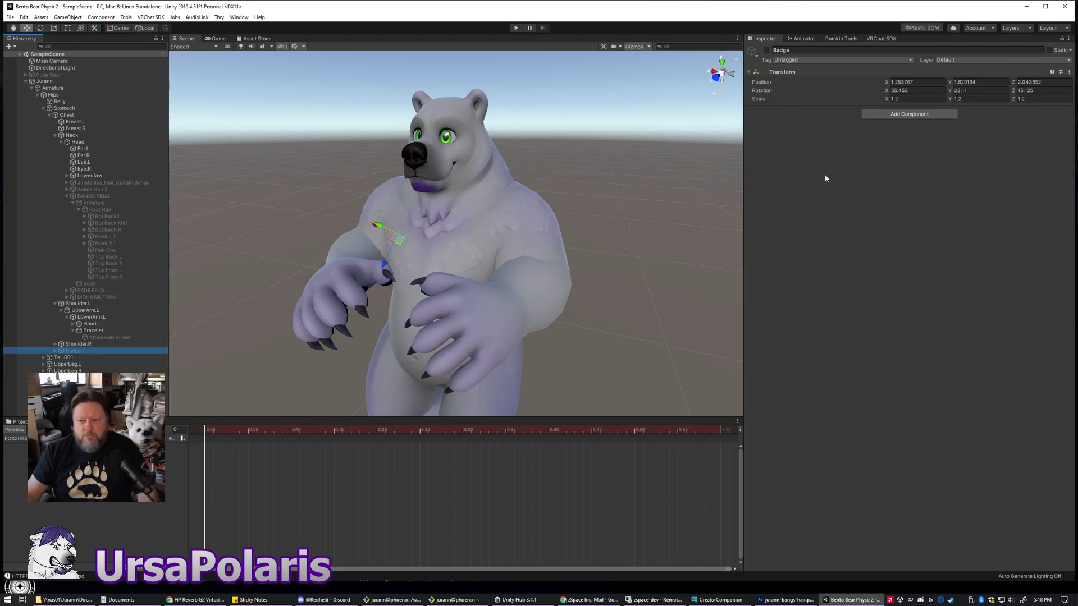
left_click(766, 50)
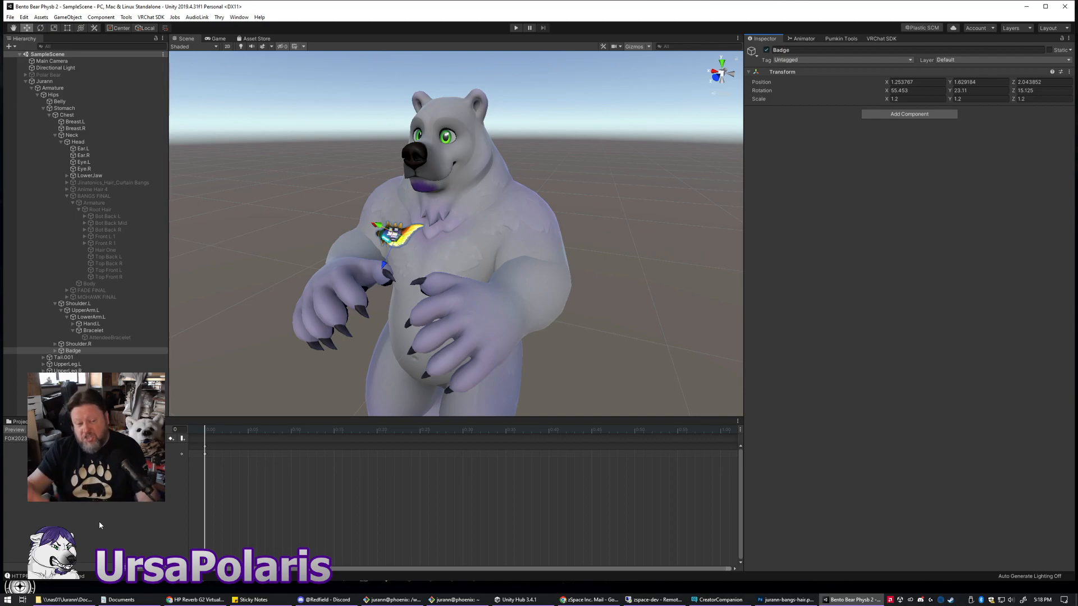
key("alt+shift+a")
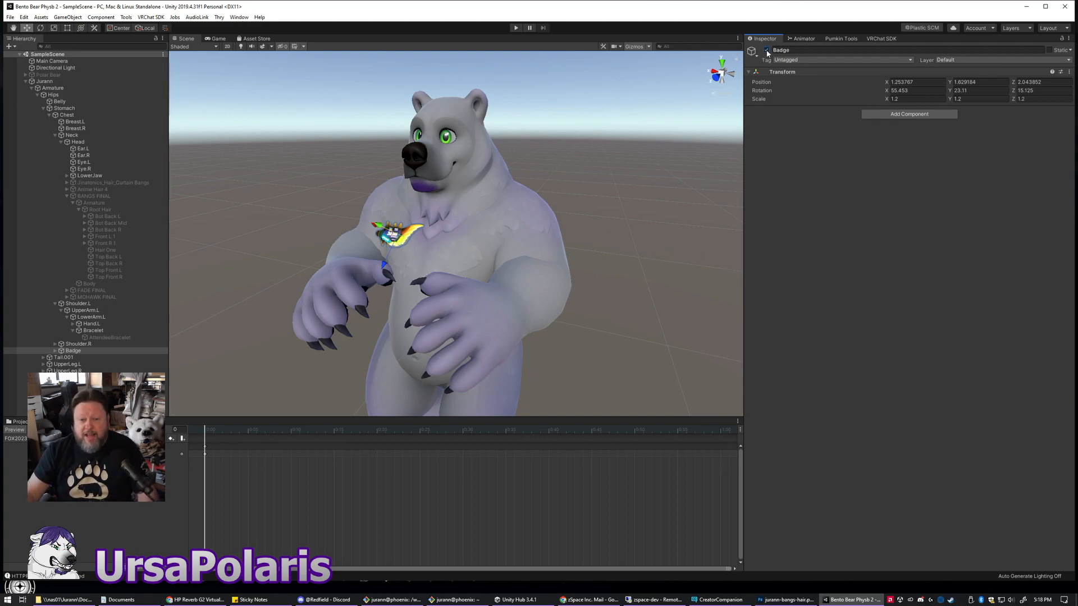
middle_click_drag(548, 288, 551, 299)
left_click(102, 526)
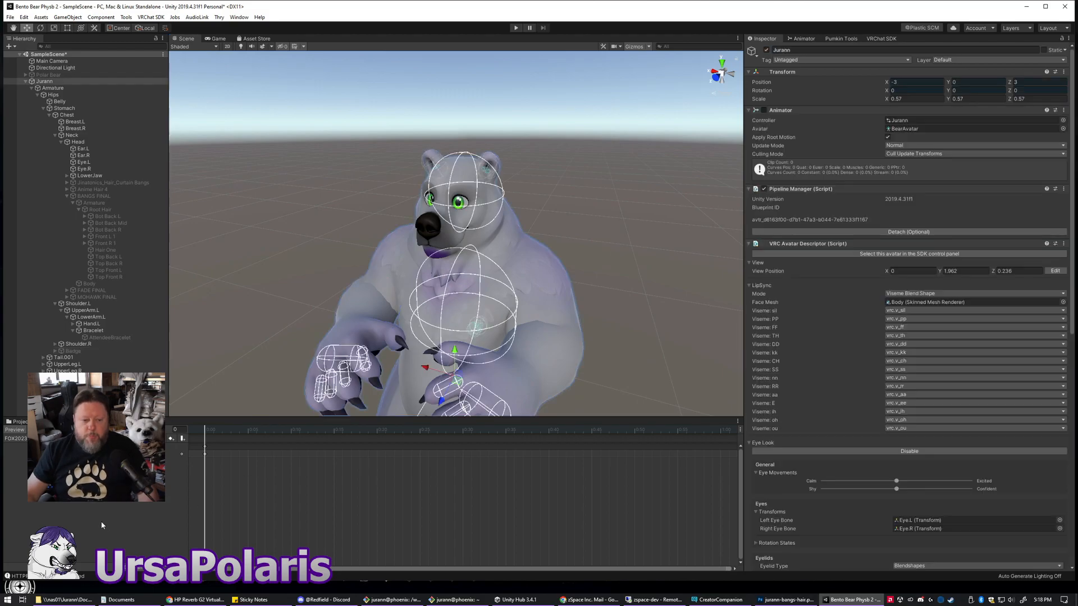
- Turn off Loop Time for the FOX2023BadgeOn clip in the Menus folder
left_click(20, 422)
left_click(393, 477)
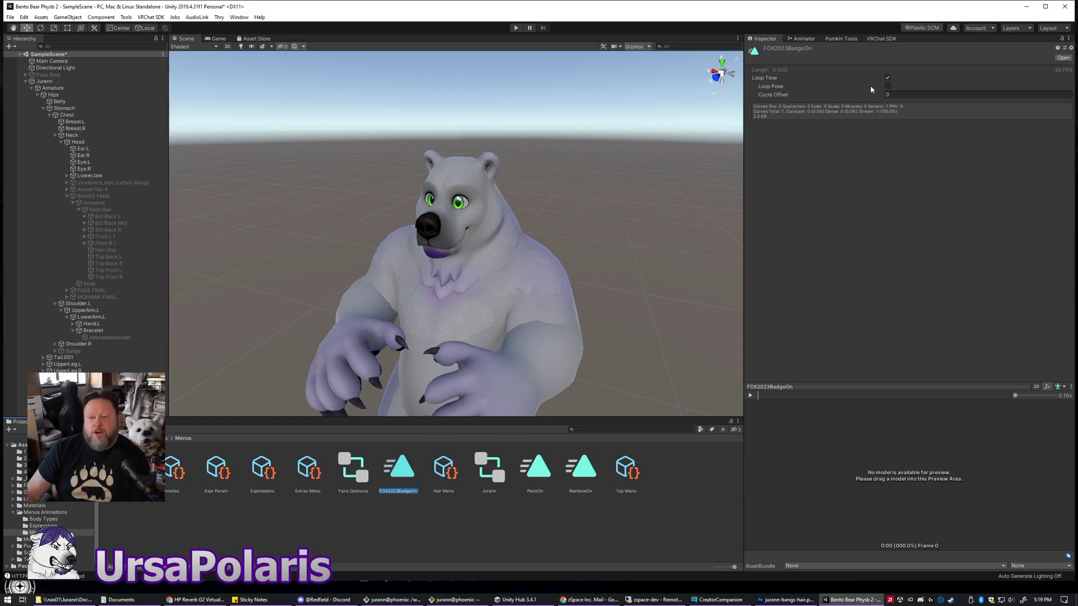
left_click(888, 78)
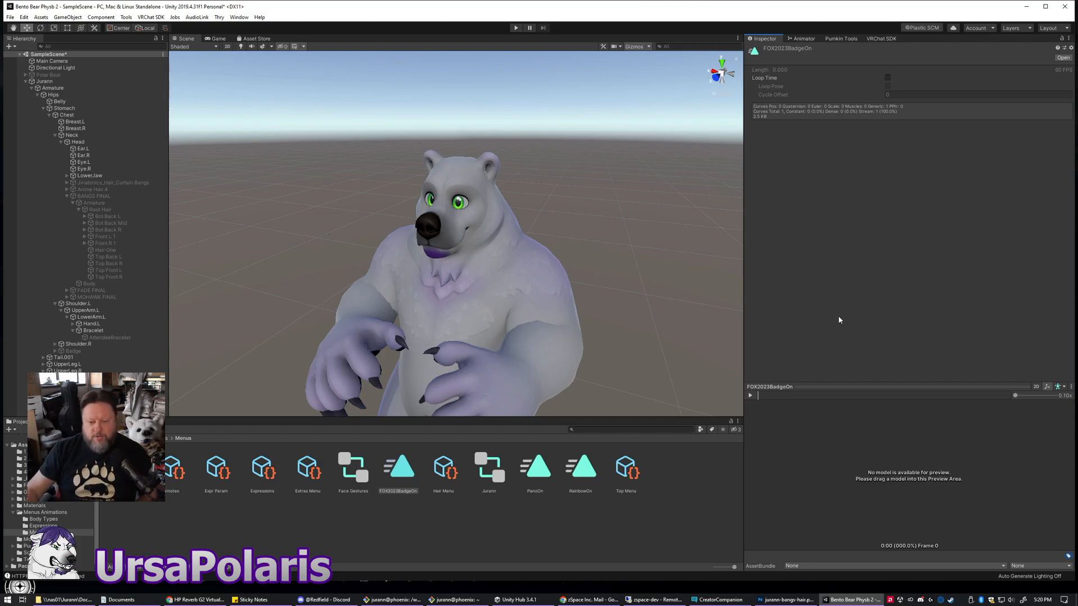
left_click(541, 467)
left_click(398, 469)
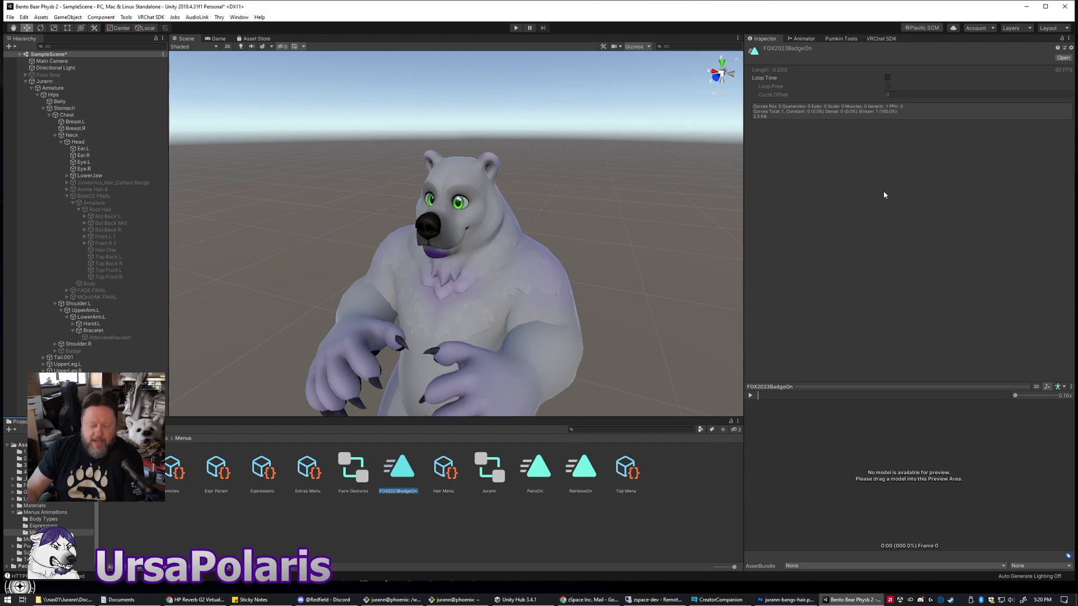
left_click(818, 259)
left_click(622, 527)
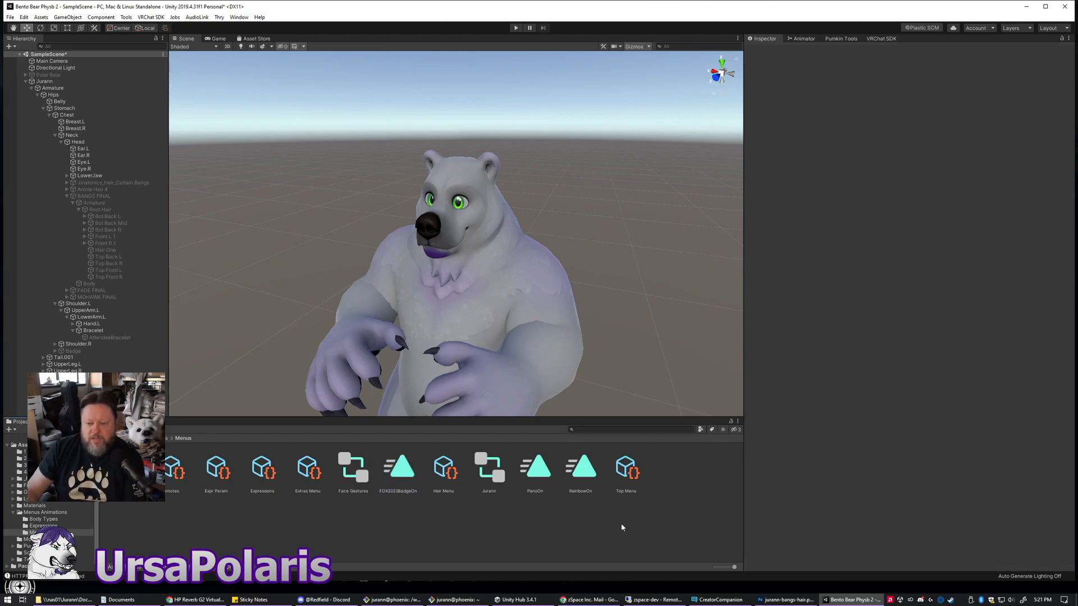
- Select the FOX2023BadgeOn clip and load the avatar's root object as its preview model
left_click(395, 476)
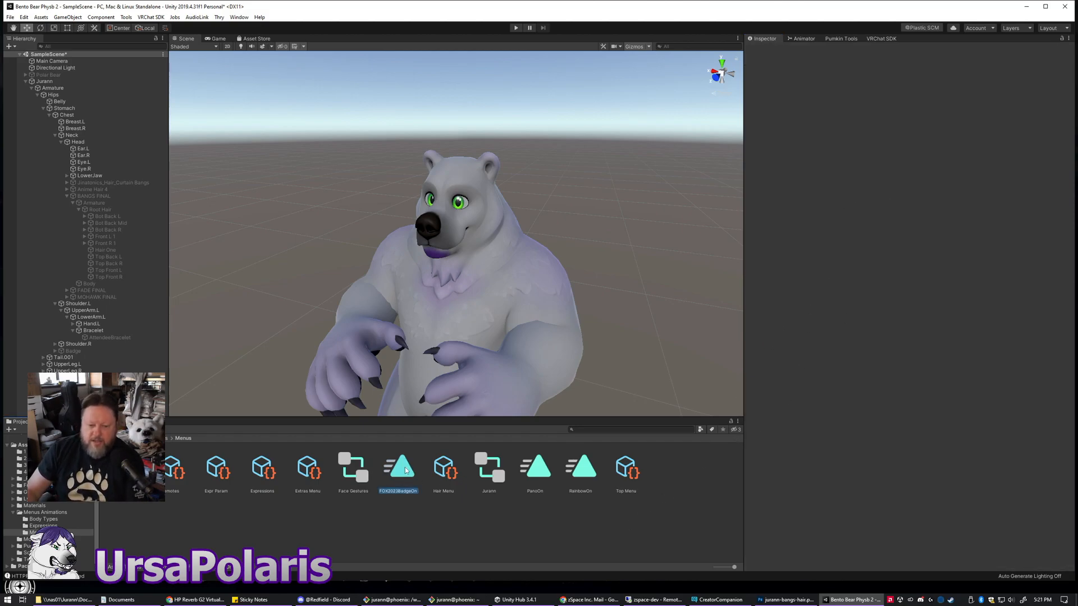
left_click(610, 513)
left_click(402, 475)
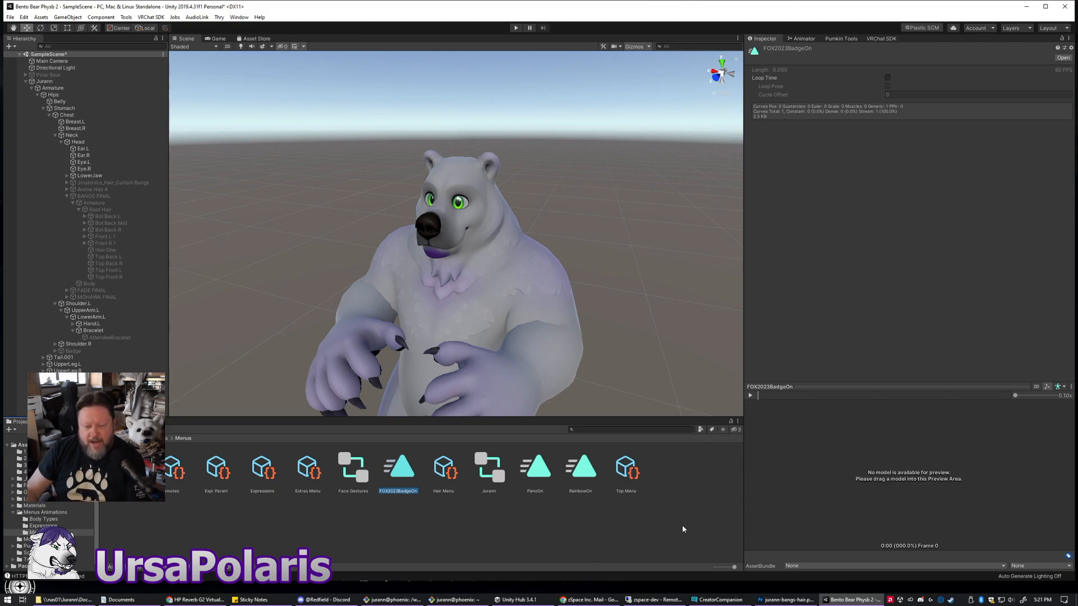
left_click_drag(42, 84, 900, 477)
scroll(927, 438, "up", 5)
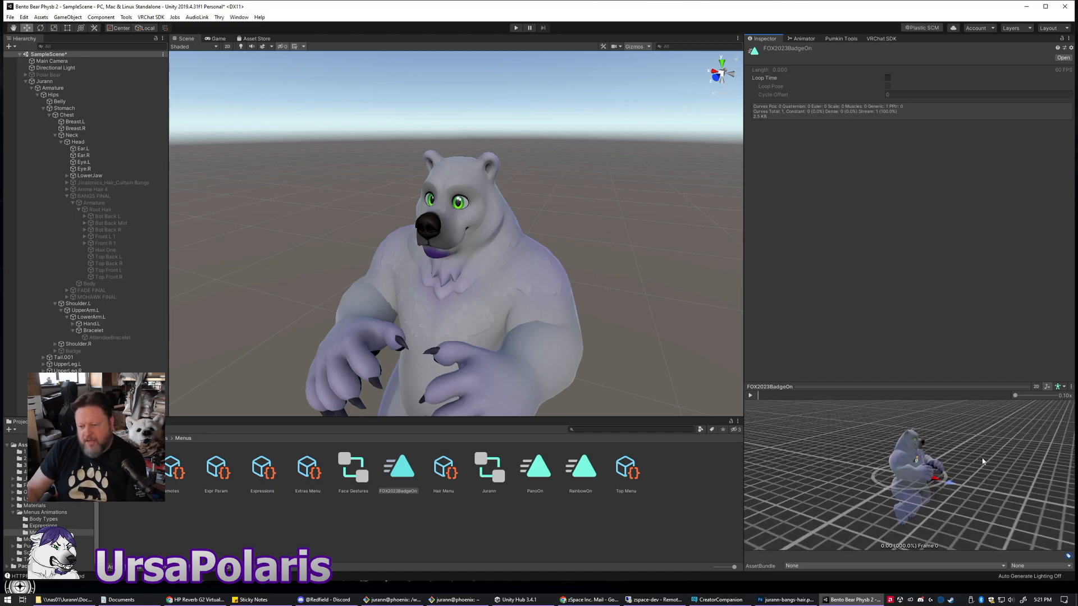
- Play the FOX2023BadgeOn clip in the preview to check the badge on the avatar's chest, and deselect the clip
left_click(750, 395)
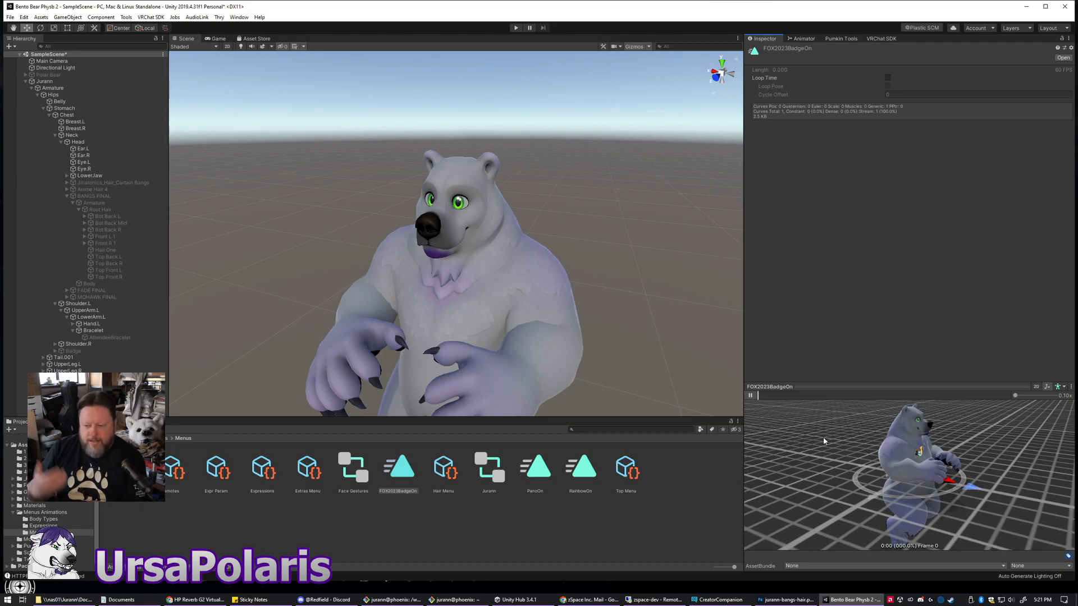
middle_click_drag(891, 476, 843, 473)
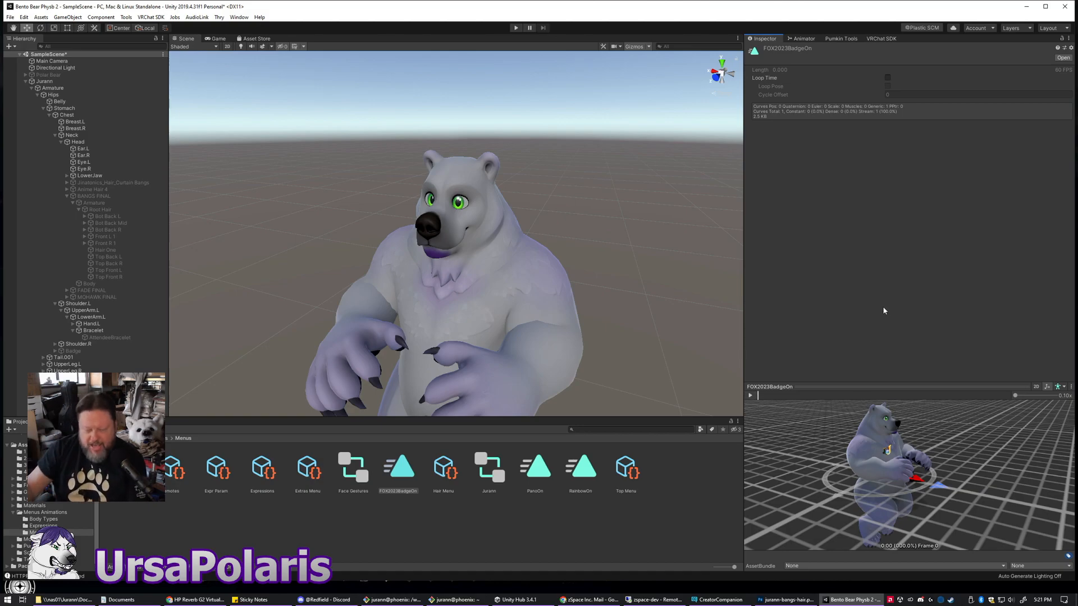
mouse_move(918, 463)
middle_mouse_down()
mouse_move(912, 470)
mouse_move(935, 467)
middle_mouse_up()
left_click(750, 395)
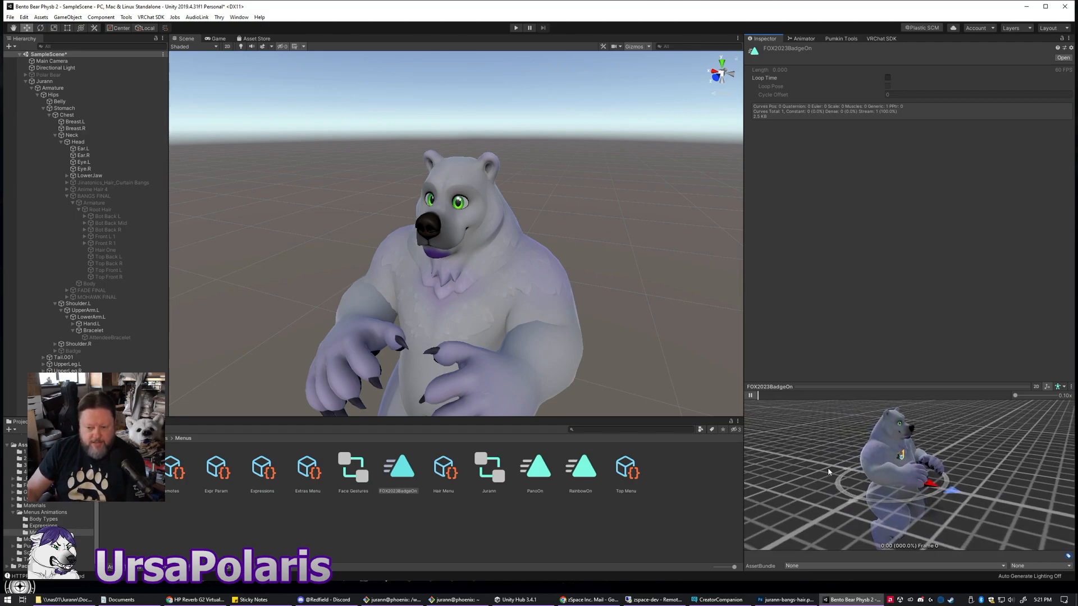
left_click(750, 396)
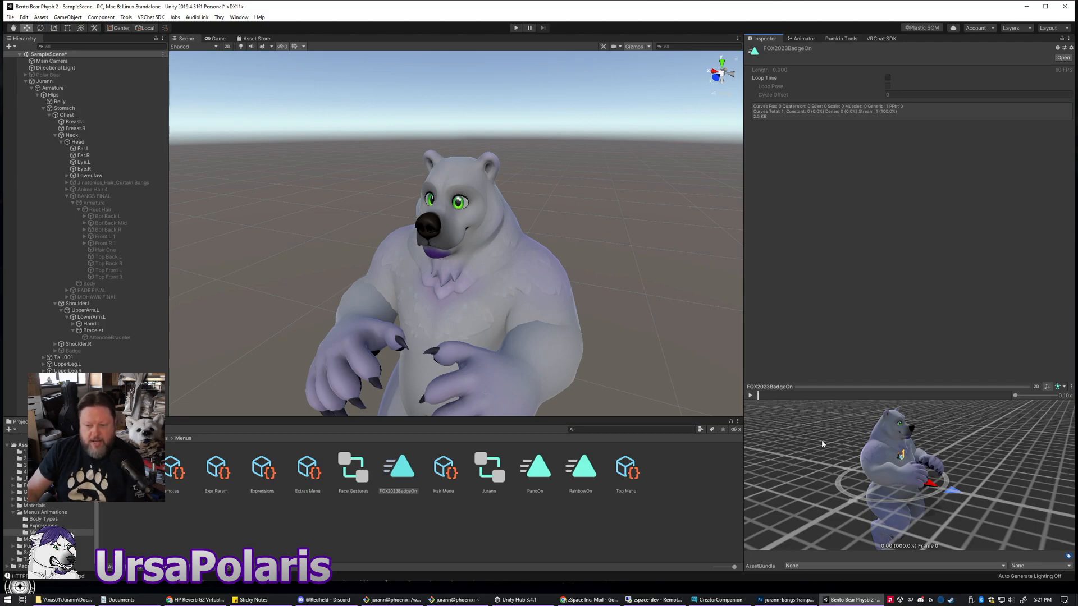
middle_click_drag(525, 285, 582, 224)
left_click(750, 396)
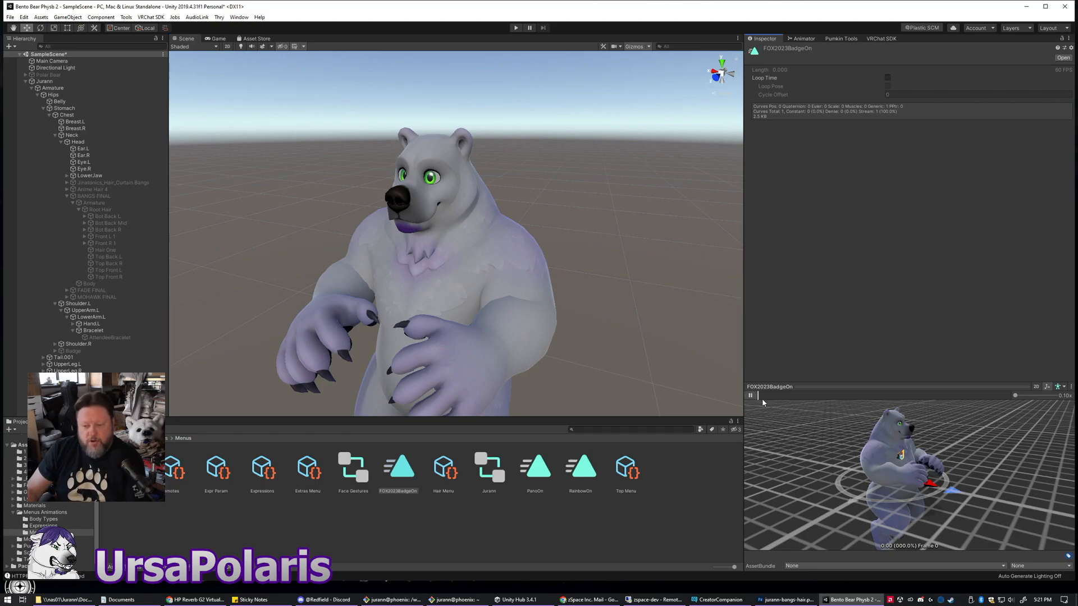
left_click(750, 396)
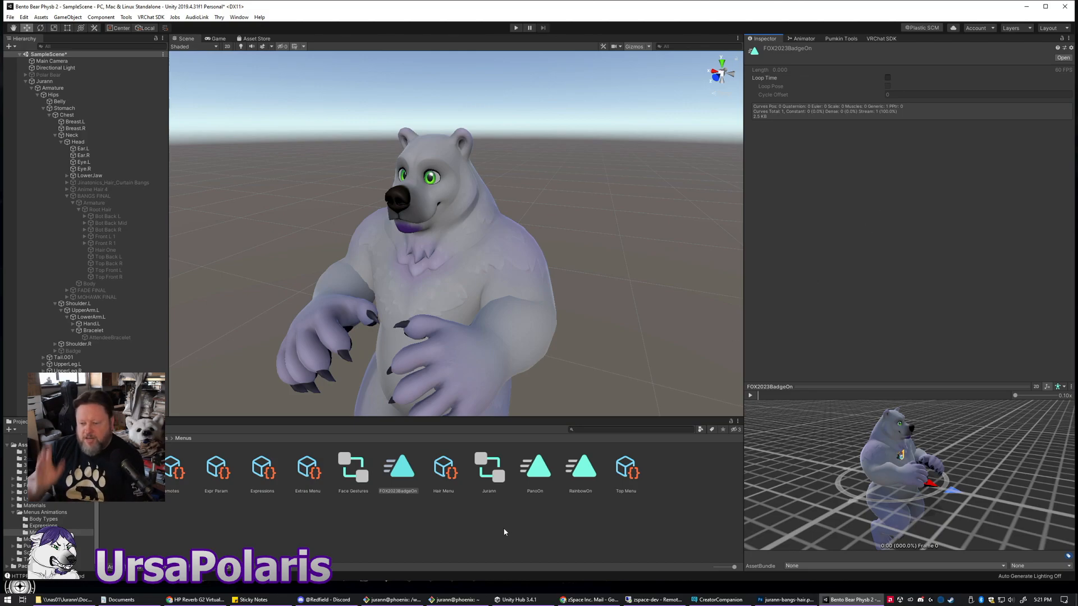
left_click(564, 521)
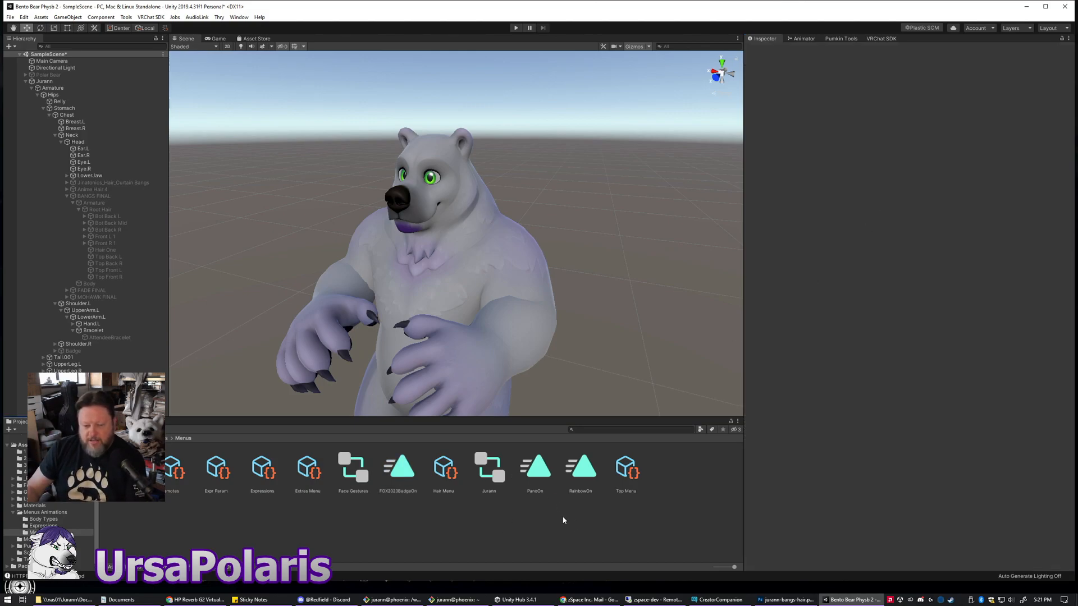
left_click(503, 515)
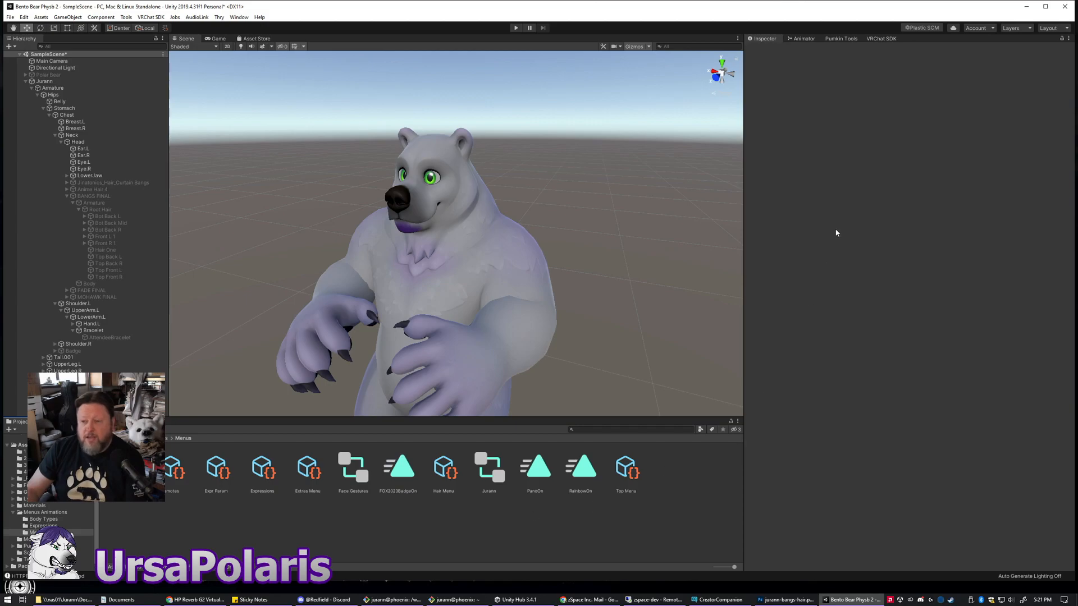
- Open the controller named after the avatar in the Animator and move its default state clear of the Any State node
left_click(802, 38)
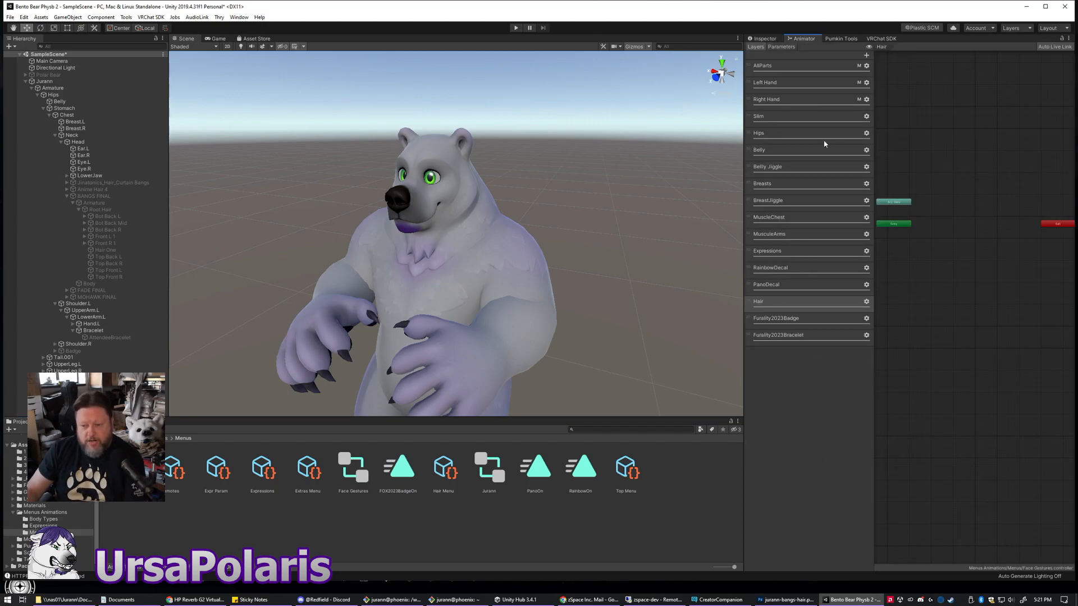
left_click(490, 476)
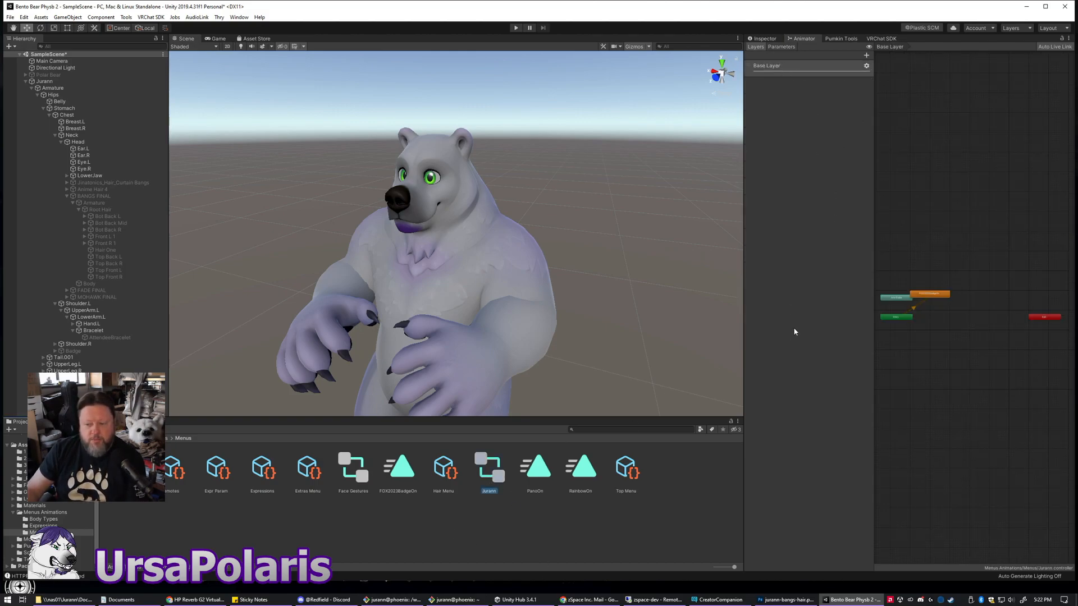
left_click_drag(915, 297, 942, 283)
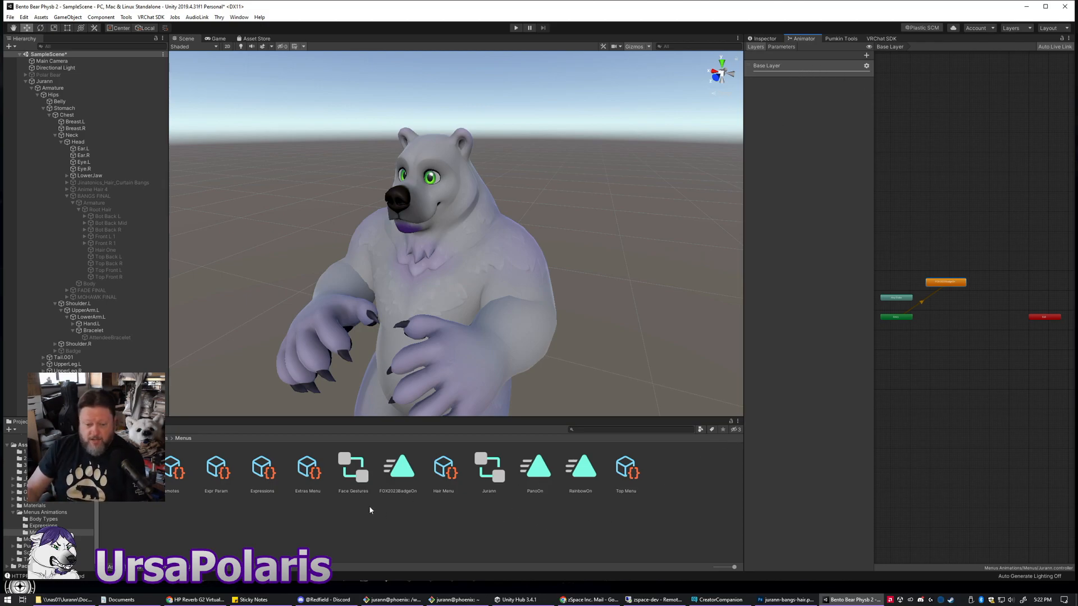
- Add the FOX2023BadgeOn clip as a state in the Furality2023Badge layer of the Face Gestures controller
left_click(354, 474)
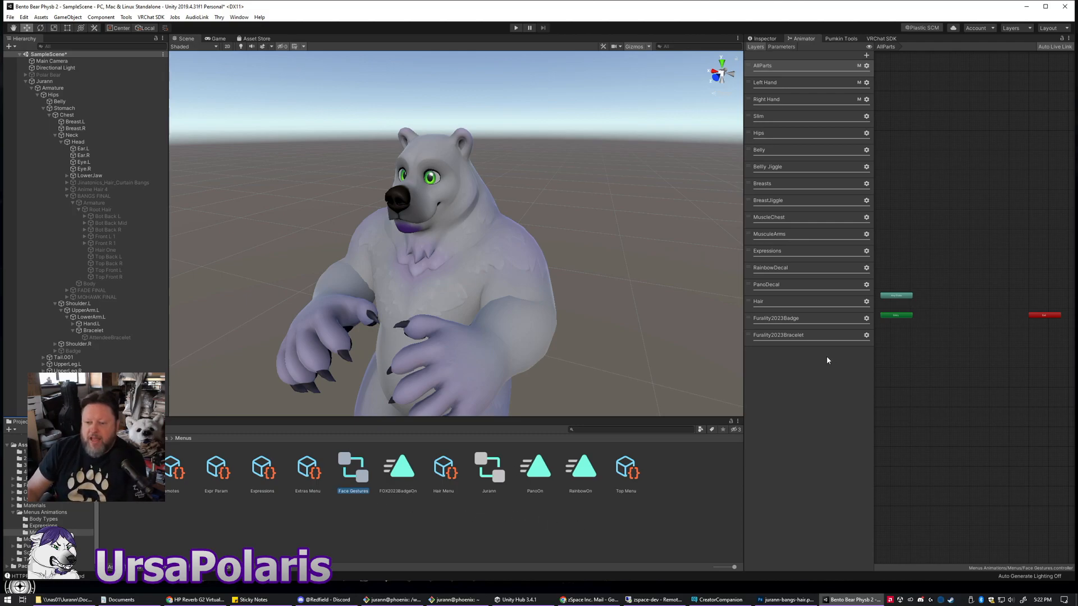
left_click(804, 321)
left_click(942, 338)
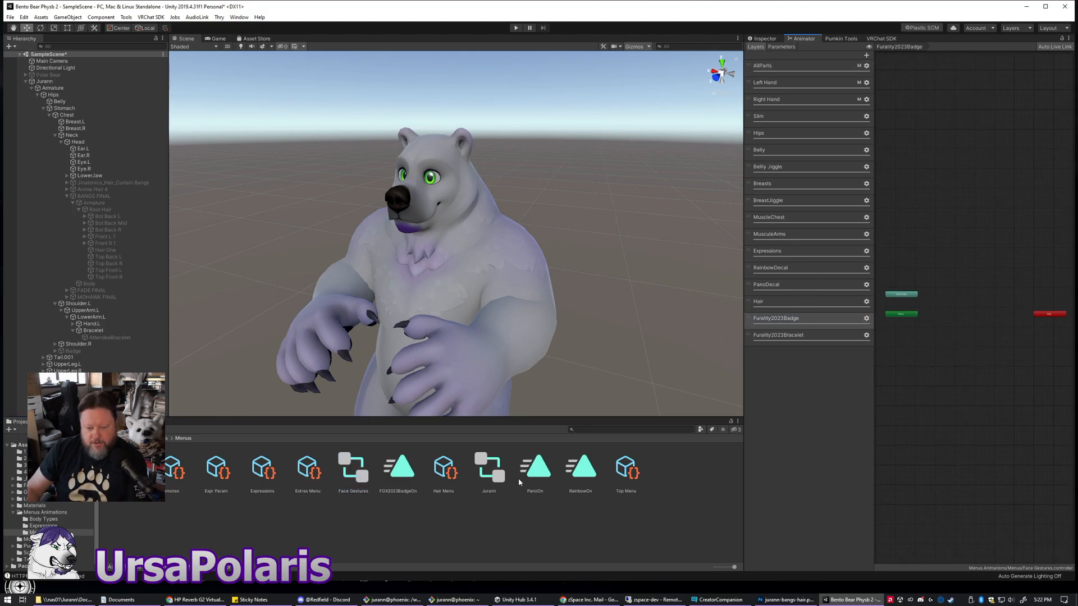
left_click_drag(400, 467, 983, 339)
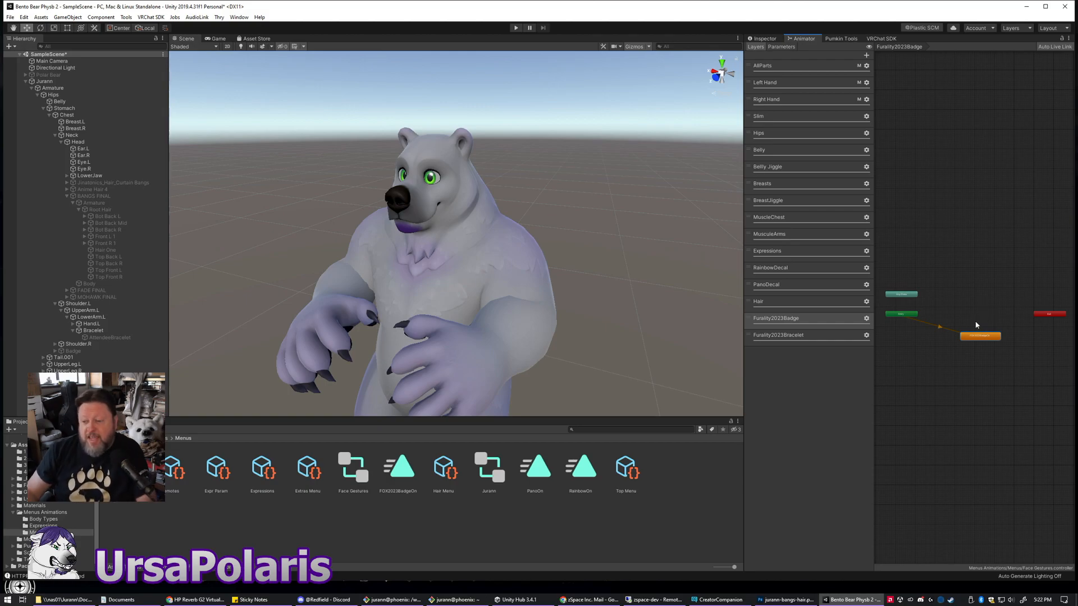
- Create an empty state above the FOX2023BadgeOn state in the Furality2023Badge layer
right_click(968, 315)
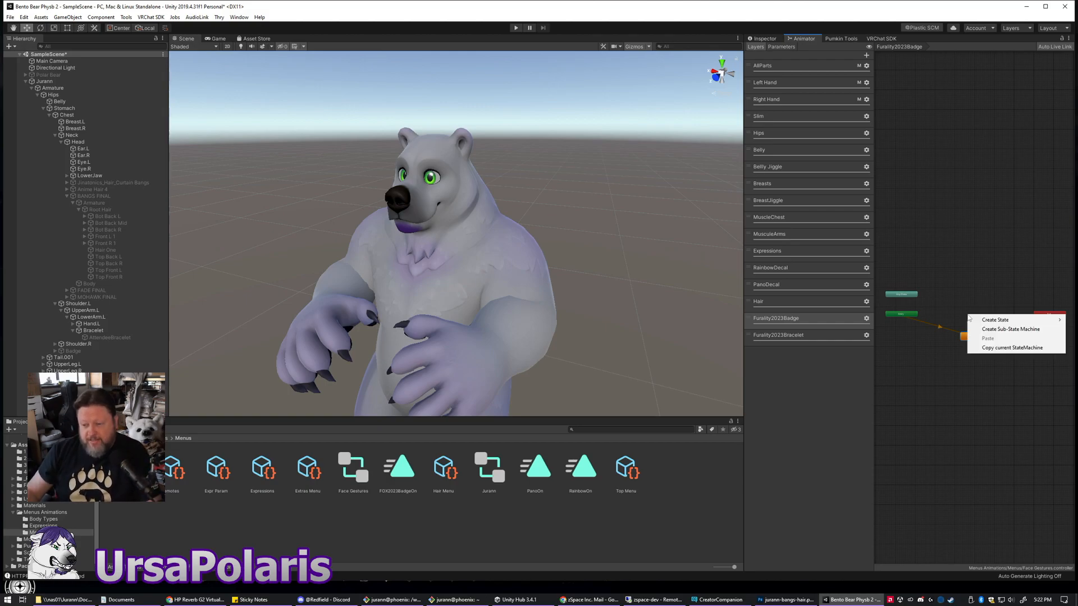
mouse_move(988, 319)
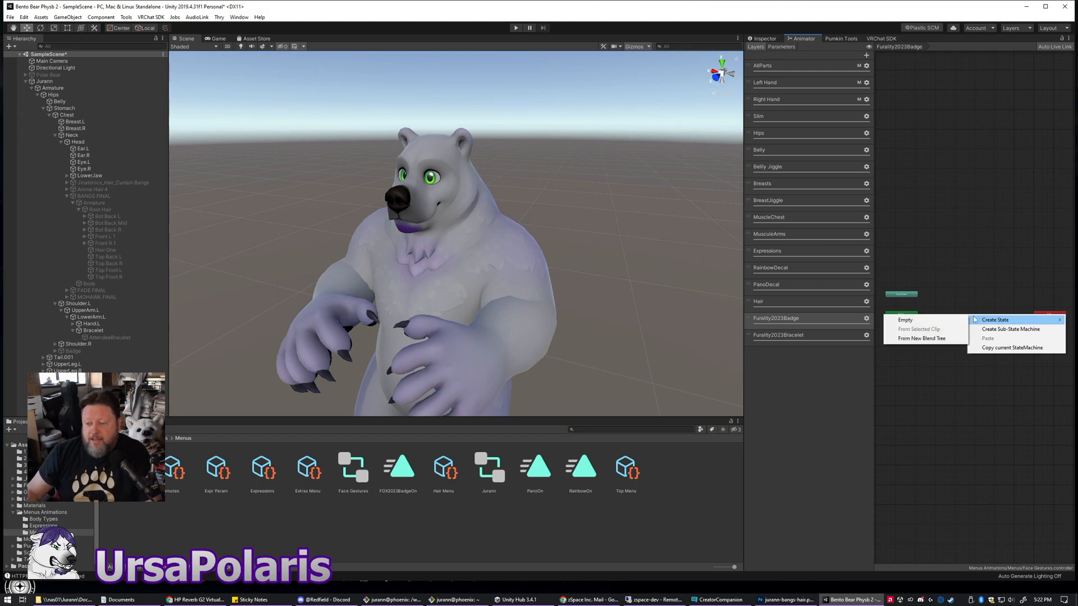
left_click(940, 324)
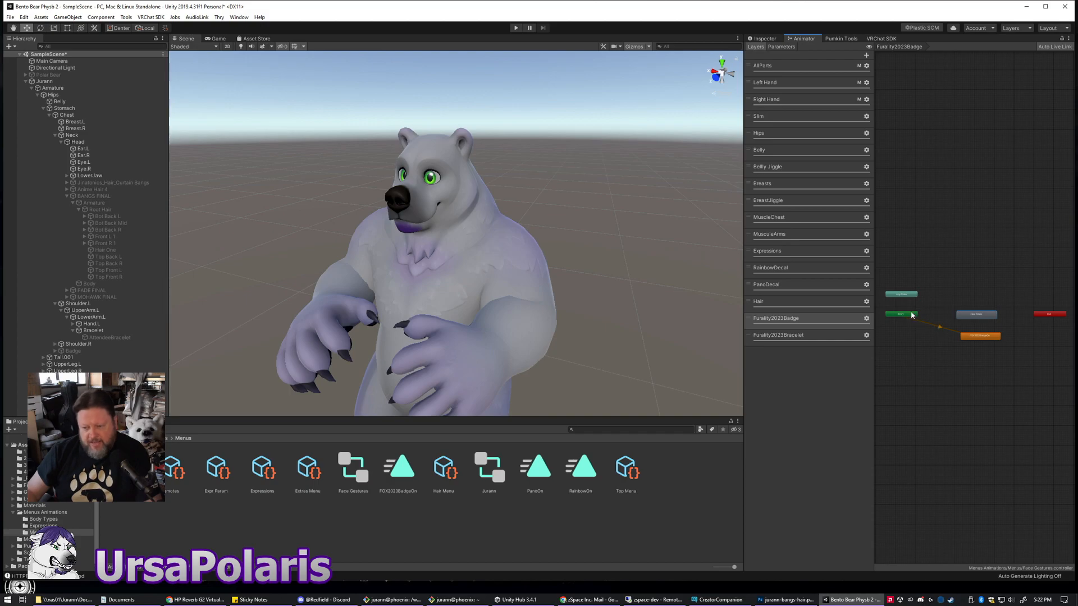
- Make the empty New State the default state of the Furality2023Badge layer
scroll(941, 324, "up", 5)
mouse_move(963, 359)
middle_mouse_down()
mouse_move(1014, 360)
mouse_move(958, 355)
middle_mouse_up()
scroll(1014, 359, "down", 3)
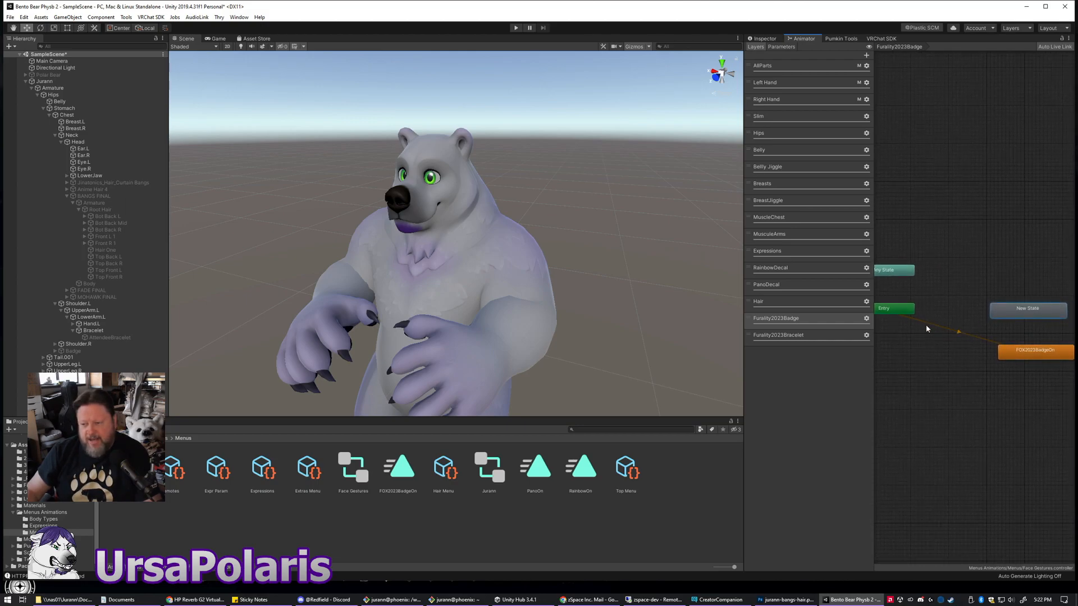
right_click(1020, 312)
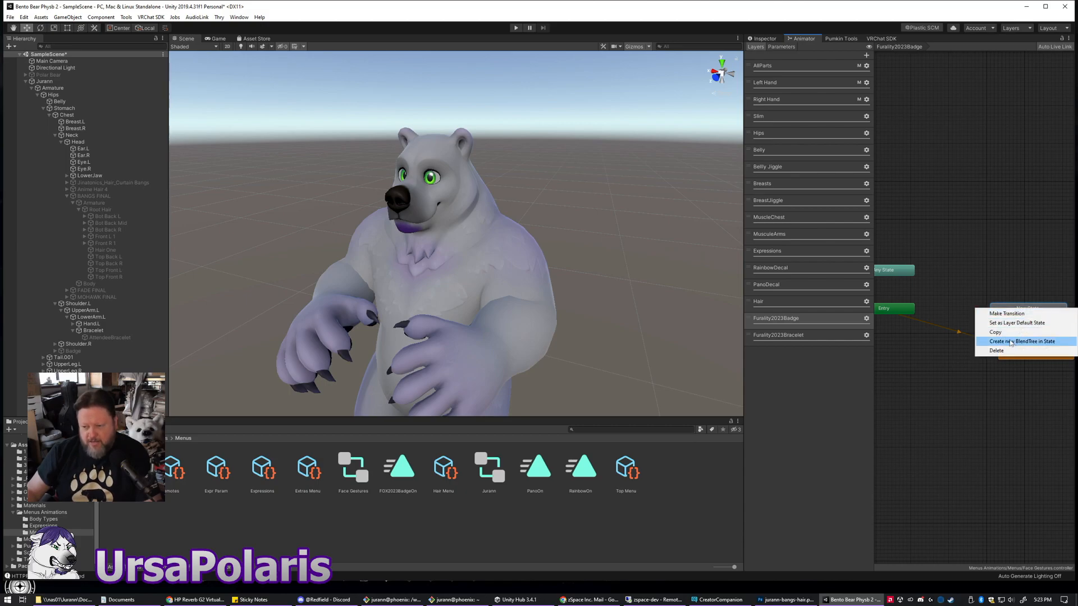
left_click(1015, 324)
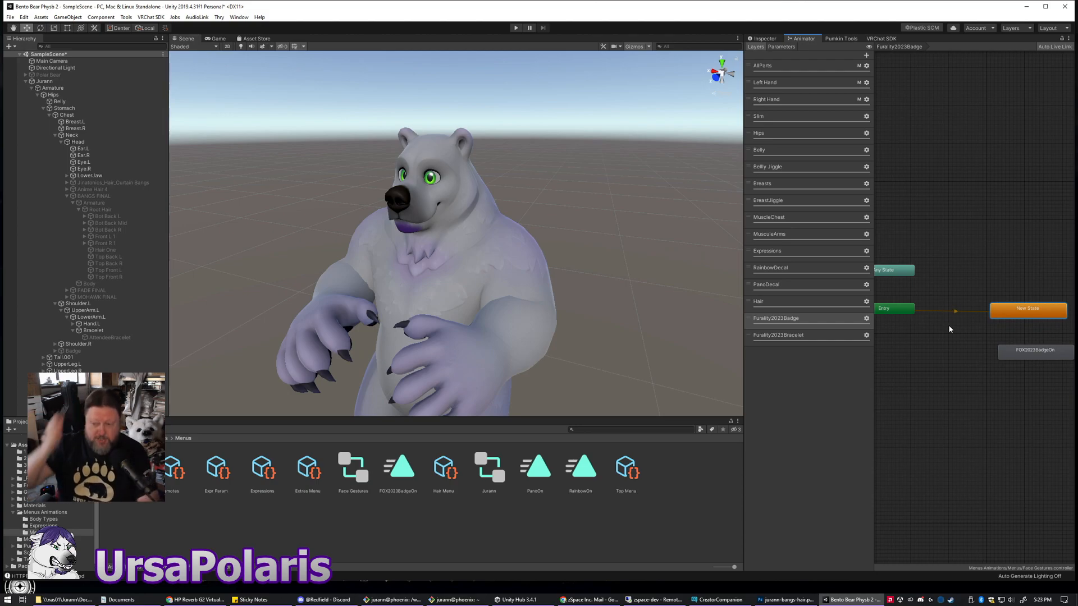
- Line up the FOX2023BadgeOn state directly beneath New State in the layer graph
mouse_move(945, 345)
middle_mouse_down()
mouse_move(969, 340)
mouse_move(938, 338)
middle_mouse_up()
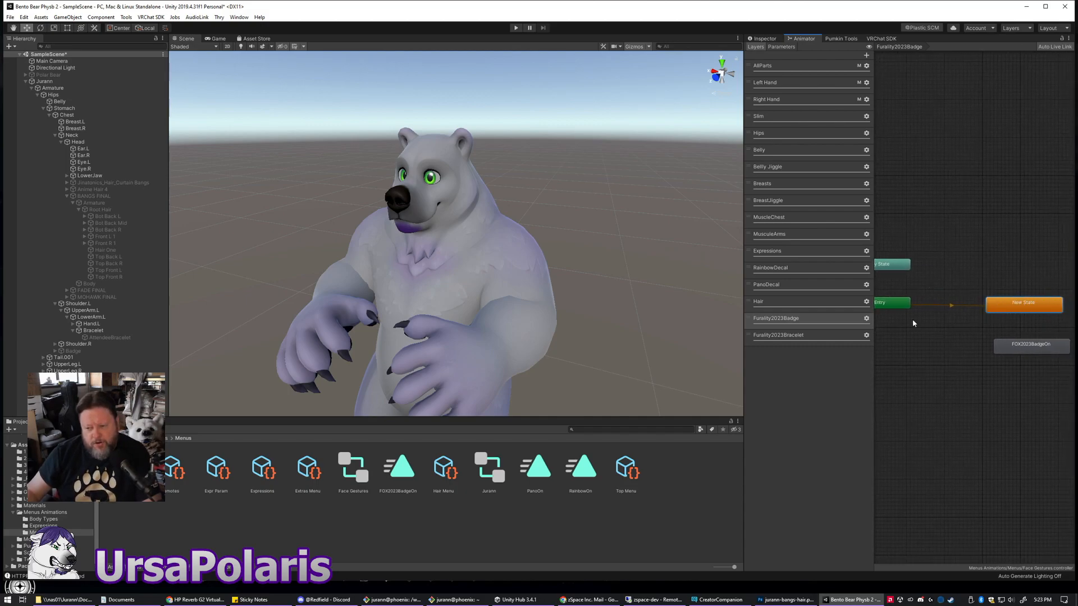
middle_click_drag(973, 340, 954, 334)
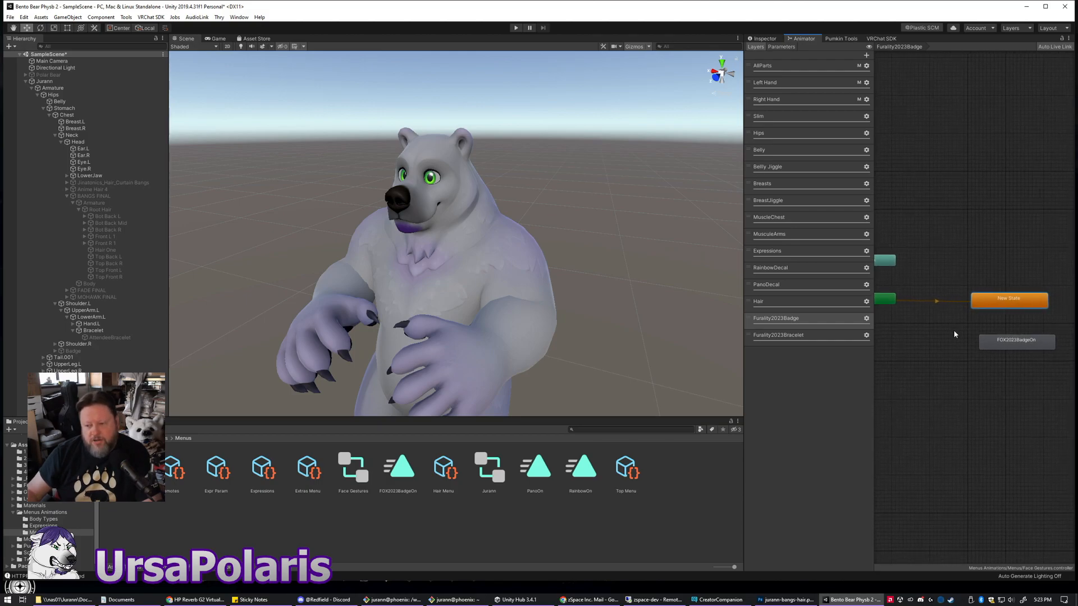
left_click_drag(1030, 347, 1021, 348)
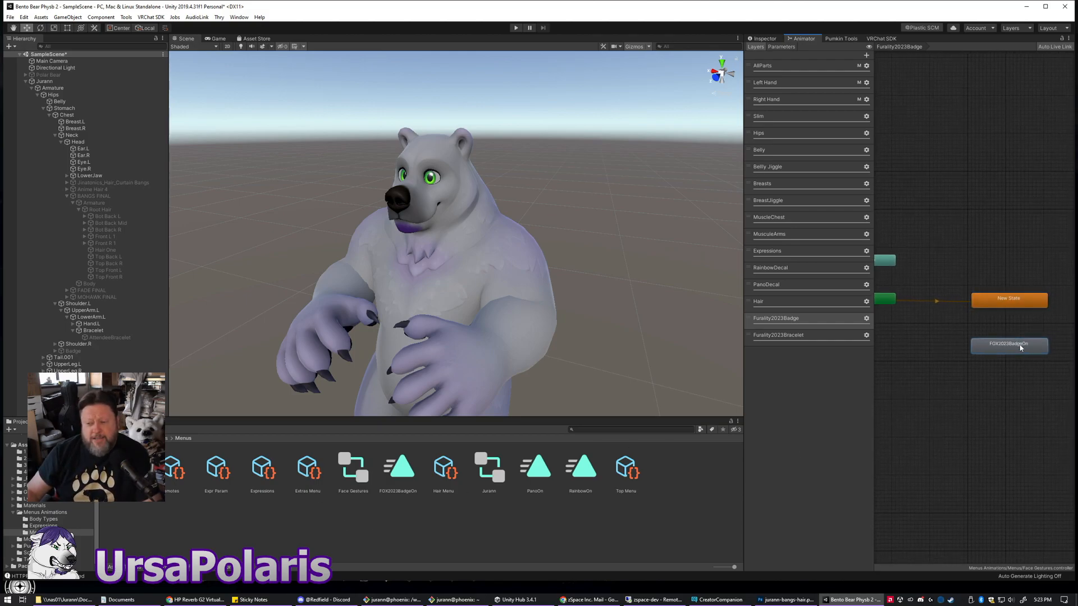
- Make a transition from New State to the FOX2023BadgeOn state
right_click(1004, 303)
left_click(912, 323)
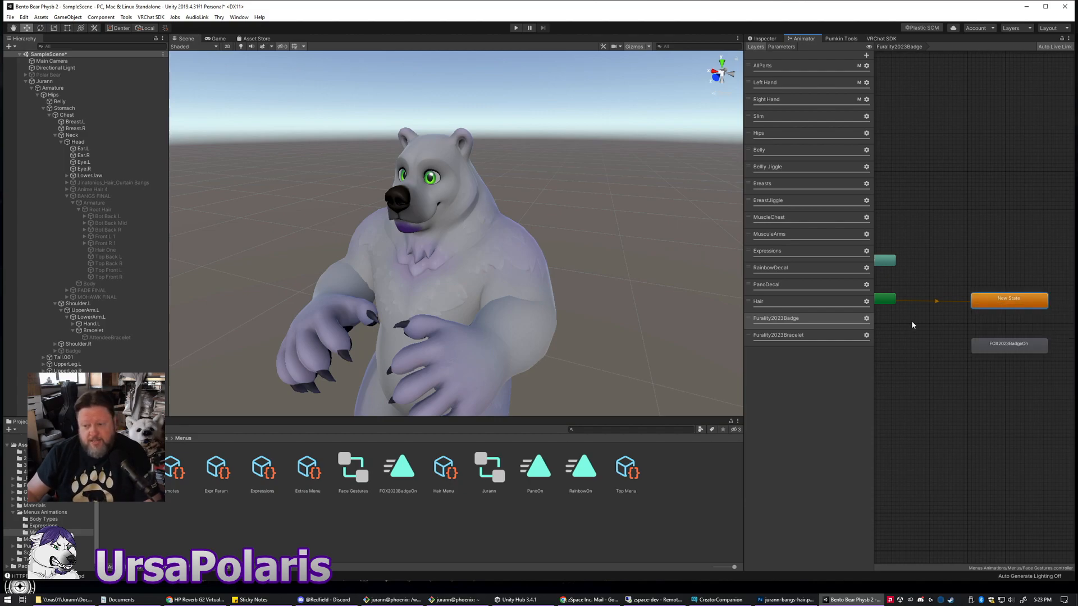
mouse_move(926, 336)
middle_mouse_down()
mouse_move(966, 336)
mouse_move(917, 320)
middle_mouse_up()
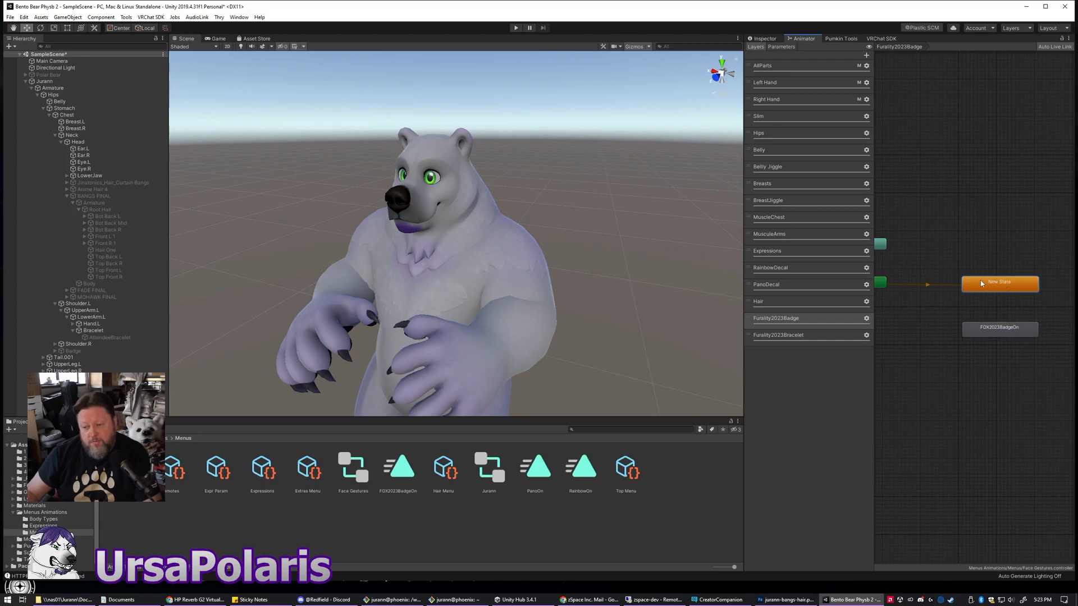
left_click(992, 334)
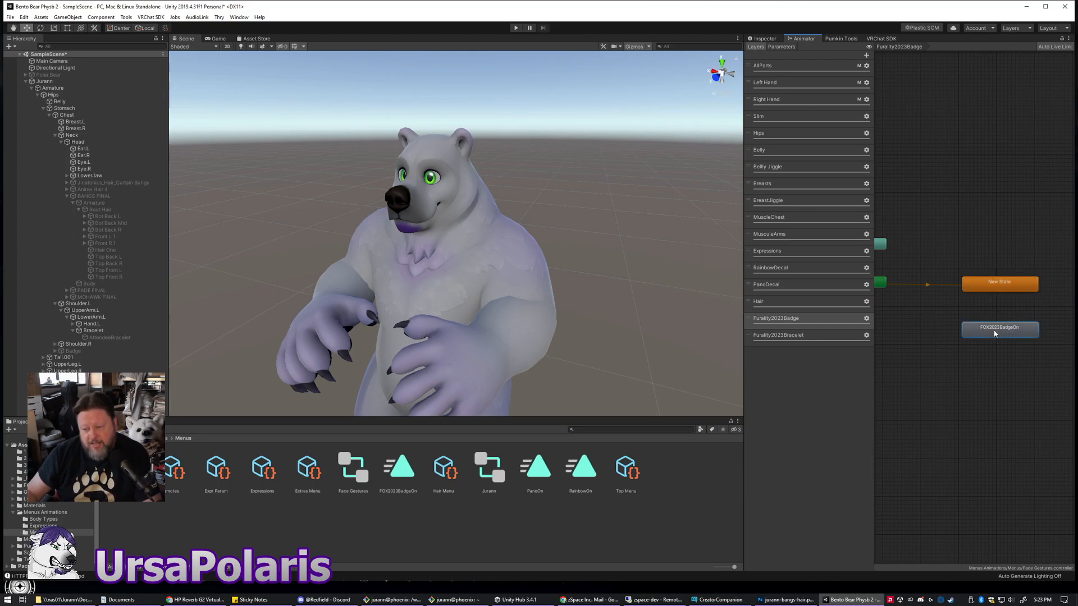
left_click(1011, 284)
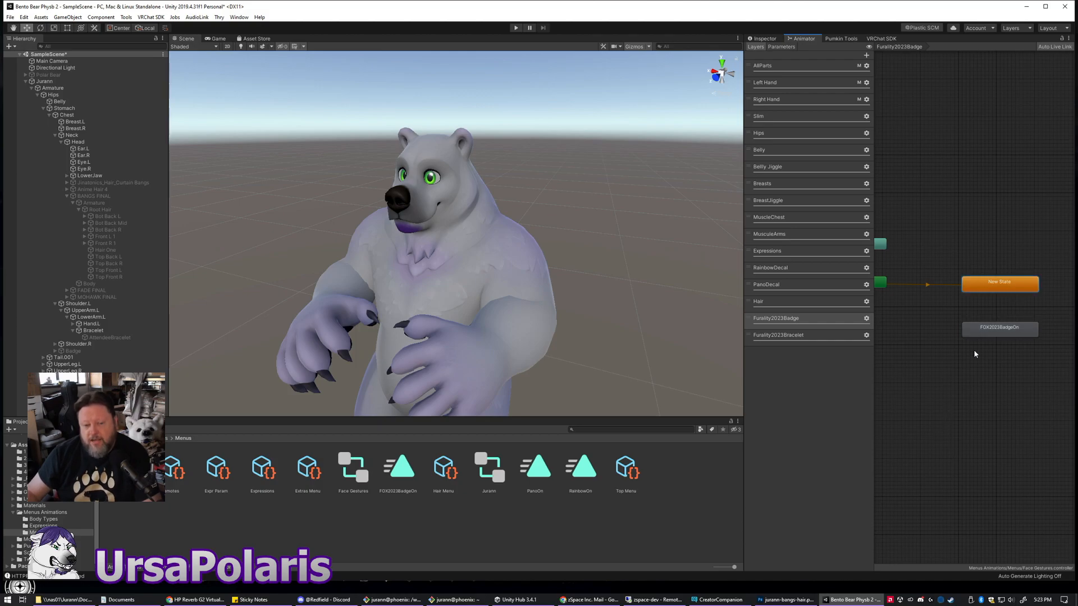
right_click(981, 286)
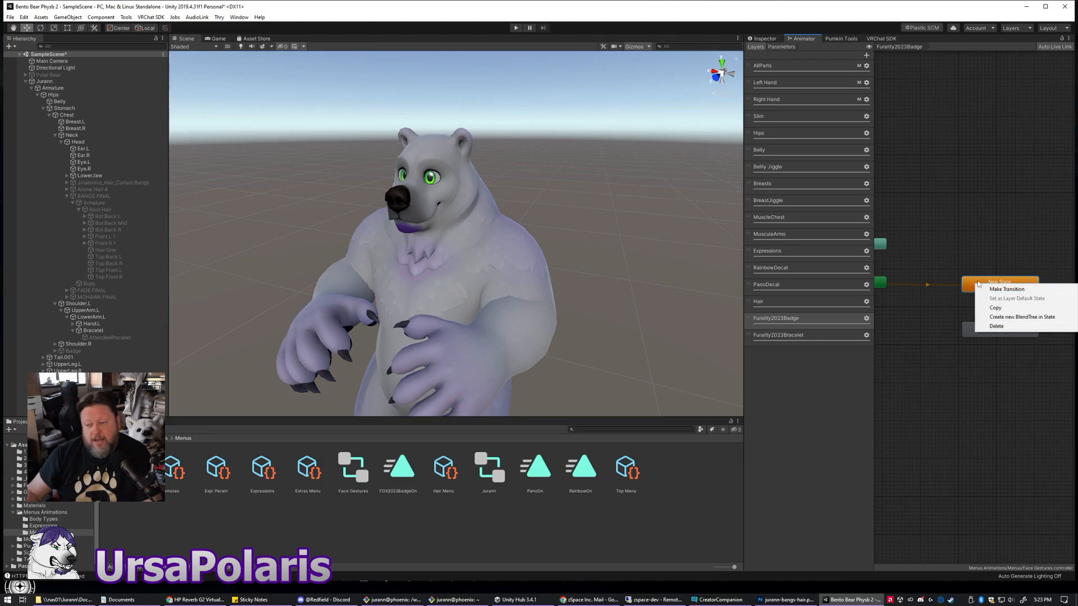
left_click(990, 290)
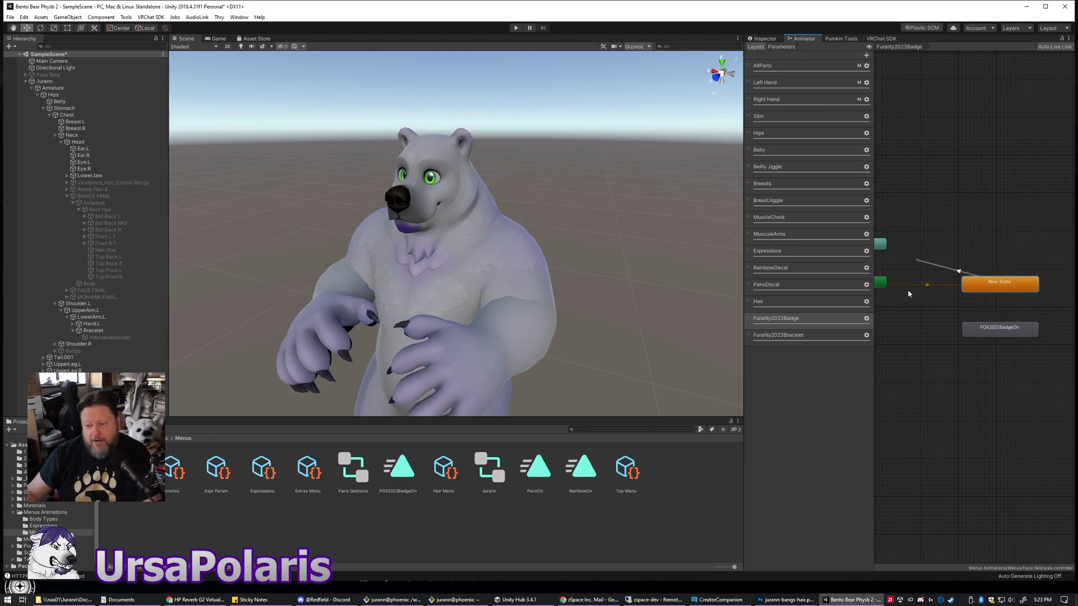
left_click(1009, 330)
- Make a return transition from the FOX2023BadgeOn state to New State
middle_click_drag(1004, 361, 979, 360)
left_click(986, 330)
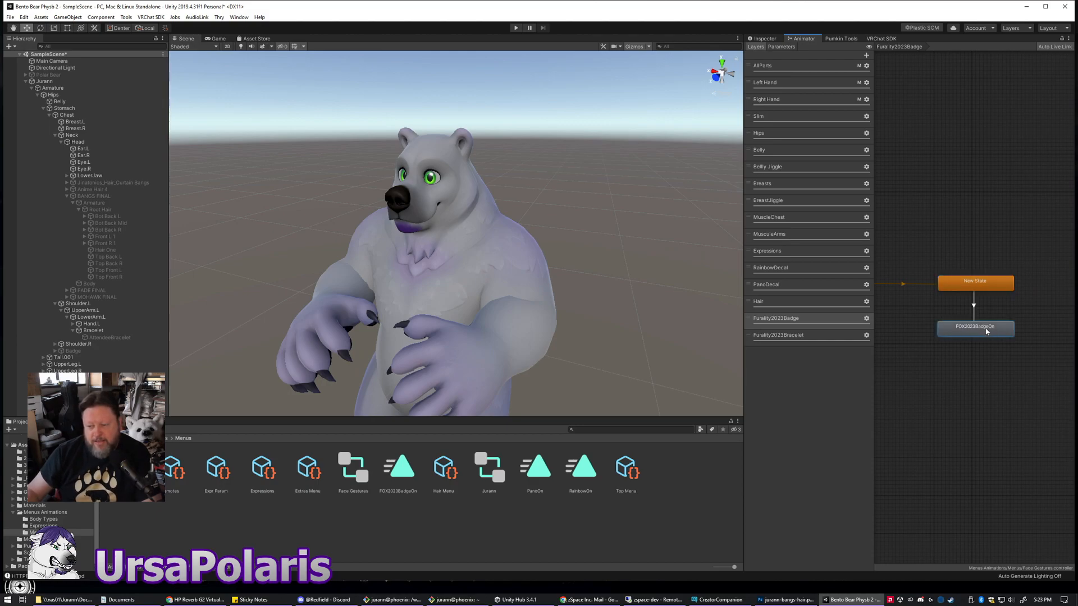
right_click(994, 329)
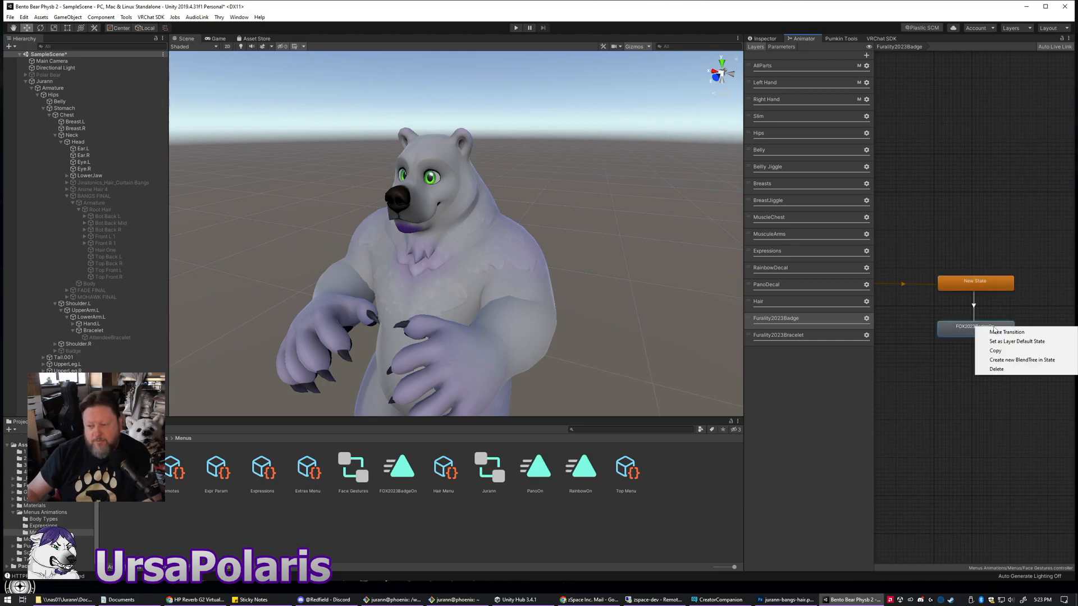
left_click(1026, 332)
left_click(987, 281)
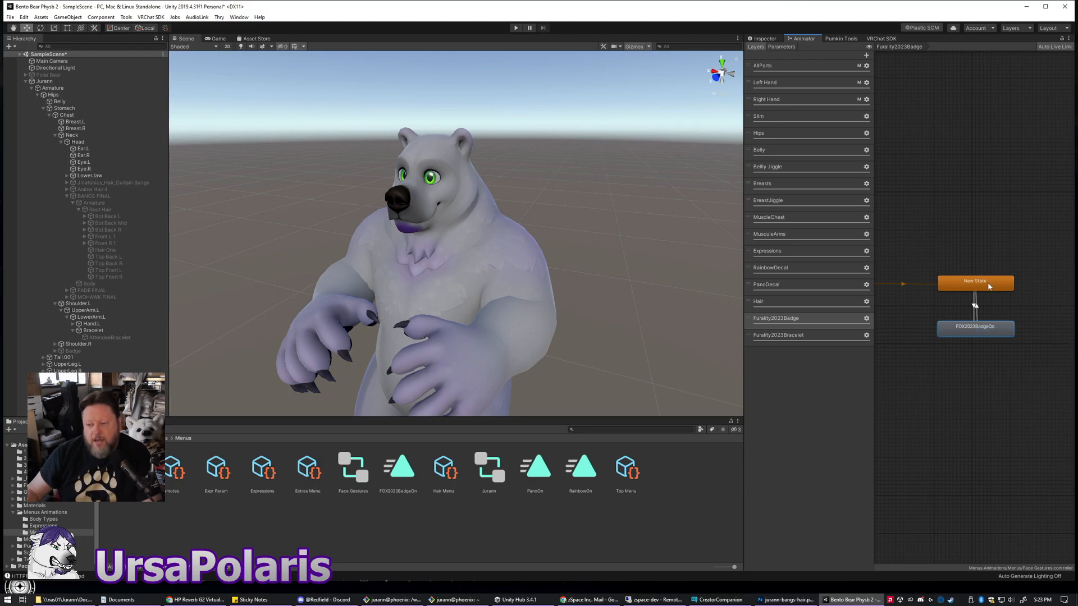
mouse_move(953, 397)
middle_mouse_down()
mouse_move(1043, 406)
mouse_move(943, 399)
middle_mouse_up()
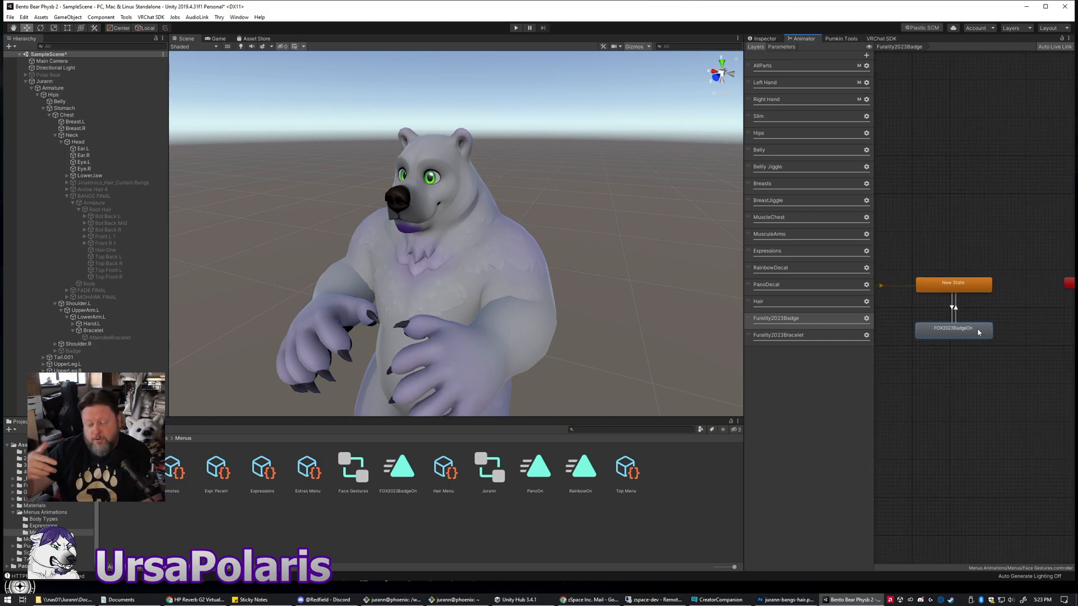
mouse_move(913, 357)
middle_mouse_down()
mouse_move(1019, 373)
mouse_move(929, 369)
middle_mouse_up()
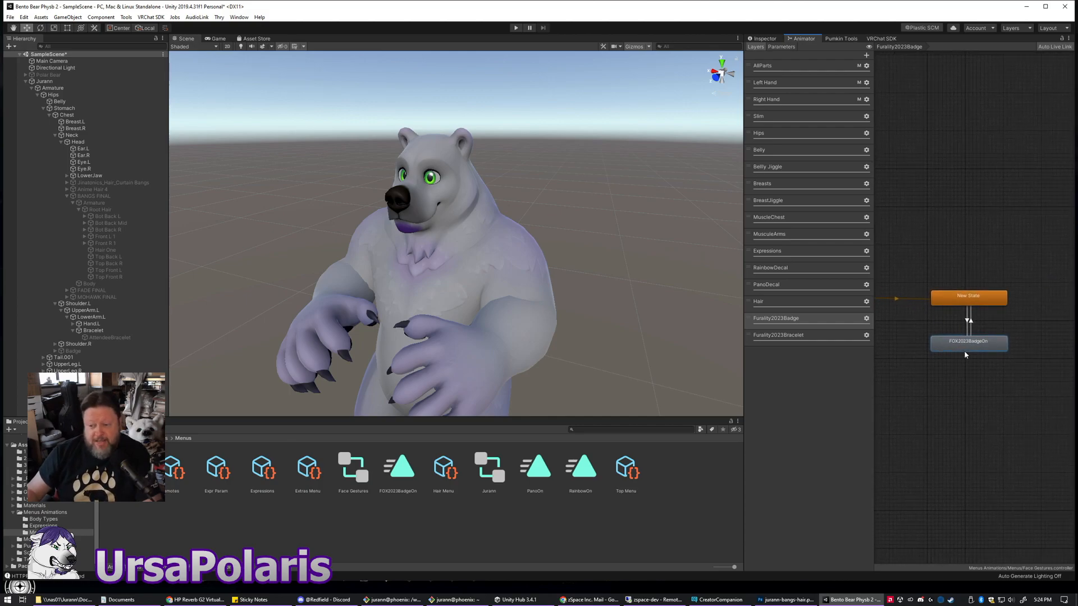
left_click(953, 316)
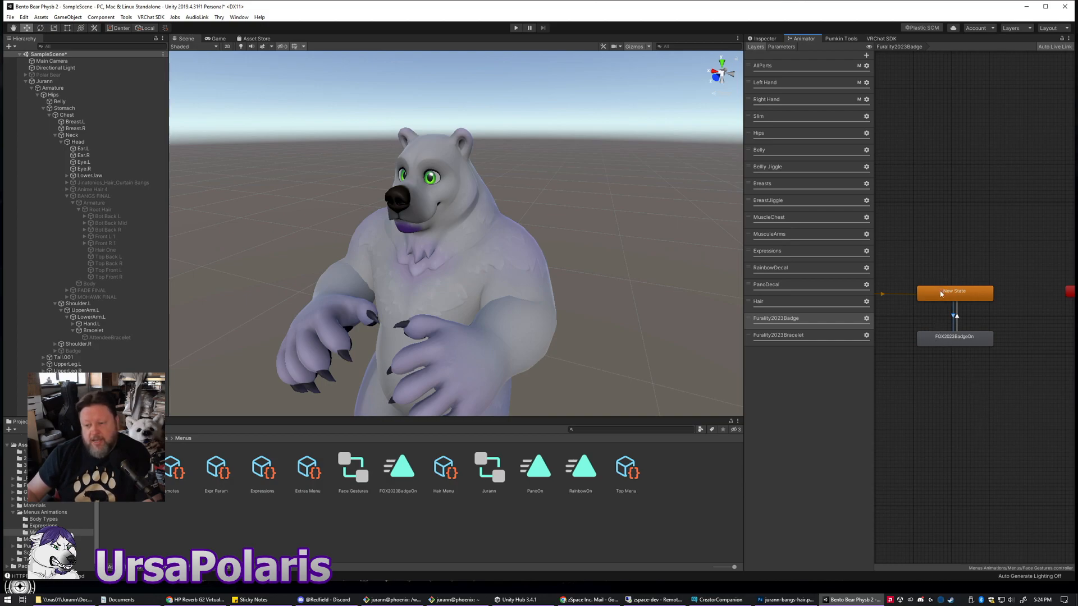
left_click(953, 294)
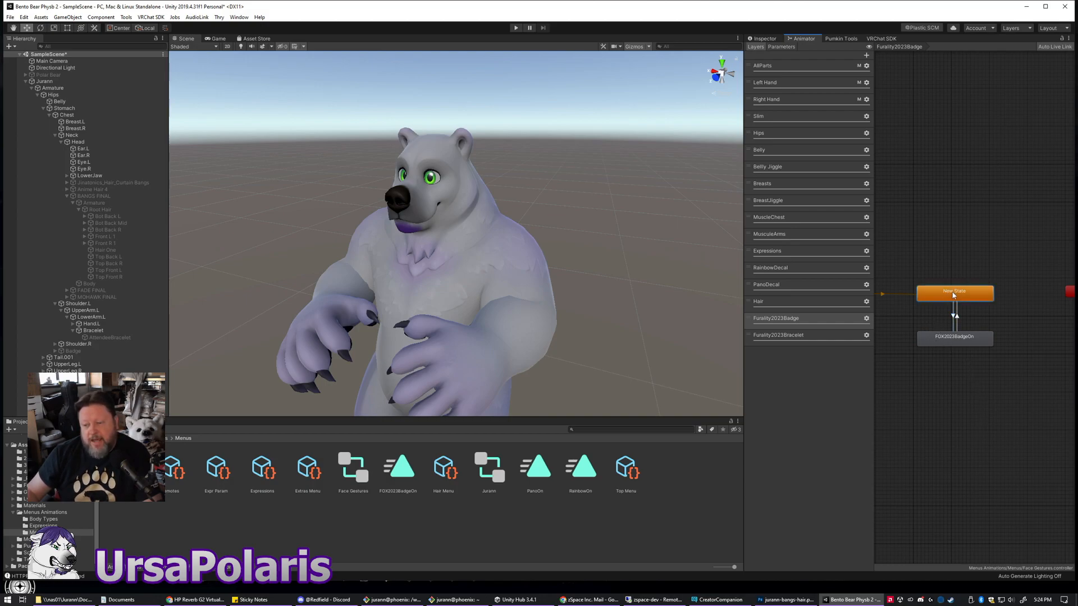
right_click(953, 294)
left_click(949, 294)
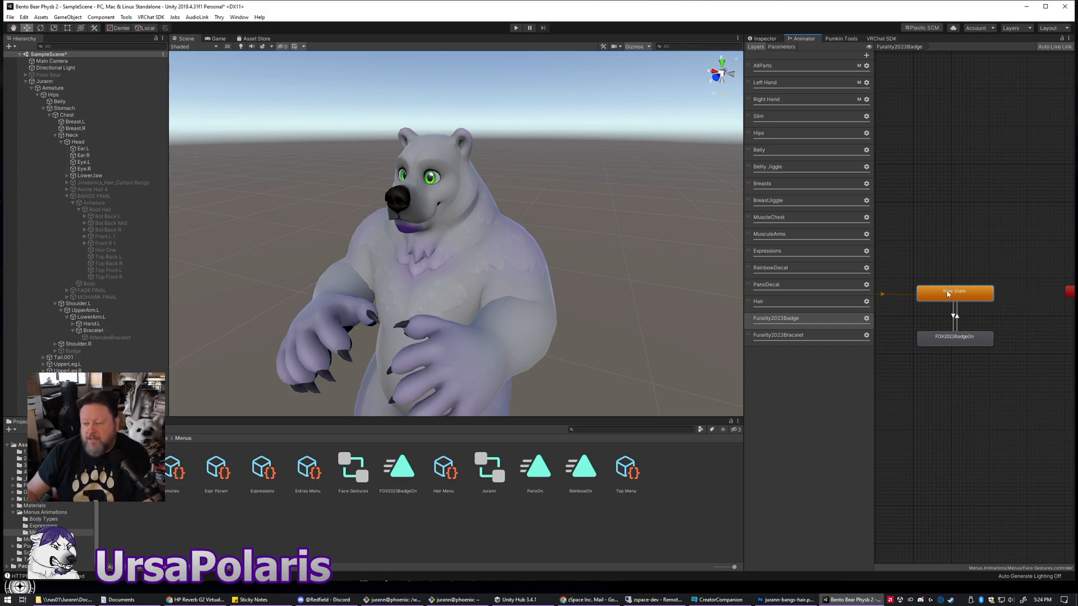
right_click(951, 292)
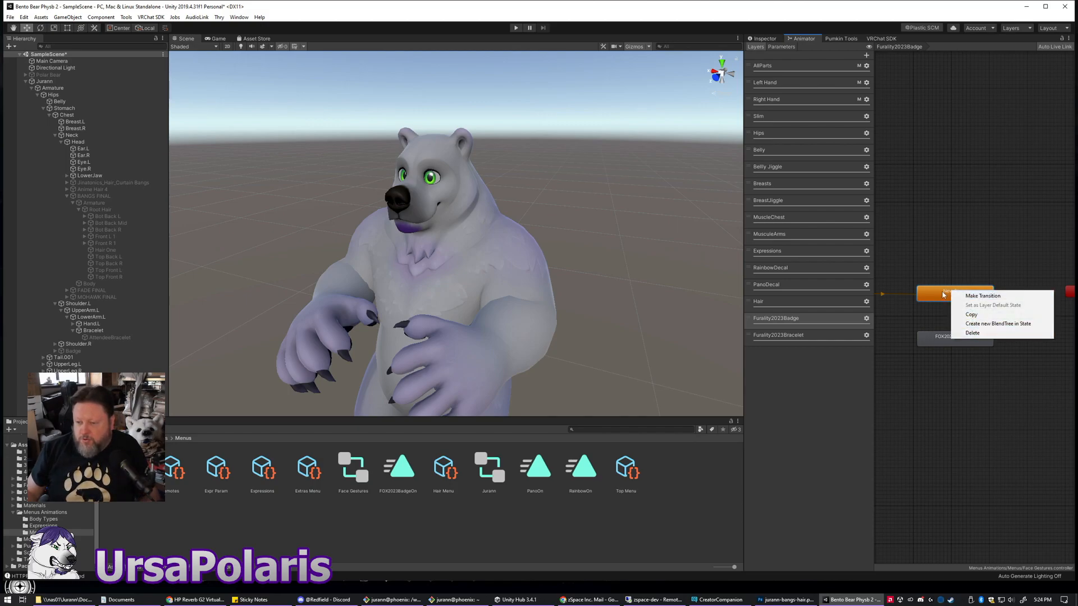
left_click(943, 295)
right_click(944, 292)
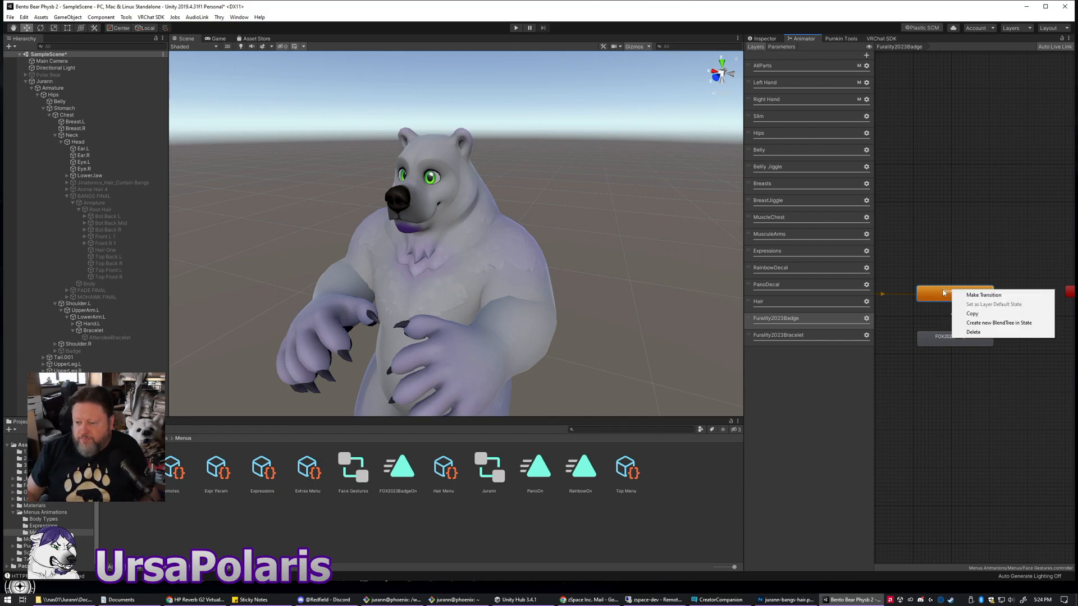
left_click(944, 292)
- Create an extra empty state above New State, view its option for becoming the layer default, and delete it
middle_click_drag(912, 385, 953, 393)
right_click(955, 261)
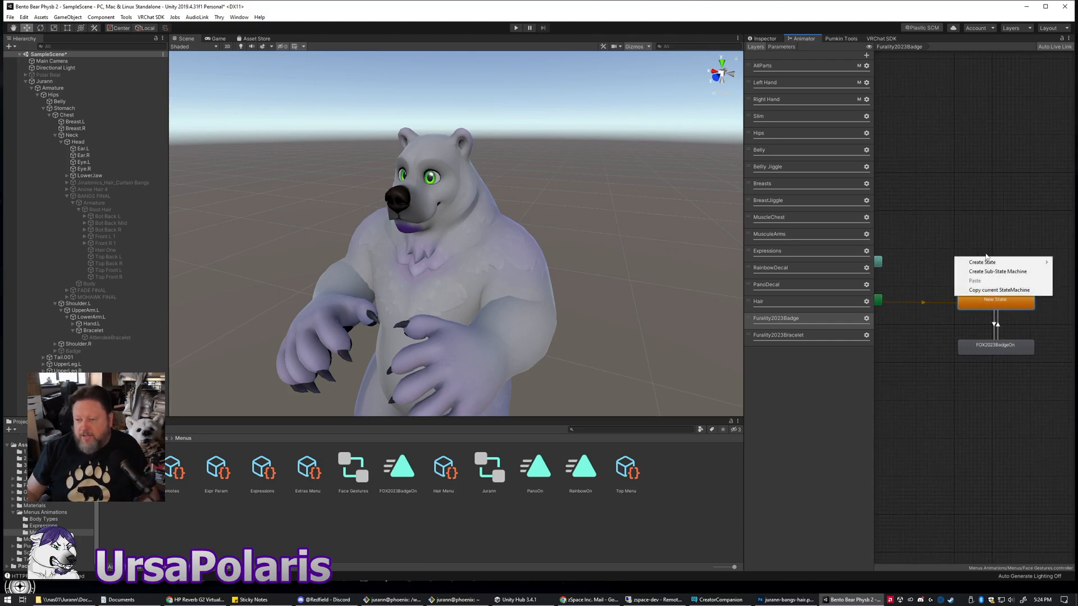
mouse_move(971, 262)
left_click(921, 262)
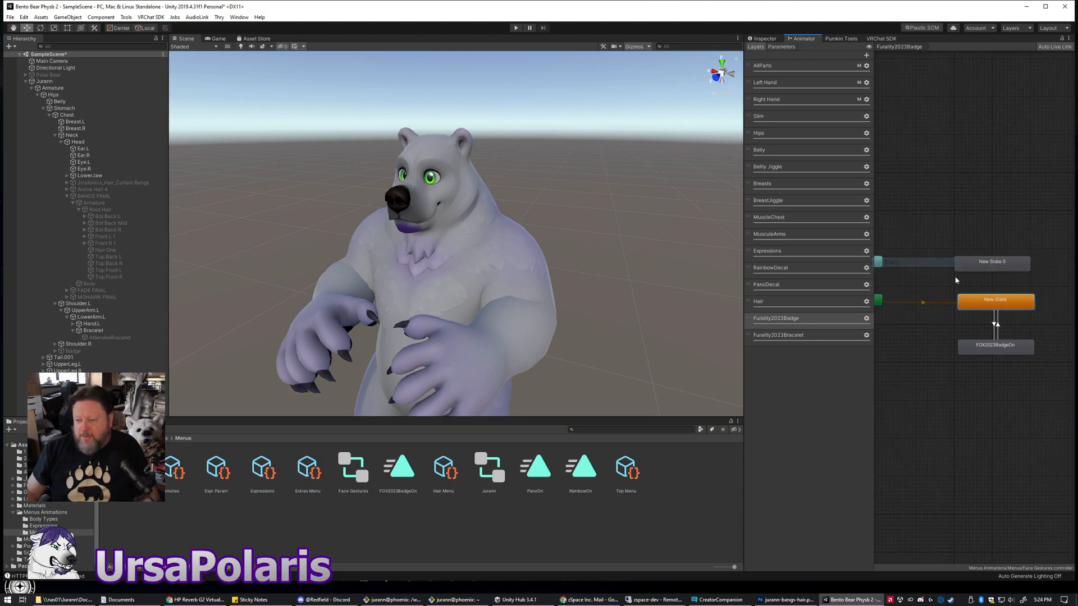
left_click(995, 266)
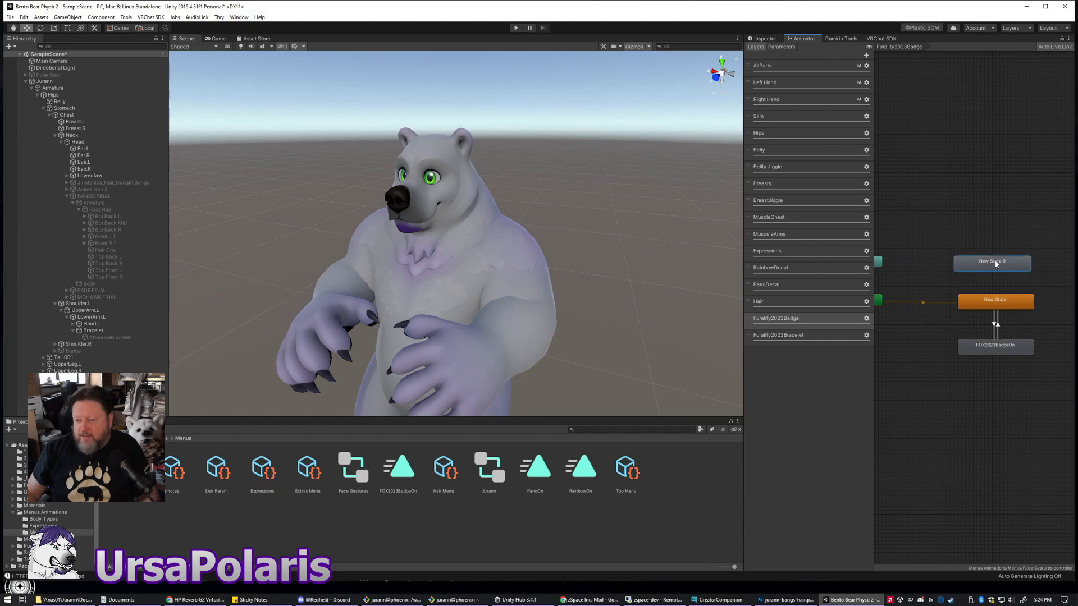
right_click(974, 262)
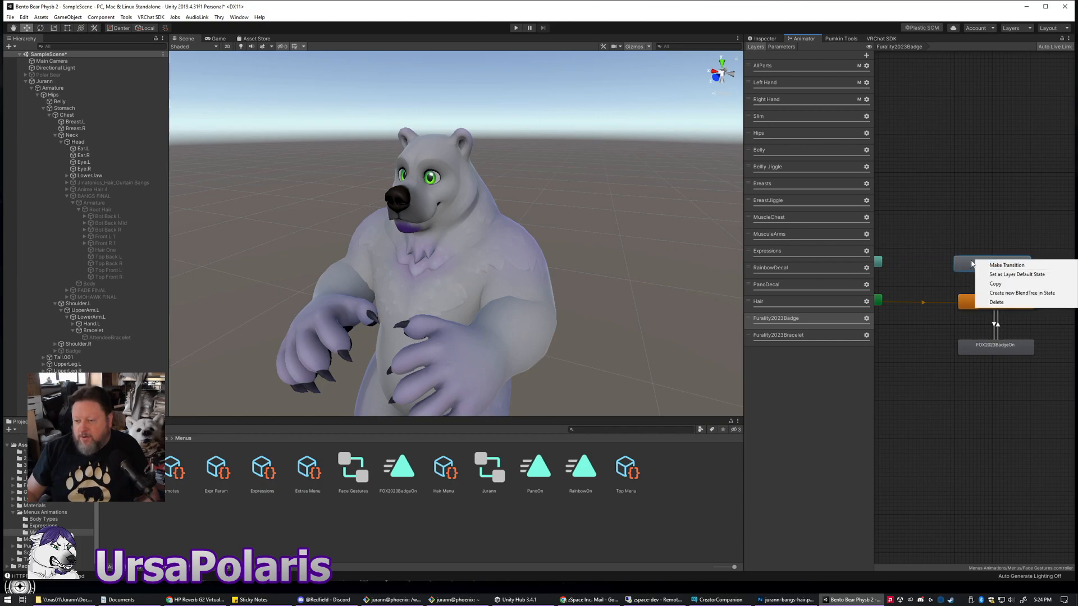
left_click(970, 262)
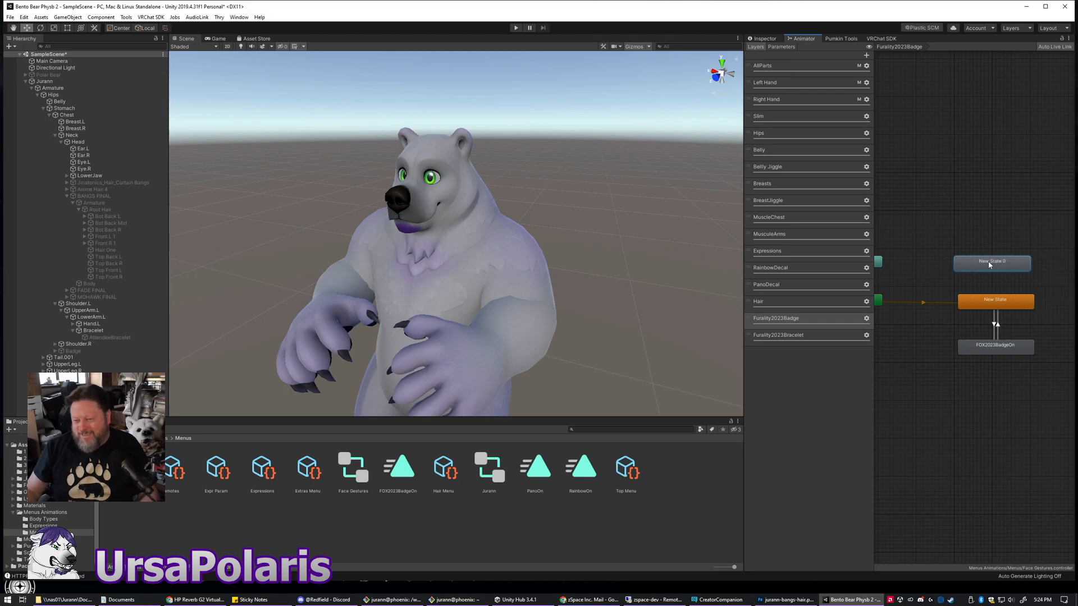
key("Delete")
left_click(990, 300)
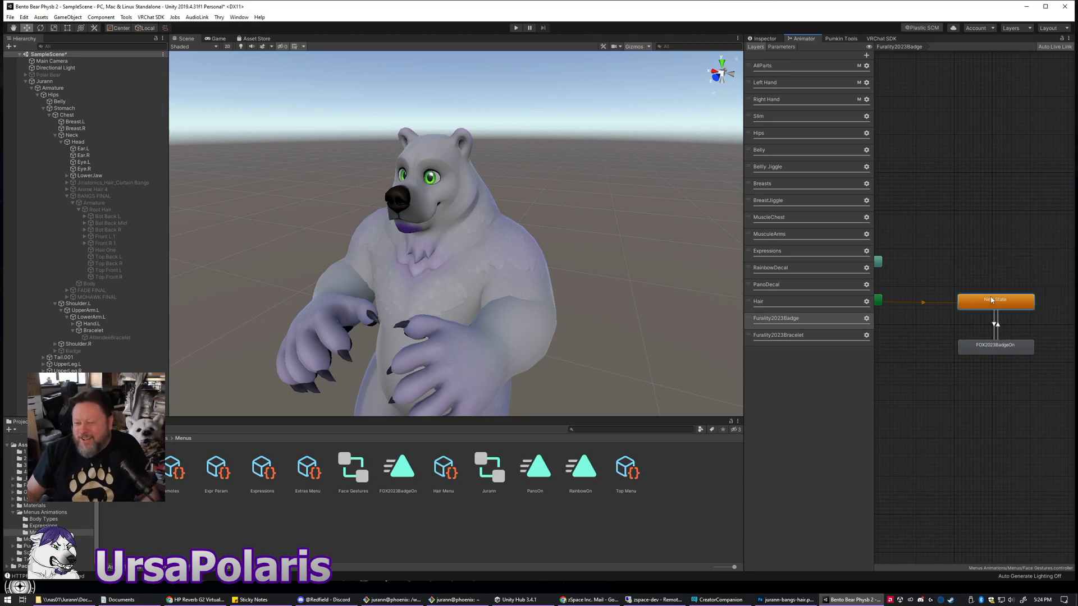
right_click(989, 299)
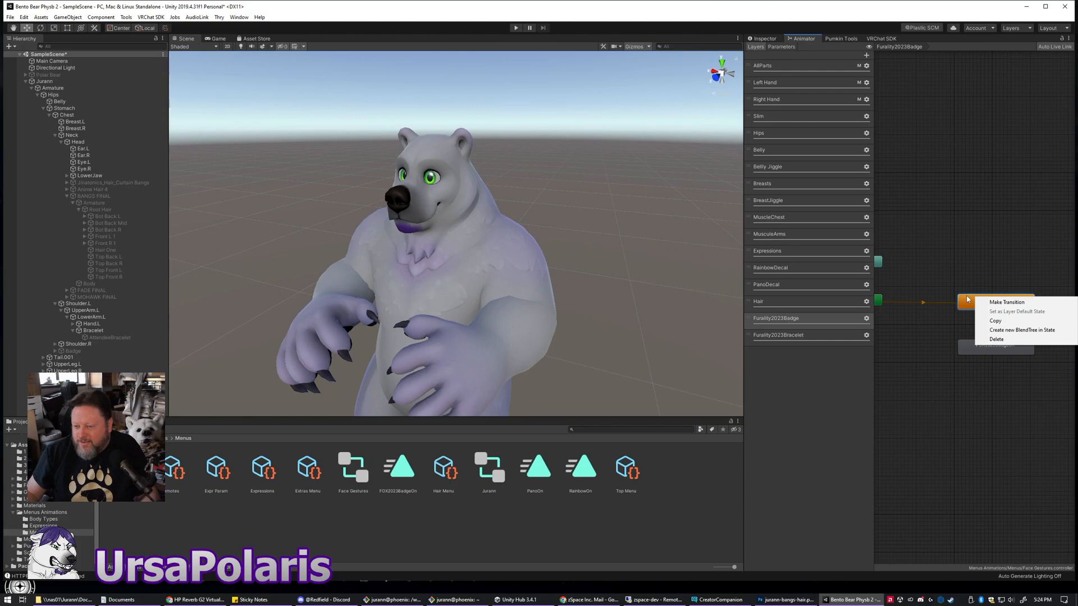
left_click(967, 299)
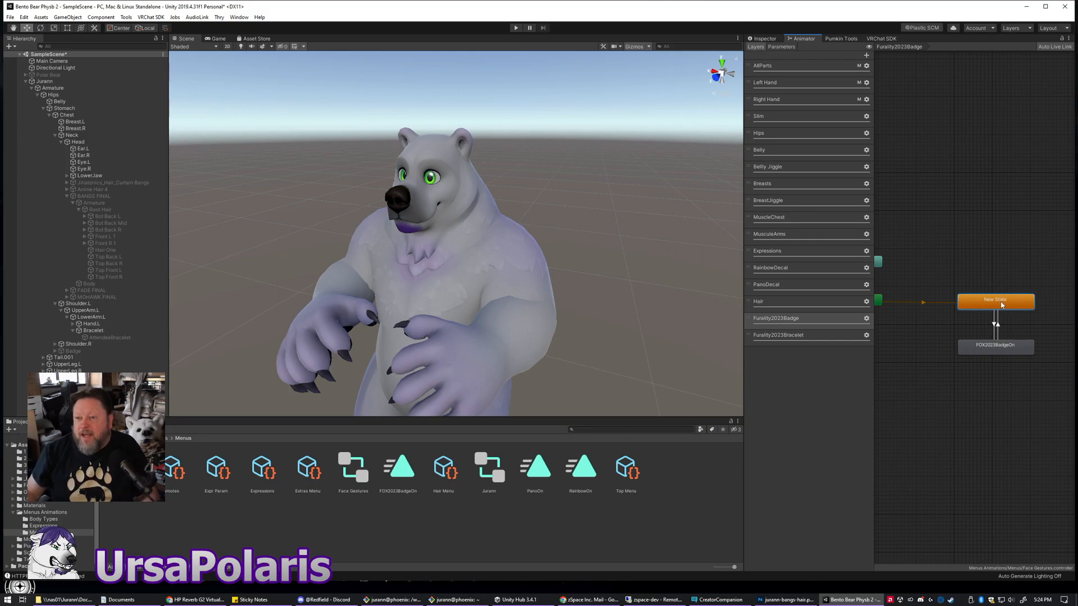
right_click(999, 299)
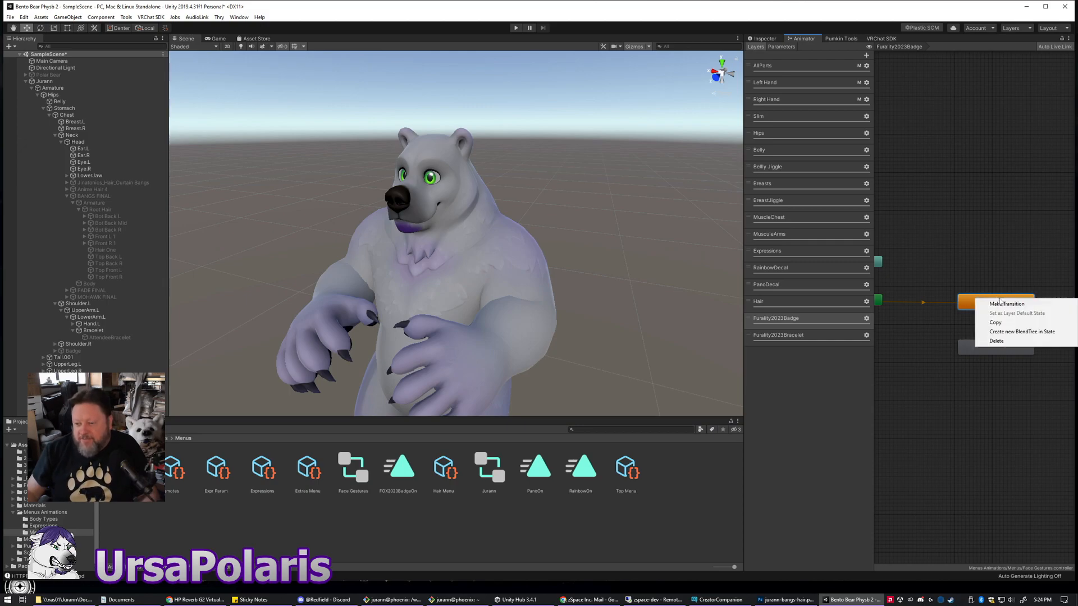
left_click(965, 300)
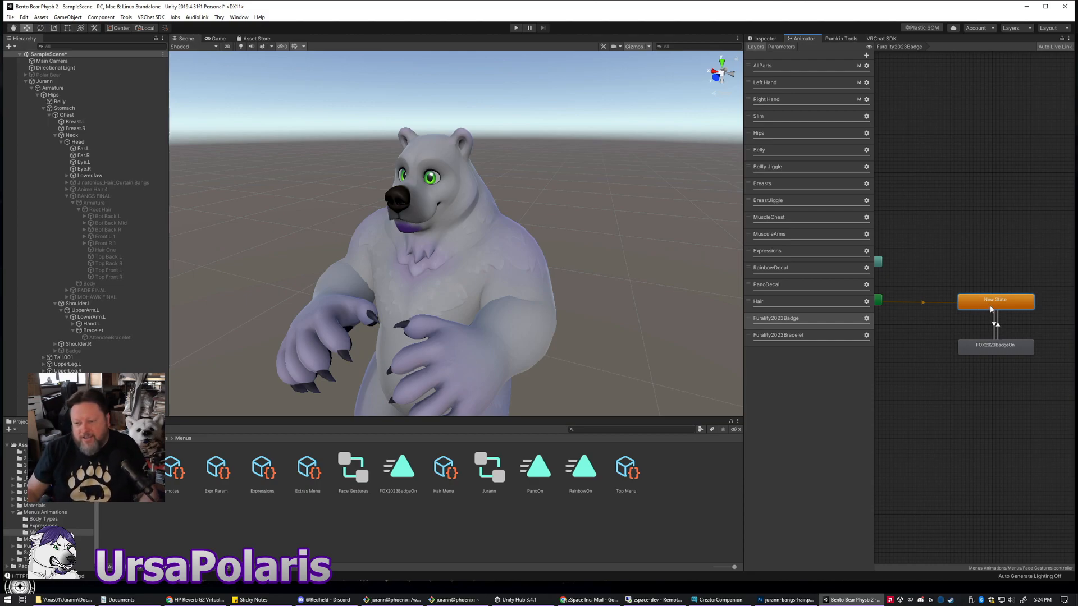
- Add a condition to the New State to FOX2023BadgeOn transition requiring Furality2023Badge to be true
mouse_move(931, 335)
middle_mouse_down()
mouse_move(982, 337)
mouse_move(932, 336)
middle_mouse_up()
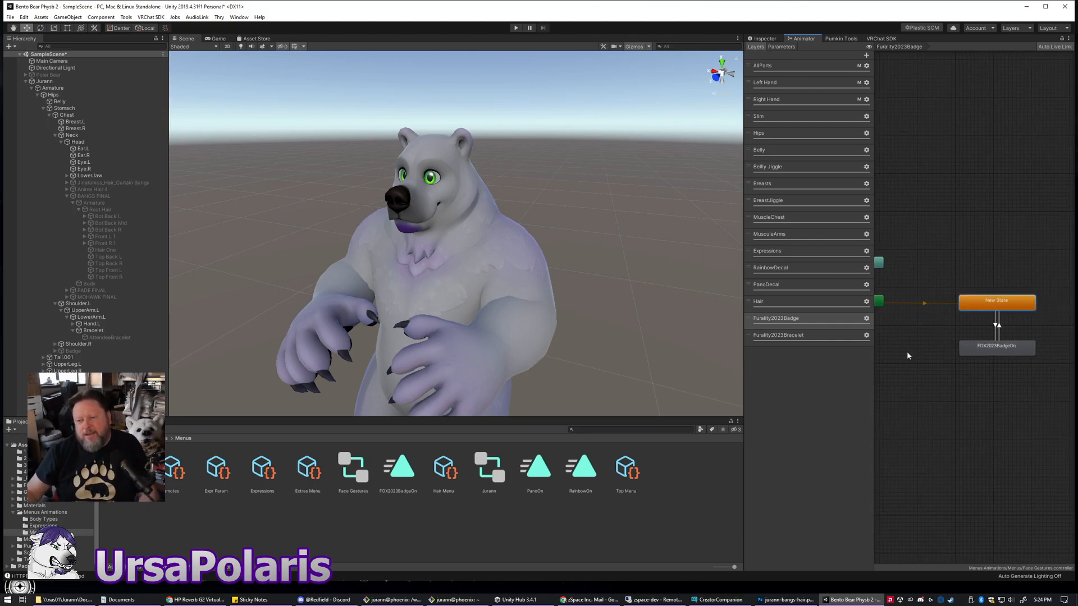
left_click(997, 330)
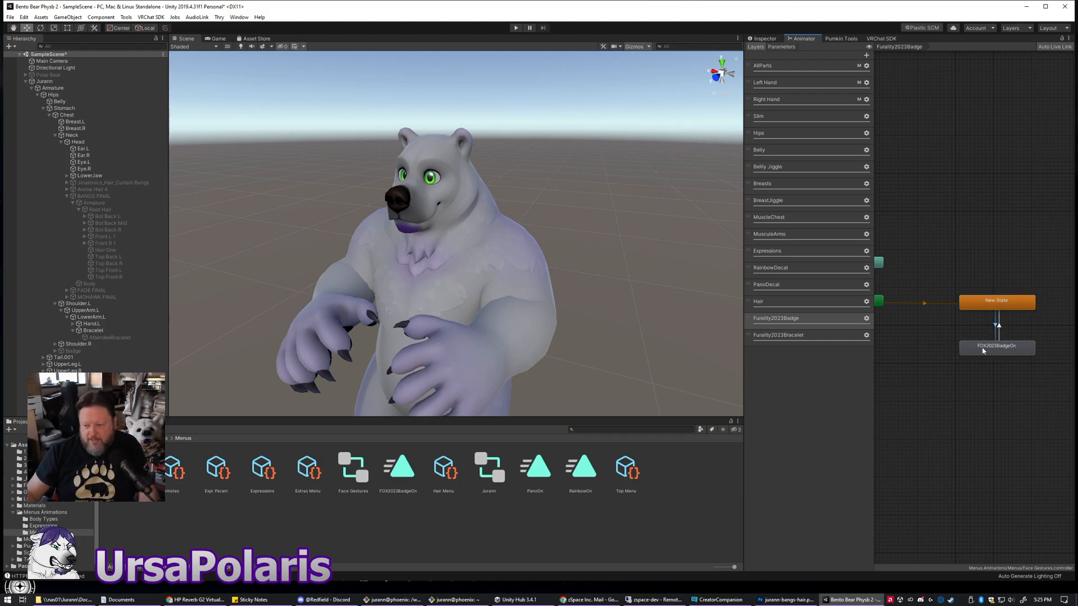
left_click(762, 39)
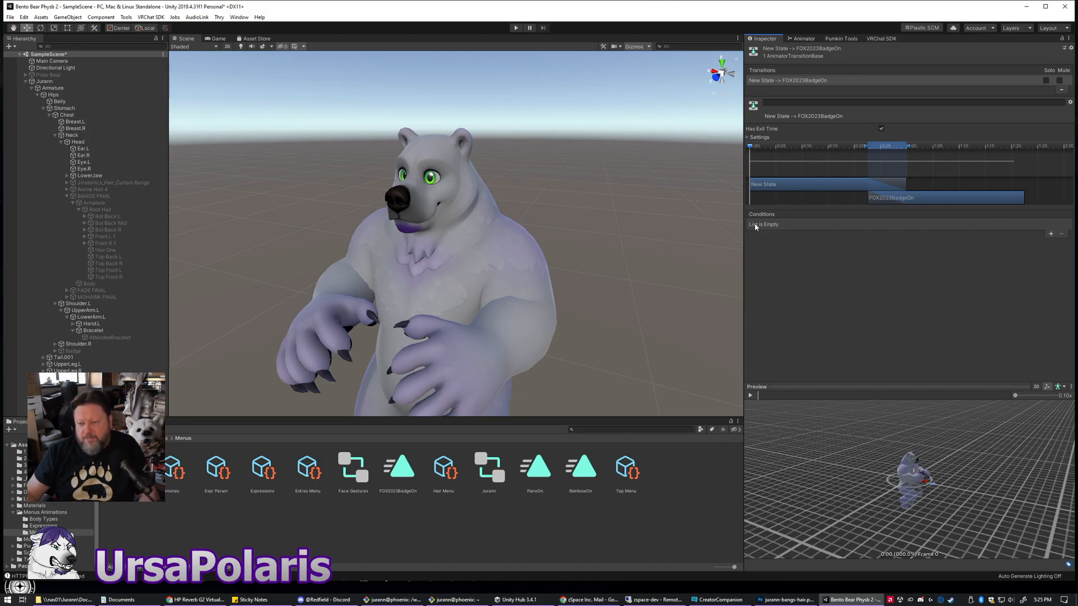
left_click(1051, 234)
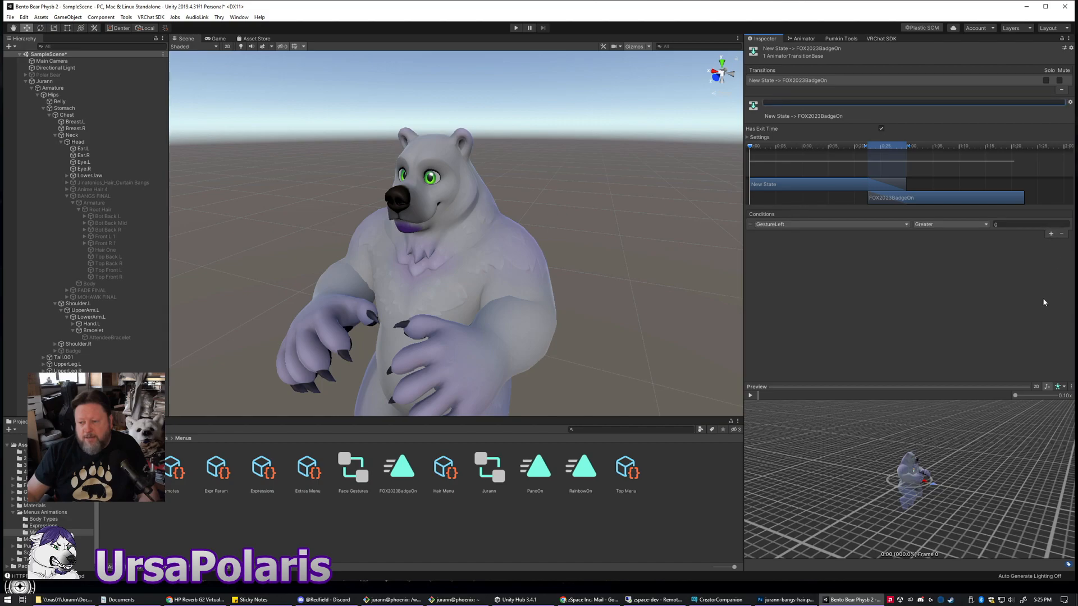
left_click(806, 224)
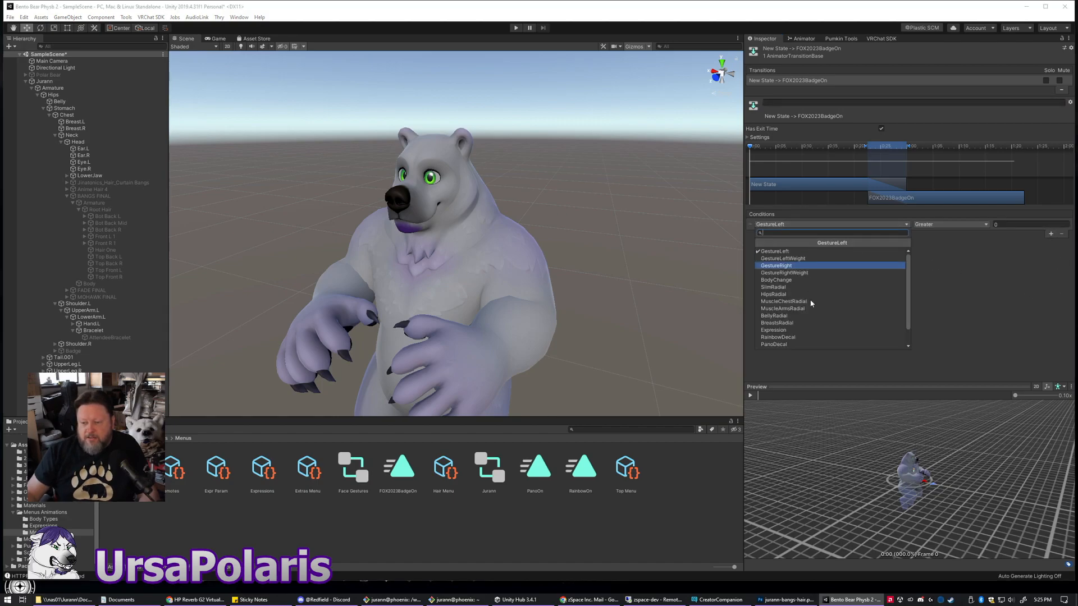
scroll(823, 314, "down", 3)
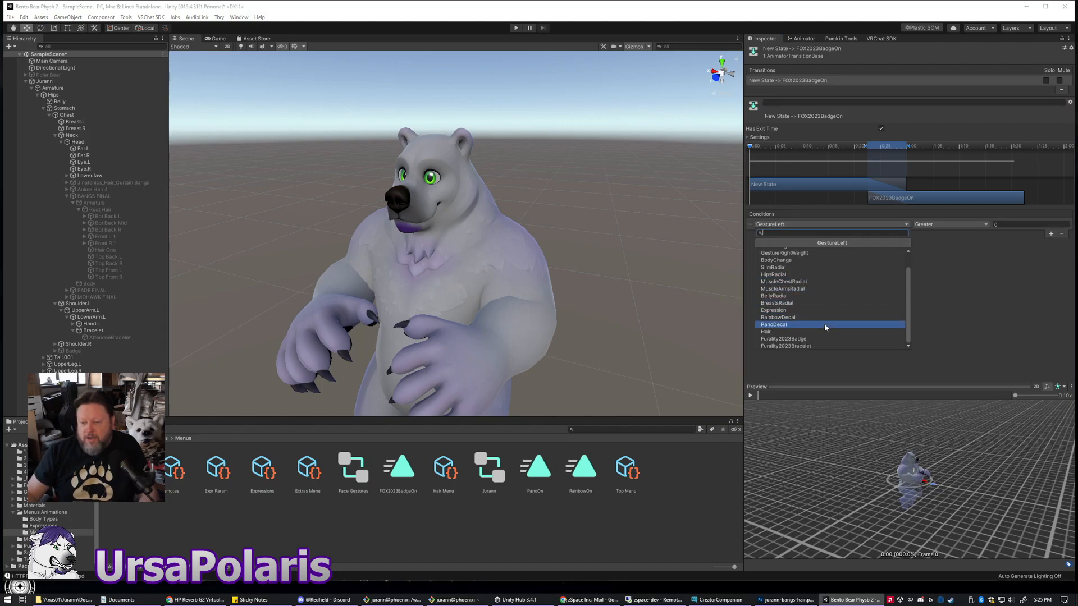
left_click(800, 339)
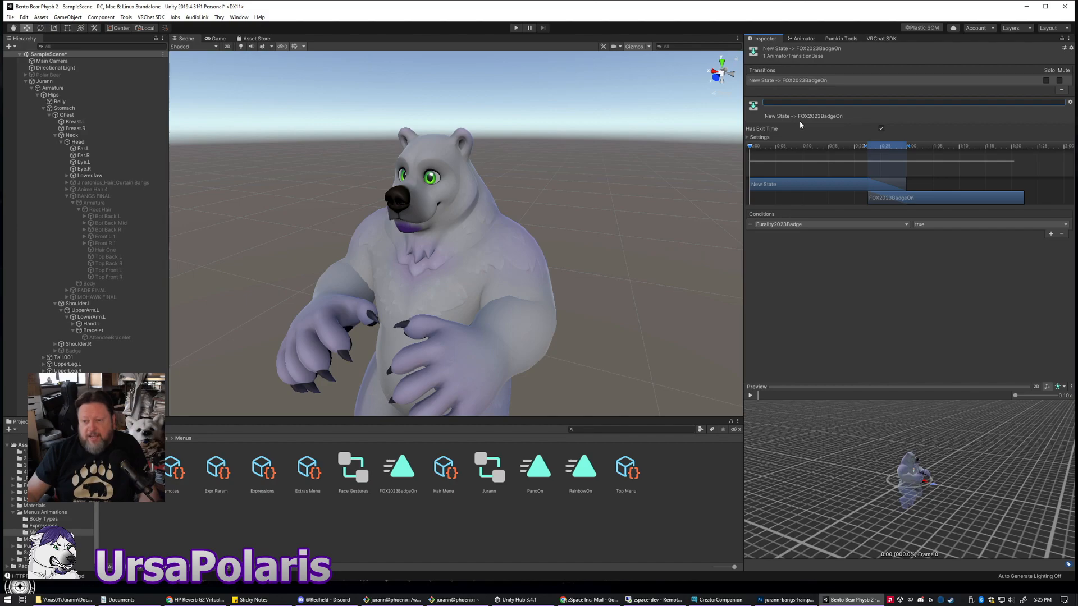
left_click(966, 225)
left_click(966, 227)
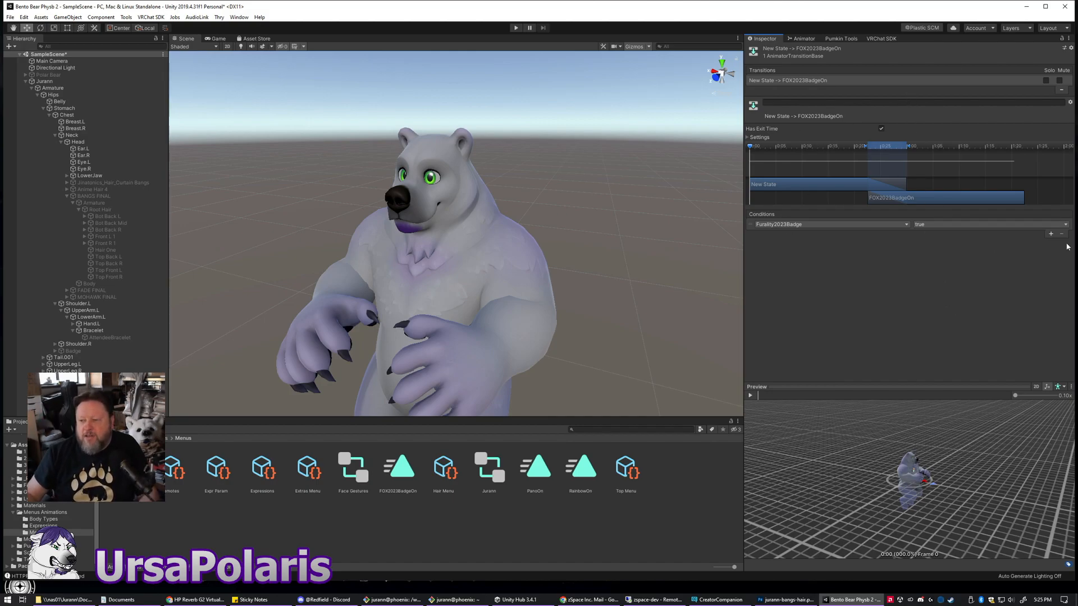
left_click(932, 232)
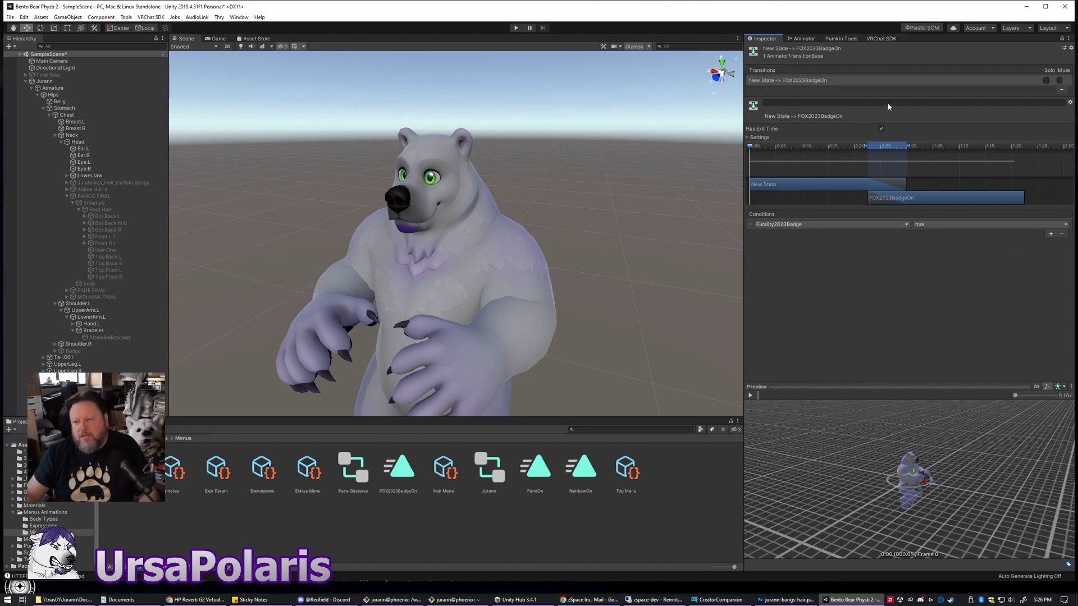
- Set the New State to FOX2023BadgeOn transition's exit time to 0, disable Has Exit Time, and set its transition duration to 0
left_click(746, 137)
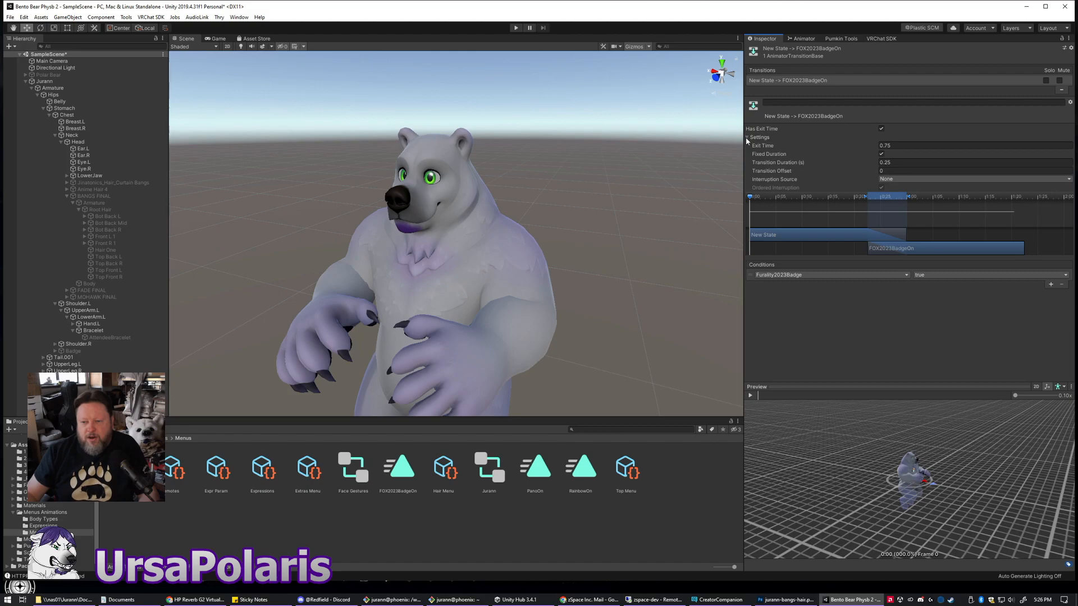
left_click(912, 145)
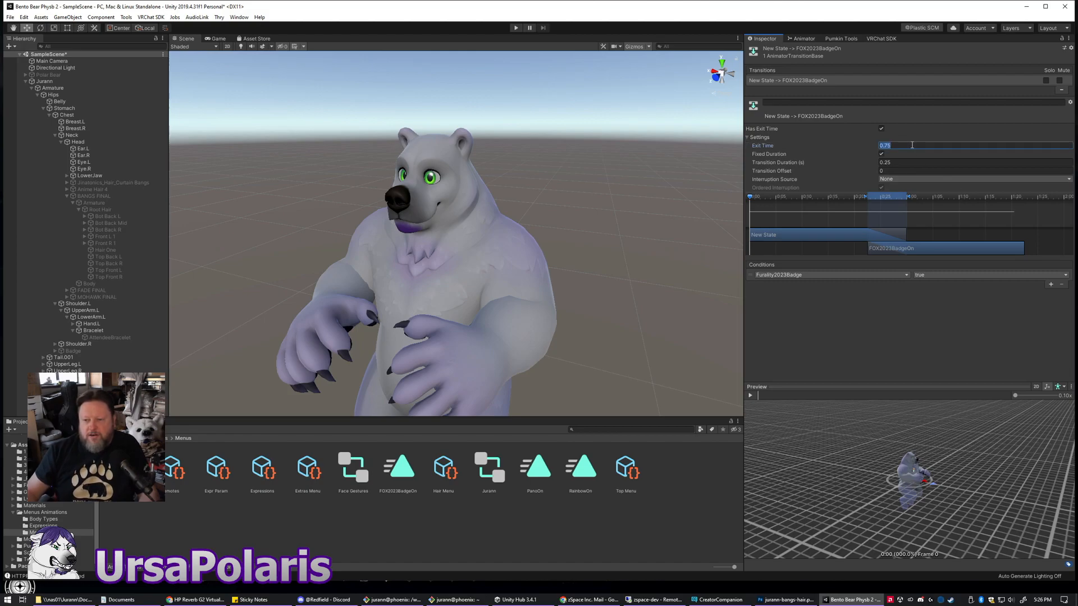
type("0")
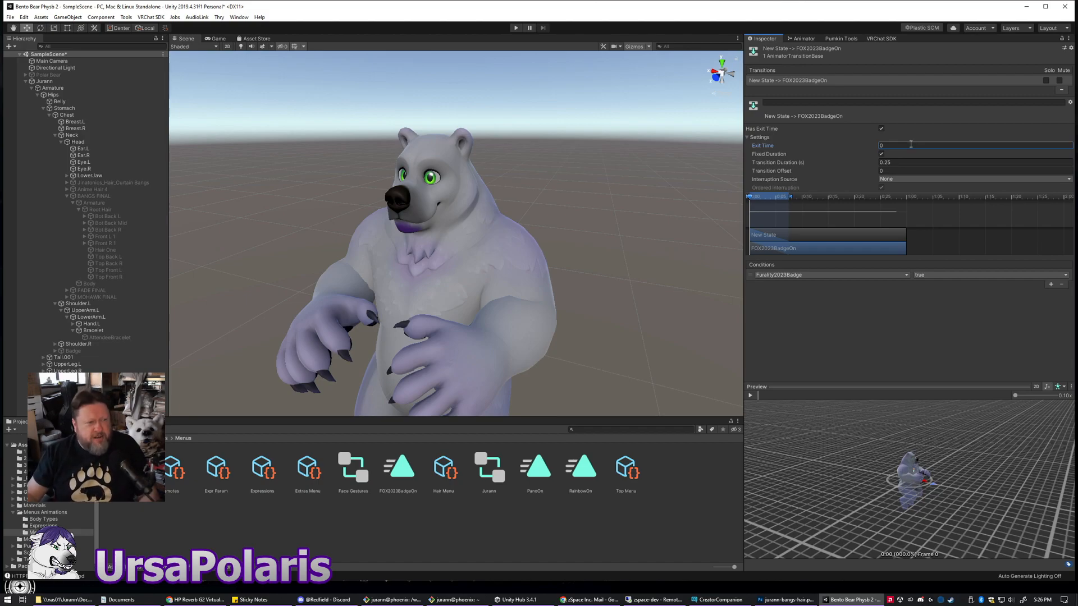
left_click(881, 129)
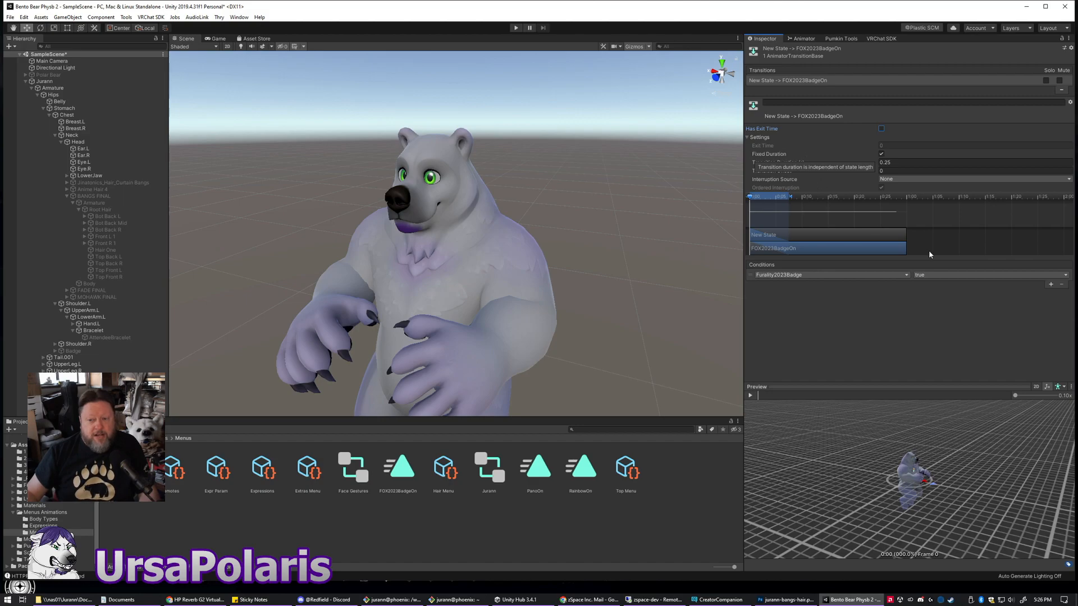
left_click(901, 162)
type("0")
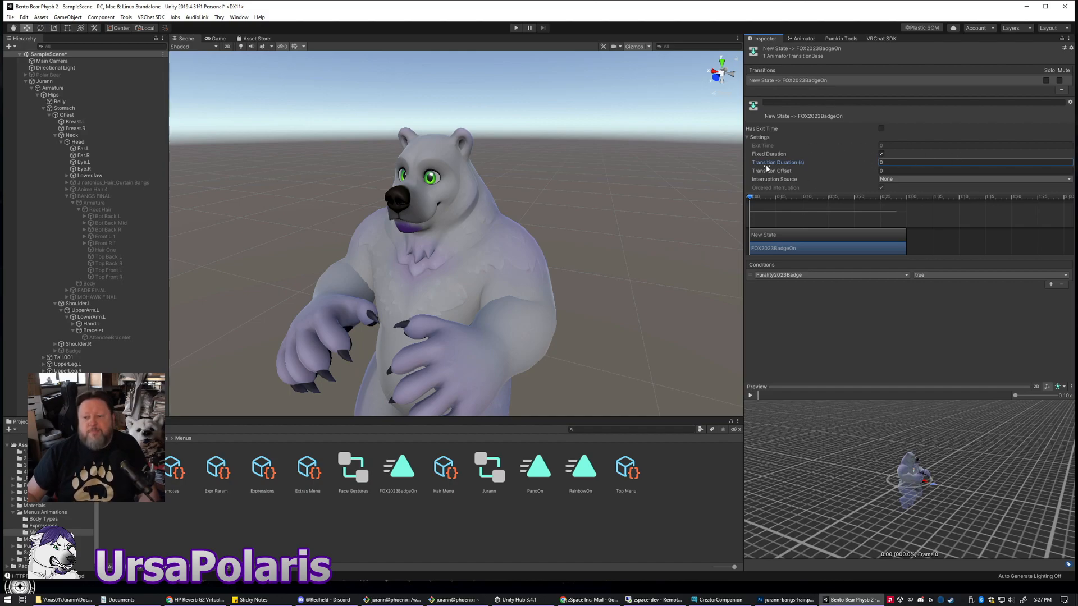
key("Return")
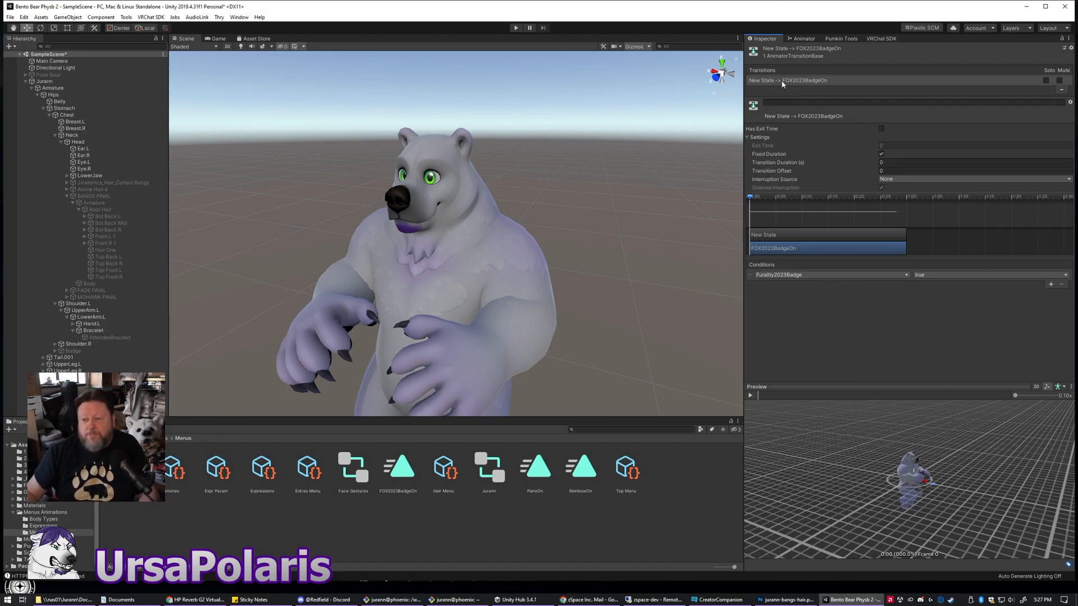
- Add a condition to the FOX2023BadgeOn to New State transition requiring Furality2023Badge to be false
left_click(803, 40)
left_click(998, 326)
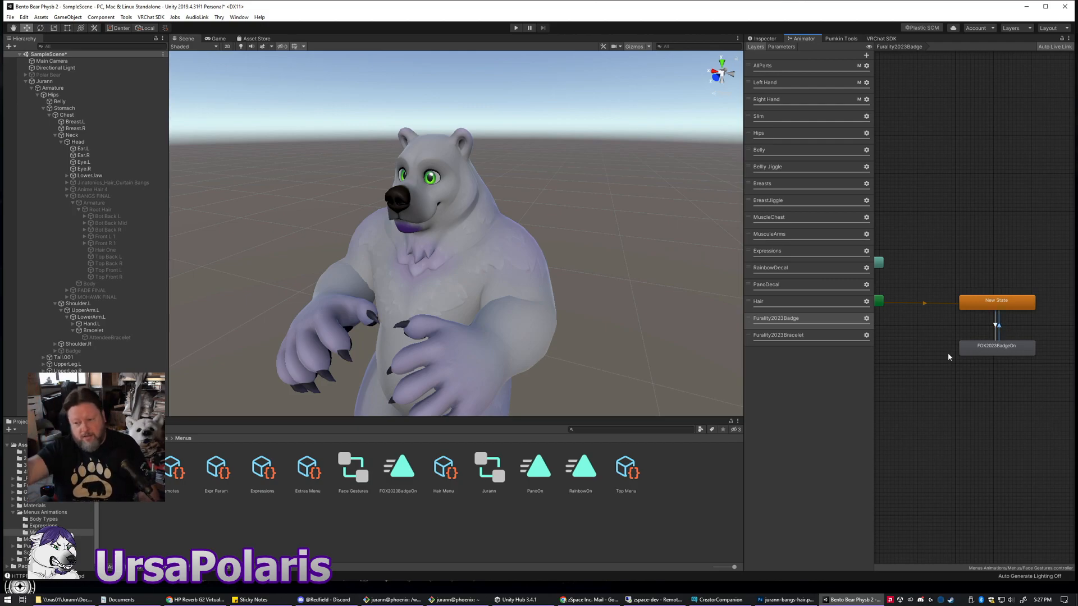
left_click(764, 38)
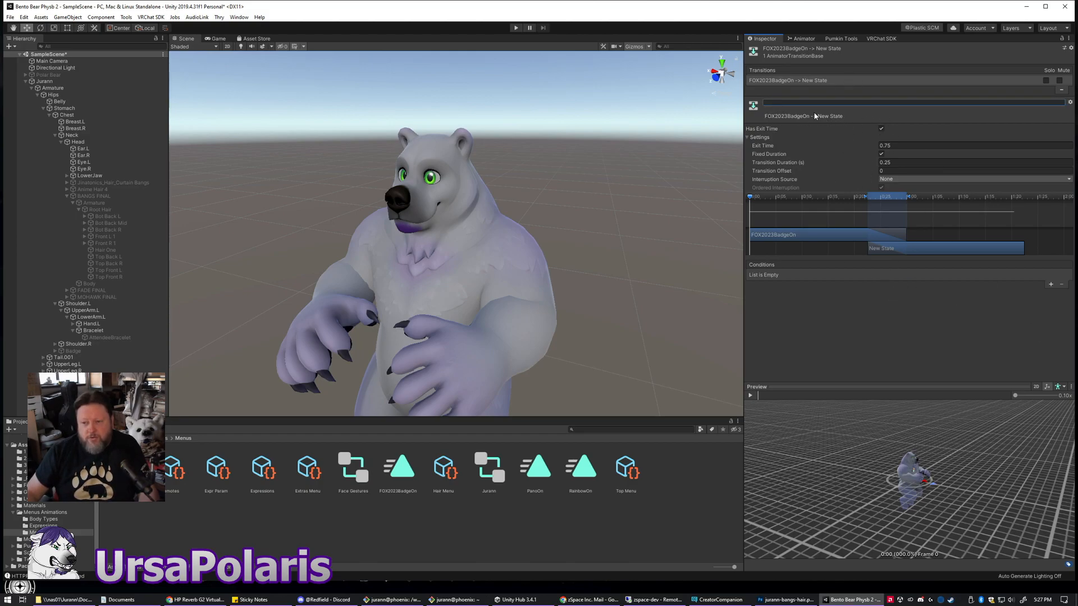
left_click(1050, 284)
left_click(845, 275)
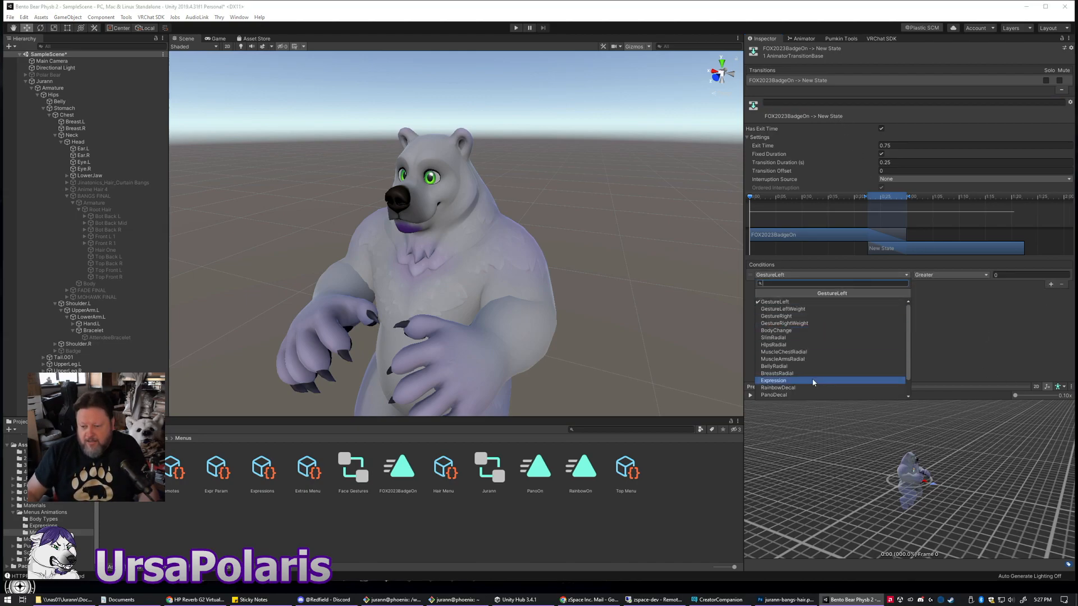
scroll(803, 379, "down", 2)
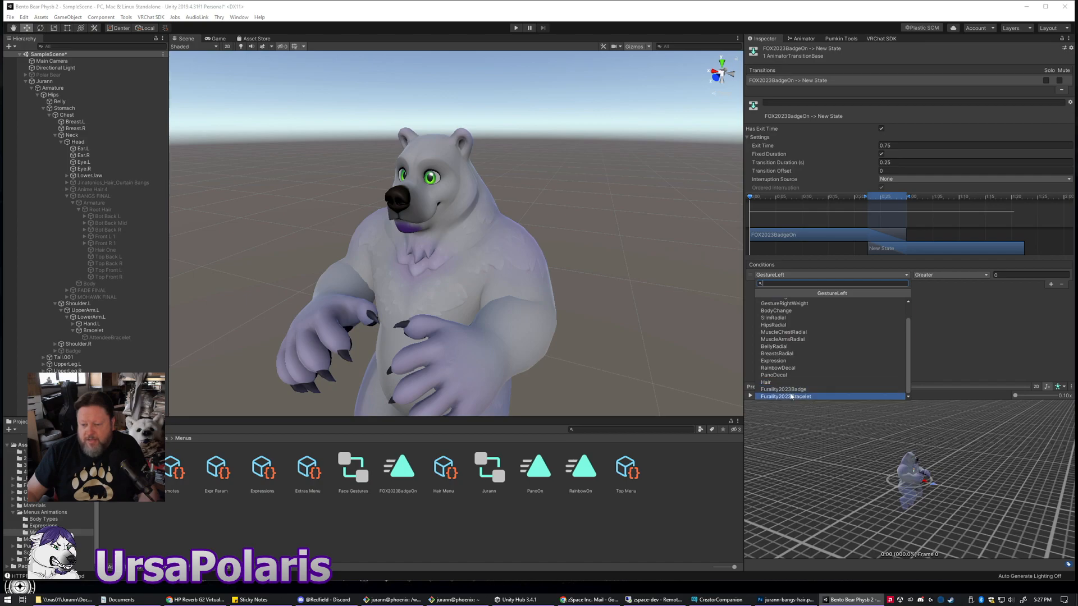
left_click(795, 393)
left_click(962, 274)
left_click(925, 293)
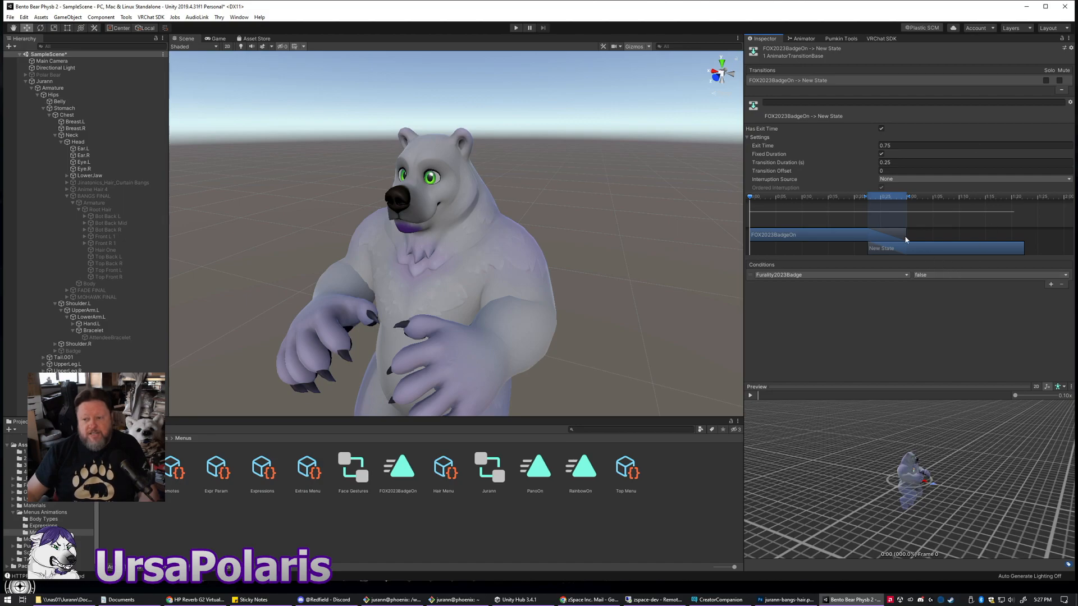
- Set the return transition's exit time to 0, disable Has Exit Time, and set its transition duration to 0
left_click(906, 146)
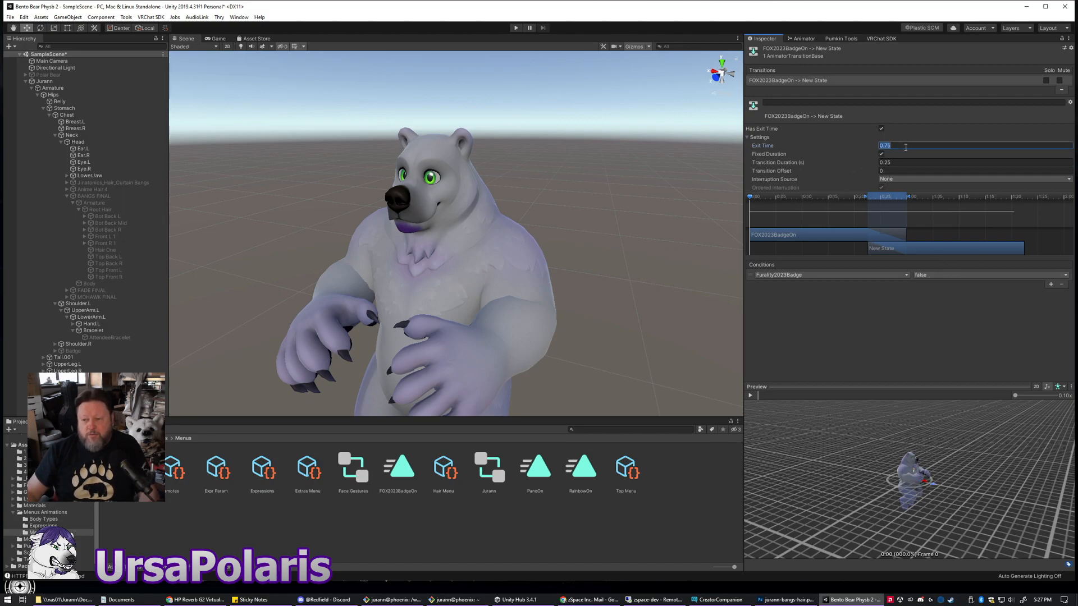
type("0")
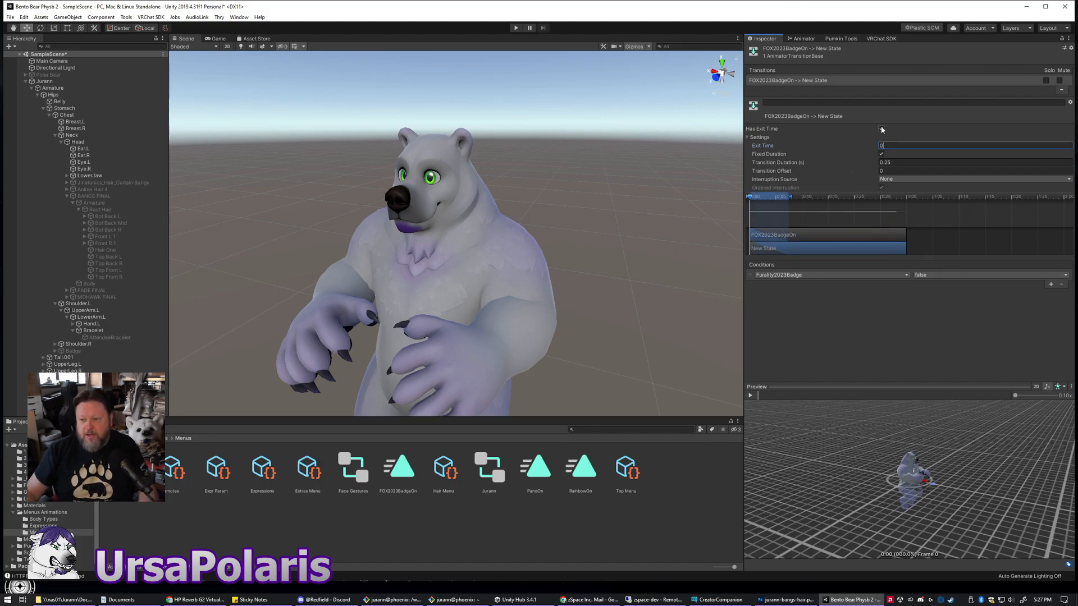
left_click(881, 130)
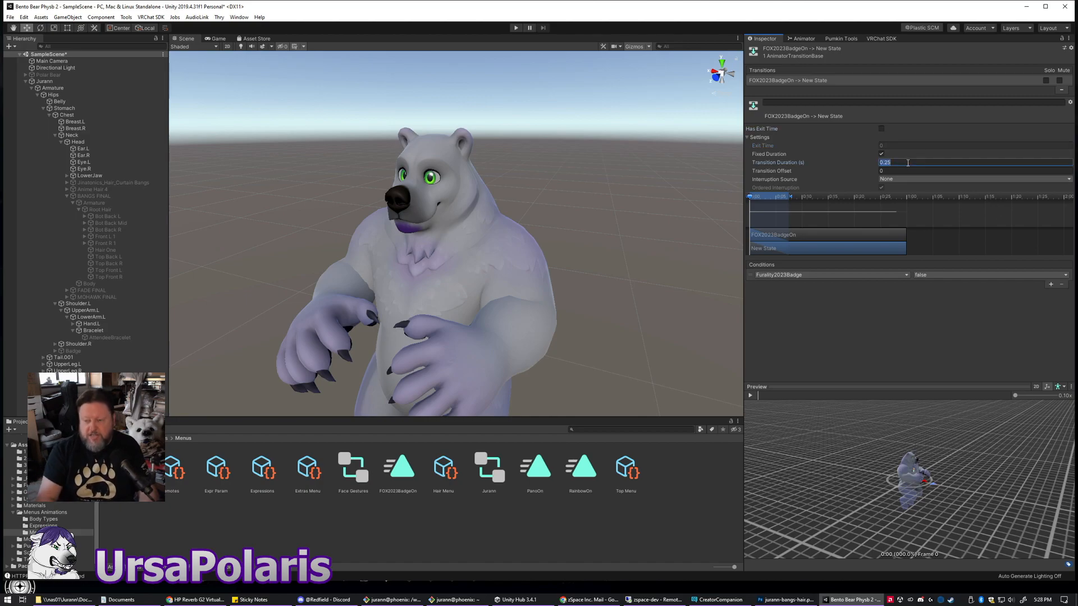
type("0")
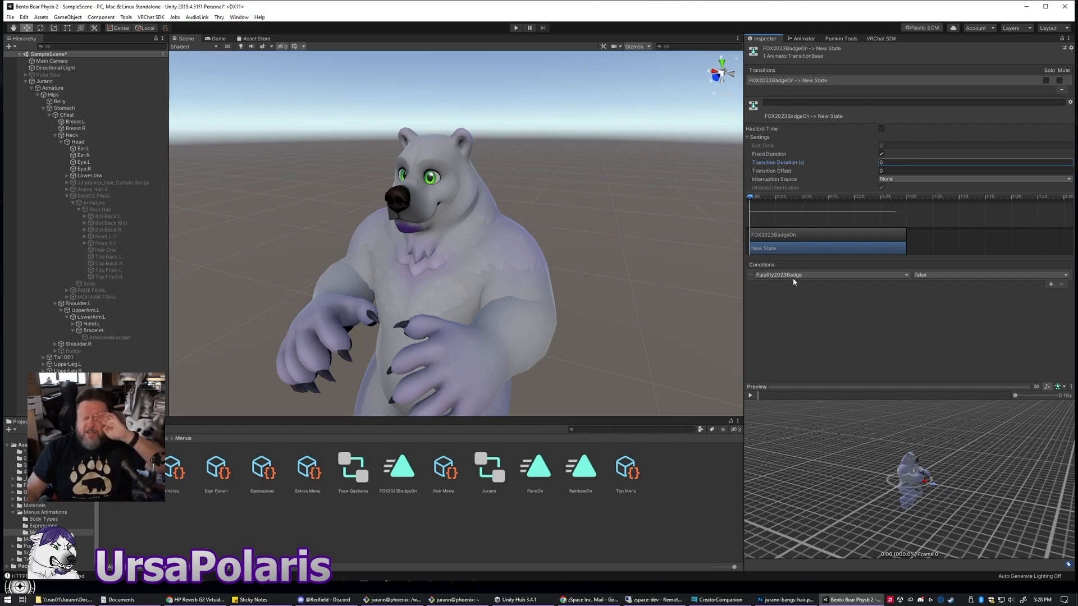
left_click(910, 319)
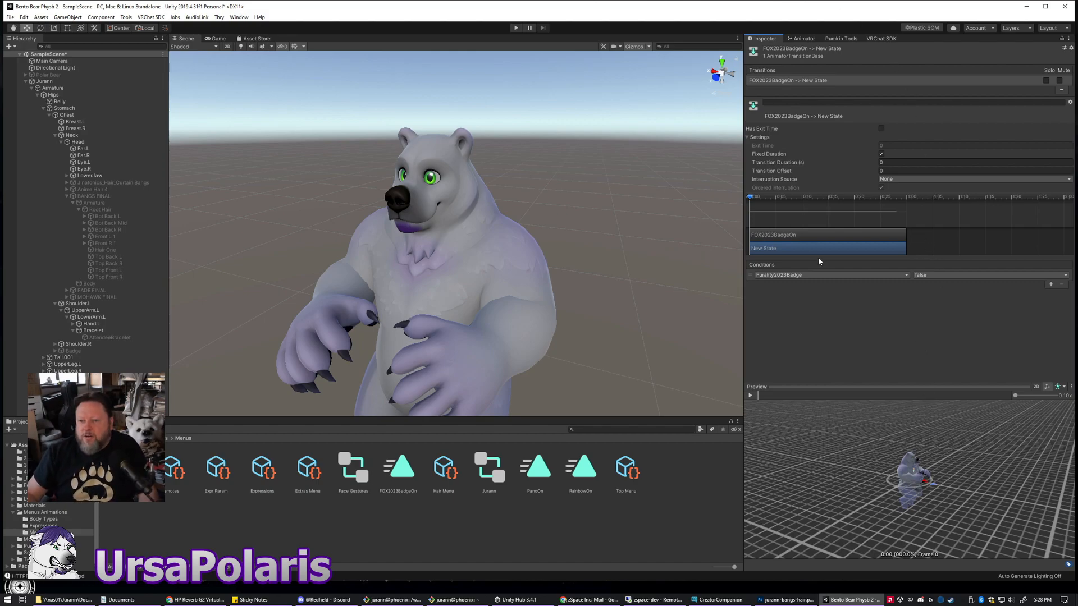
- Check the FOX2023BadgeOn state's motion and Write Defaults settings, and return to the layer graph
left_click(803, 39)
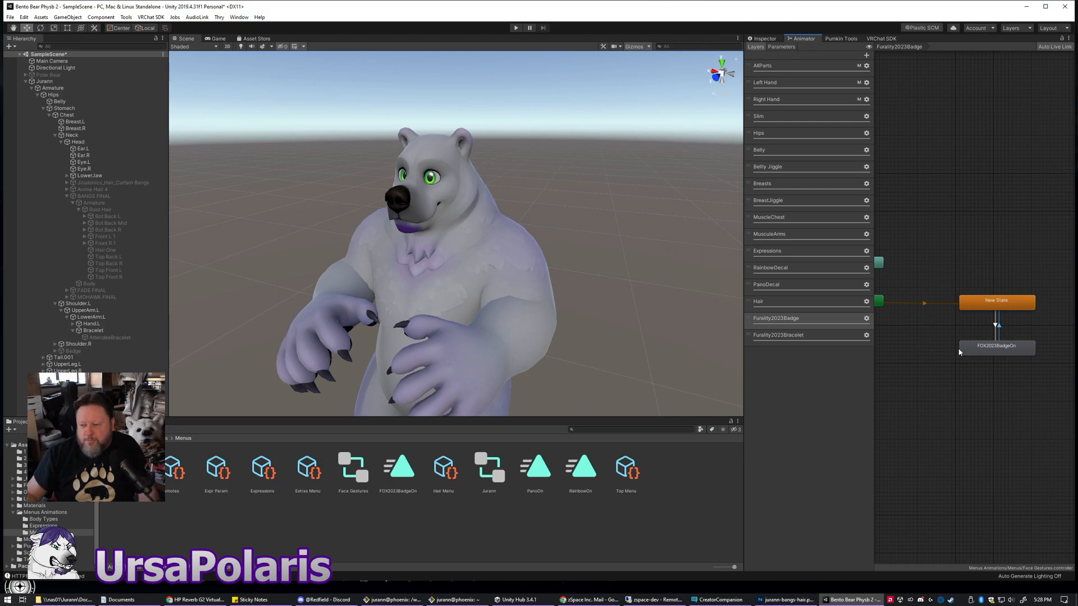
left_click(994, 347)
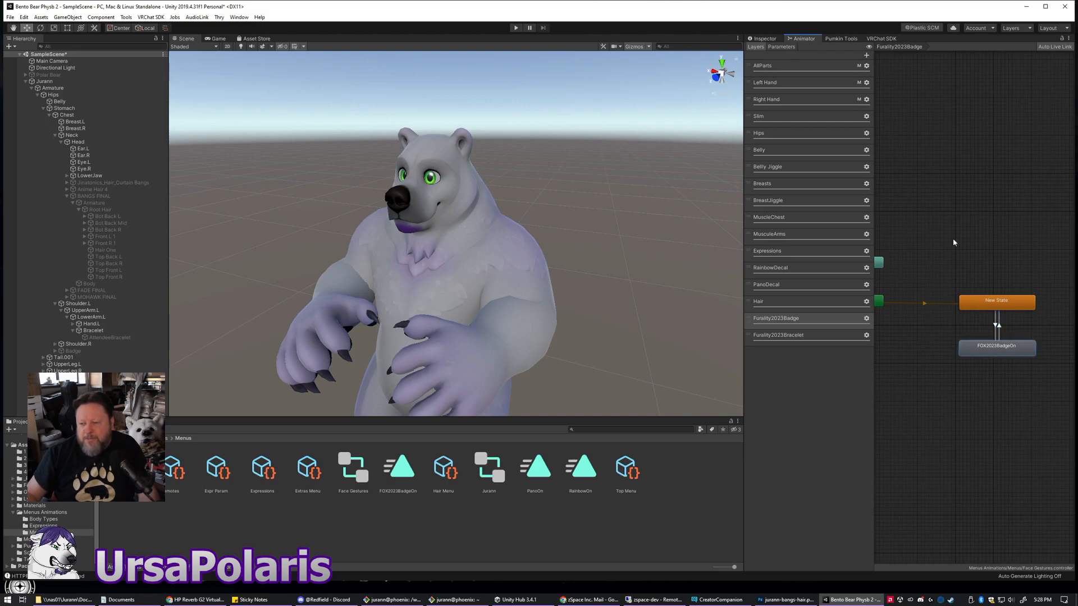
left_click(765, 38)
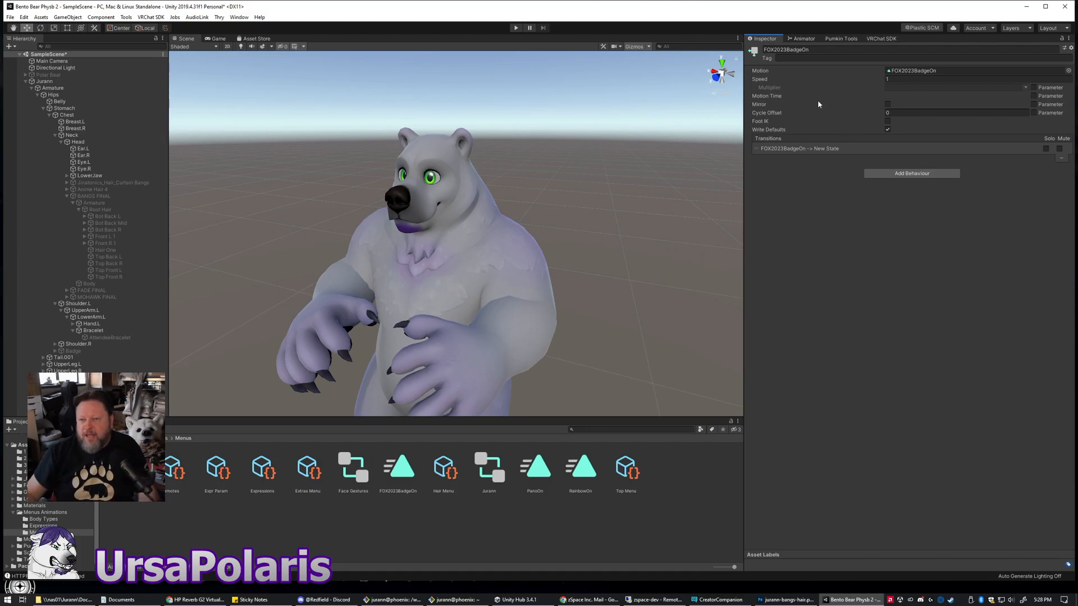
left_click(800, 38)
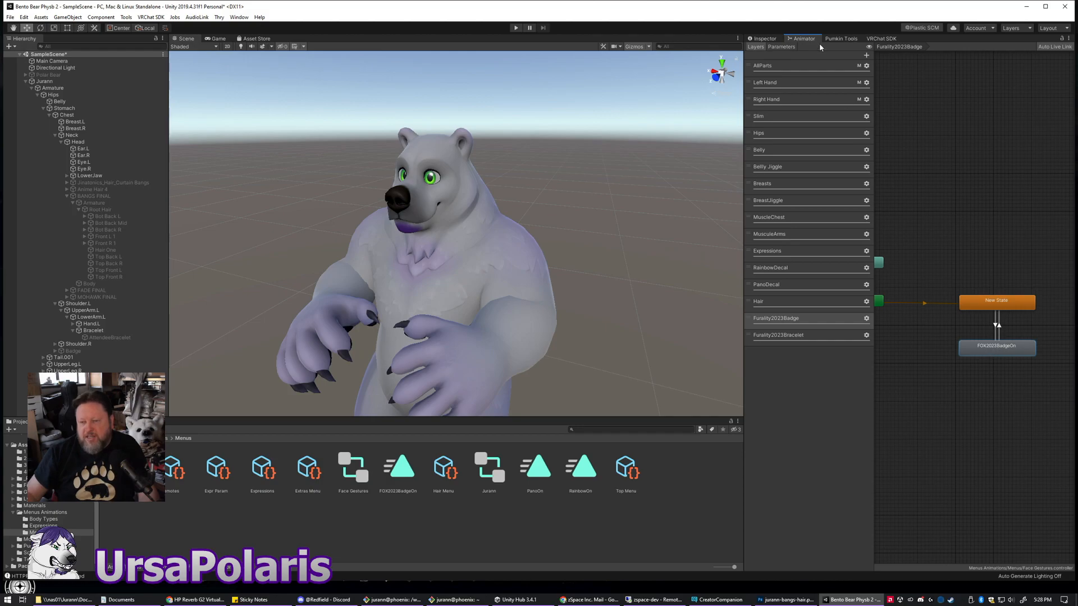
- Rename the default New State in the Furality2023Badge layer to Idle
left_click(764, 39)
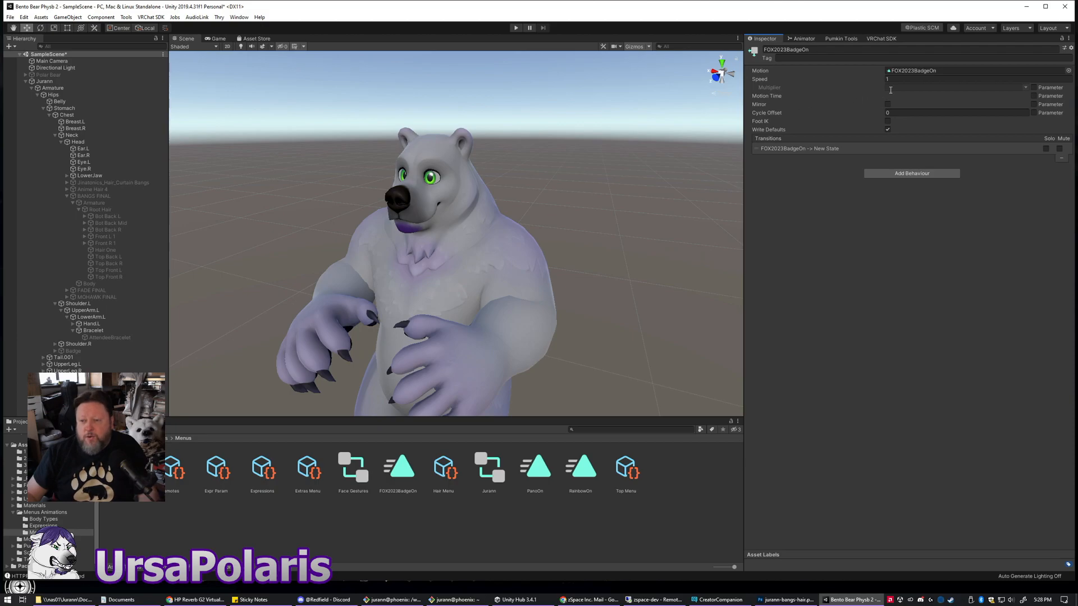
left_click(803, 40)
left_click(994, 306)
left_click(763, 39)
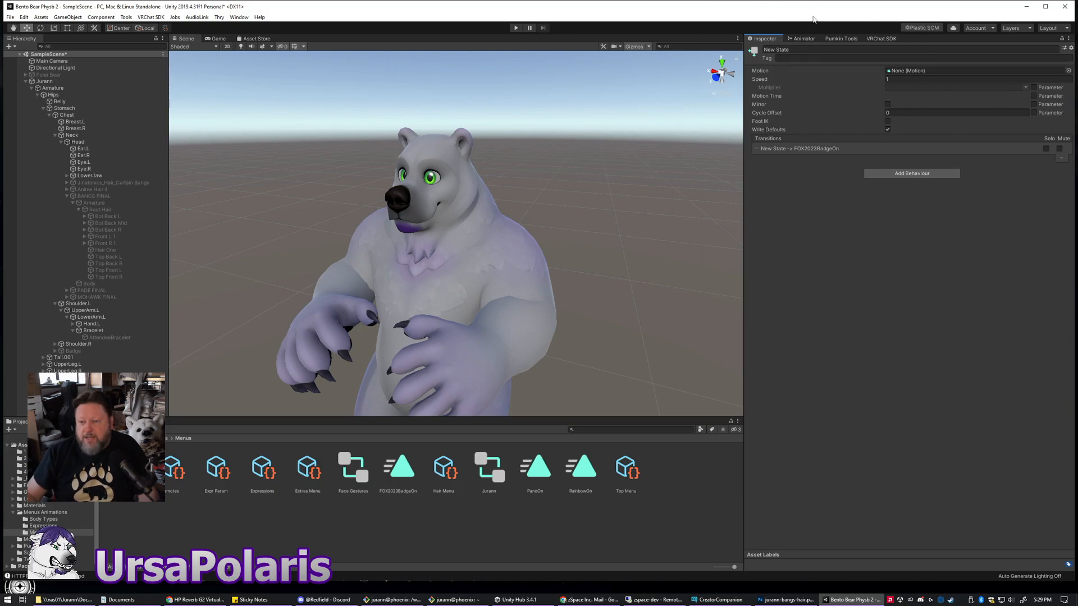
left_click(801, 49)
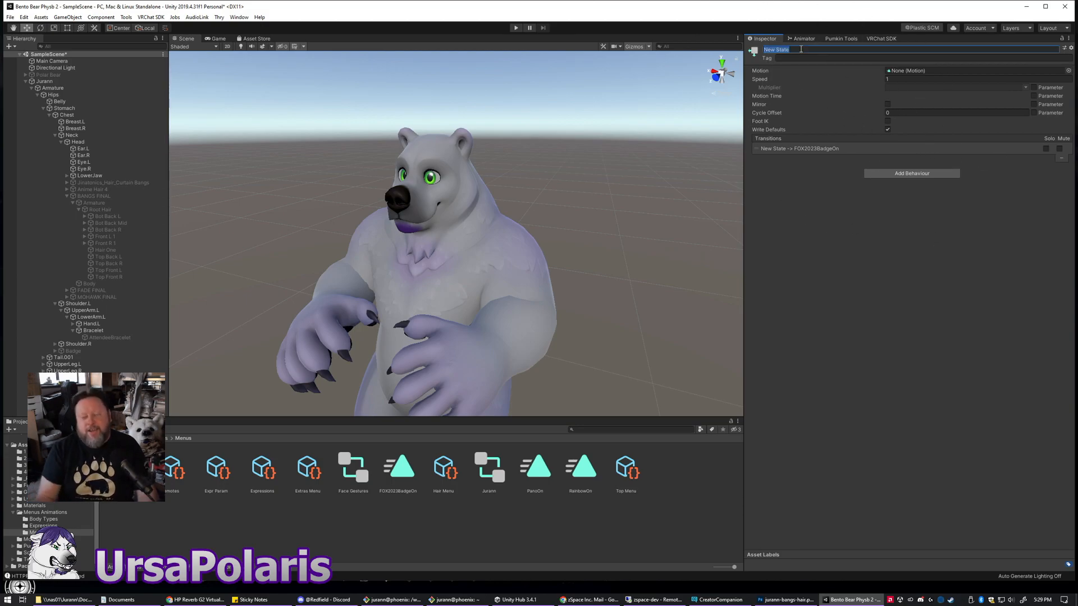
type("Idle")
key("Return")
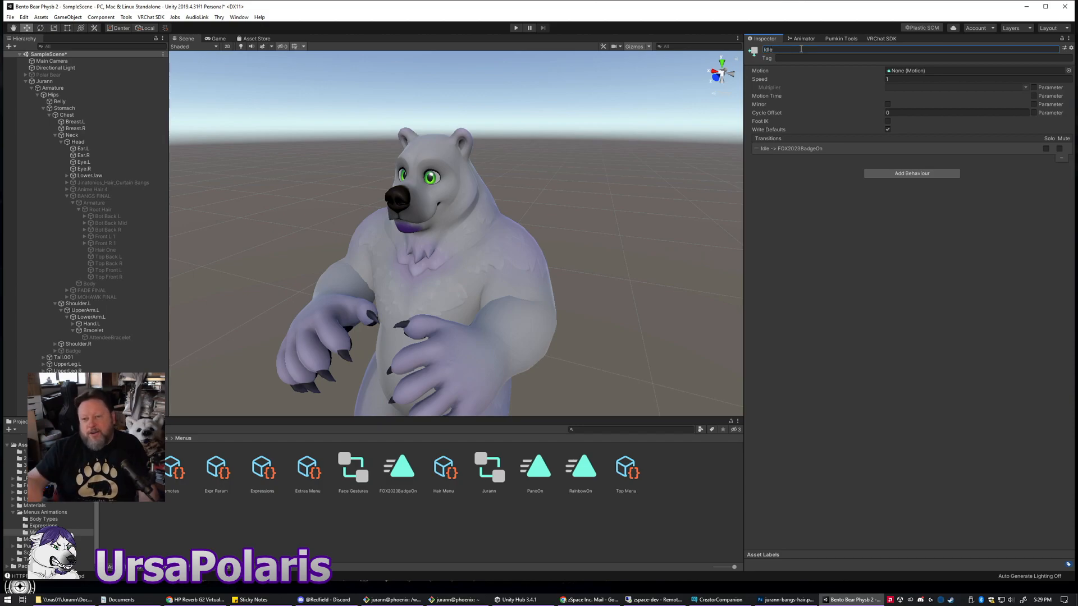
left_click(799, 39)
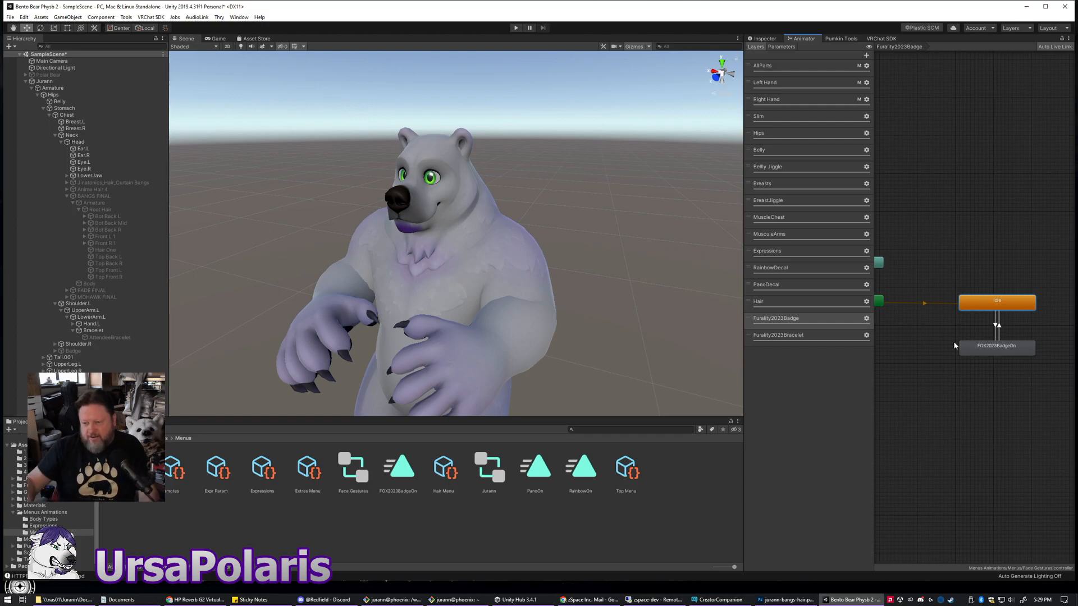
- Examine the settings and condition of the transition from Idle to FOX2023BadgeOn
left_click(981, 348)
left_click(985, 308)
left_click(995, 344)
left_click(995, 329)
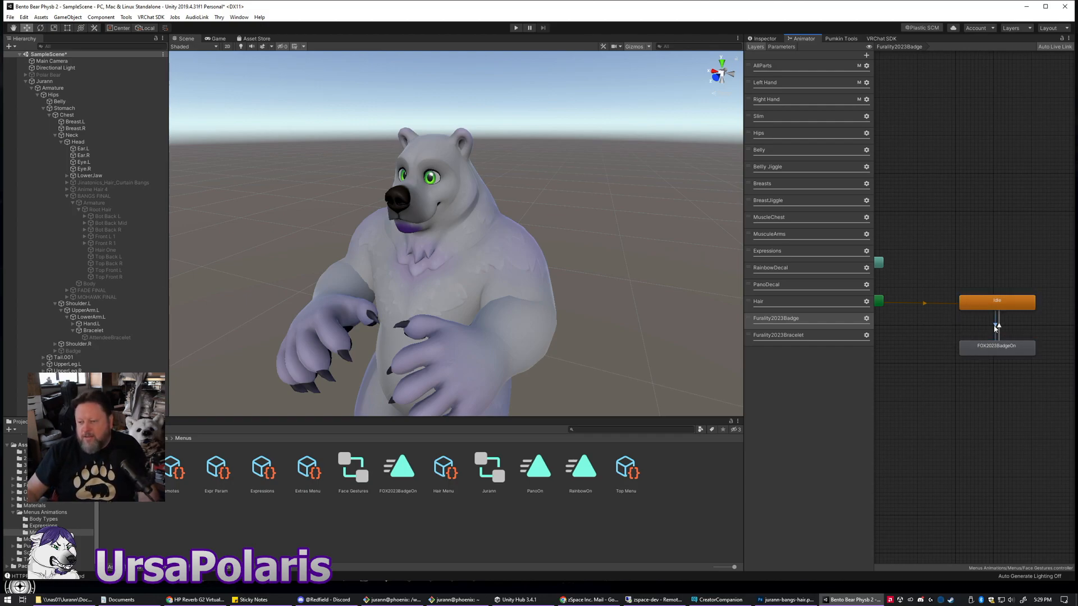
left_click(765, 38)
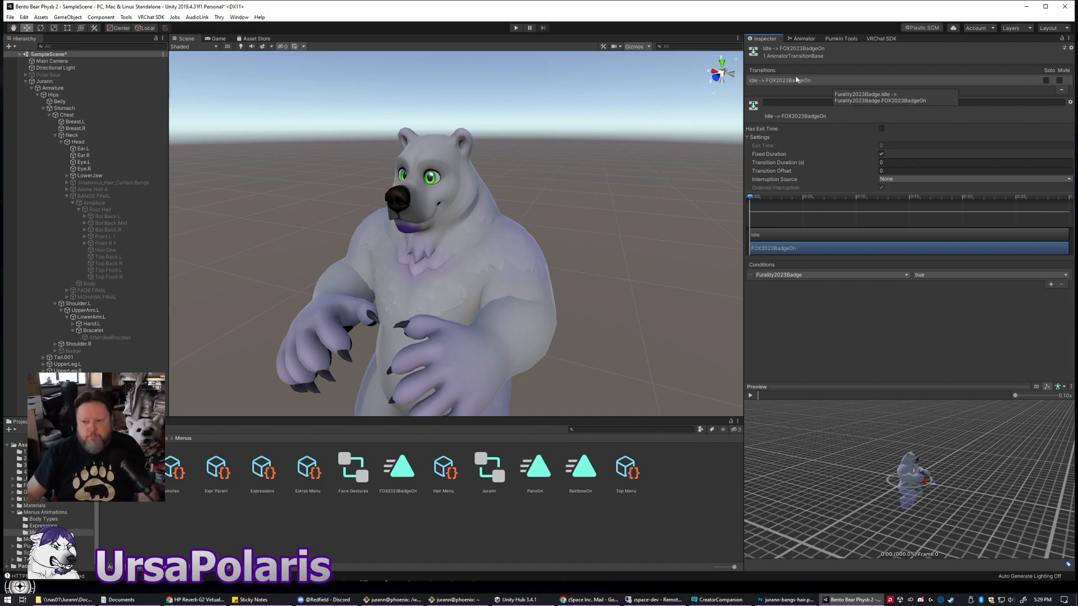
left_click(802, 38)
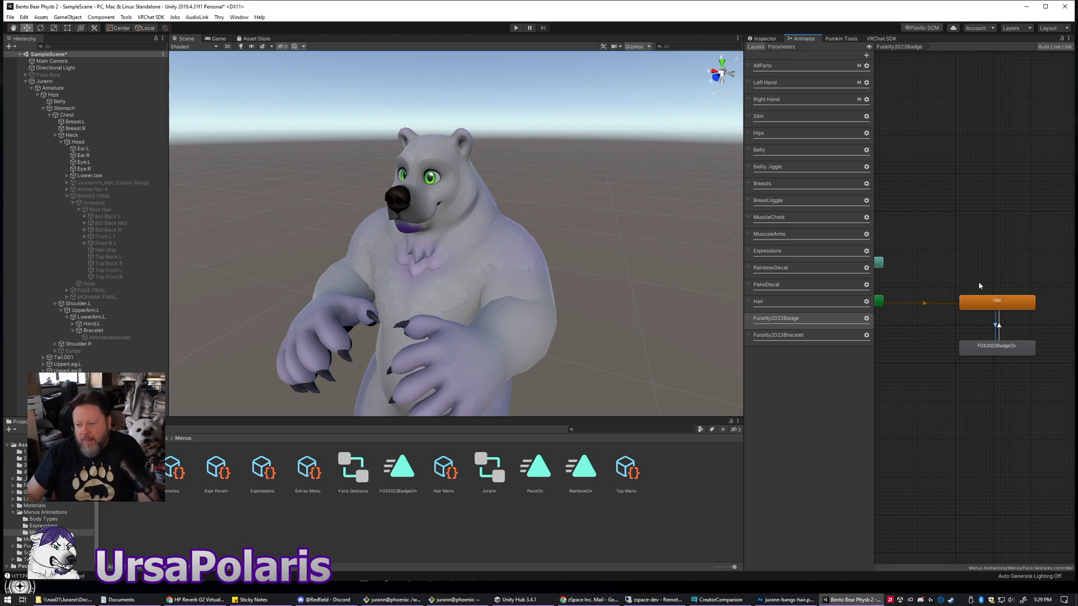
left_click(1006, 349)
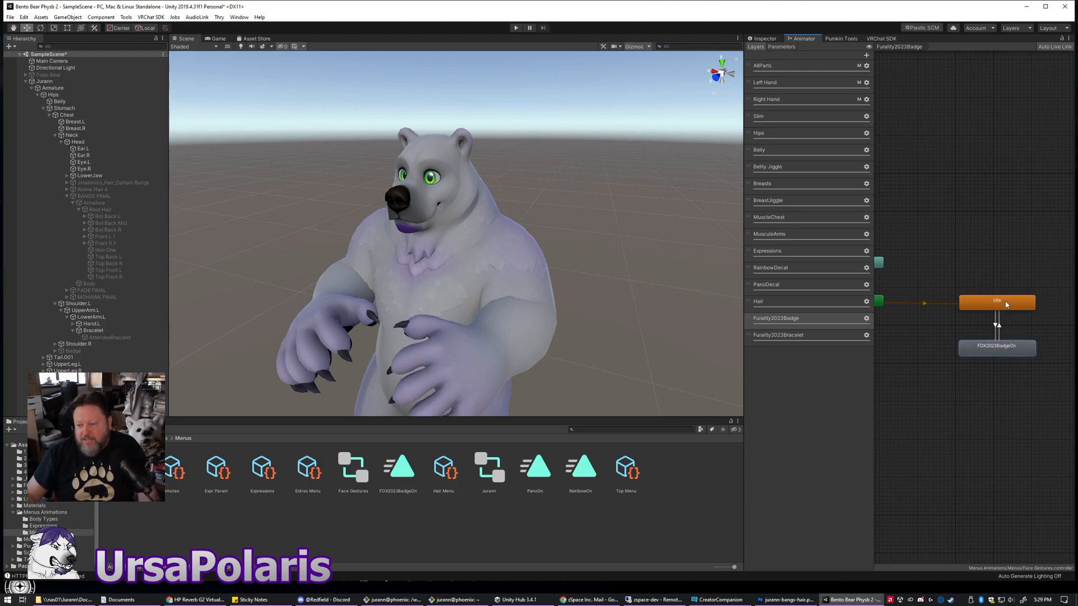
middle_click_drag(921, 356, 923, 360)
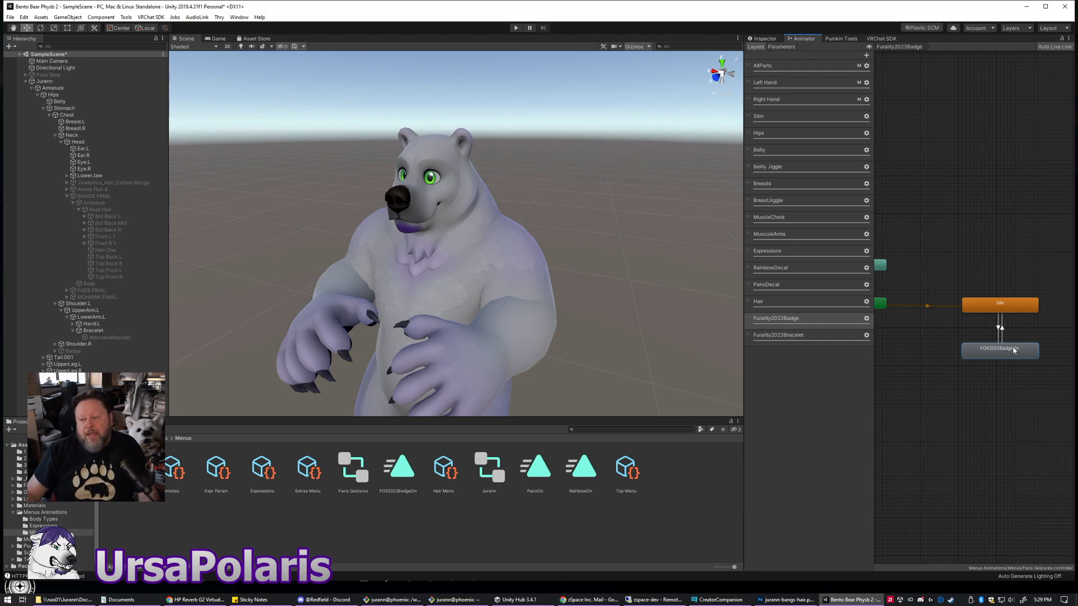
left_click(992, 310)
left_click(947, 384)
middle_click_drag(941, 403, 914, 400)
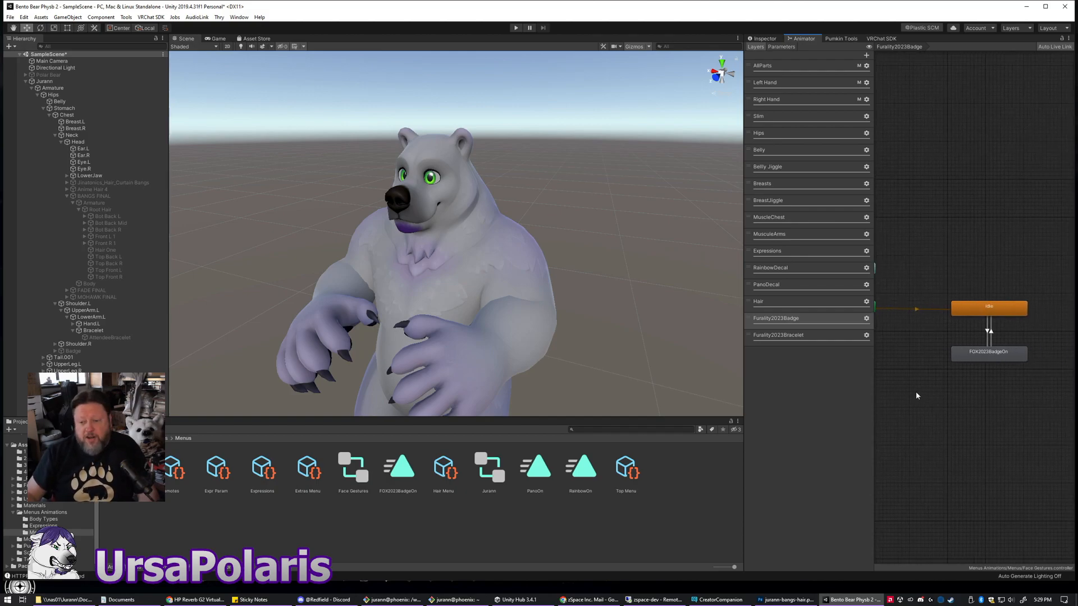
middle_click_drag(936, 388, 948, 391)
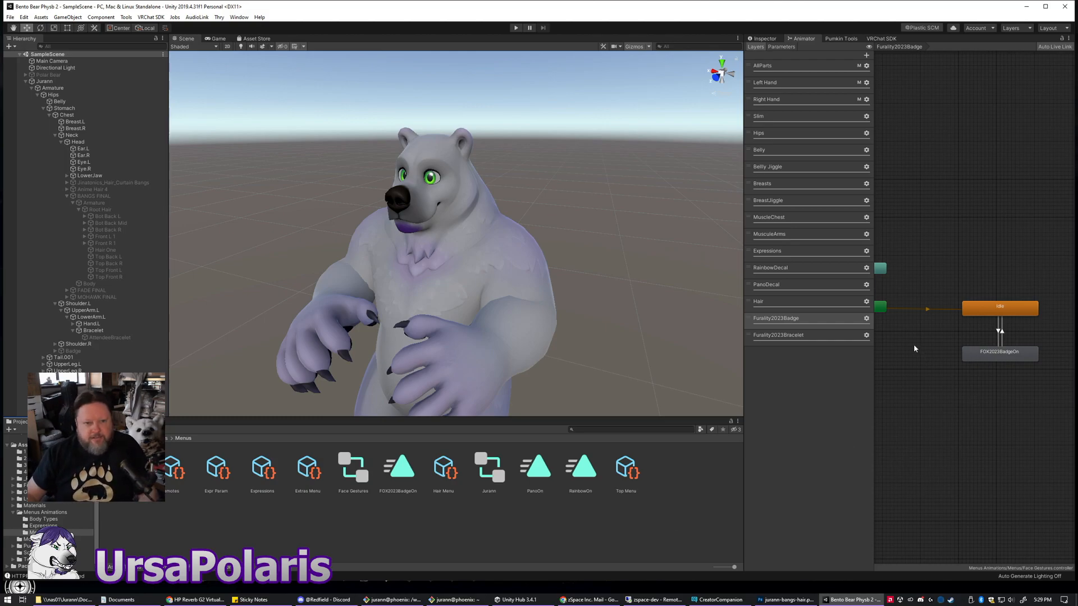
middle_click_drag(935, 387, 910, 412)
middle_click_drag(1005, 414, 1010, 392)
scroll(988, 414, "down", 1)
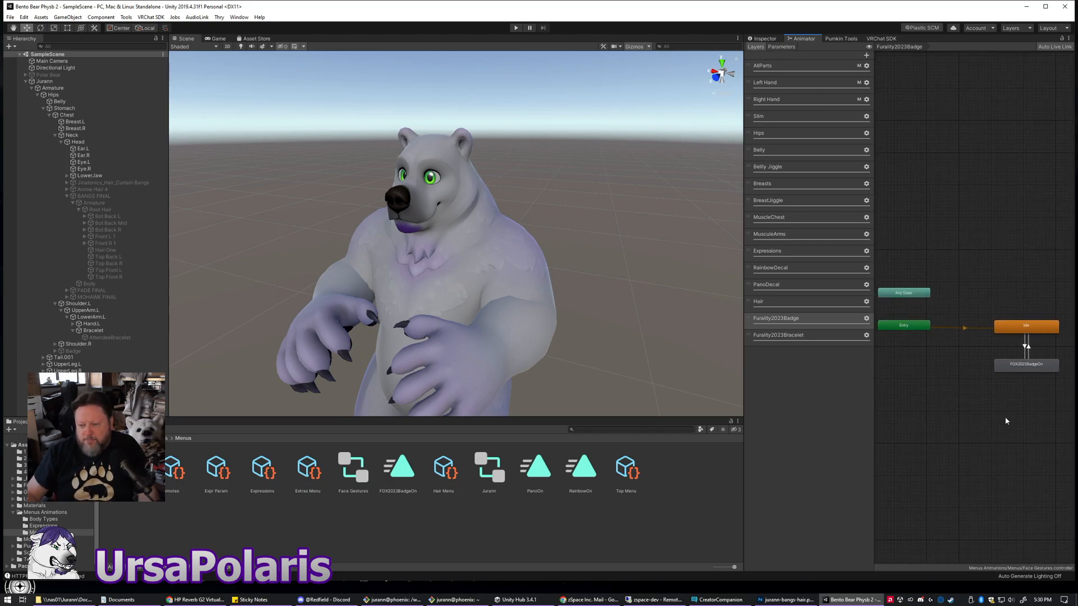
middle_click_drag(1014, 400, 1054, 403)
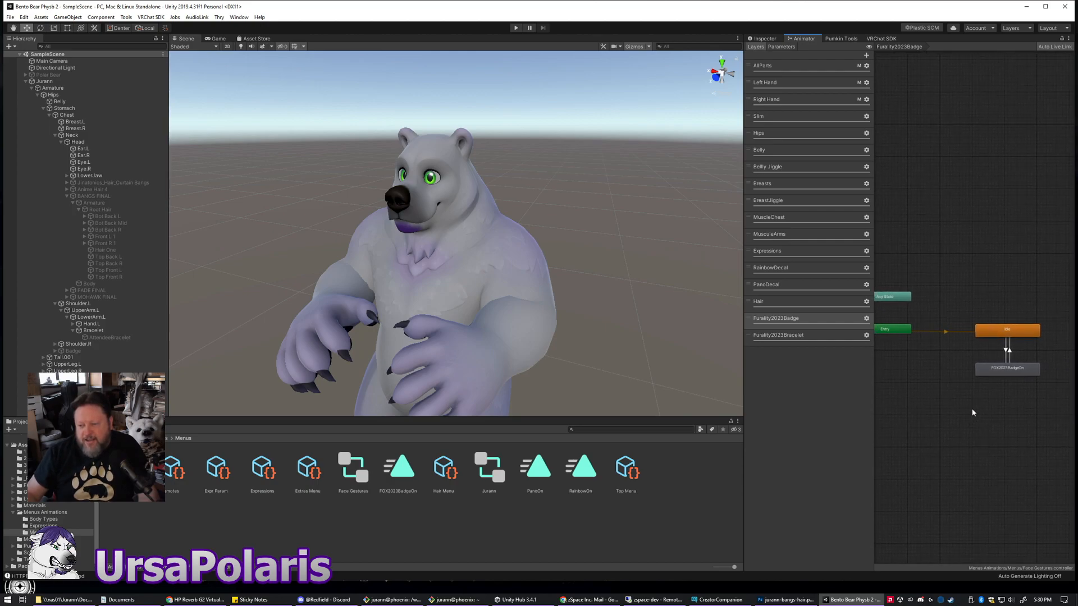
middle_click_drag(973, 411, 974, 404)
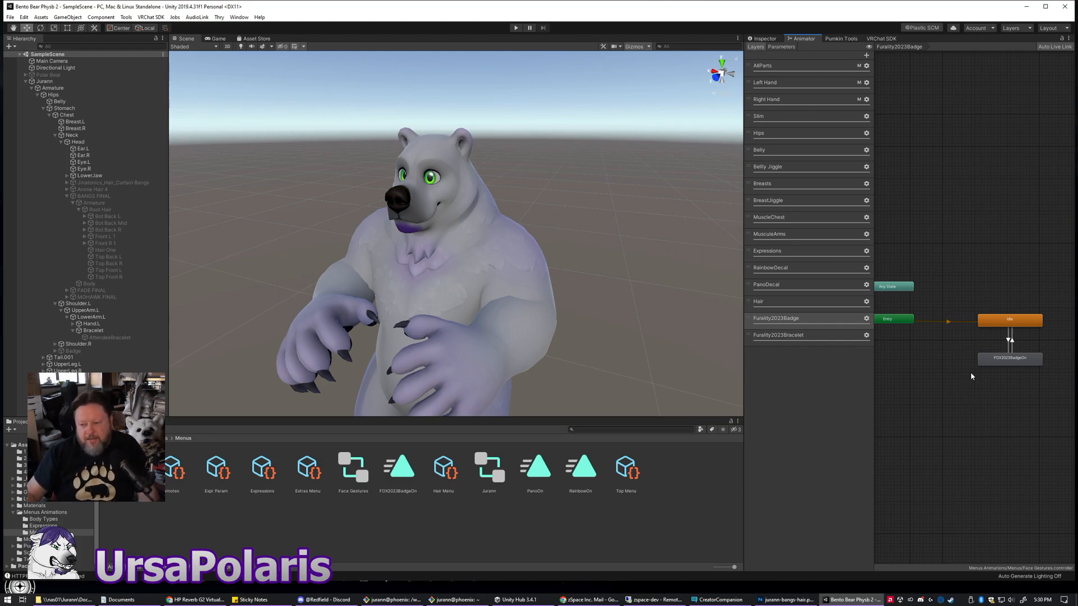
mouse_move(956, 409)
middle_mouse_down()
mouse_move(879, 396)
mouse_move(974, 410)
middle_mouse_up()
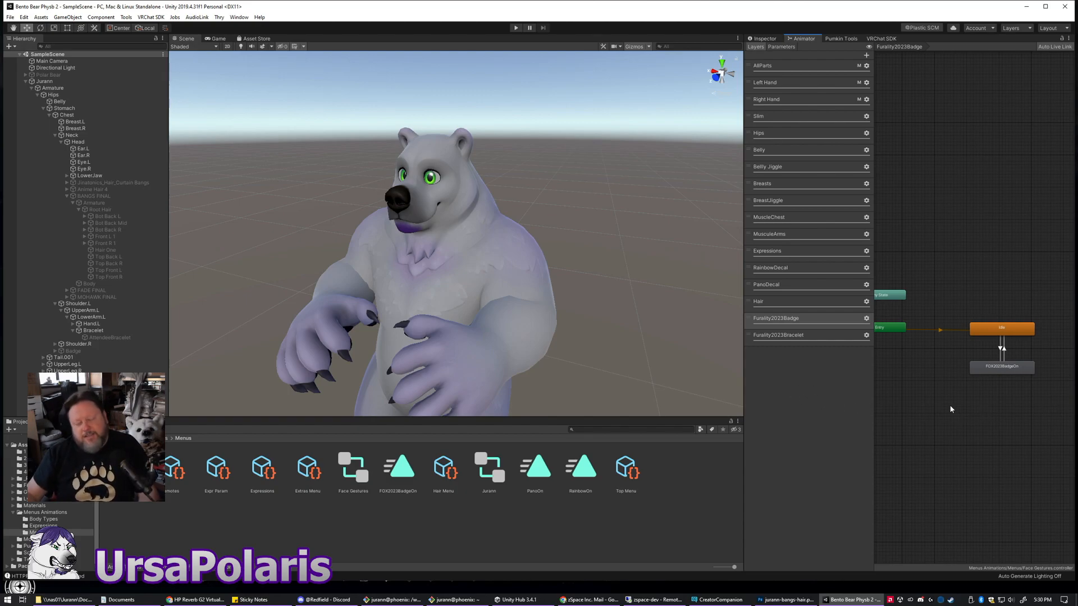
mouse_move(985, 417)
middle_mouse_down()
mouse_move(960, 414)
mouse_move(997, 417)
middle_mouse_up()
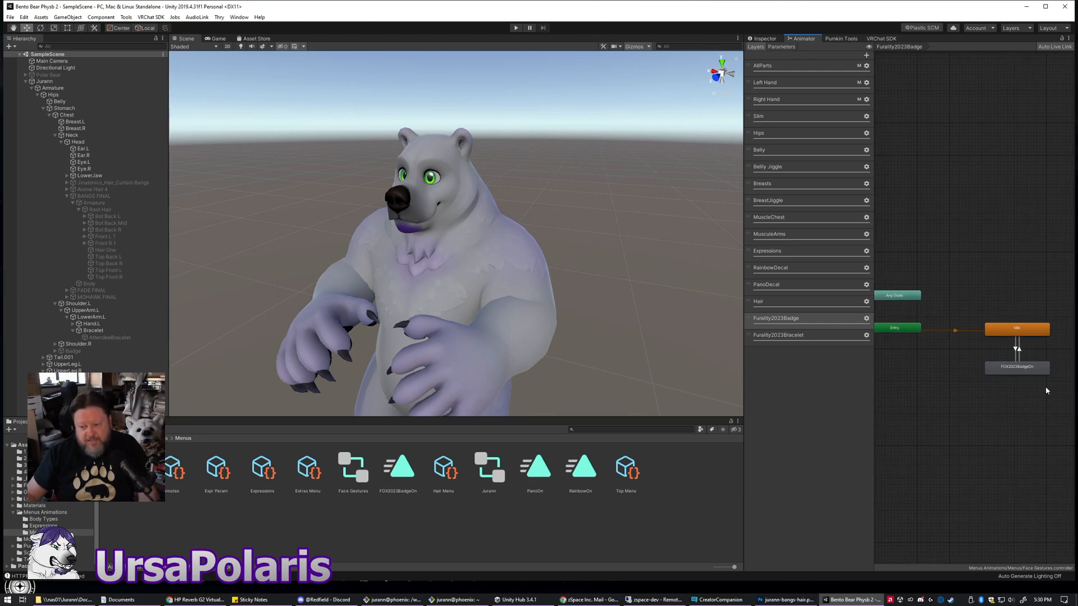
left_click(818, 336)
left_click(476, 532)
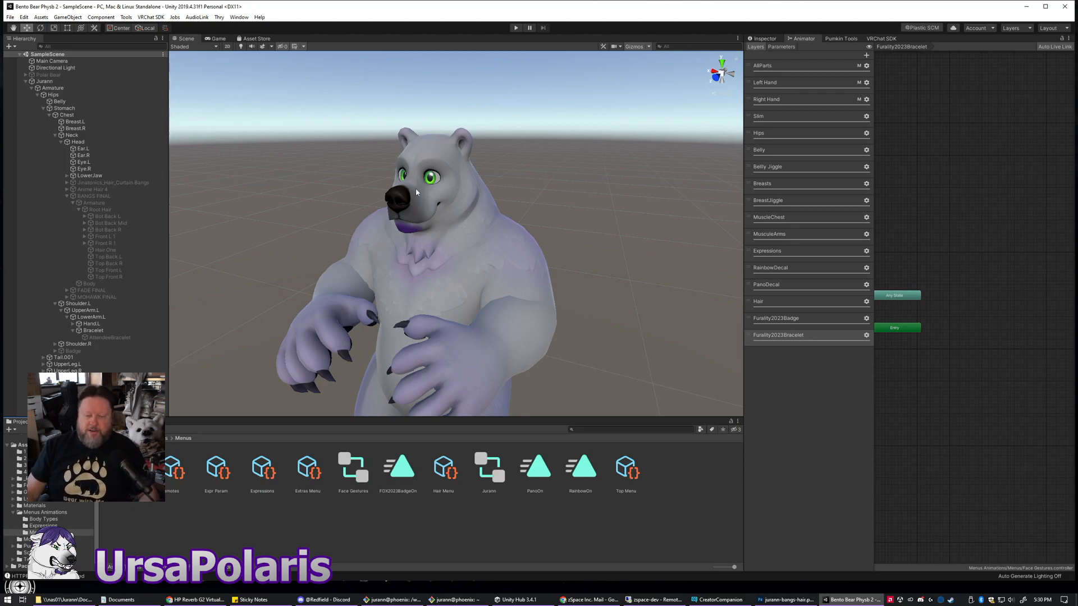
right_click(413, 515)
left_click(596, 529)
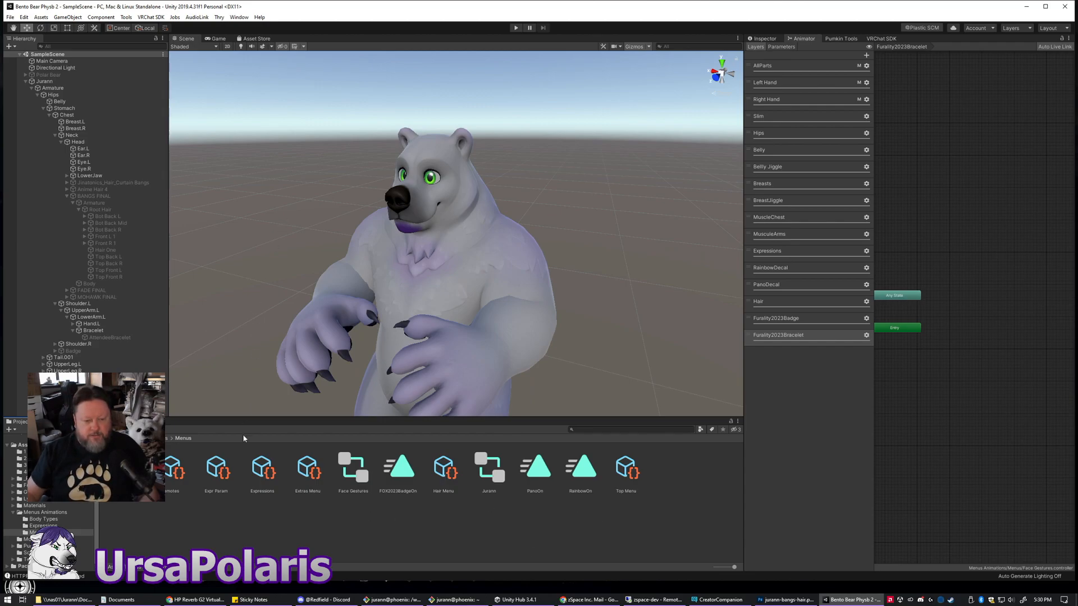
- Create a new animation clip on the Jurann avatar and save it as FOX2023BraceletOn.anim in the Menus folder
left_click(44, 81)
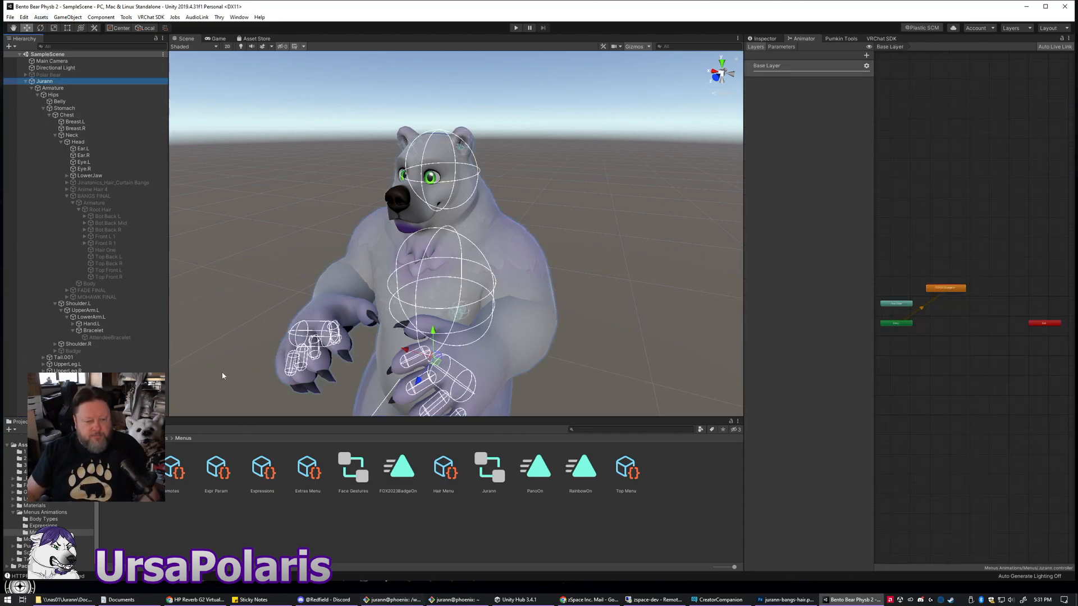
left_click(79, 422)
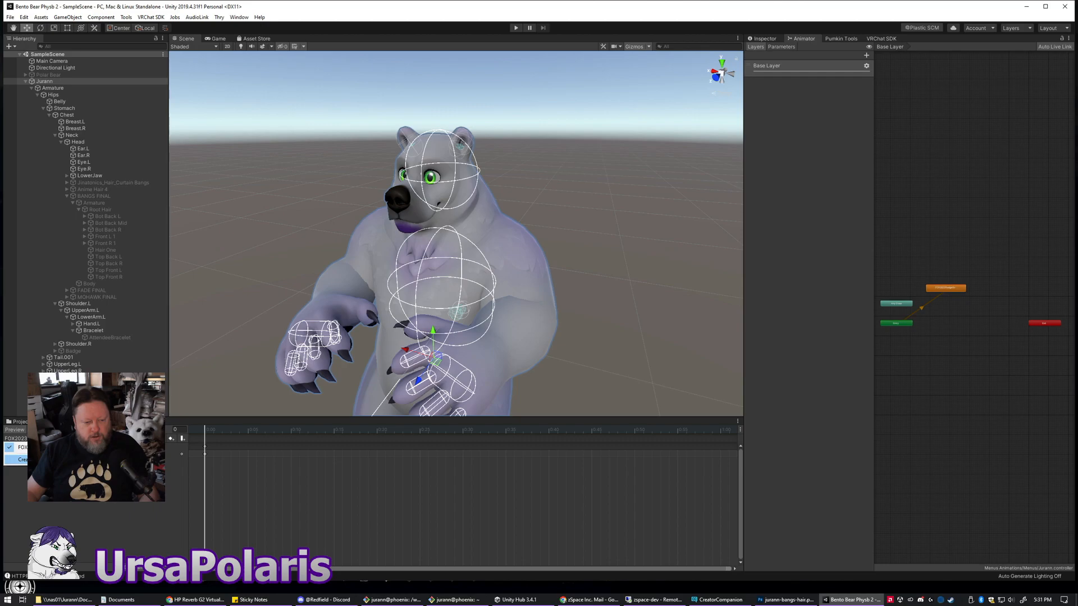
left_click(21, 459)
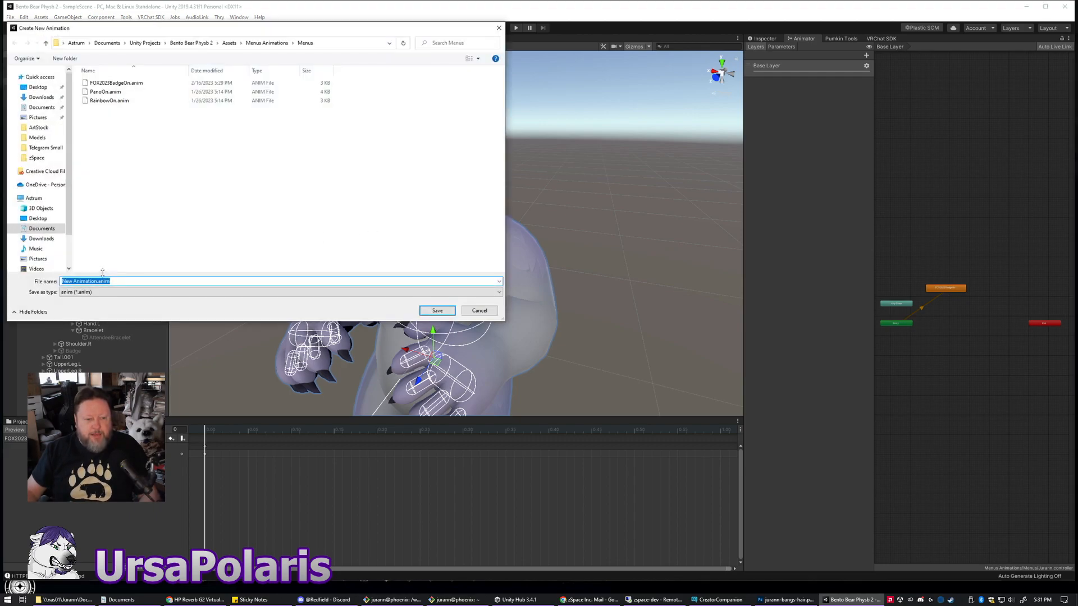
key("BackSpace")
key("BackSpace")
key("BackSpace")
key("BackSpace")
key("BackSpace")
key("BackSpace")
key("BackSpace")
key("BackSpace")
key("BackSpace")
key("BackSpace")
key("BackSpace")
key("BackSpace")
key("BackSpace")
type("FOX2023")
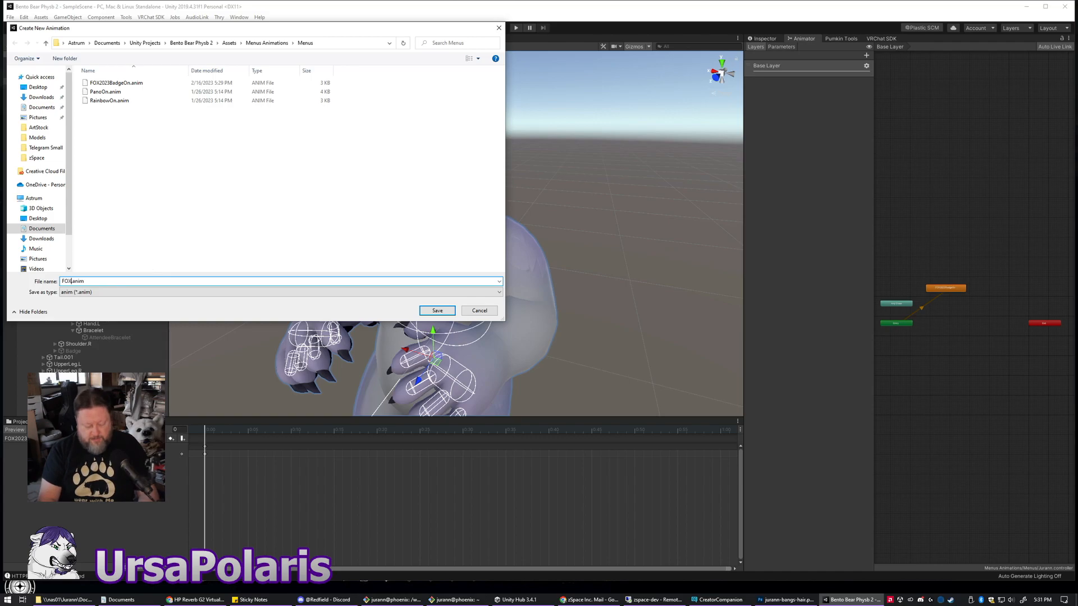
type("Bracel")
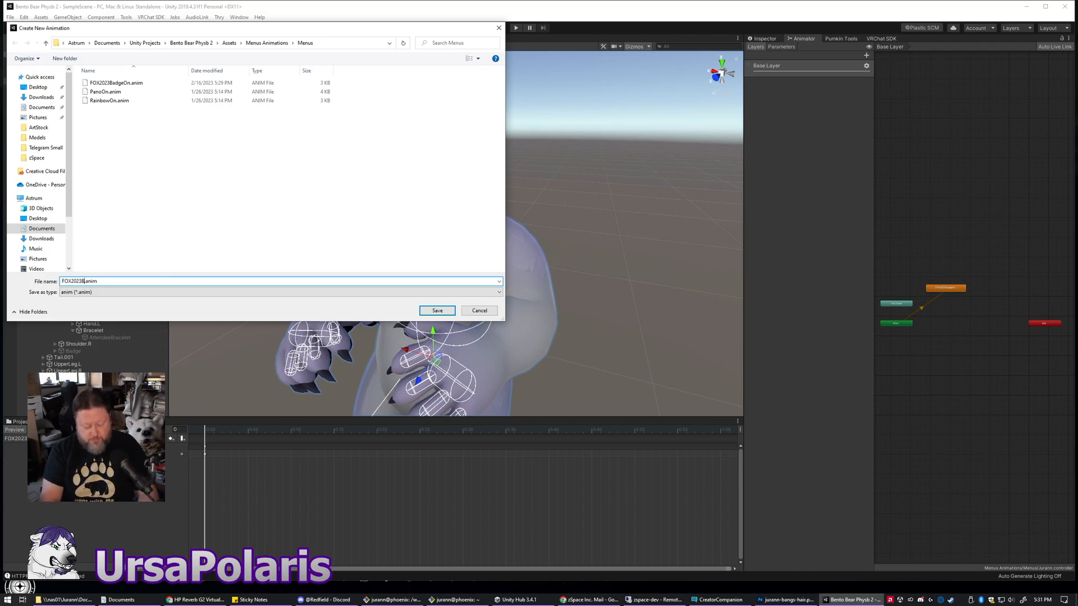
type("etOn")
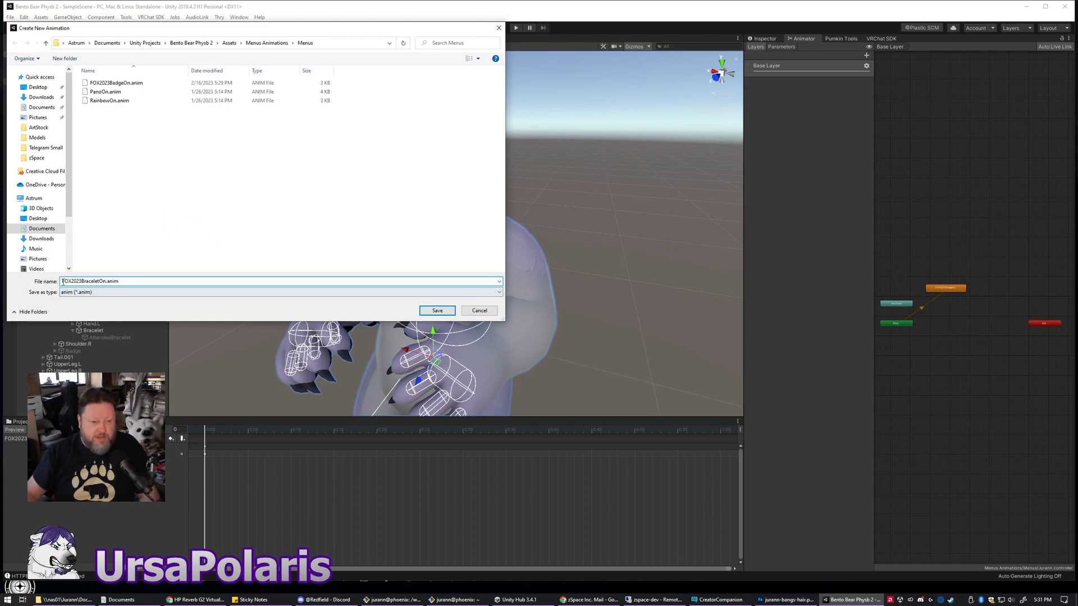
left_click(424, 312)
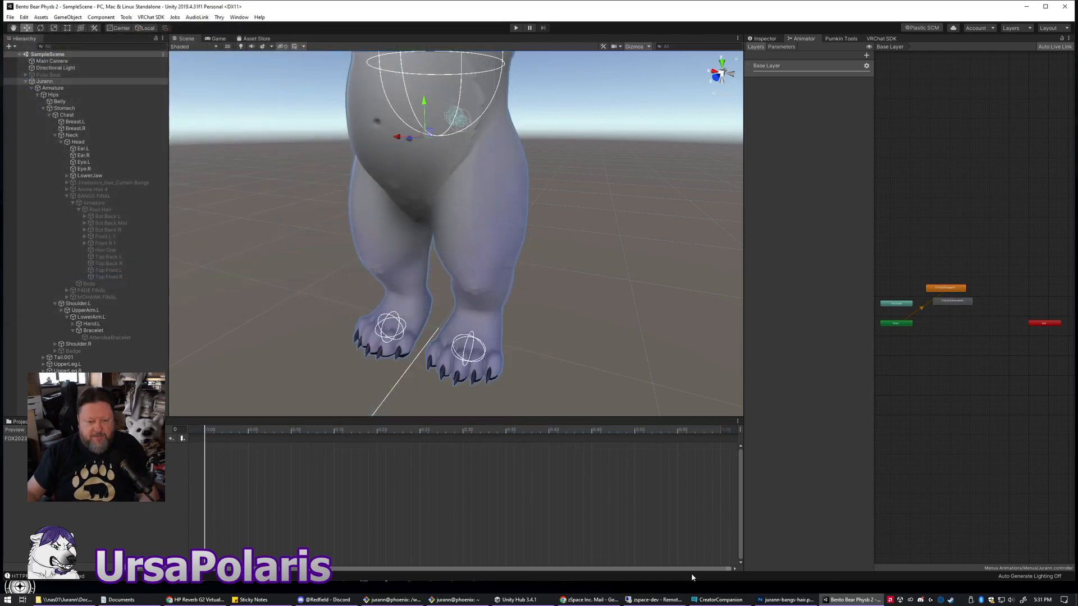
- Record enabling the AttendeeBracelet object in the FOX2023BraceletOn clip, and end the recording
scroll(542, 185, "down", 6)
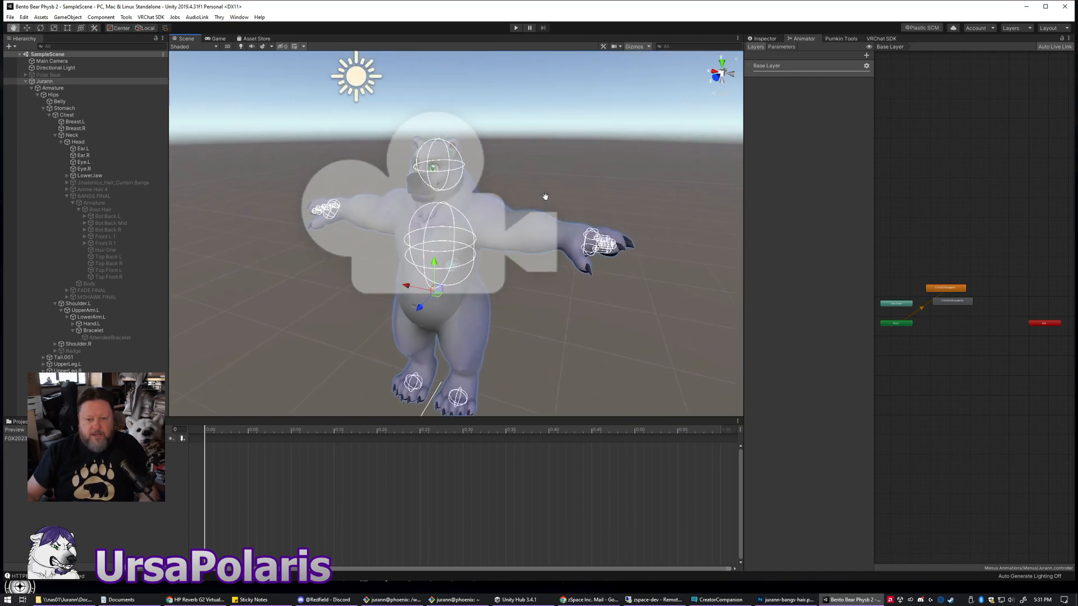
scroll(342, 258, "up", 4)
middle_click_drag(371, 260, 494, 281)
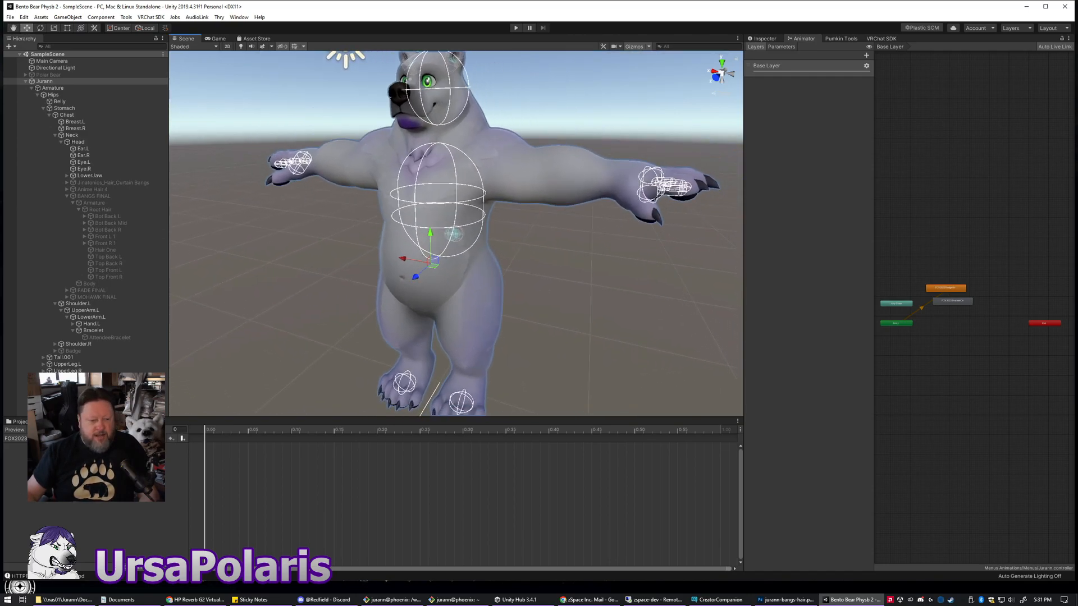
left_click(32, 430)
middle_click_drag(606, 289, 626, 179)
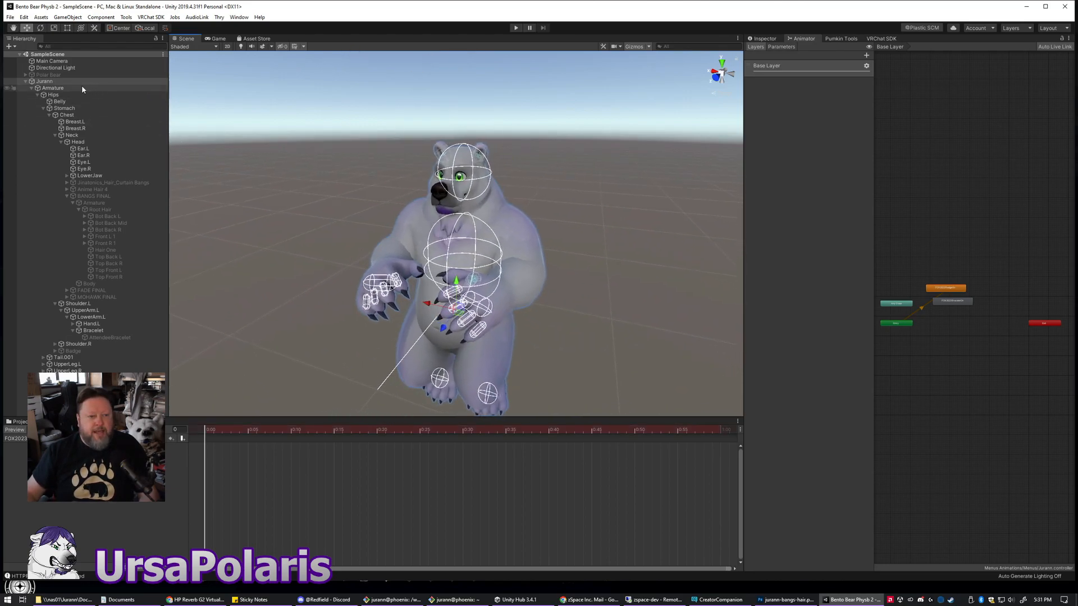
left_click(99, 338)
left_click(761, 38)
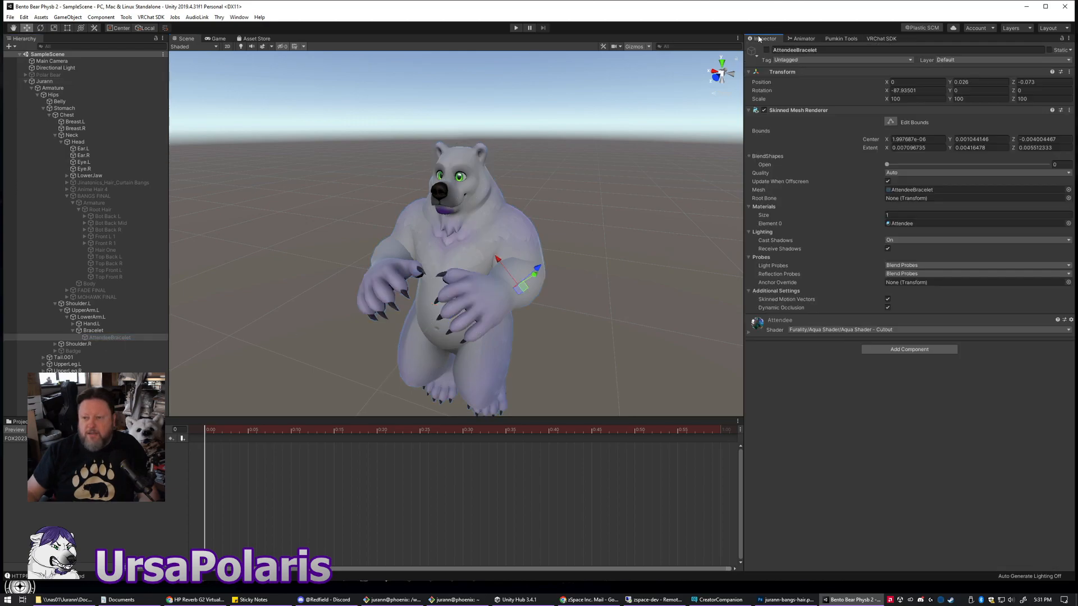
left_click(767, 50)
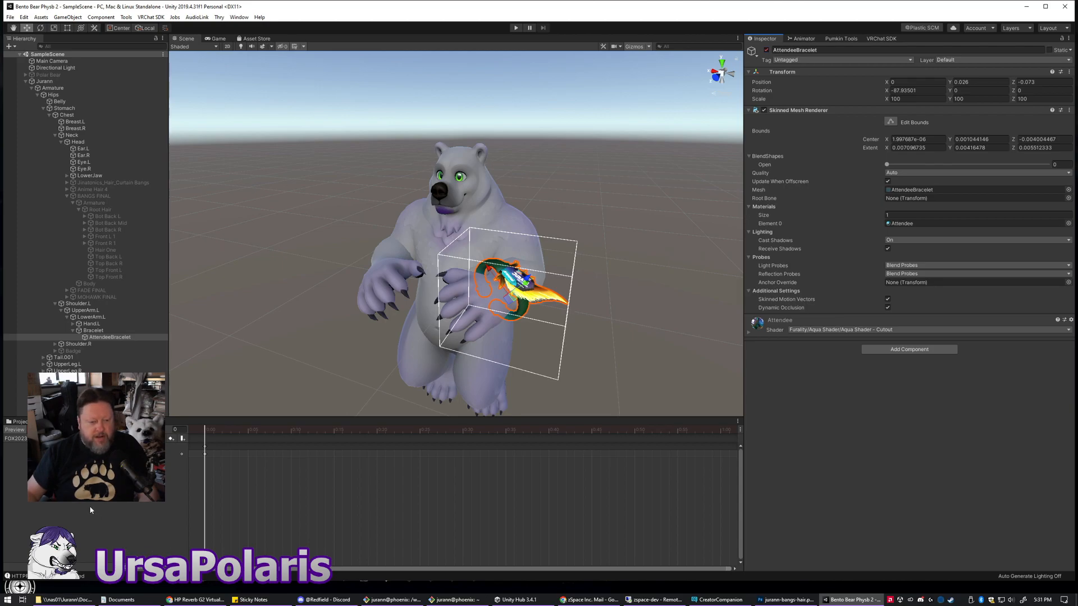
left_click(92, 488)
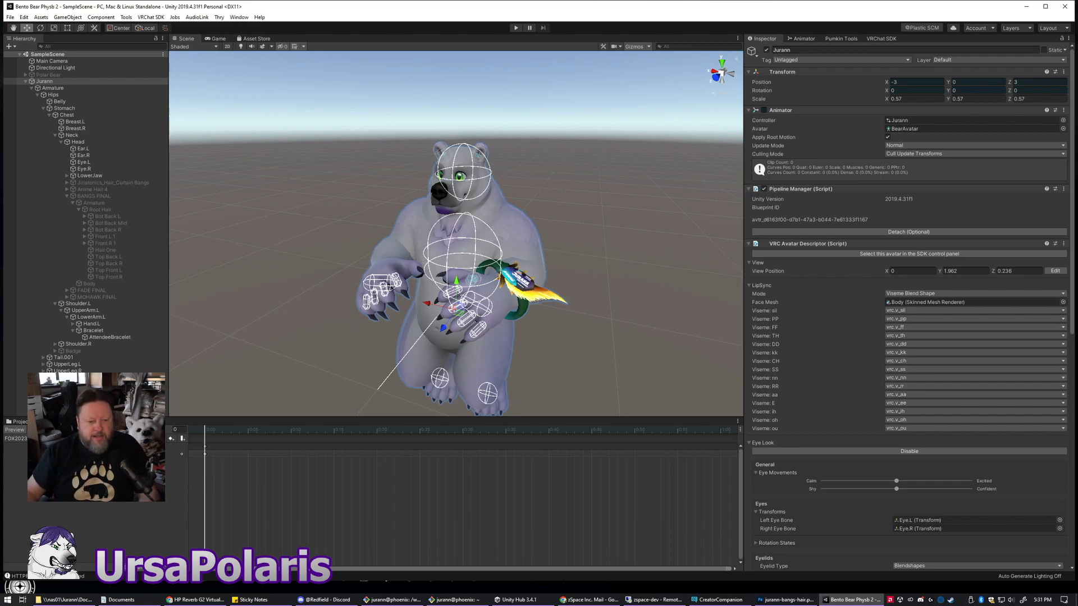
- Turn off Loop Time for the FOX2023BraceletOn clip in the Menus folder
left_click(22, 422)
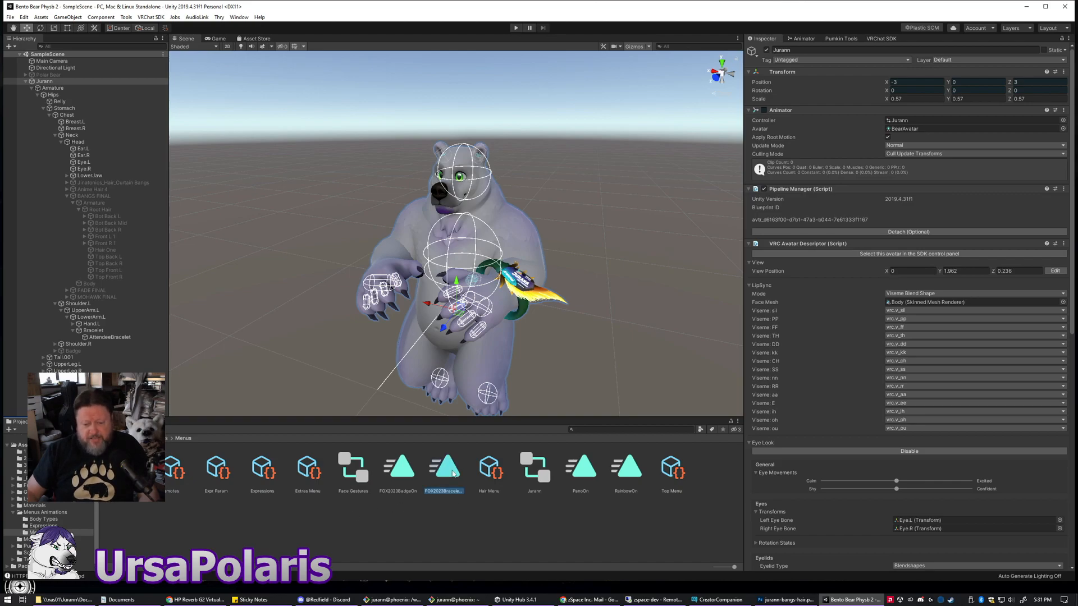
left_click(886, 79)
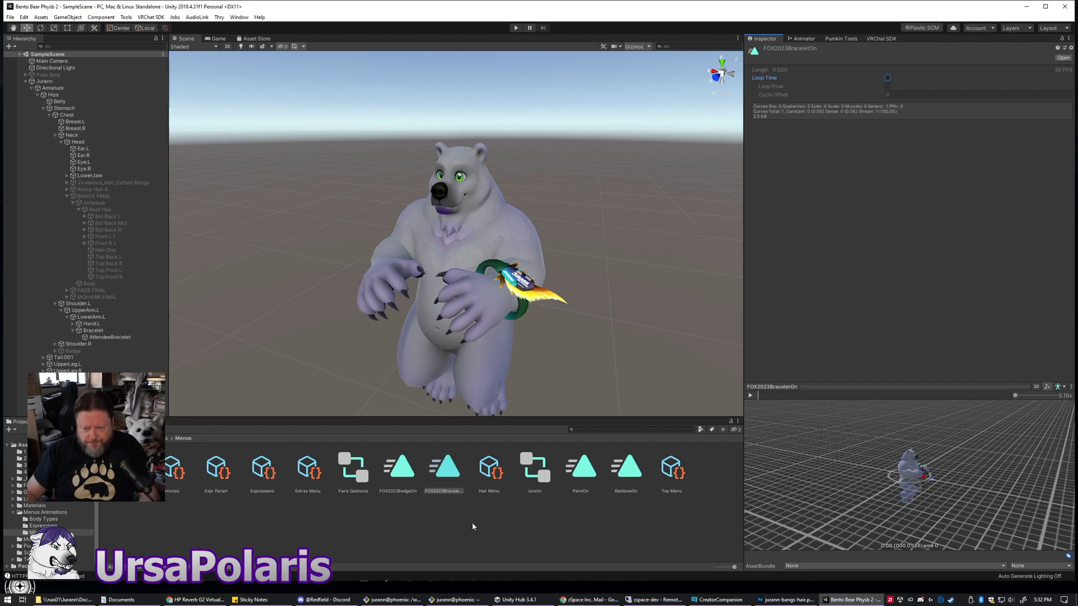
- Create an empty state named Idle in the Furality2023Bracelet layer of the Face Gestures controller
left_click(349, 472)
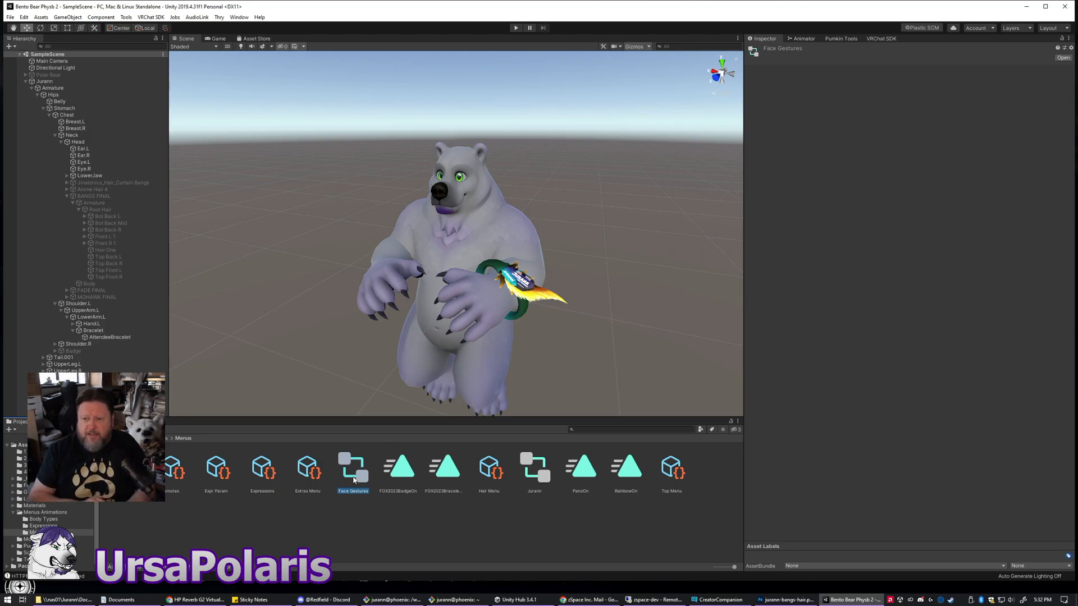
left_click(793, 39)
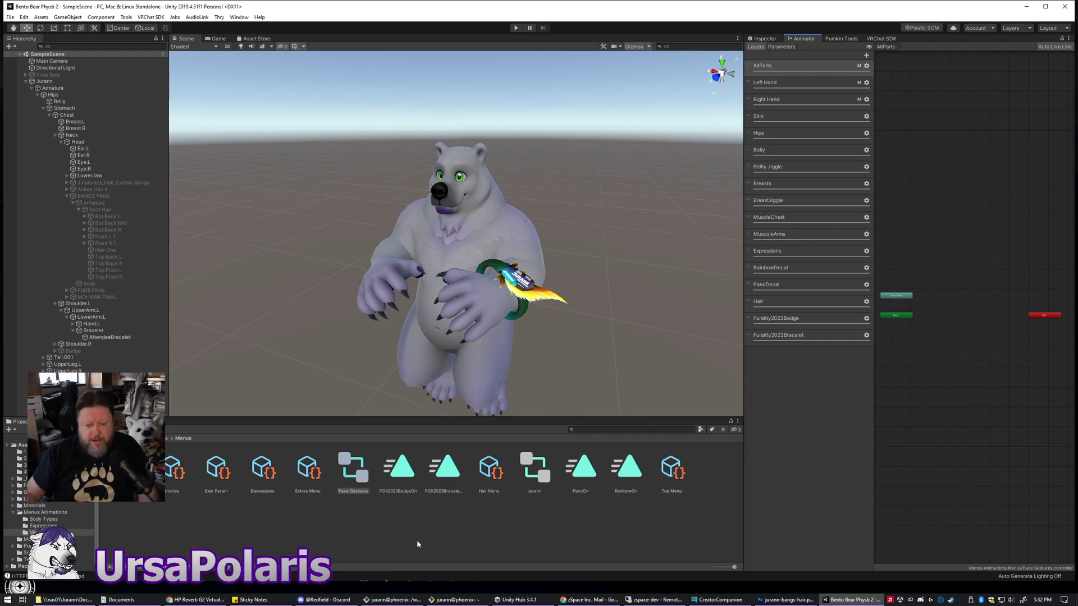
left_click(450, 473)
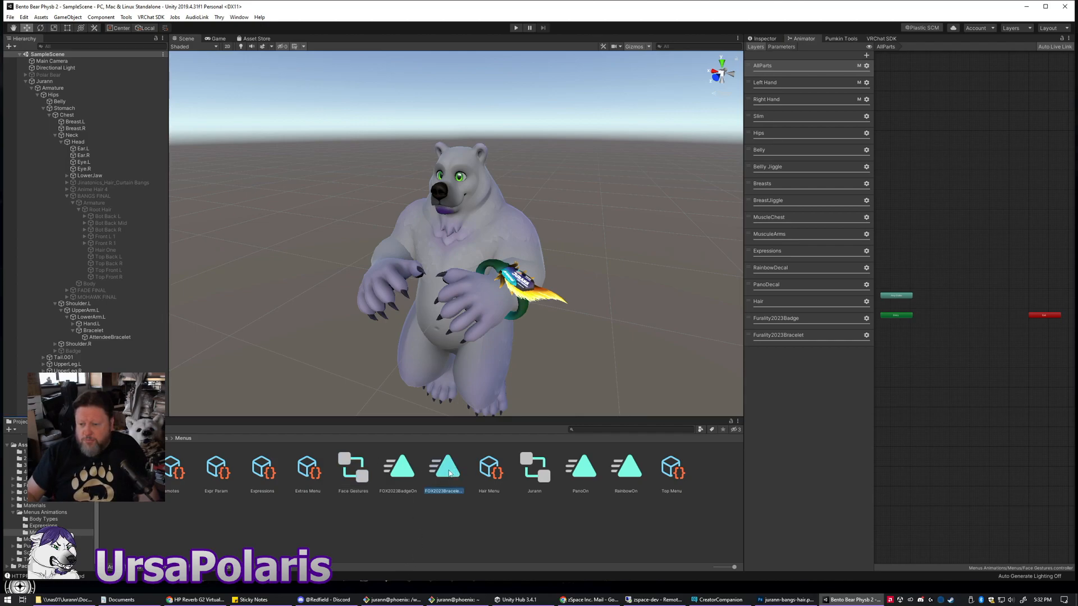
left_click(807, 336)
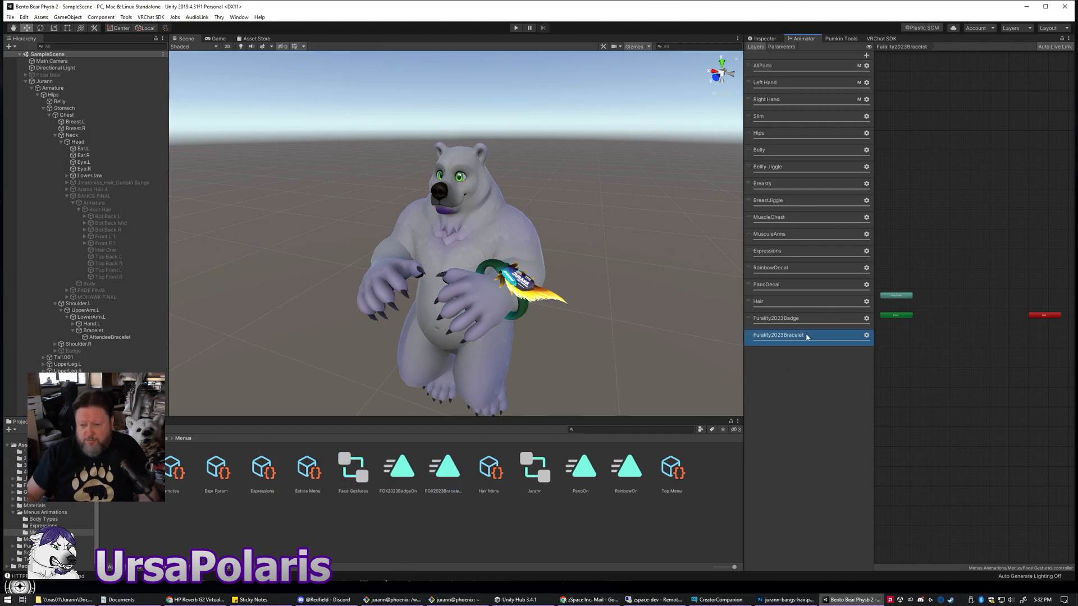
left_click_drag(437, 471, 958, 338)
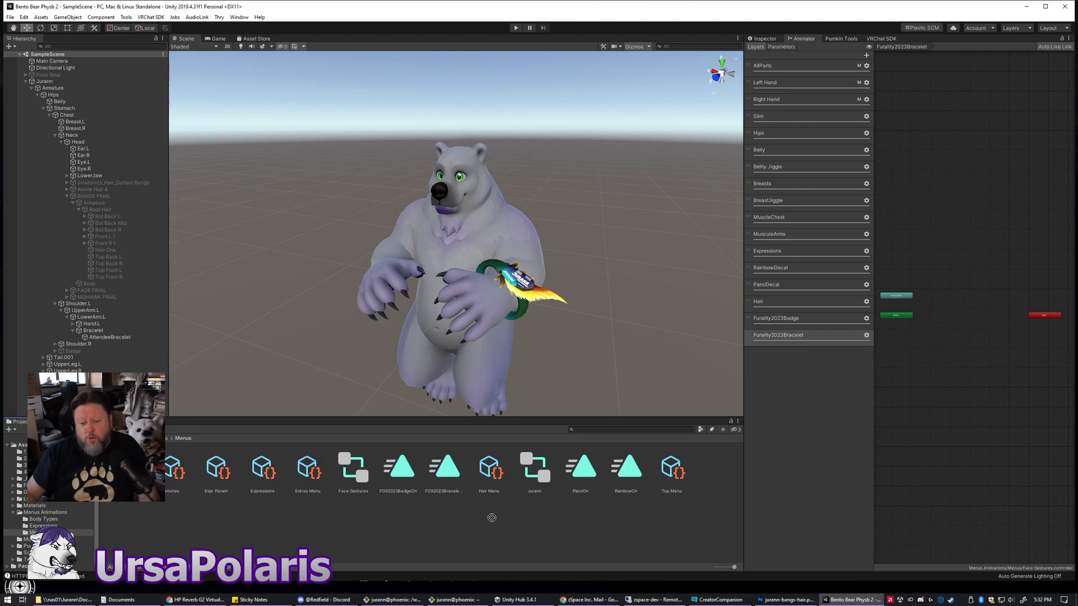
right_click(970, 320)
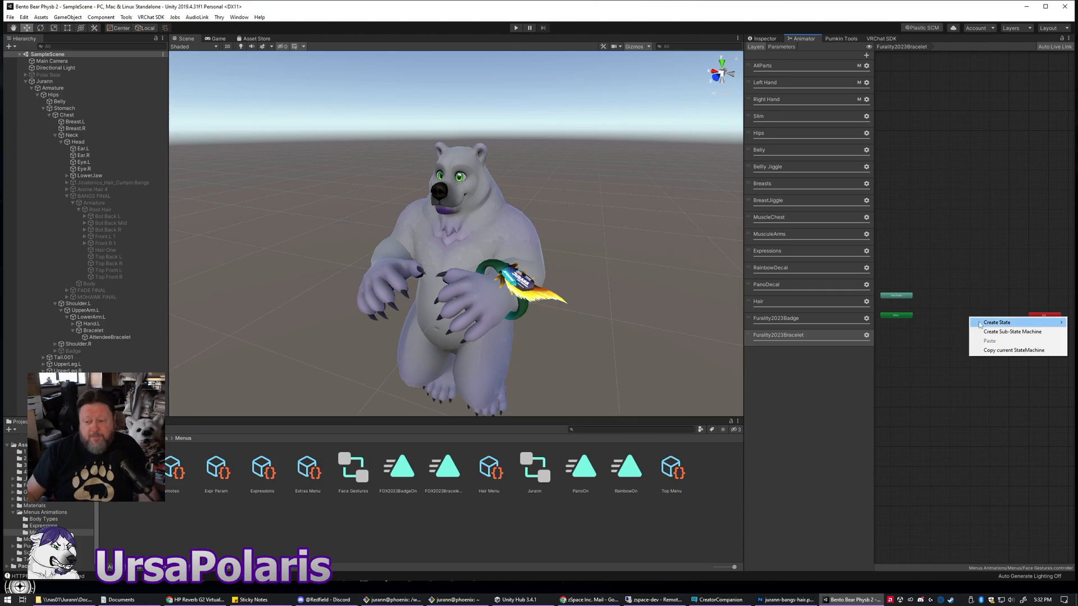
left_click(909, 323)
left_click_drag(994, 321, 979, 319)
left_click(764, 38)
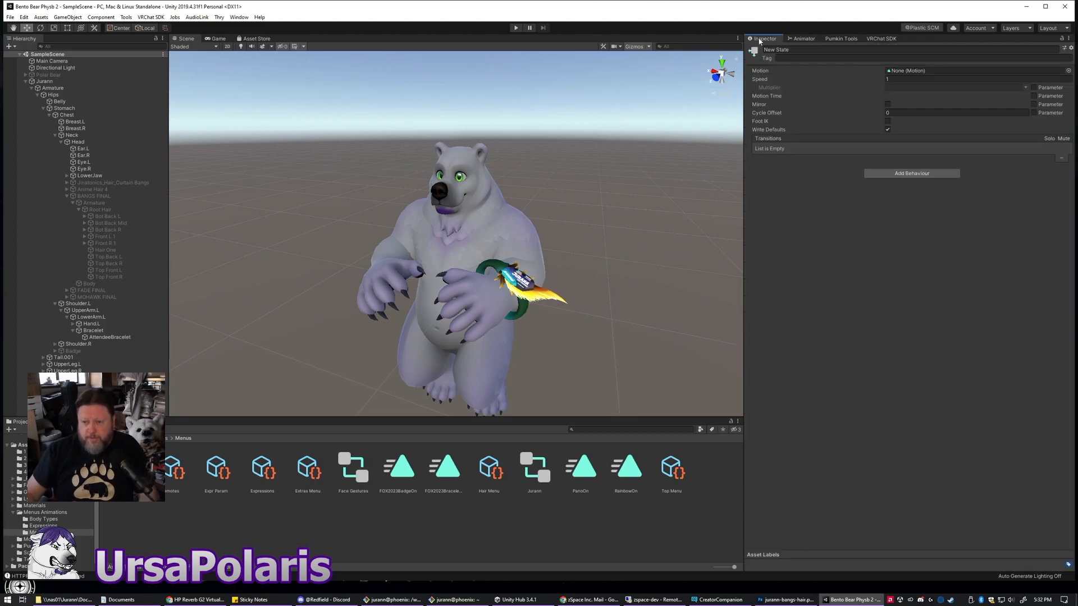
key("BackSpace")
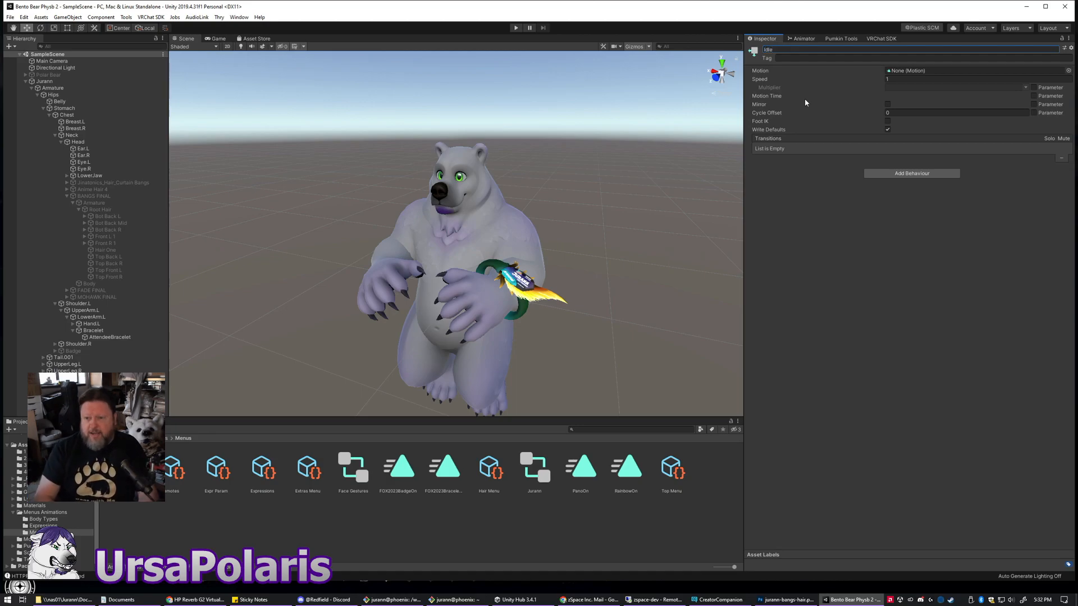
- Add the FOX2023BraceletOn clip as a state below Idle and make transitions between the two states in both directions
left_click(805, 38)
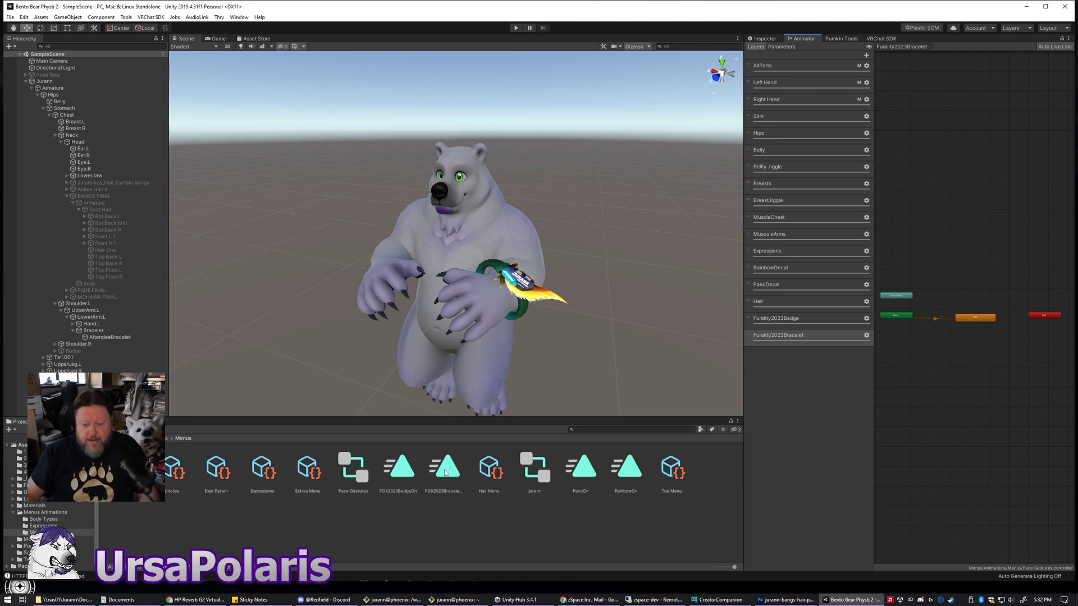
left_click_drag(449, 466, 982, 344)
right_click(972, 324)
left_click(988, 328)
left_click(974, 345)
right_click(975, 344)
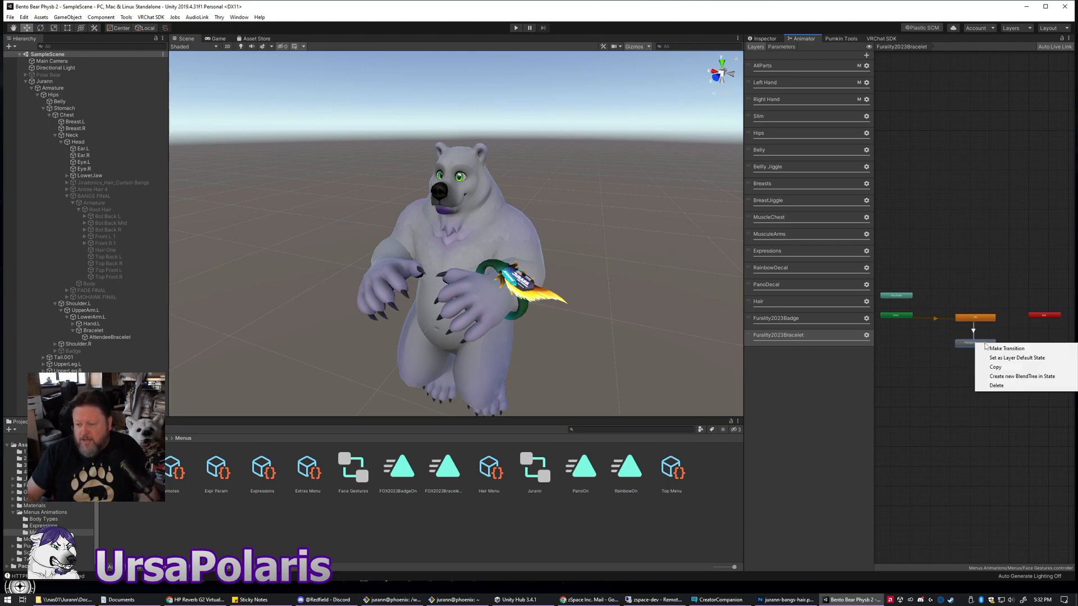
left_click(989, 347)
left_click(986, 321)
left_click(922, 338)
- Add the condition Furality2023Bracelet is true to the transition from Idle to FOX2023BraceletOn
left_click(975, 345)
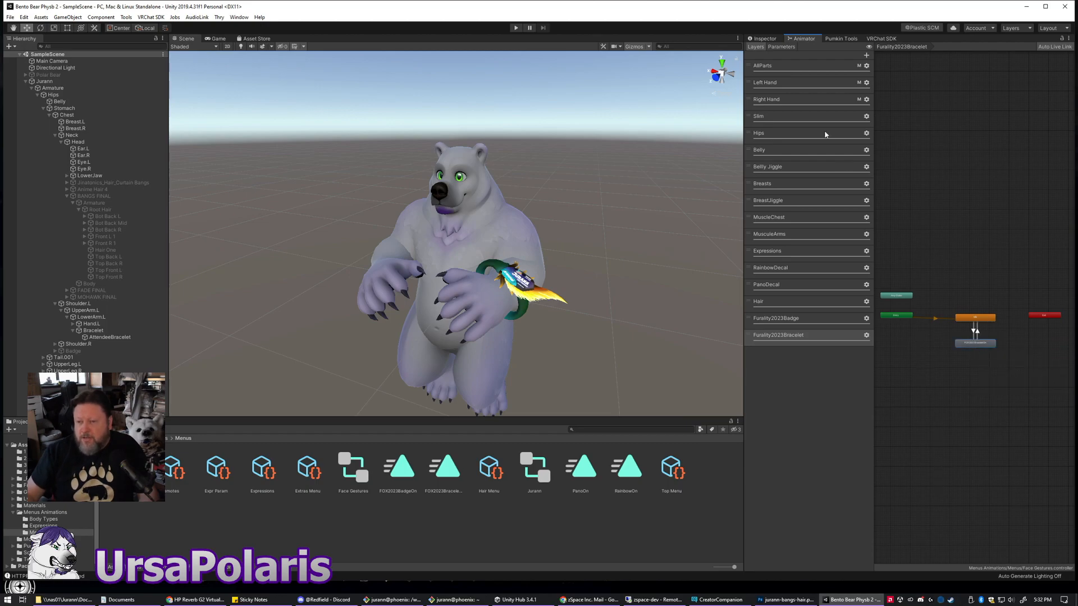
left_click(765, 39)
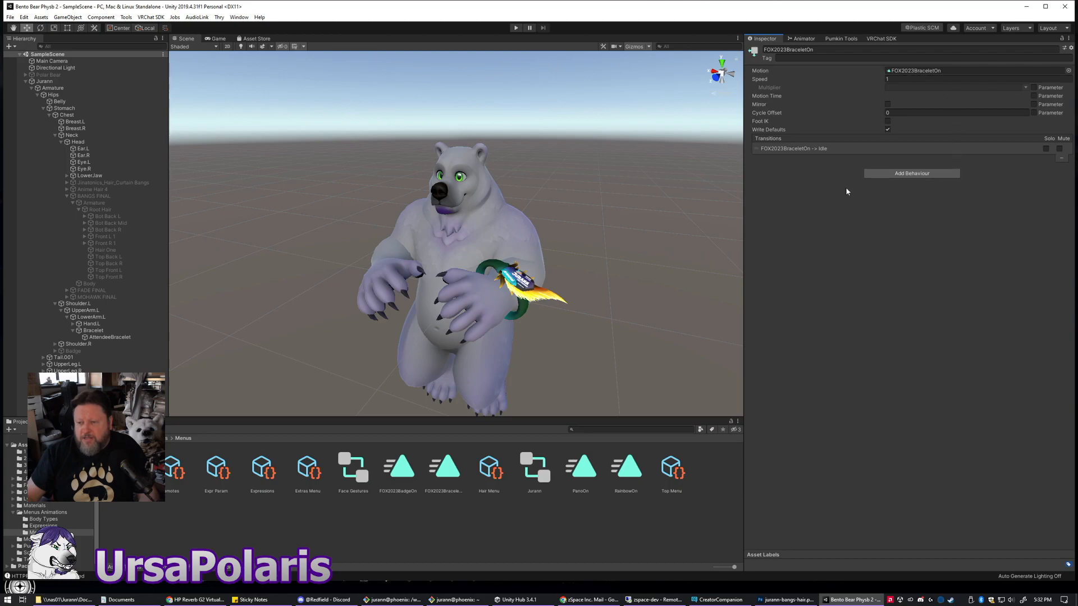
left_click(803, 38)
left_click(973, 333)
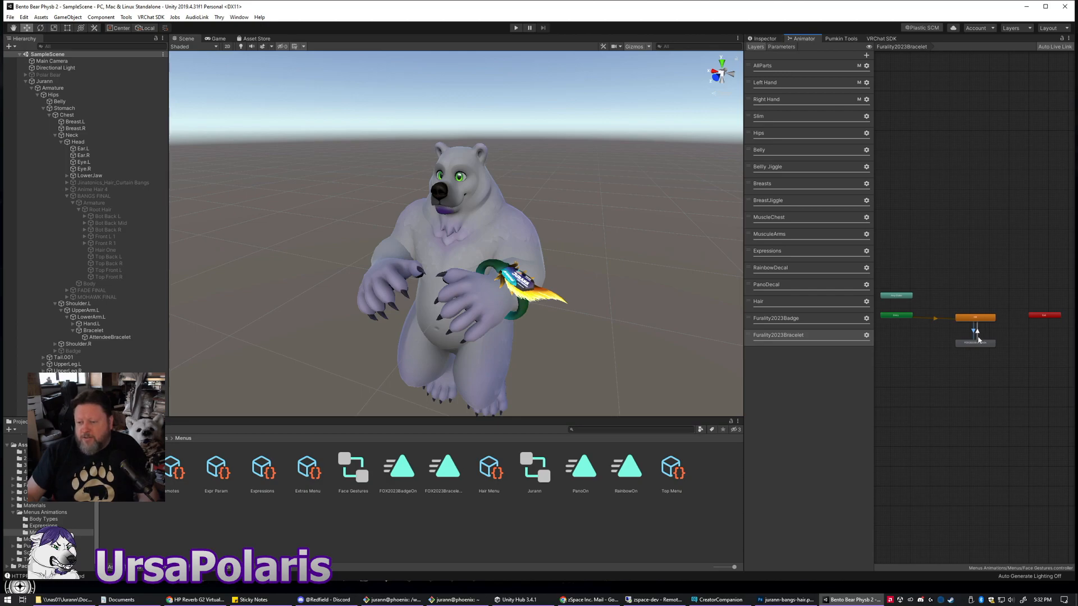
left_click(764, 38)
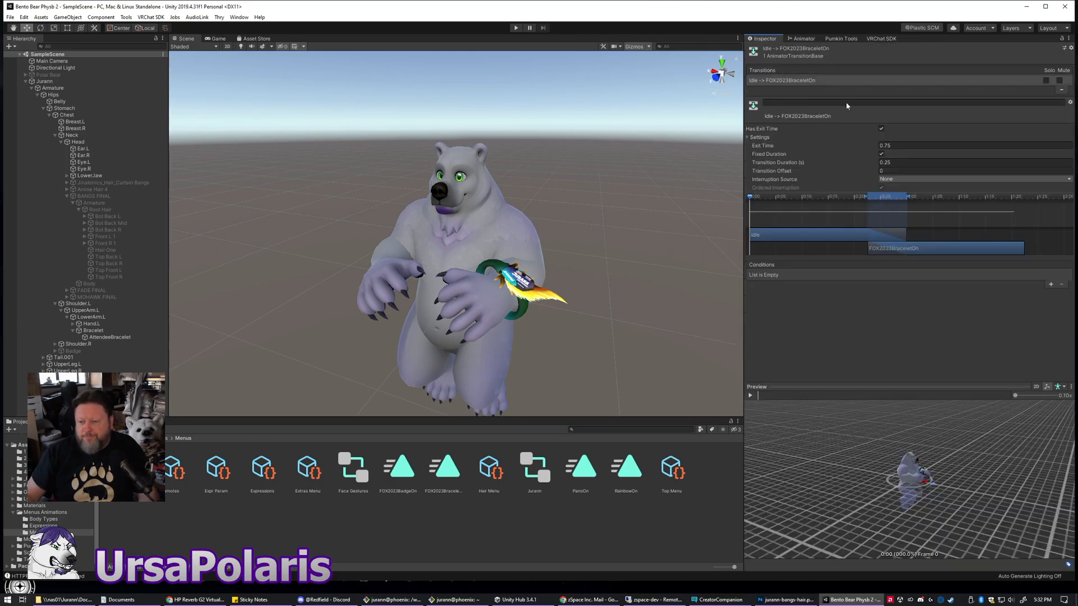
left_click(1051, 284)
left_click(825, 274)
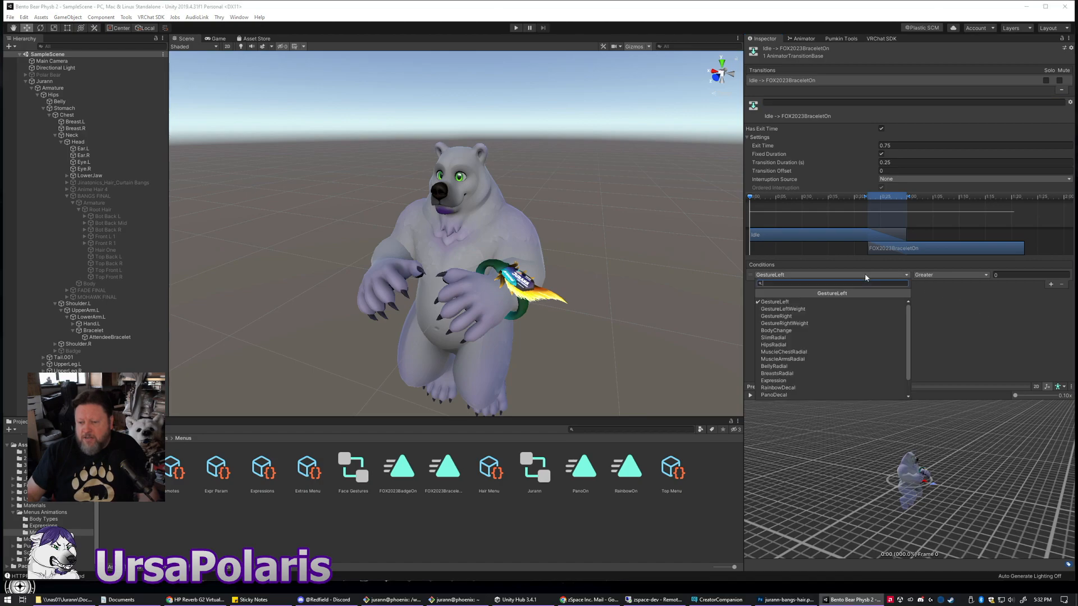
left_click(808, 396)
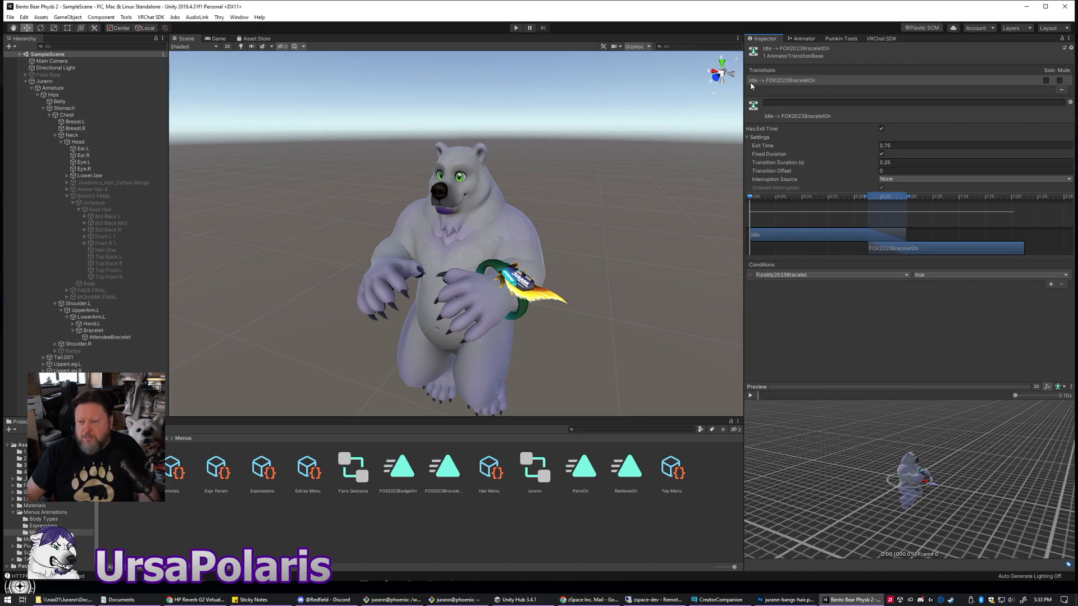
- Set the Idle to FOX2023BraceletOn transition's exit time to 0, turn off Has Exit Time, and set its transition duration to 0
left_click(897, 145)
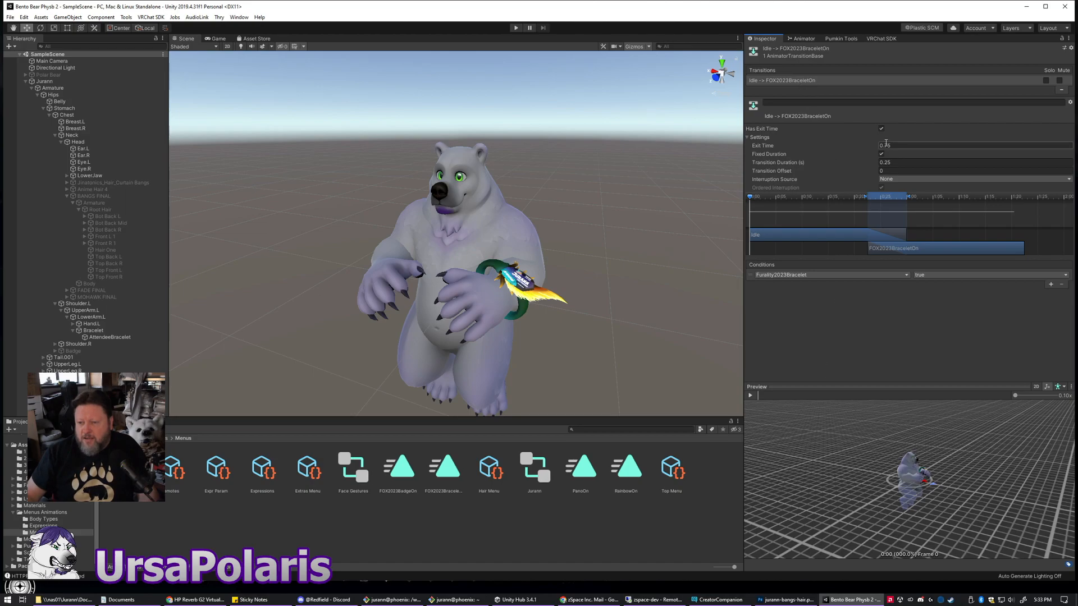
type("0")
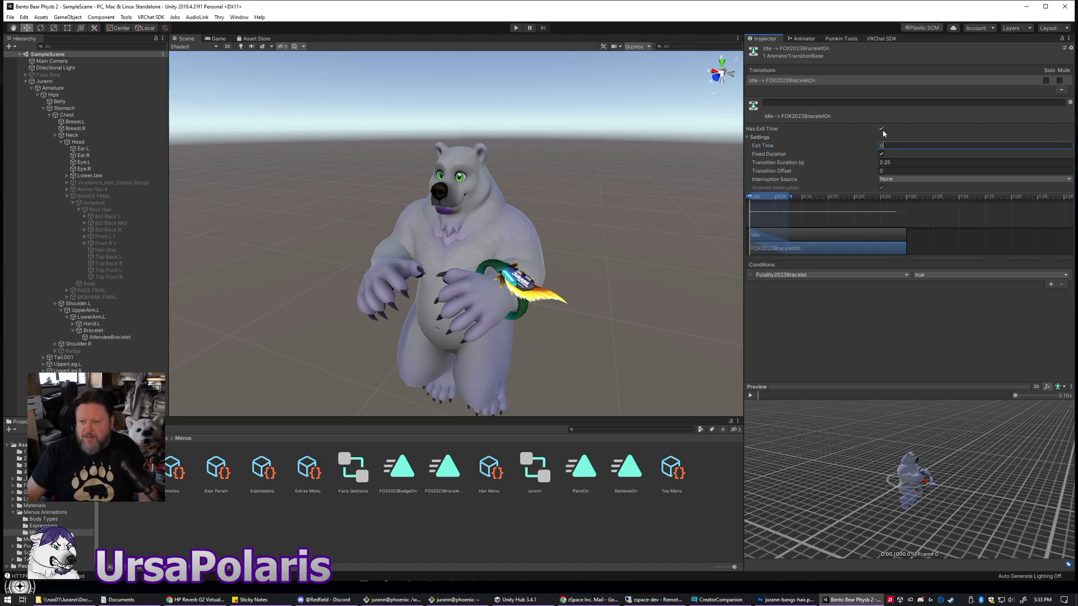
left_click(881, 128)
left_click(906, 162)
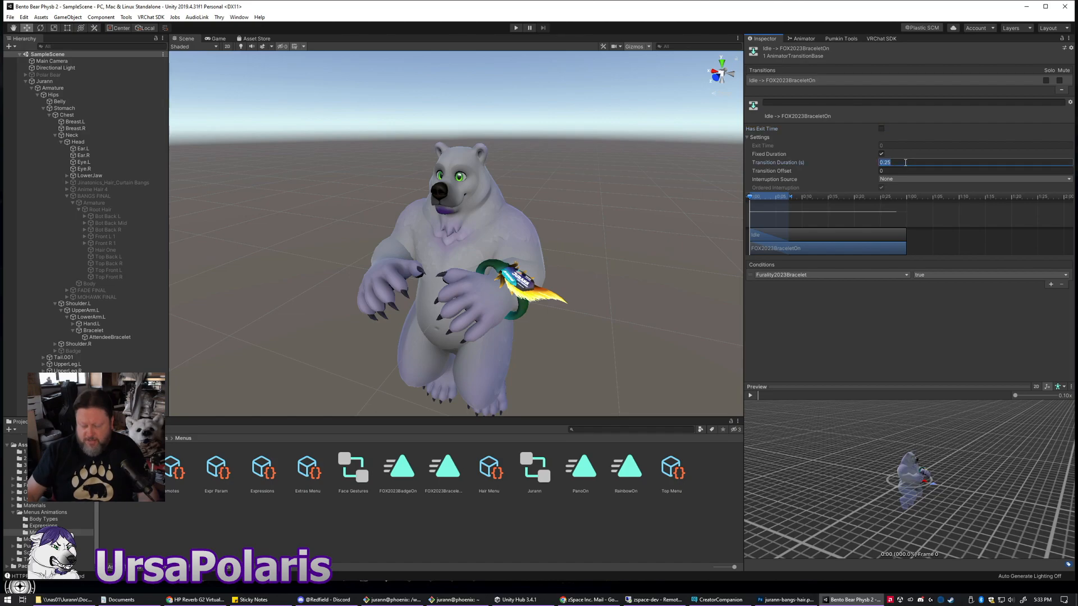
type("0")
left_click(867, 347)
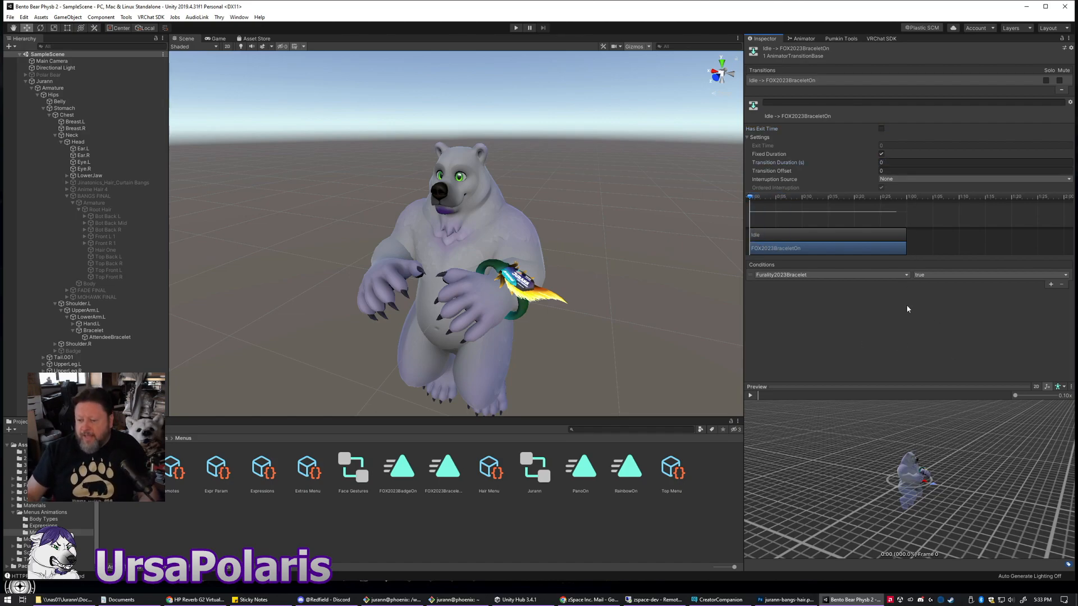
- Play the preview of the Idle to FOX2023BraceletOn transition and examine the bracelet on the avatar
scroll(924, 471, "up", 3)
middle_click_drag(924, 471, 958, 474)
scroll(859, 443, "up", 4)
scroll(932, 470, "down", 3)
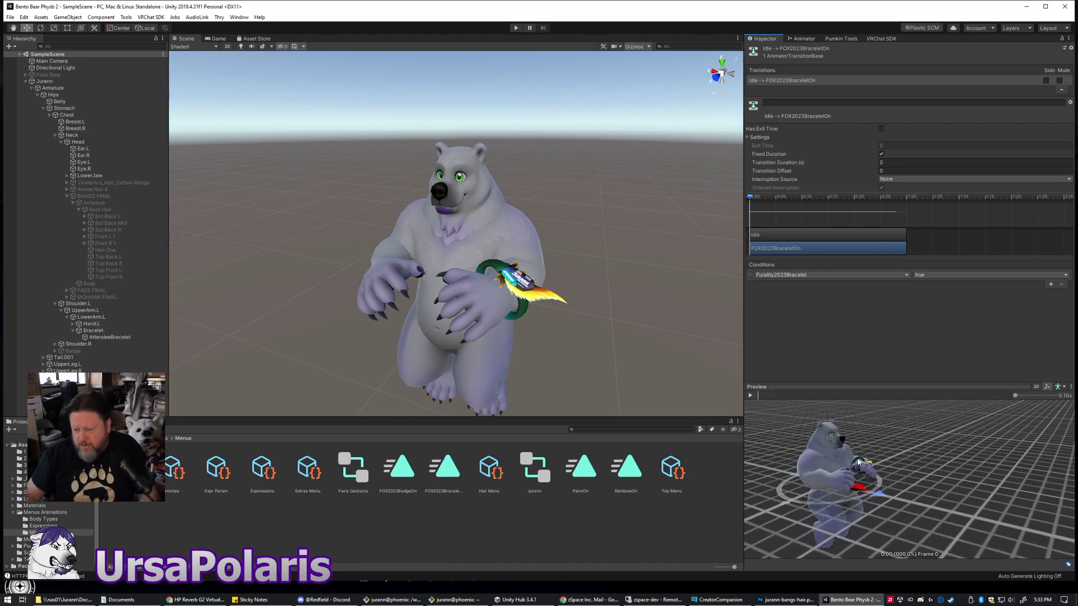
middle_click_drag(858, 462, 907, 468)
left_click(750, 395)
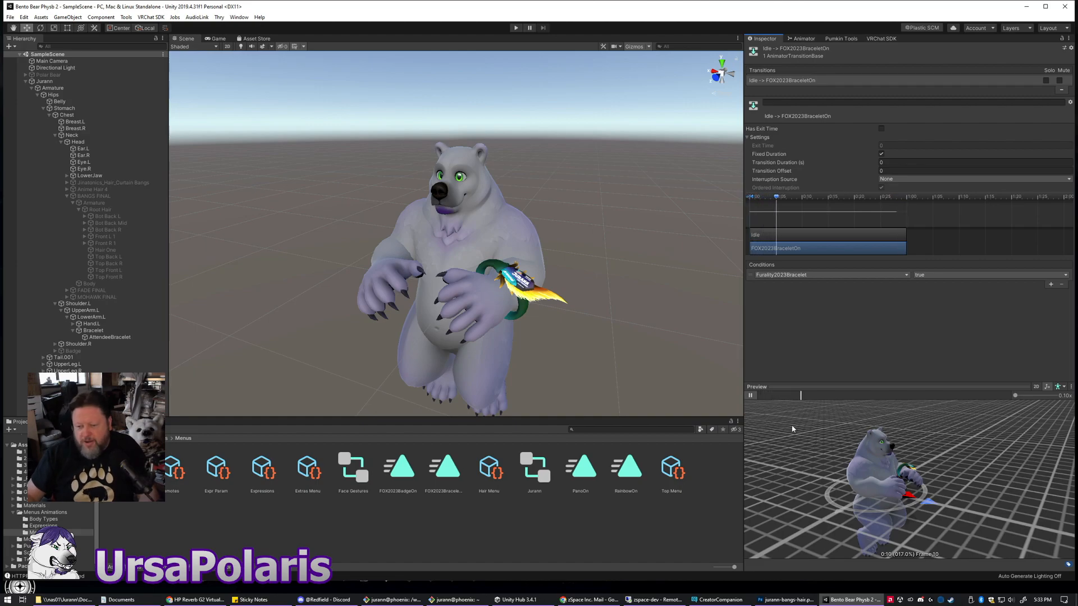
left_click(752, 395)
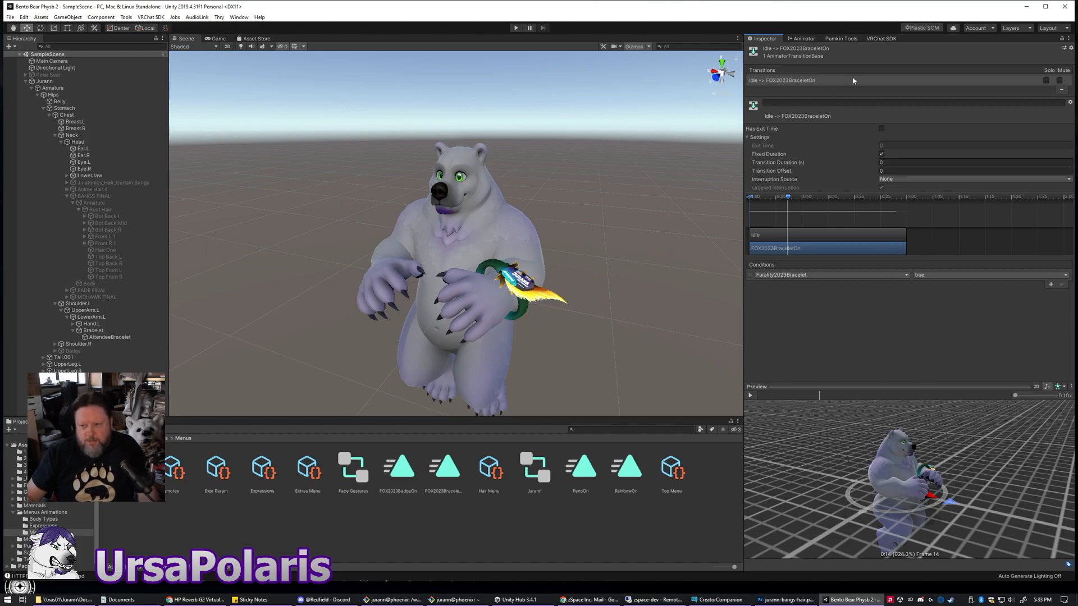
left_click_drag(929, 446, 769, 447)
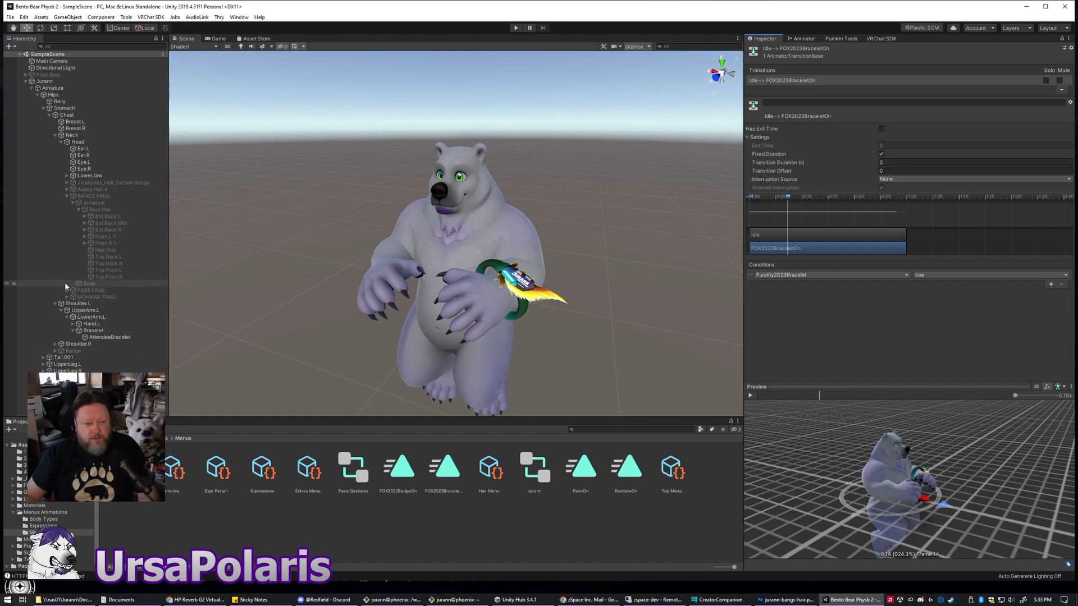
- Disable the AttendeeBracelet object under Bracelet on the Jurann avatar's left lower arm
left_click(107, 337)
left_click(767, 50)
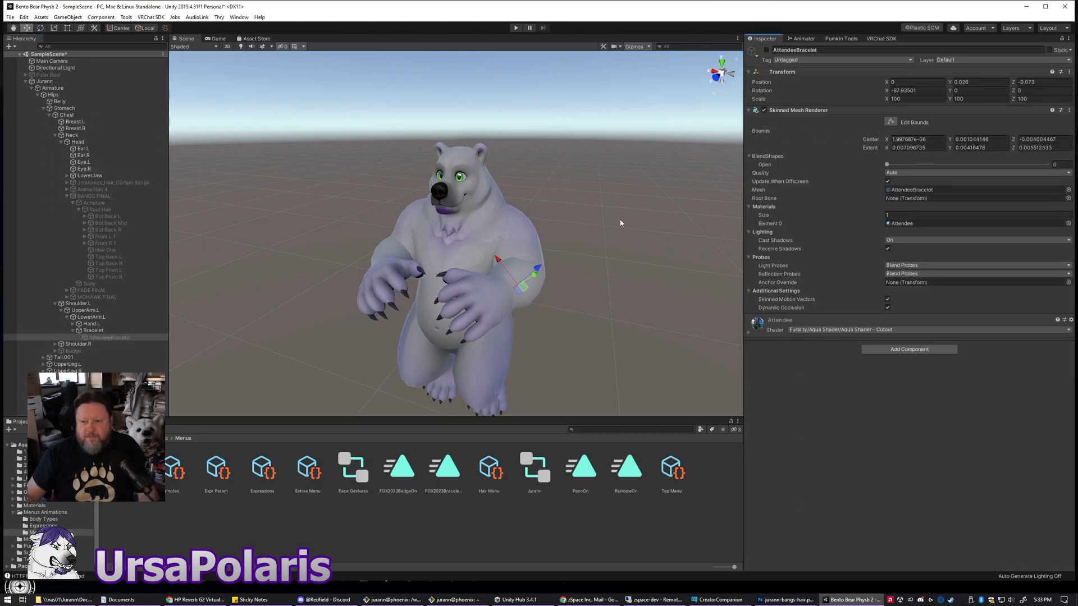
- Replay the Idle to FOX2023BraceletOn transition preview and check whether the bracelet is switched on
left_click(802, 39)
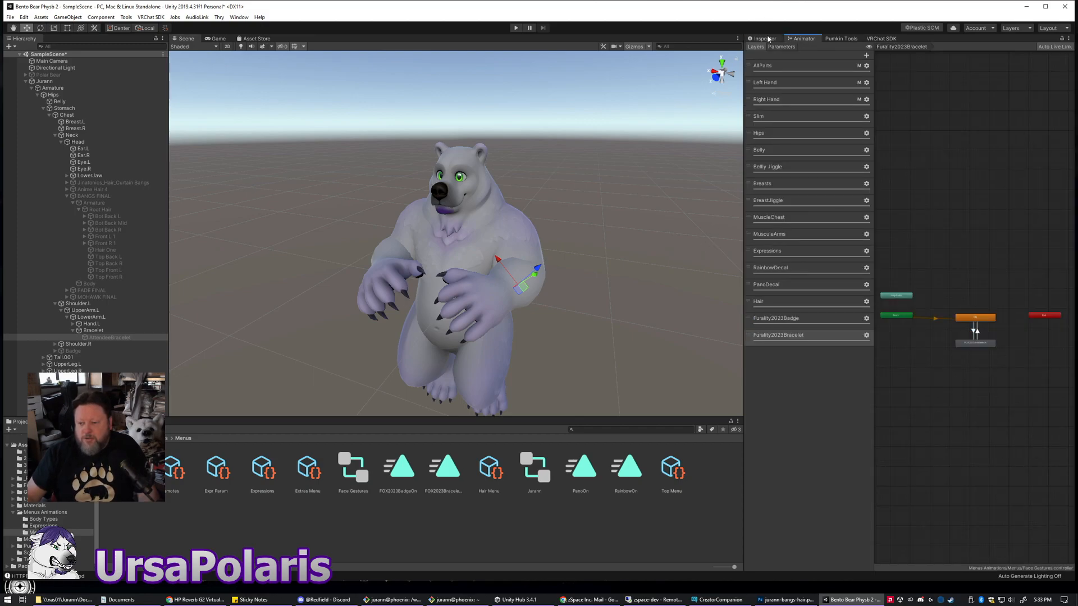
left_click(973, 330)
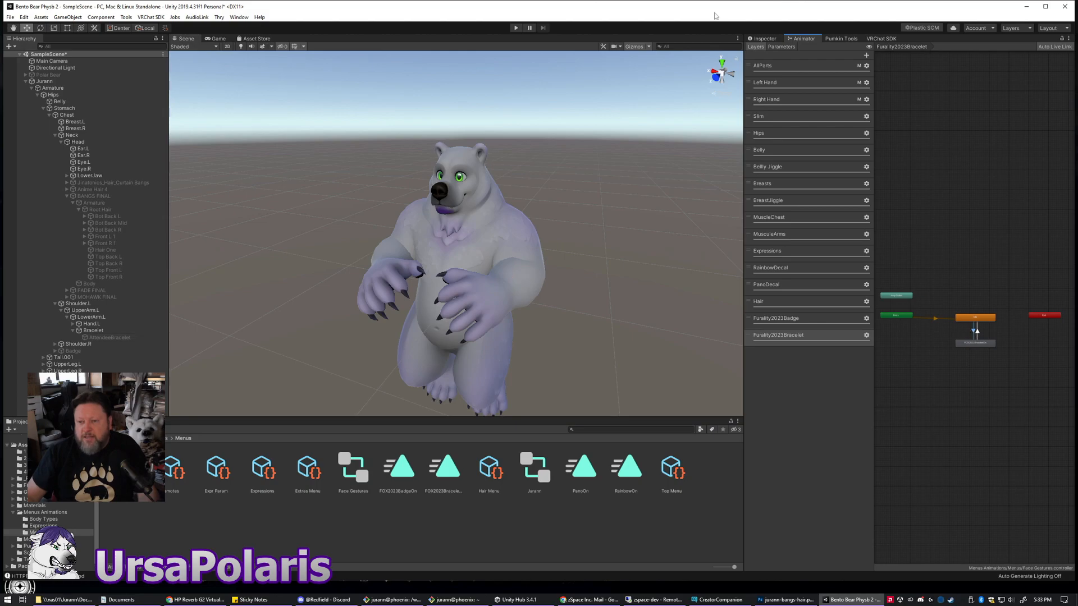
left_click(762, 38)
middle_click_drag(974, 472, 952, 441)
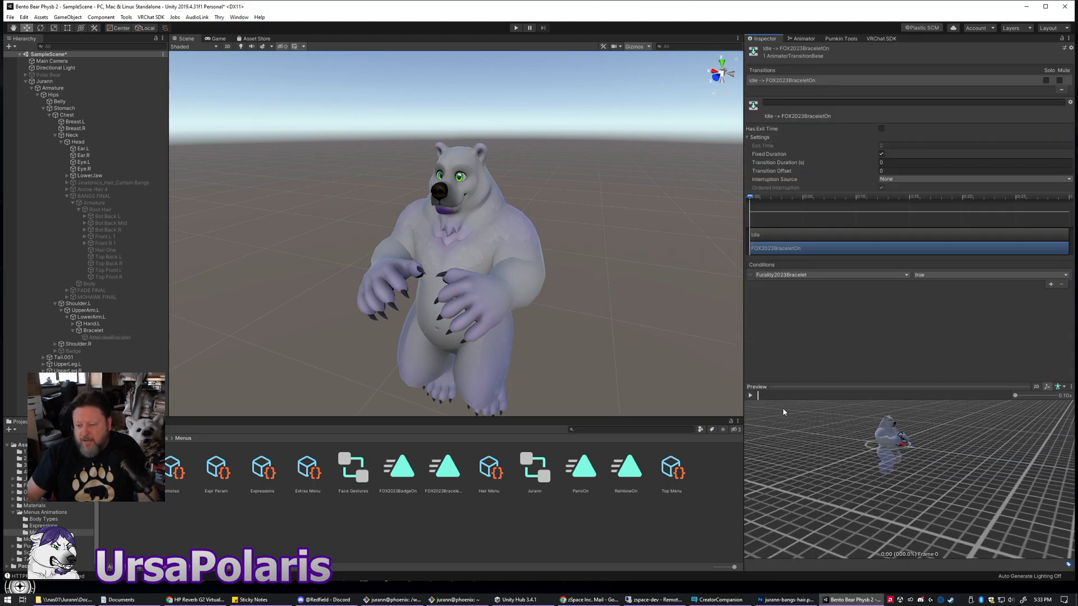
left_click(750, 396)
scroll(967, 466, "up", 3)
scroll(885, 466, "up", 5)
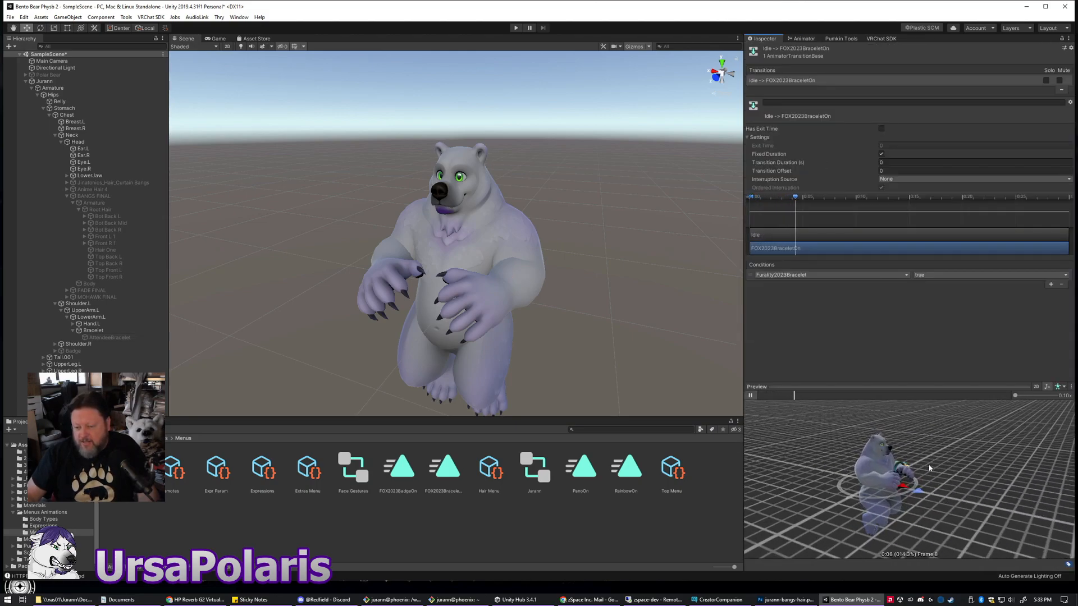
middle_click_drag(977, 456, 1004, 469)
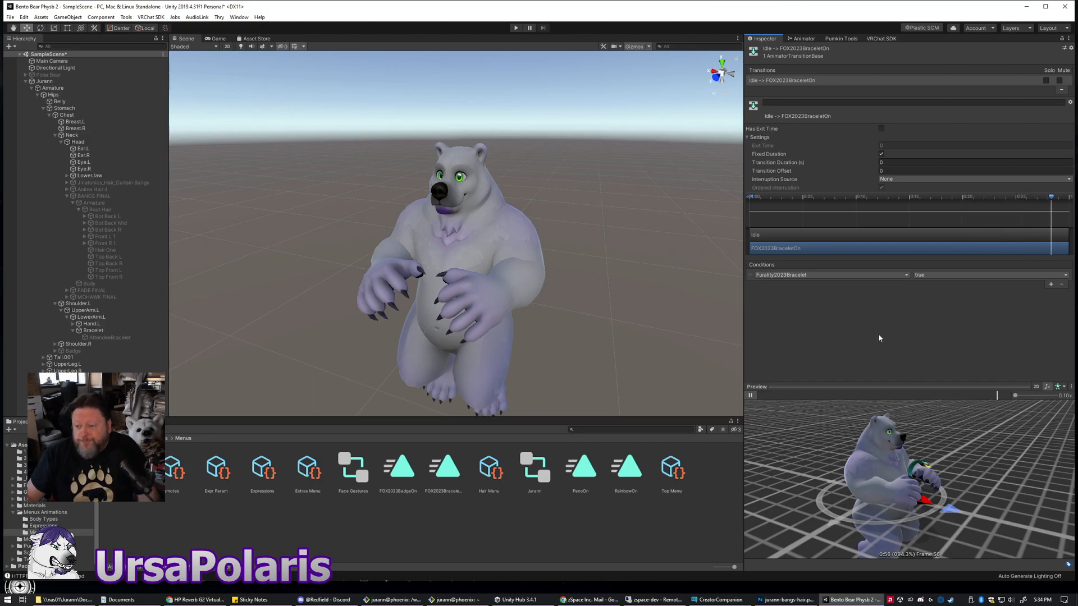
left_click(750, 396)
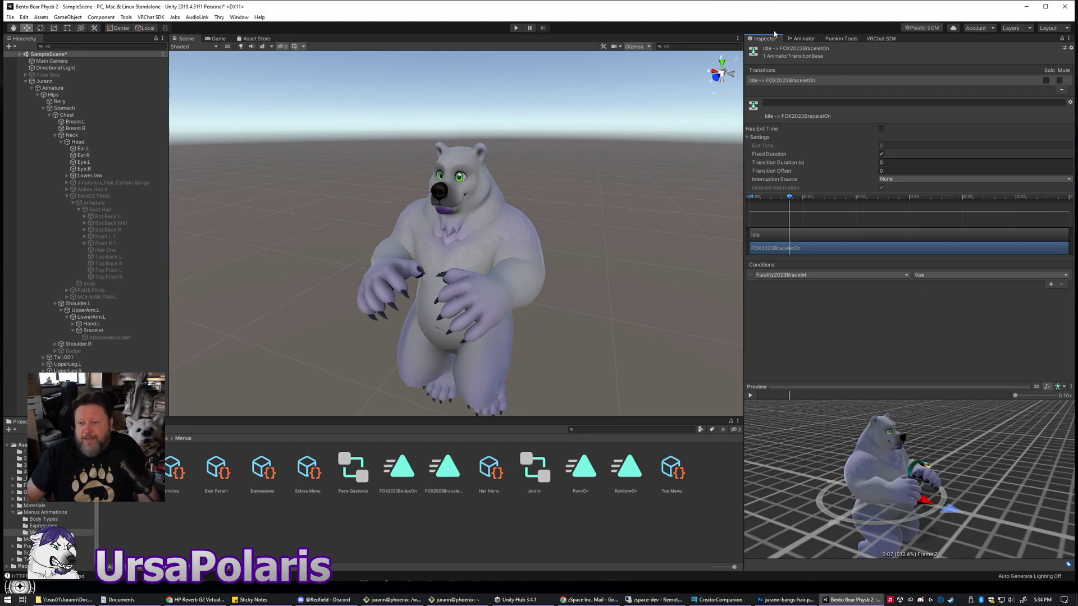
- Set the FOX2023BraceletOn to Idle transition's exit time to 0, turn off Has Exit Time, and set its transition duration to 0
left_click(804, 39)
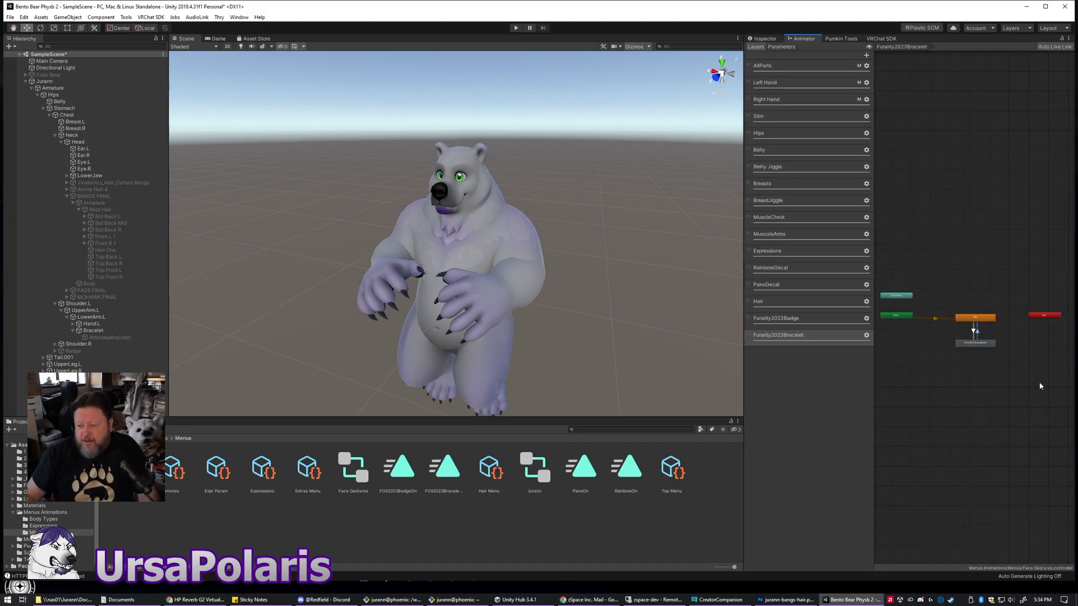
left_click(765, 39)
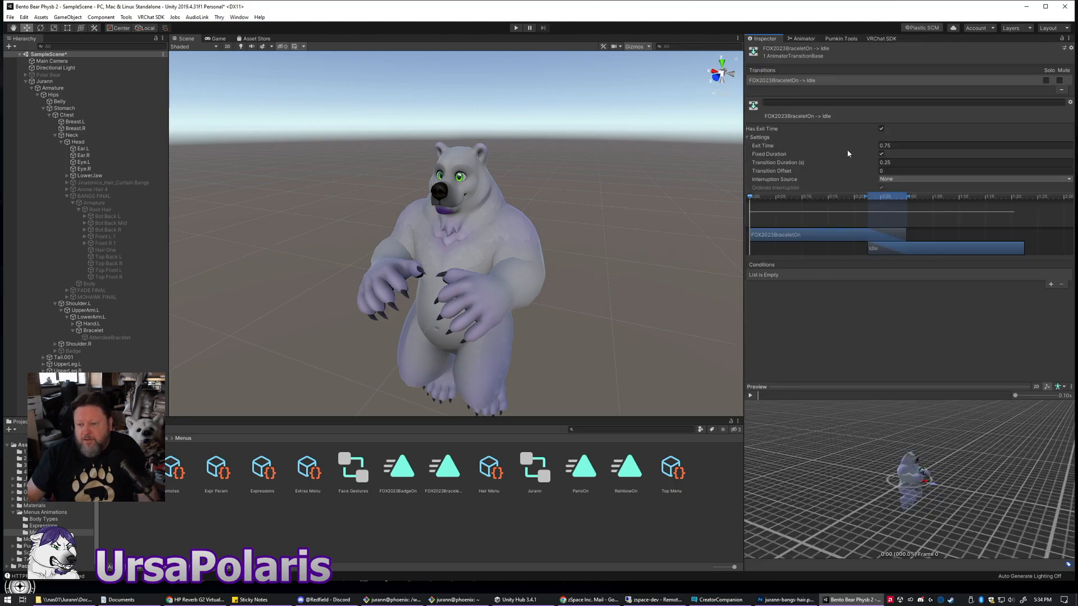
left_click(897, 145)
type("0")
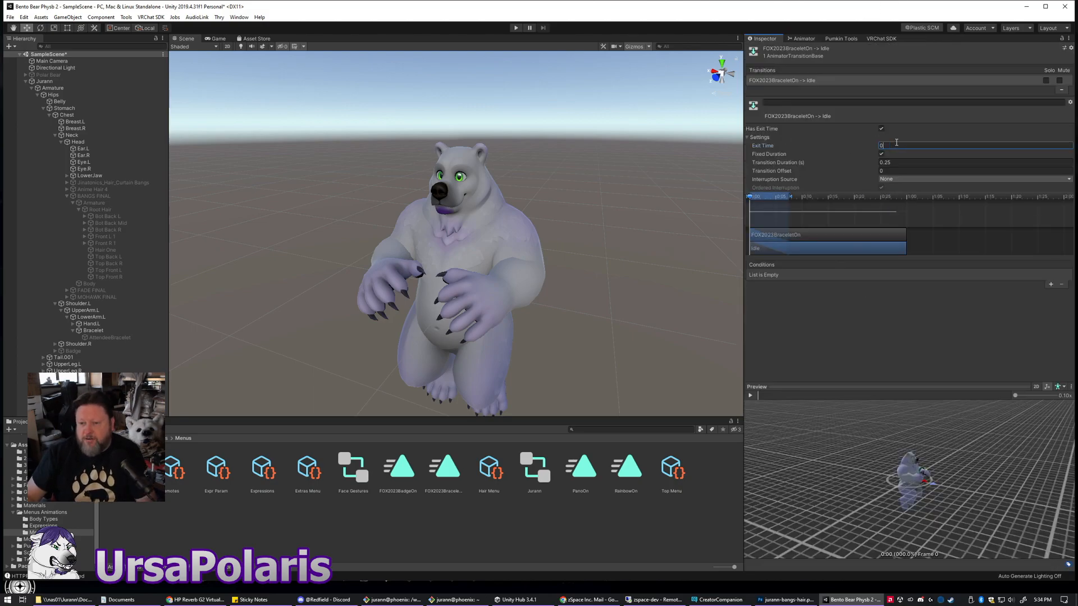
left_click(881, 129)
left_click(902, 163)
type("0")
left_click(889, 326)
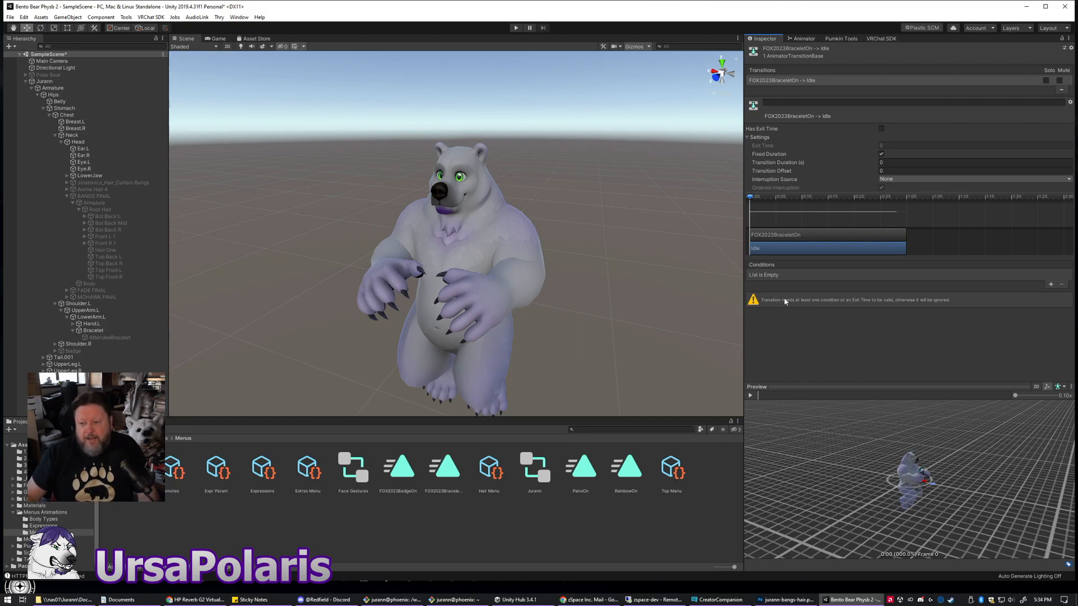
- Add a condition to the FOX2023BraceletOn to Idle transition that requires Furality2023Bracelet to be false
left_click(1051, 285)
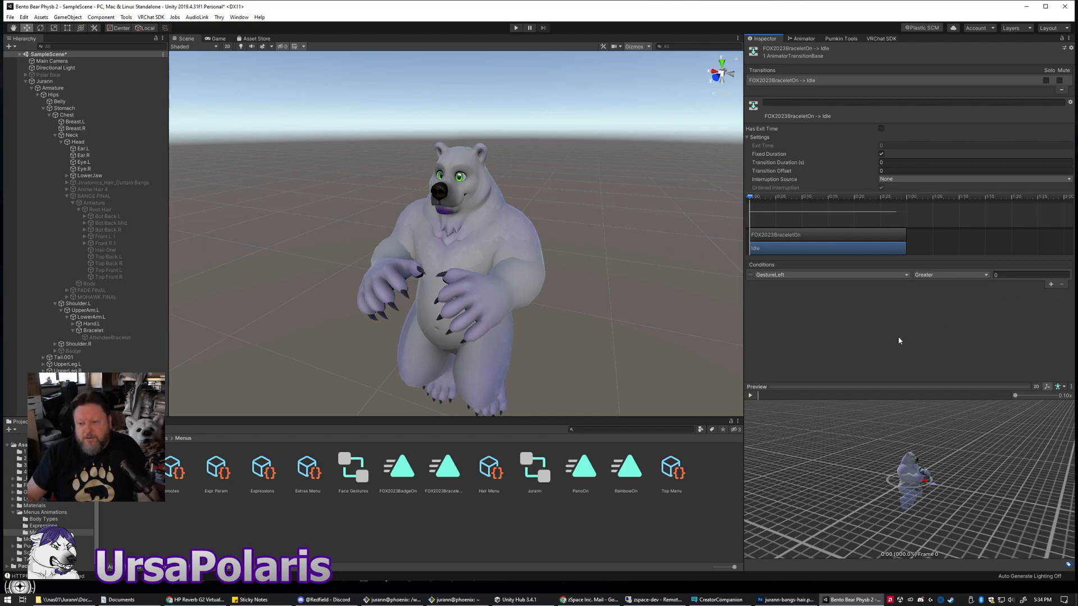
left_click(843, 275)
scroll(828, 348, "down", 3)
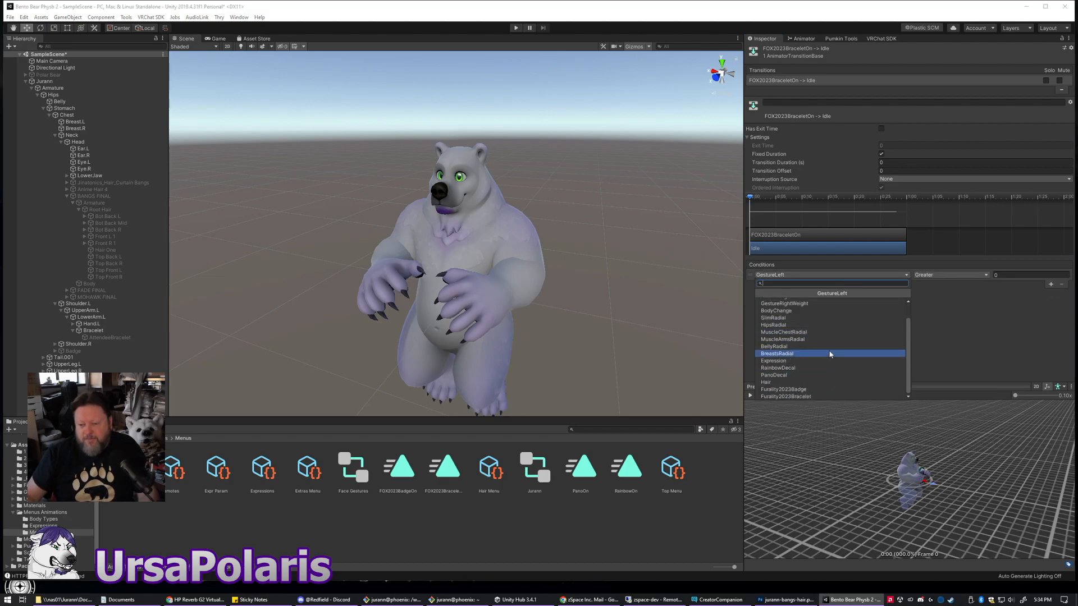
left_click(814, 396)
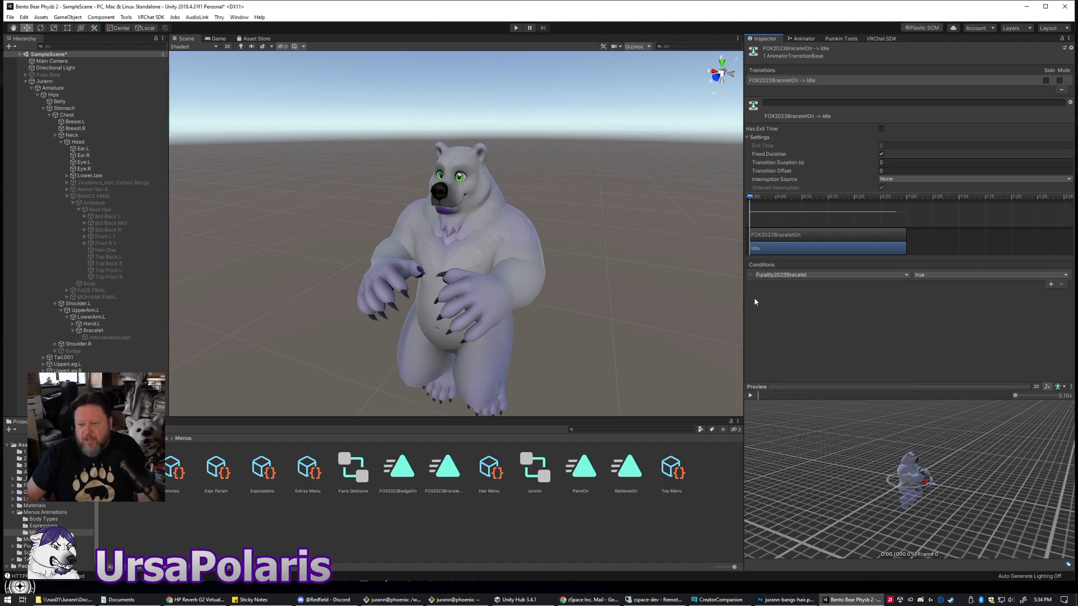
left_click(936, 275)
left_click(932, 291)
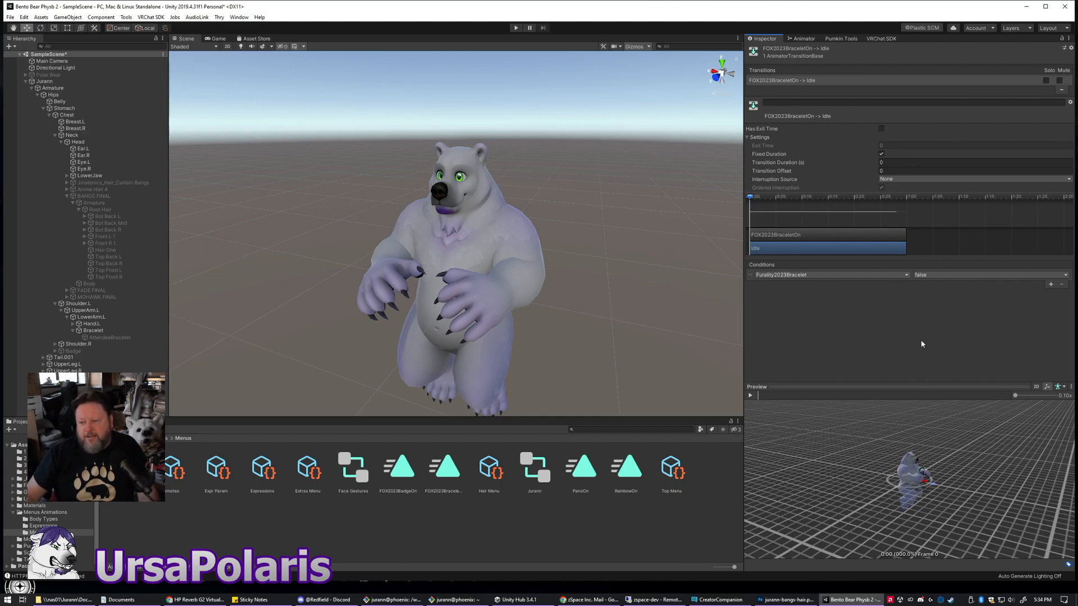
- Open the Hair layer in the animator and move its Any State node below the Entry node
left_click(803, 38)
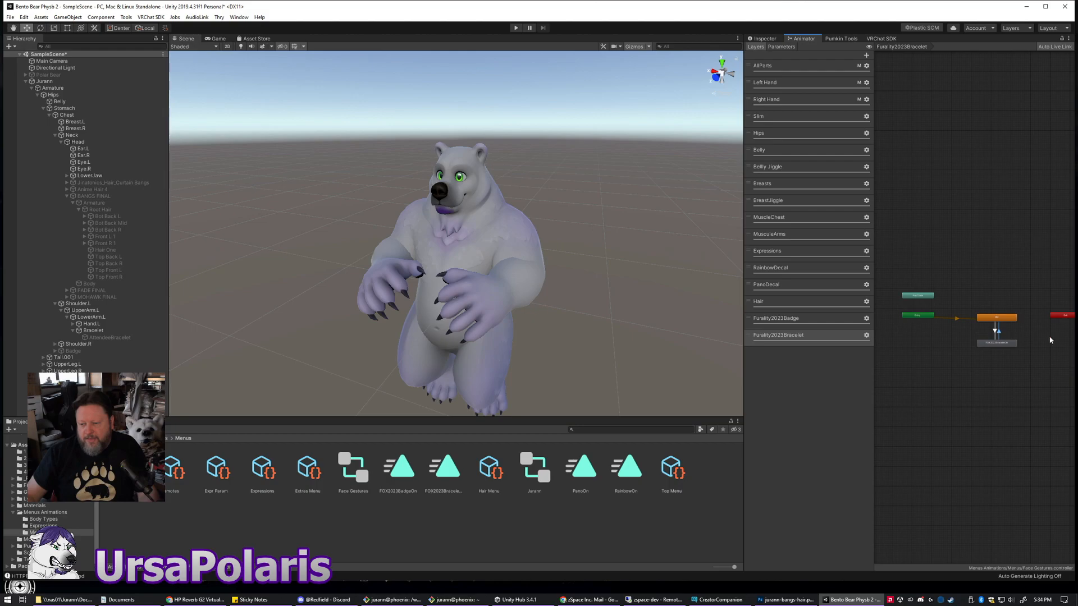
middle_click_drag(989, 386, 964, 383)
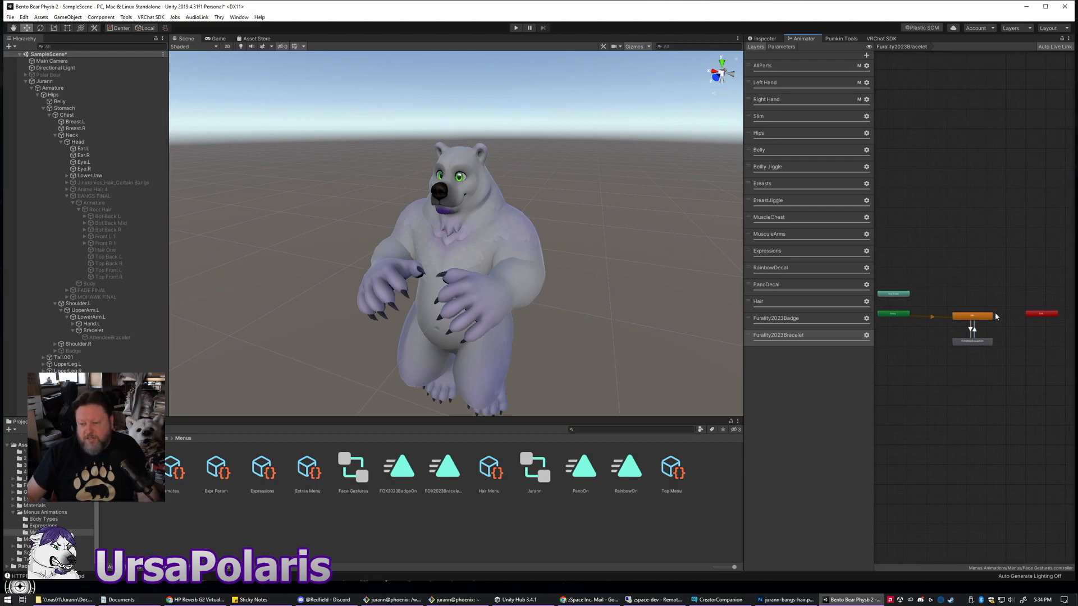
left_click(785, 304)
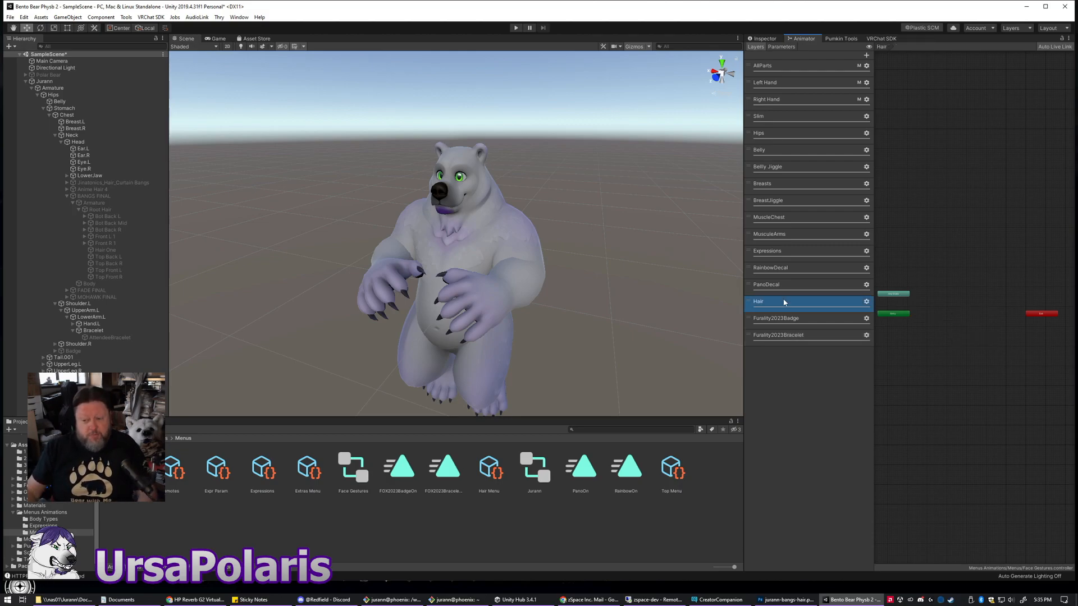
middle_click_drag(936, 373, 957, 308)
scroll(959, 305, "up", 2)
left_click_drag(883, 271, 898, 346)
middle_click_drag(954, 365, 951, 327)
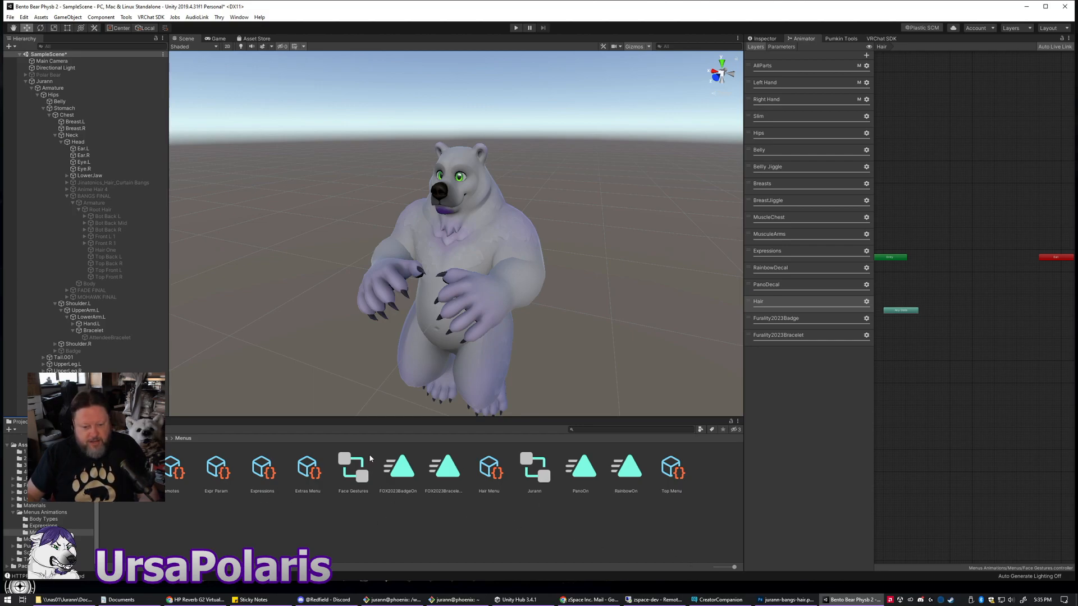
left_click(357, 471)
left_click(454, 522)
left_click(403, 468)
left_click(451, 477)
left_click(354, 470)
left_click(412, 545)
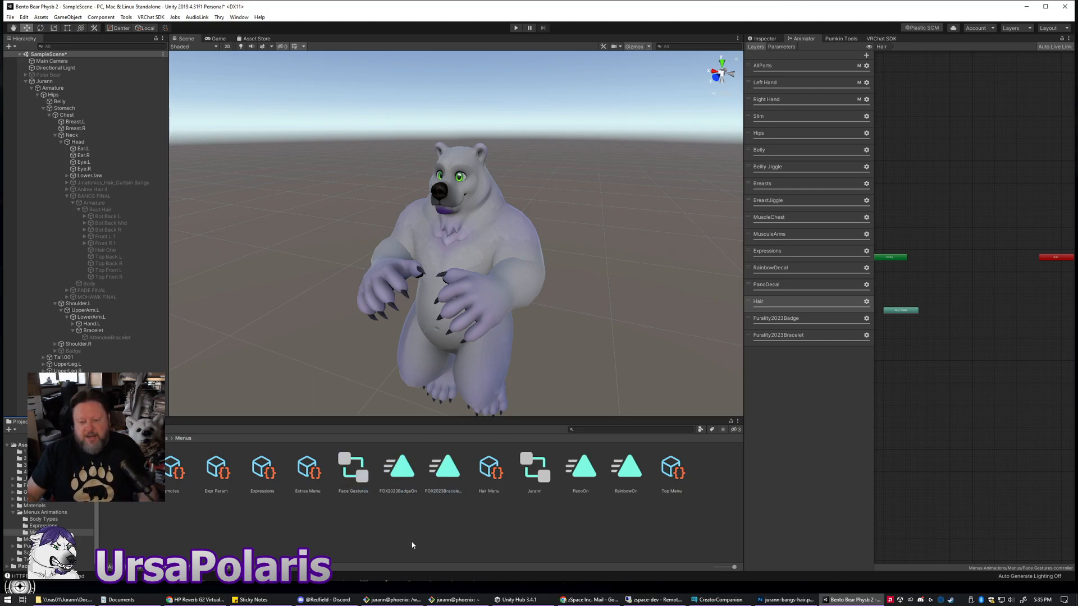
- Create a new animation clip for the Jurann avatar and save it in the Menus folder as BangsOn.anim
left_click(43, 82)
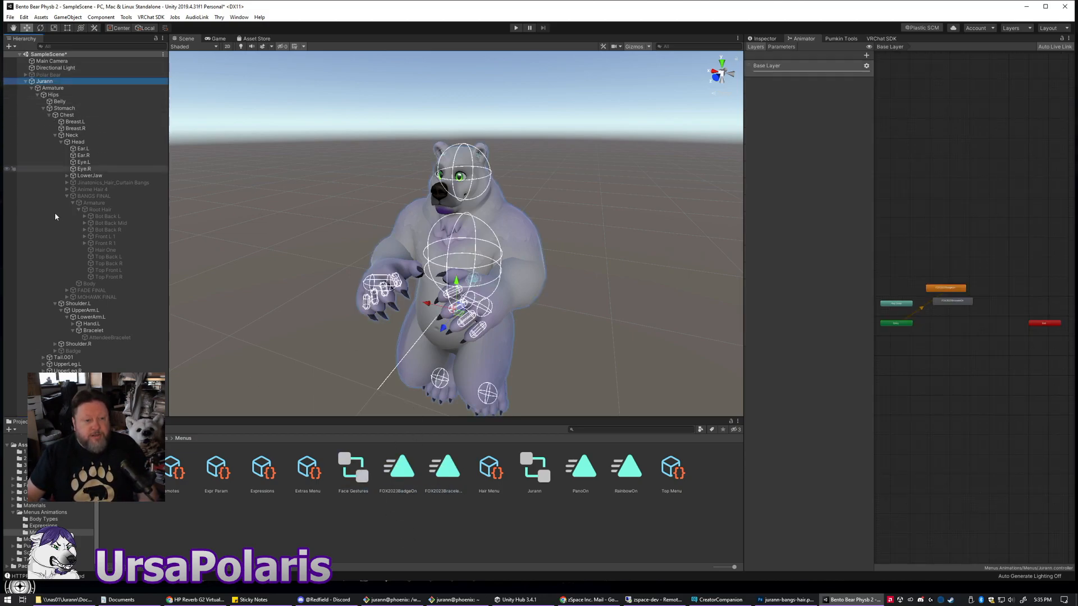
left_click(79, 421)
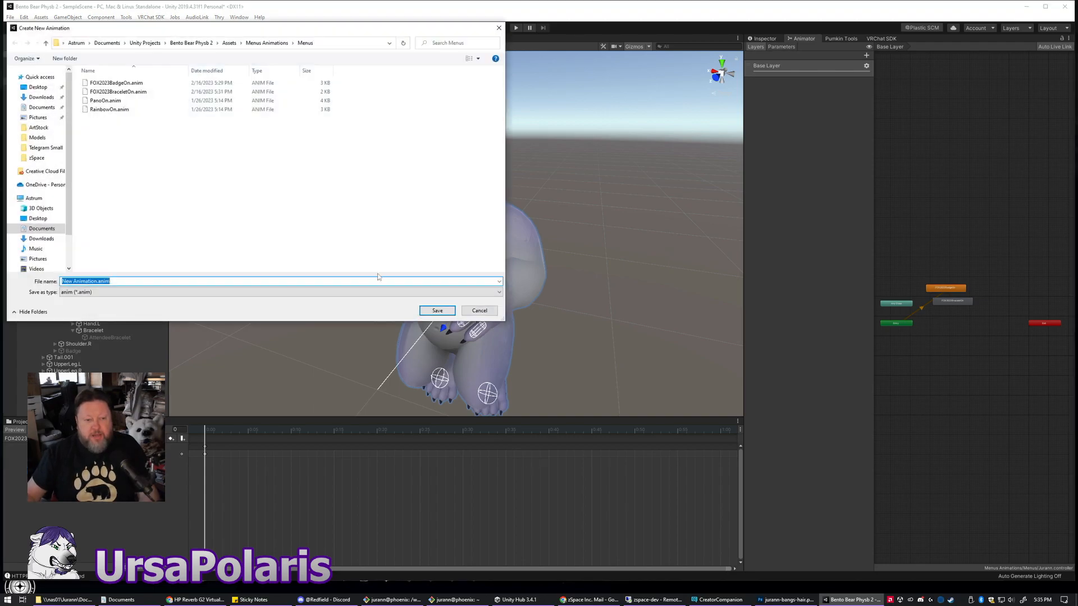
key("Home")
key("Delete")
key("Delete")
key("Delete")
key("Delete")
key("Delete")
key("Delete")
key("Delete")
key("Delete")
key("Delete")
key("Delete")
key("Delete")
key("Delete")
key("Delete")
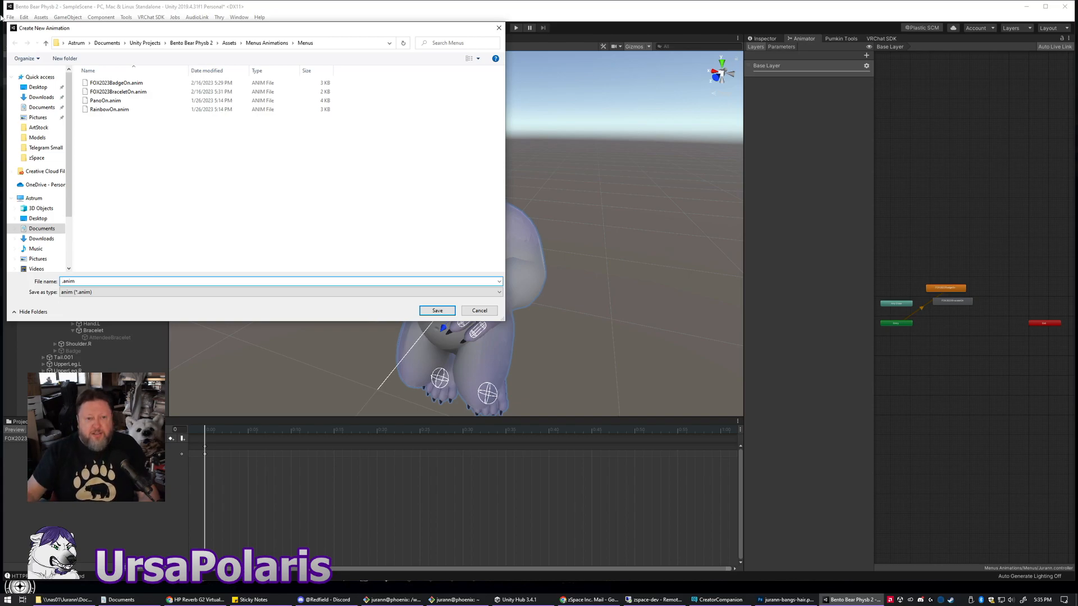
left_click_drag(299, 28, 644, 136)
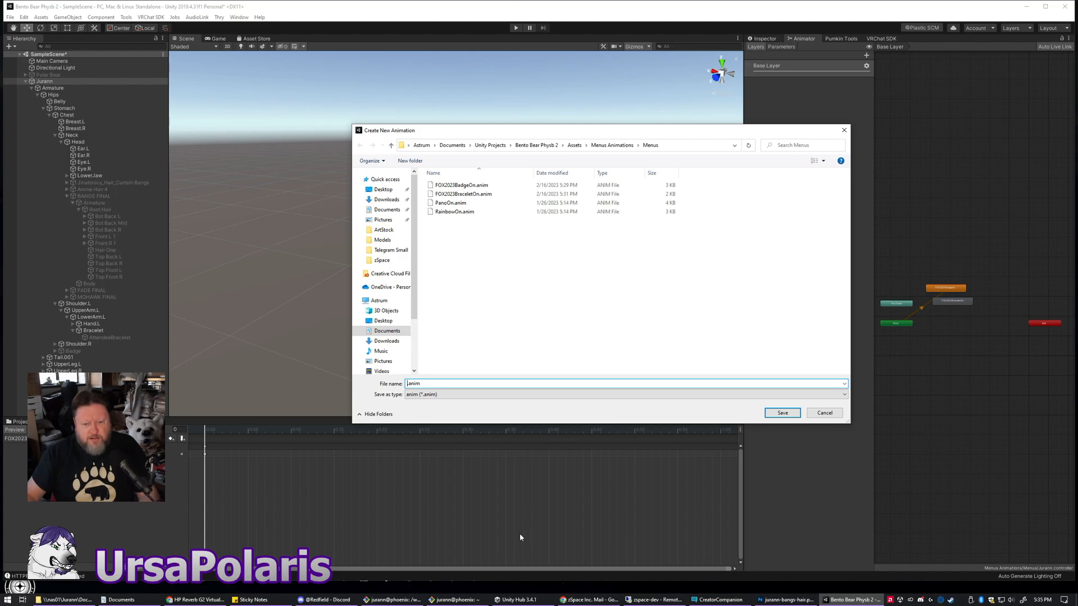
type("BangsOn")
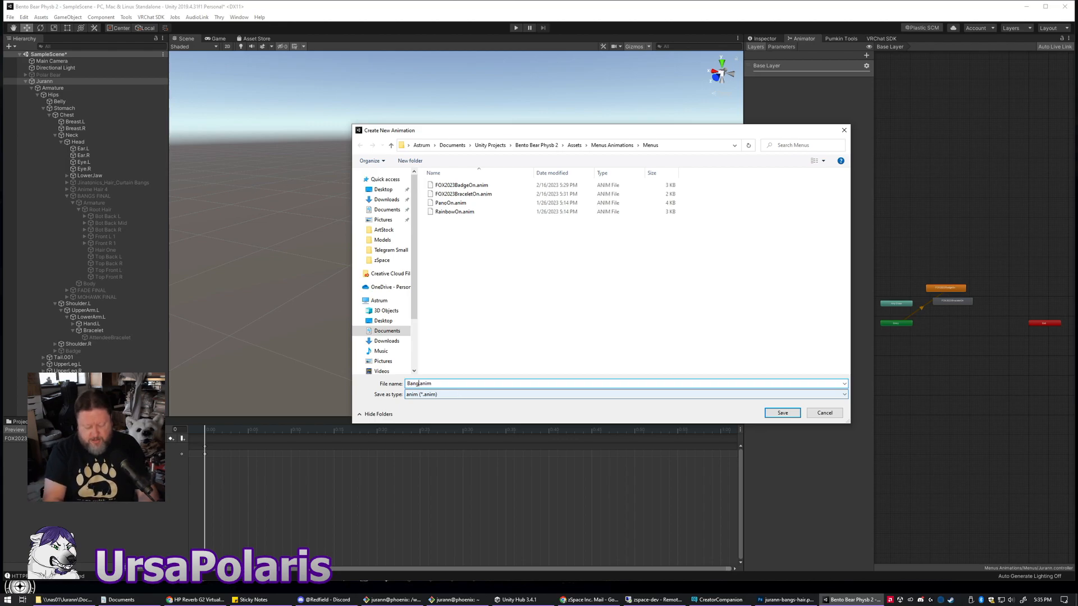
left_click(782, 413)
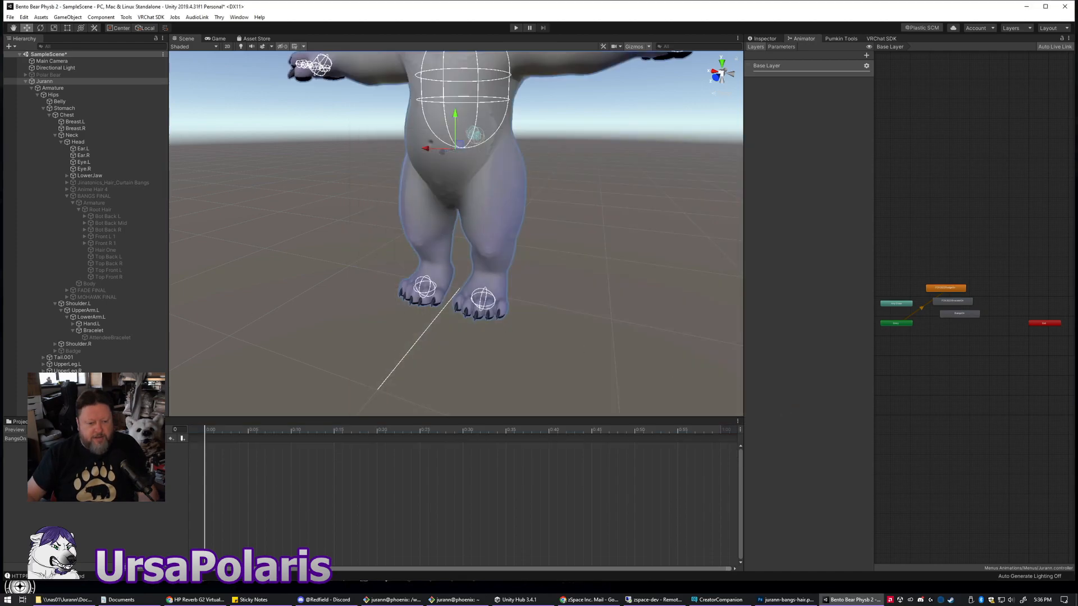
- Record BANGS FINAL as enabled in the BangsOn clip, and disable the object again outside the recording
left_click(95, 197)
left_click(764, 38)
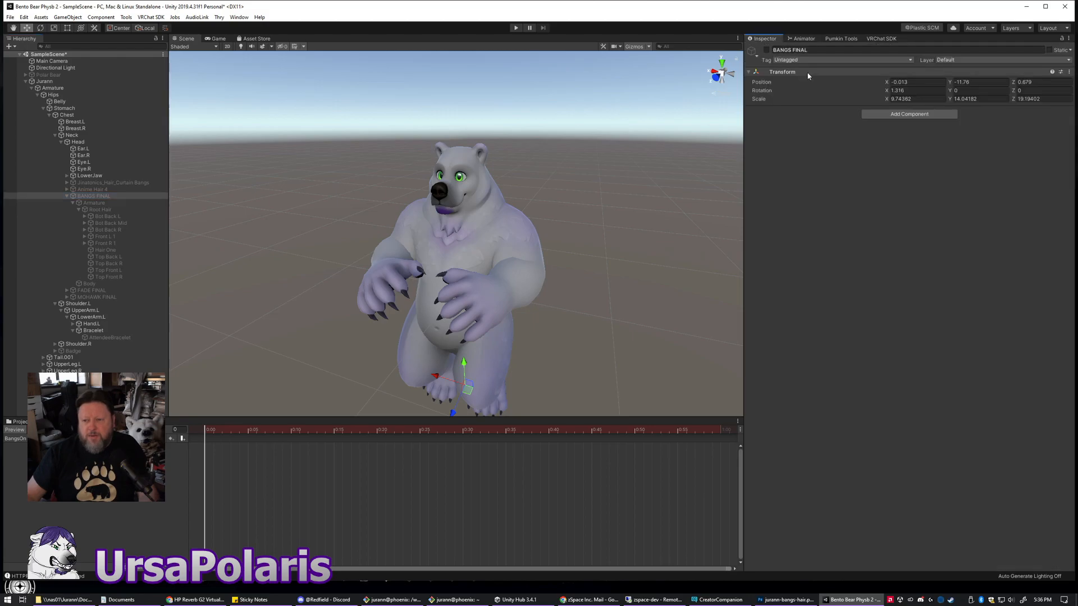
left_click(766, 50)
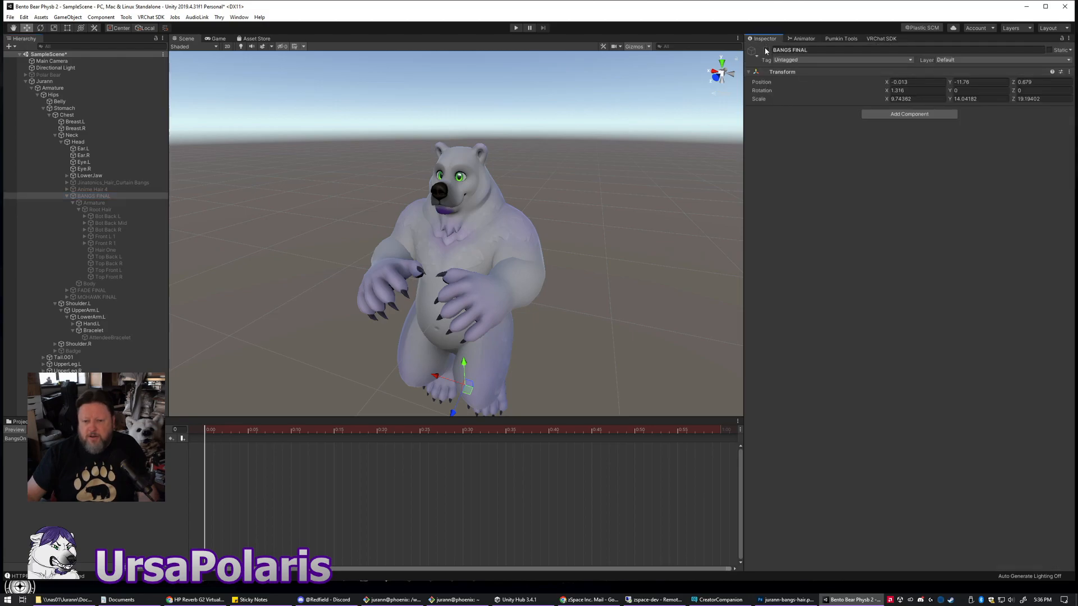
left_click(516, 209)
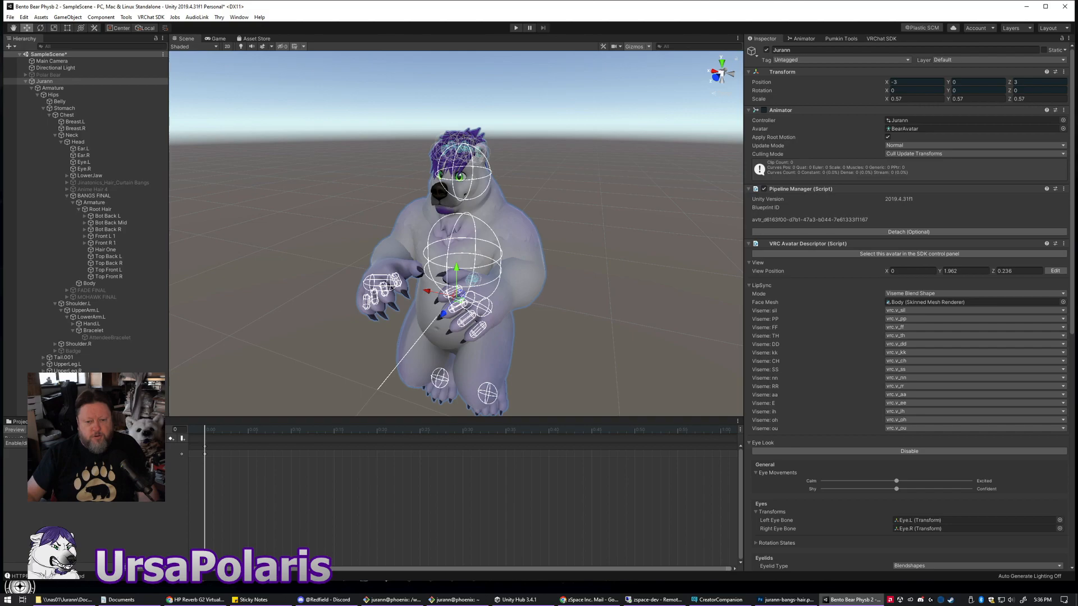
left_click(98, 198)
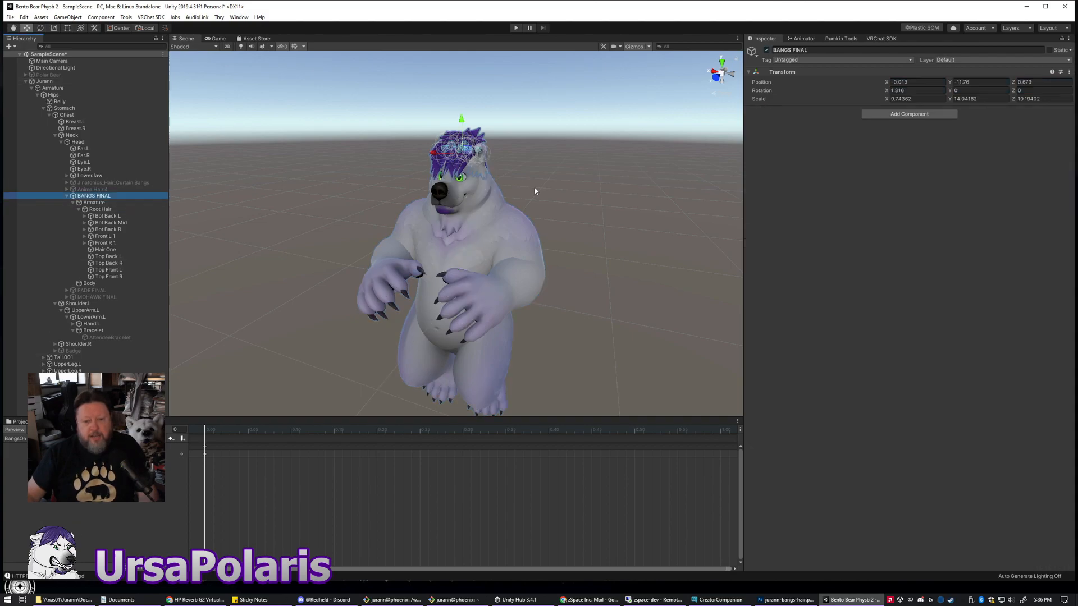
left_click(766, 49)
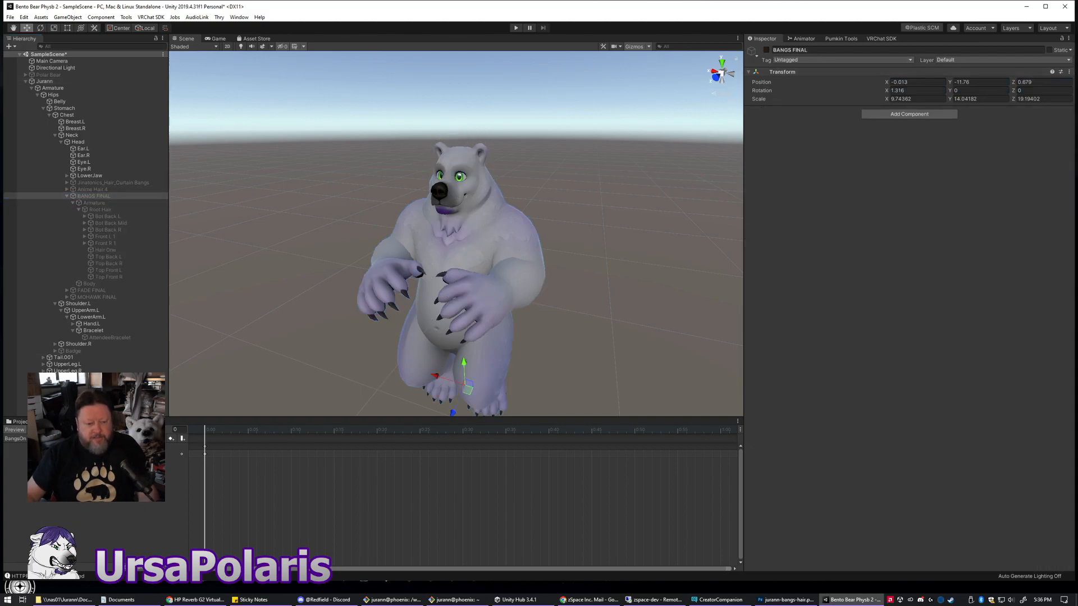
- Check the Menus folder and the Jurann avatar's animation clip list for the BangsOn clip
left_click(22, 422)
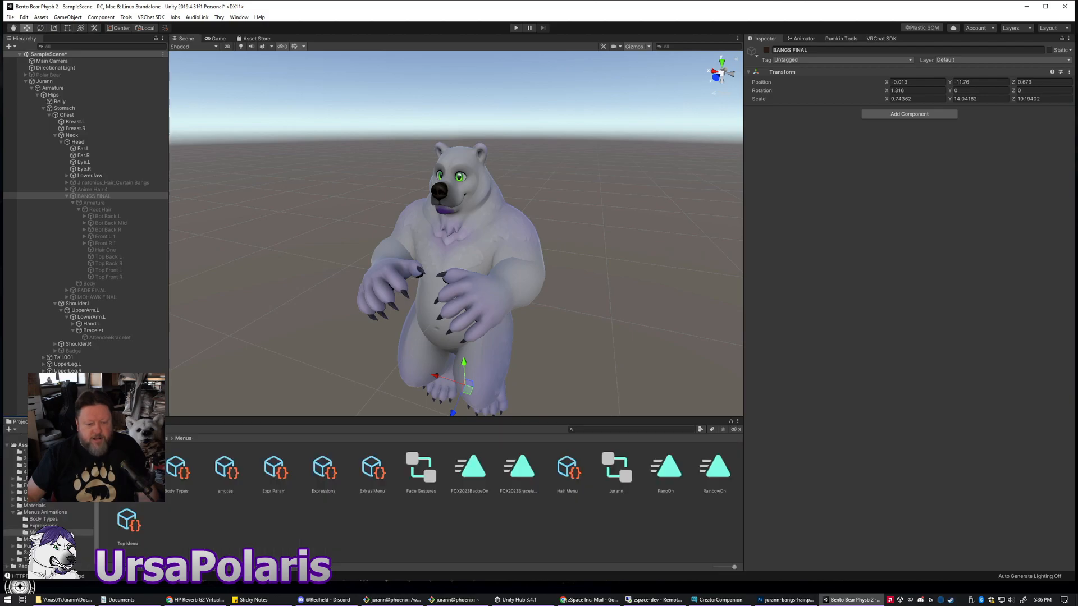
left_click(478, 529)
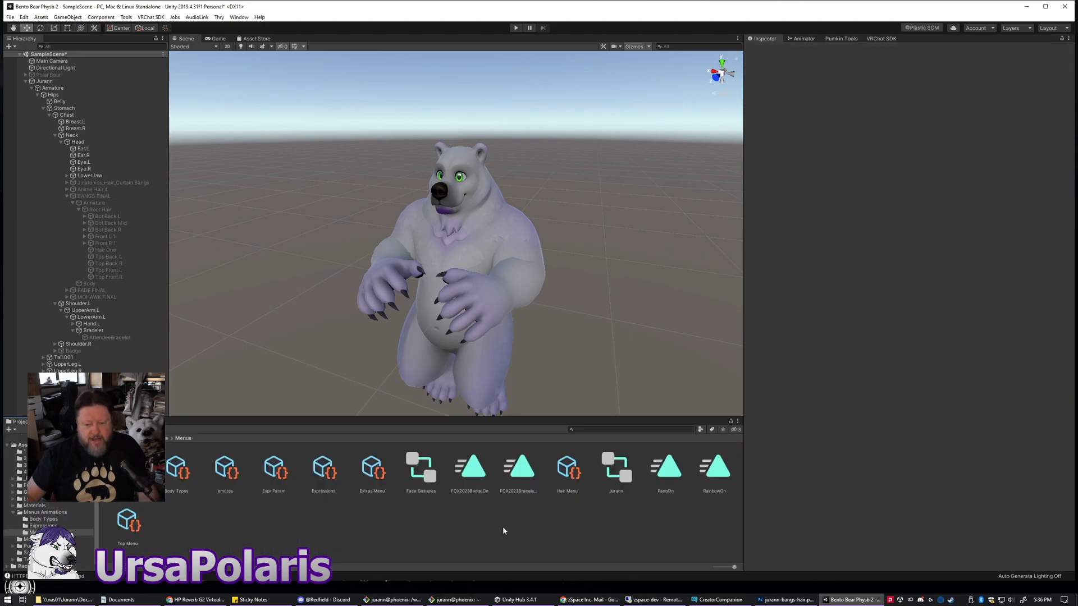
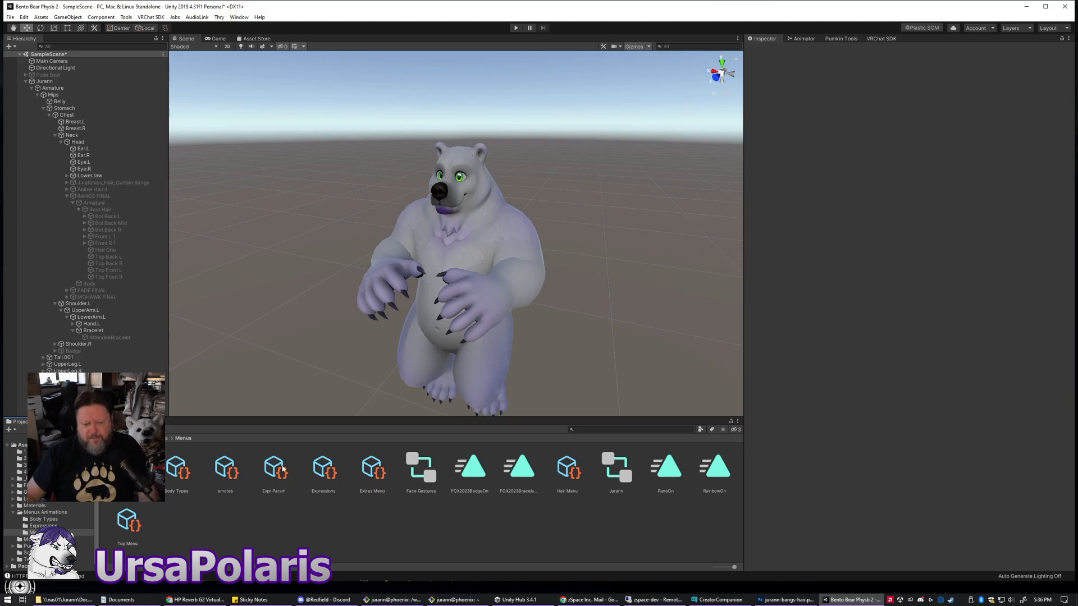
right_click(293, 526)
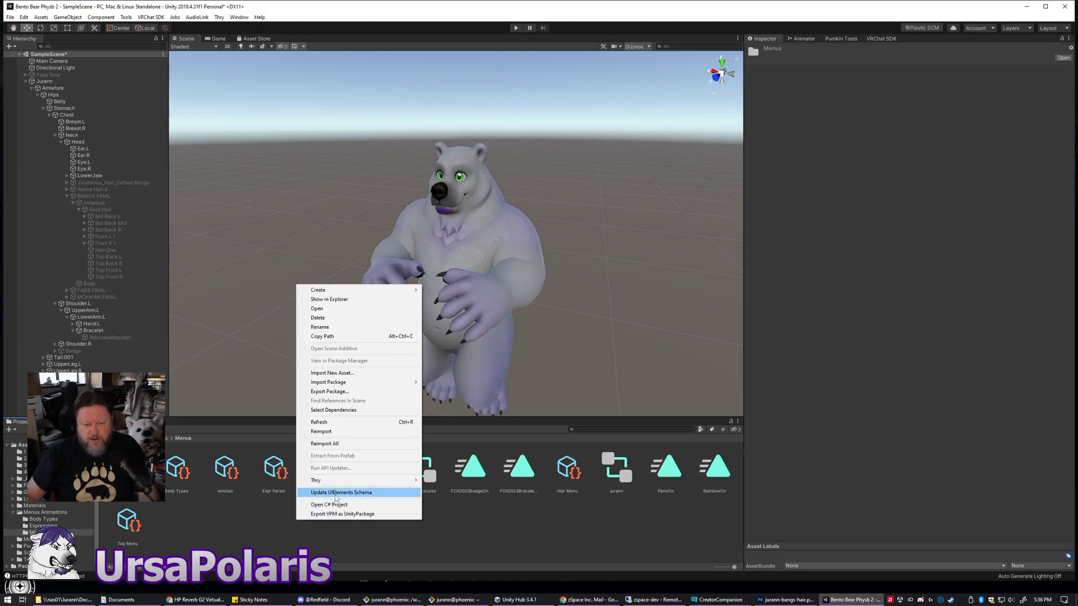
left_click(199, 547)
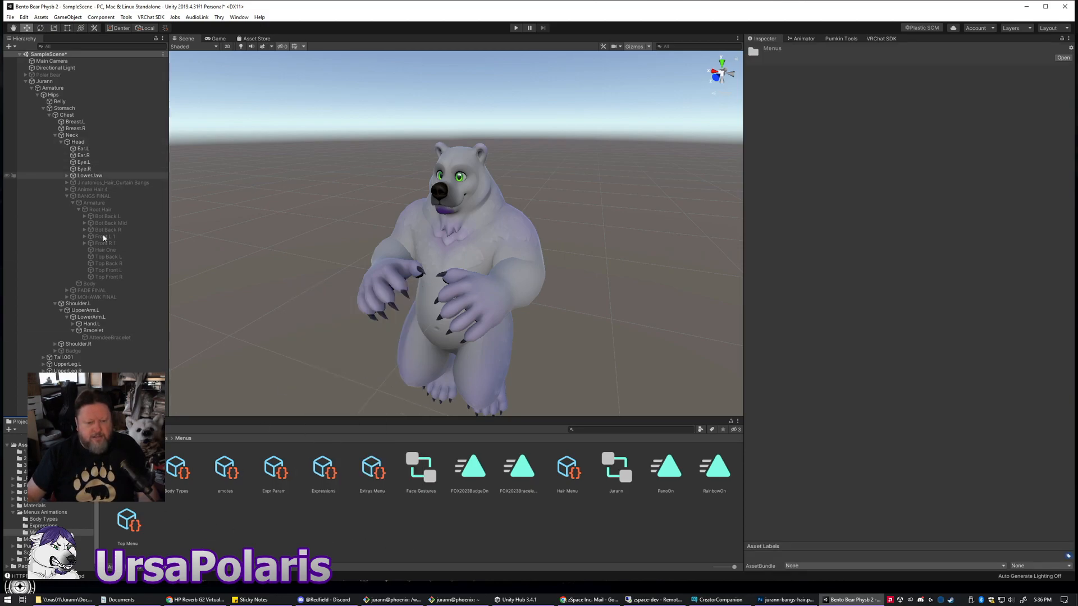
left_click(46, 82)
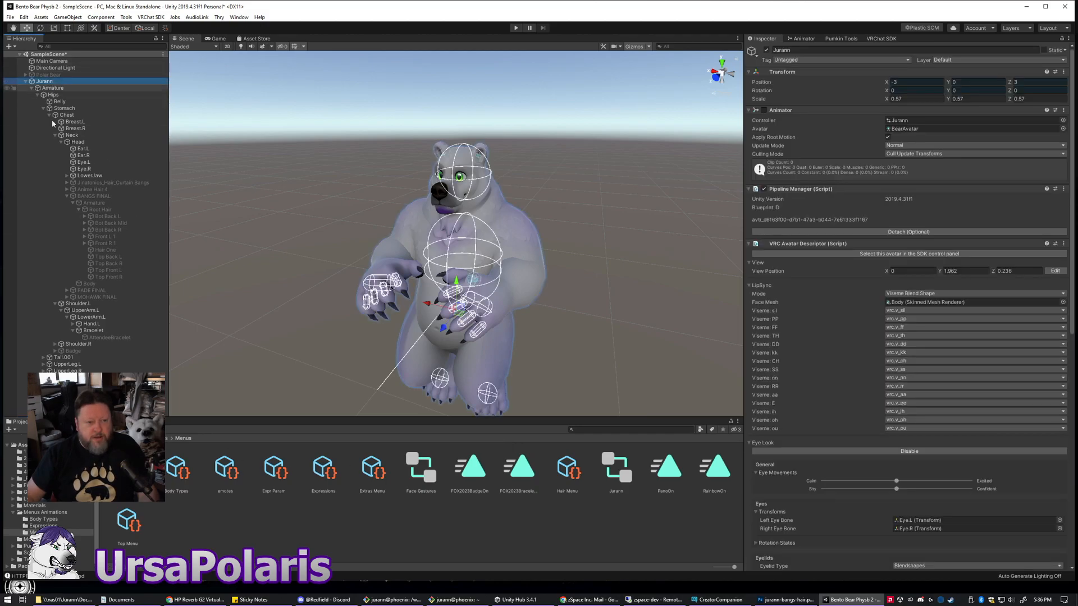
left_click(77, 421)
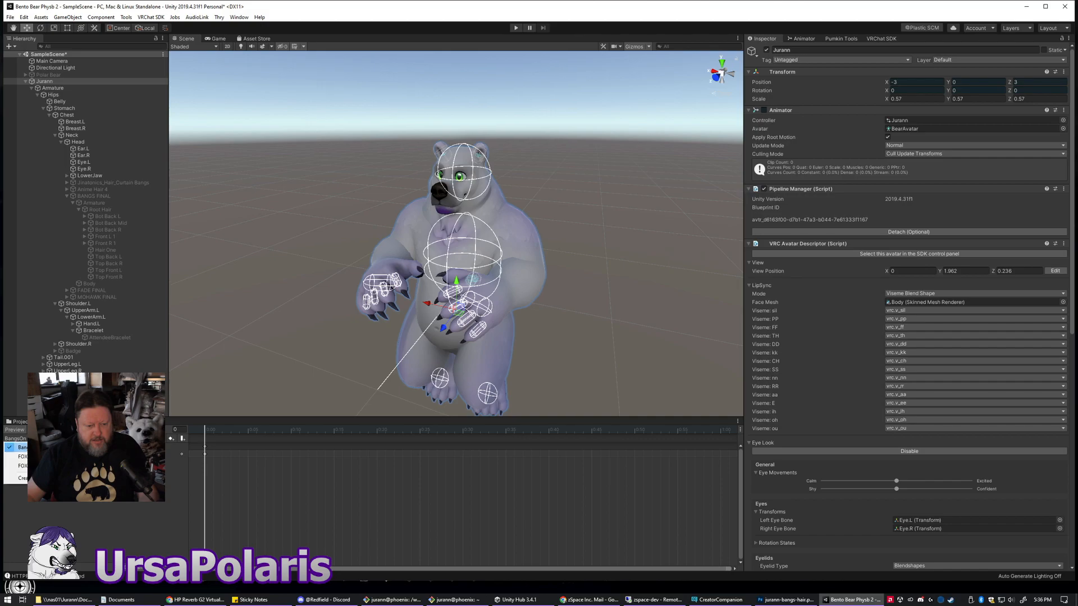
left_click(117, 511)
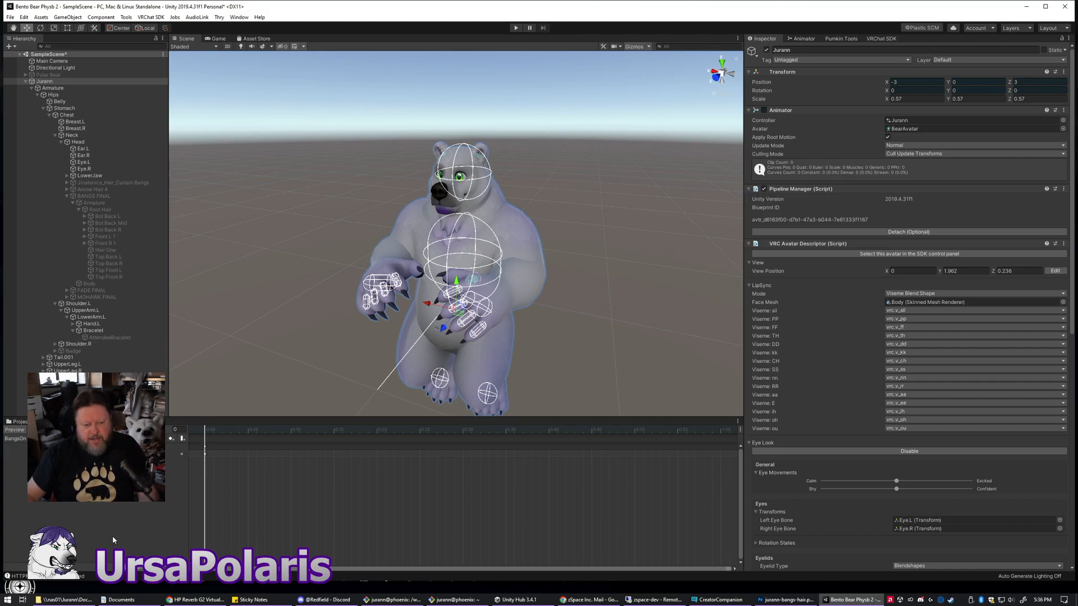
left_click(13, 422)
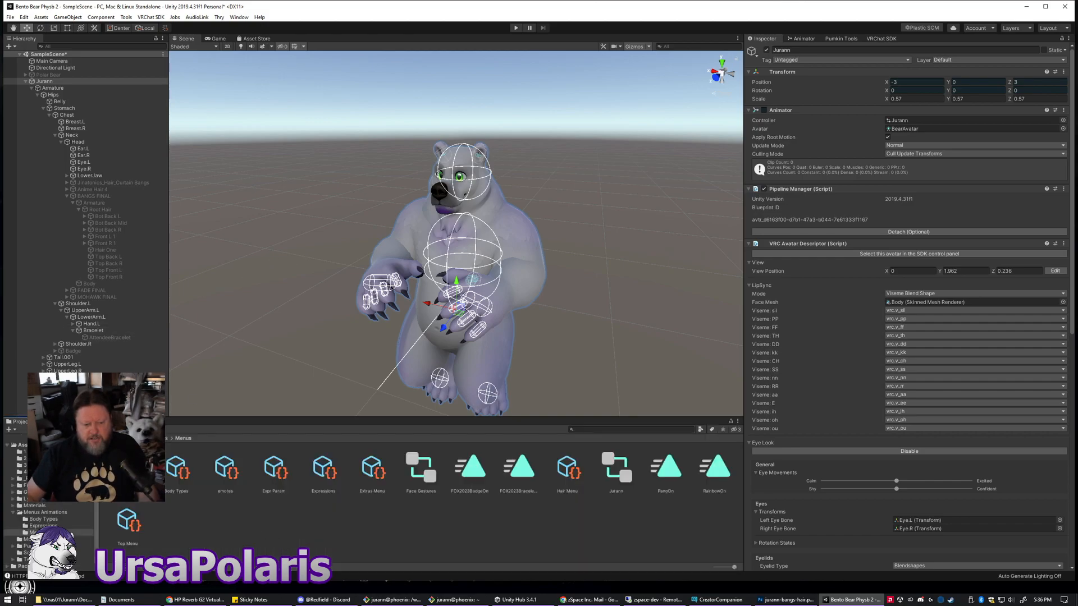
- Delete the BangsOn animation clip from the Menus folder
left_click(128, 468)
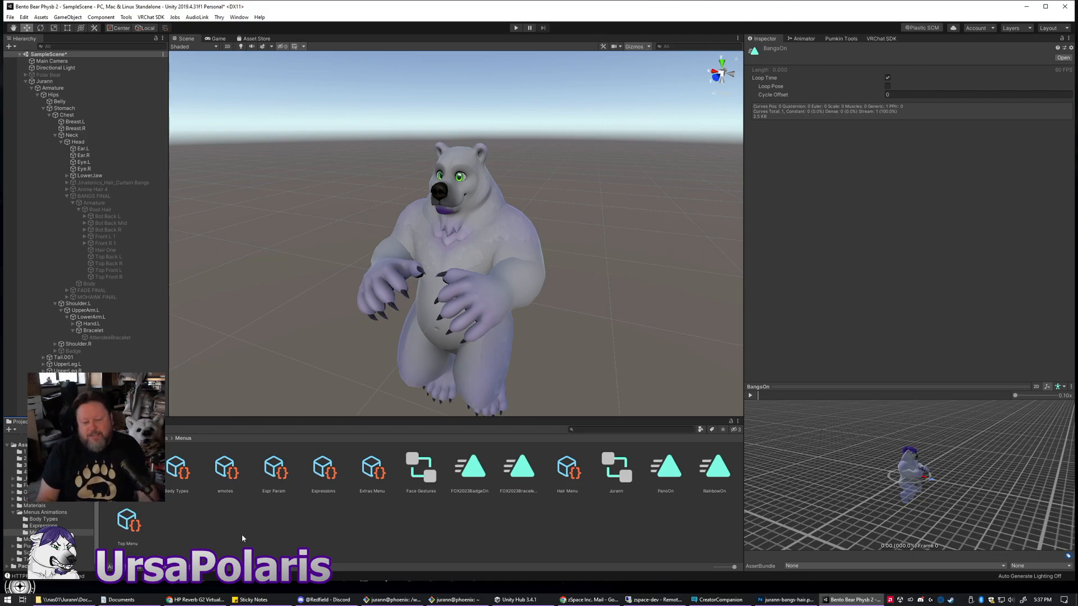
key("Delete")
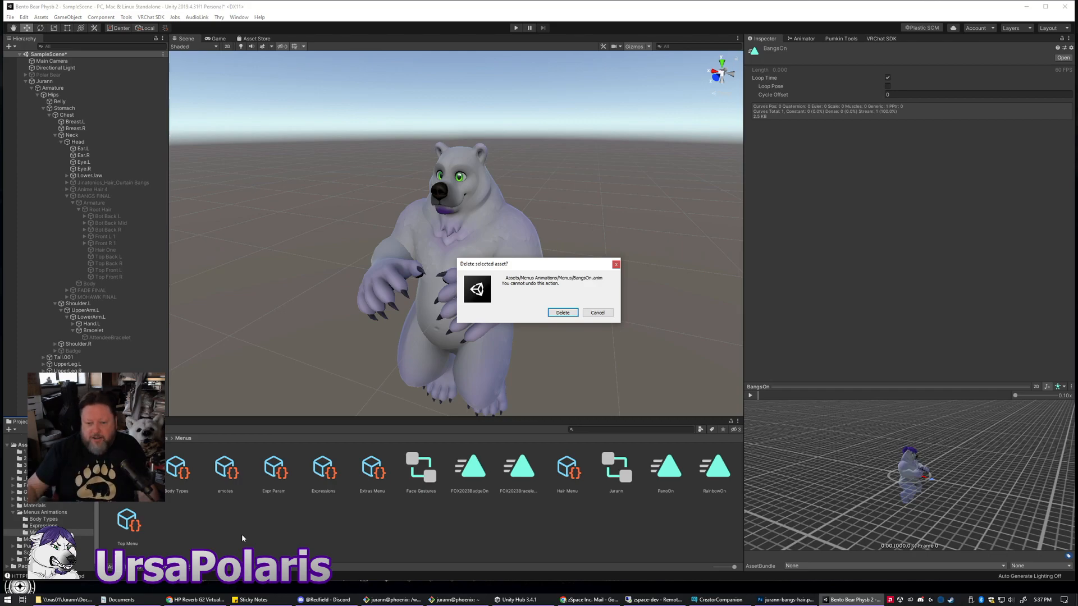
left_click(563, 313)
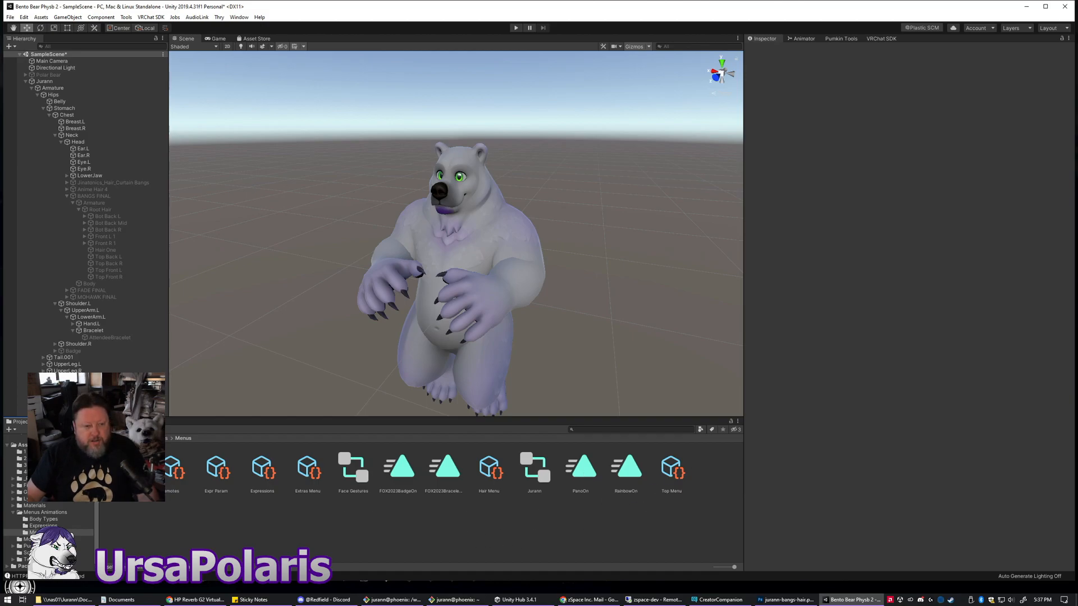
- Create a new animation clip for the Jurann avatar and save it as BangsOn in the Menus folder
left_click(51, 81)
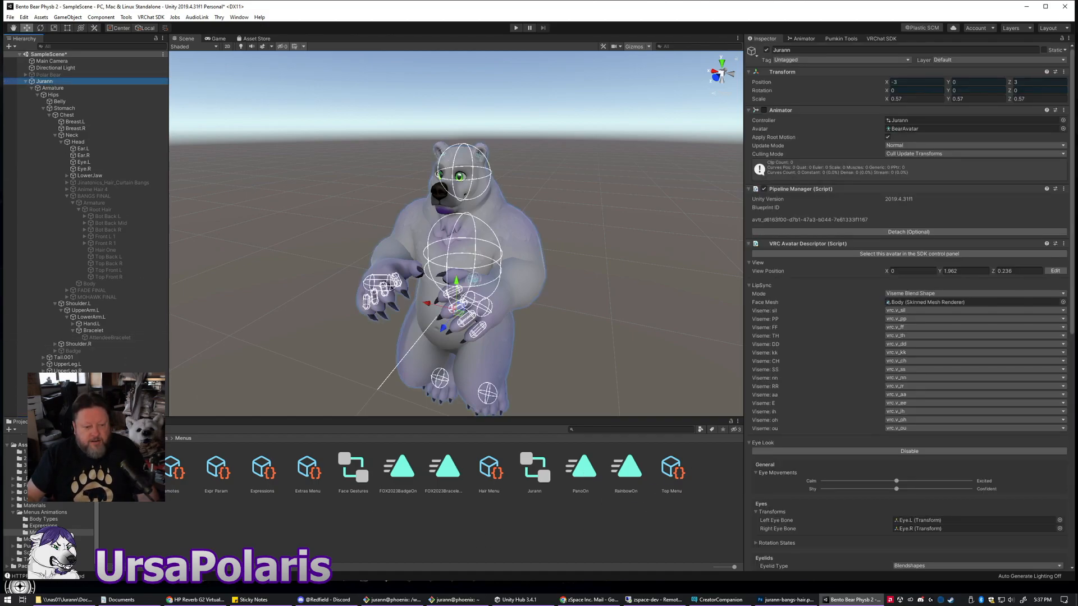
left_click(76, 422)
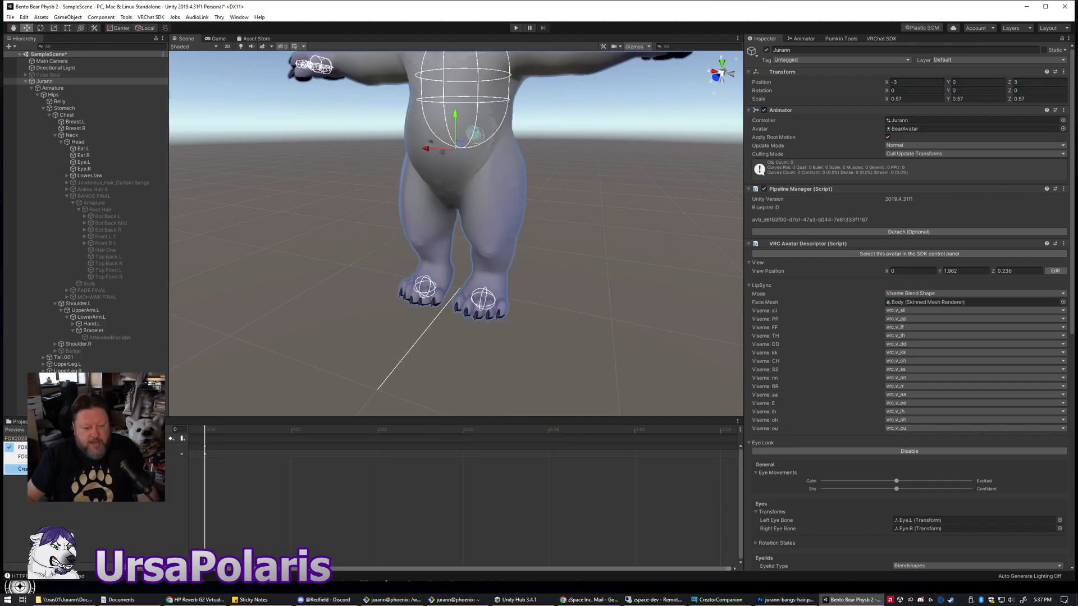
left_click(34, 469)
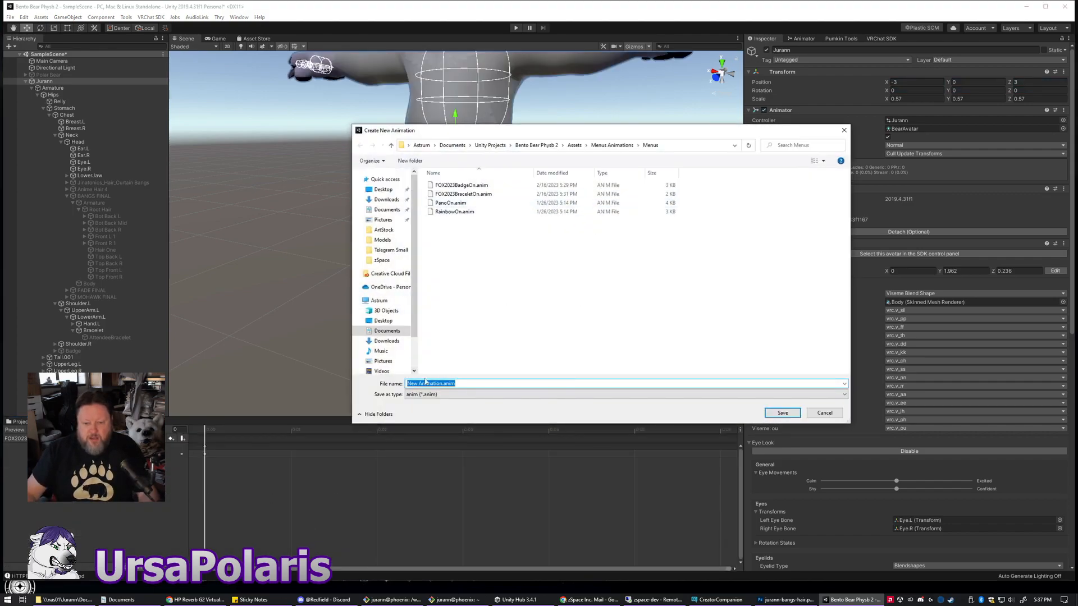
left_click(443, 384)
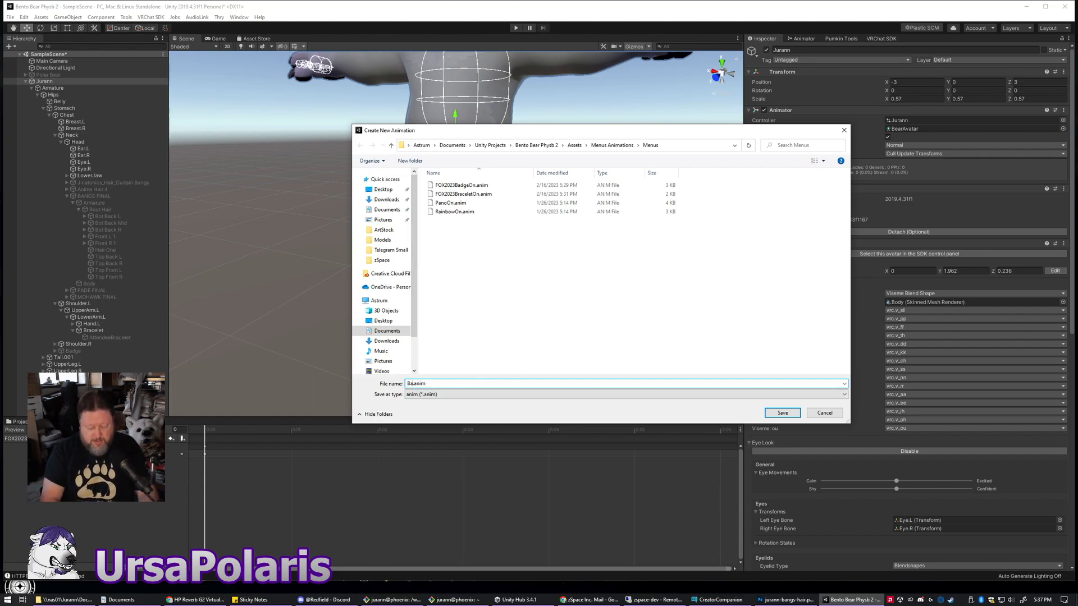
key("Return")
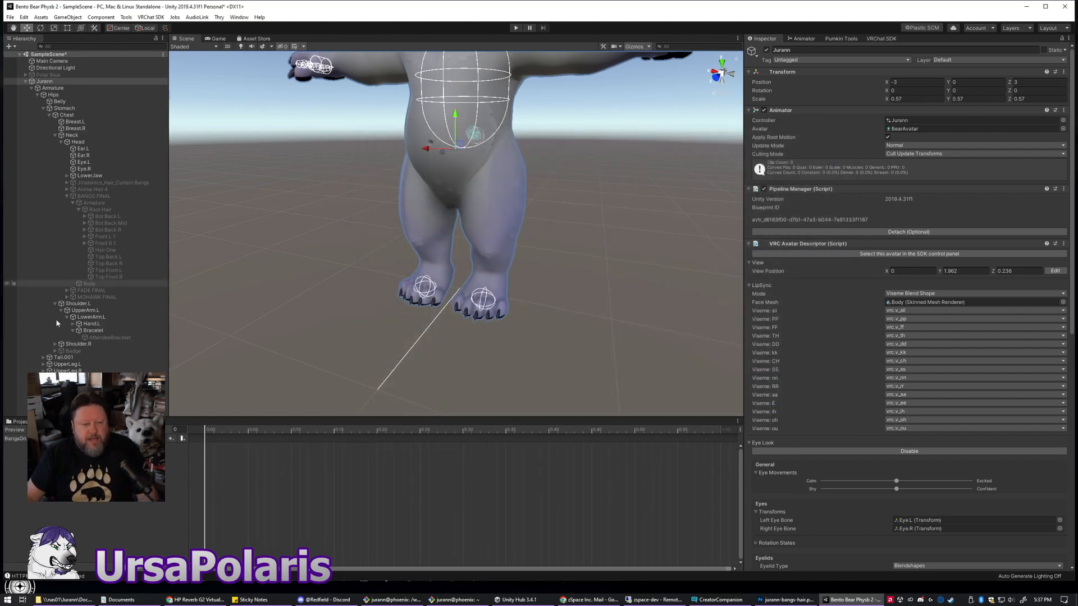
- Start recording in the BangsOn clip and key BANGS FINAL as enabled
left_click(33, 430)
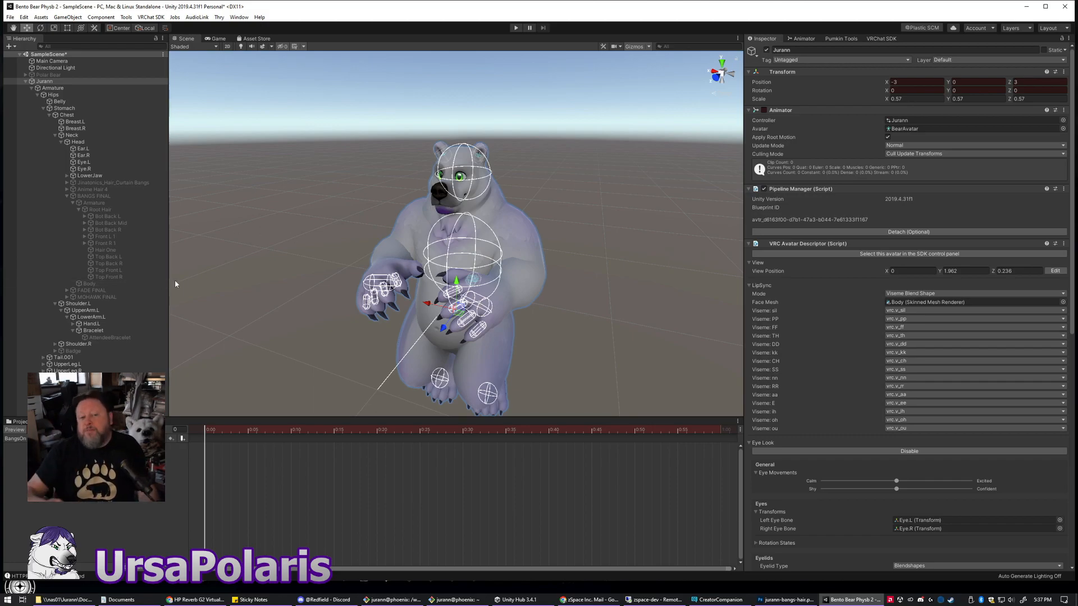
left_click(103, 197)
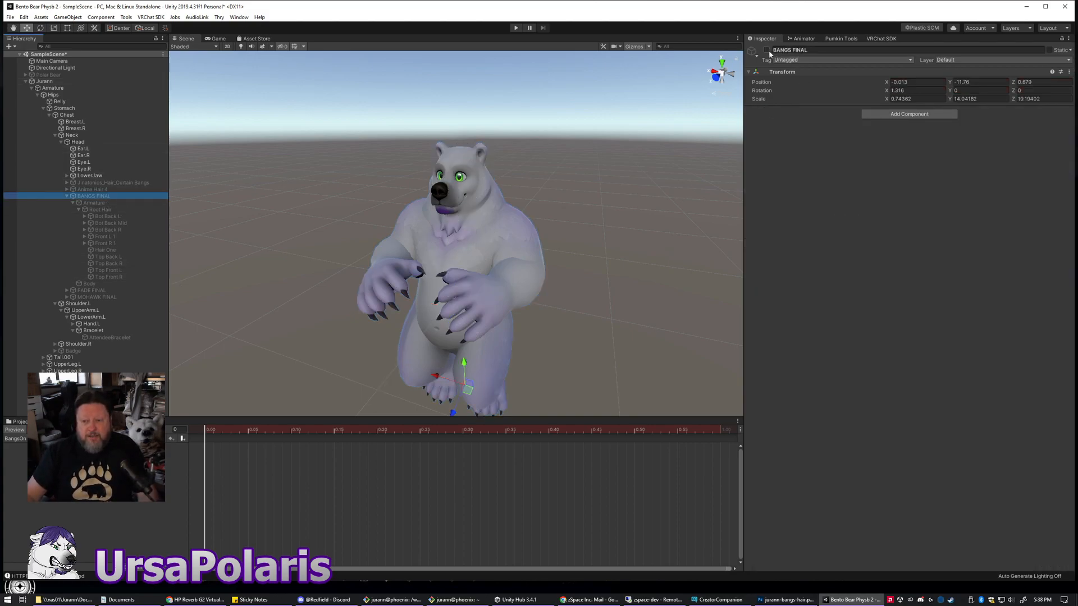
left_click(767, 50)
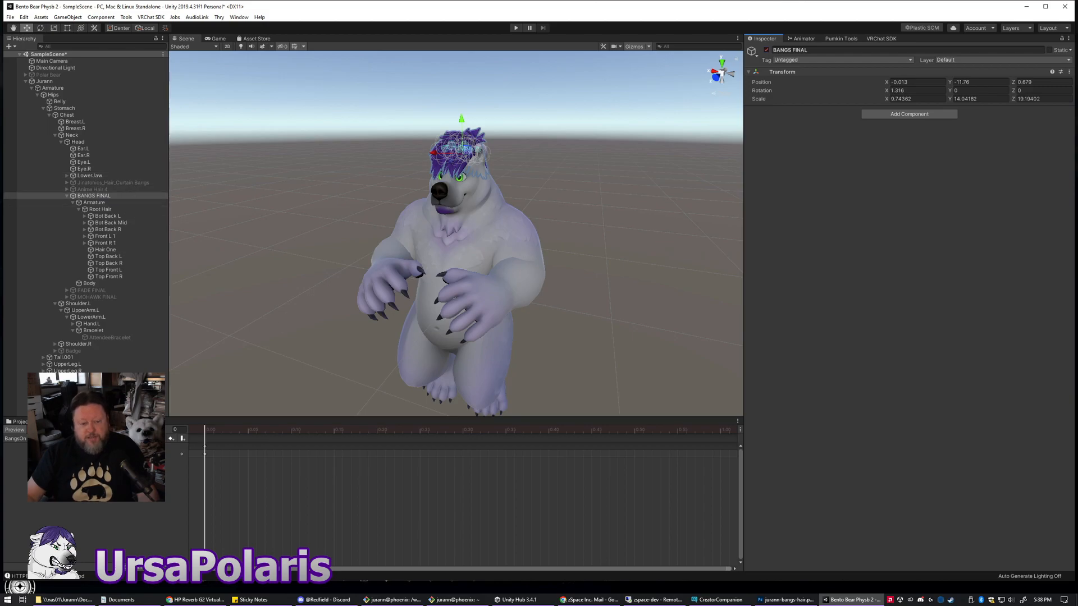
- Record Anime Hair 4 and the Curtain Bangs hair object as disabled in the BangsOn clip
left_click(93, 189)
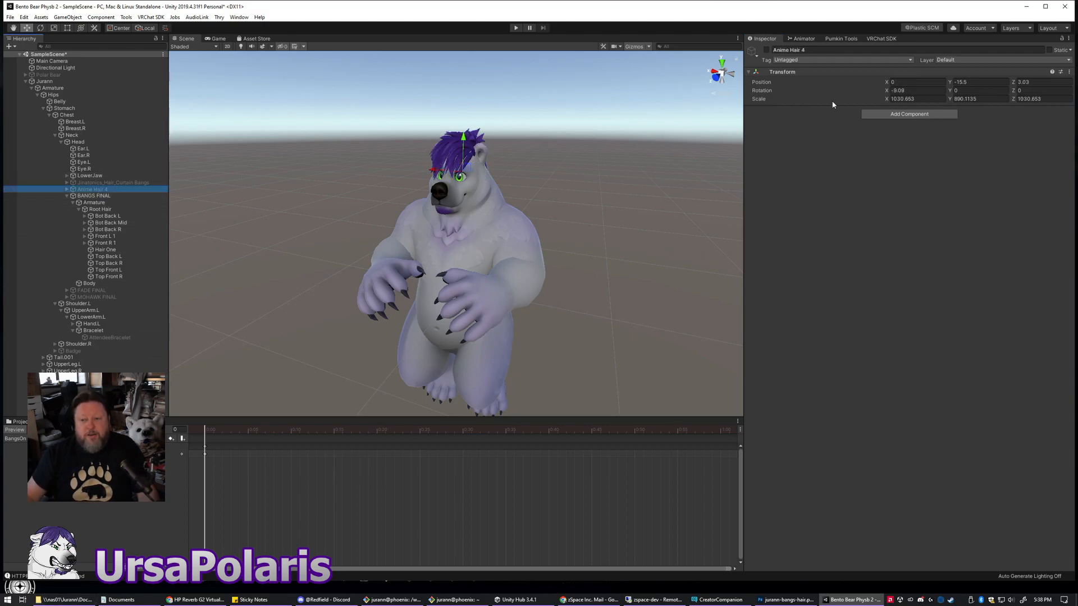
left_click(767, 50)
left_click(767, 50)
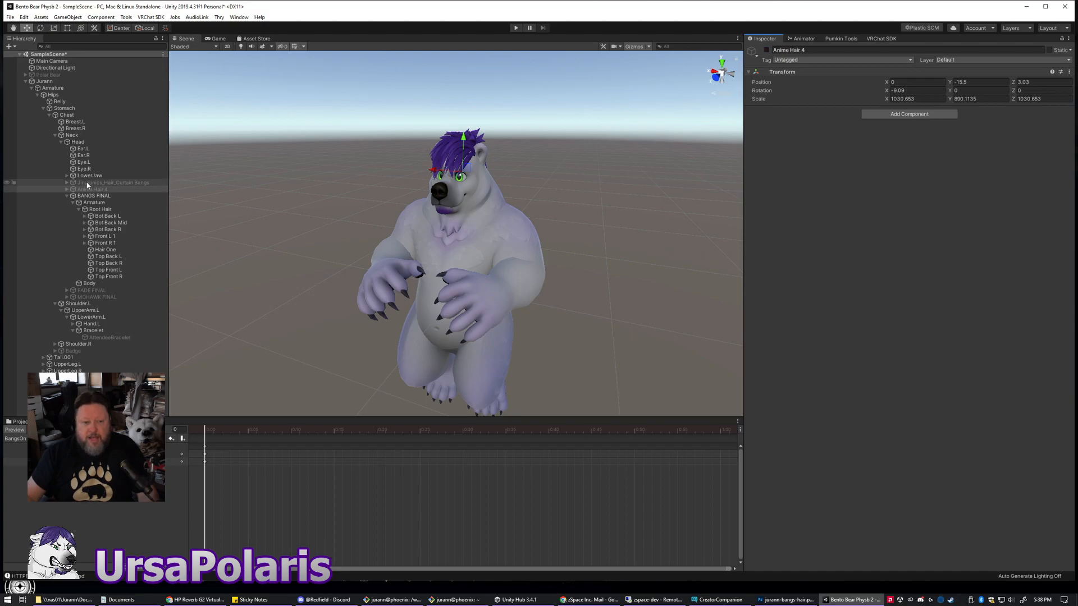
left_click(87, 184)
left_click(767, 50)
left_click(767, 50)
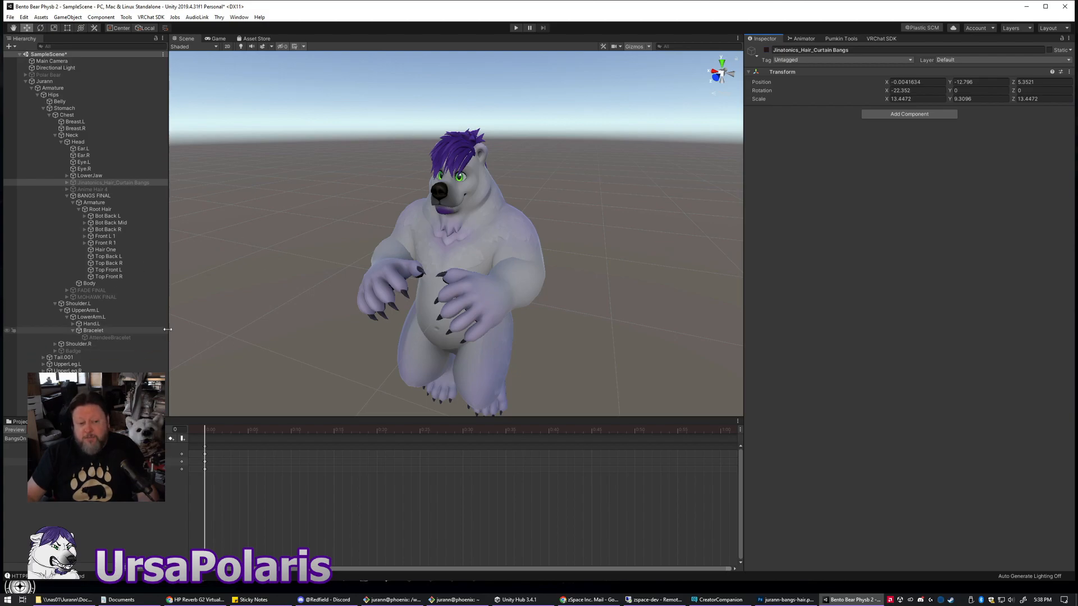
- Record FADE FINAL and MOHAWK FINAL as disabled in the BangsOn clip, and end the recording
left_click(91, 290)
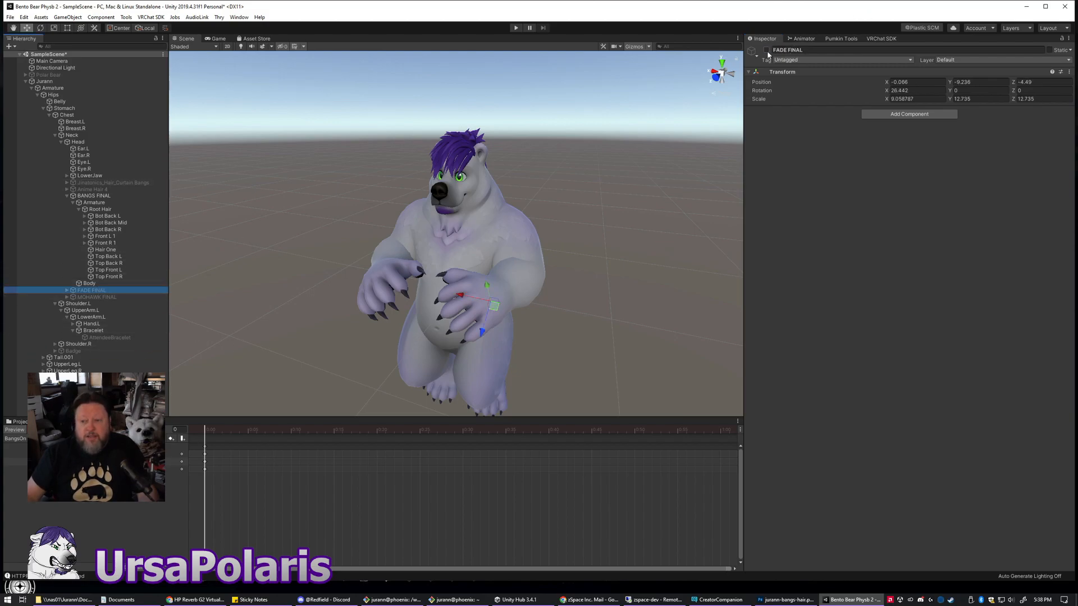
left_click(767, 50)
left_click(767, 50)
left_click(108, 297)
left_click(767, 50)
left_click(767, 50)
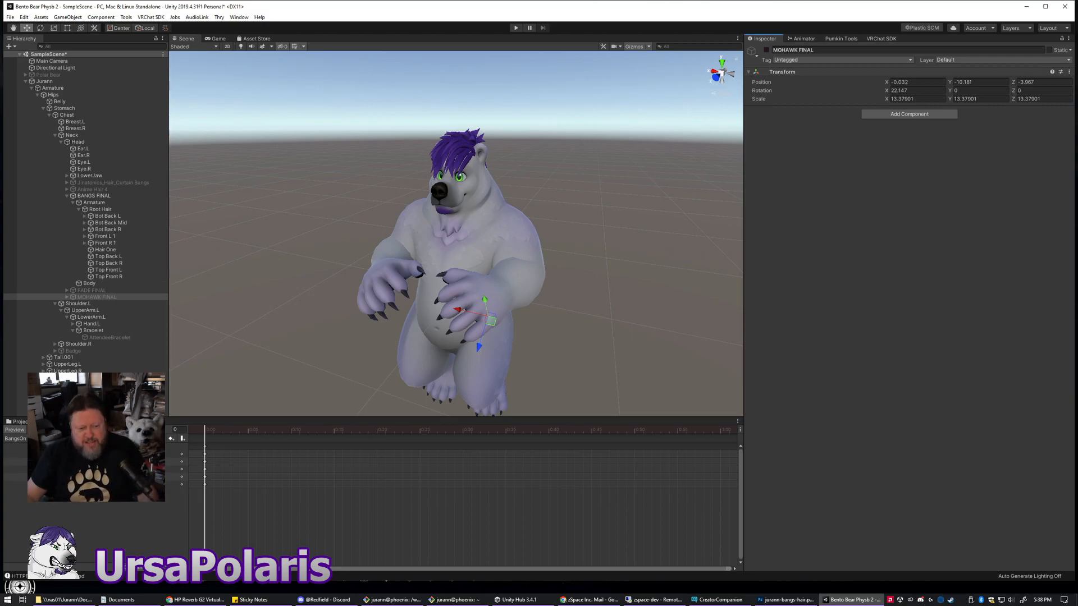
left_click(110, 527)
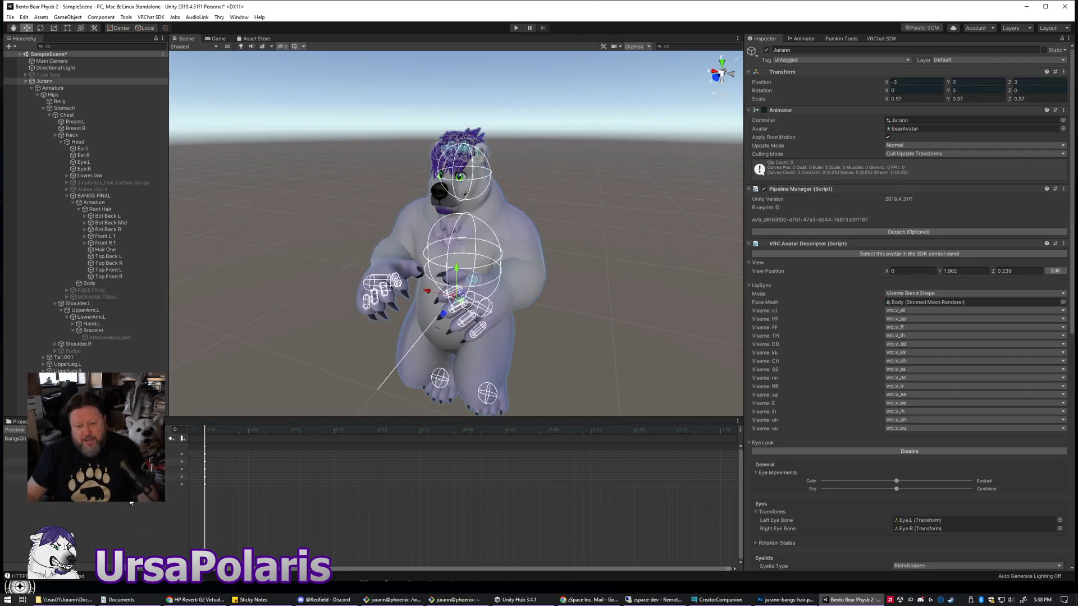
- Duplicate the BangsOn clip in the Menus folder, name the copy FadeOn, and open its keyframes for editing
left_click(20, 421)
left_click(243, 525)
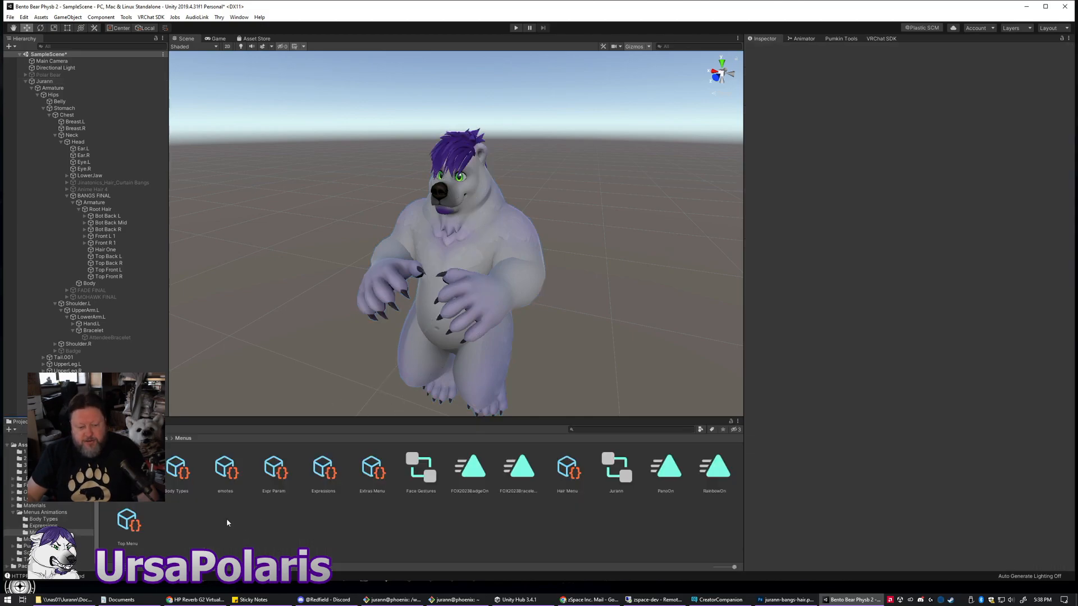
left_click(128, 468)
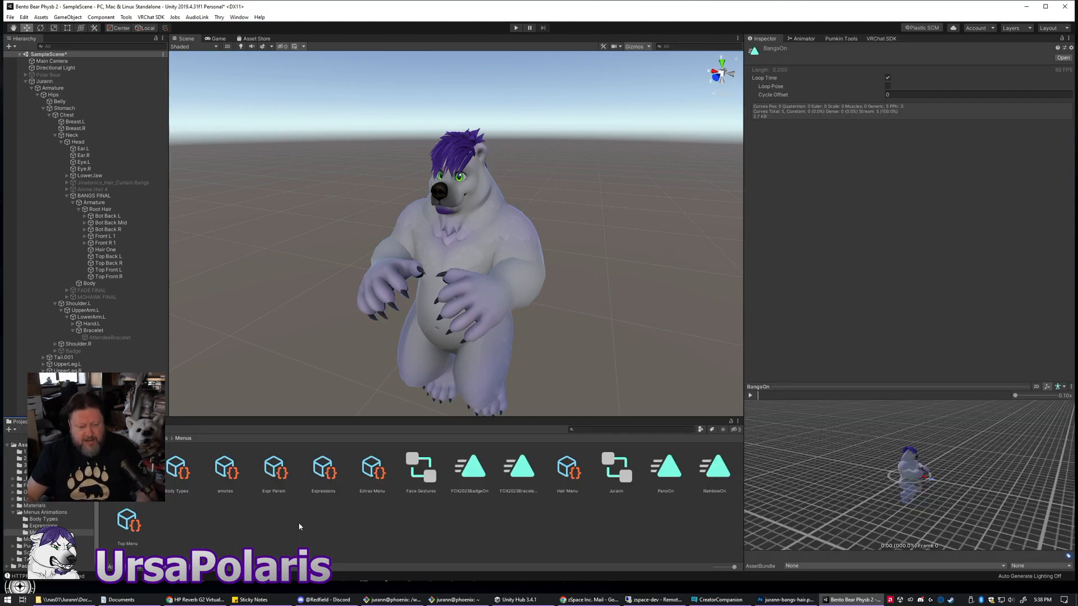
key("ctrl+d")
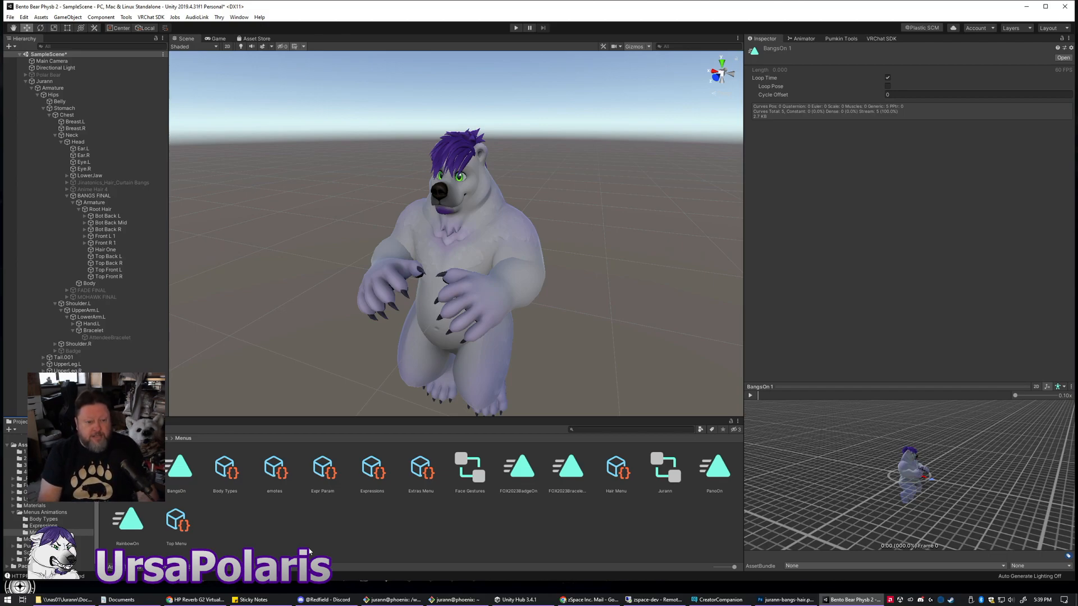
key("Return")
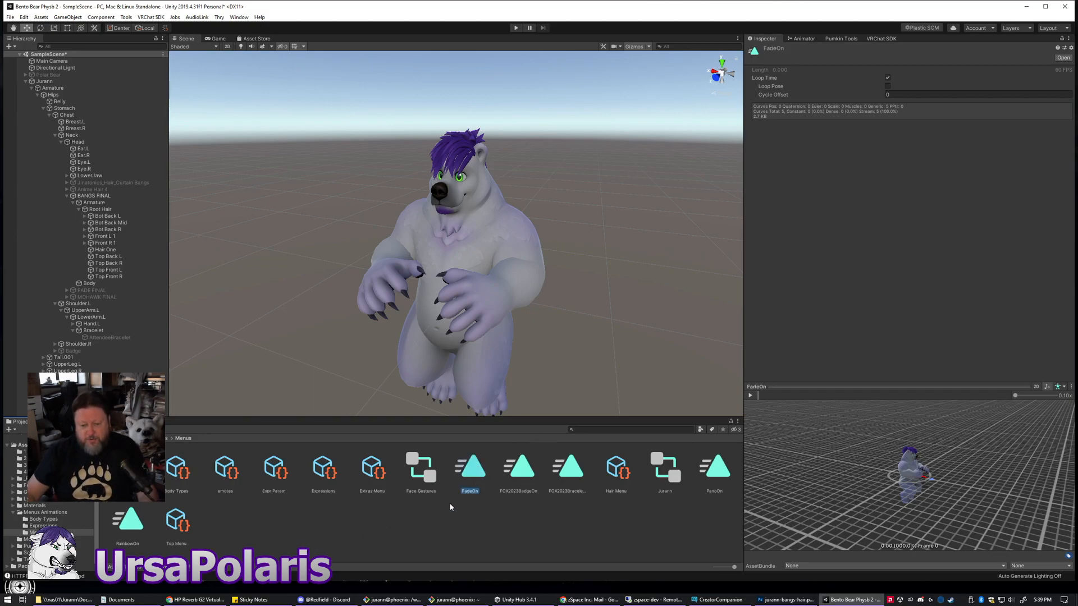
left_click(81, 422)
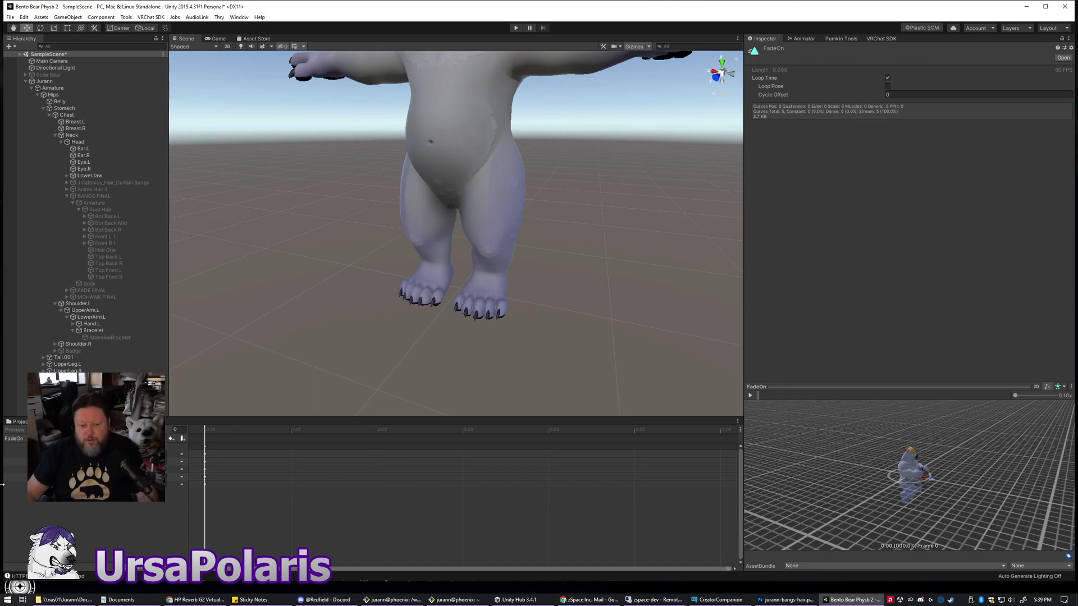
- Make another copy of the BangsOn clip named MohawkOn and open its keyframes for editing
left_click(18, 422)
left_click(273, 526)
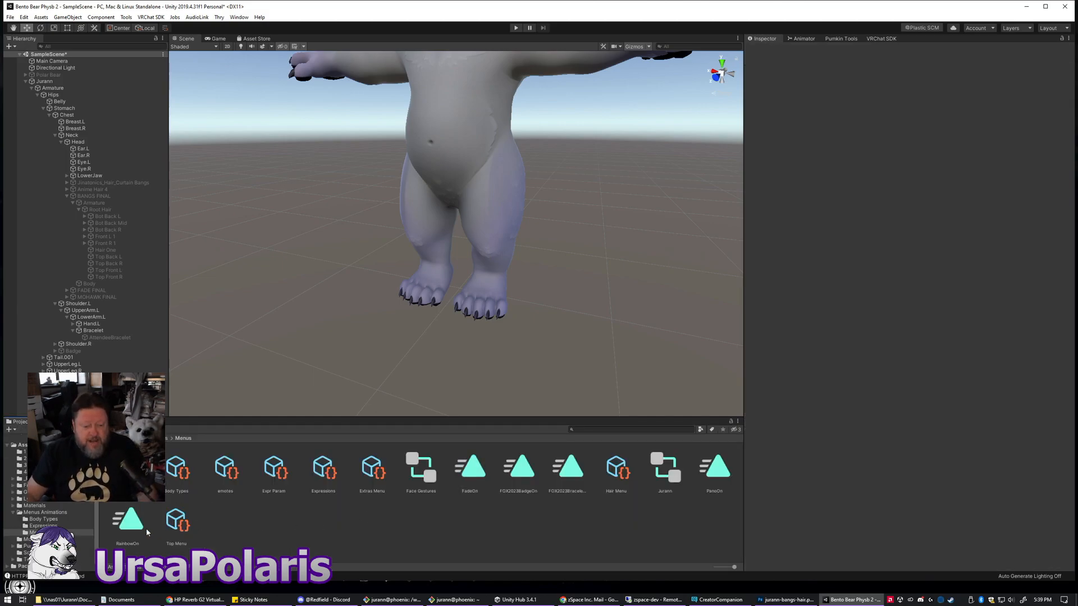
left_click(130, 475)
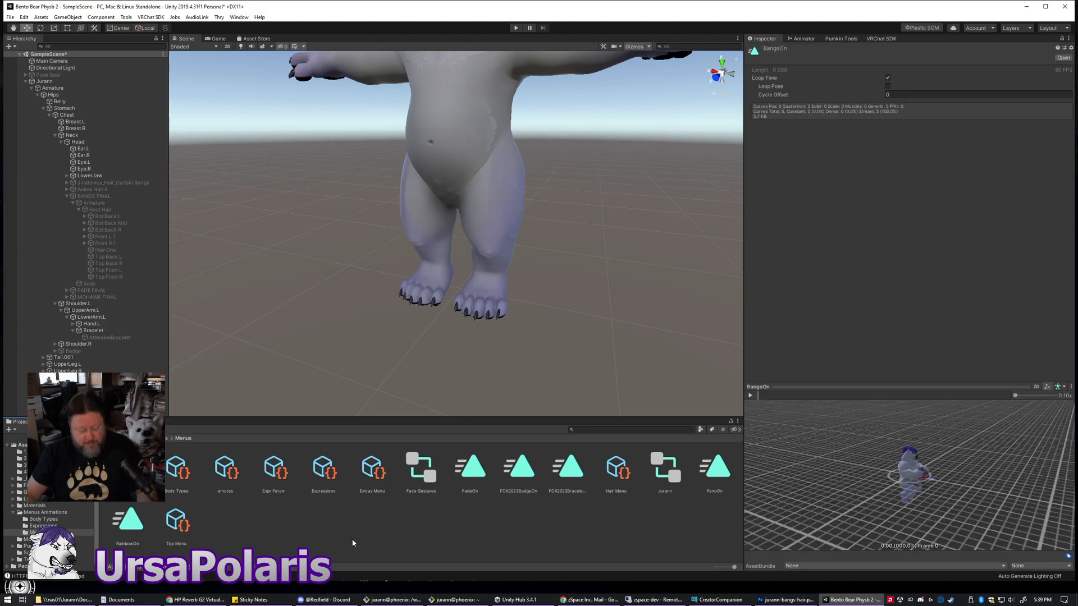
key("ctrl+d")
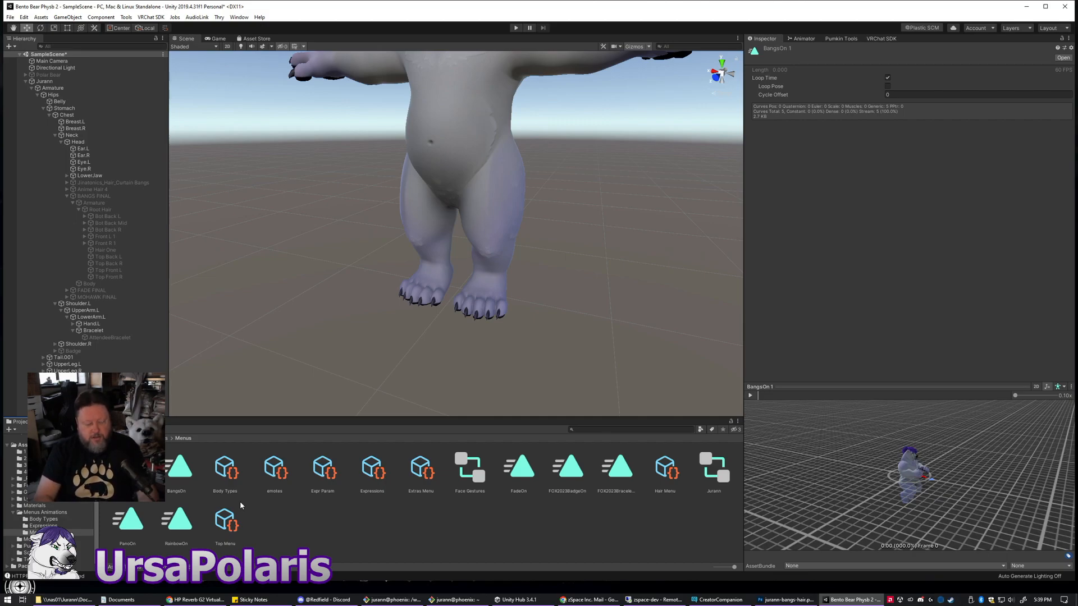
type("MohawkOn")
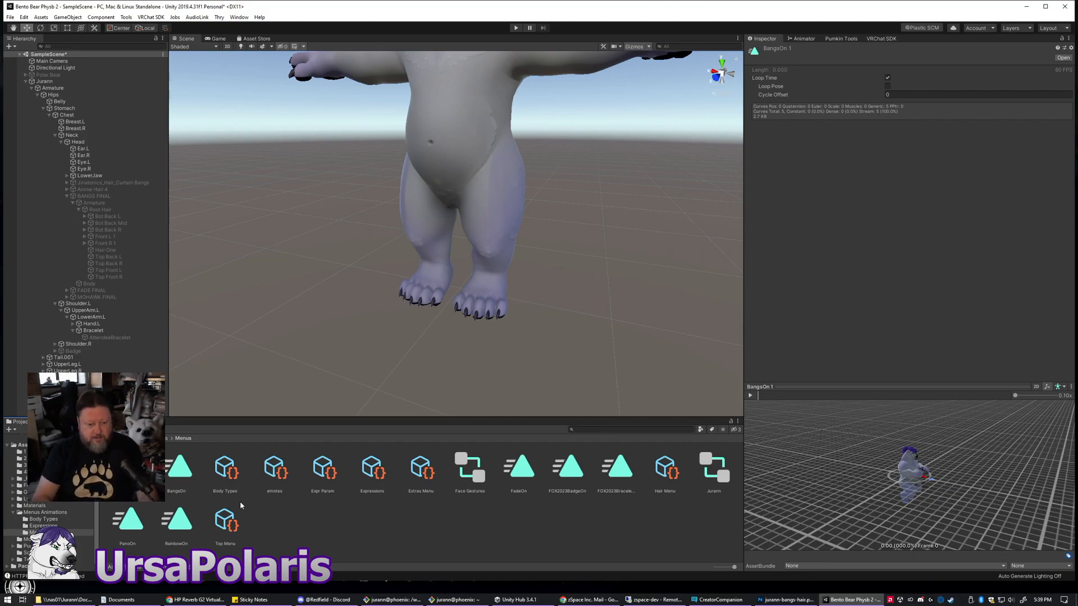
key("Return")
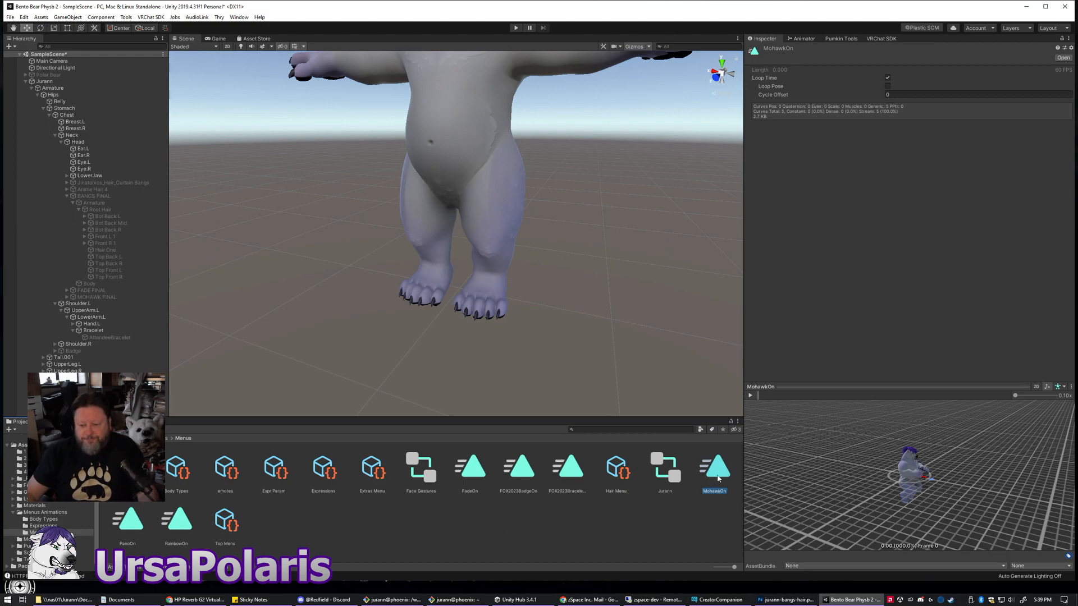
key("ctrl+6")
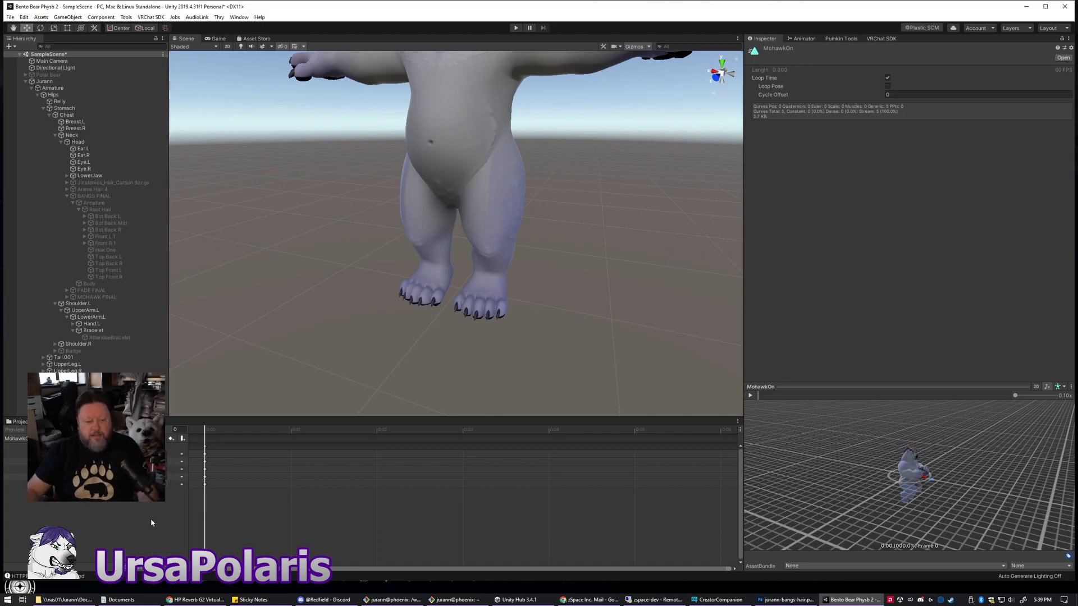
- Duplicate the BangsOn clip again, name the copy AnimeOn, and open its keyframes for editing
left_click(23, 423)
left_click(129, 471)
key("ctrl+d")
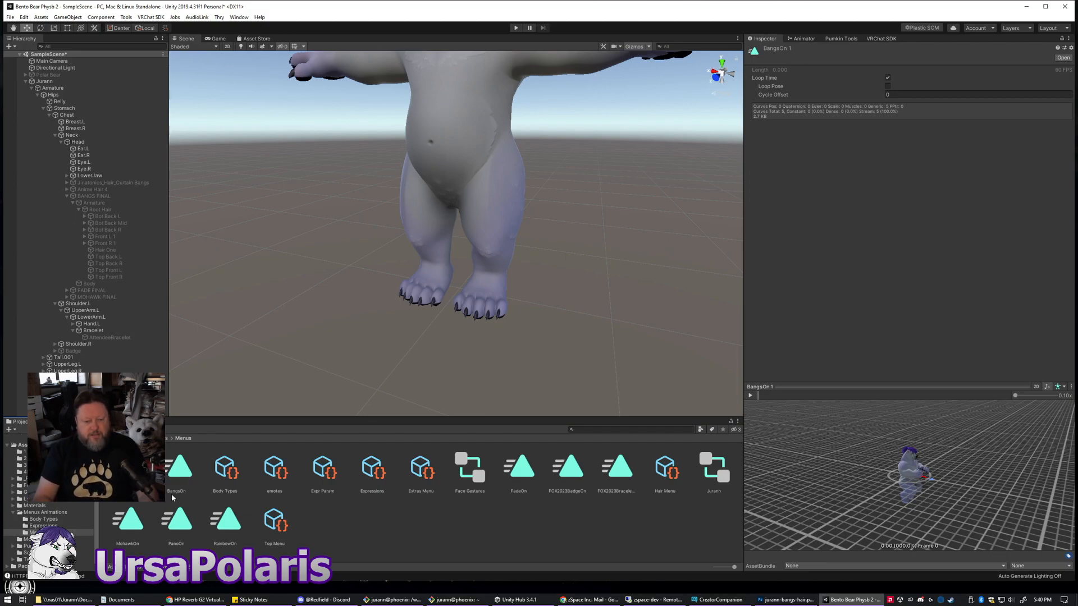
type("AnimeOn")
key("Return")
left_click(341, 517)
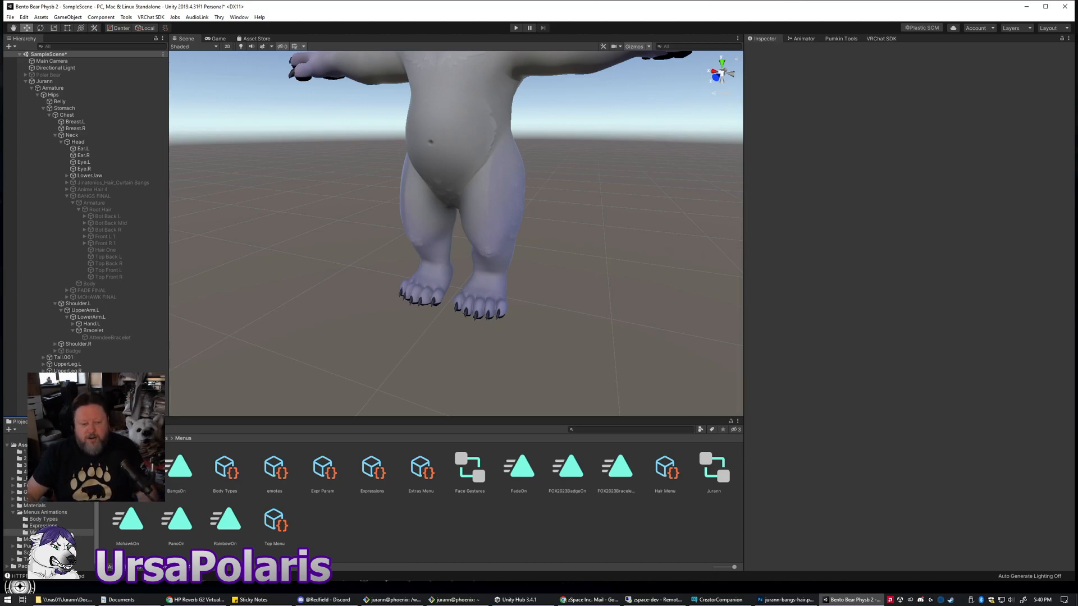
left_click(128, 467)
left_click(85, 422)
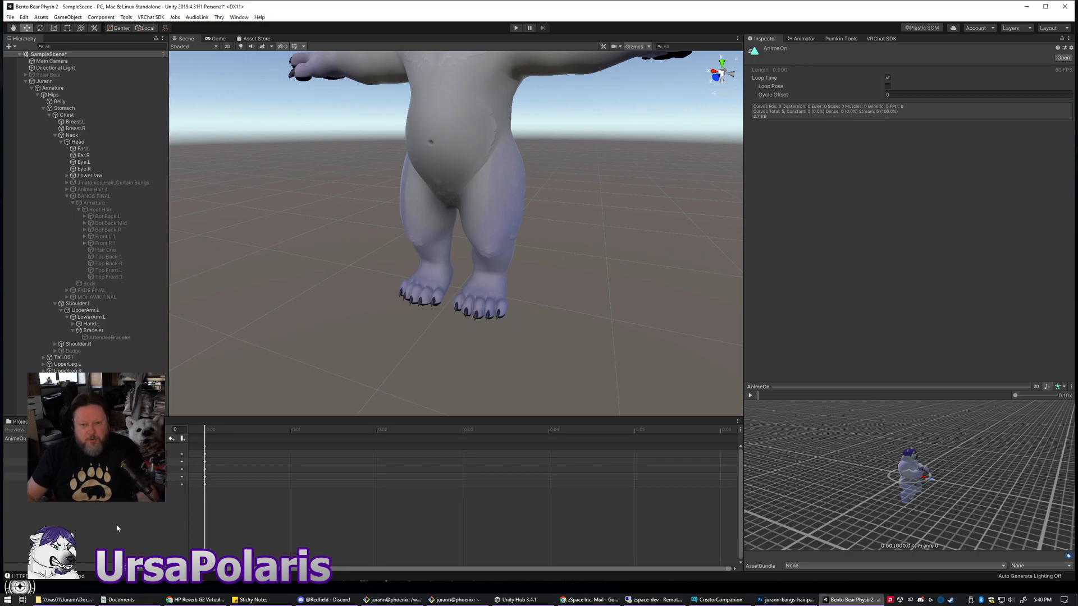
- Duplicate the BangsOn clip once more, rename the copy PartedOn, and open its keyframes for editing
left_click(17, 423)
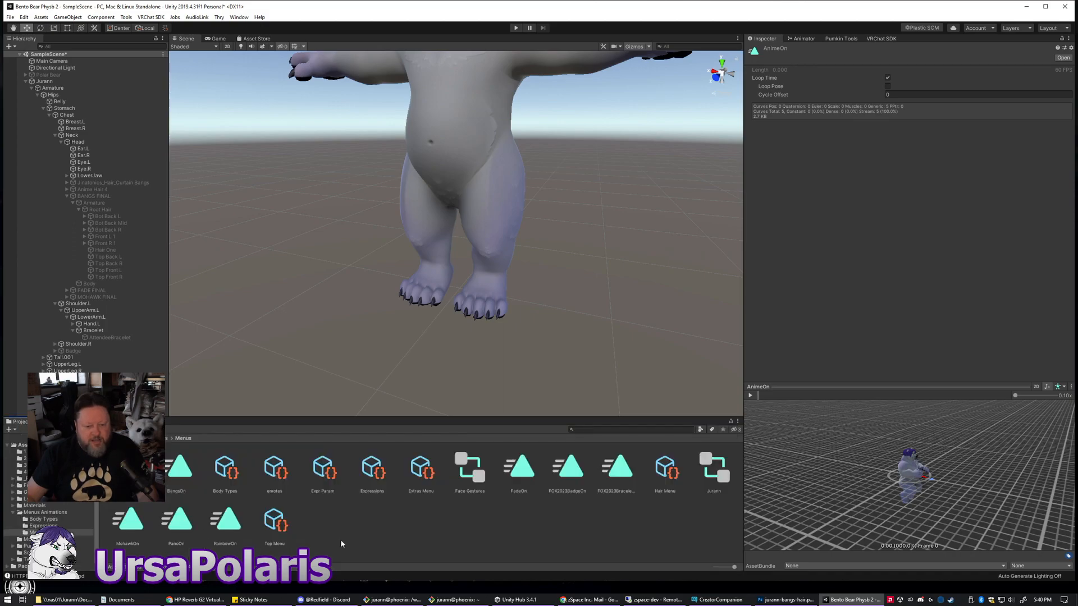
left_click(328, 544)
left_click(128, 470)
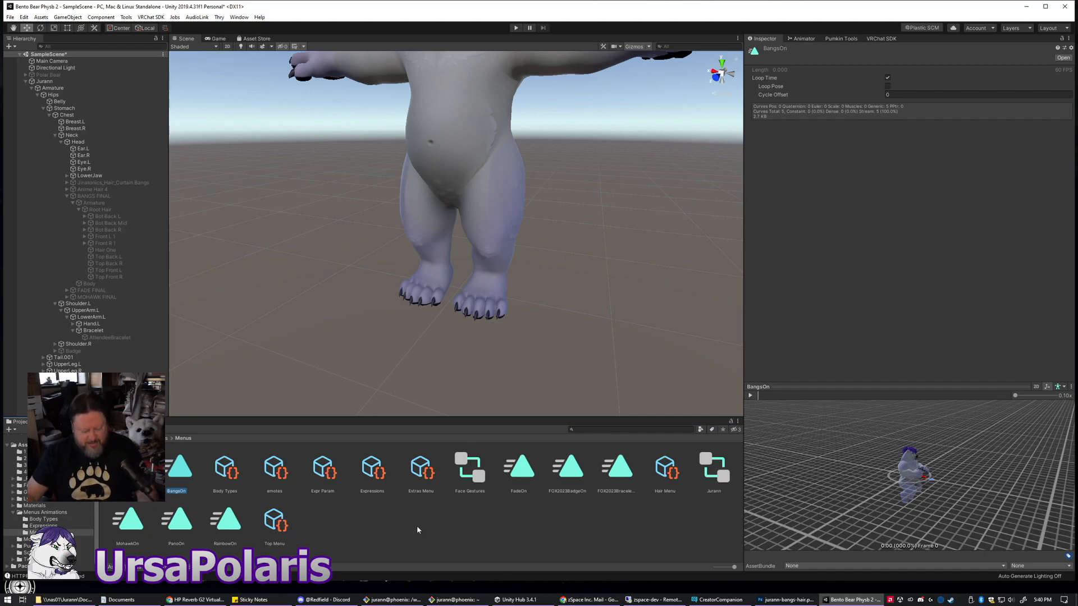
key("ctrl+d")
left_click(186, 493)
left_click(189, 491)
key("BackSpace")
key("BackSpace")
key("Left")
key("Left")
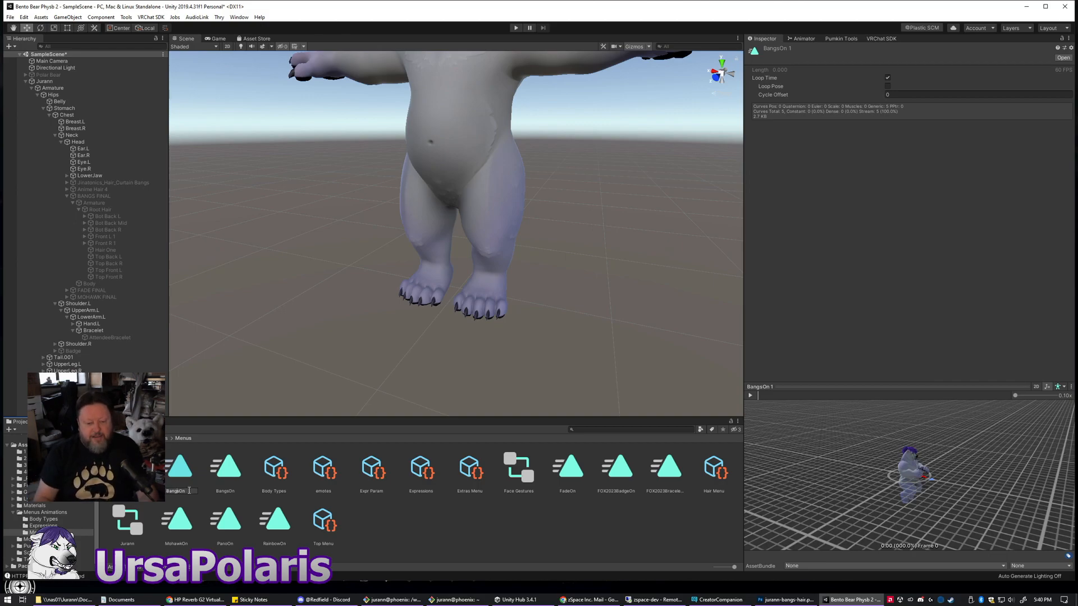
key("BackSpace")
key("BackSpace")
key("BackSpace")
key("BackSpace")
key("BackSpace")
type("Part")
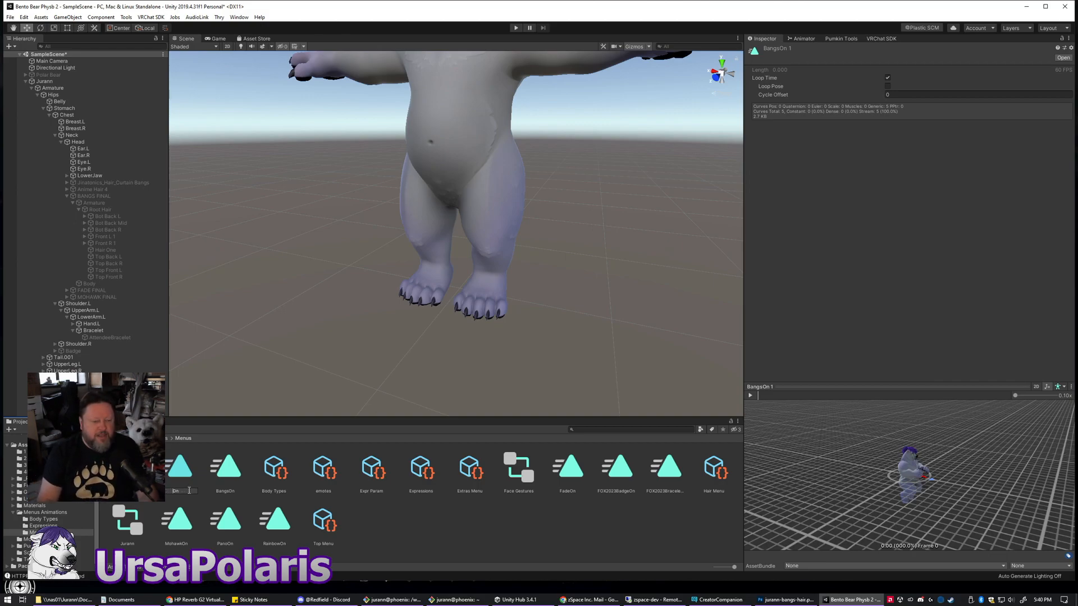
type("ed")
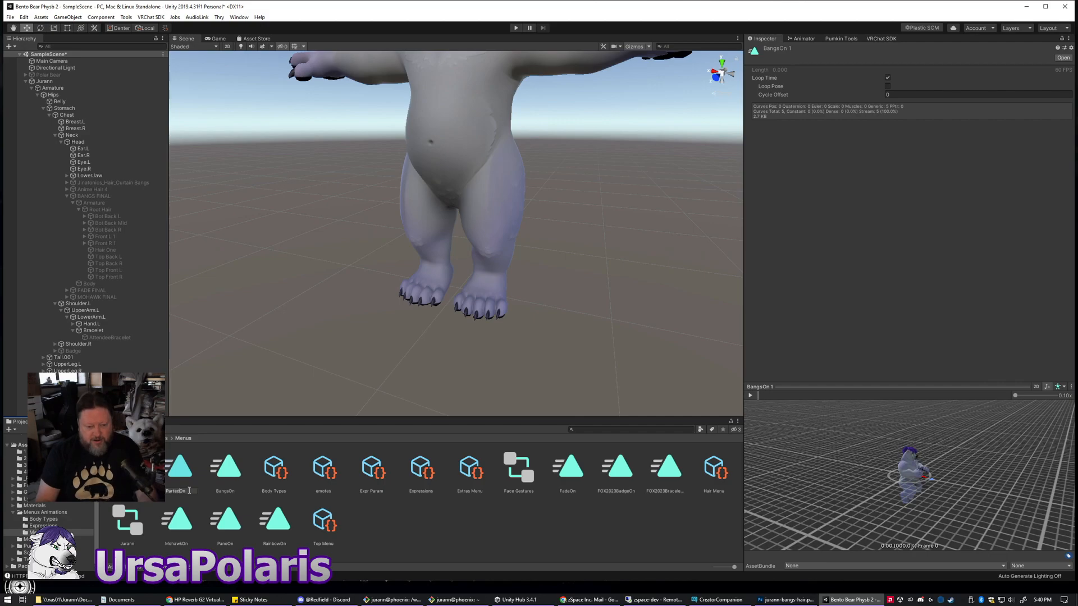
key("Return")
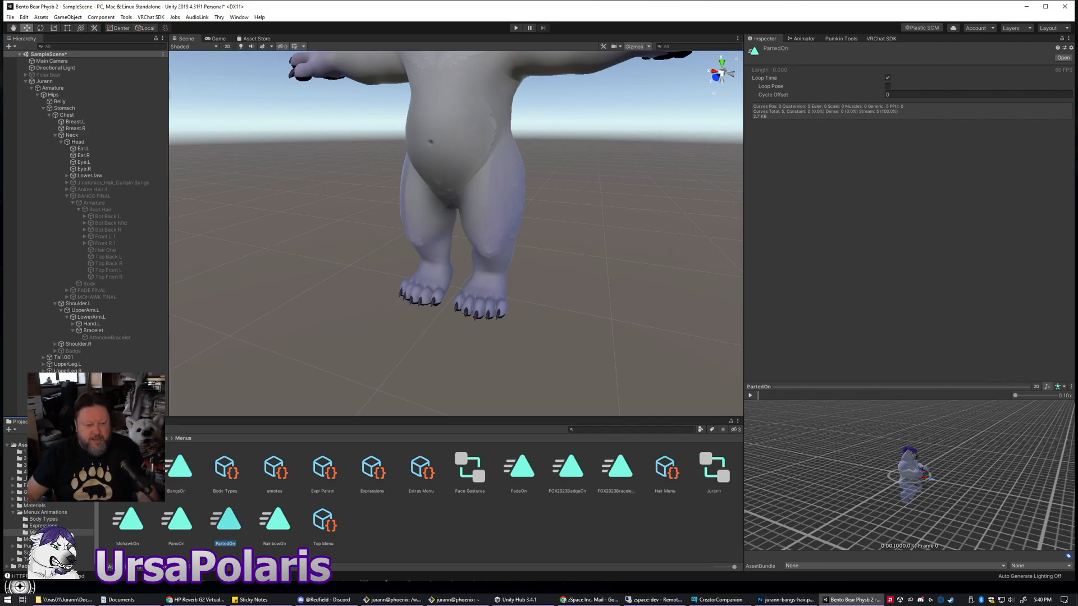
left_click(84, 422)
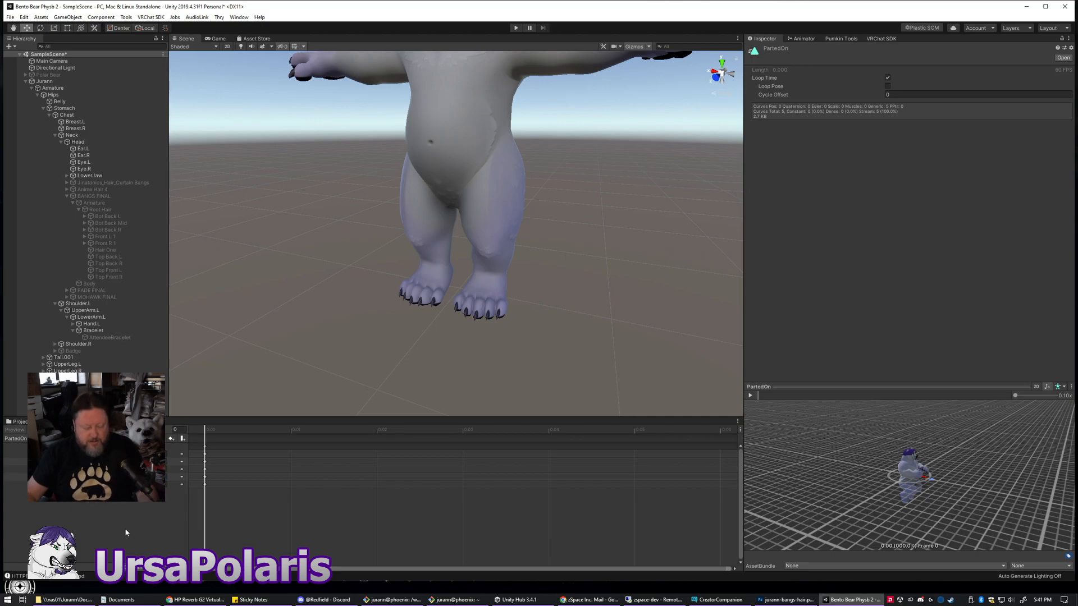
- Rename the BangsOn clip in the Menus folder to HairOff
left_click(19, 421)
left_click(478, 522)
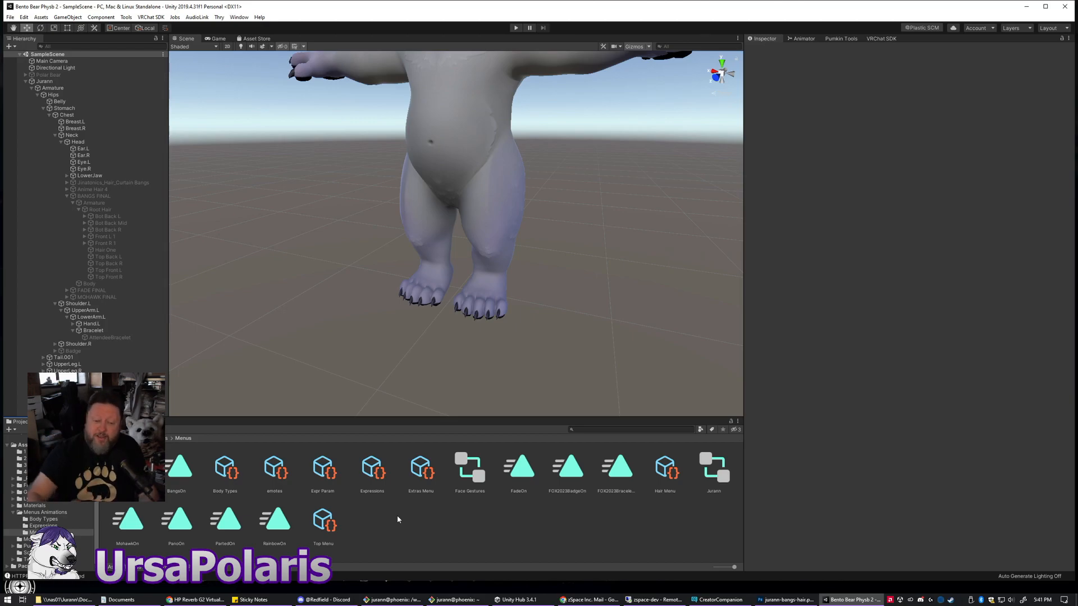
left_click(176, 493)
left_click(176, 494)
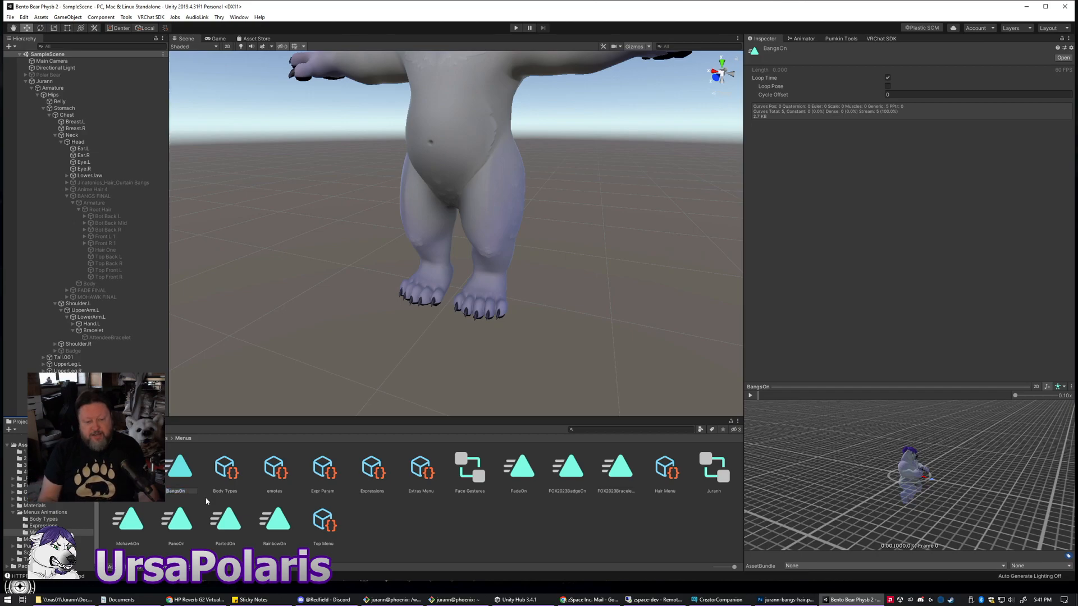
type("Ba")
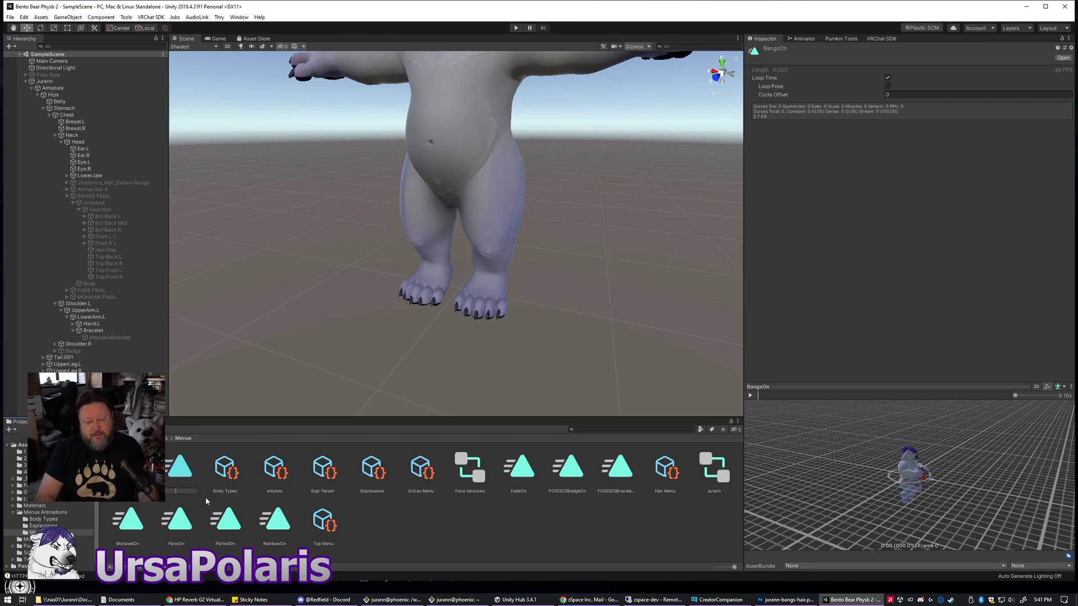
type("HairOff")
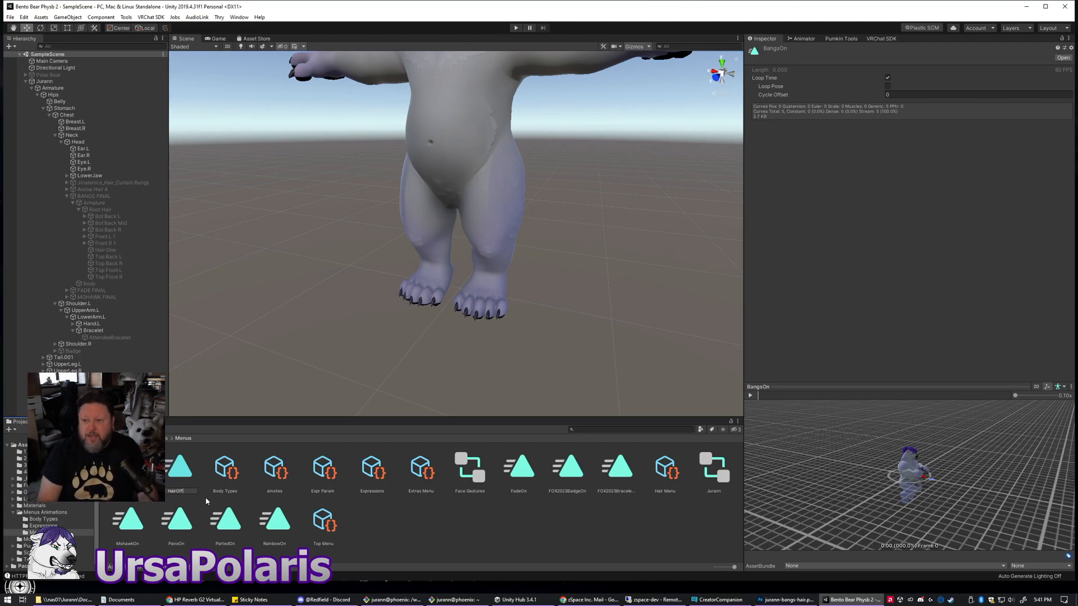
key("Return")
left_click(694, 502)
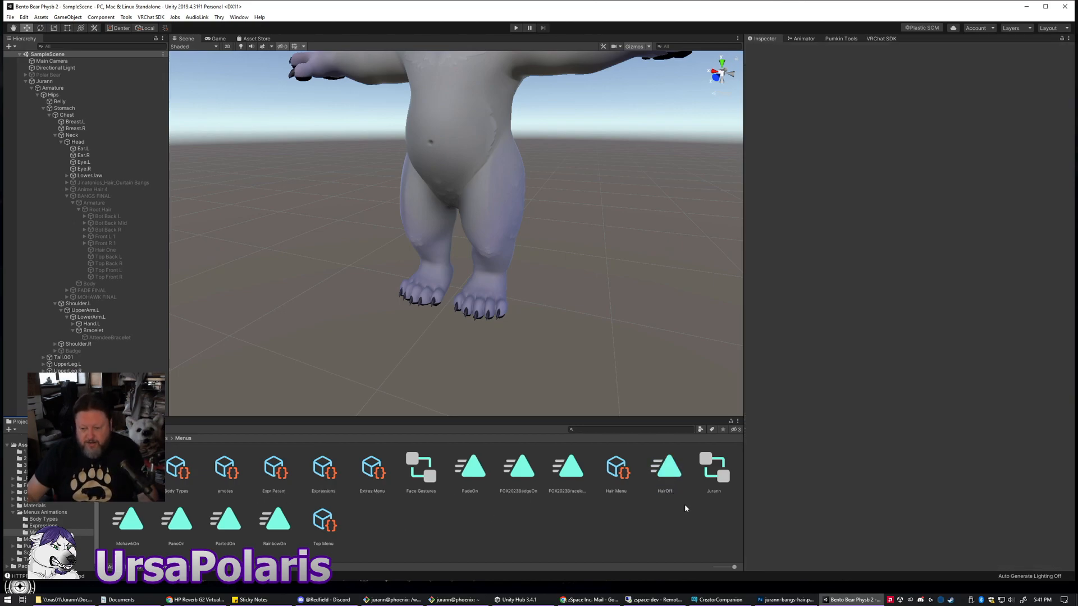
- Open the HairOff clip's keyframes and set all of its hair properties to 0
left_click(666, 470)
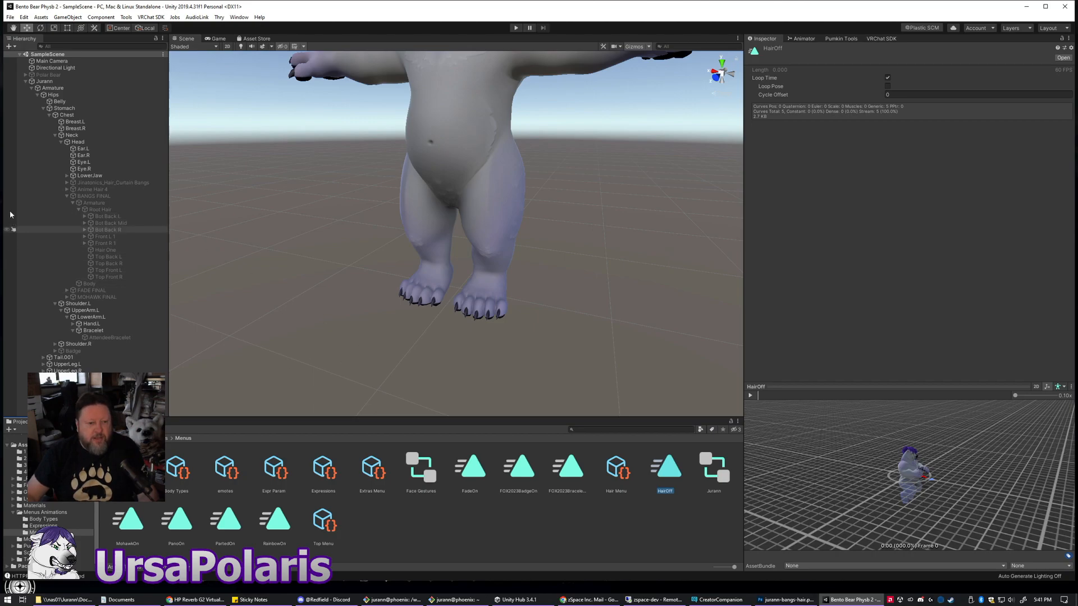
left_click(77, 422)
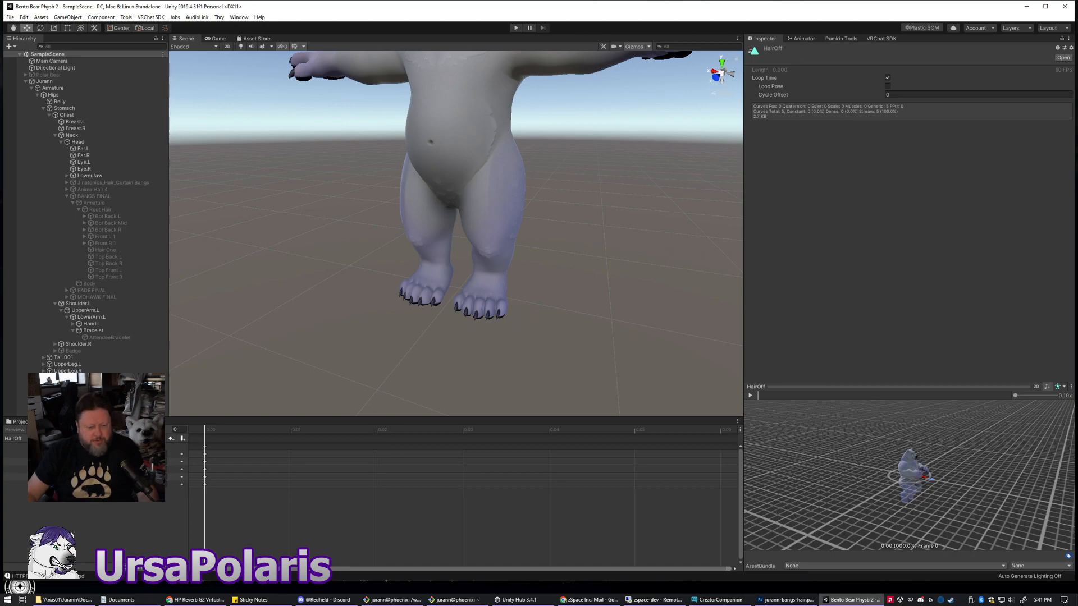
left_click_drag(188, 523, 242, 524)
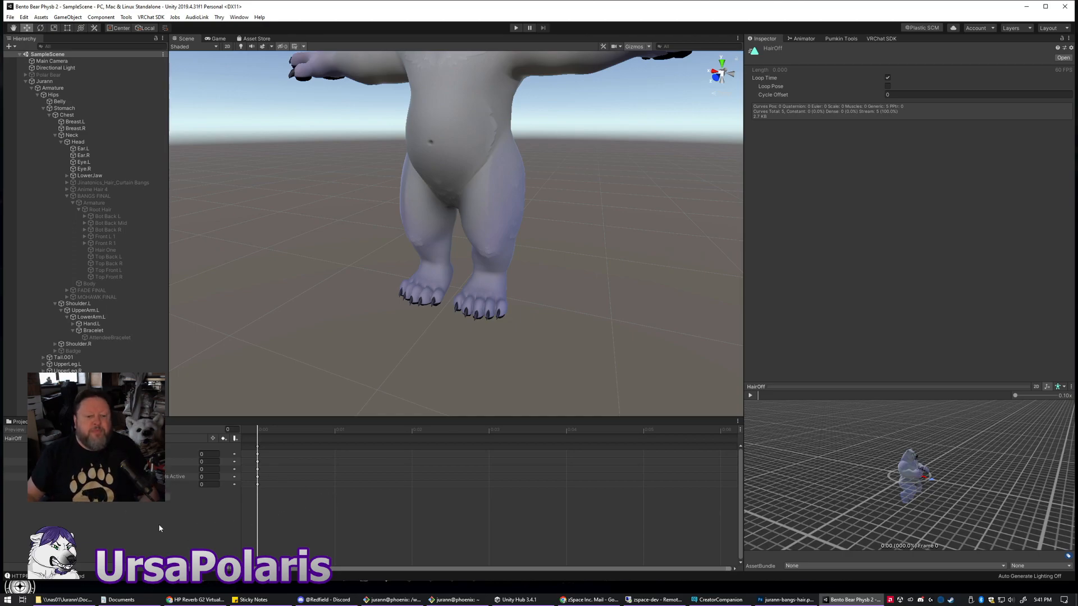
left_click(19, 423)
left_click(481, 513)
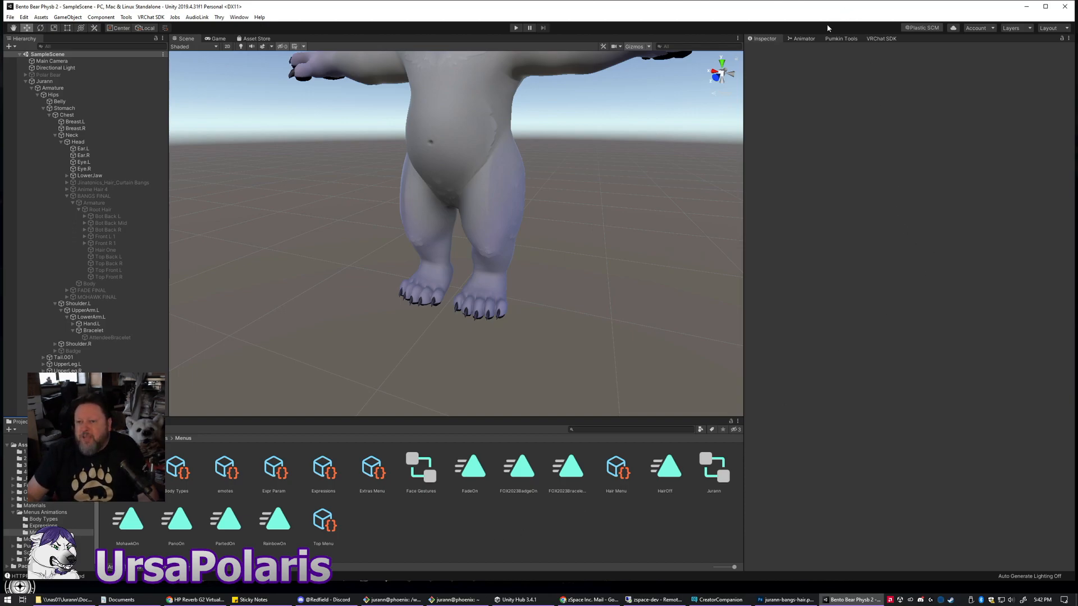
- Open the Hair layer of the Face Gestures controller and add the HairOff clip as a state
left_click(801, 38)
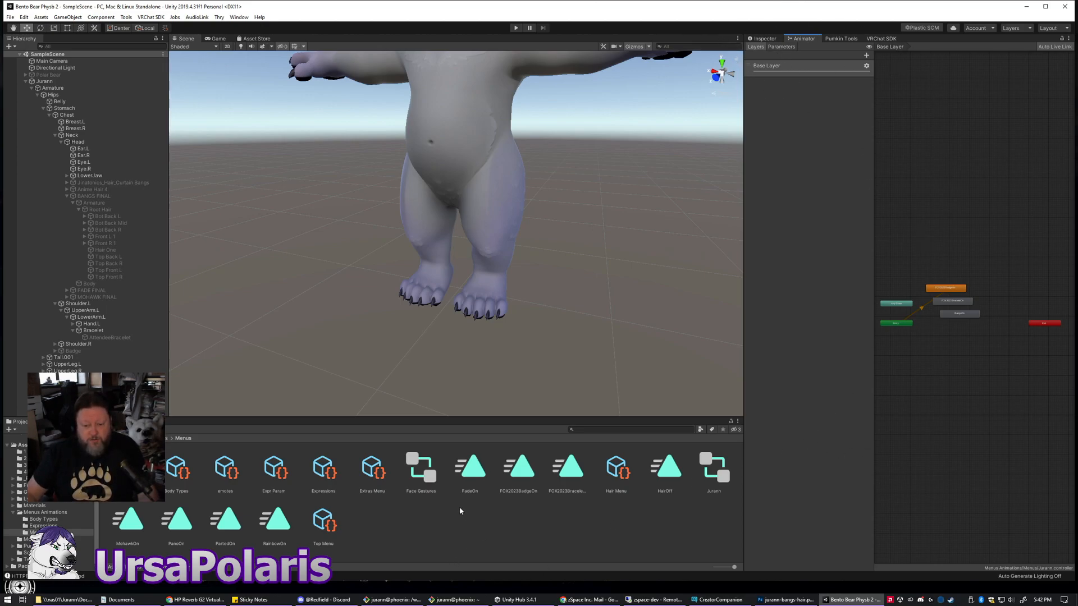
left_click(424, 473)
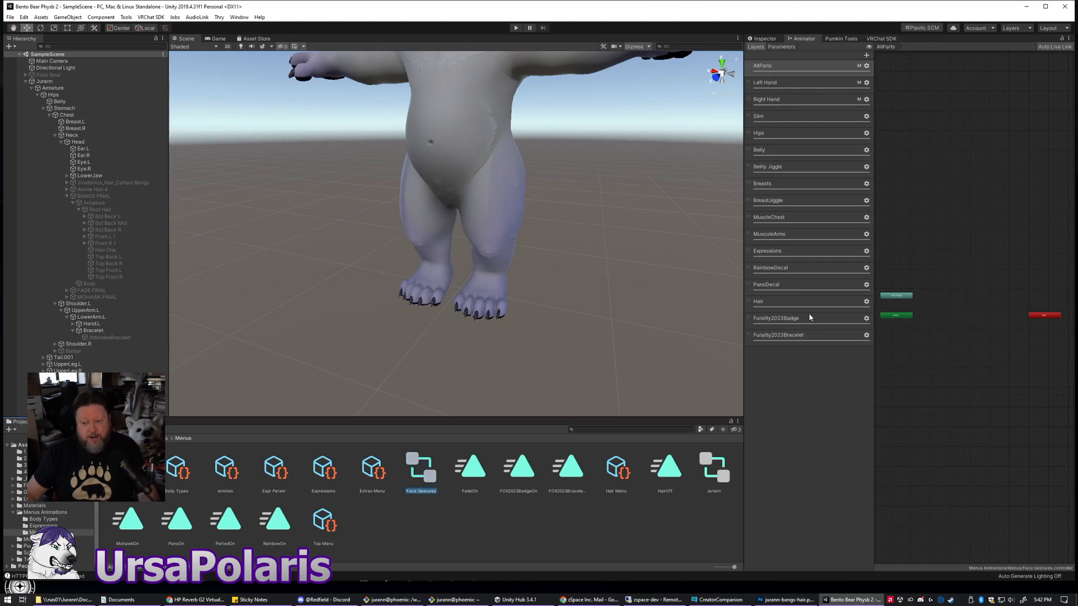
left_click(799, 301)
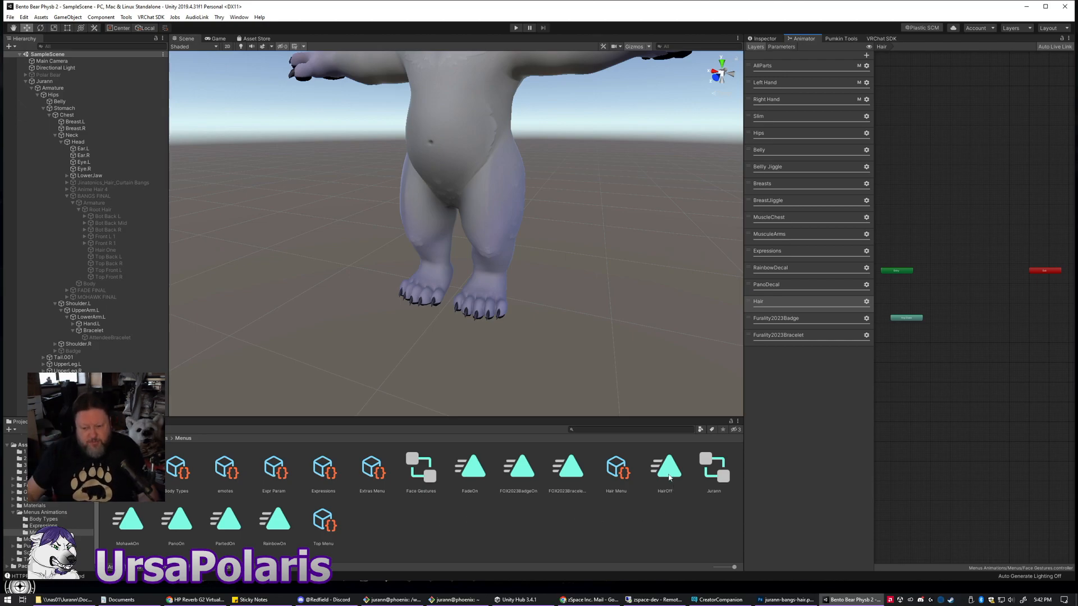
left_click_drag(670, 475, 976, 319)
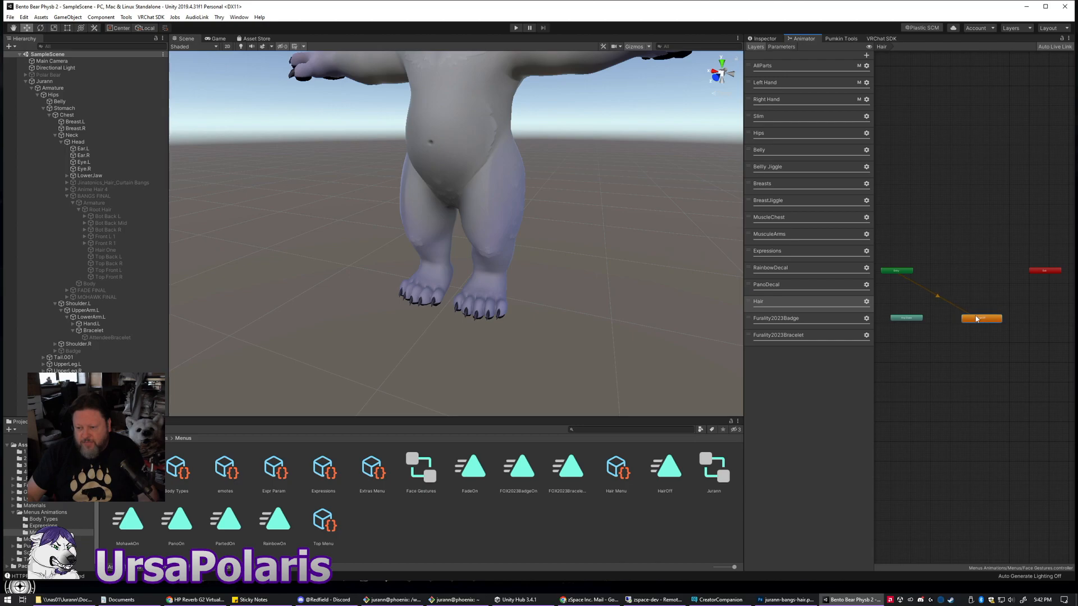
- Create an empty state in the Hair layer as its default state, and move the Any State node further down
right_click(950, 282)
mouse_move(963, 288)
left_click(905, 287)
left_click(969, 282)
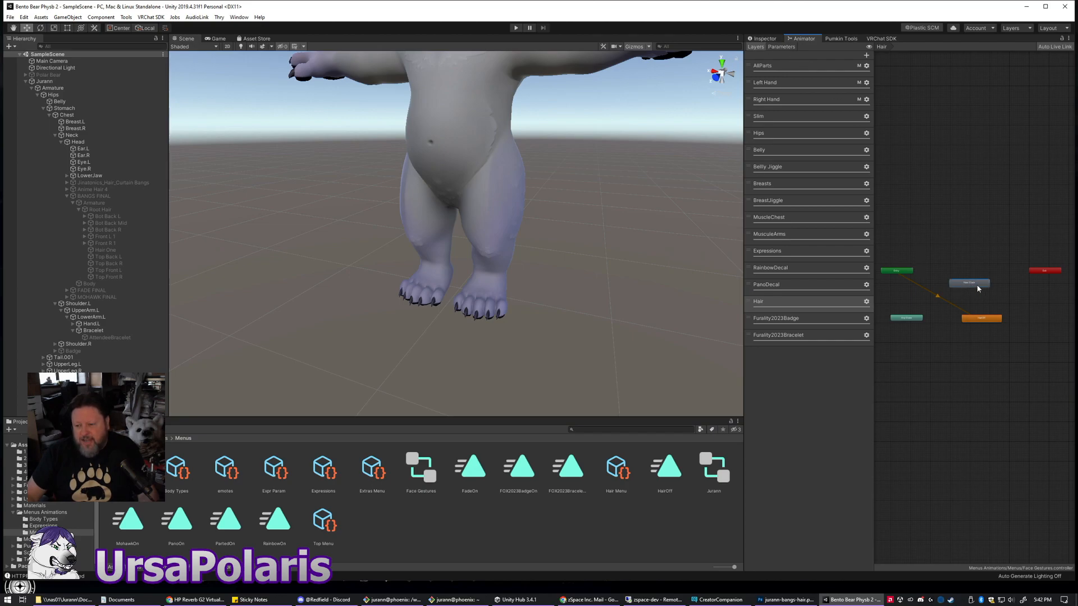
right_click(976, 284)
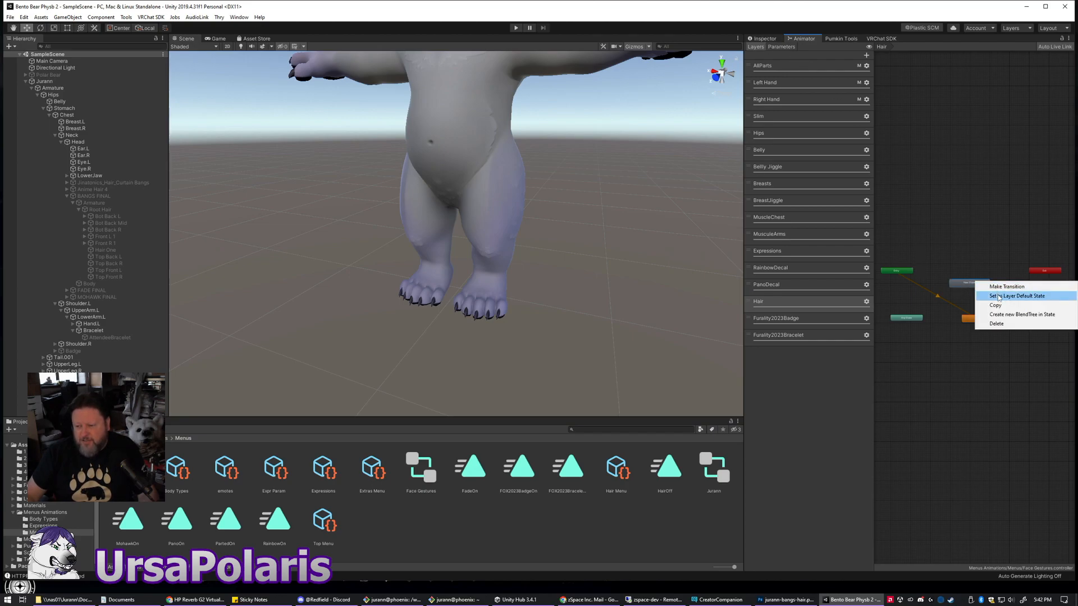
left_click(998, 296)
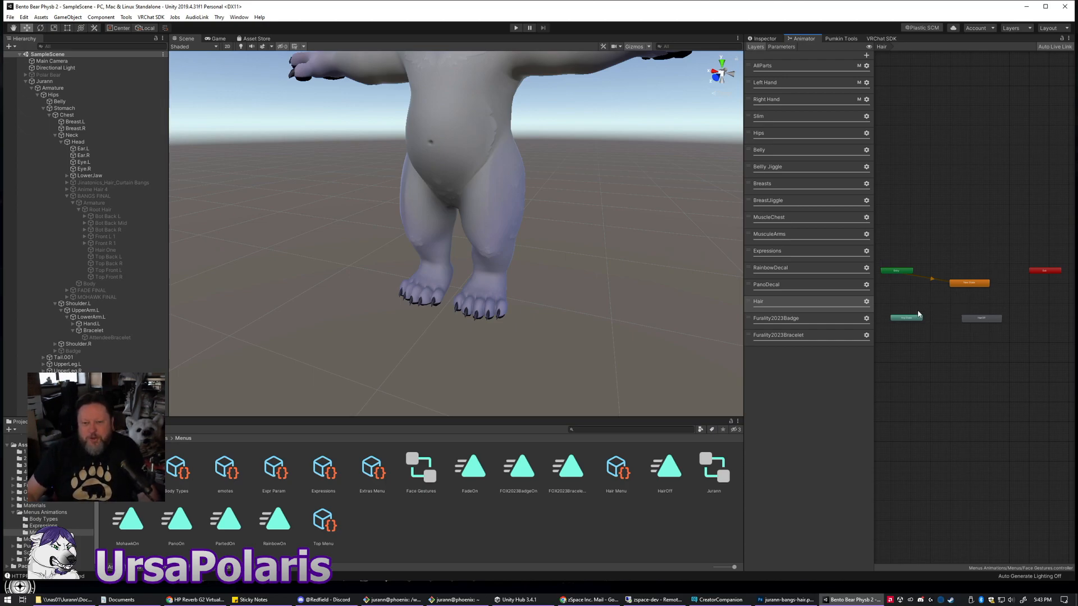
left_click_drag(905, 319, 905, 359)
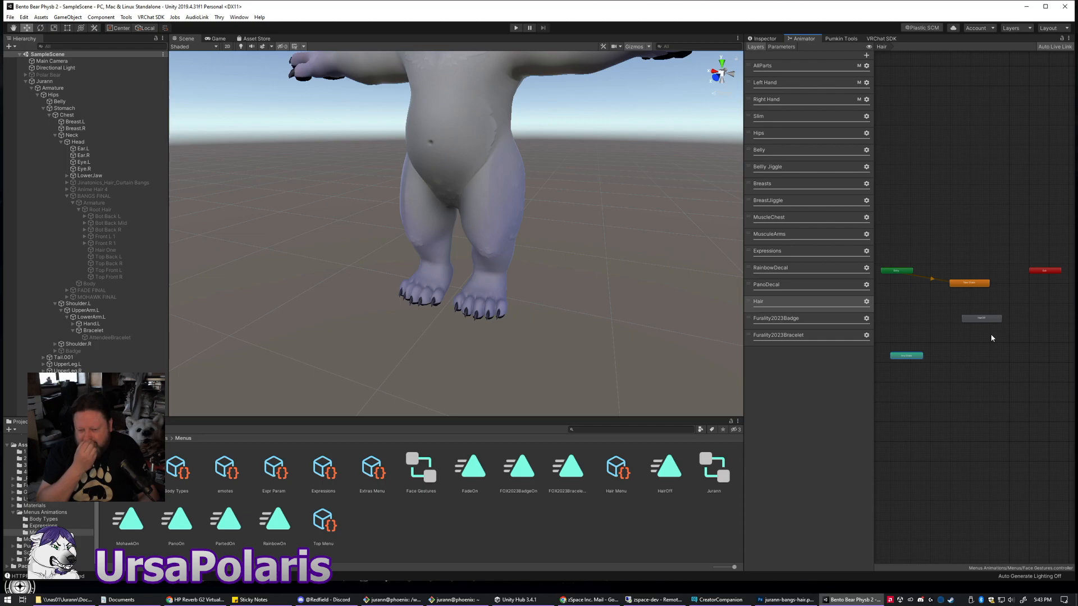
left_click(970, 320)
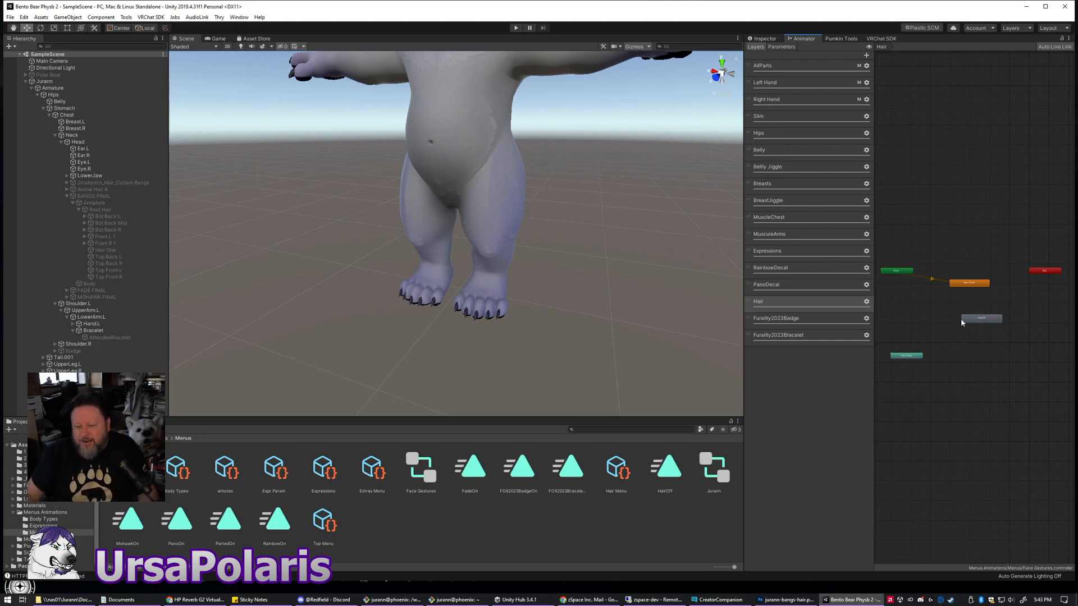
- Duplicate the HairOff clip and name the copy BangsOn
left_click(483, 517)
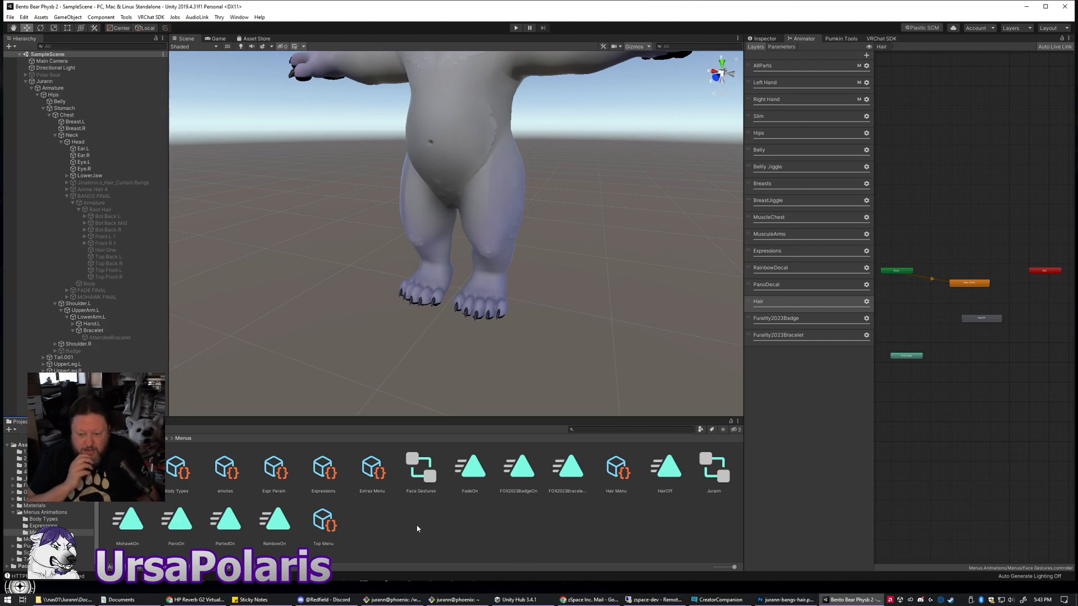
left_click(668, 467)
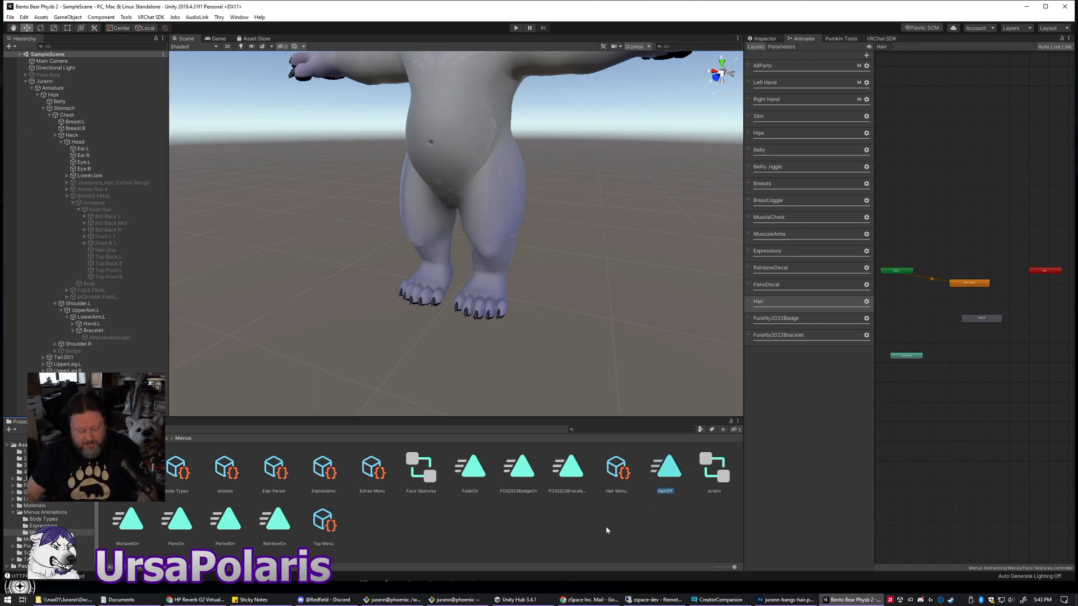
key("ctrl+d")
key("F2")
type("Bangs")
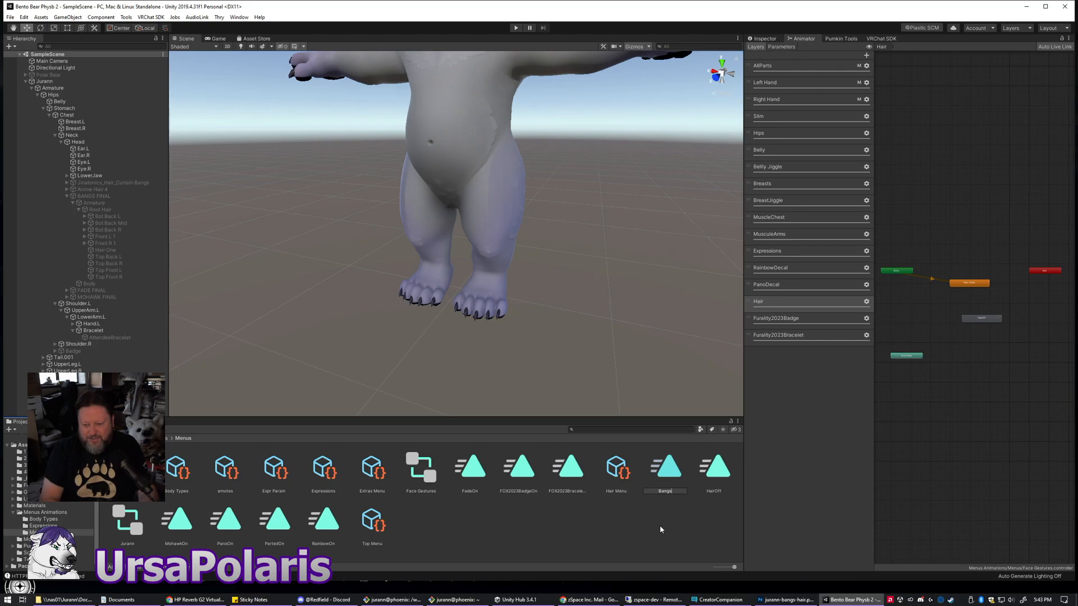
type("O")
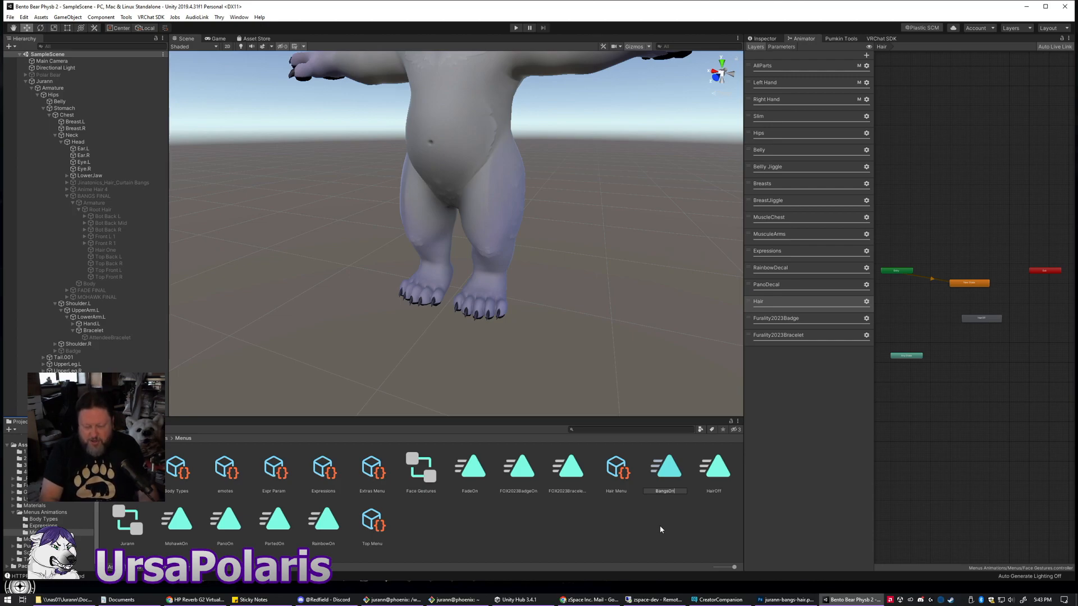
type("n")
key("Return")
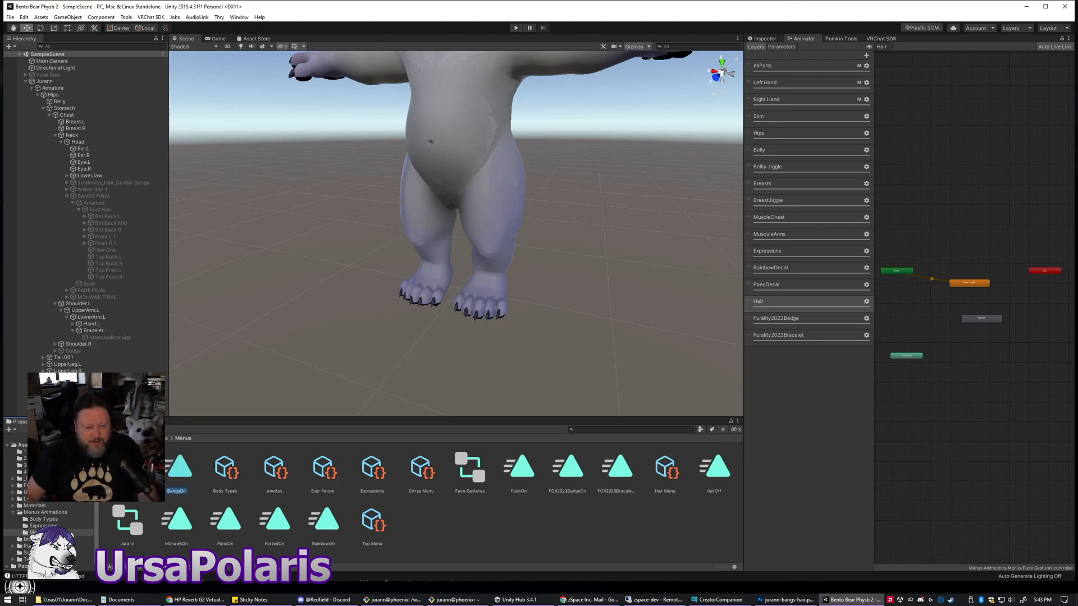
- Set the second property of the BangsOn clip to 1 and add the clip as a state below HairOff in the Hair layer
double_click(180, 469)
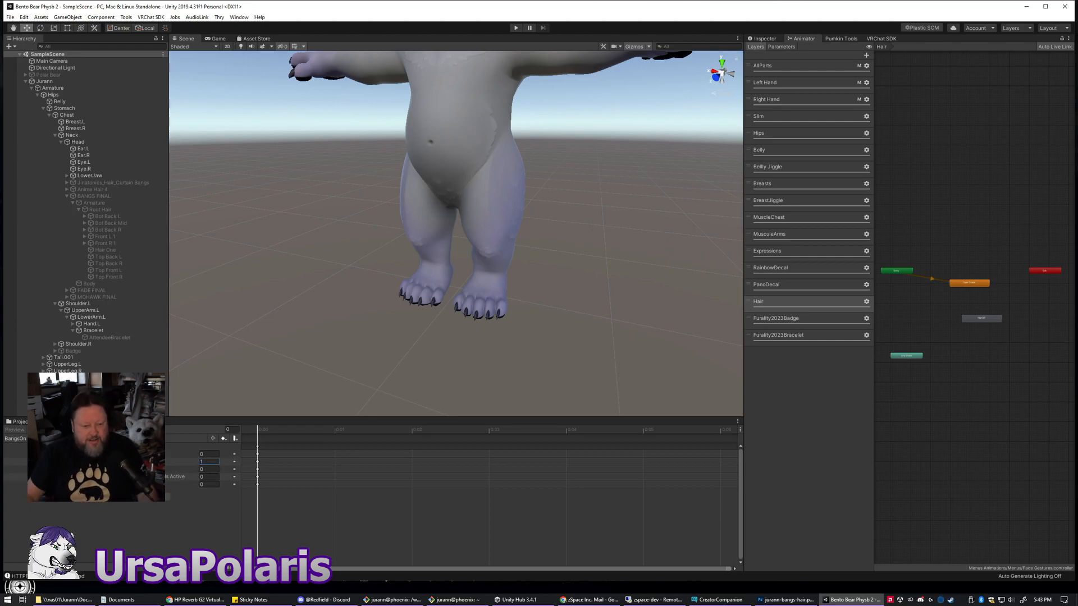
left_click(21, 422)
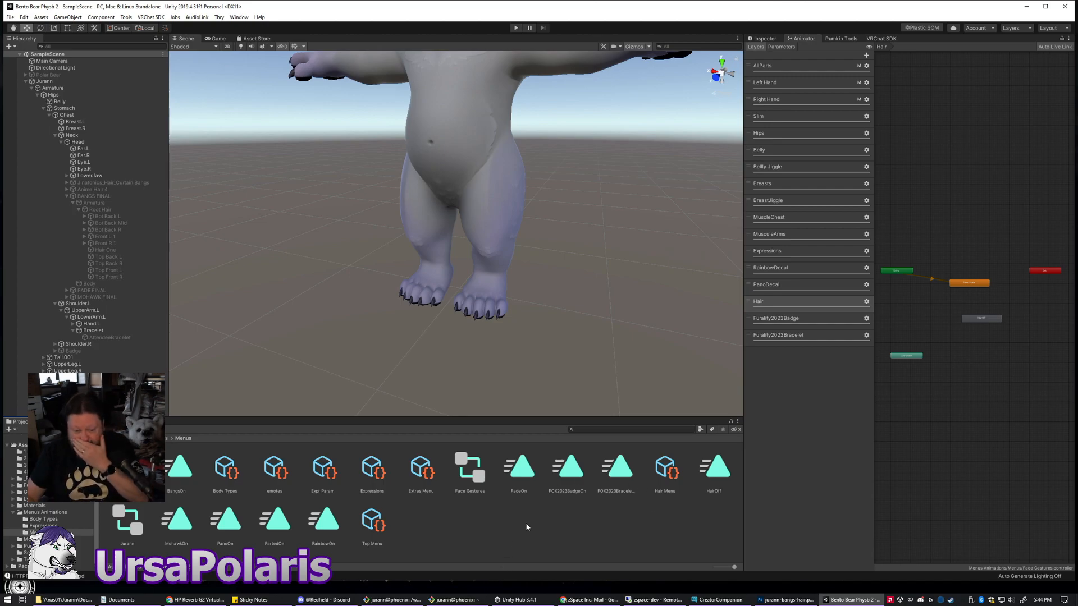
left_click_drag(177, 475, 974, 340)
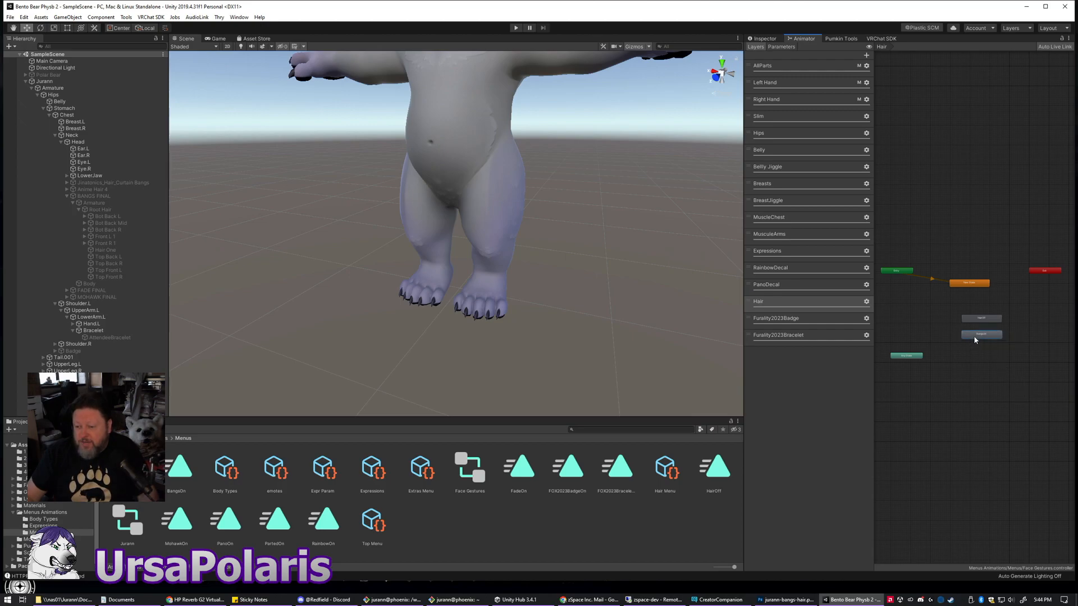
- Check the Hair Menu controls for the order of the hair styles and the Hair parameter value of each
left_click(660, 508)
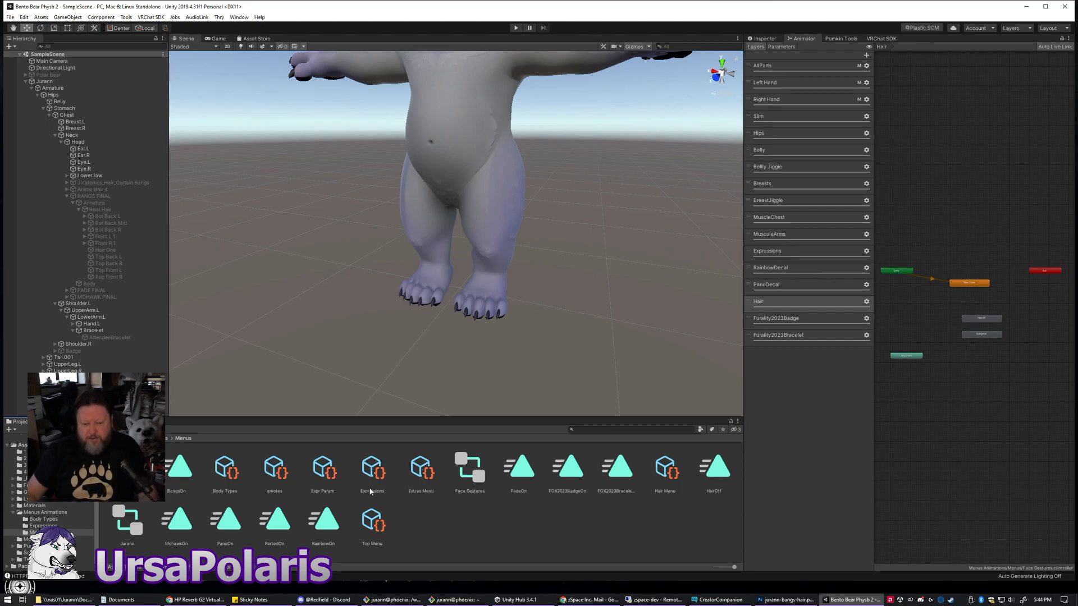
left_click(668, 474)
left_click(778, 37)
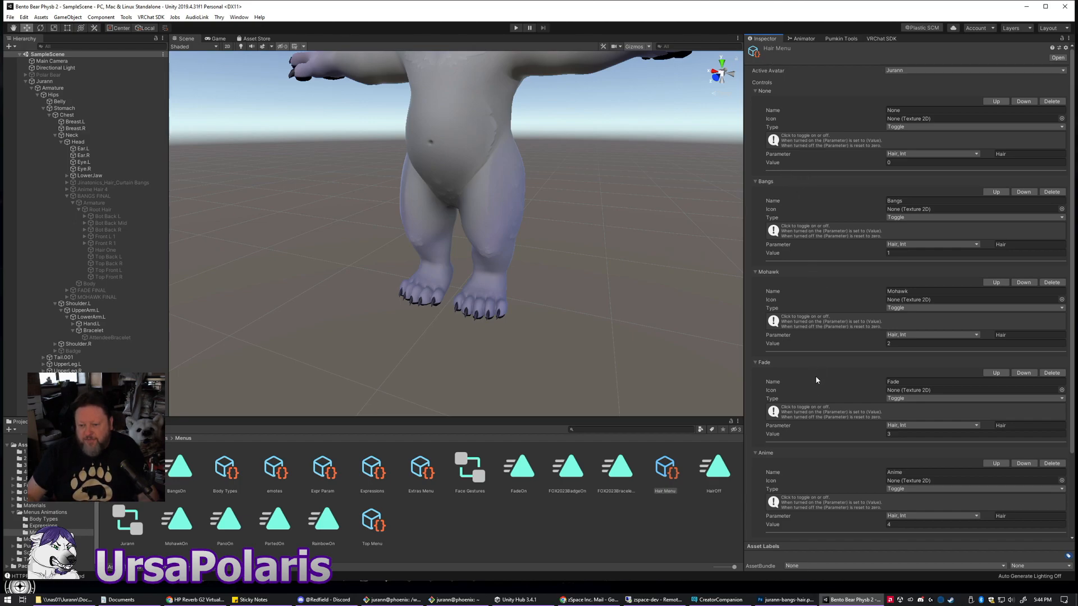
scroll(812, 481, "down", 3)
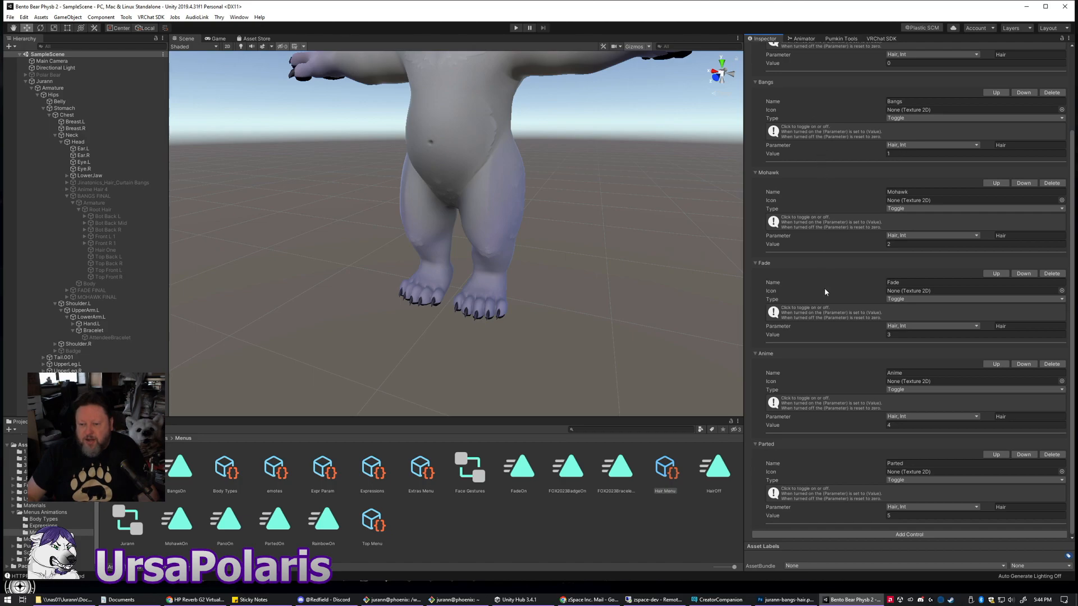
left_click(804, 39)
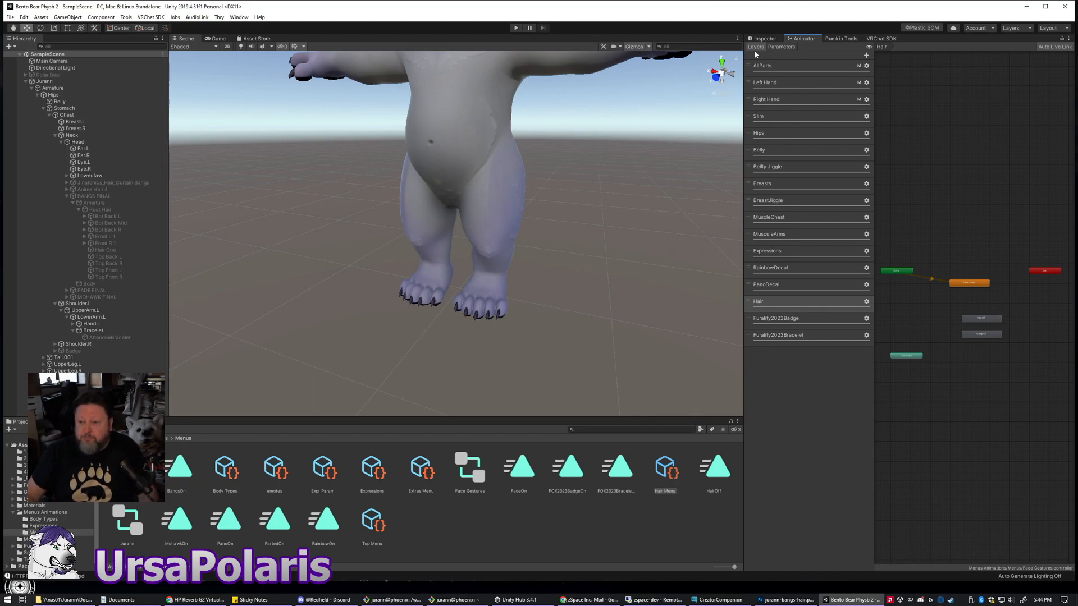
left_click(765, 39)
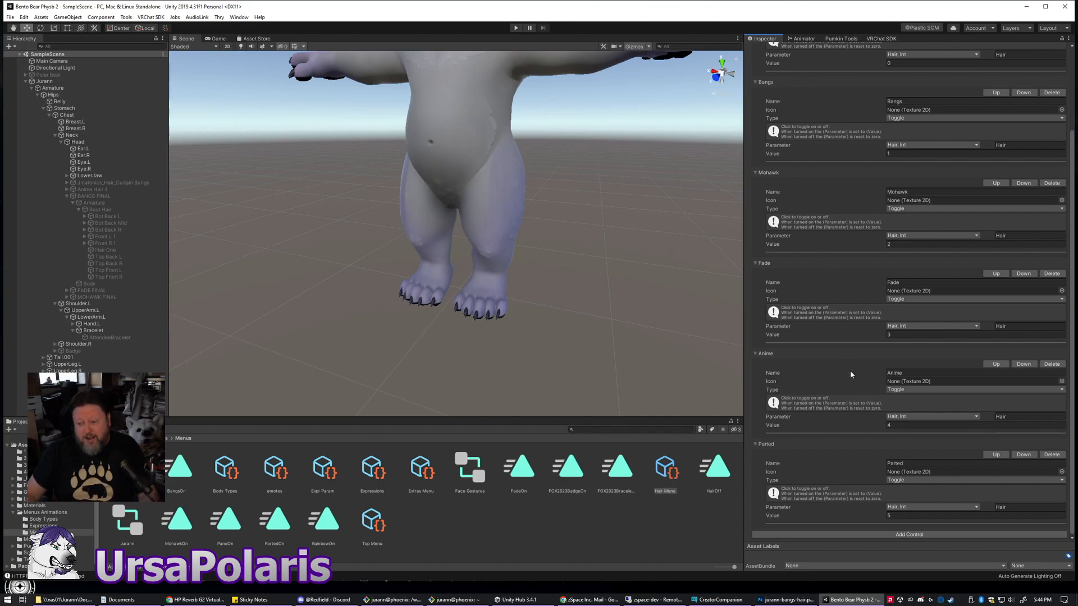
left_click(804, 39)
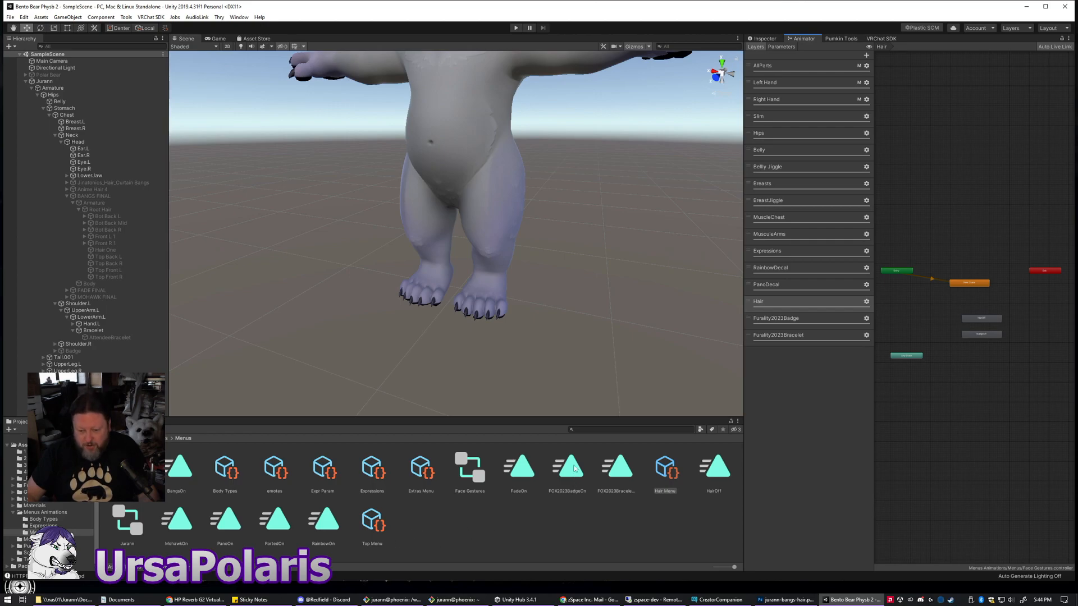
- Add the MohawkOn, FadeOn, AnimeOn and PartedOn clips as states in a column below BangsOn in the Hair layer
left_click_drag(176, 519, 981, 360)
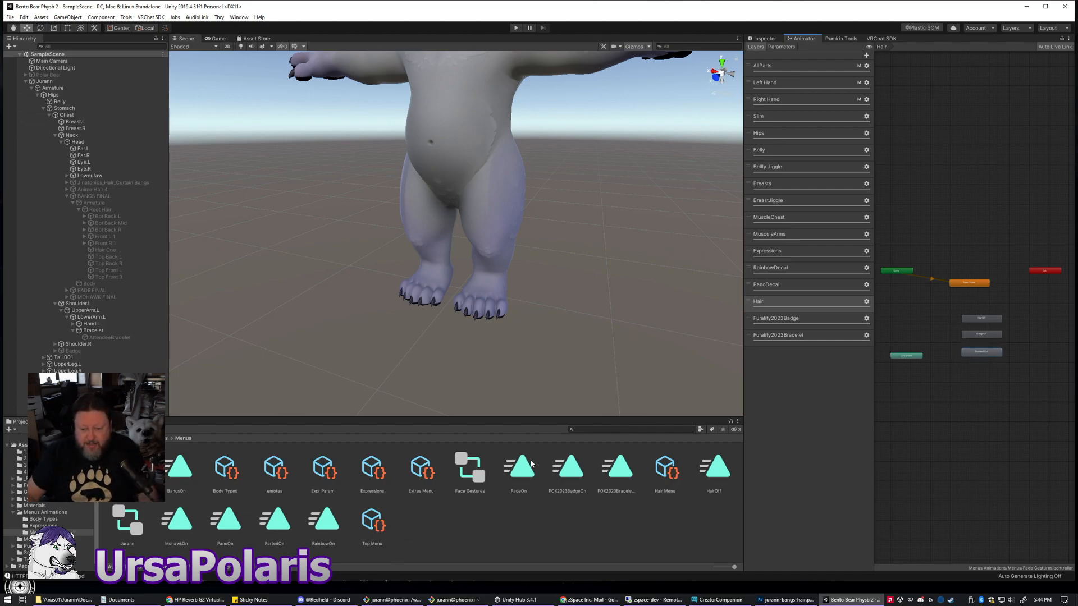
left_click_drag(837, 479, 977, 376)
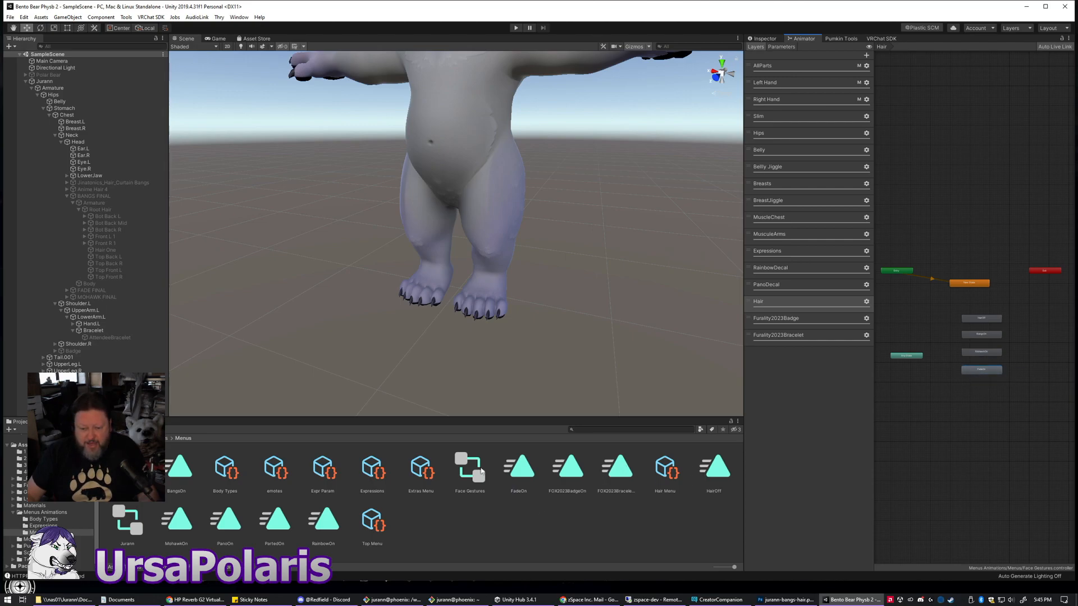
left_click_drag(127, 468, 979, 394)
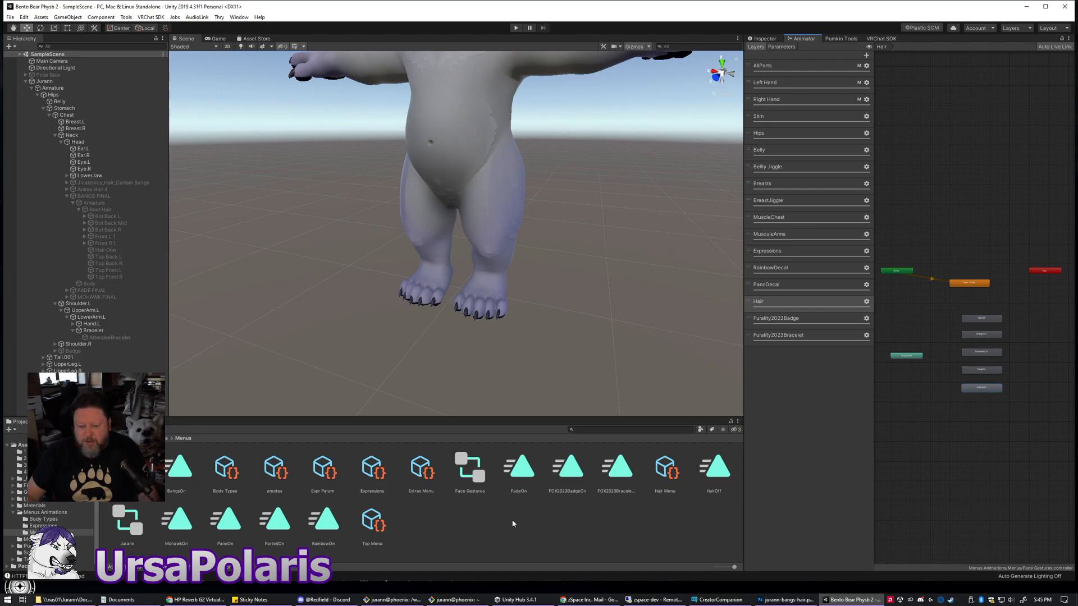
left_click_drag(275, 522, 981, 411)
- Make transitions from Any State to the HairOff, BangsOn and MohawkOn states
scroll(949, 384, "up", 3)
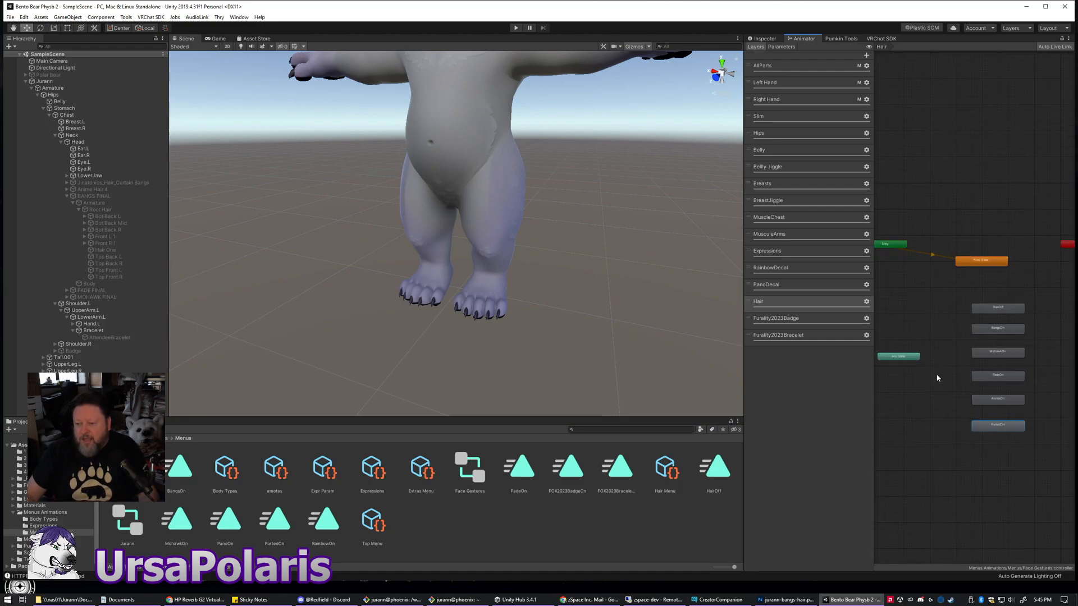
middle_click_drag(964, 368, 962, 344)
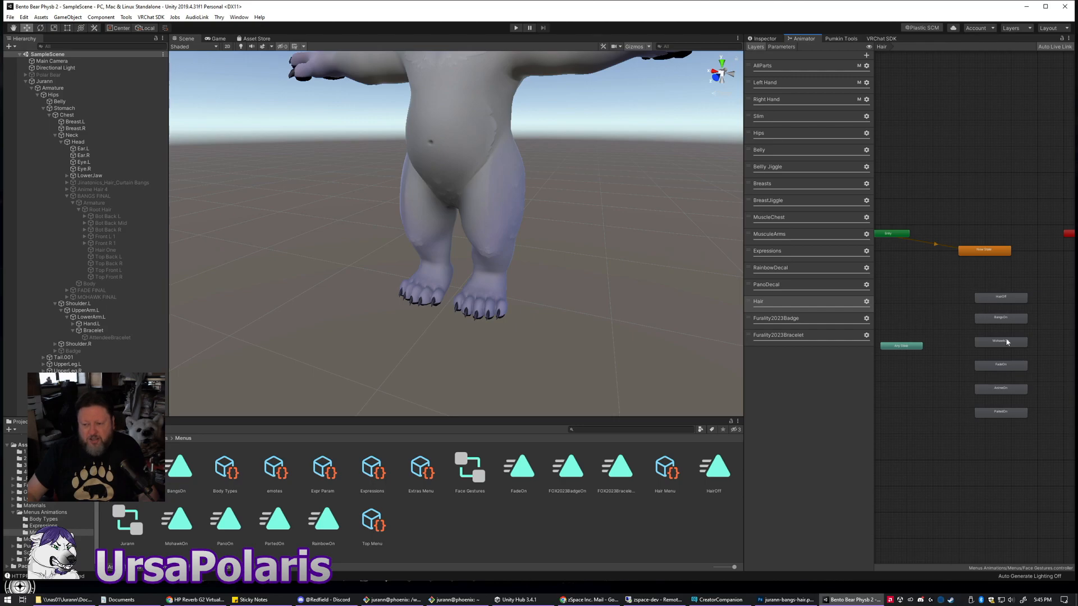
left_click(905, 348)
right_click(908, 348)
left_click(932, 350)
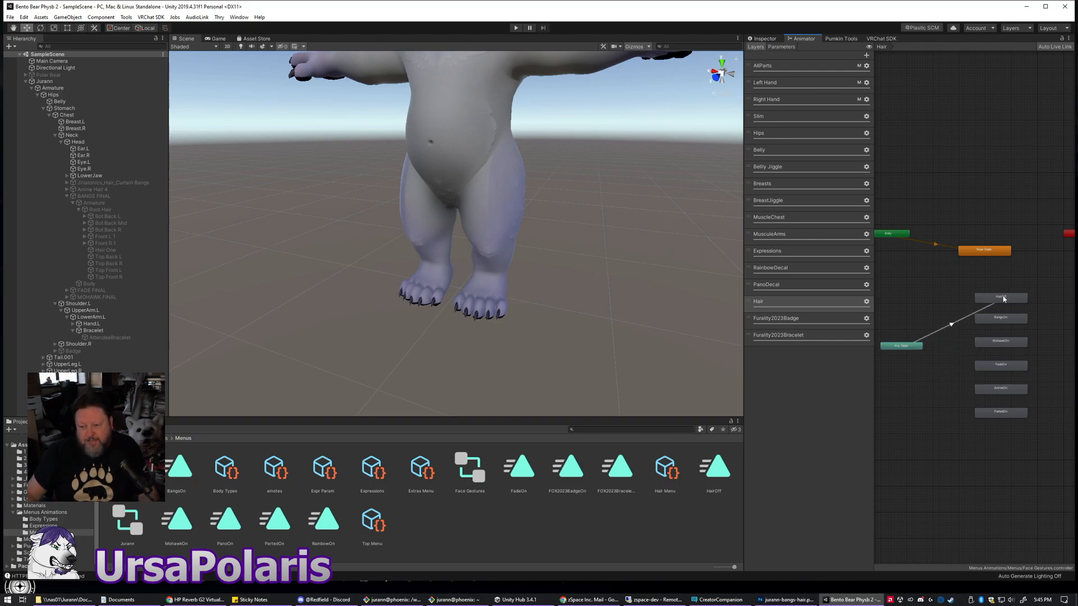
right_click(901, 348)
left_click(929, 354)
left_click(993, 319)
right_click(911, 349)
left_click(934, 352)
left_click(994, 342)
- Make transitions from Any State to the FadeOn, AnimeOn and PartedOn states
right_click(901, 349)
left_click(927, 351)
left_click(991, 364)
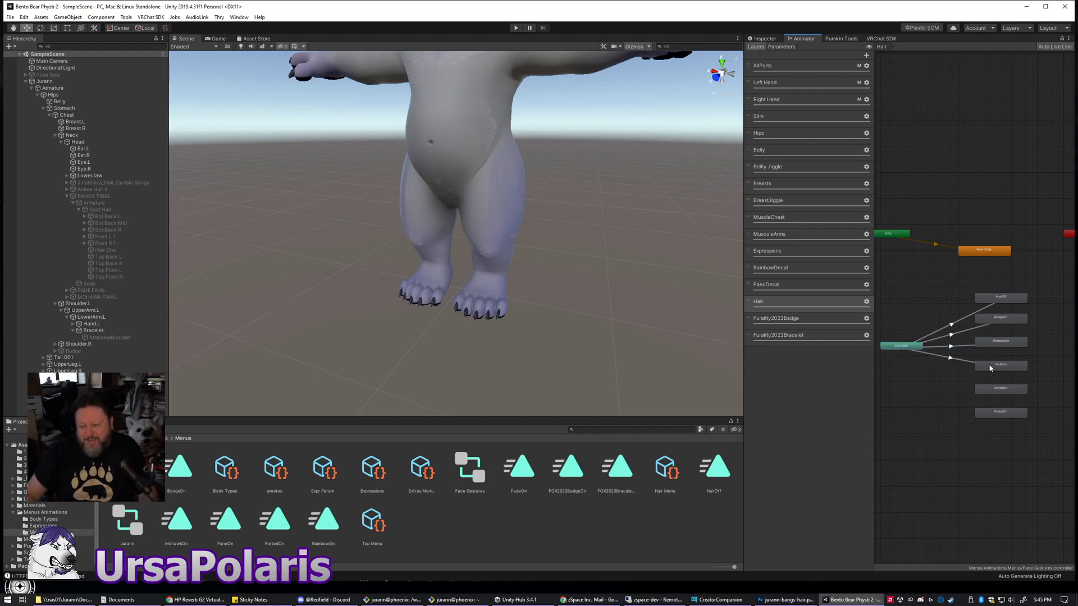
right_click(894, 349)
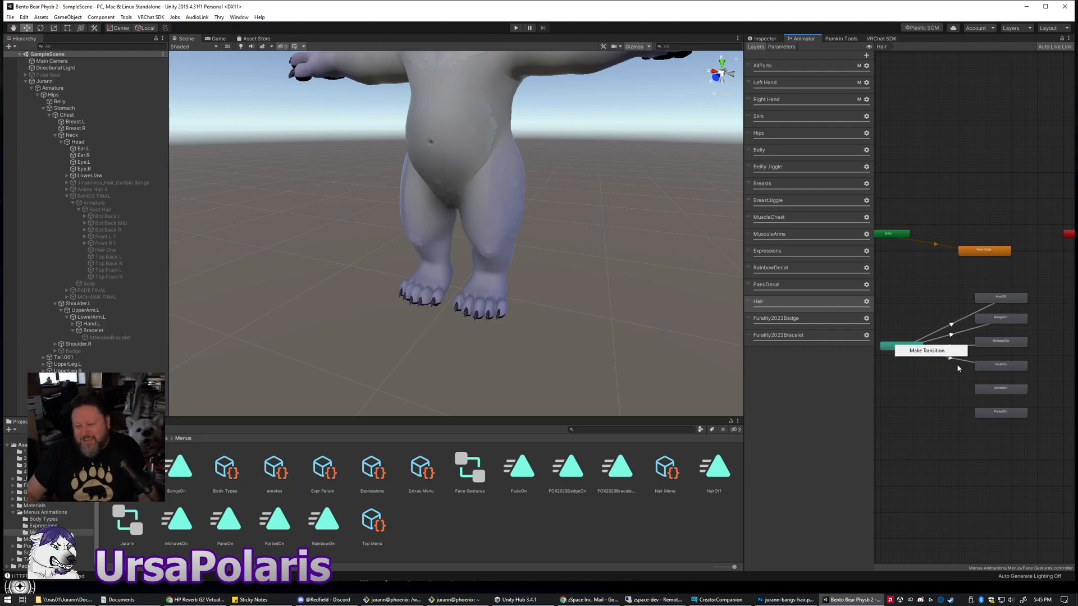
left_click(991, 389)
left_click(897, 348)
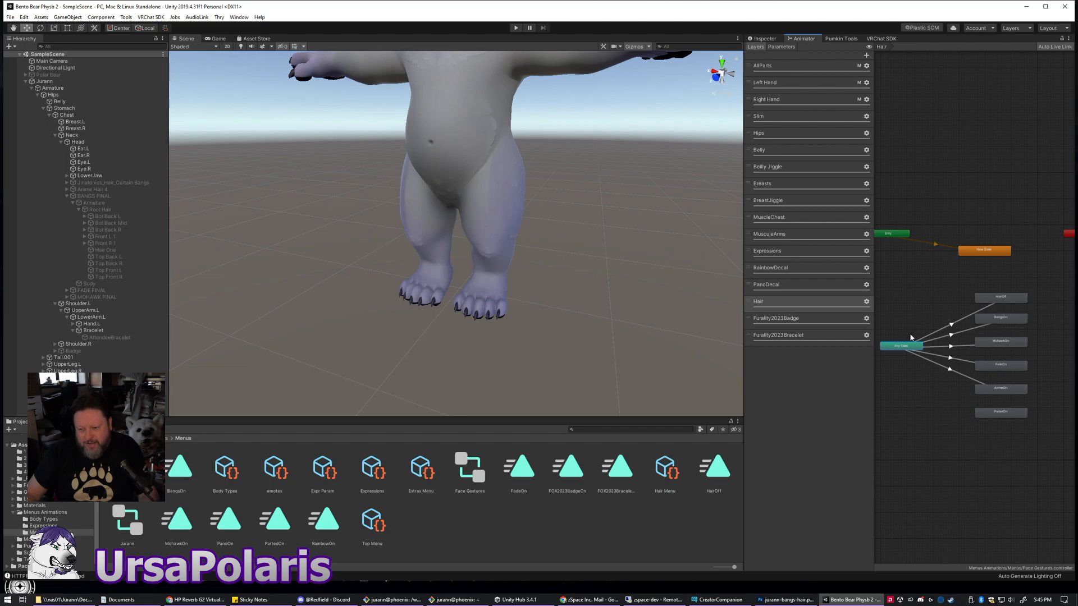
right_click(899, 344)
left_click(927, 352)
left_click(990, 414)
- Add the condition Hair Equals 0 to the transition from Any State to HairOff
left_click(951, 326)
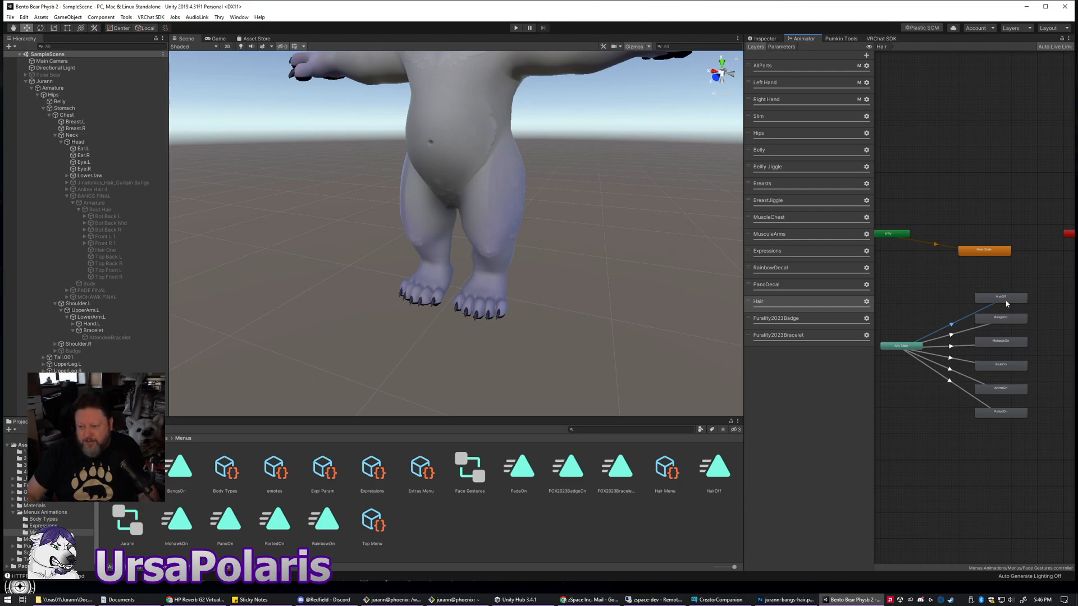
left_click(765, 38)
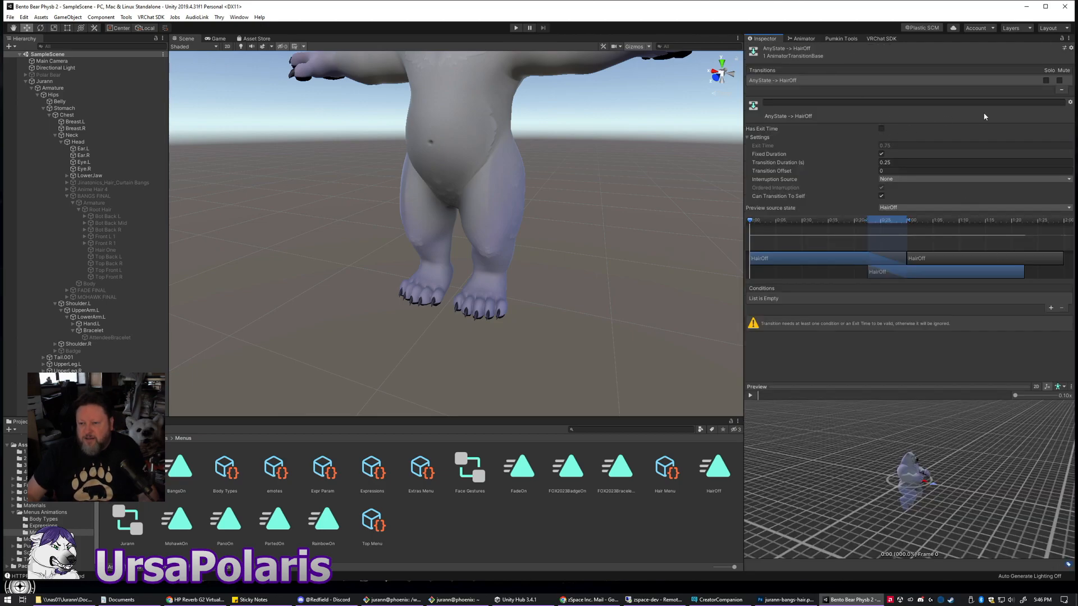
left_click(1049, 308)
left_click(831, 298)
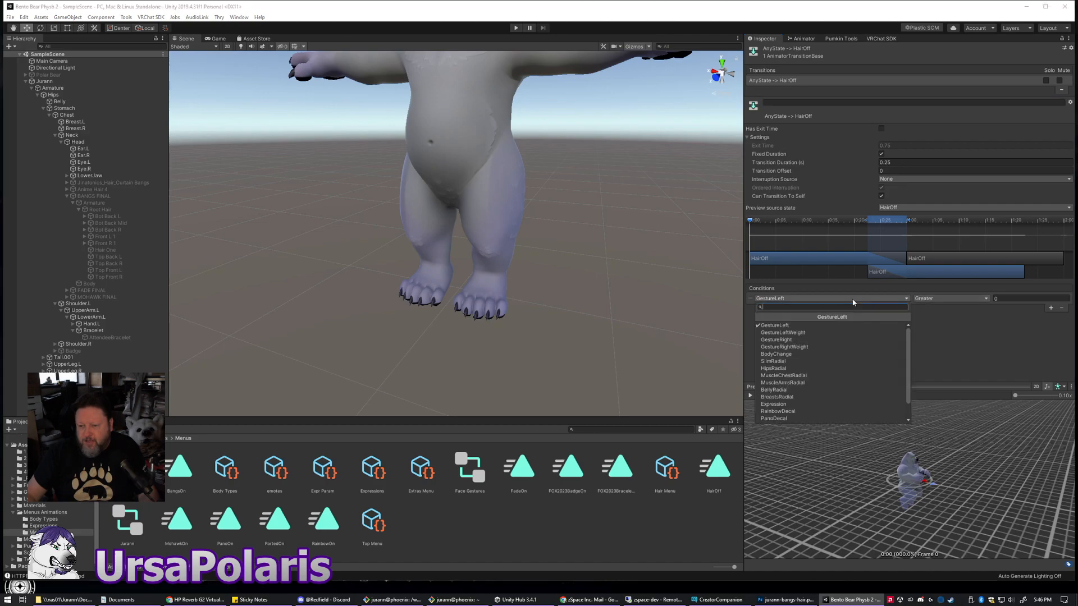
scroll(780, 393, "down", 2)
left_click(778, 405)
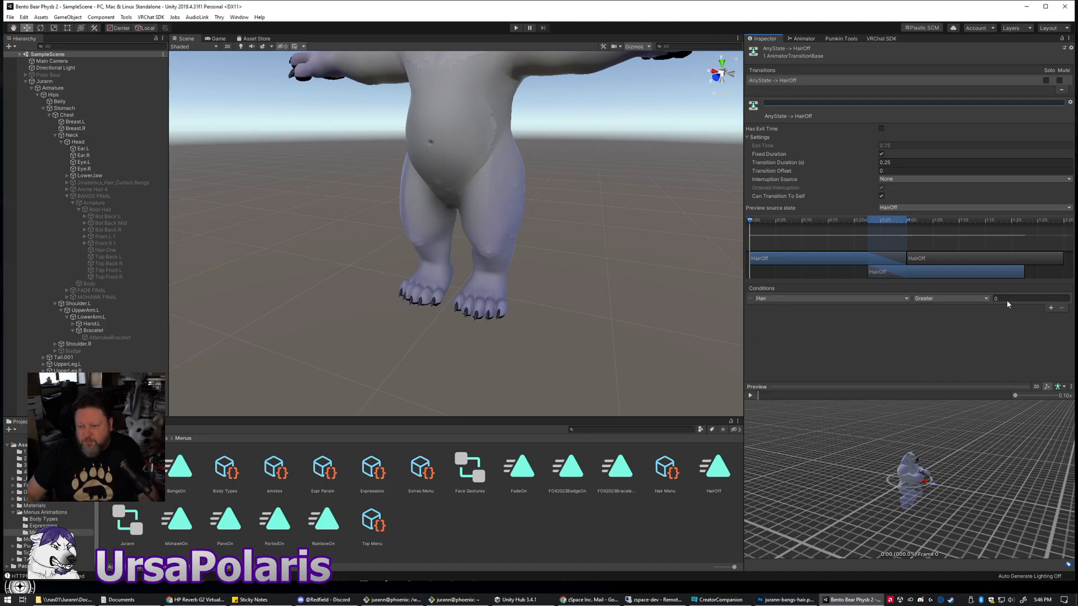
left_click(958, 299)
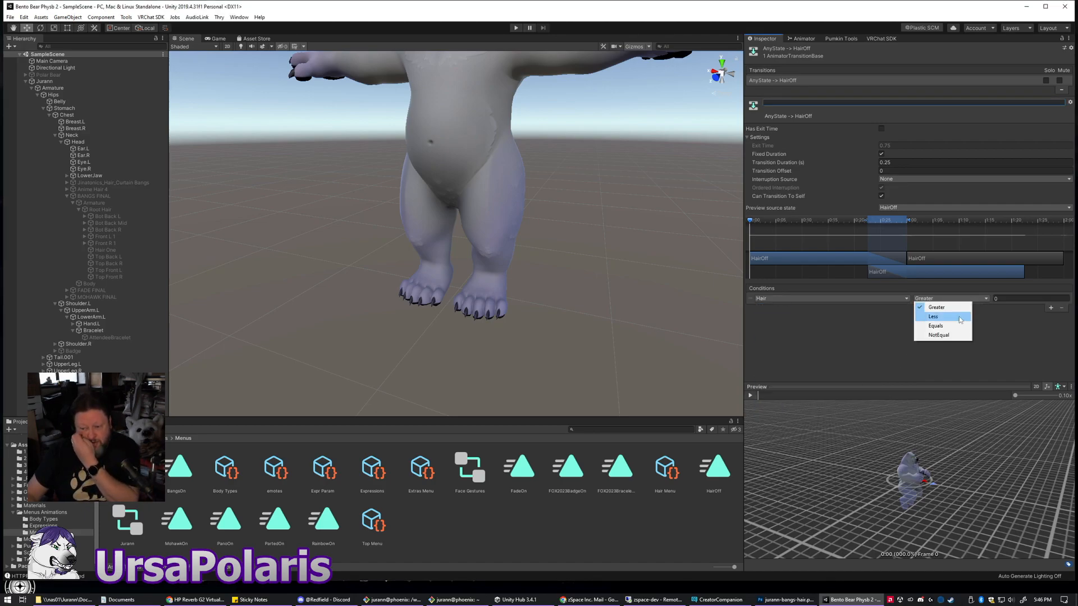
left_click(957, 326)
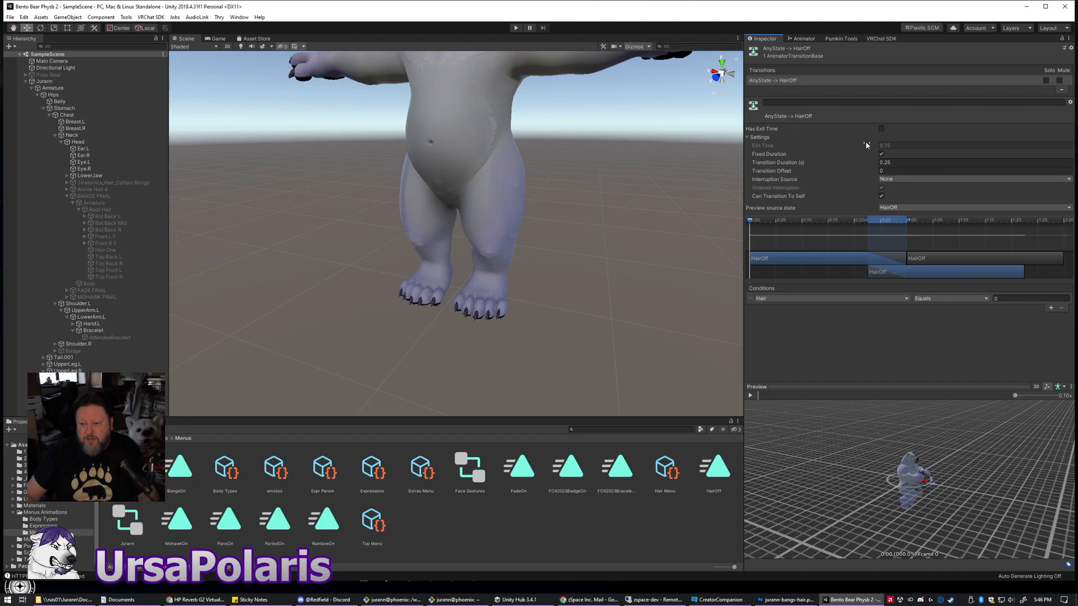
- Set the HairOff transition's exit time and transition duration to 0, leaving Has Exit Time disabled
left_click(881, 128)
key("Tab")
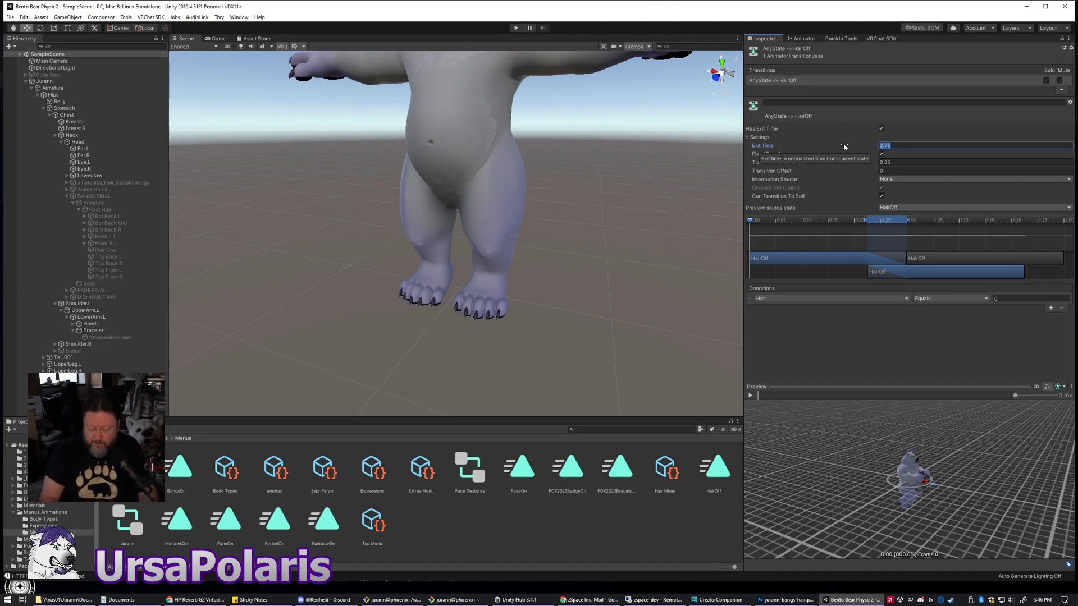
type("0")
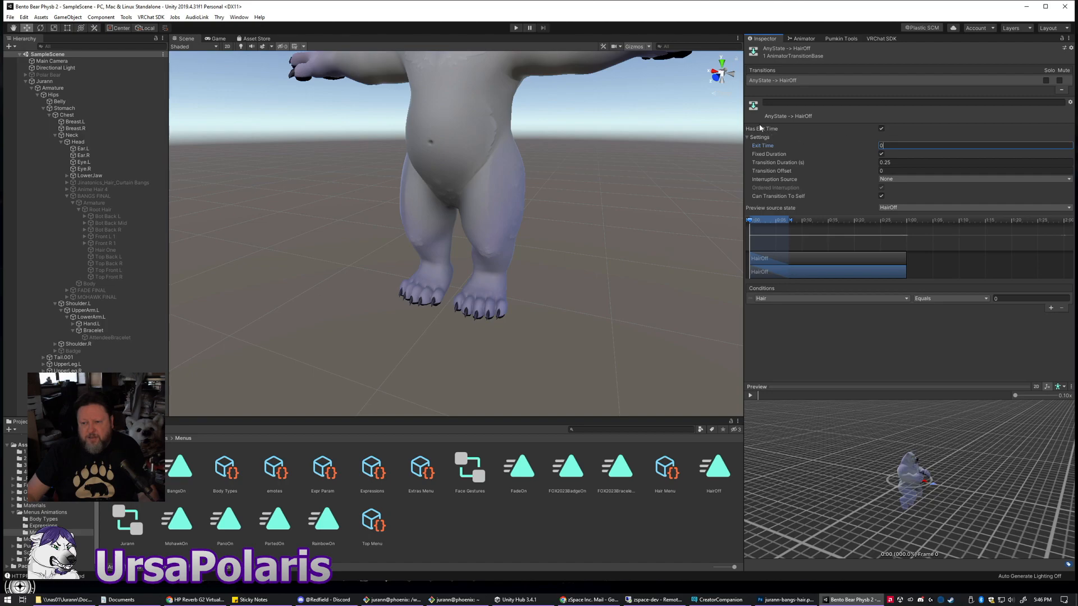
left_click(881, 128)
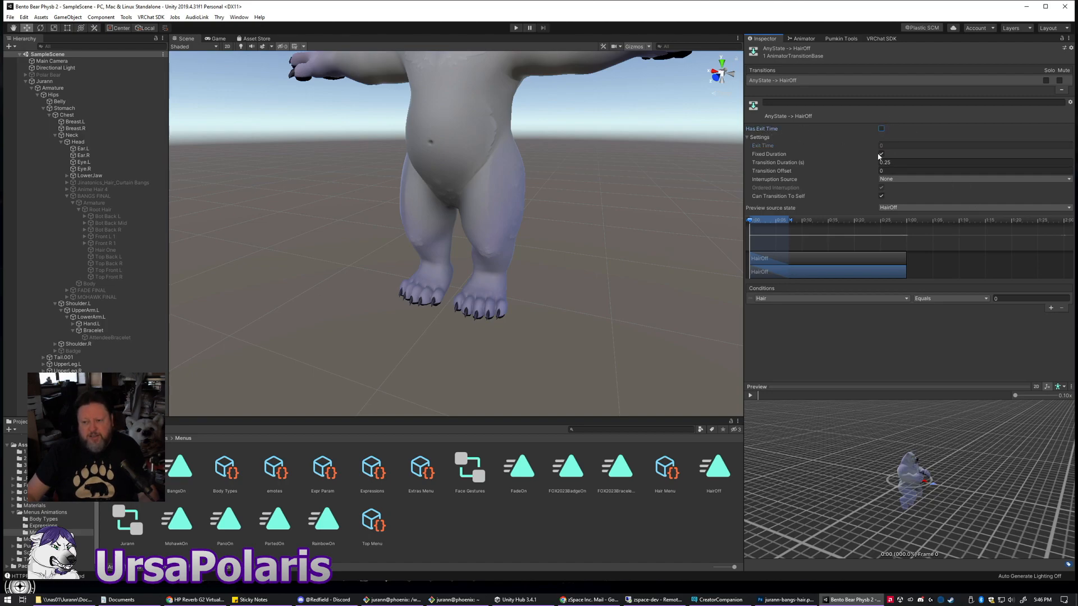
left_click(898, 162)
type("0")
left_click(907, 328)
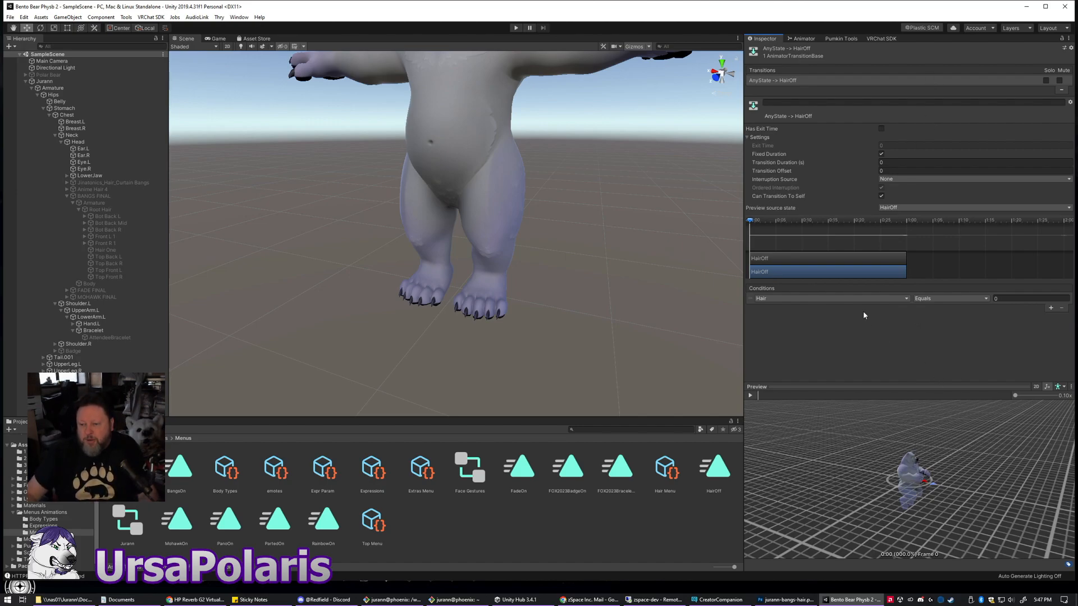
left_click(880, 154)
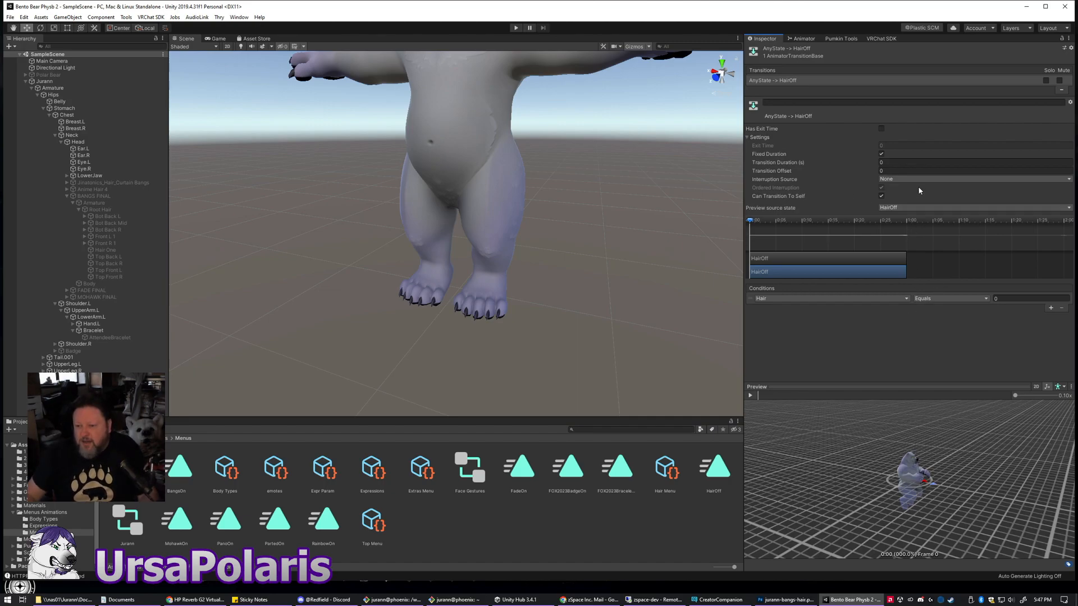
left_click(909, 209)
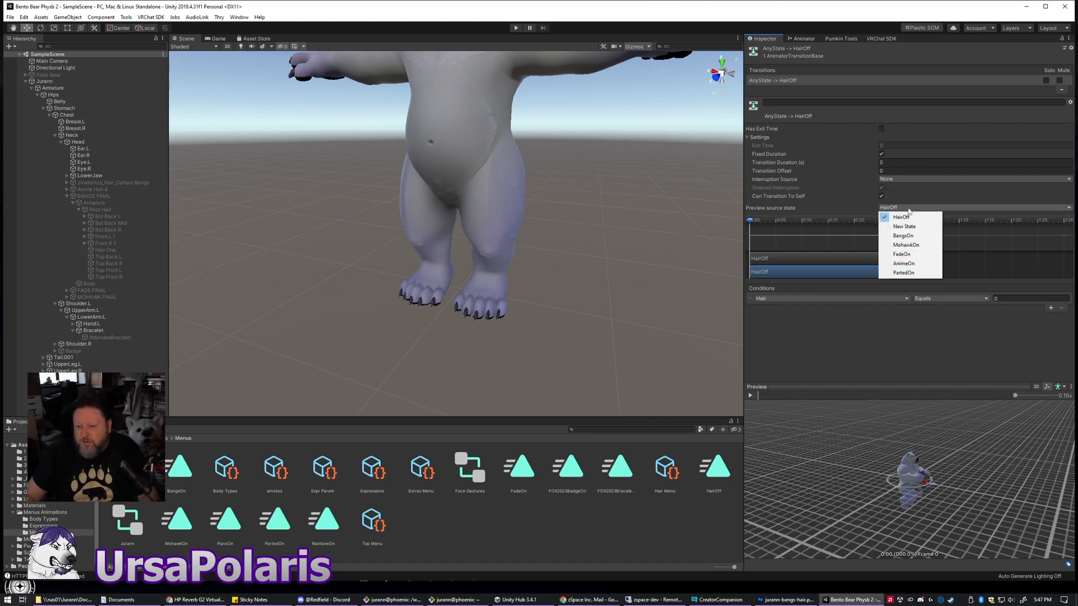
left_click(902, 217)
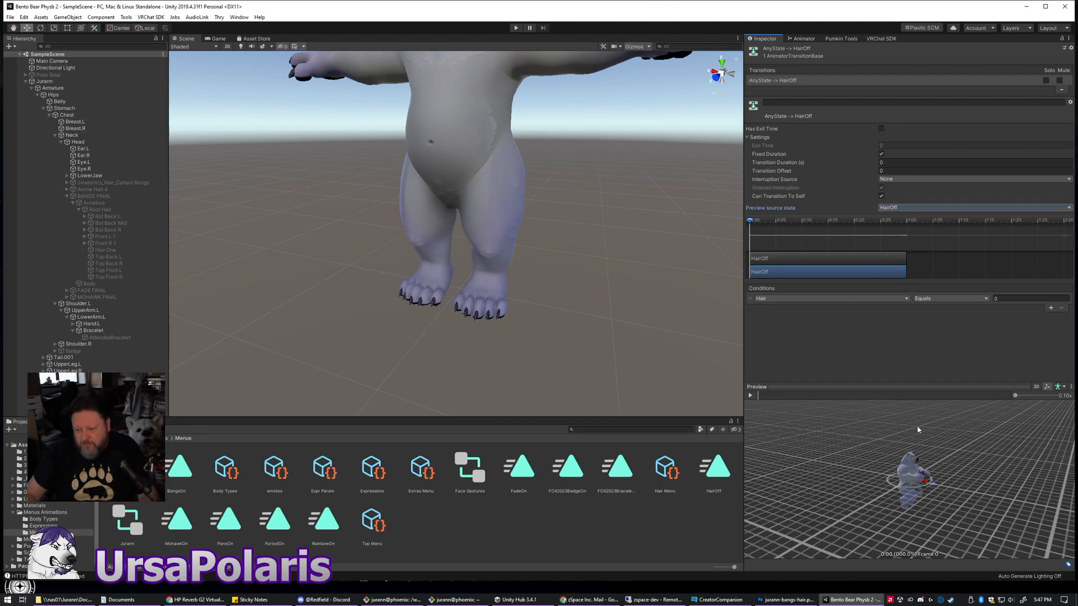
left_click(916, 328)
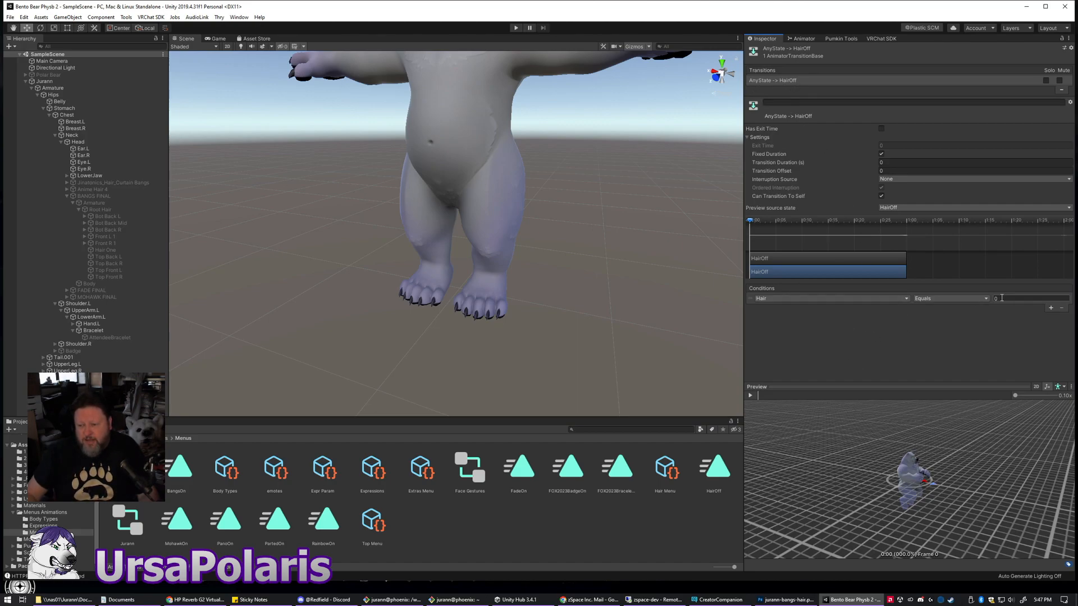
- Set the exit time and transition duration of the Any State to BangsOn transition to 0, with Has Exit Time disabled
left_click(803, 38)
left_click(951, 332)
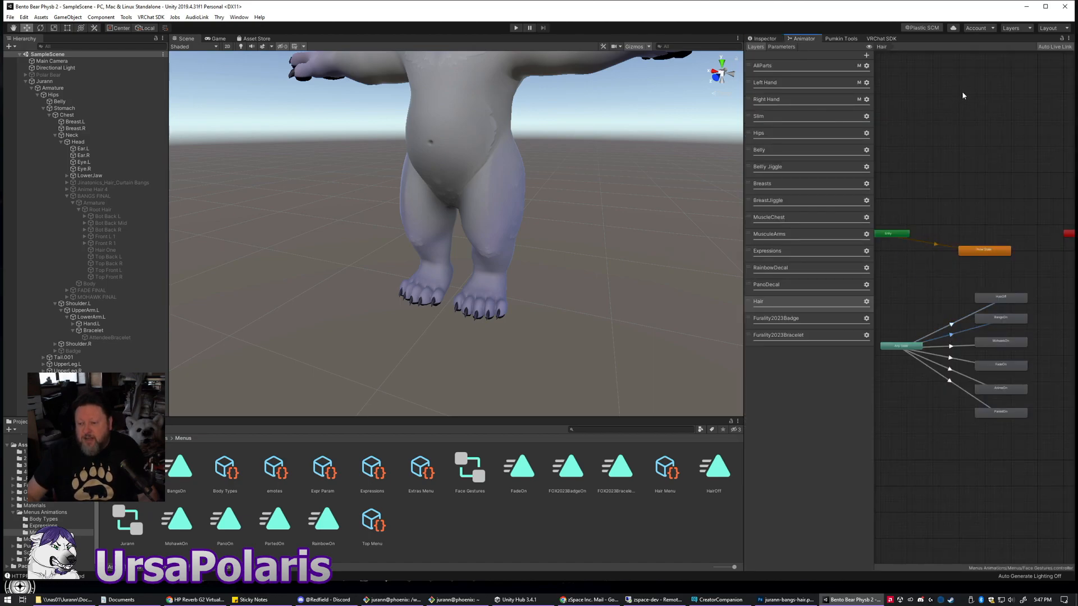
left_click(763, 38)
left_click(882, 129)
left_click(893, 145)
type("0")
left_click(881, 128)
left_click(895, 162)
type("0")
key("Return")
- Add the condition Hair Equals 1 to the BangsOn transition and play its preview
left_click(1052, 308)
left_click(803, 298)
scroll(781, 416, "down", 1)
left_click(769, 406)
left_click(933, 300)
left_click(932, 322)
left_click(1009, 297)
type("1")
key("Return")
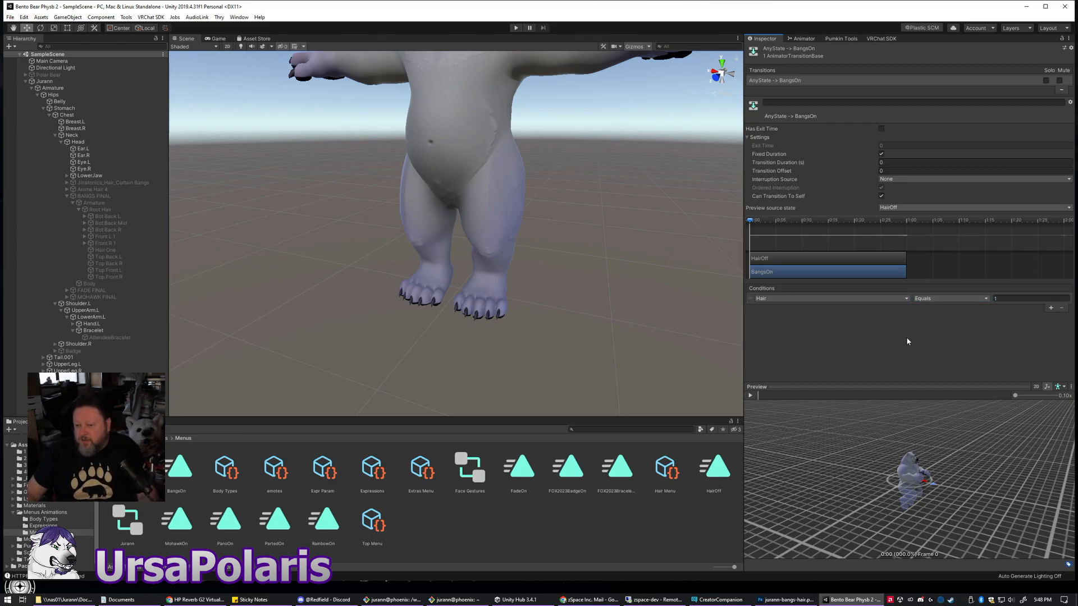
left_click(750, 395)
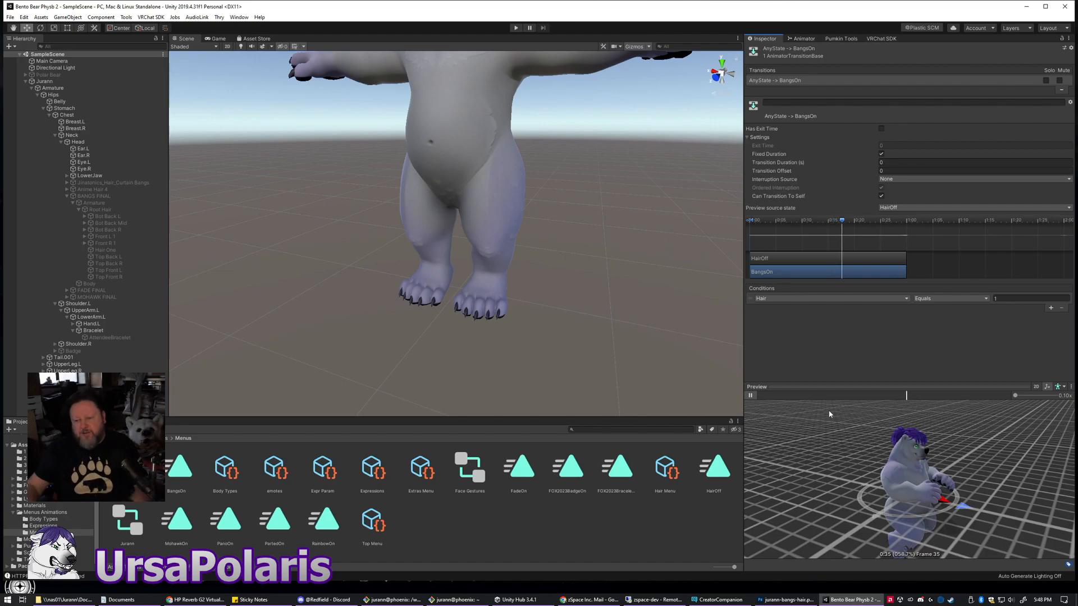
left_click(750, 396)
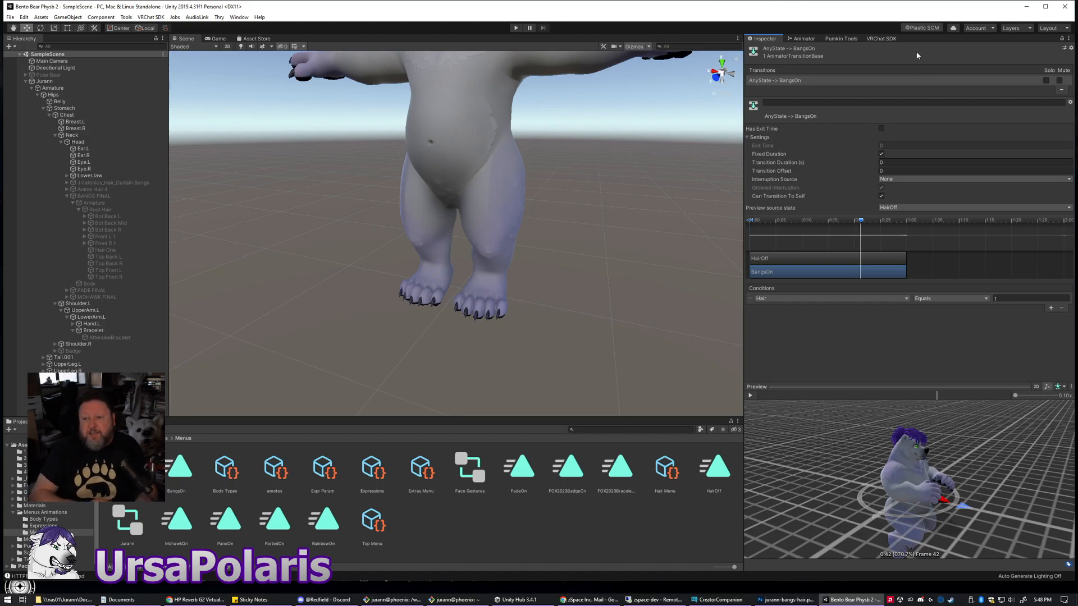
- Set the exit time and transition duration of the Any State to MohawkOn transition to 0, with Has Exit Time disabled
left_click(802, 39)
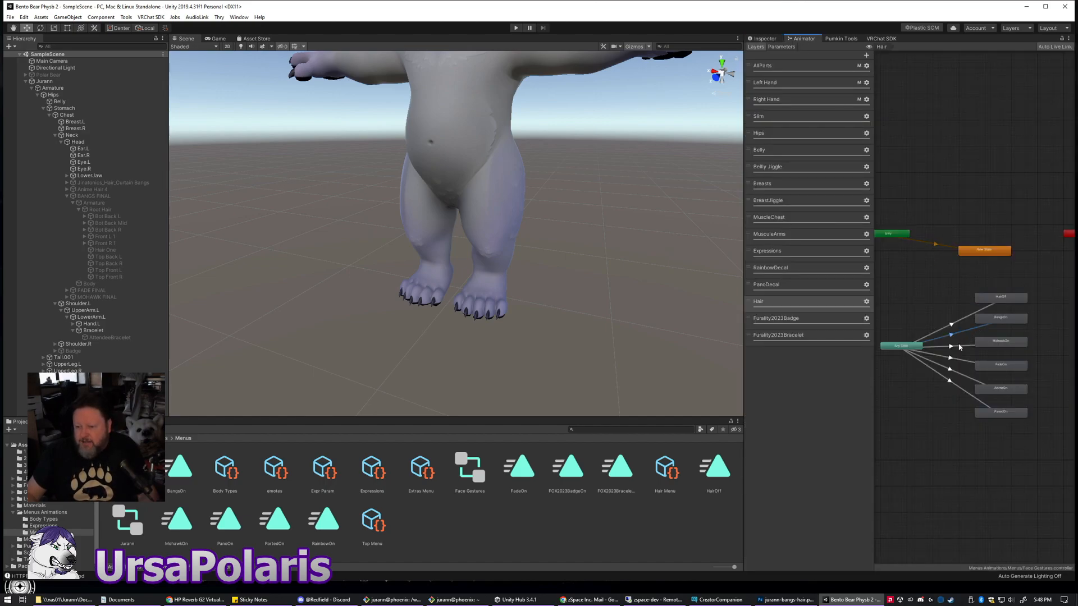
left_click(770, 38)
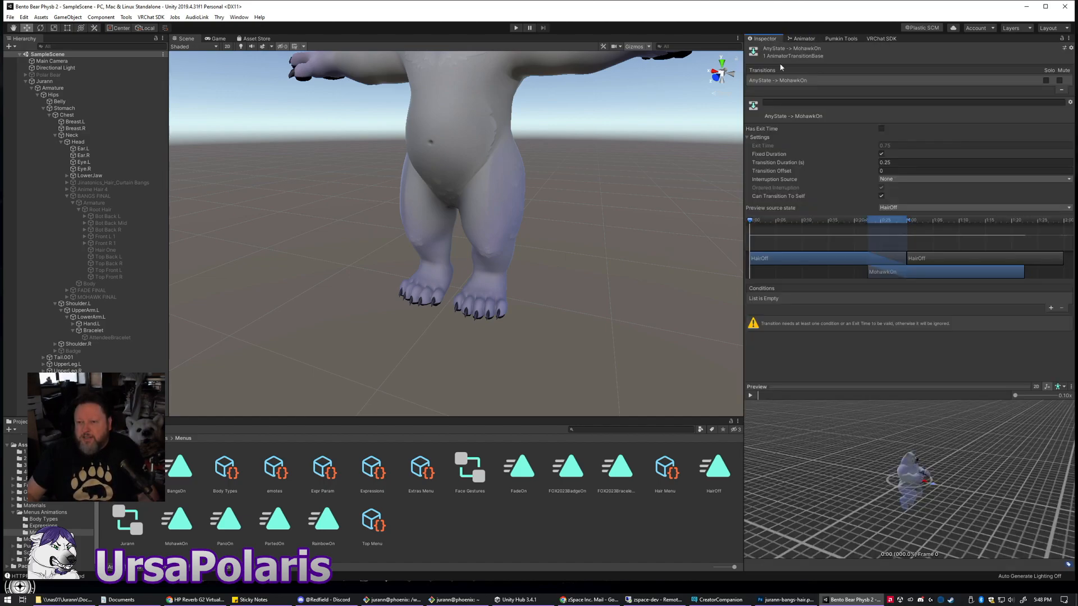
left_click(881, 130)
left_click(897, 146)
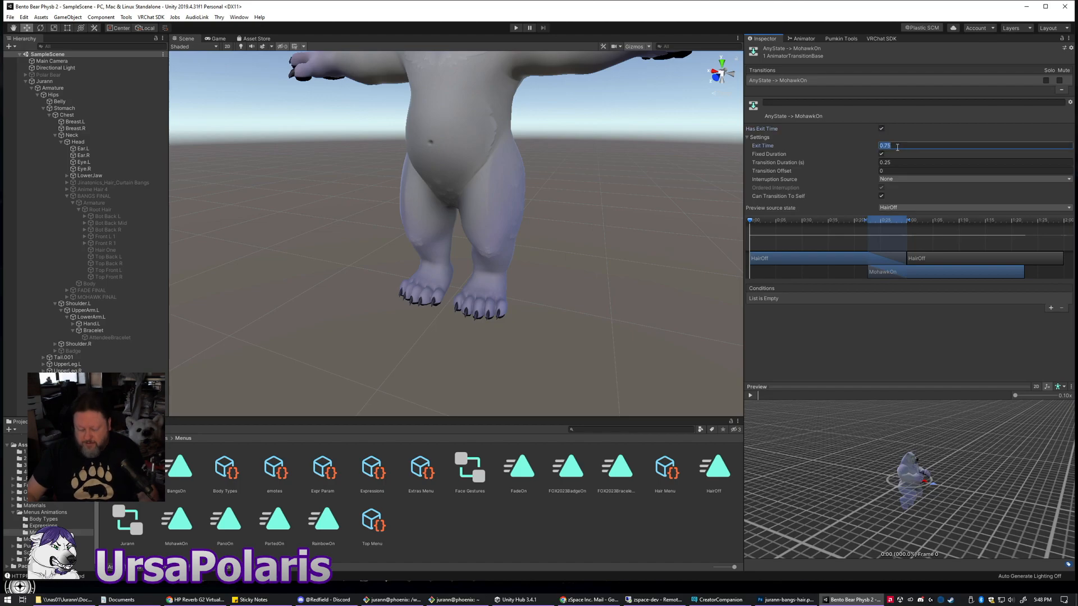
type("0")
left_click(883, 131)
left_click(903, 163)
type("0")
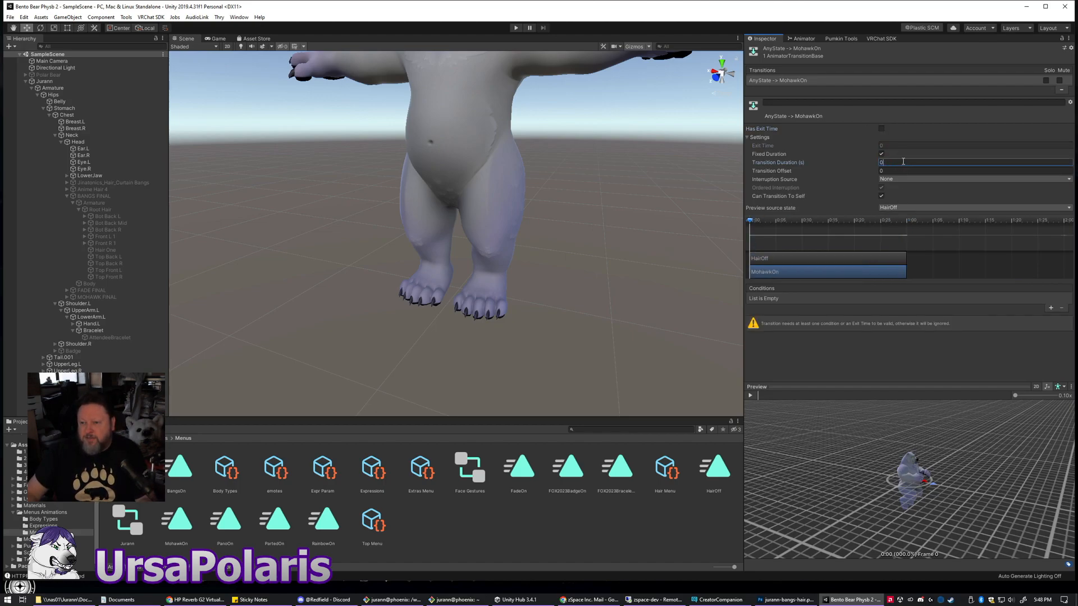
left_click(915, 352)
- Add the condition Hair Equals 2 to the MohawkOn transition
left_click(1051, 308)
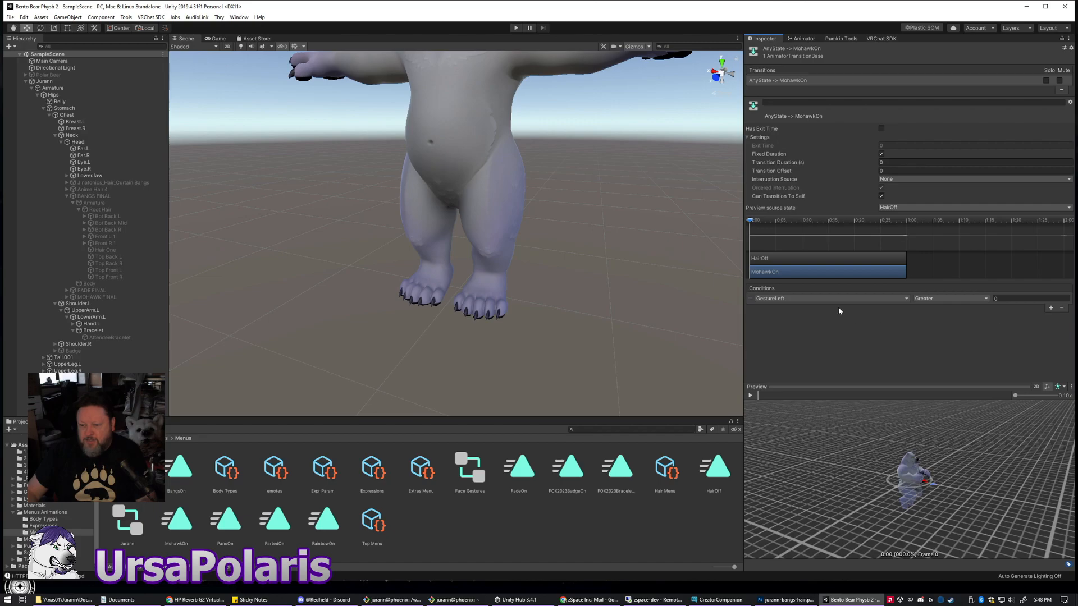
left_click(836, 298)
scroll(788, 393, "down", 2)
left_click(788, 405)
left_click(951, 298)
left_click(935, 325)
left_click(1005, 300)
key("Return")
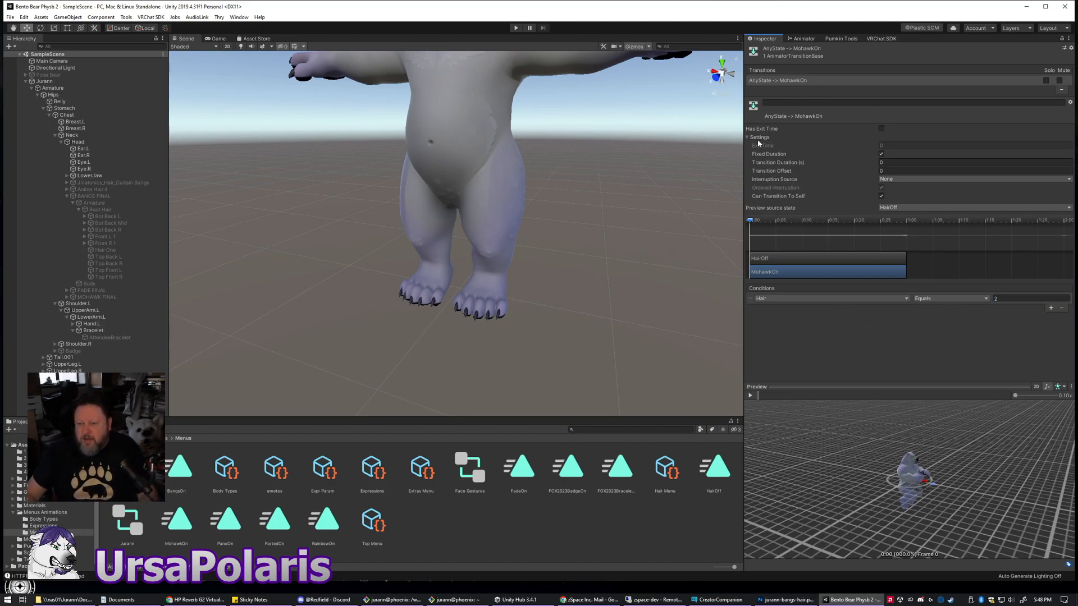
- Play the MohawkOn transition preview and check the hair on the avatar up close
left_click(750, 396)
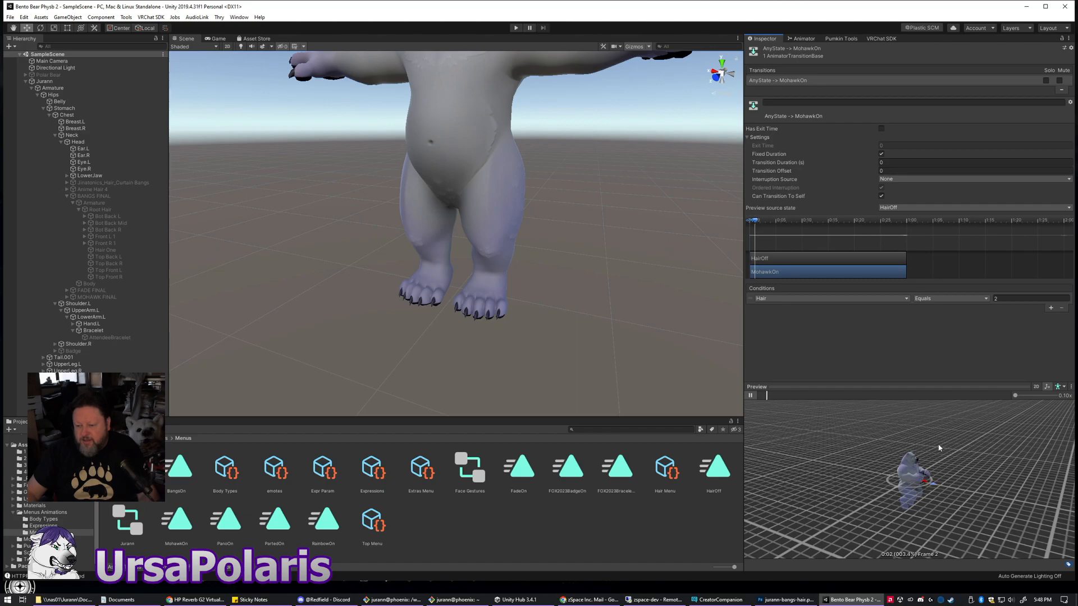
scroll(909, 449, "up", 4)
middle_click_drag(927, 403, 945, 497)
left_click(751, 396)
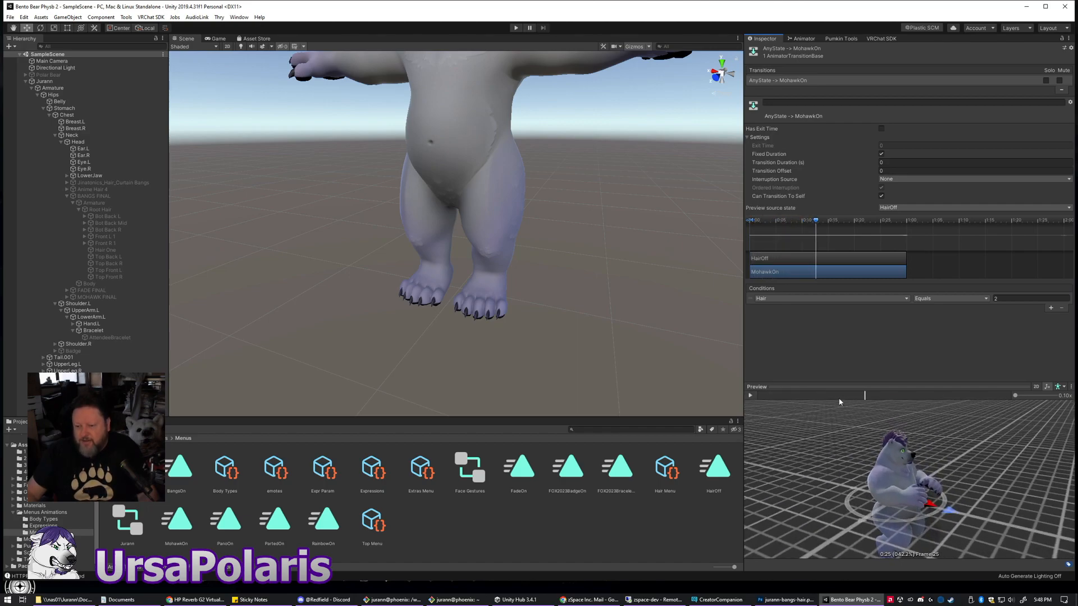
- Set the exit time and transition duration of the Any State to FadeOn transition to 0, with Has Exit Time disabled
left_click(803, 38)
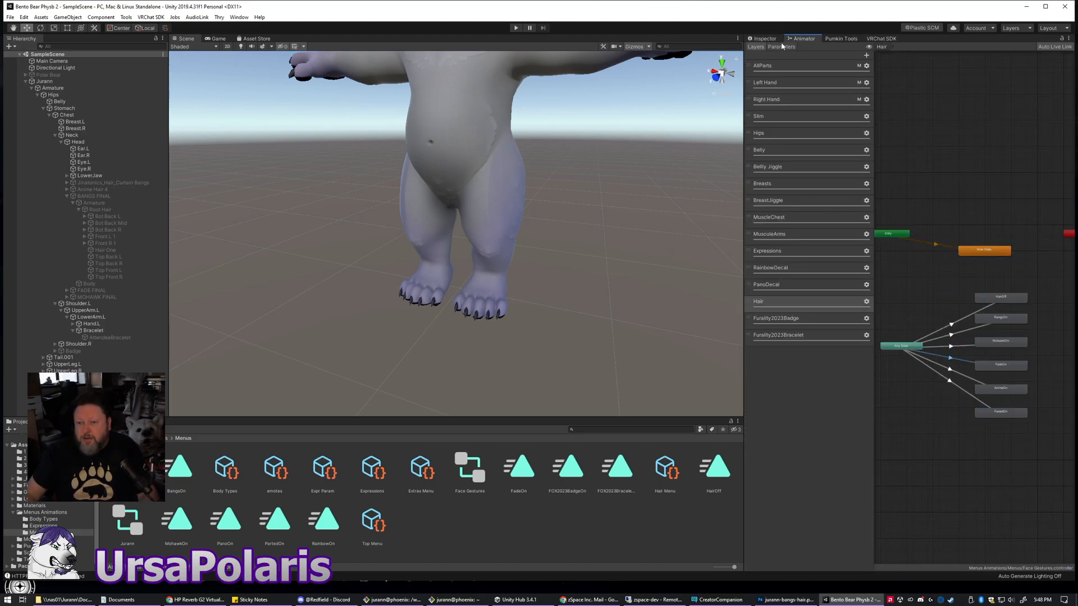
left_click(765, 39)
left_click(882, 129)
key("Tab")
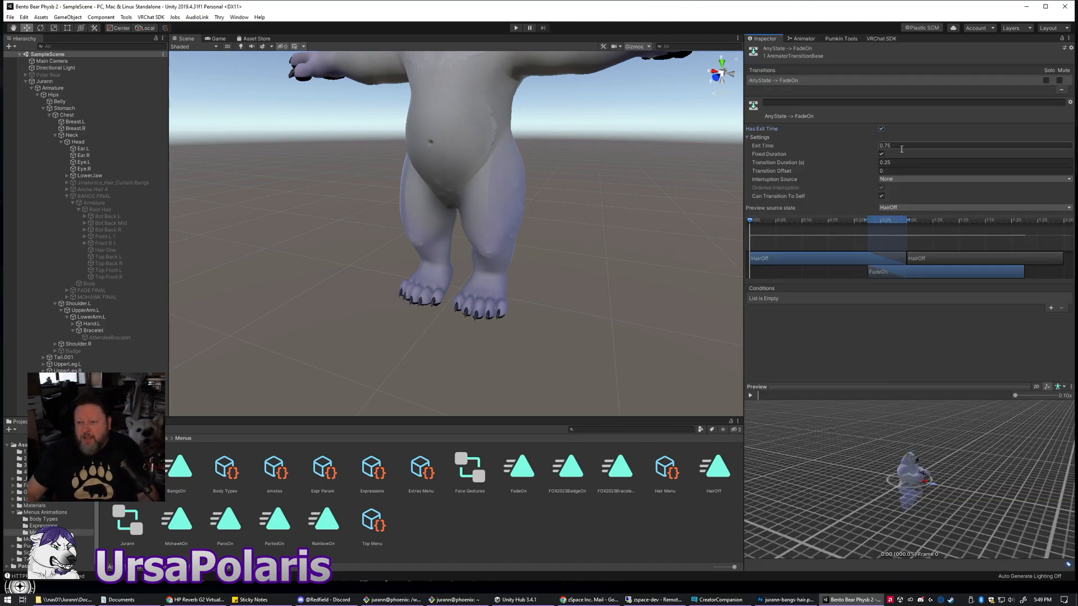
type("0")
left_click(880, 128)
left_click(897, 163)
type("0")
left_click(898, 367)
- Add the condition Hair Equals 3 to the FadeOn transition and play its preview
left_click(1049, 307)
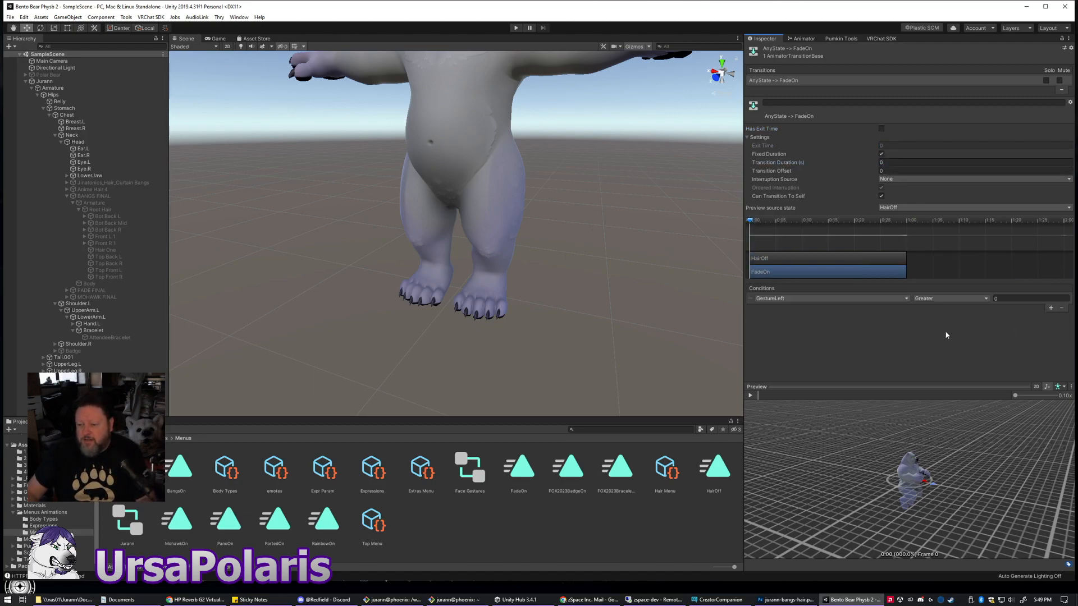
left_click(827, 302)
left_click(797, 407)
left_click(930, 301)
left_click(932, 324)
left_click(1011, 298)
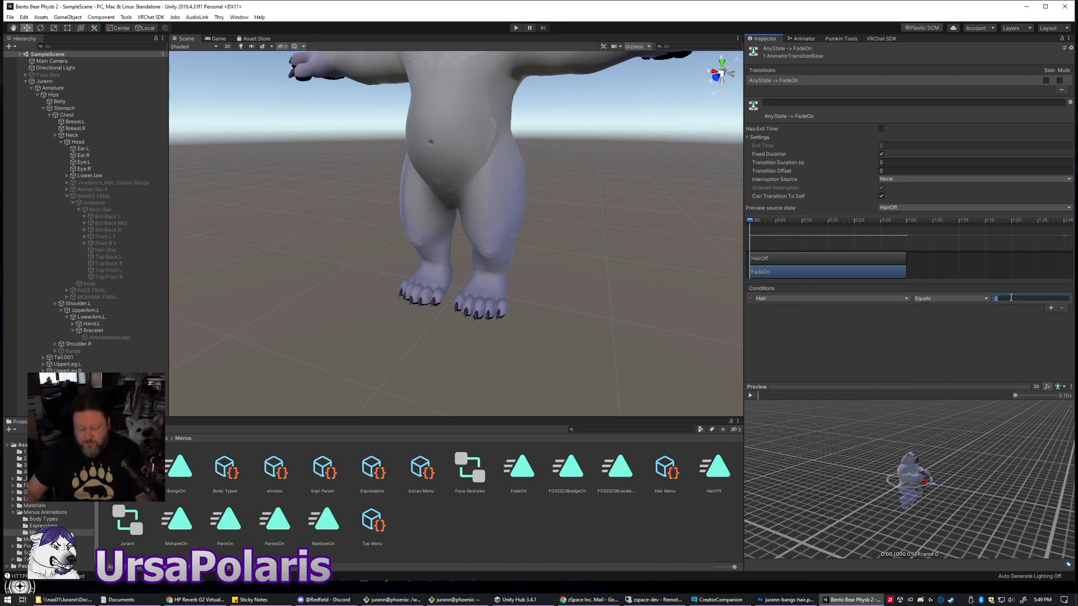
left_click(912, 329)
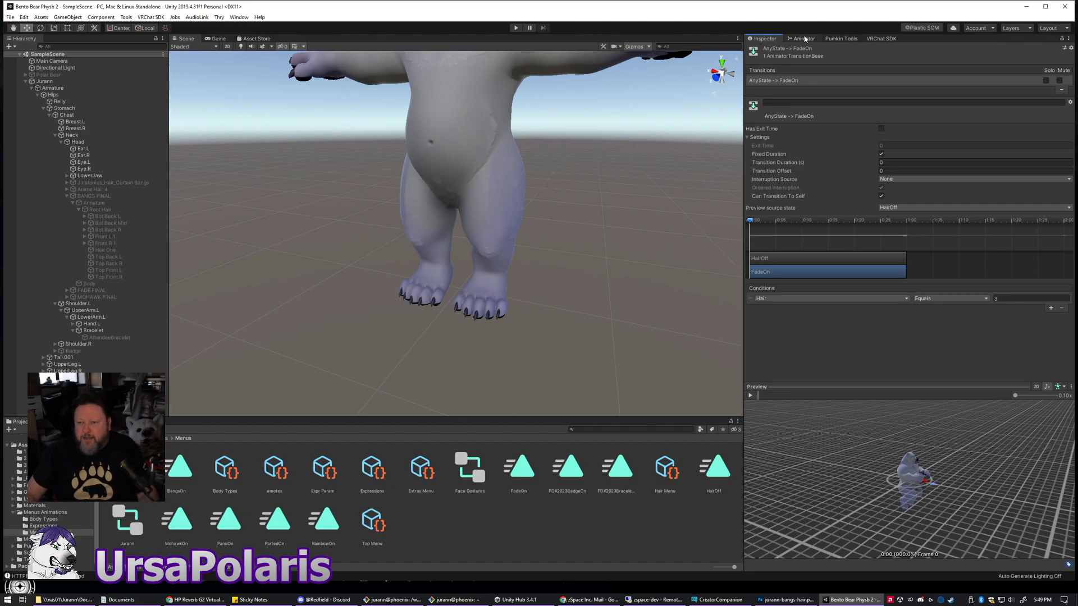
left_click(750, 396)
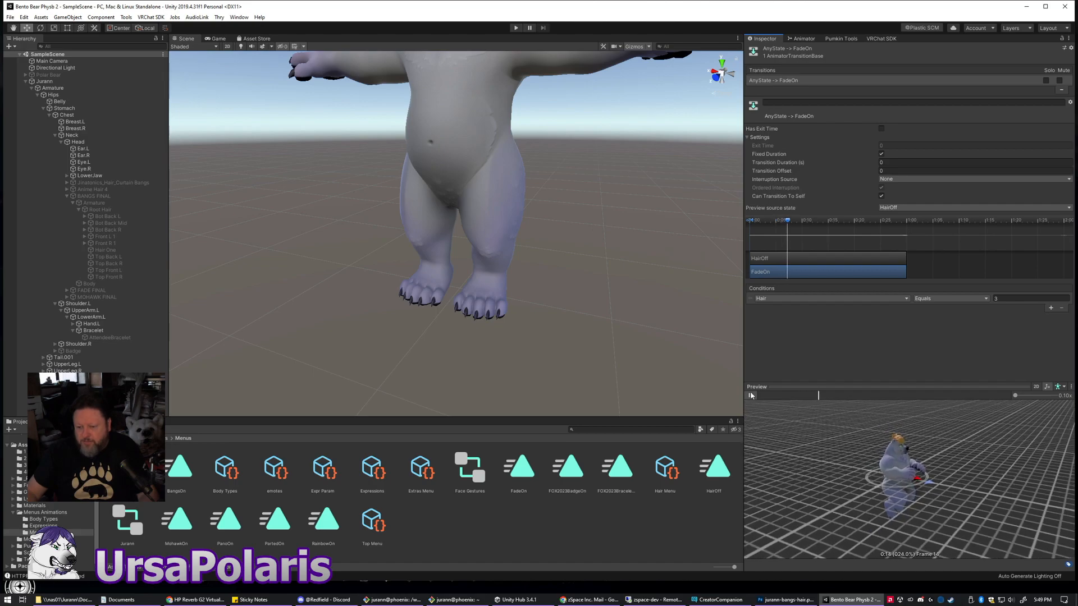
- Set the exit time and transition duration of the Any State to AnimeOn transition to 0, with Has Exit Time disabled
left_click(803, 39)
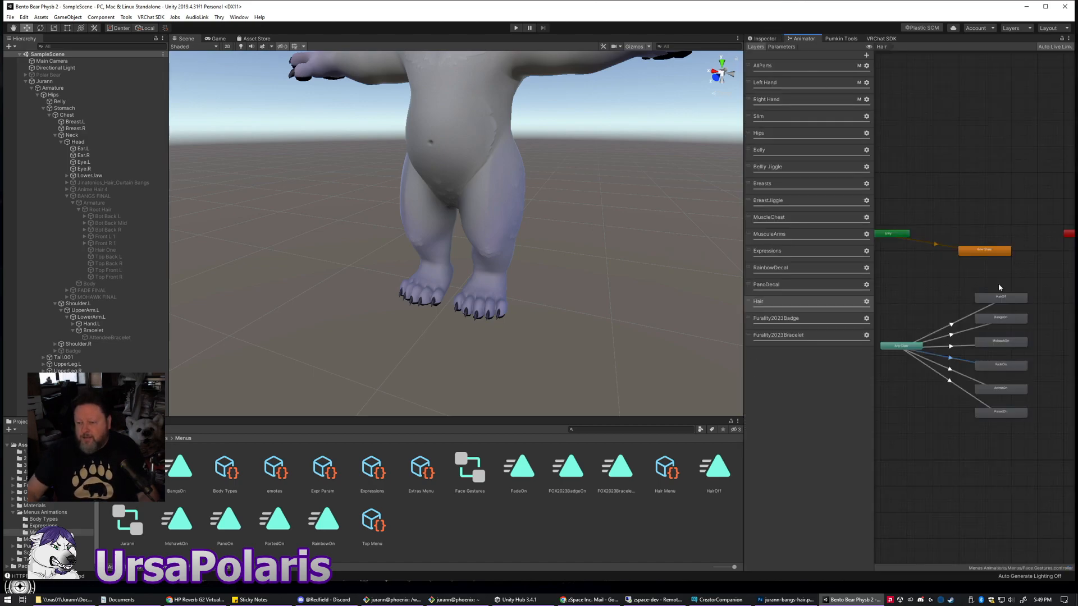
left_click(950, 371)
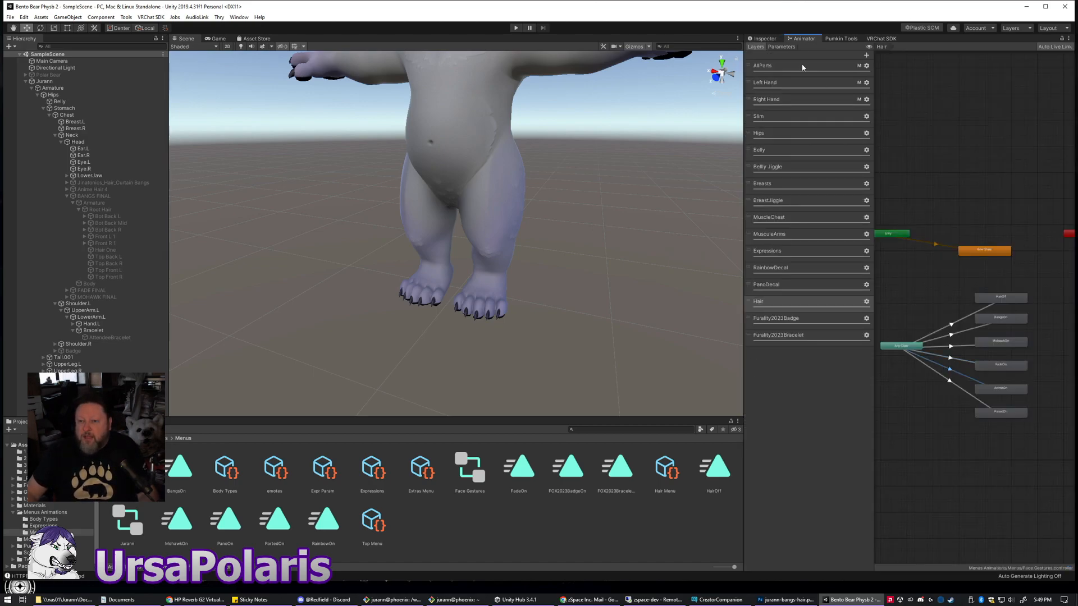
left_click(764, 38)
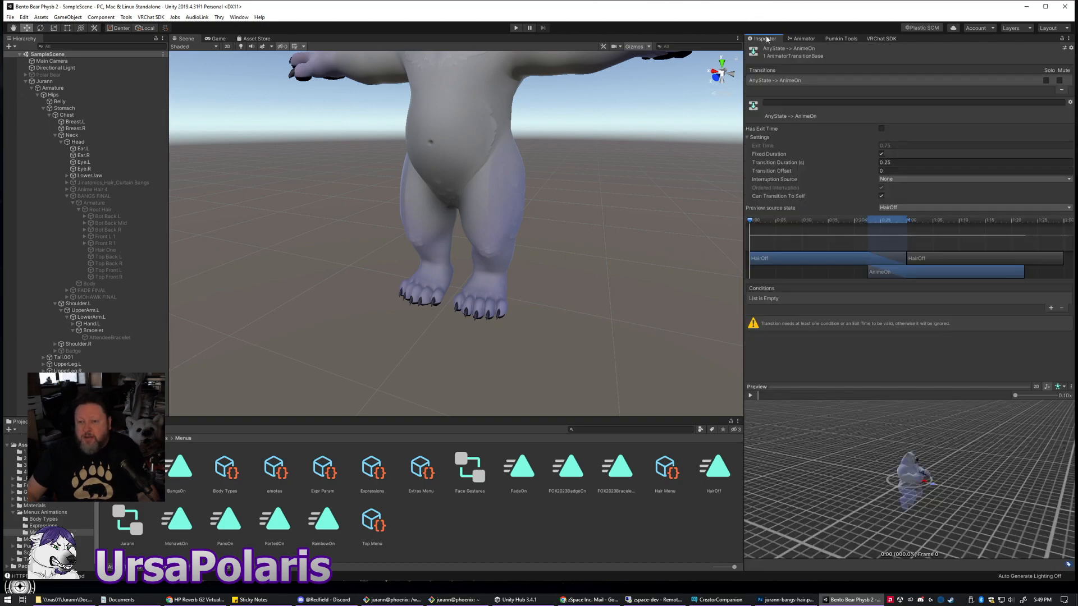
left_click(880, 129)
key("Tab")
type("0")
left_click(881, 128)
left_click(897, 163)
type("0")
key("Return")
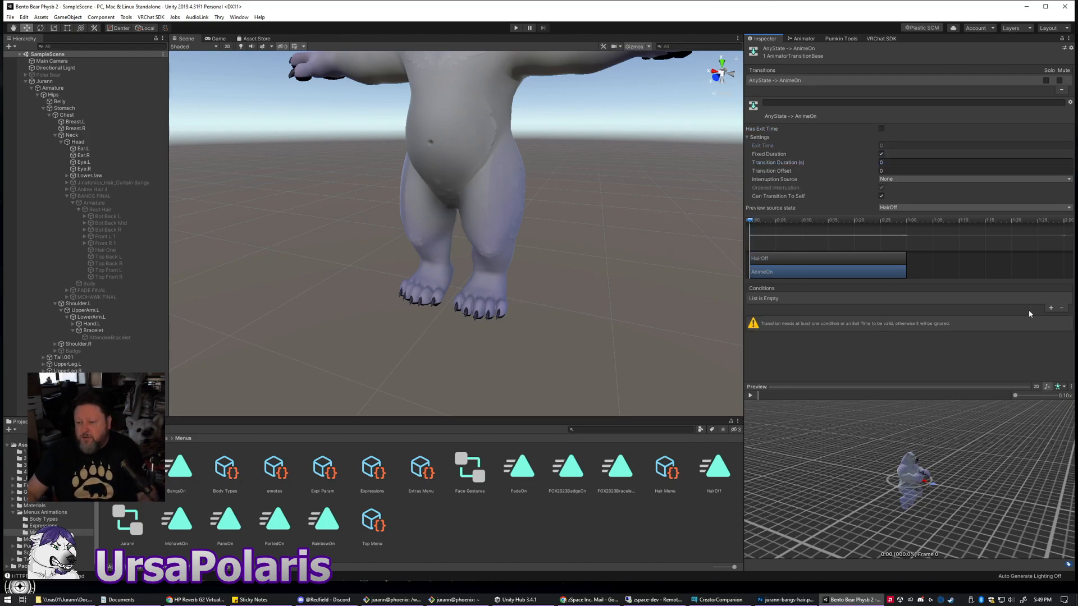
- Add the condition Hair Equals 4 to the AnimeOn transition and play its preview
left_click(1050, 308)
left_click(803, 299)
scroll(790, 393, "down", 3)
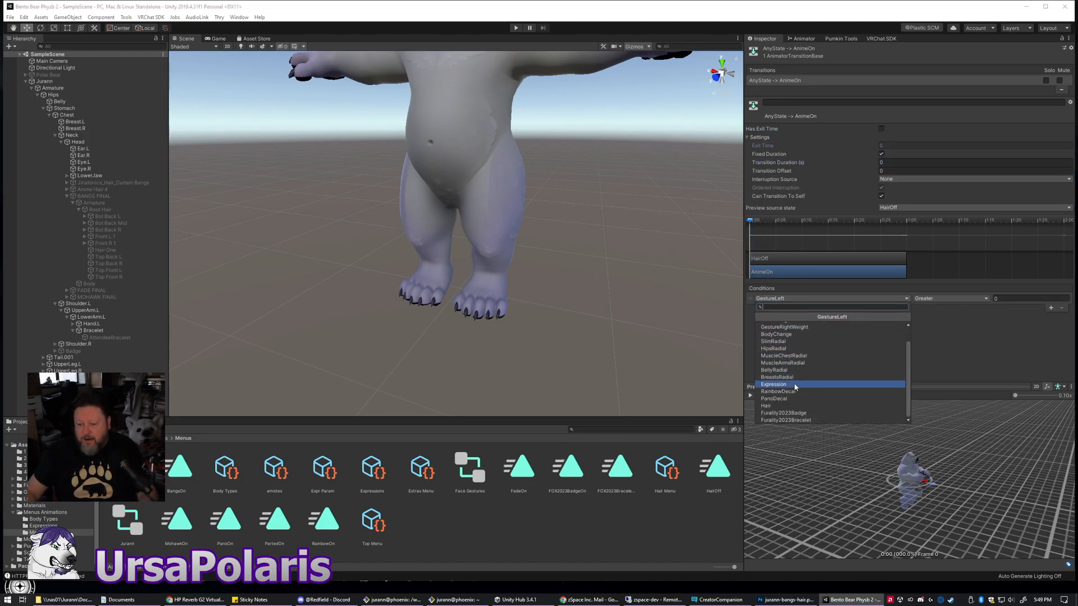
left_click(785, 406)
left_click(950, 299)
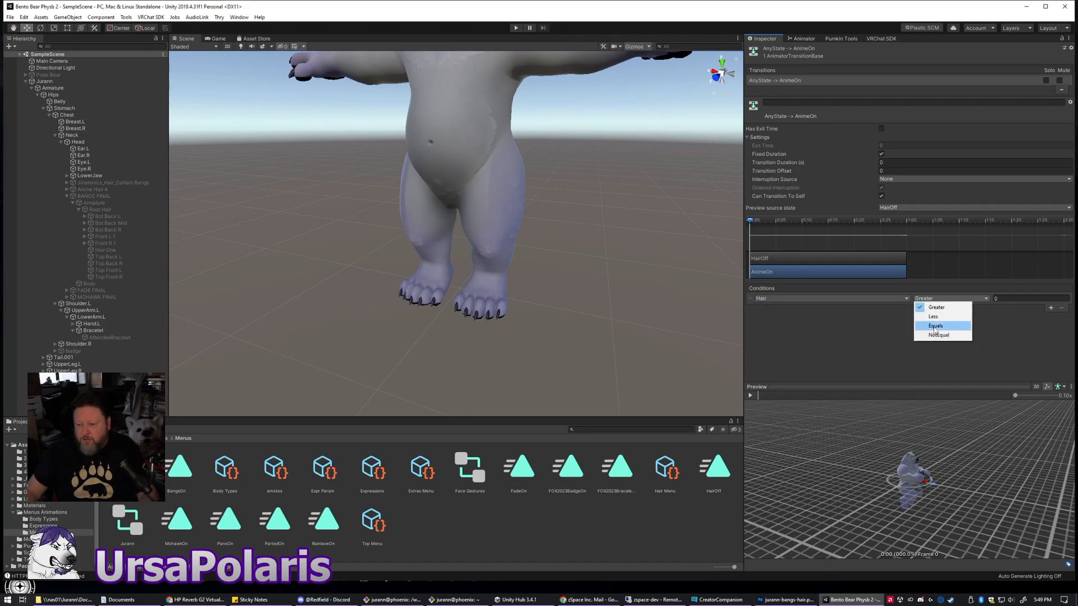
left_click(943, 325)
left_click(1010, 299)
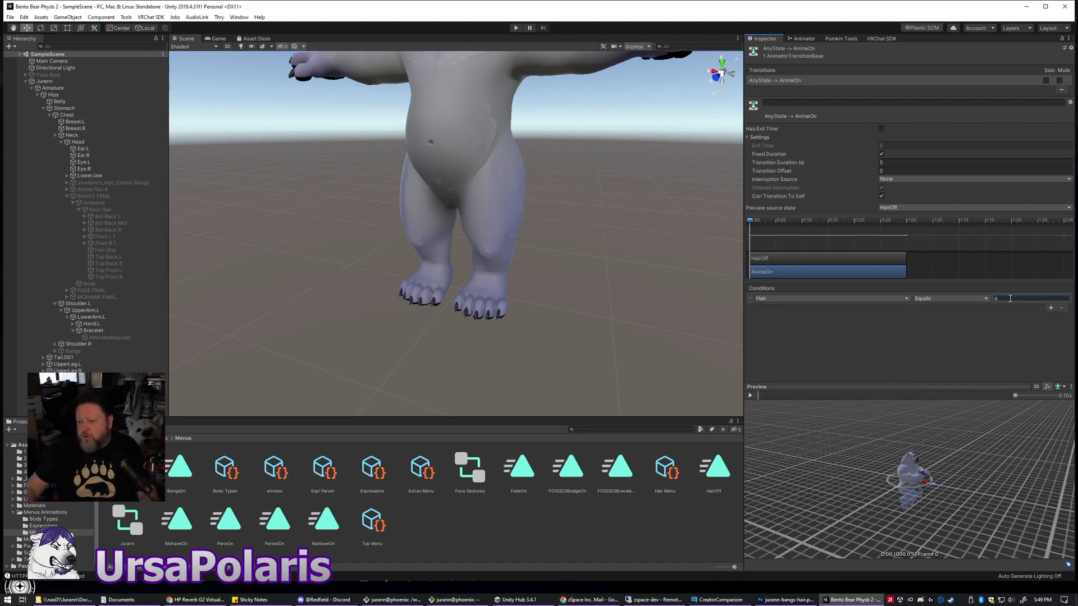
key("Return")
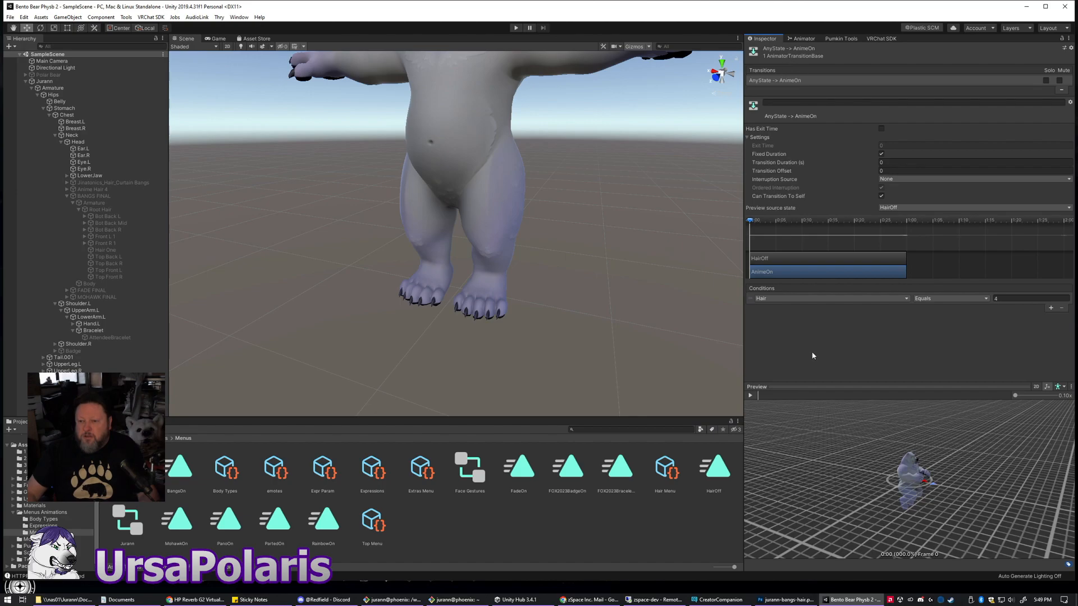
left_click(750, 396)
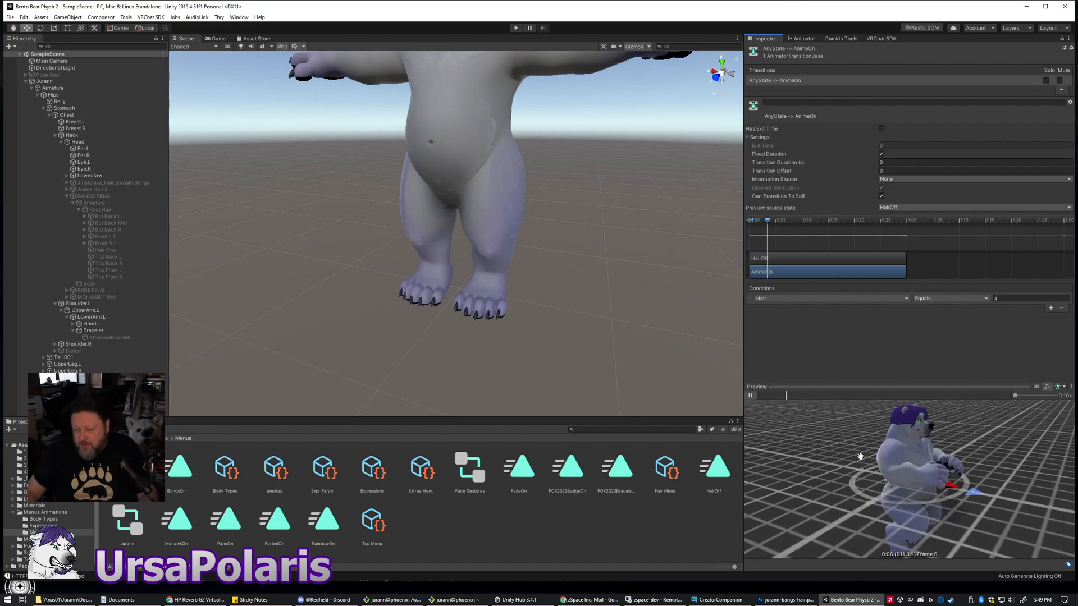
left_click(751, 396)
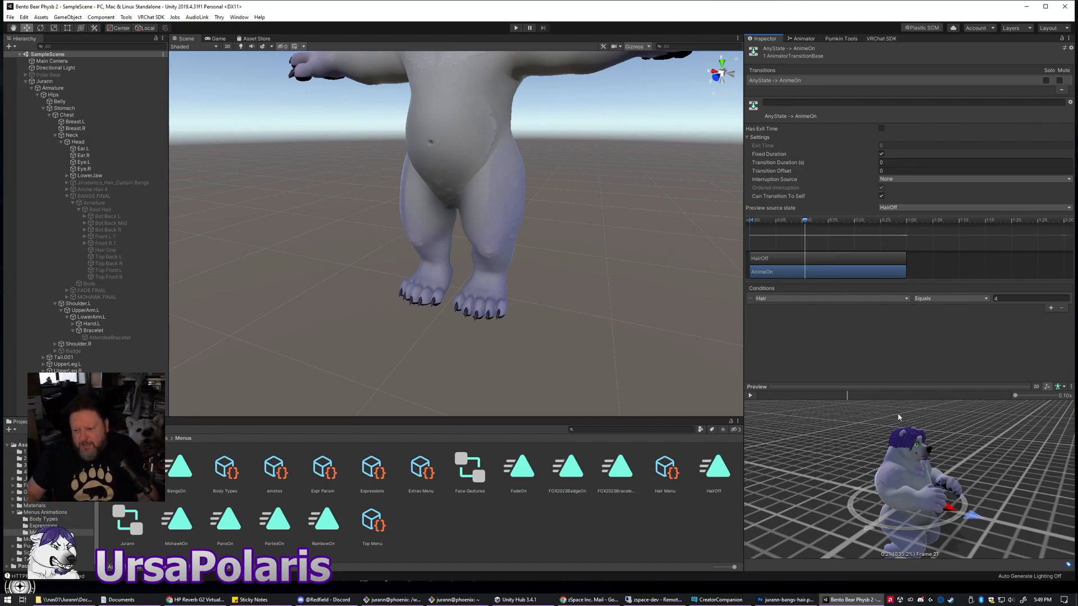
- Check the settings of the PartedOn transition and recheck those of the AnimeOn transition
left_click(802, 38)
left_click(949, 383)
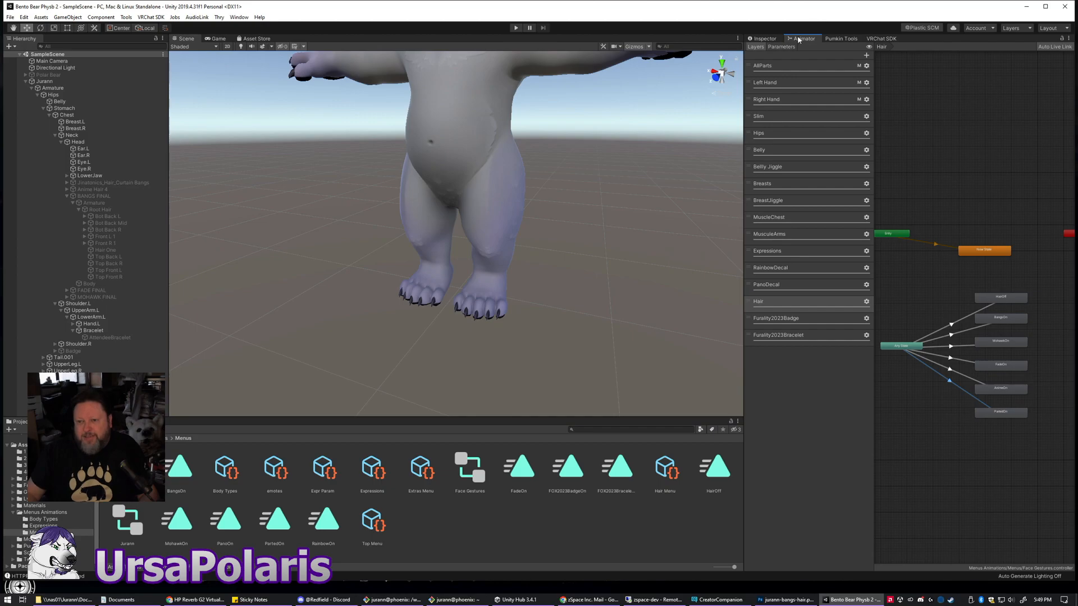
left_click(764, 38)
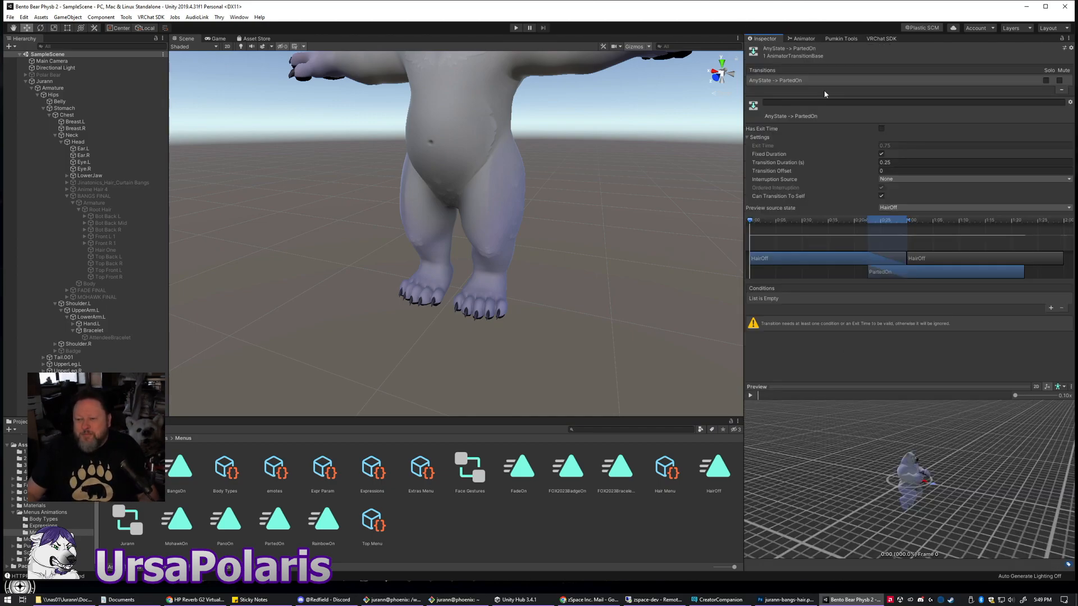
left_click(802, 38)
left_click(951, 372)
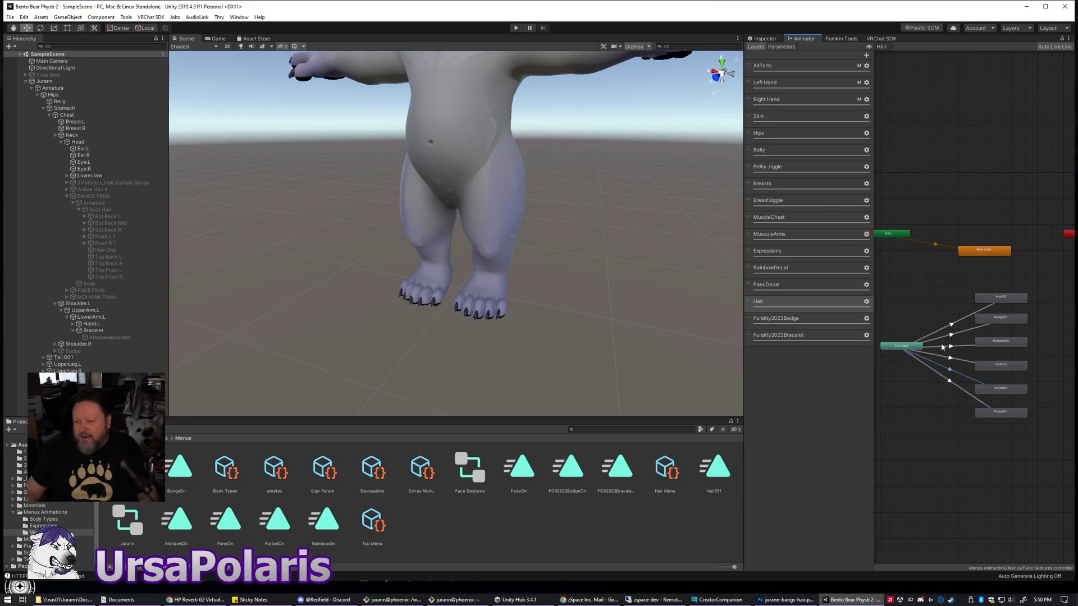
left_click(767, 39)
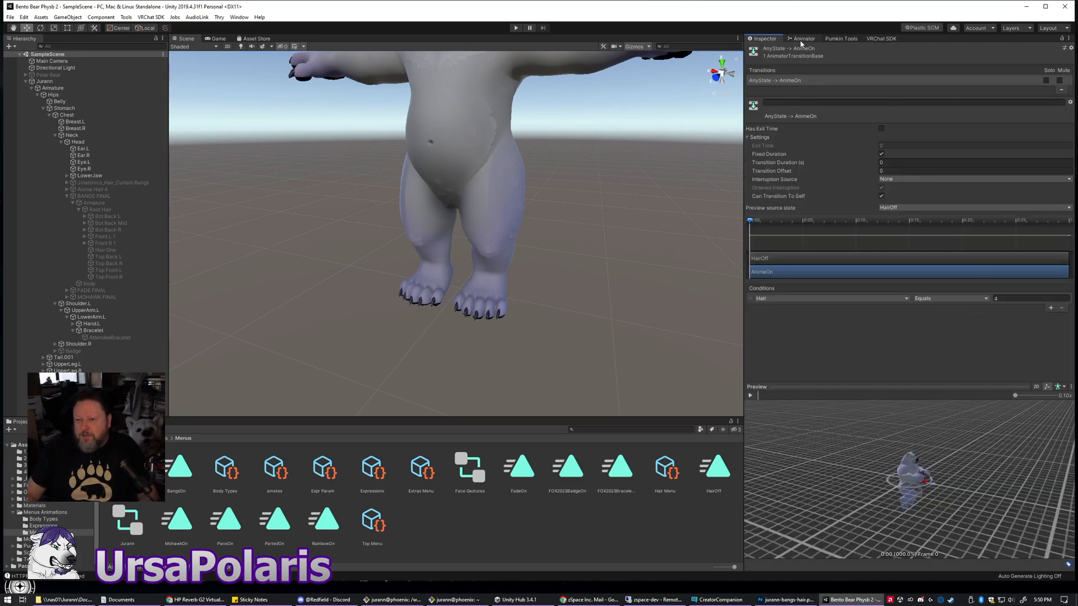
- Add the condition Hair Equals 5 to the Any State to PartedOn transition
left_click(802, 39)
left_click(951, 385)
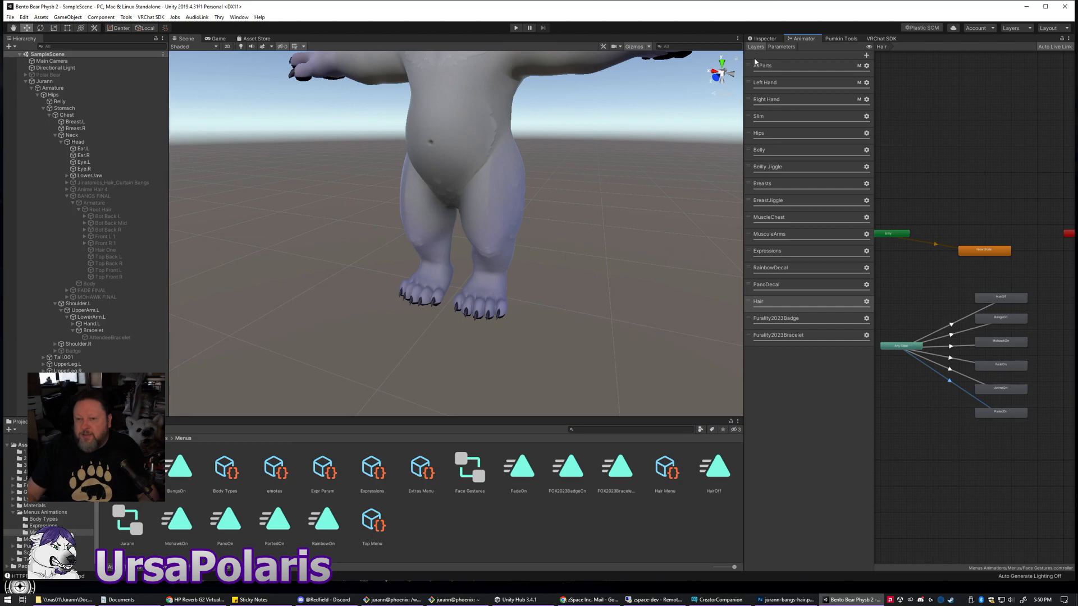
left_click(764, 38)
left_click(1048, 308)
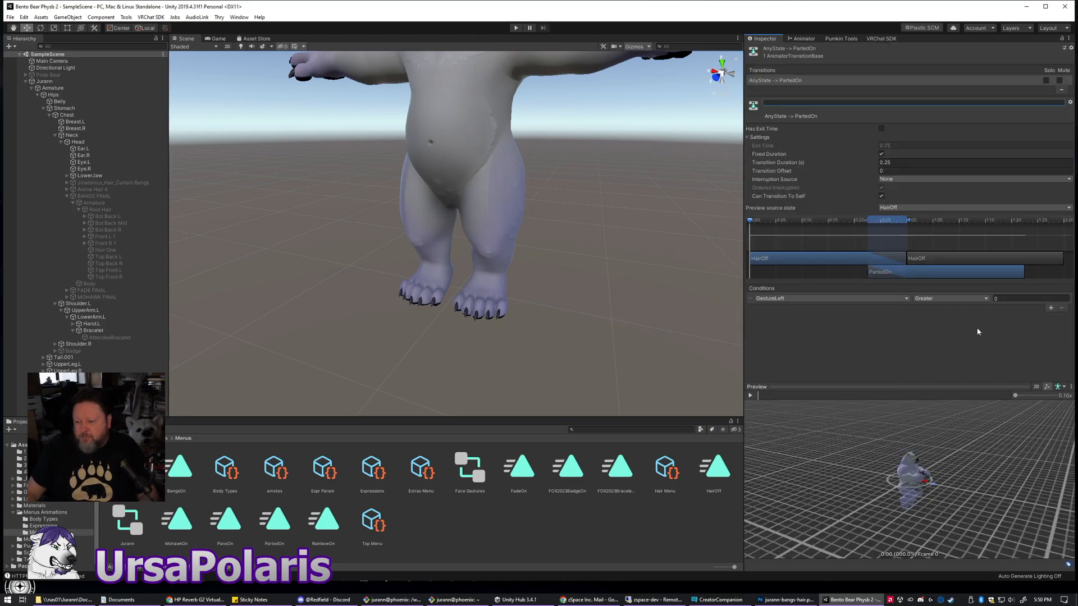
left_click(808, 298)
left_click(783, 405)
left_click(949, 298)
left_click(933, 326)
left_click(1008, 299)
left_click(944, 357)
- Set the PartedOn transition's exit time and transition duration to 0, leaving Has Exit Time disabled
left_click(881, 129)
left_click(899, 145)
type("0")
left_click(881, 129)
left_click(898, 162)
type("0")
left_click(895, 346)
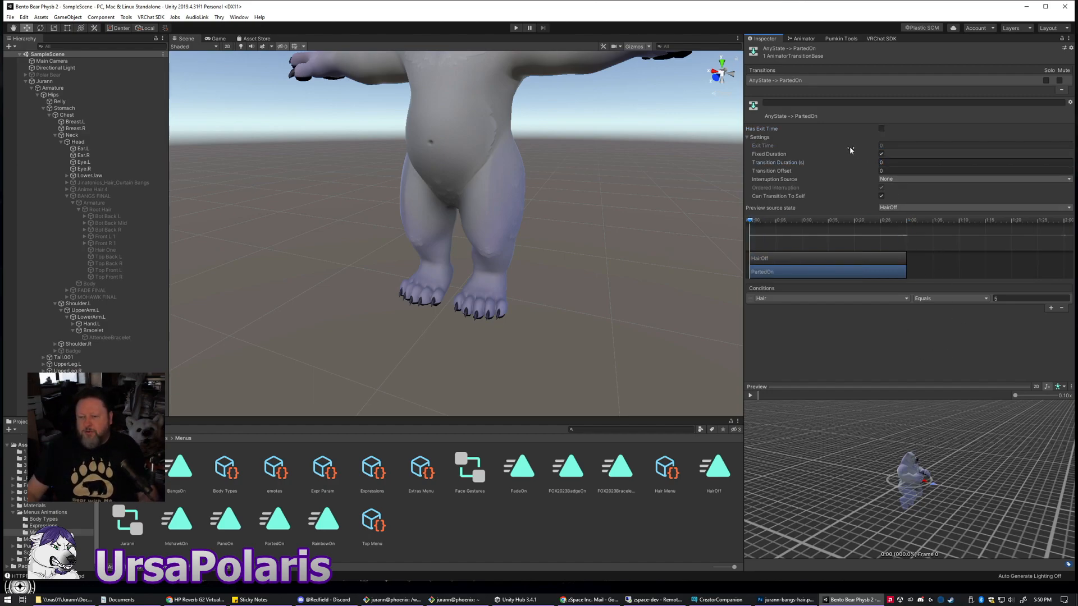
- Play the PartedOn transition preview and check the hair on the avatar up close
scroll(854, 439, "up", 5)
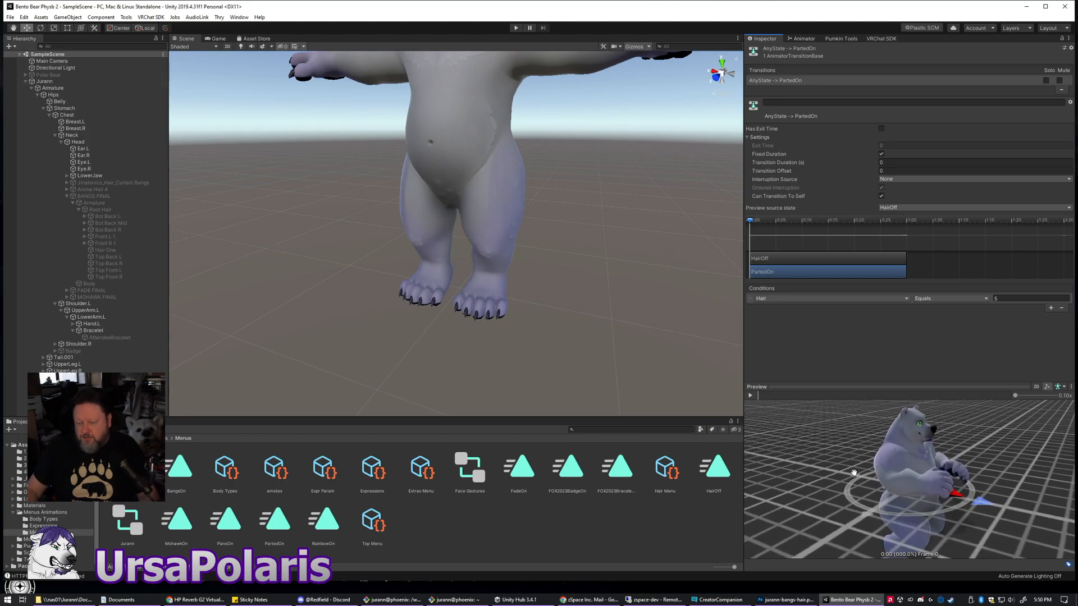
left_click(750, 396)
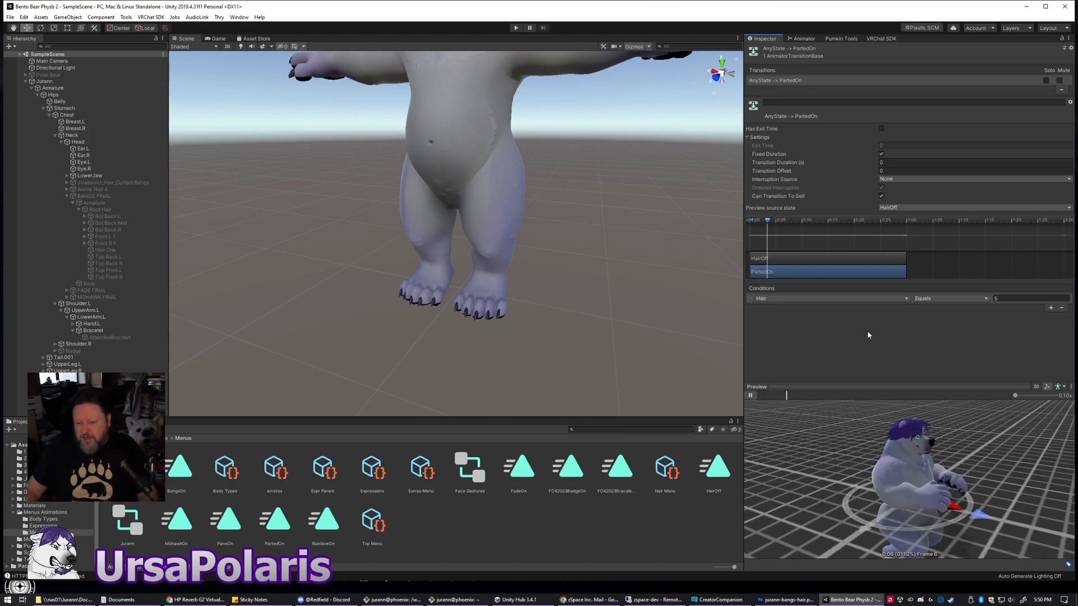
left_click(750, 396)
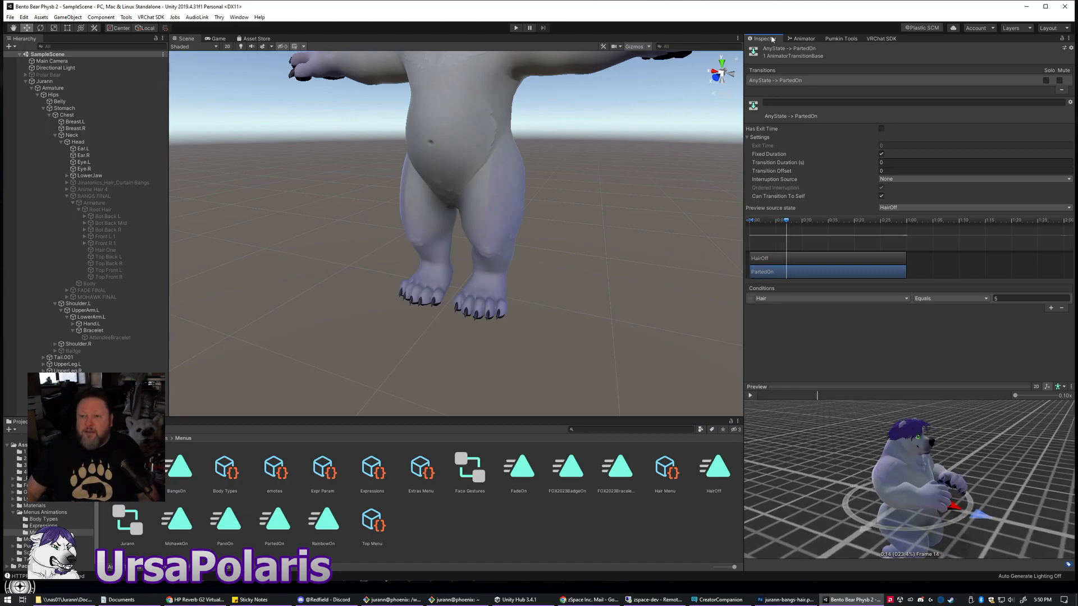
- Review the Hair layer's state graph and examine the states in the Jurann animator controller
left_click(802, 38)
middle_click_drag(901, 408, 927, 420)
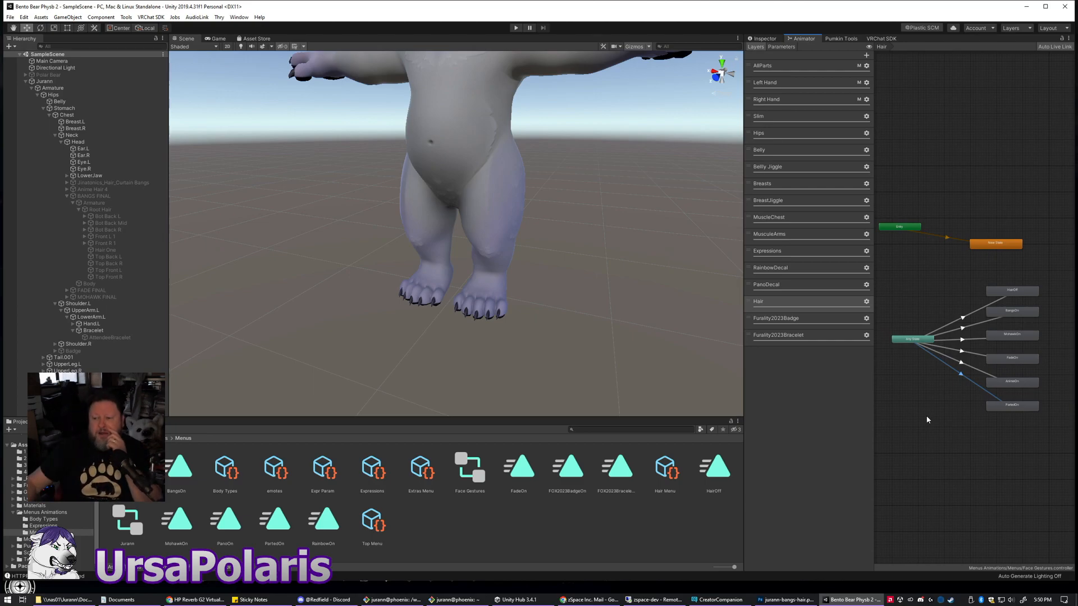
middle_click_drag(949, 409, 920, 423)
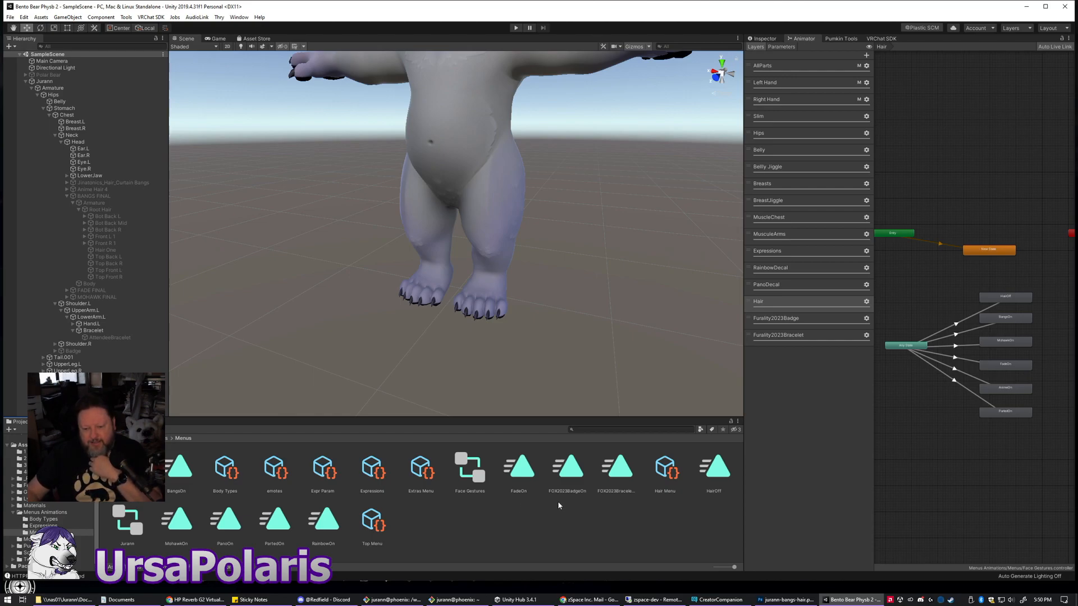
left_click(128, 527)
scroll(963, 320, "up", 4)
scroll(934, 353, "down", 2)
scroll(1010, 349, "up", 1)
scroll(954, 354, "down", 3)
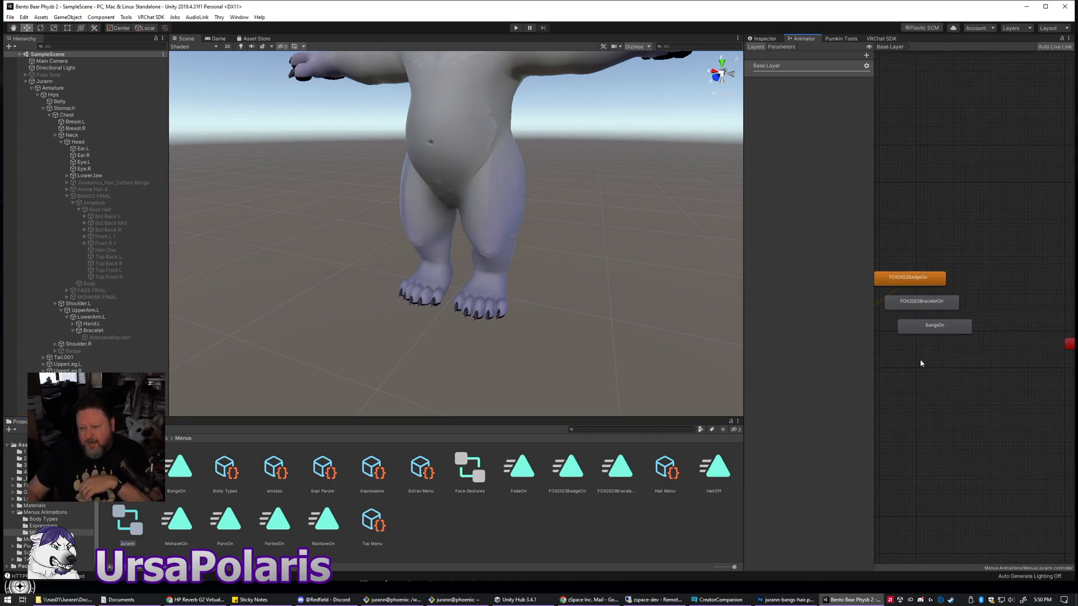
scroll(1046, 382, "up", 1)
scroll(948, 389, "down", 1)
middle_click_drag(949, 395, 976, 387)
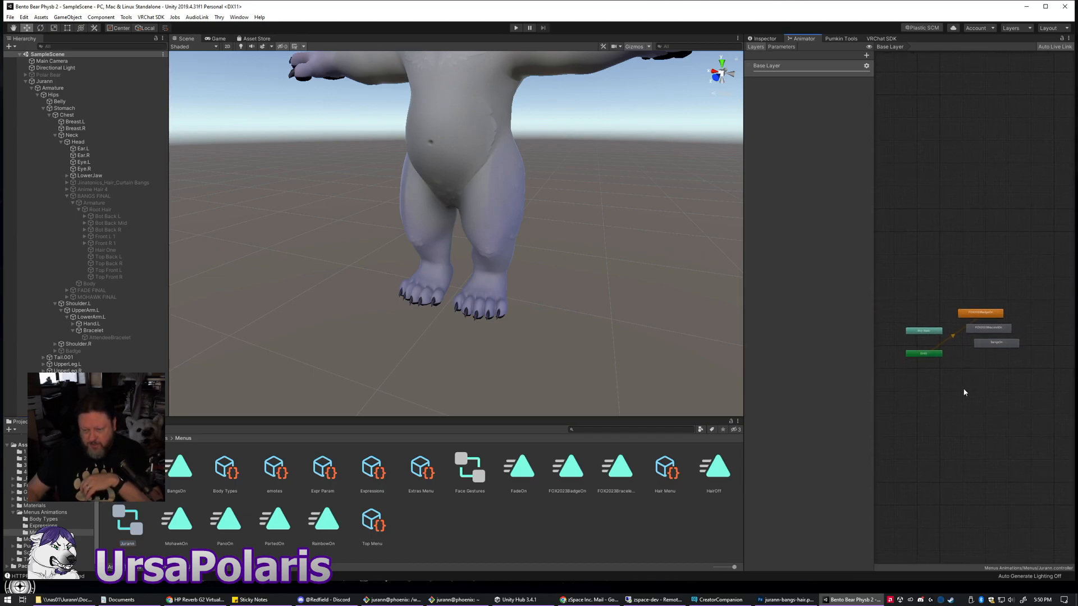
- Delete the Jurann animator controller asset from the Menus folder
left_click(469, 527)
key("ctrl+z")
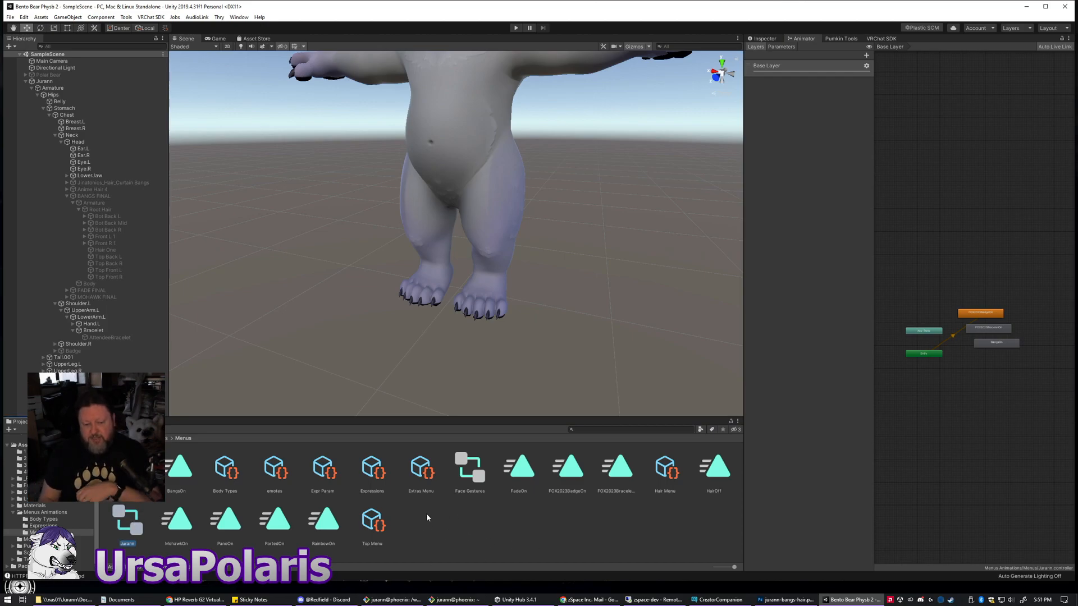
key("Delete")
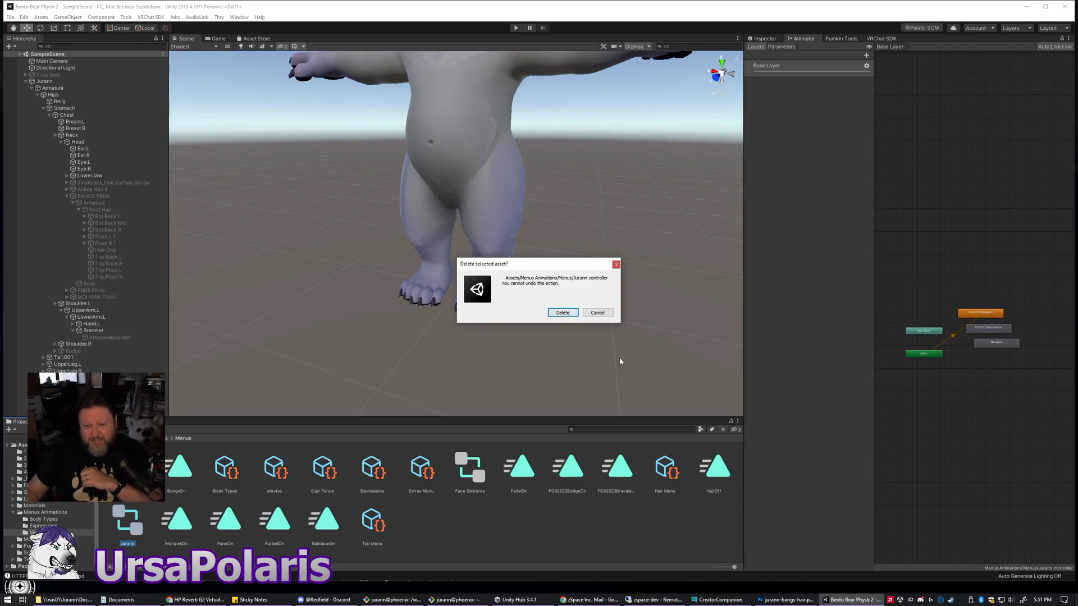
left_click(562, 313)
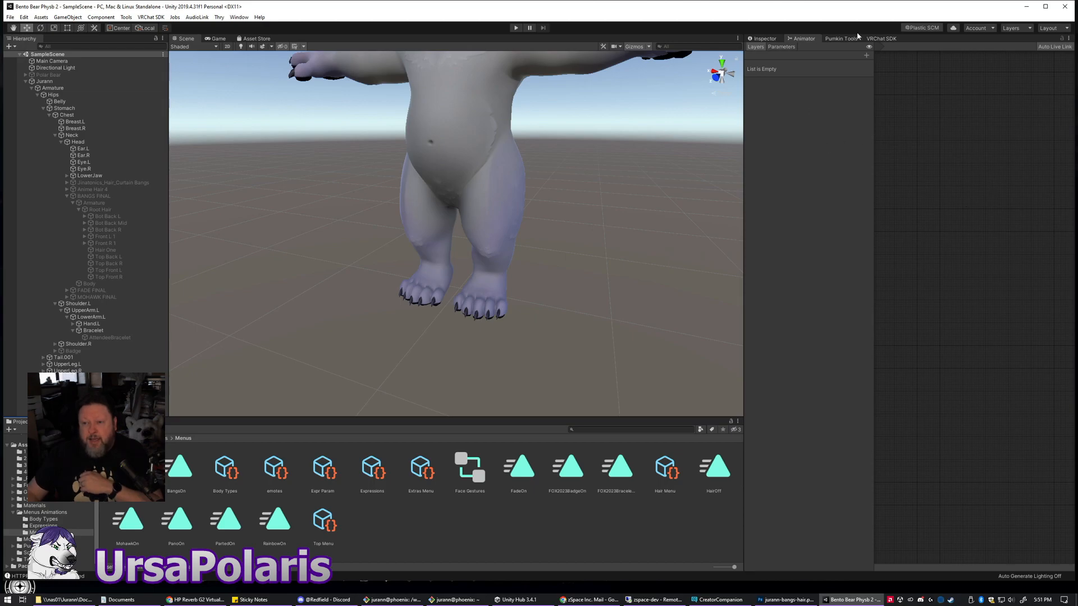
left_click(239, 17)
mouse_move(196, 16)
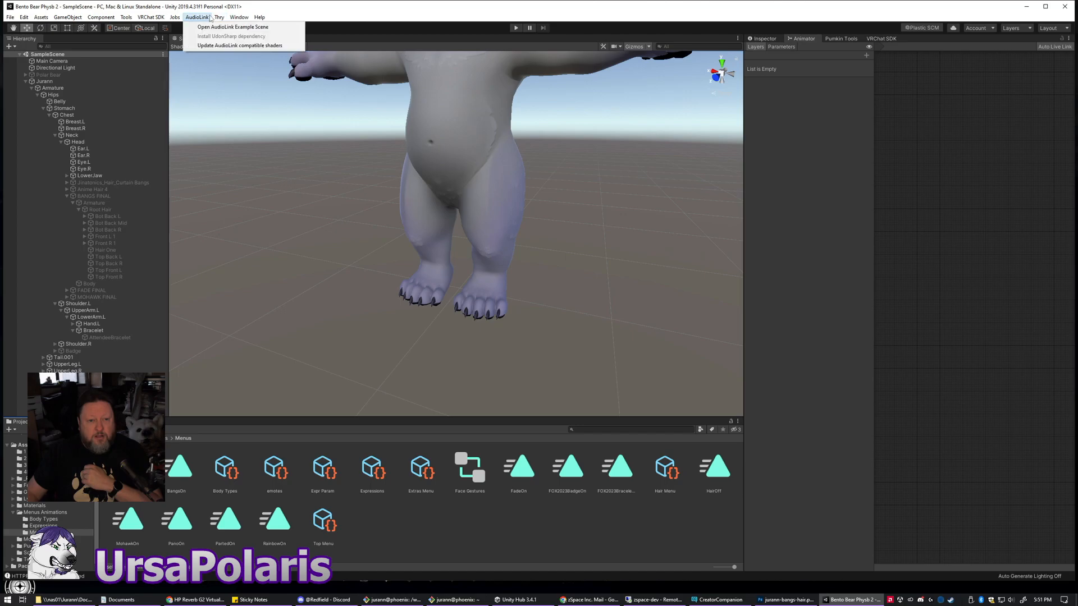
mouse_move(126, 17)
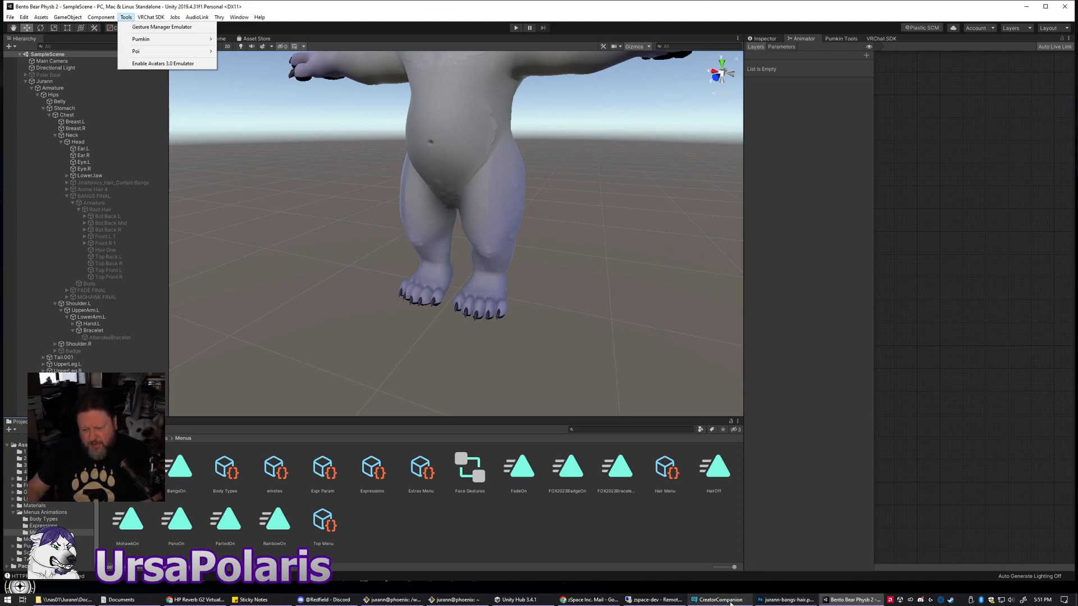
- Move the Creator Companion window around the desktop and close it
left_click_drag(664, 161, 624, 131)
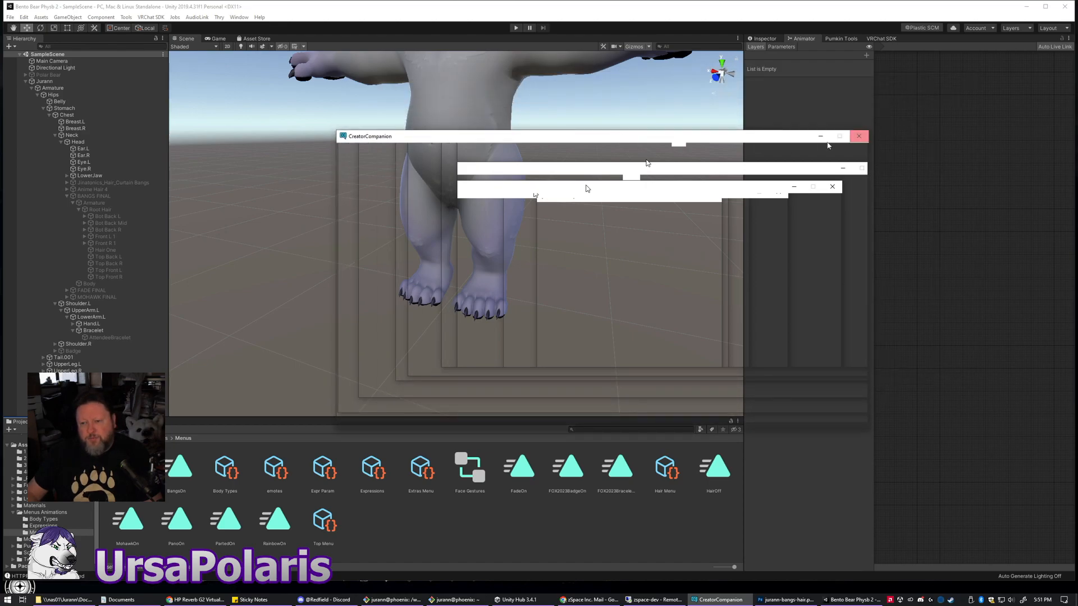
mouse_move(735, 136)
left_mouse_down()
mouse_move(796, 145)
mouse_move(734, 109)
mouse_move(740, 122)
left_mouse_up()
left_click(865, 121)
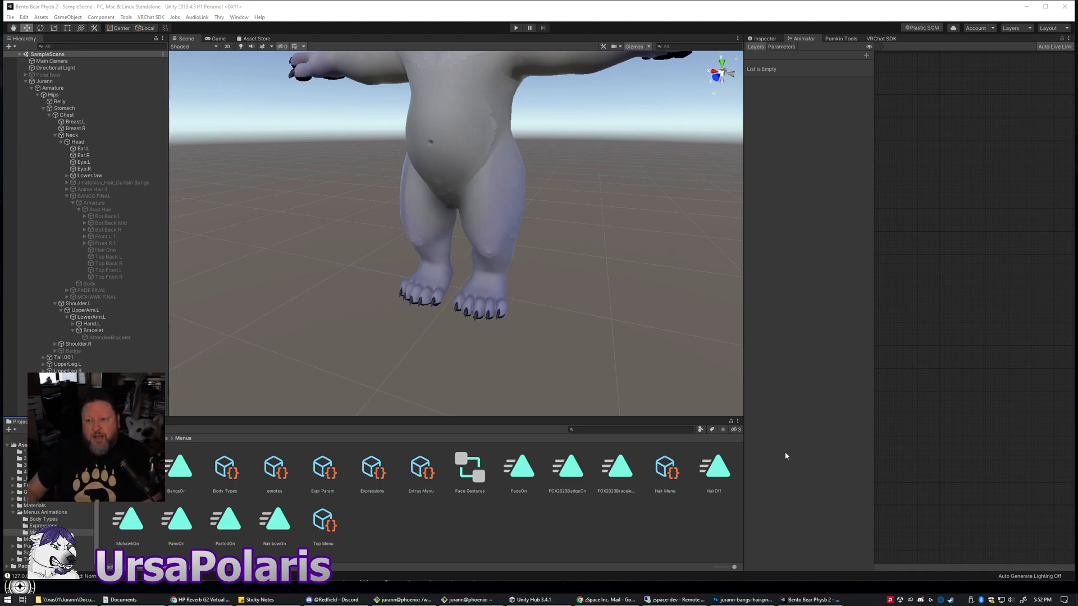
left_click(365, 7)
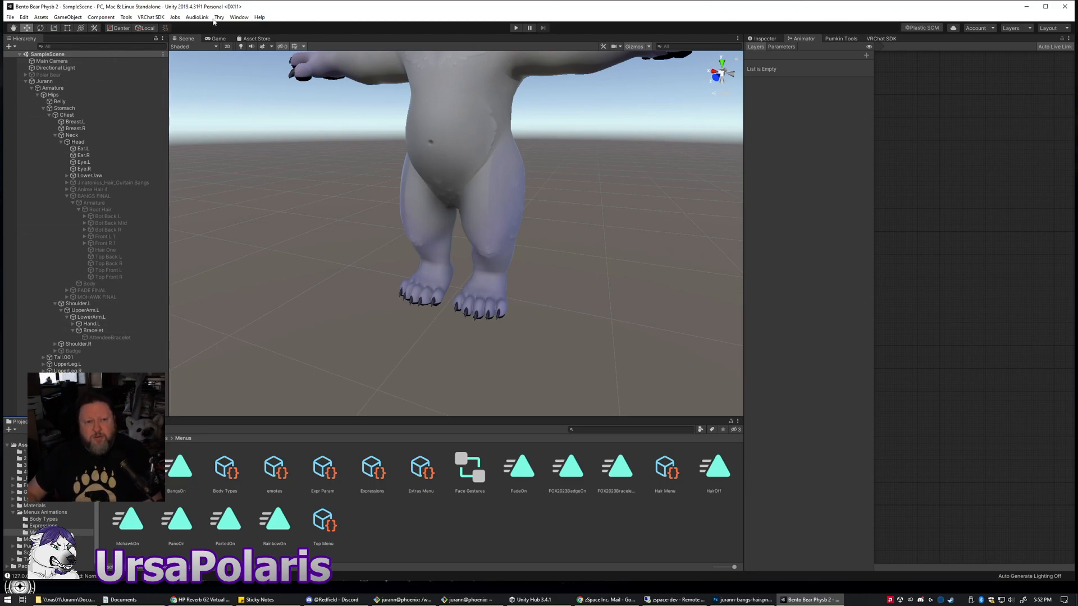
left_click(31, 500)
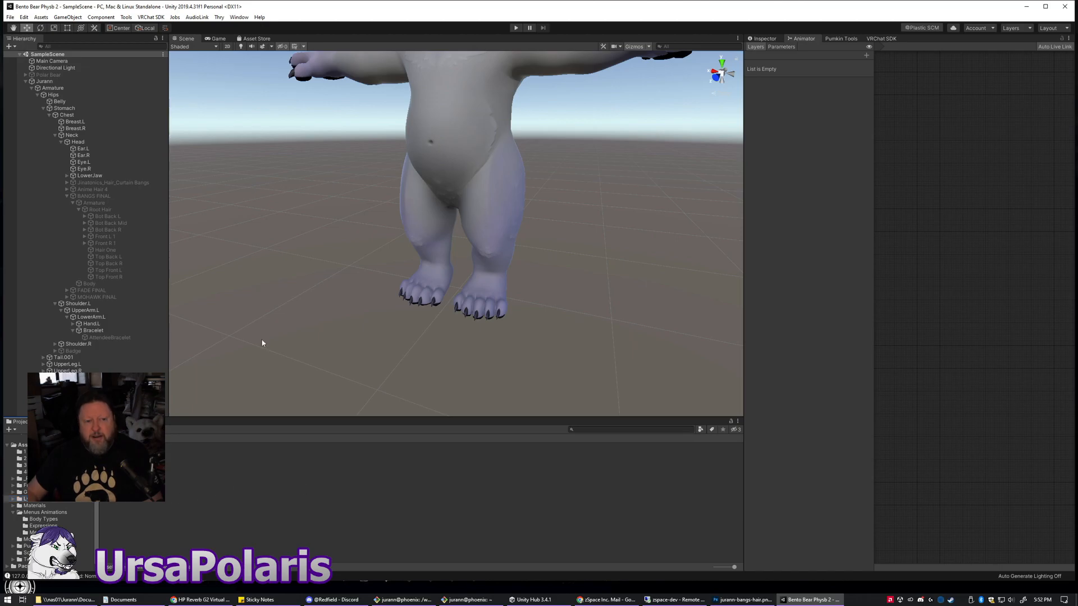
left_click(126, 17)
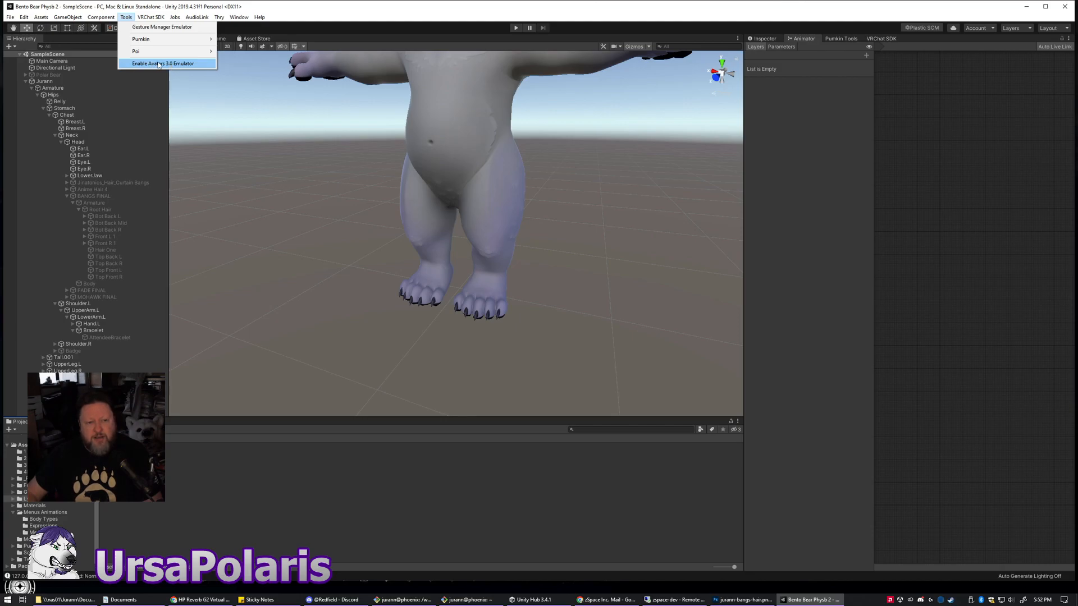
left_click(144, 396)
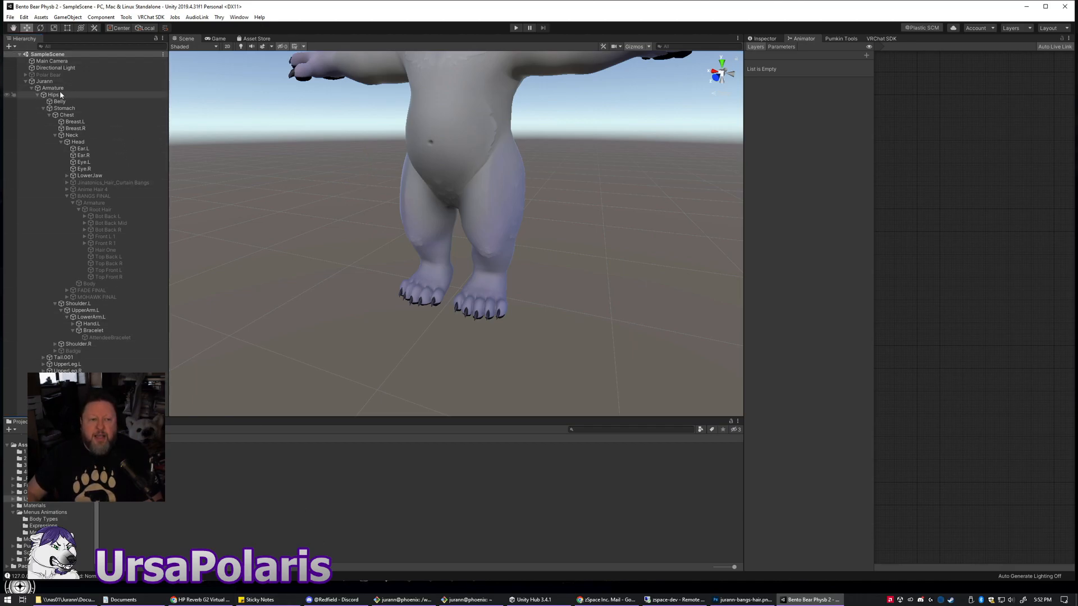
- Select the Jurann avatar, run the scene in play mode and open the Hair submenu of its expressions menu
left_click(101, 82)
middle_click_drag(607, 175, 605, 195)
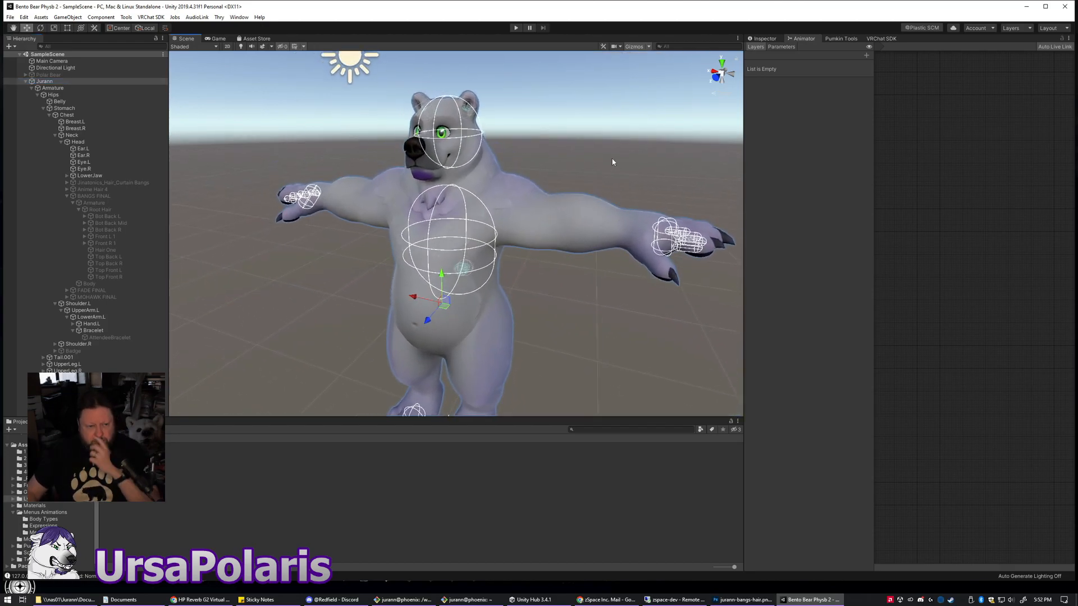
left_click(515, 27)
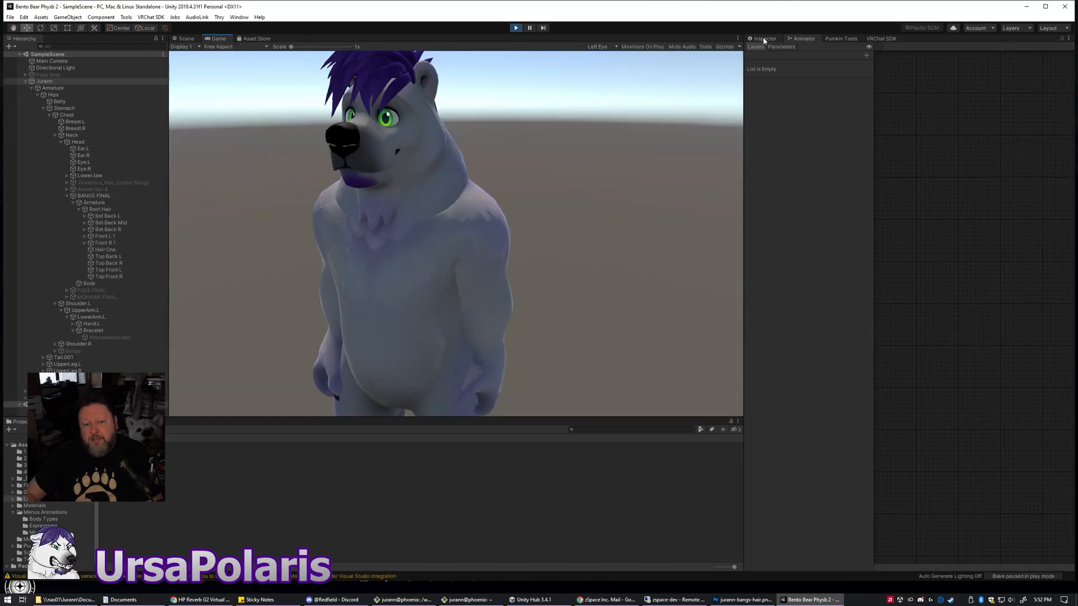
left_click(764, 39)
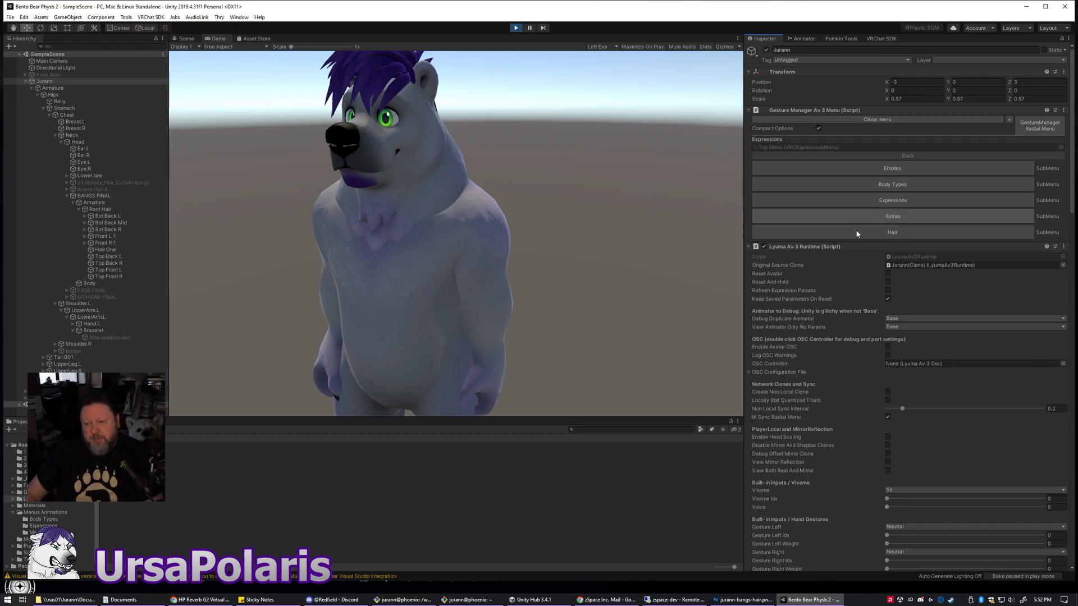
left_click(826, 233)
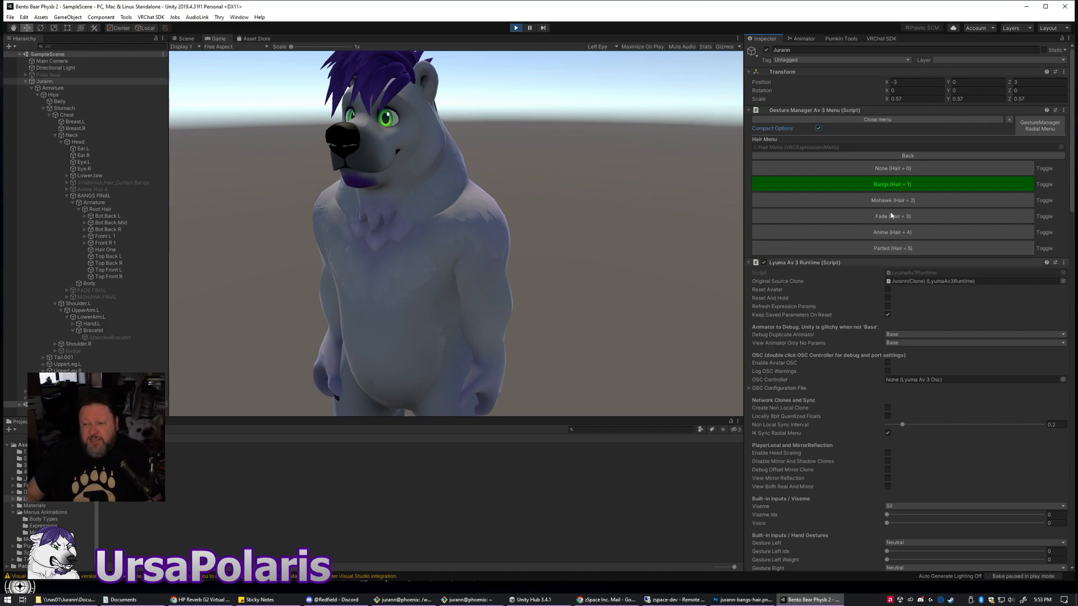
- Test the None, Mohawk, Fade, Anime and Parted hair toggles one after another on the running avatar
left_click(865, 169)
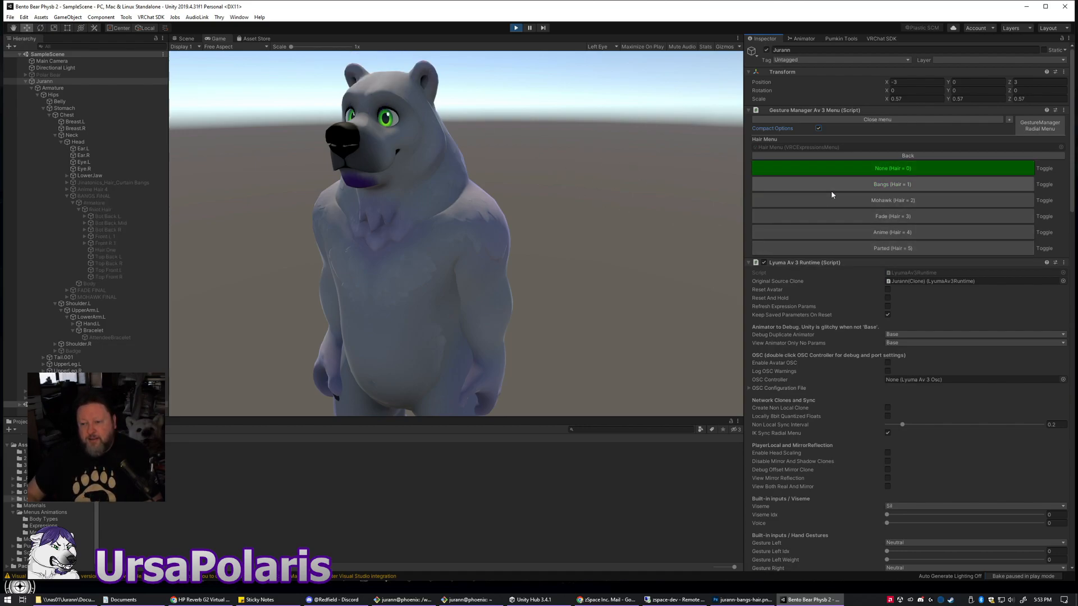
left_click(841, 201)
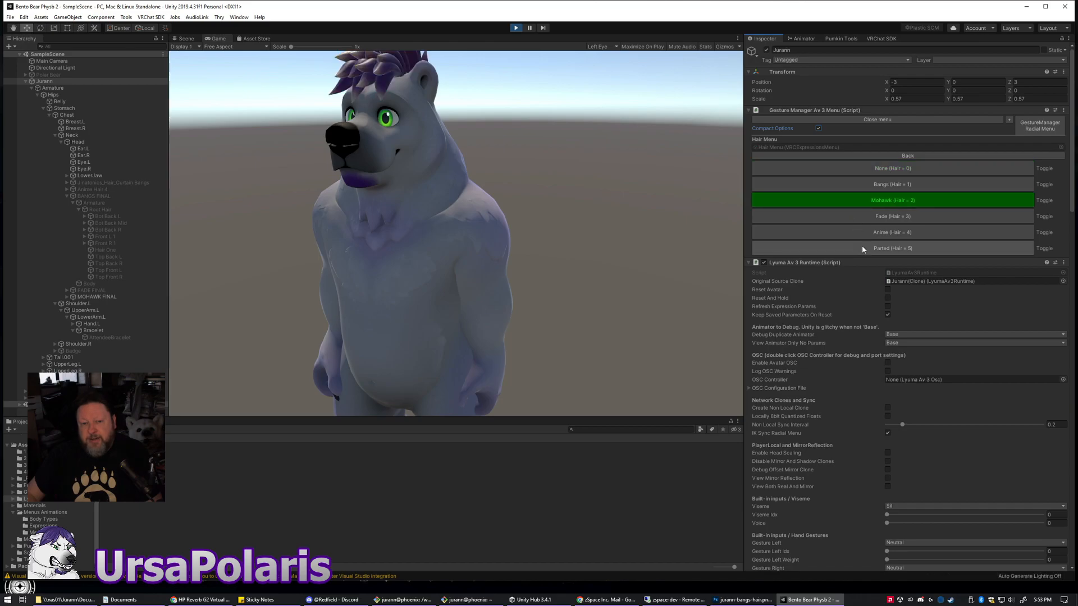
left_click(841, 217)
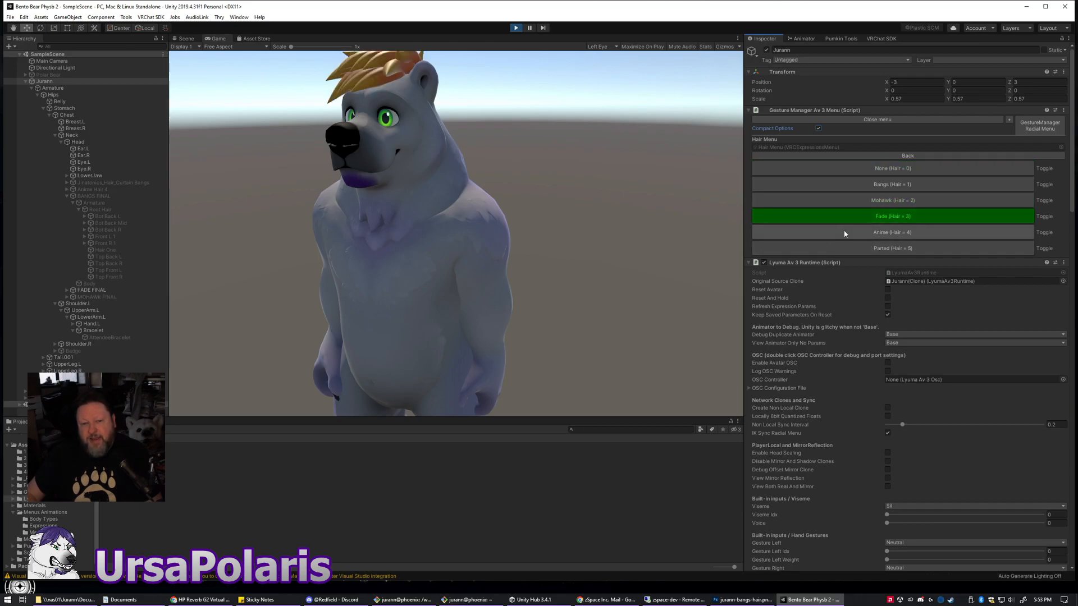
left_click(845, 233)
left_click(845, 249)
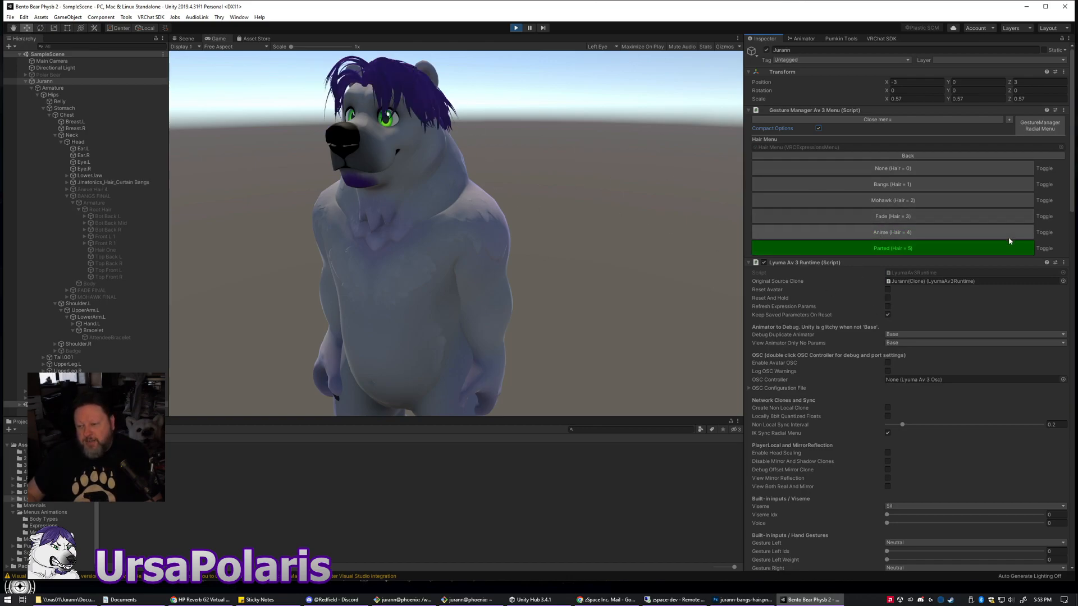
- Switch repeatedly between the None, Bangs, Mohawk, Anime and Parted toggles, finish with no hair, and stop play mode
left_click(853, 171)
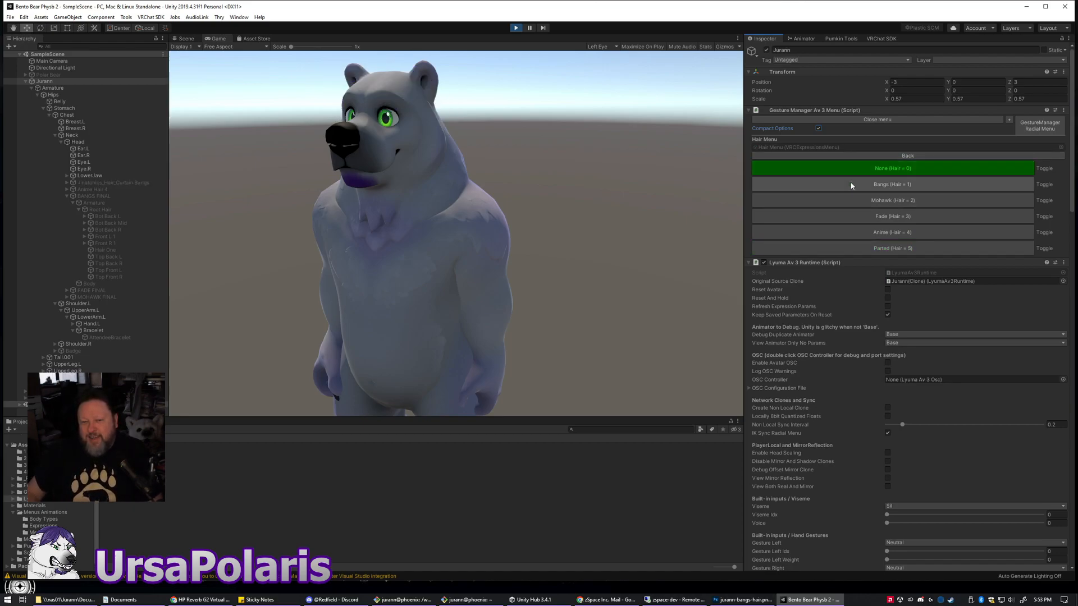
left_click(856, 185)
left_click(852, 201)
left_click(844, 185)
left_click(851, 232)
left_click(857, 199)
left_click(870, 250)
left_click(857, 201)
left_click(839, 168)
left_click(845, 201)
left_click(848, 232)
left_click(847, 206)
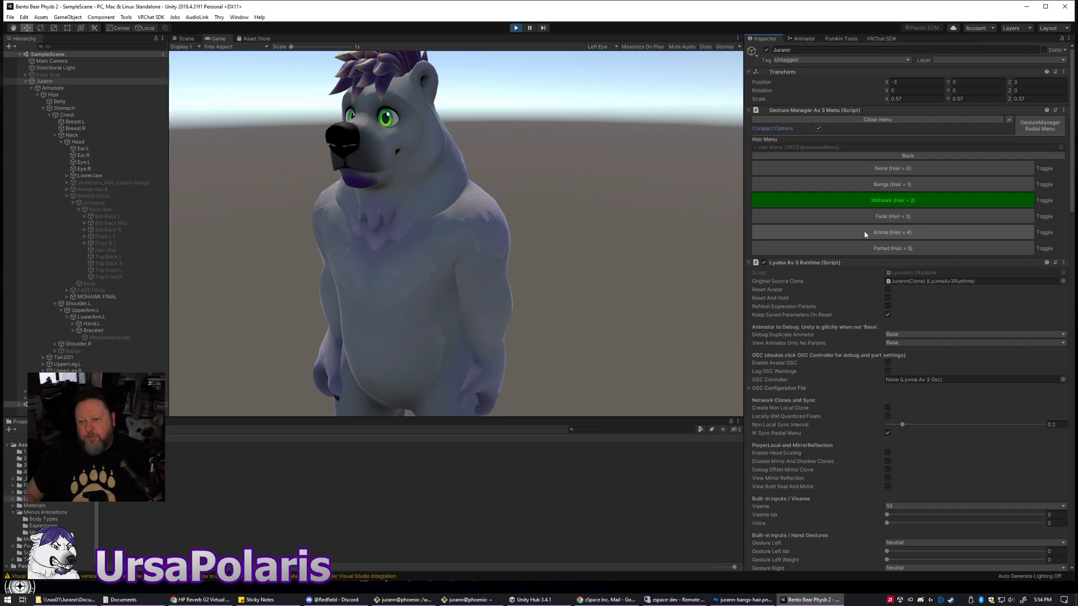
left_click(850, 200)
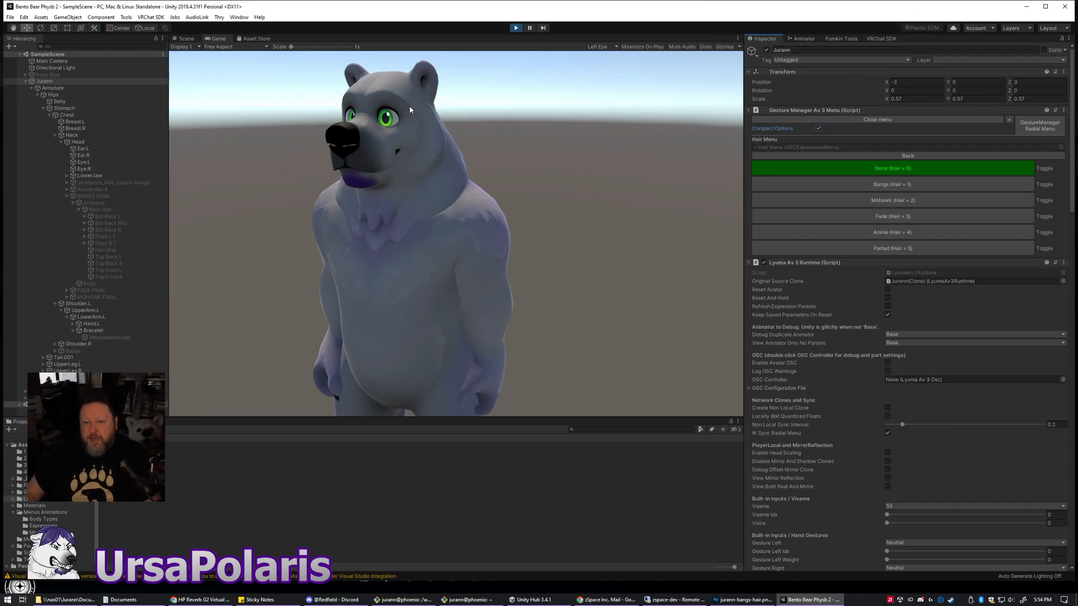
left_click(515, 28)
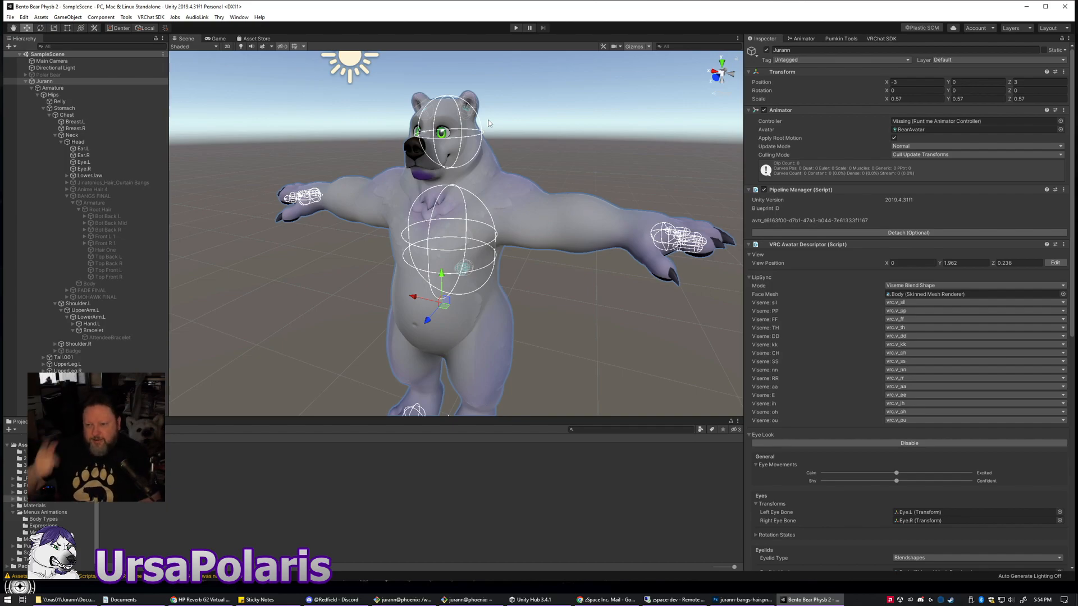
- Show the Hair layer of the Face Gestures controller from the Menus folder in the Animator
scroll(982, 241, "down", 10)
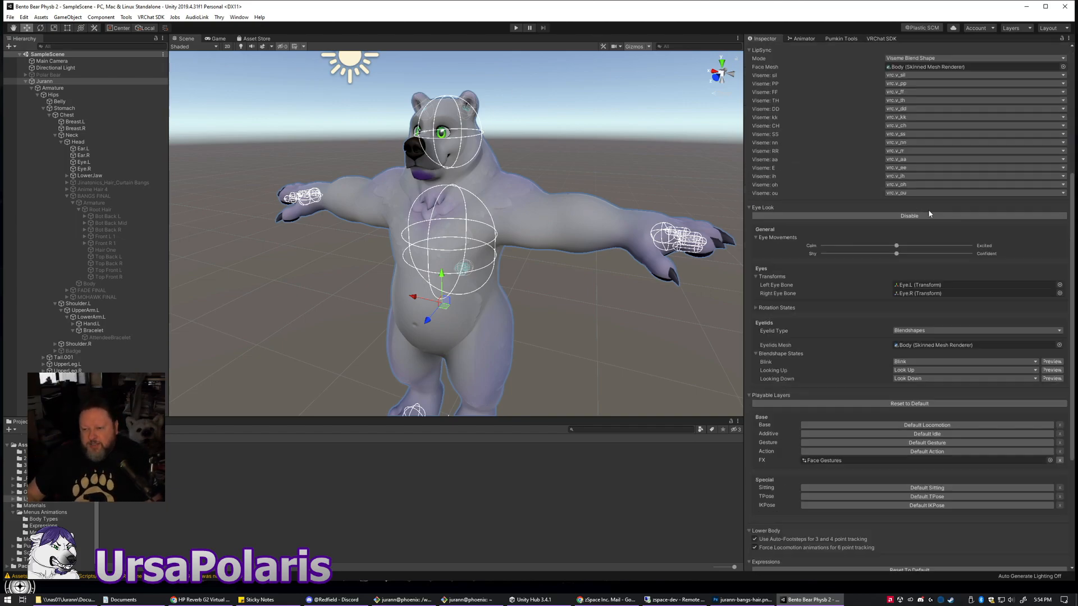
scroll(851, 268, "up", 10)
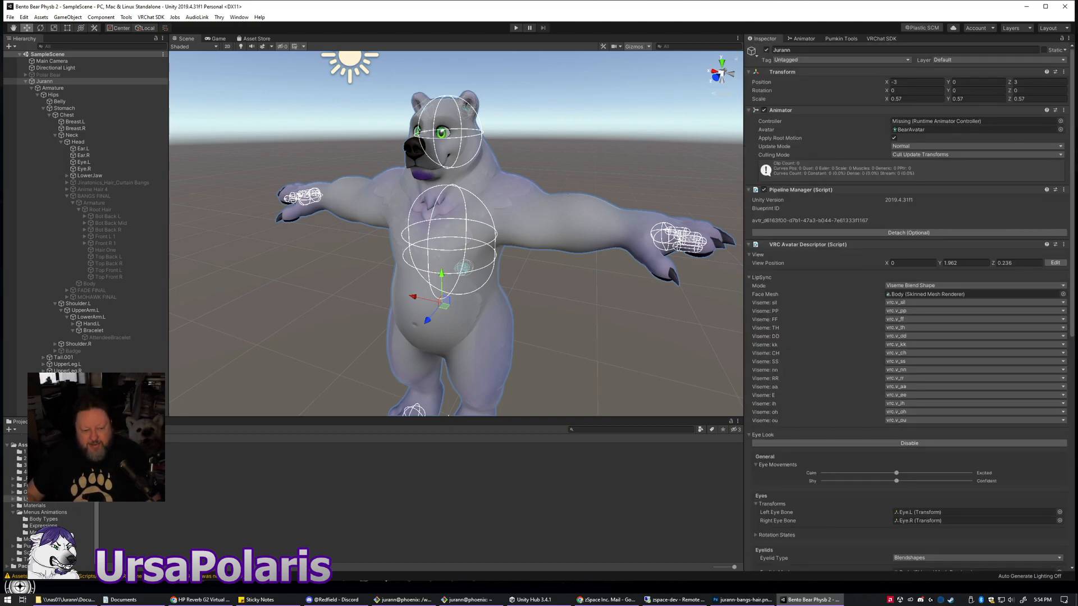
left_click(34, 532)
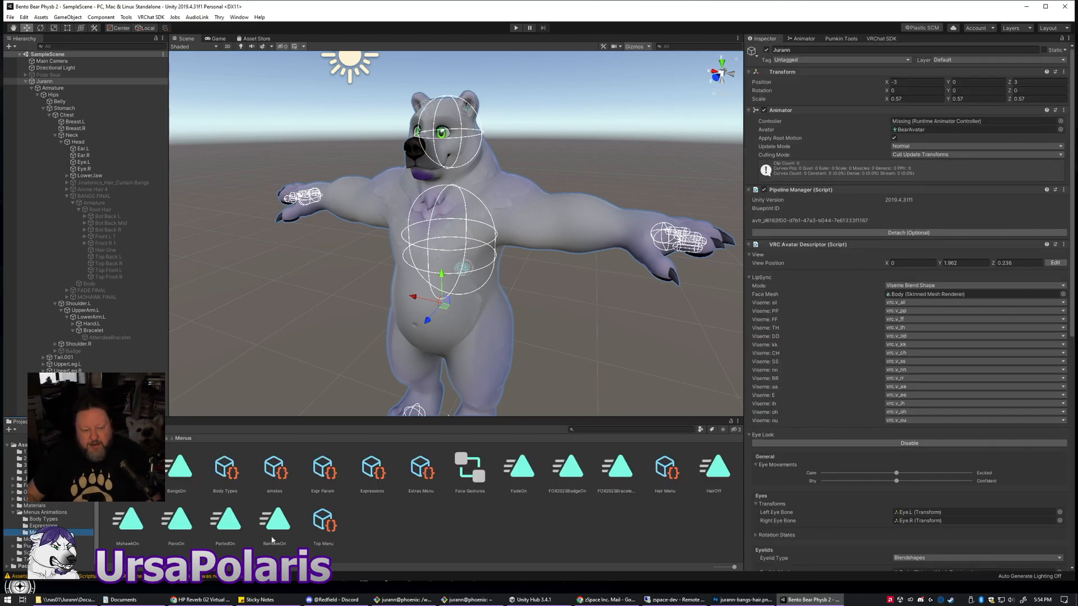
left_click(477, 521)
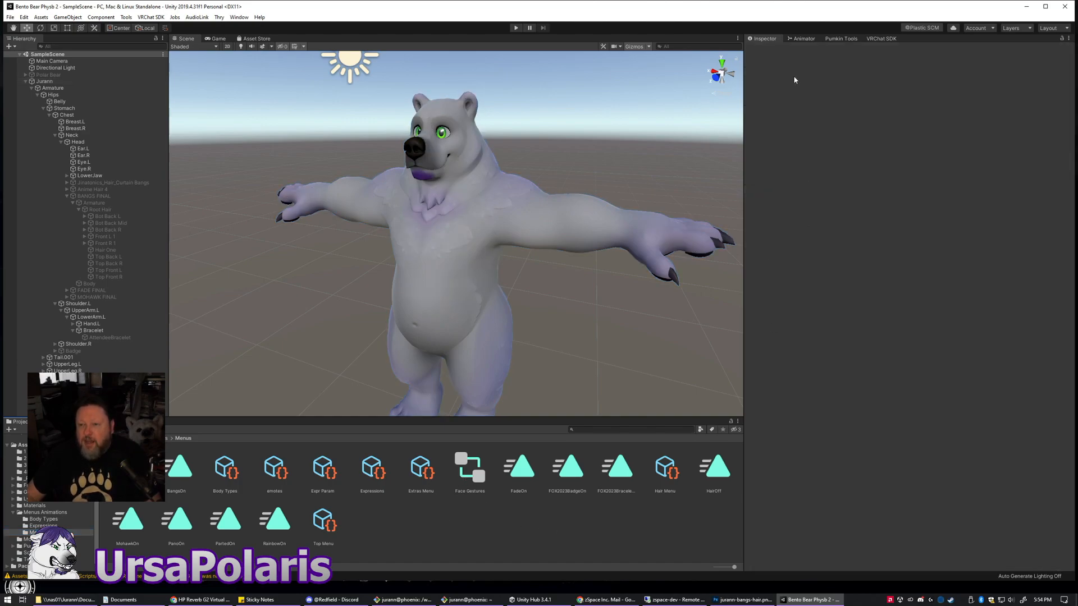
left_click(470, 469)
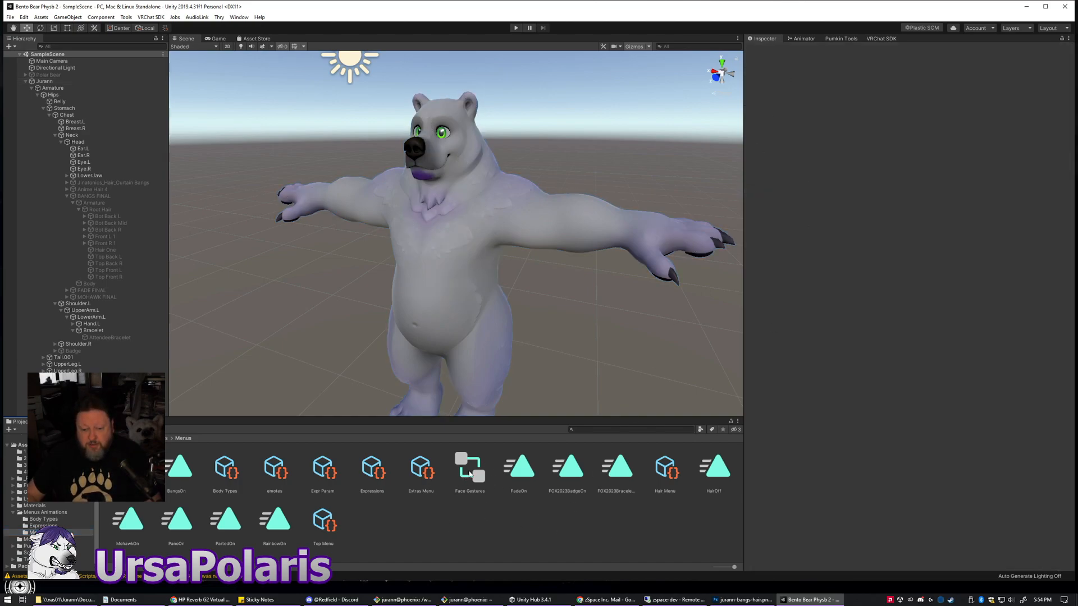
left_click(799, 39)
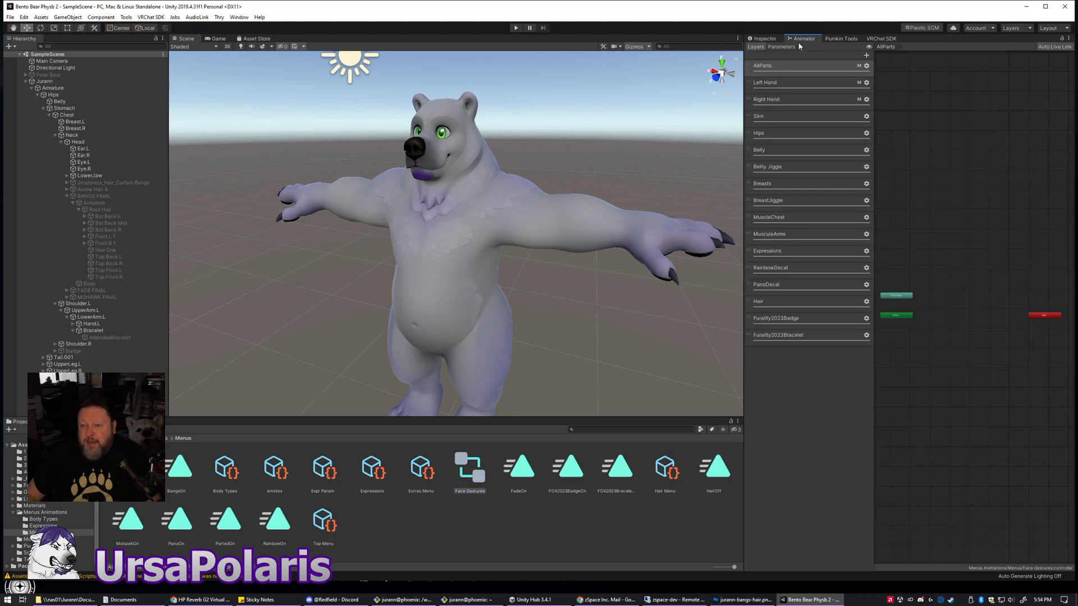
left_click(795, 303)
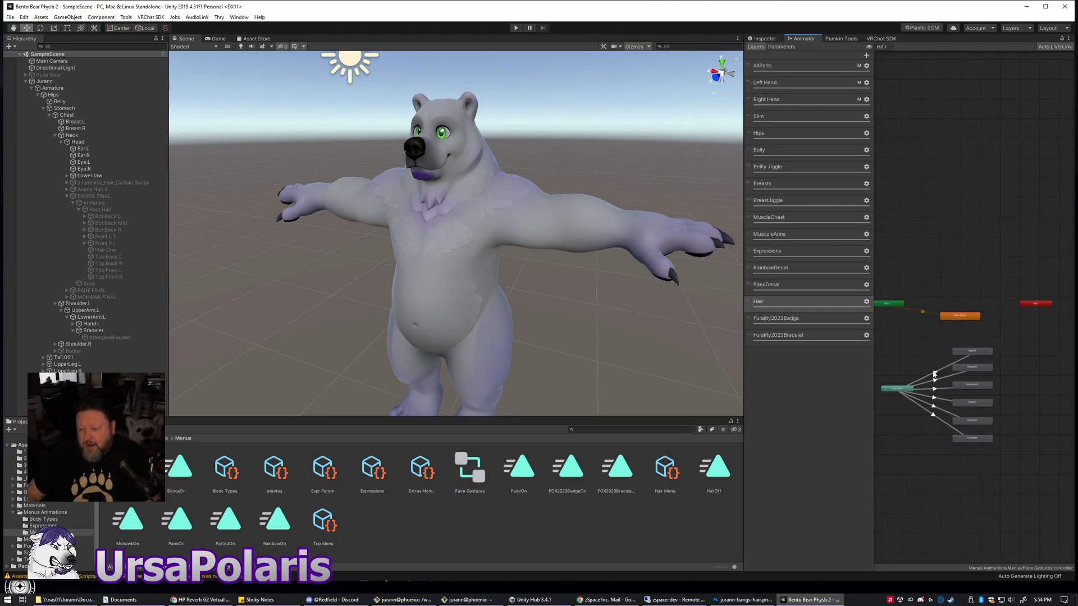
- Set the condition of the Any State to BangsOn transition to Hair Equals 0
left_click(935, 385)
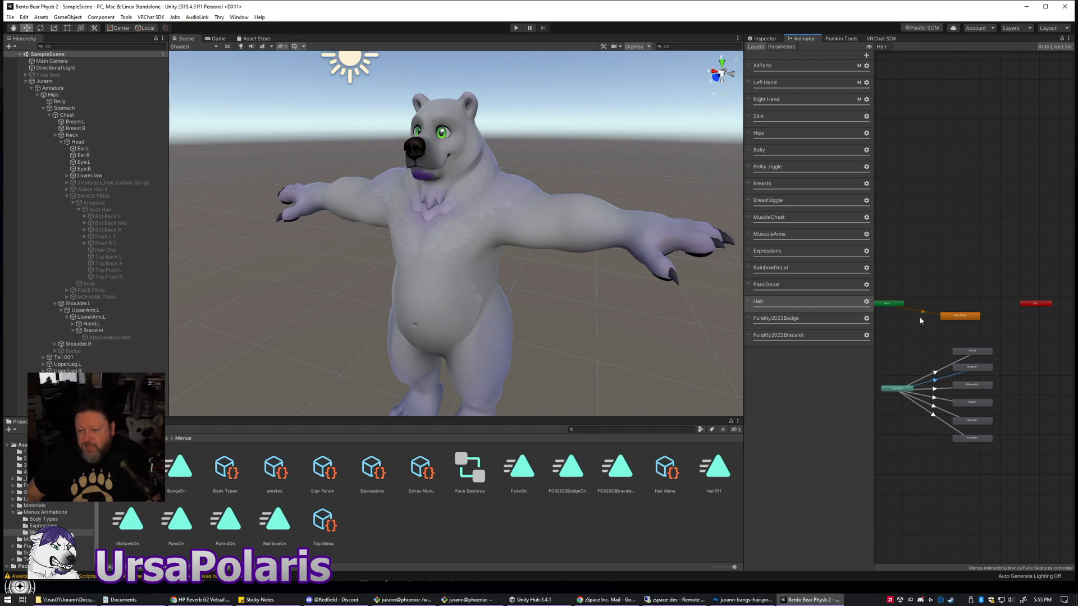
left_click(764, 39)
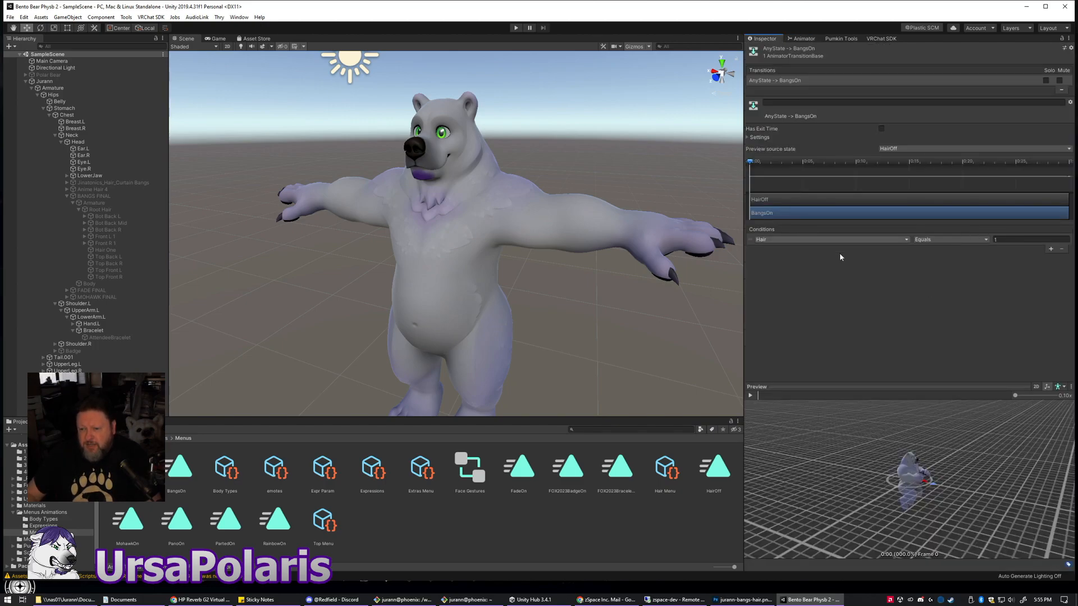
left_click(1010, 239)
type("0")
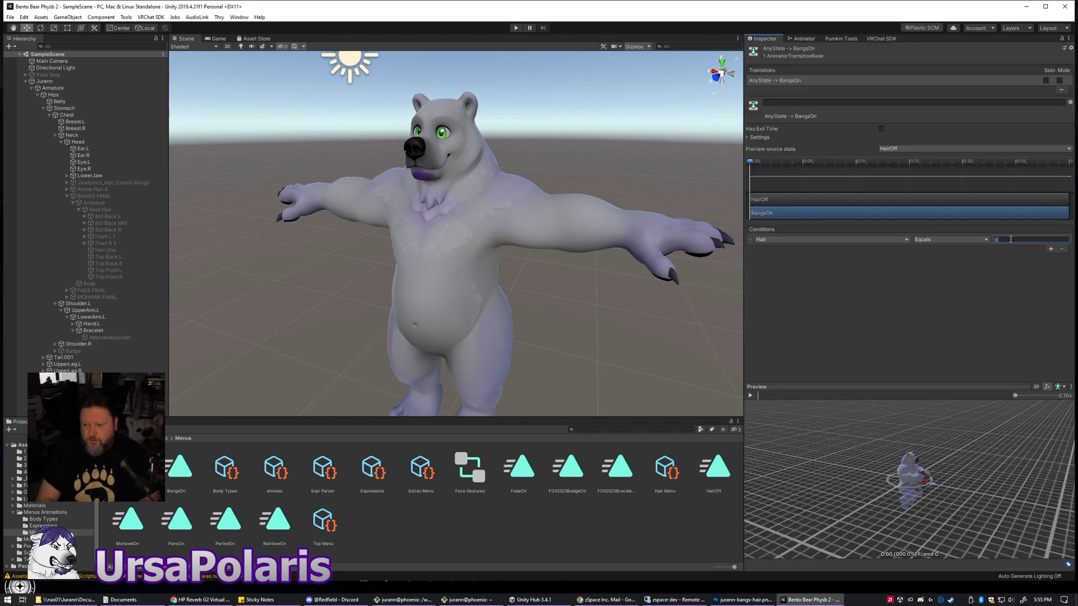
left_click(924, 300)
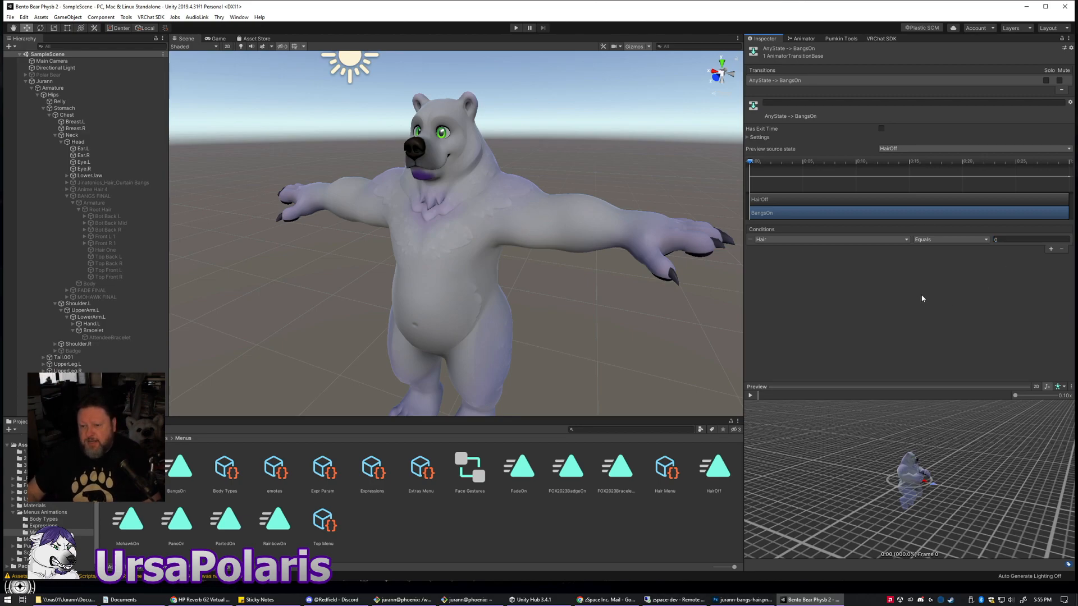
- Set the condition of the Any State to HairOff transition to Hair Equals 1
left_click(802, 38)
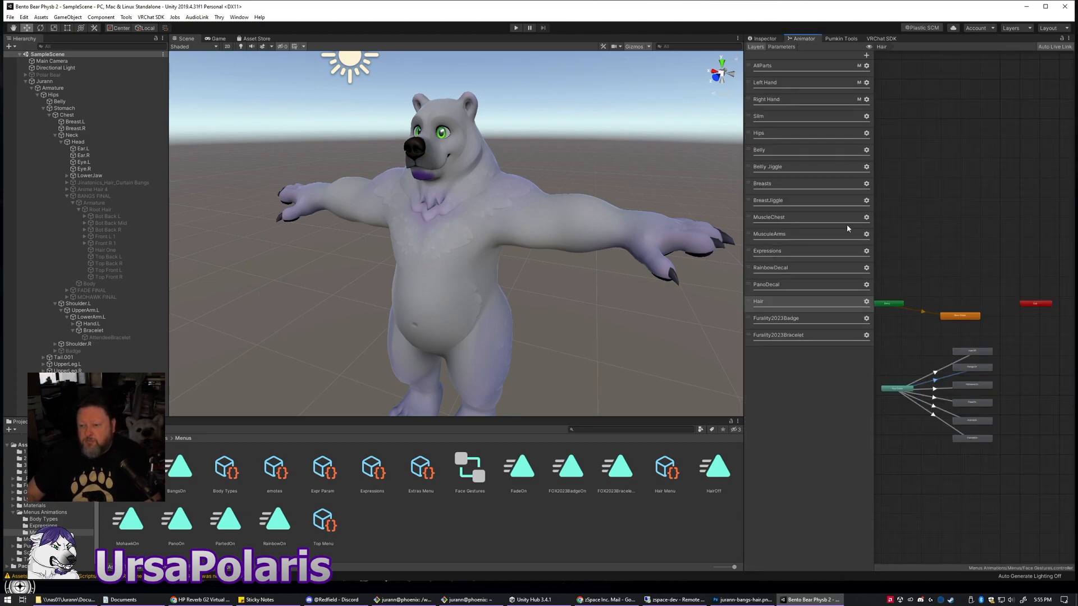
left_click(768, 38)
left_click(1012, 240)
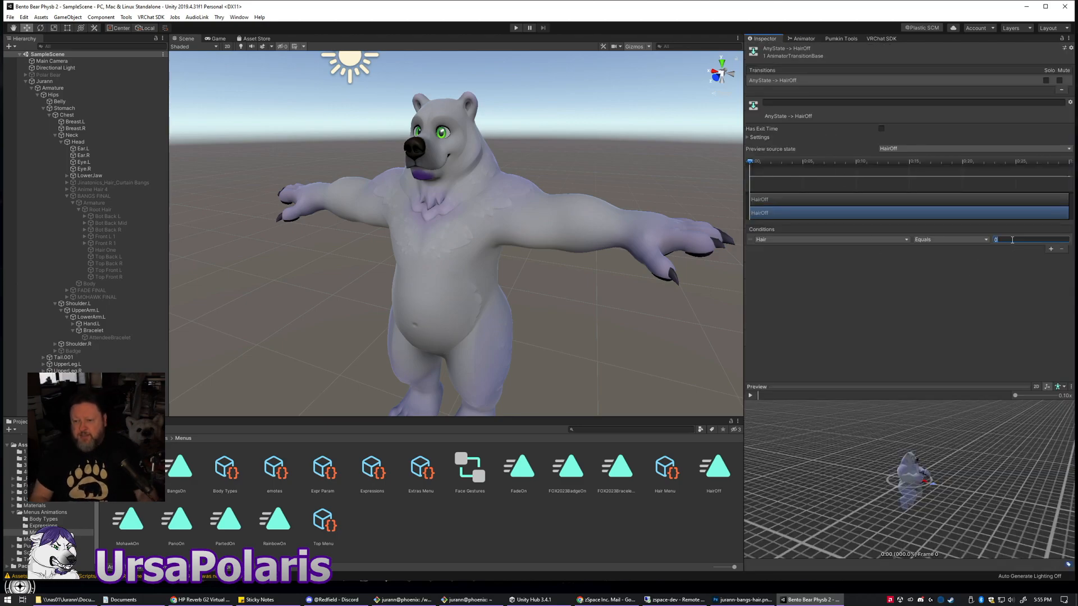
left_click(909, 309)
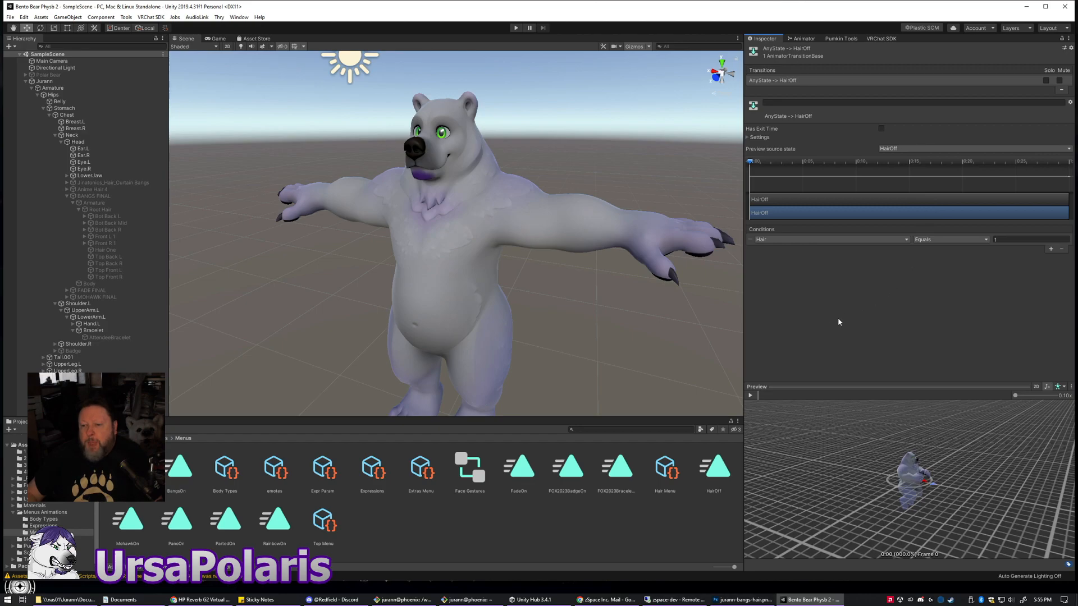
- Set the default value of the Hair parameter in the Expr Param asset to 0
left_click(803, 38)
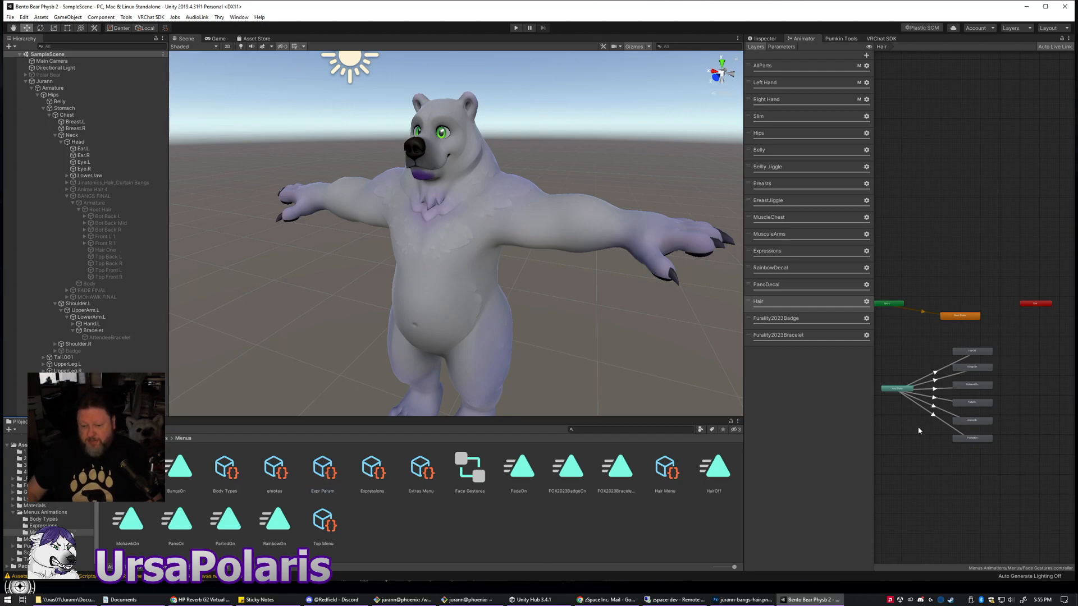
left_click(373, 469)
left_click(324, 470)
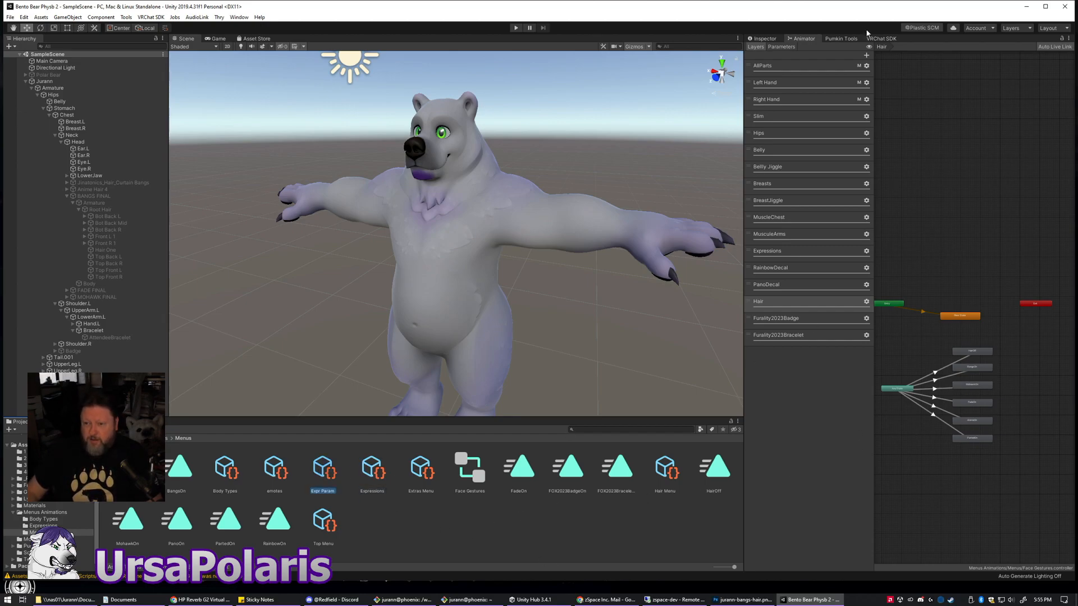
left_click(759, 39)
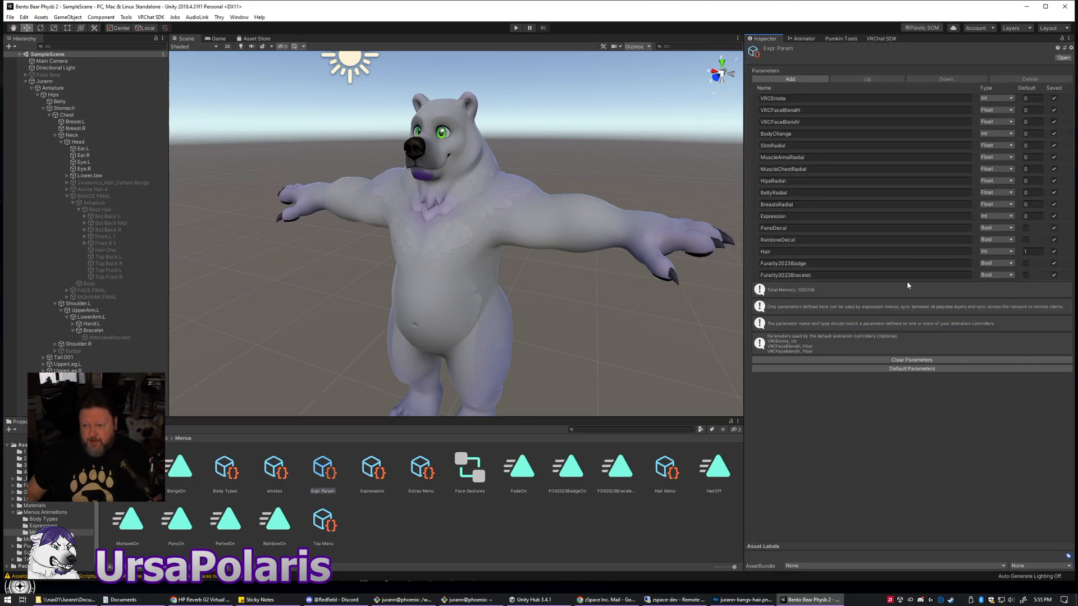
left_click(1029, 252)
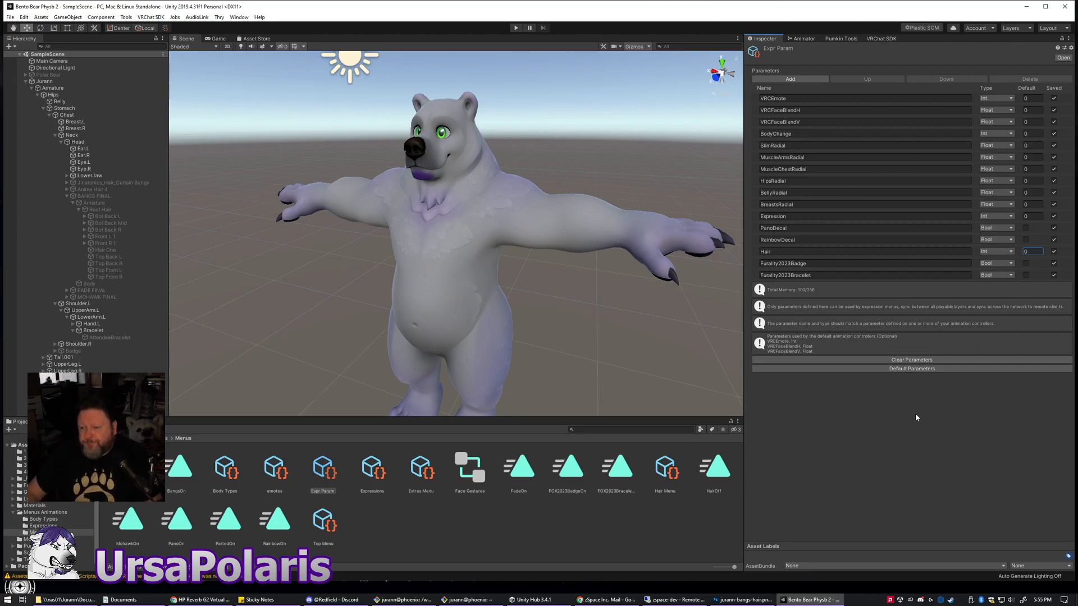
left_click(899, 404)
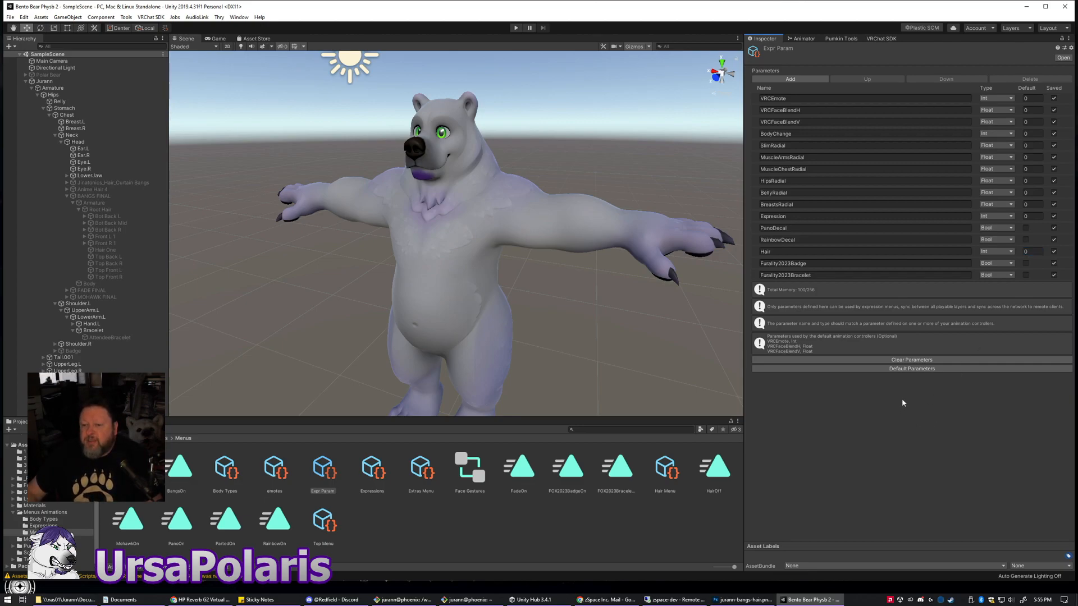
- Check the default value of the Hair parameter in the Face Gestures controller, then clear the selection
left_click(472, 477)
left_click(812, 39)
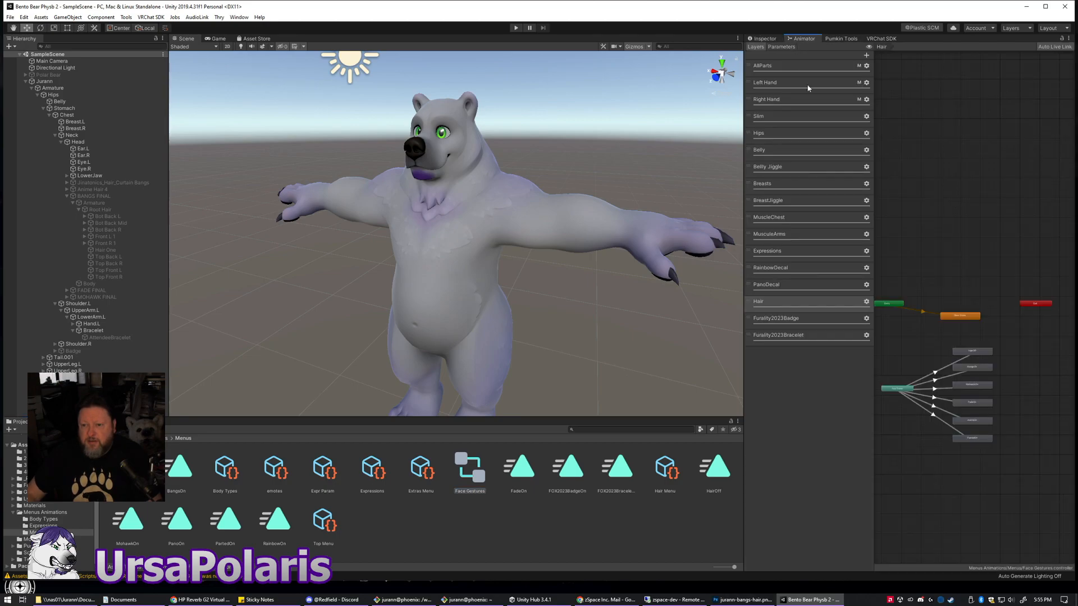
left_click(783, 47)
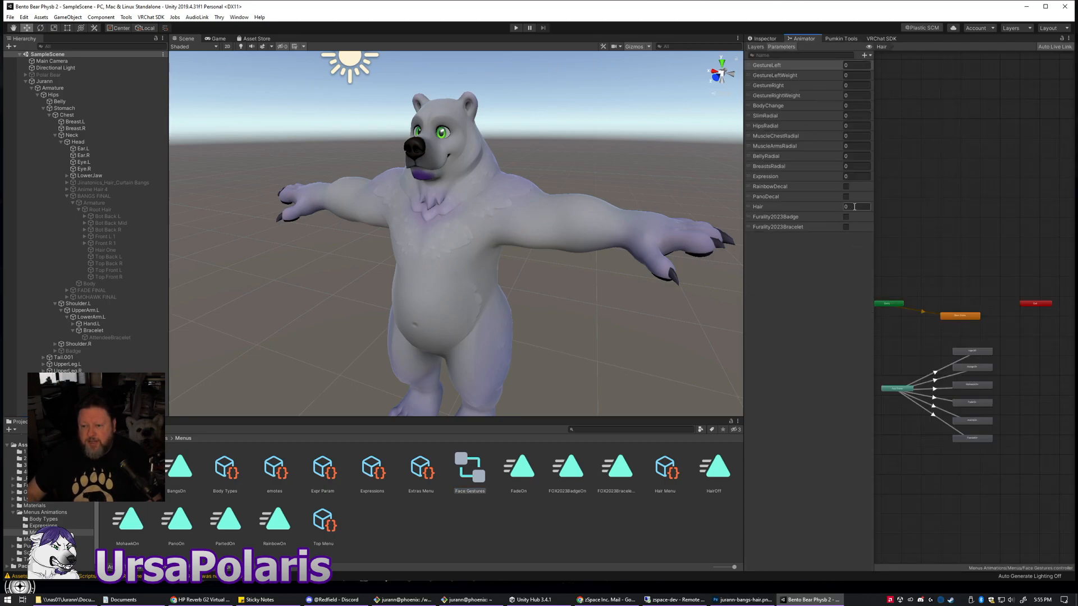
left_click(777, 417)
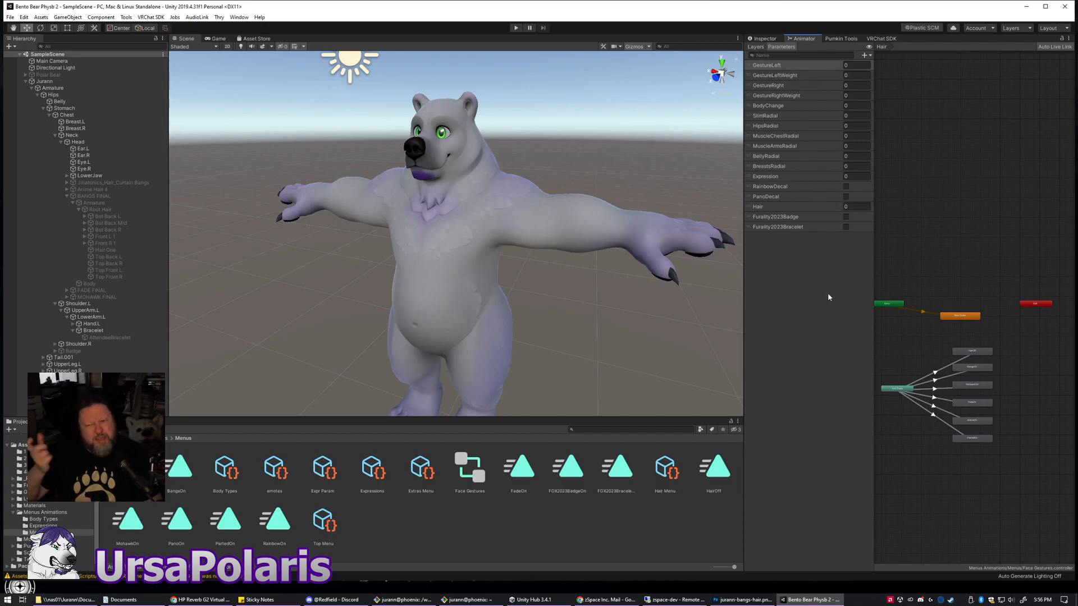
left_click(765, 39)
left_click(804, 39)
left_click(764, 38)
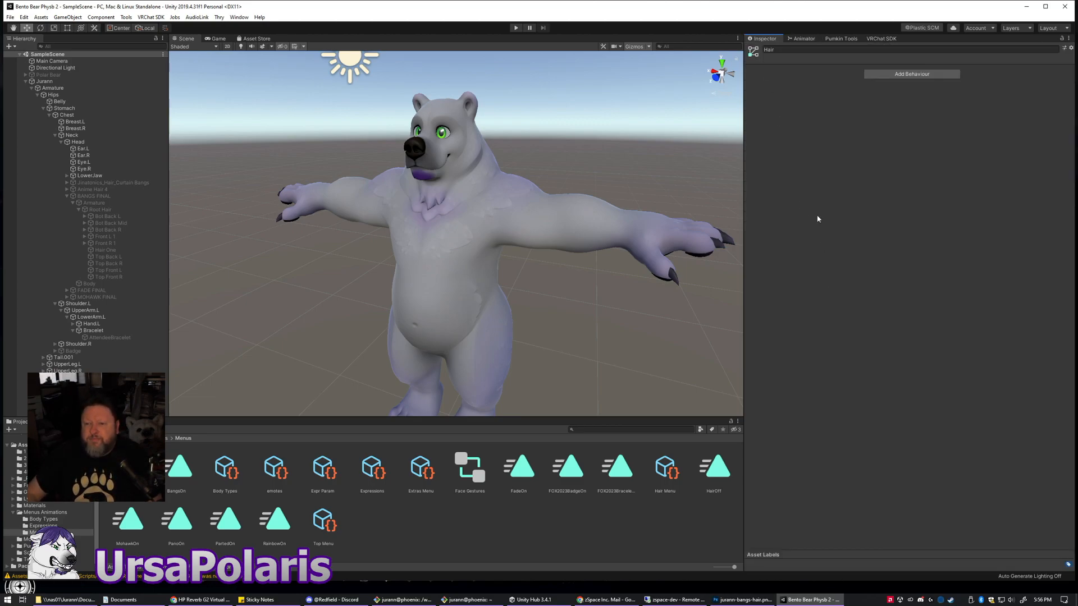
left_click(635, 555)
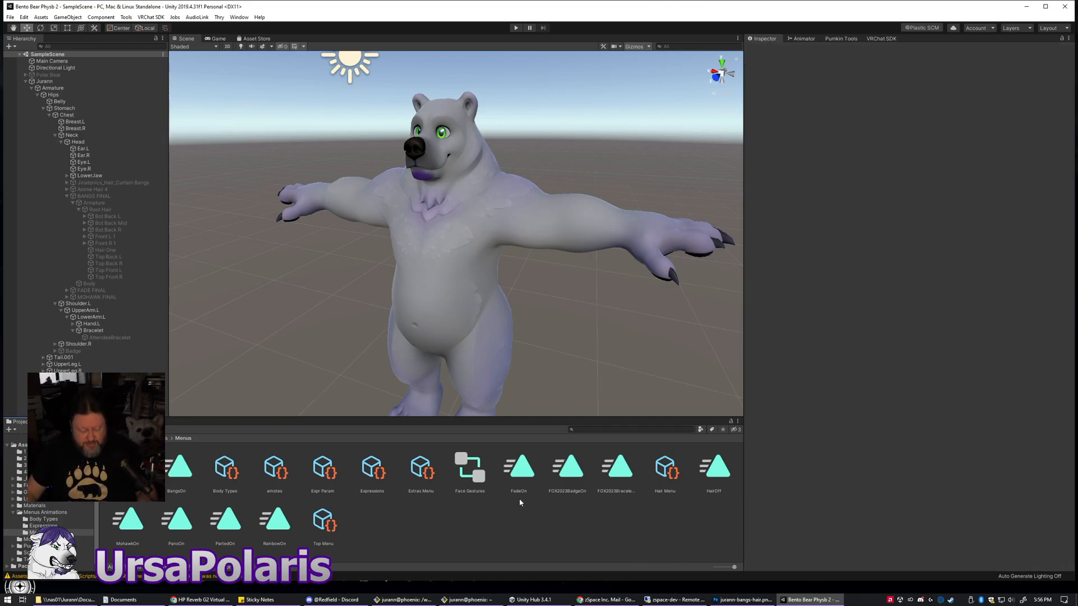
- Enter play mode and open the Hair submenu in the bear avatar's Gesture Manager menu
left_click(513, 28)
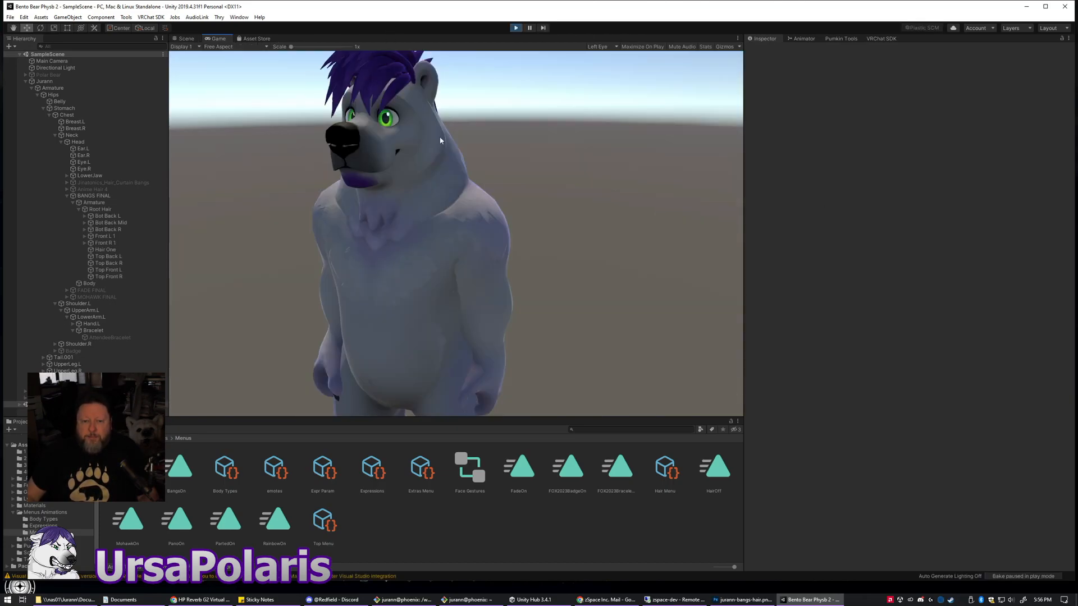
left_click(49, 81)
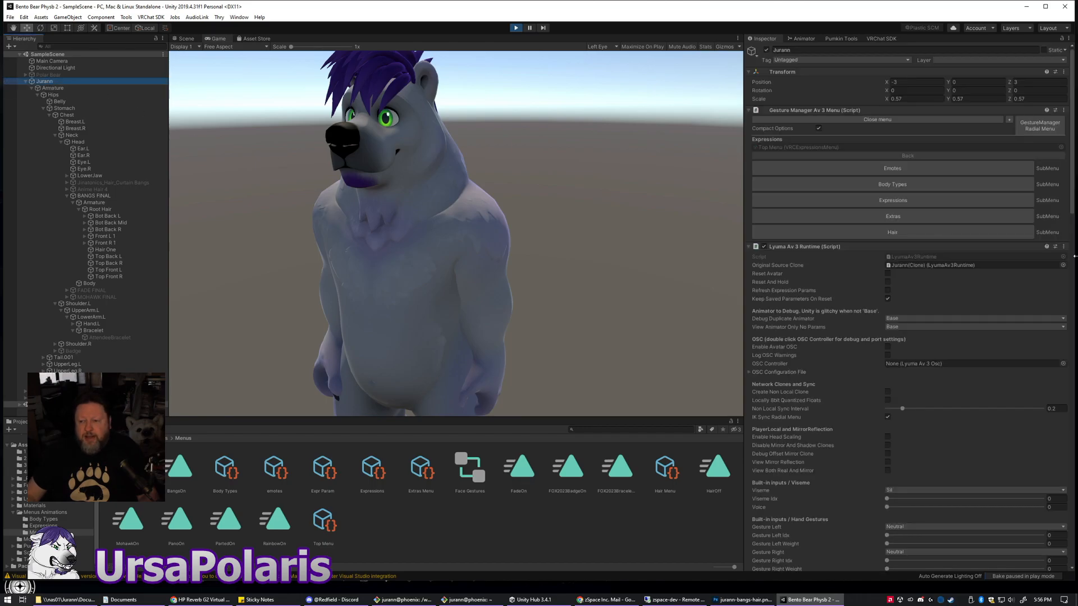
left_click(887, 232)
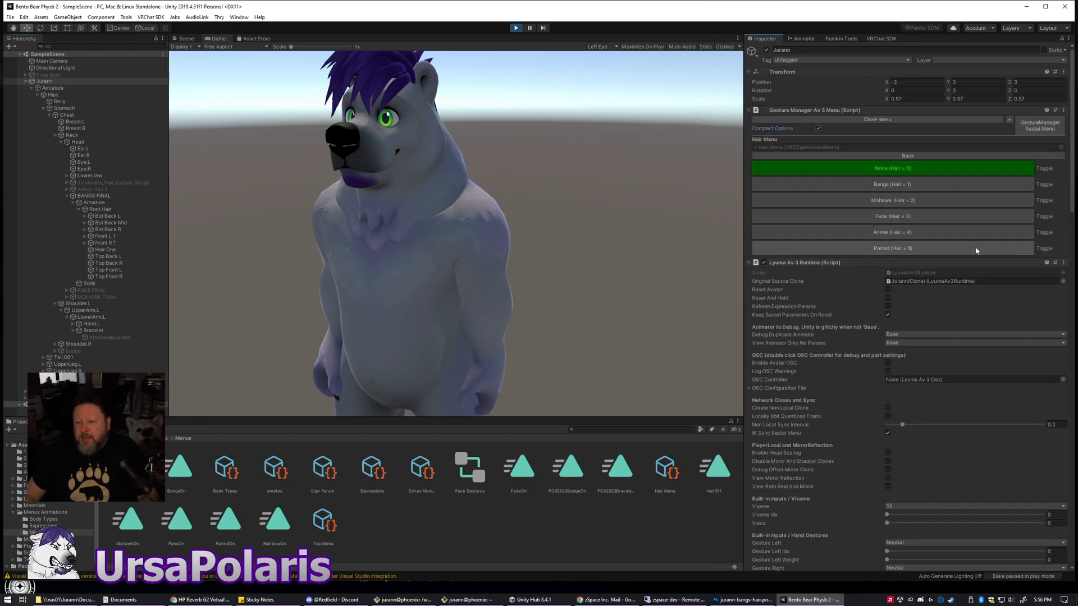
- Test the hair by switching repeatedly between the None and Bangs toggles, finish on Bangs, and stop play mode
left_click(917, 184)
left_click(916, 170)
left_click(919, 183)
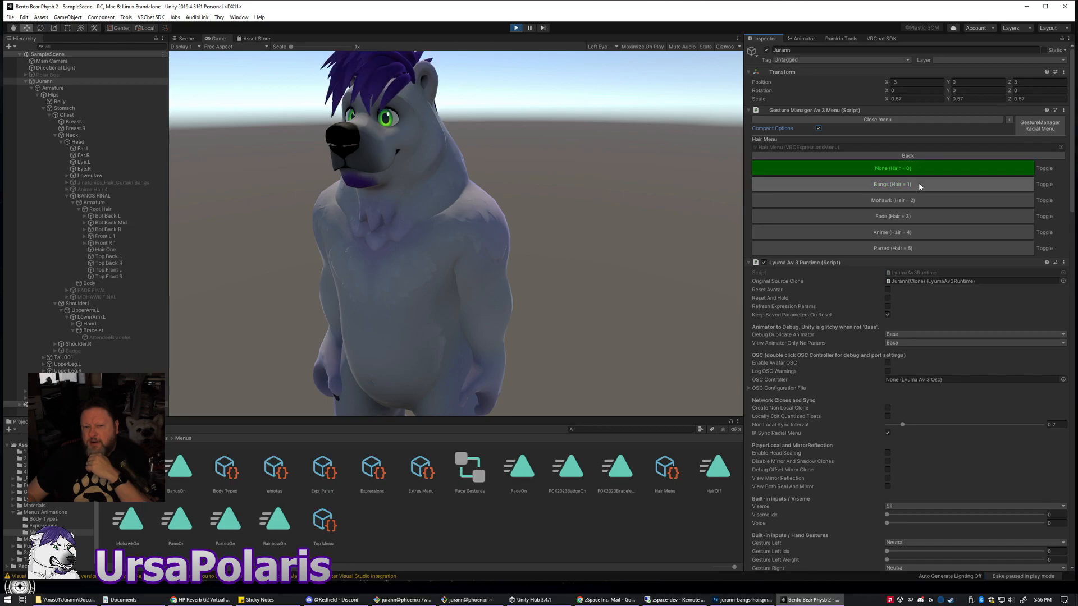
left_click(926, 190)
left_click(919, 167)
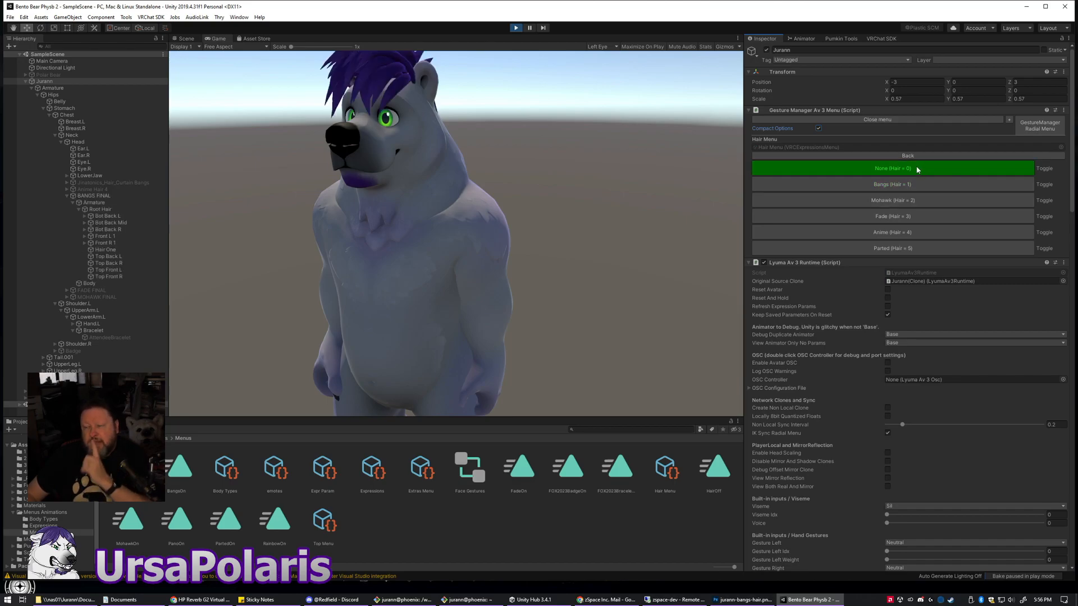
left_click(867, 184)
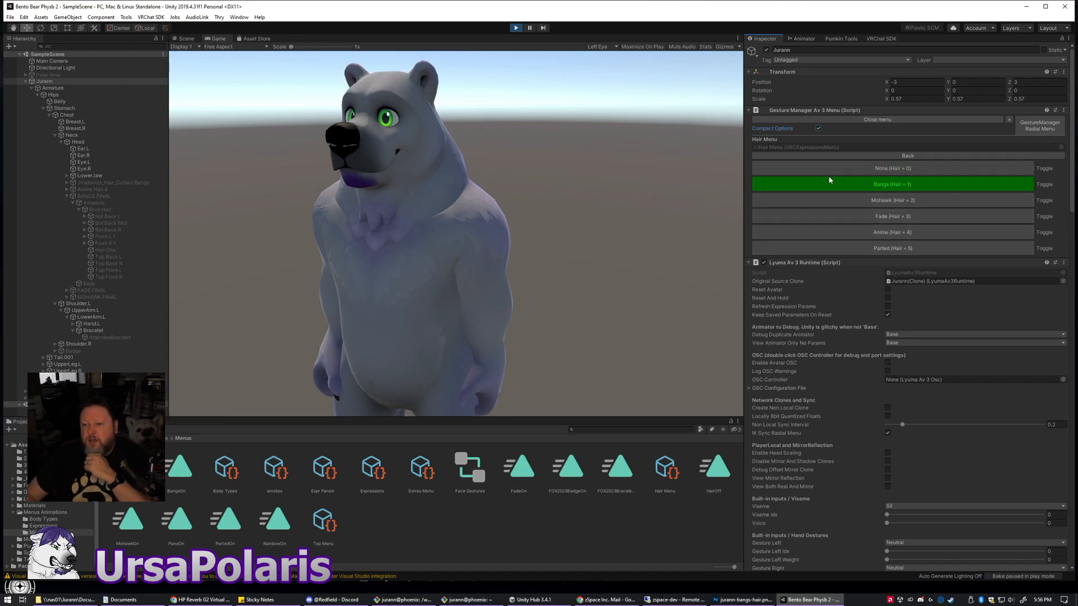
left_click(515, 28)
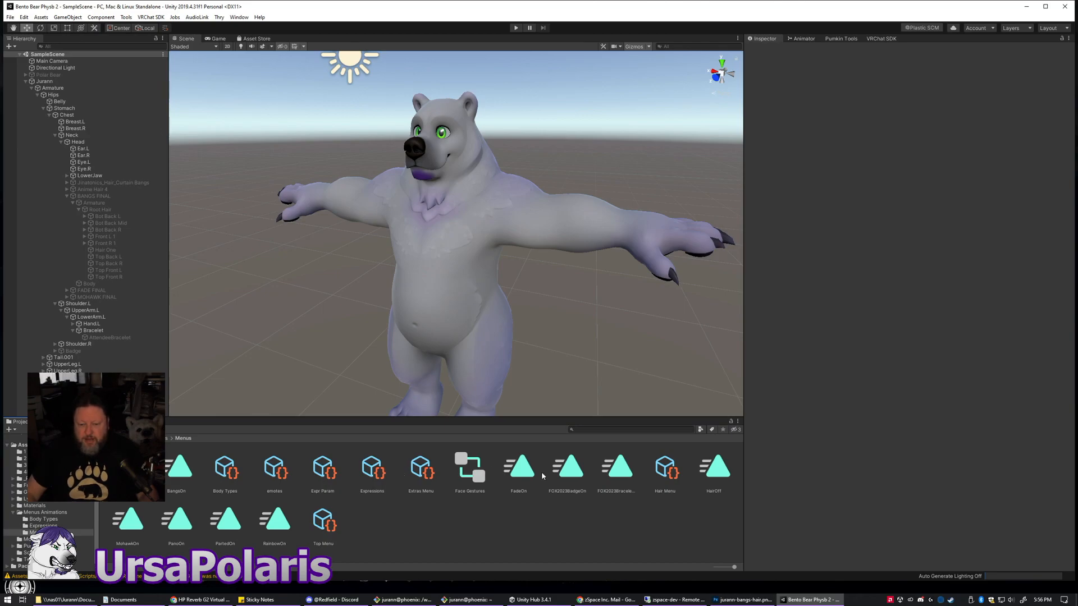
- In the Hair Menu asset, set the None toggle's value to 1 and the Bangs toggle's value to 0
left_click(665, 468)
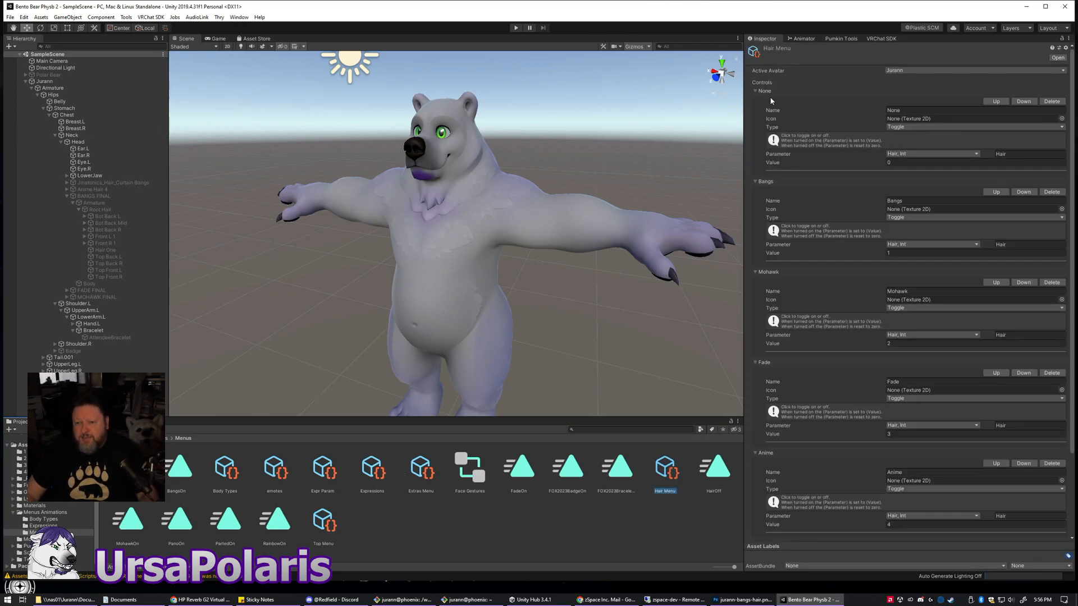
left_click(903, 163)
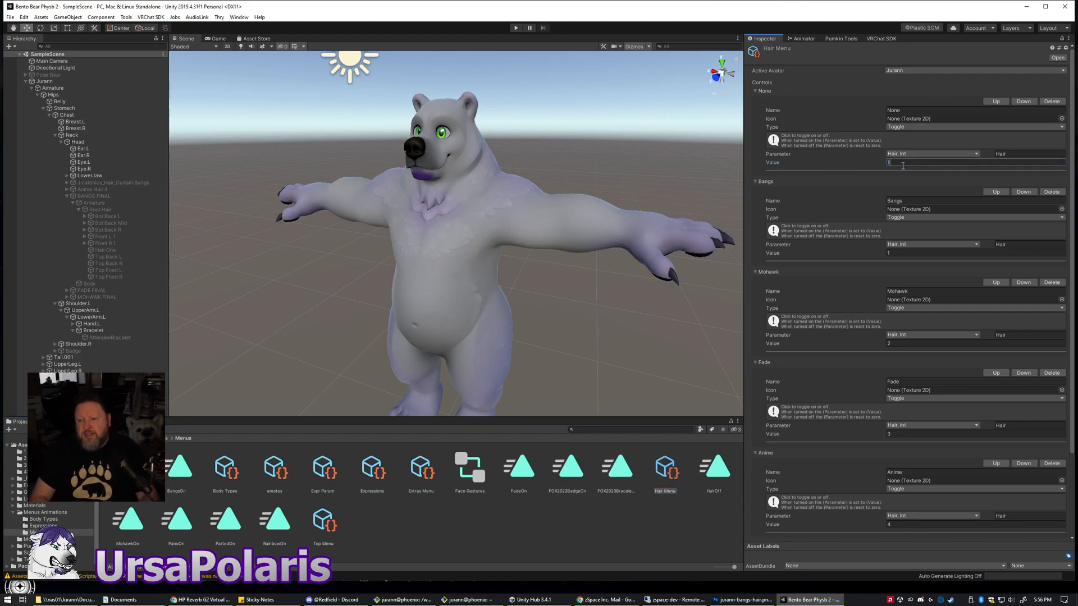
left_click(901, 253)
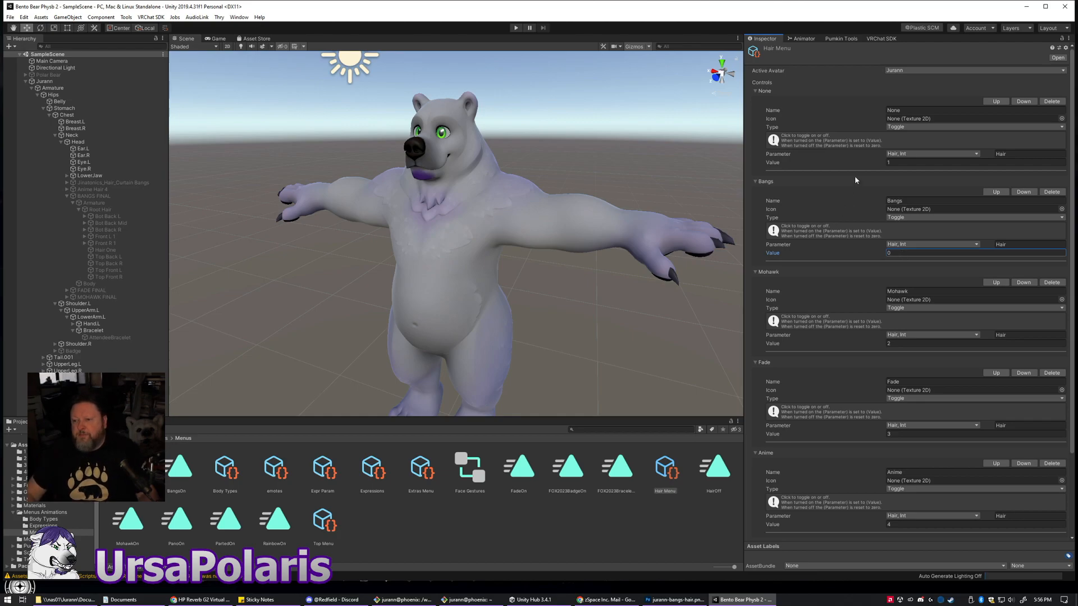
scroll(818, 182, "down", 5)
scroll(833, 218, "up", 5)
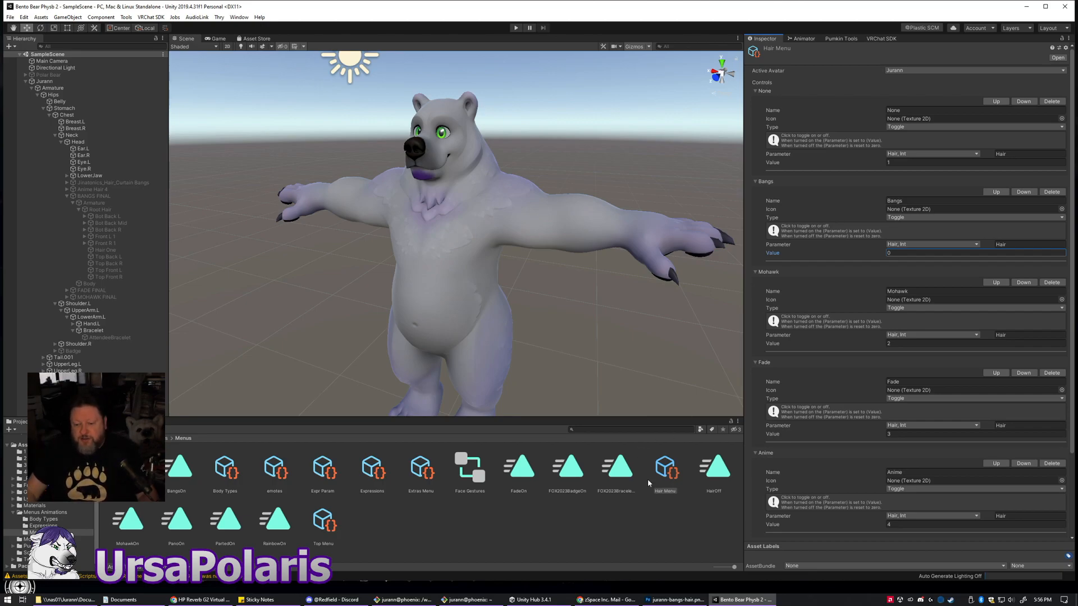
left_click(658, 522)
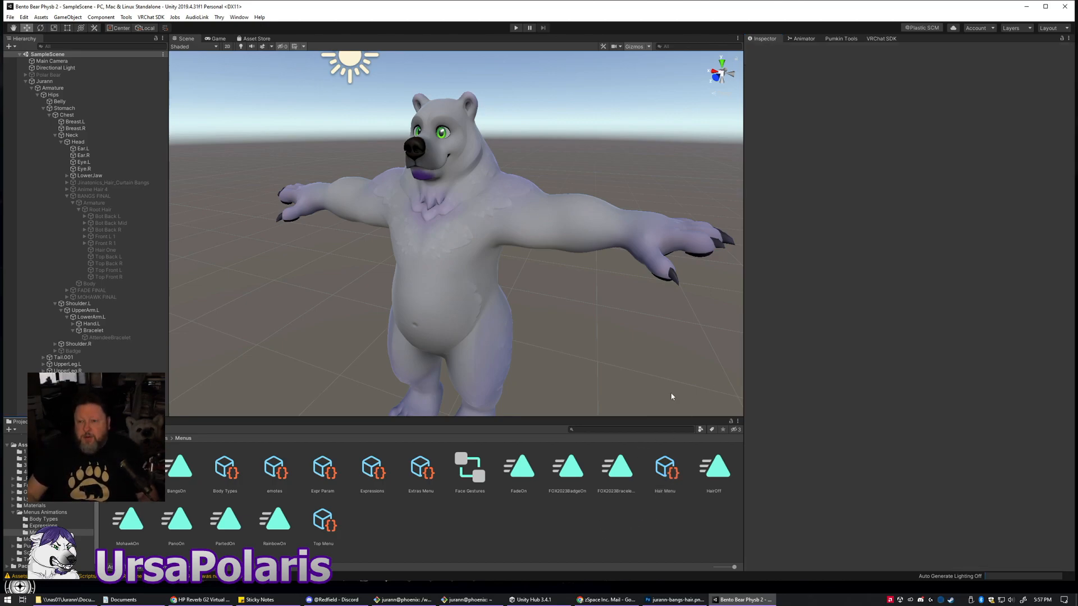
- Restart play mode and open the bear avatar's Hair submenu to check the revised toggle values
left_click(515, 28)
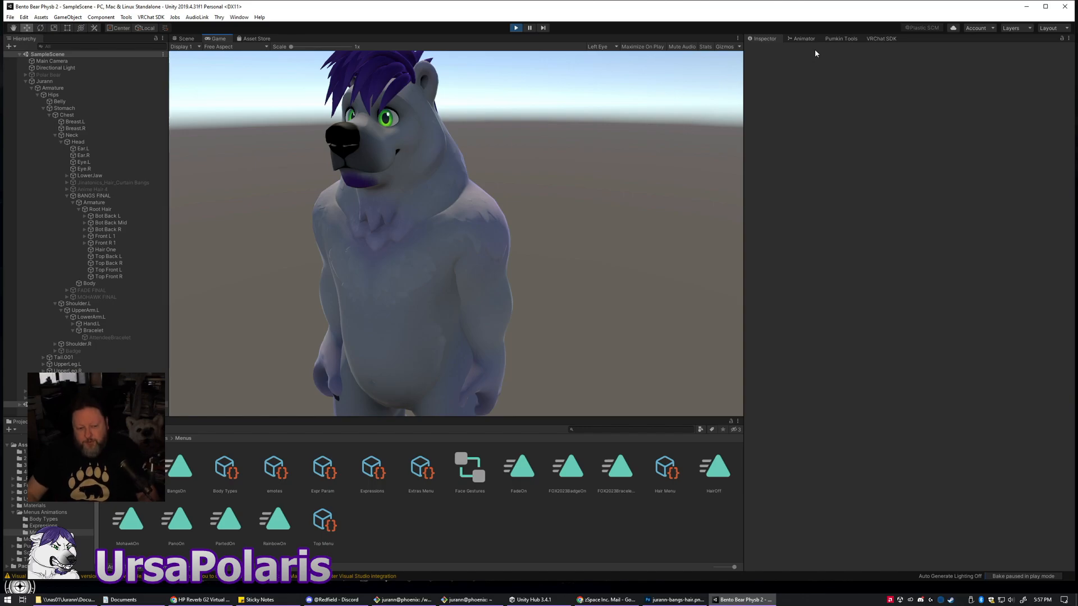
left_click(804, 39)
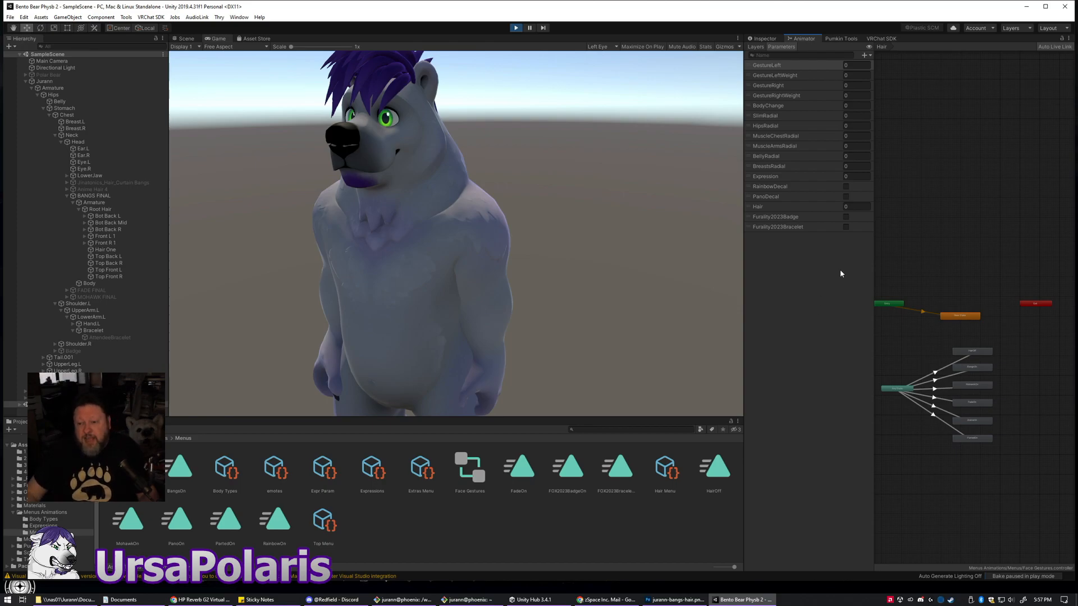
left_click(765, 41)
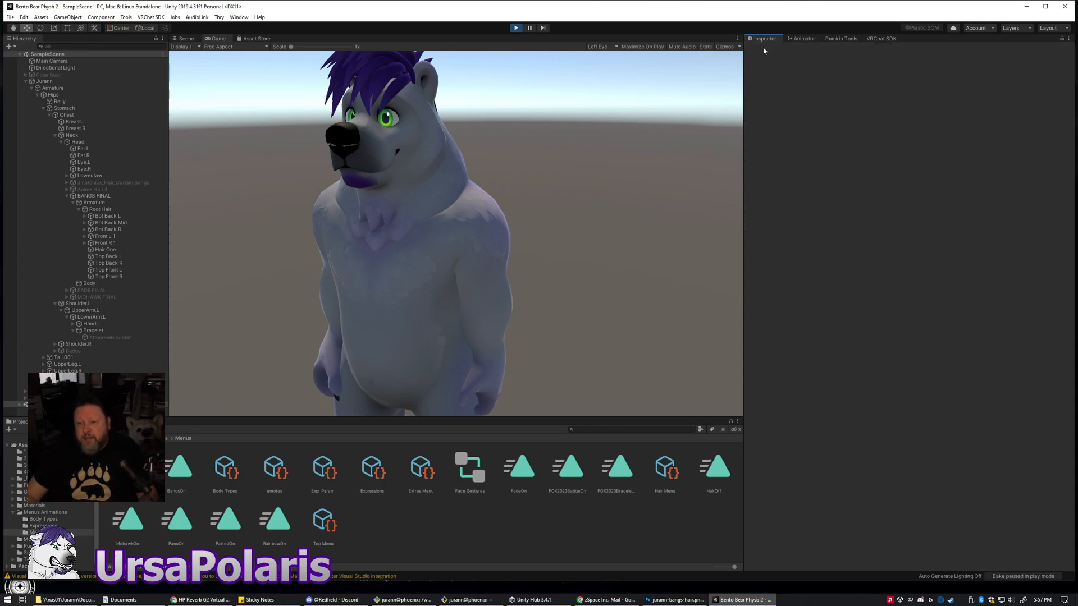
left_click(44, 81)
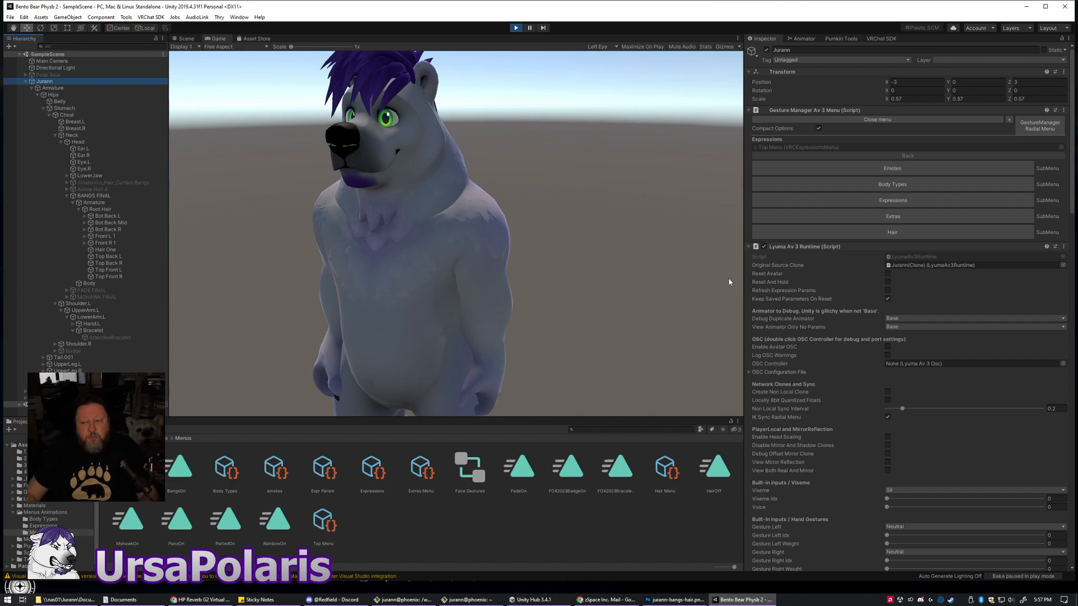
left_click(867, 230)
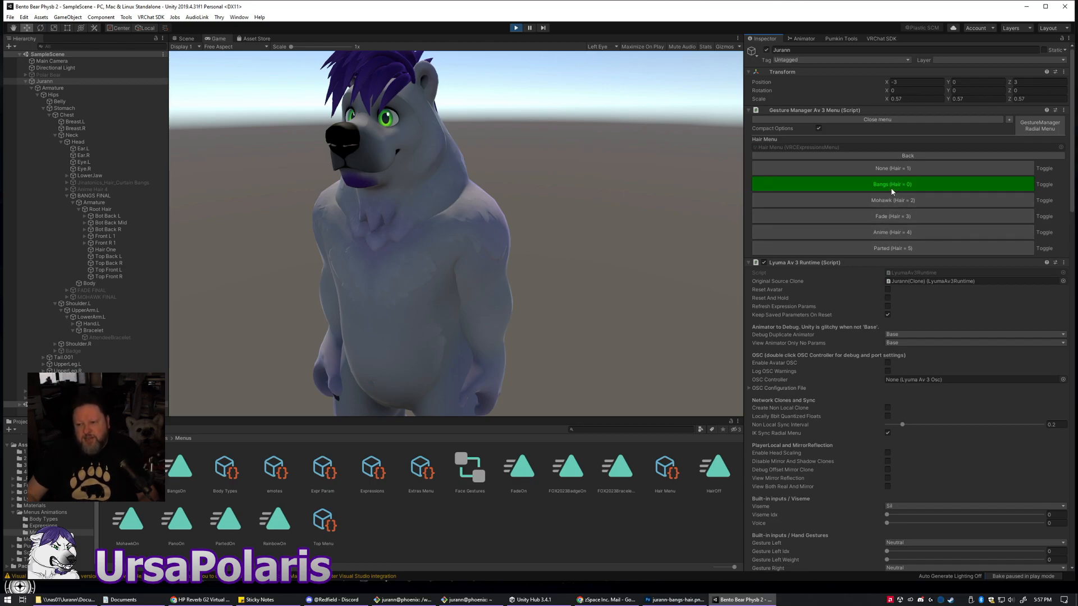
- Test the None, Fade and Parted hair toggles by turning each one on and off again
left_click(848, 168)
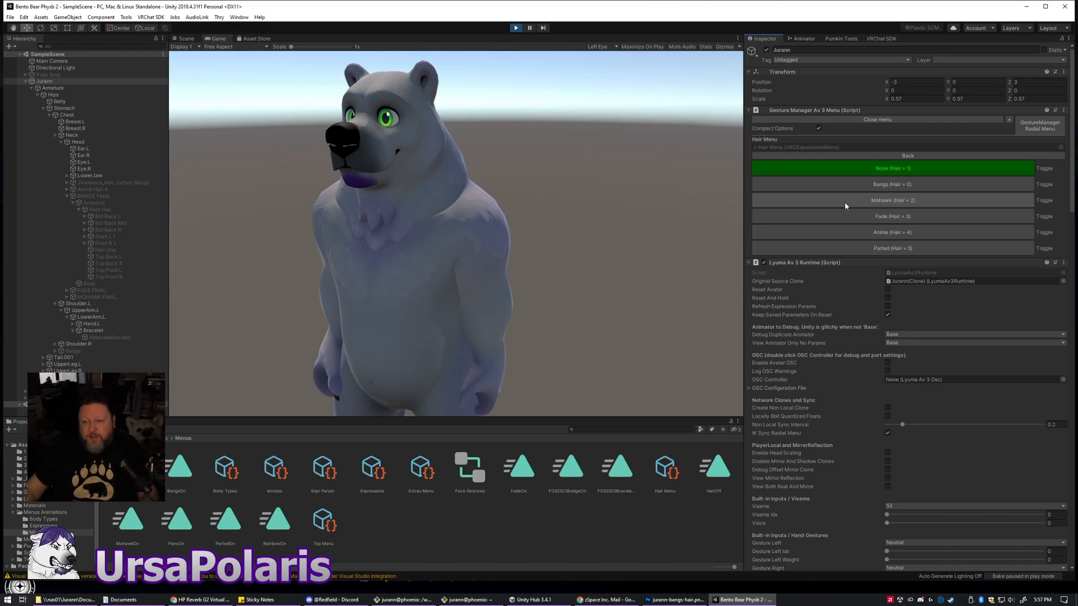
left_click(850, 169)
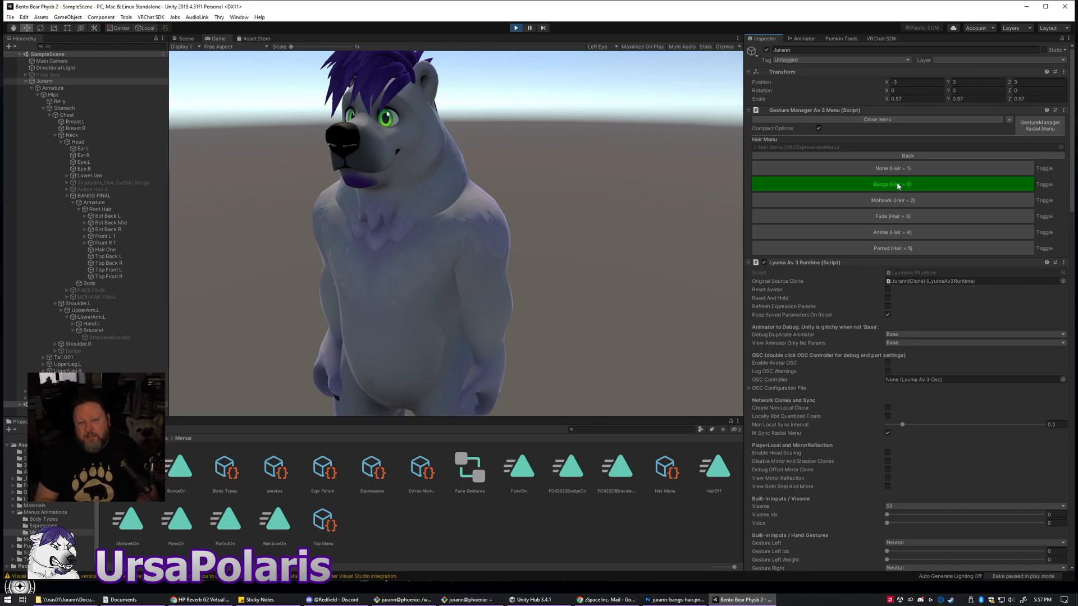
left_click(842, 215)
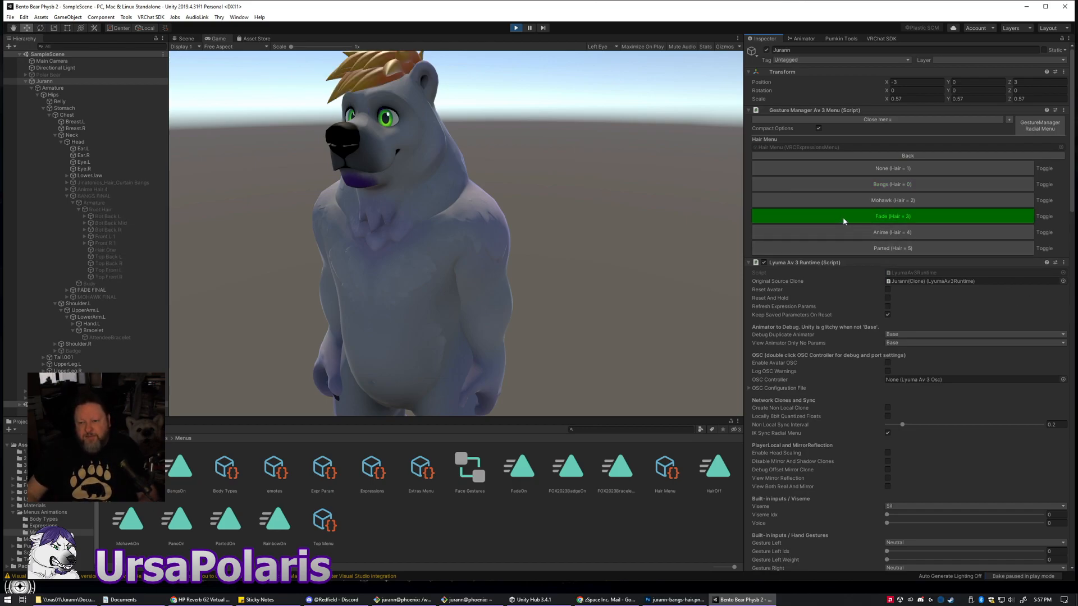
left_click(843, 217)
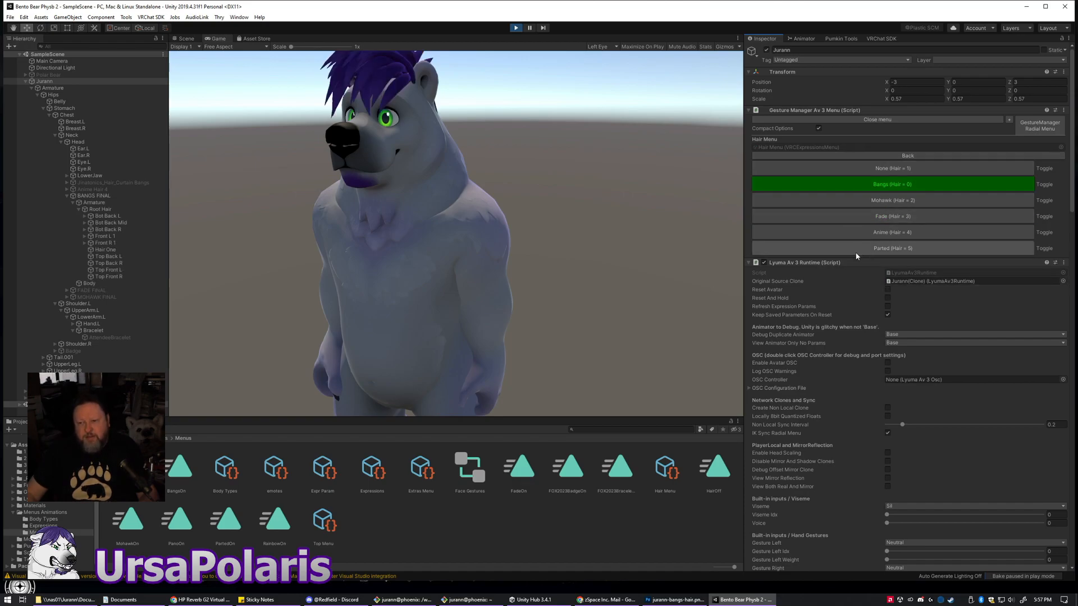
left_click(857, 251)
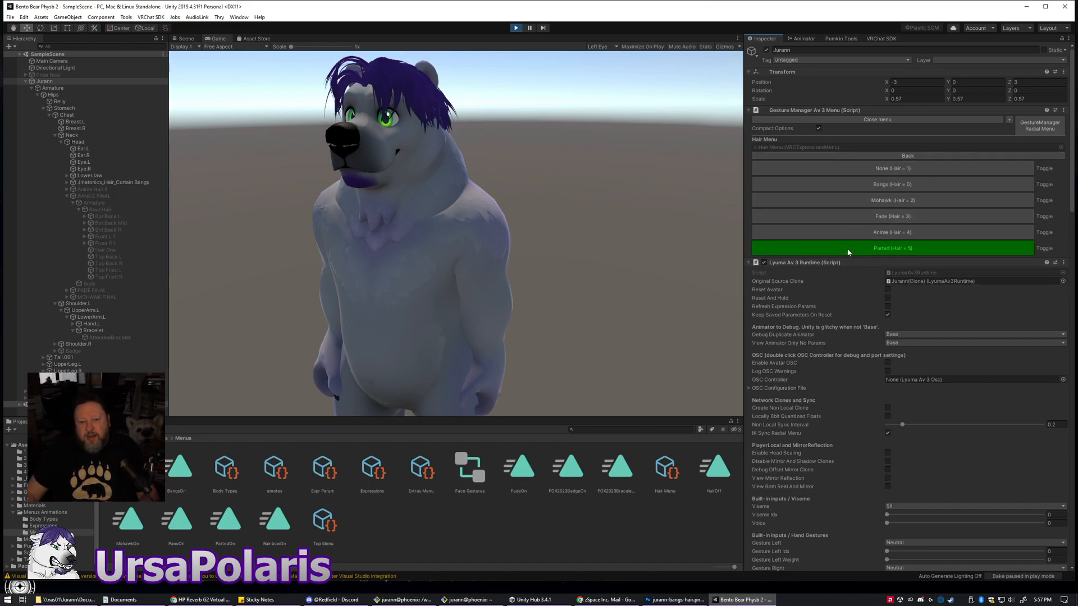
left_click(848, 251)
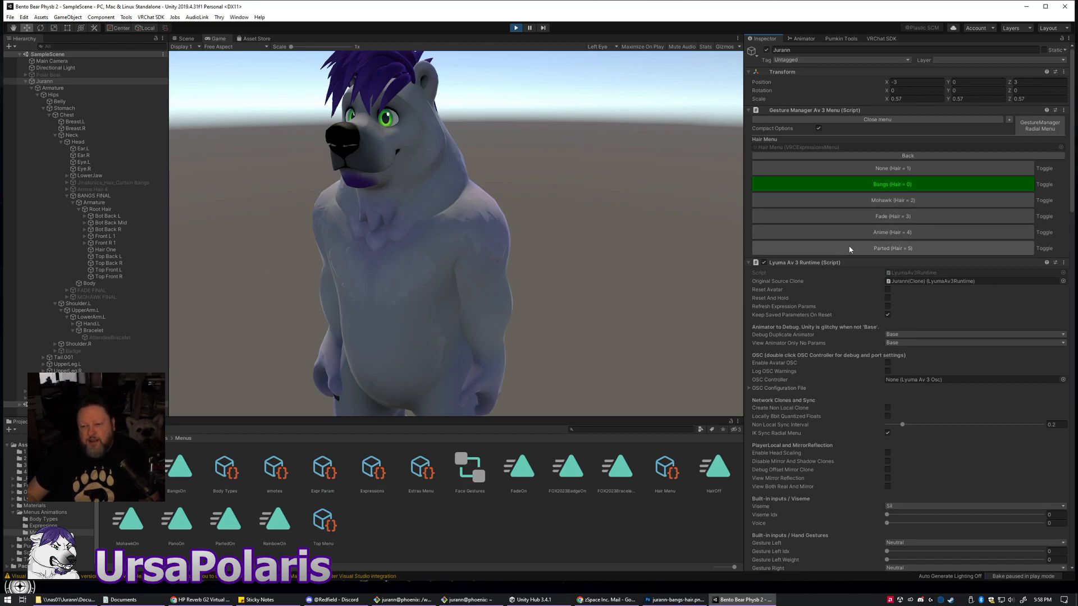
- Turn the Anime hair toggle on and off several times, finishing with it off
left_click(838, 235)
left_click(837, 236)
left_click(837, 235)
left_click(836, 233)
left_click(835, 234)
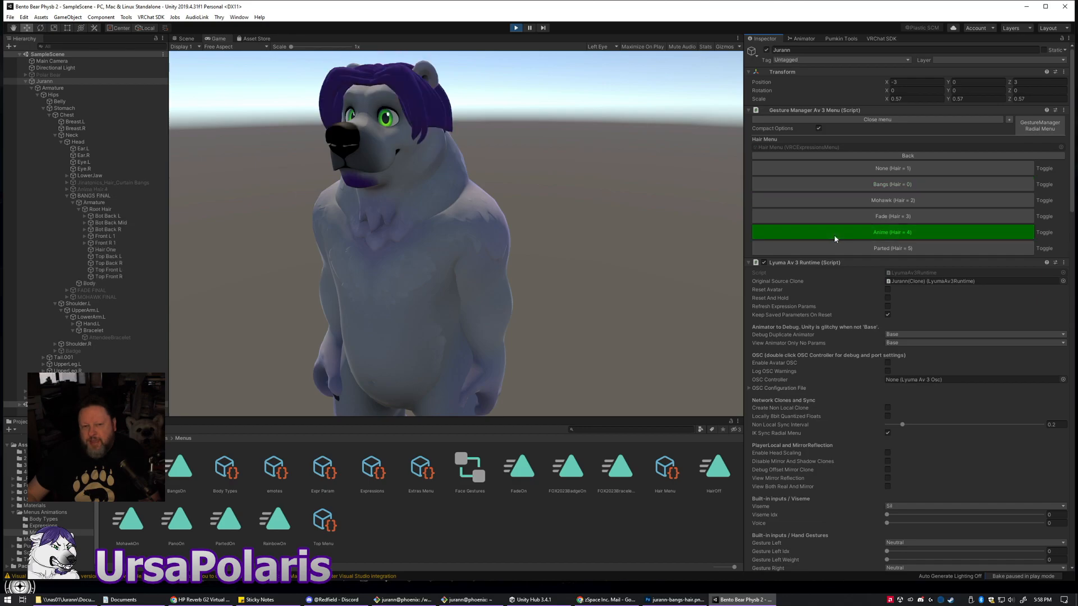
left_click(836, 234)
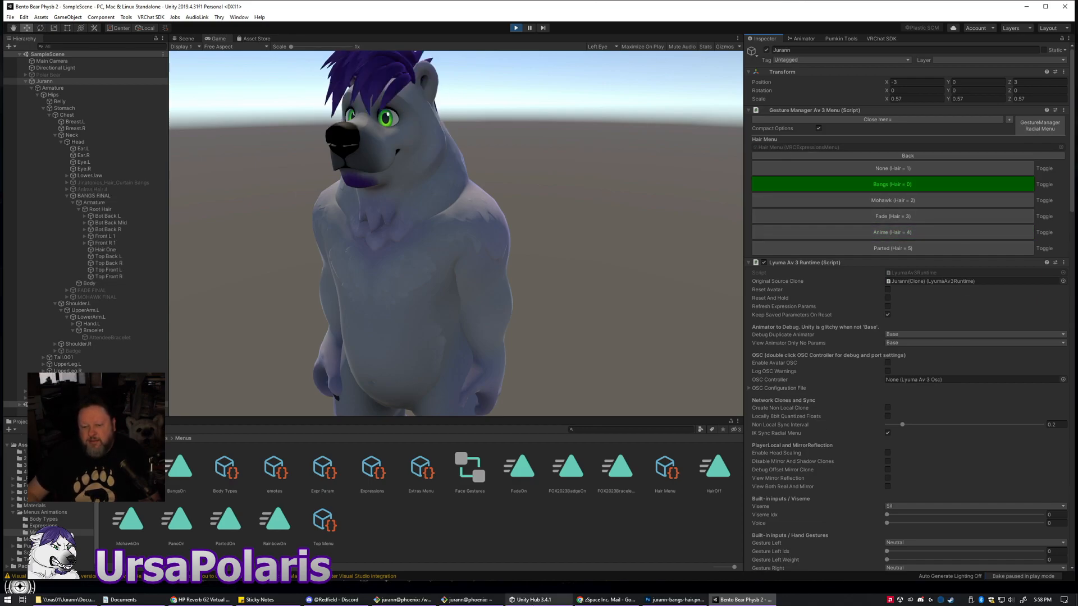
- Inspect the Hair Menu and Face Gestures assets in the Menus folder and clear the selection
left_click(642, 524)
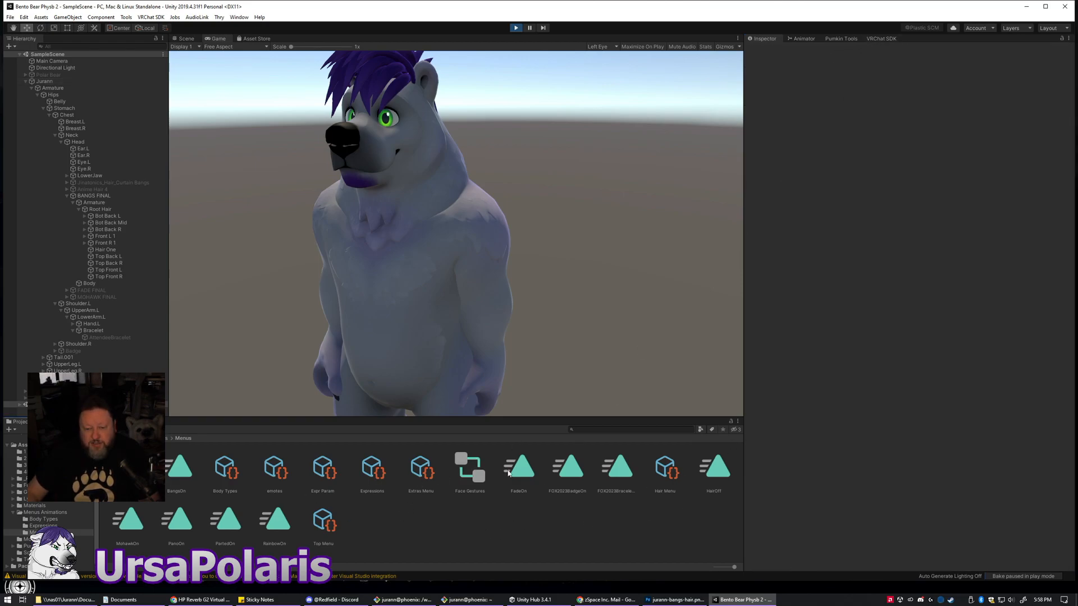
left_click(664, 468)
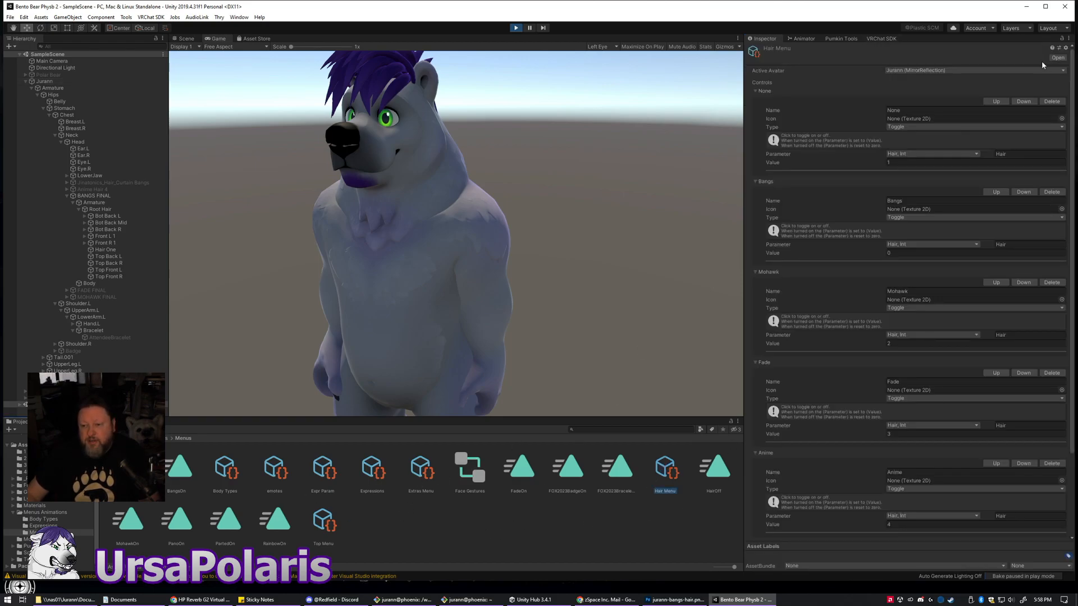
left_click(475, 463)
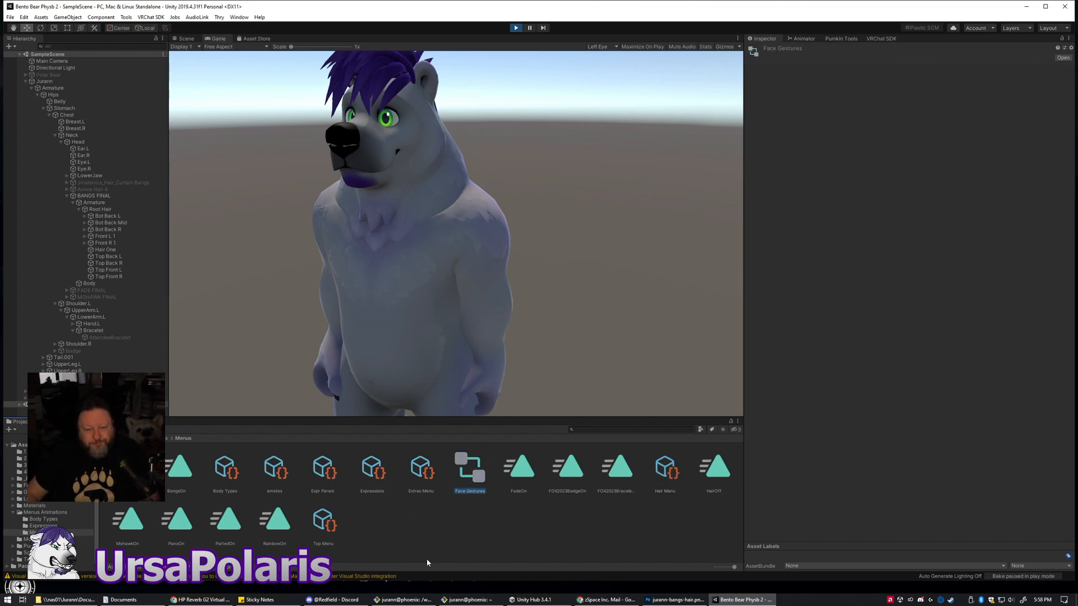
left_click(407, 534)
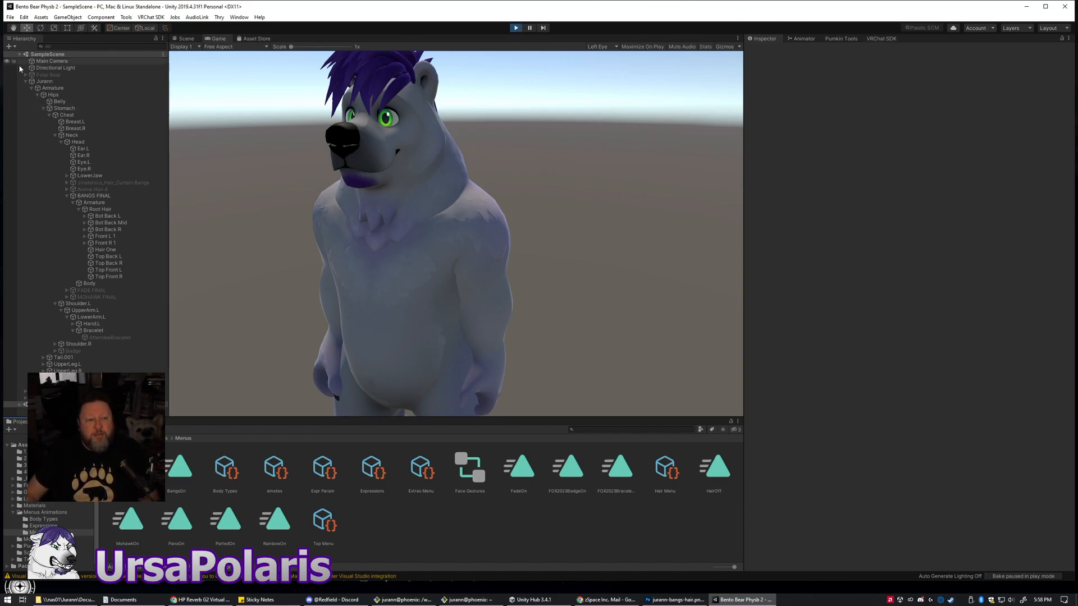
- Open the bear avatar's Extras submenu and turn the FOX2023 Badge toggle on and off several times, finishing with it off
left_click(52, 81)
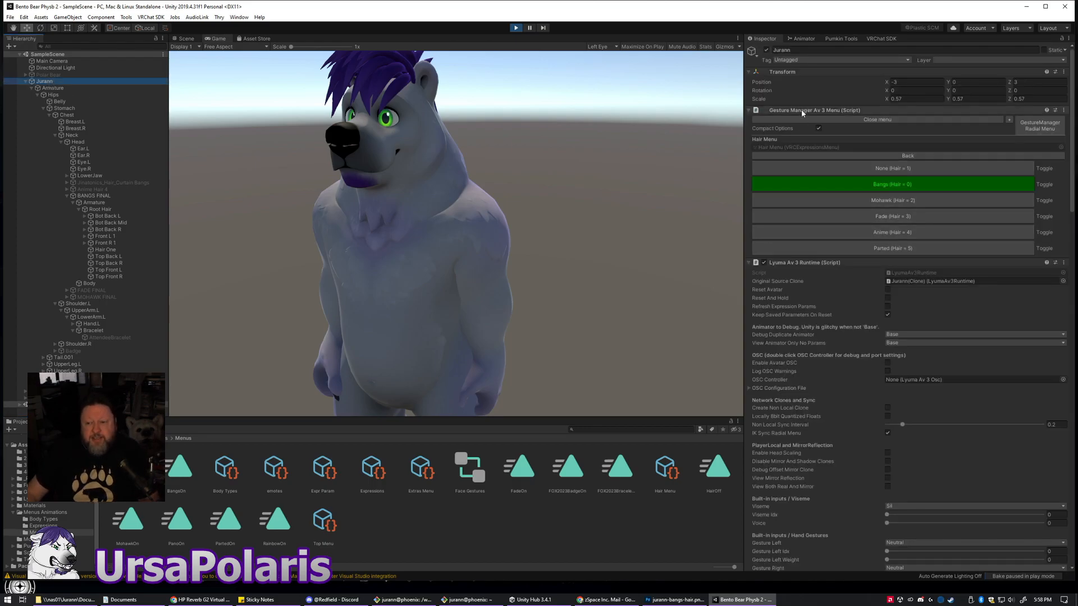
left_click(908, 156)
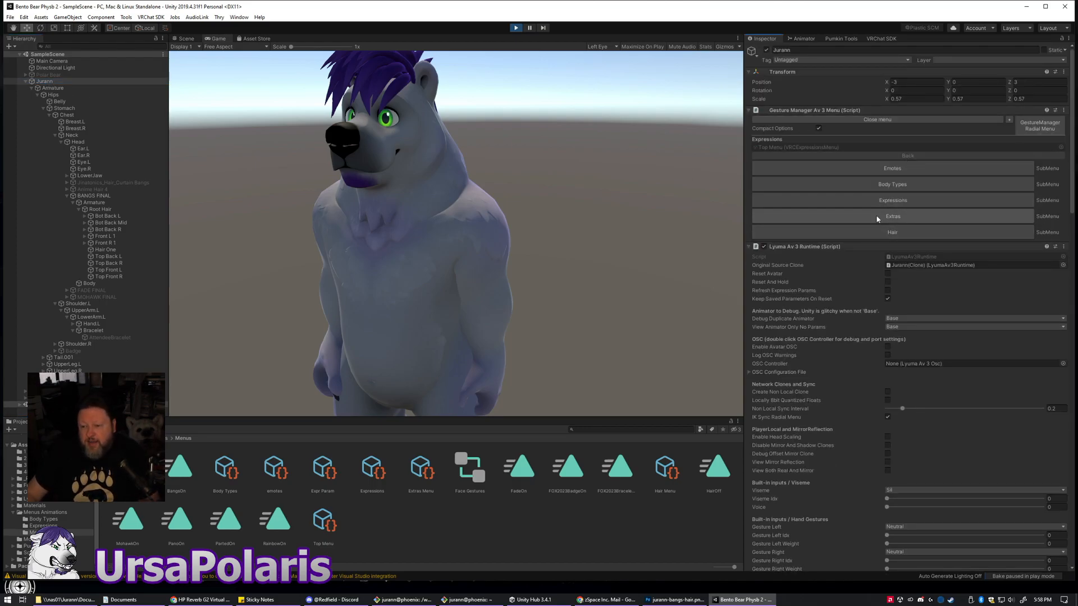
left_click(896, 216)
left_click(823, 201)
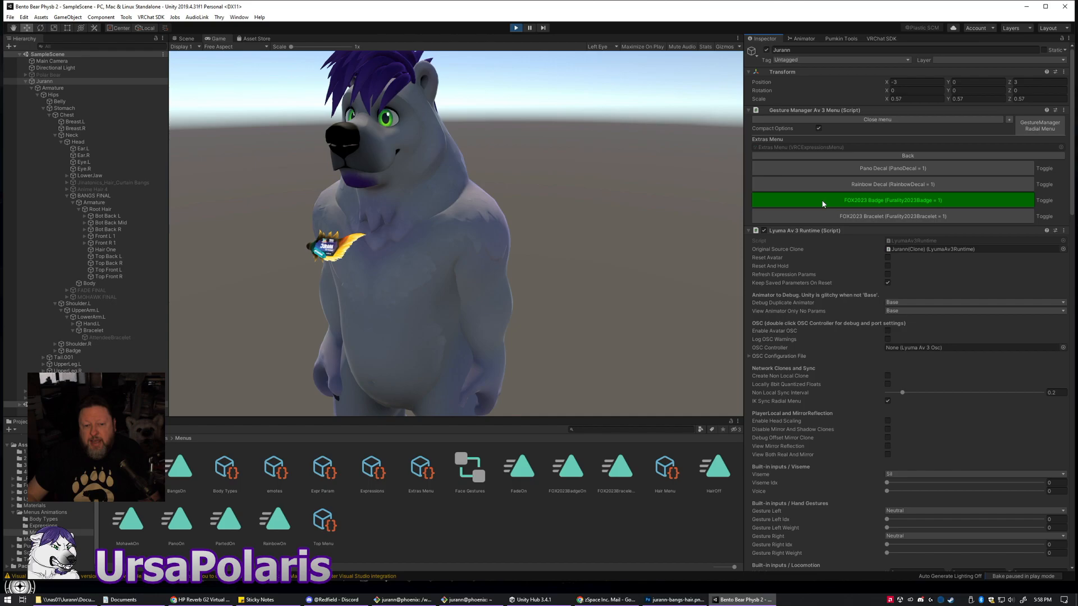
left_click(823, 204)
left_click(823, 204)
left_click(823, 204)
left_click(823, 203)
left_click(823, 204)
- Turn the FOX2023 Bracelet toggle on and off several times, leave it on, and turn the FOX2023 Badge on with it
left_click(825, 217)
left_click(825, 218)
left_click(826, 219)
left_click(825, 219)
left_click(824, 215)
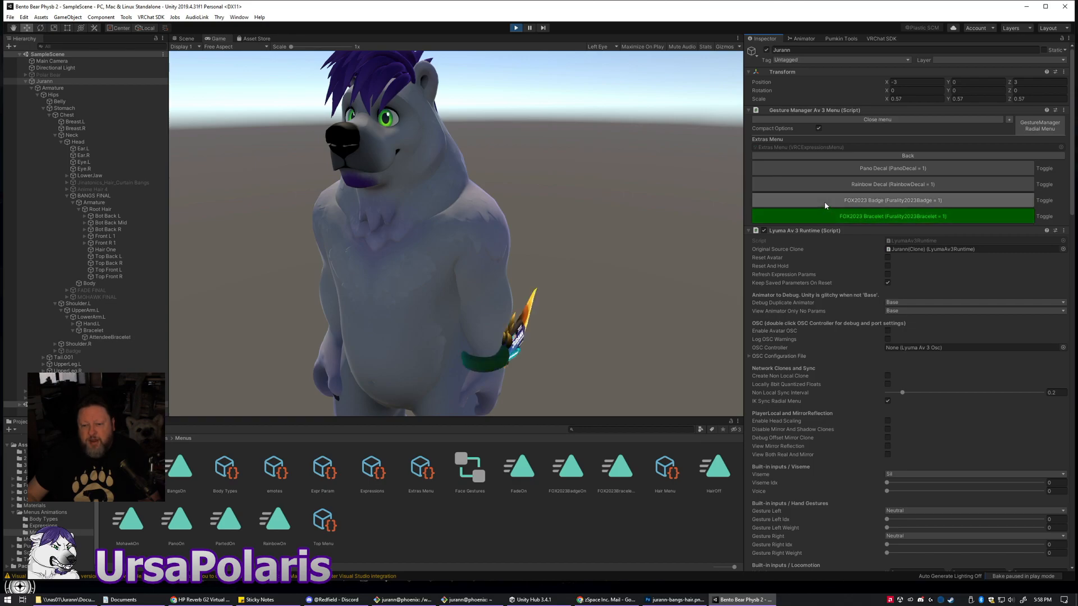
left_click(824, 201)
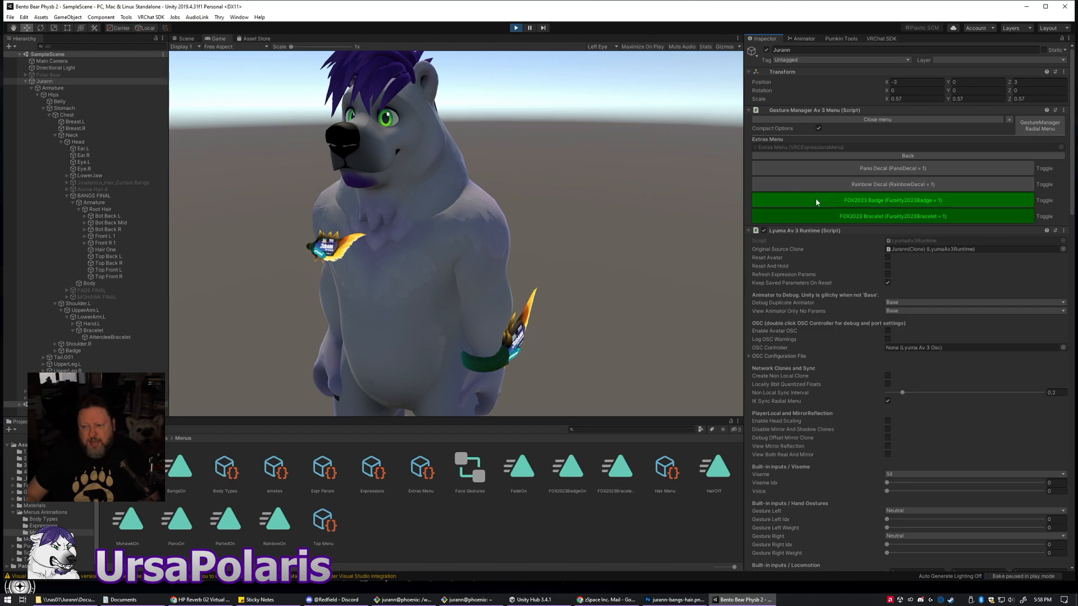
- Test the FOX2023 Badge and Bracelet toggles in different on and off combinations, finishing with both off
left_click(815, 201)
left_click(817, 216)
left_click(819, 202)
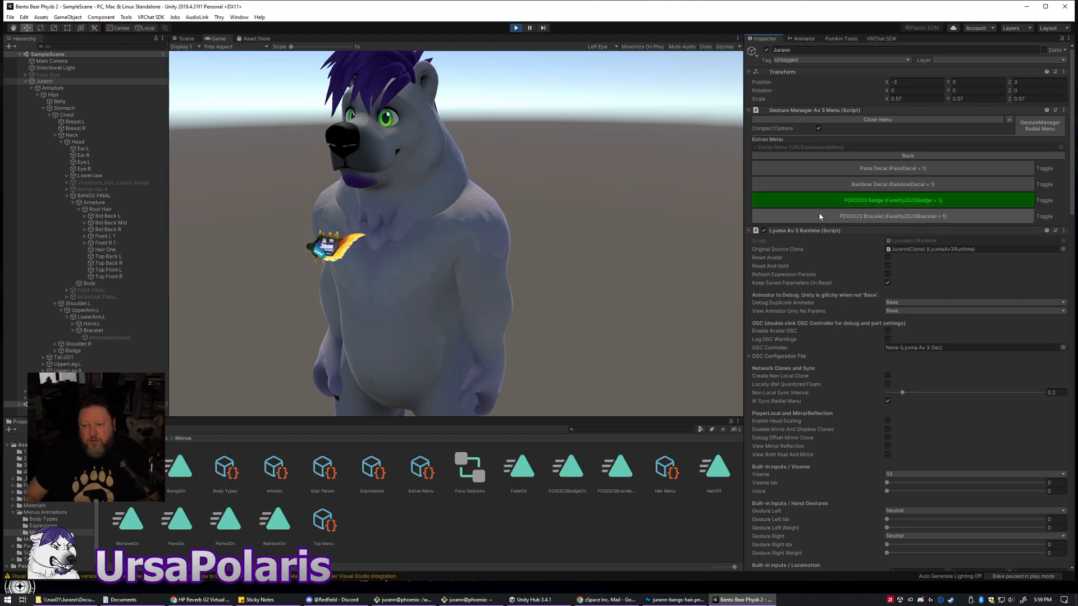
left_click(823, 216)
left_click(823, 216)
left_click(818, 201)
left_click(823, 202)
left_click(823, 215)
left_click(823, 216)
left_click(828, 200)
- Test the Pano Decal and Rainbow Decal toggles both together and separately on the avatar
left_click(824, 183)
left_click(823, 168)
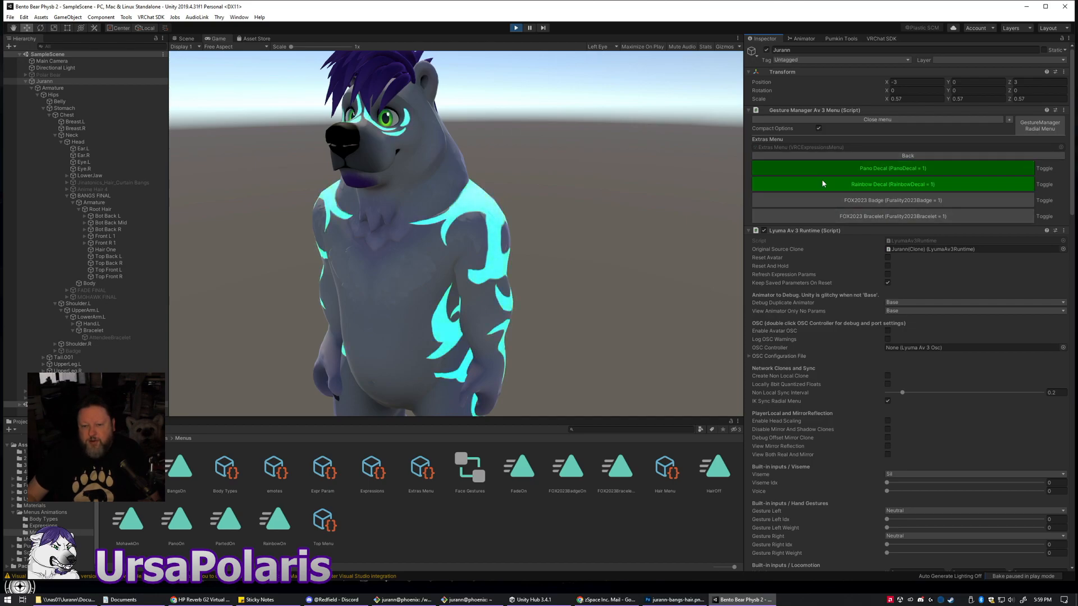
left_click(827, 185)
left_click(827, 186)
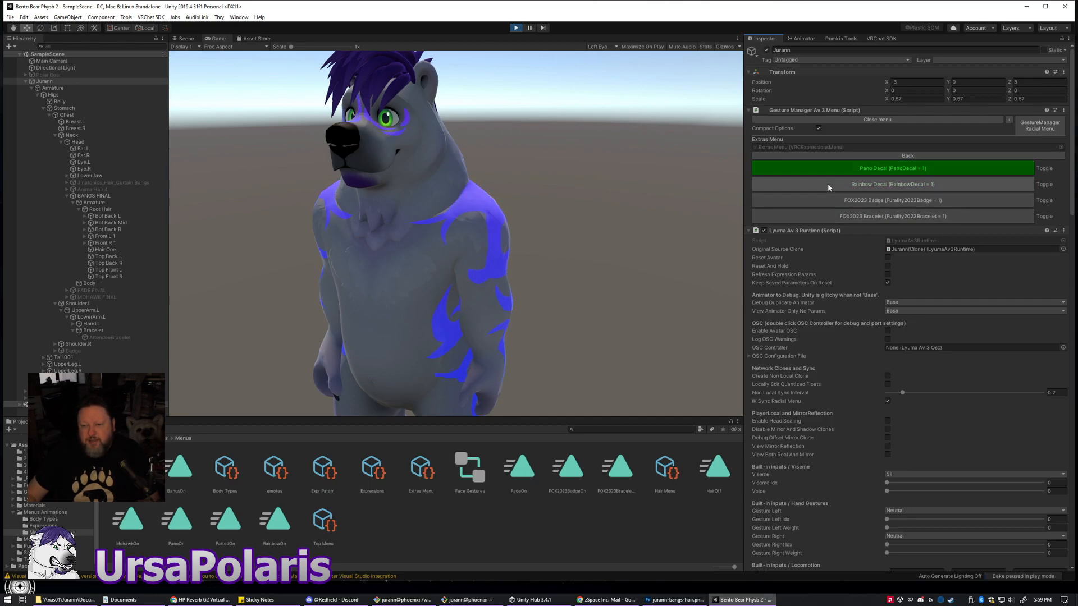
left_click(827, 170)
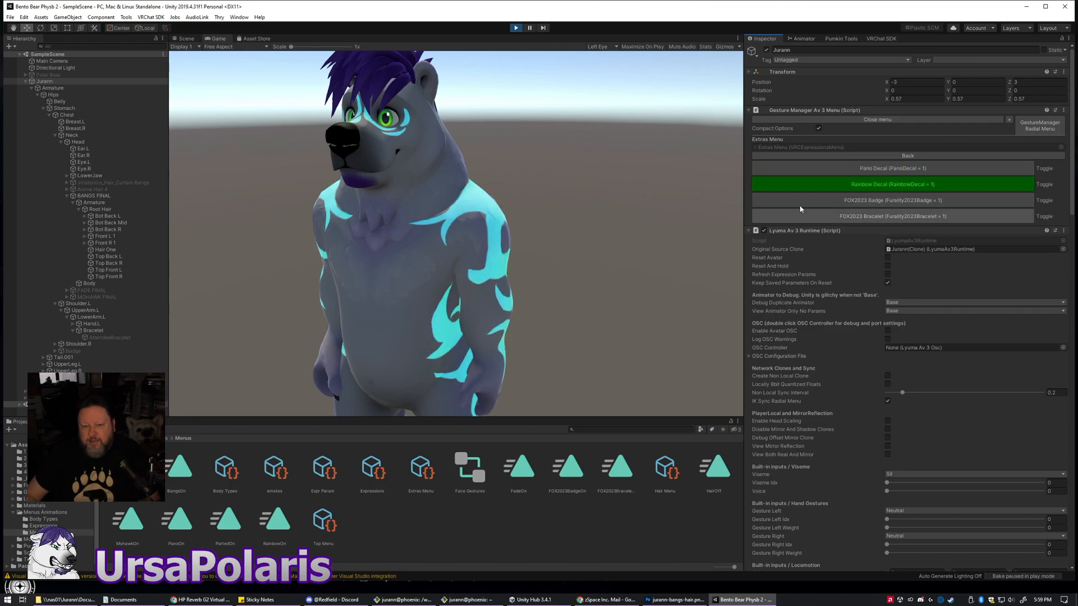
left_click(830, 184)
left_click(829, 168)
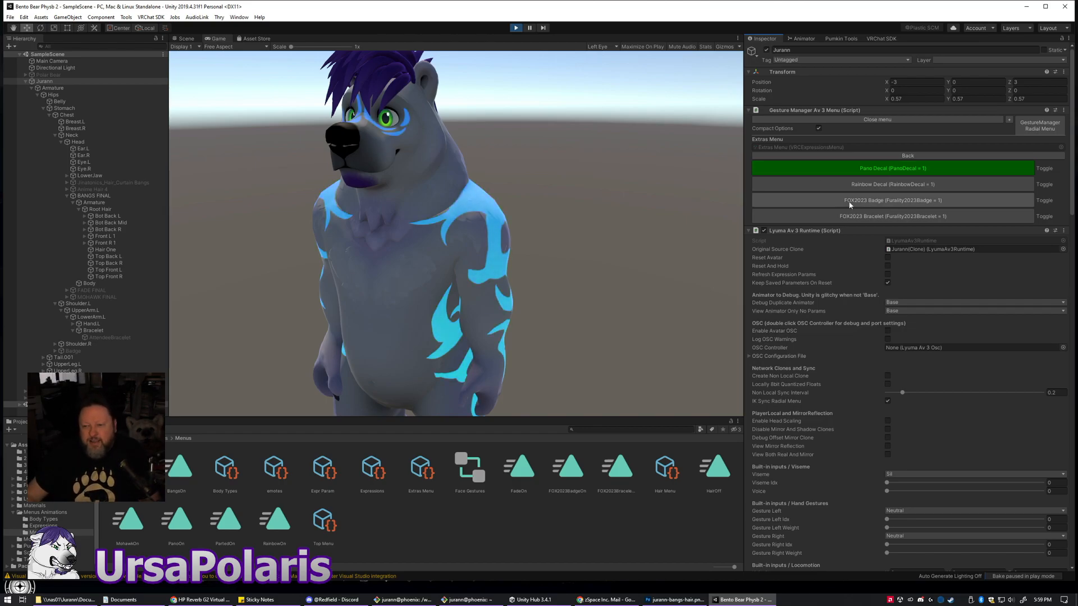
left_click(822, 167)
left_click(820, 184)
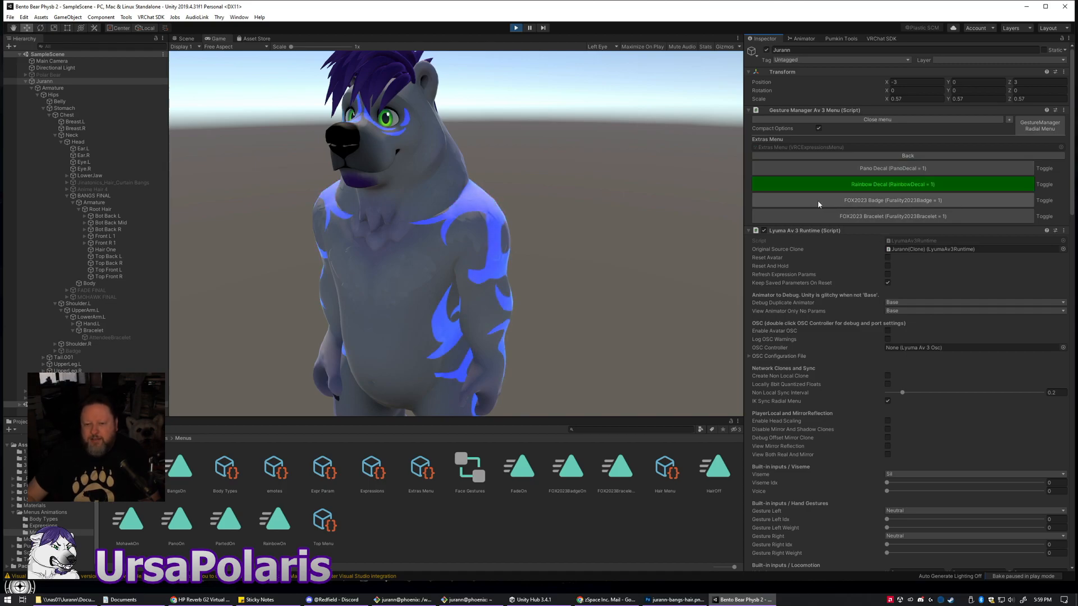
- With both decals off, turn the FOX2023 Badge on and off, followed by the FOX2023 Bracelet
left_click(821, 198)
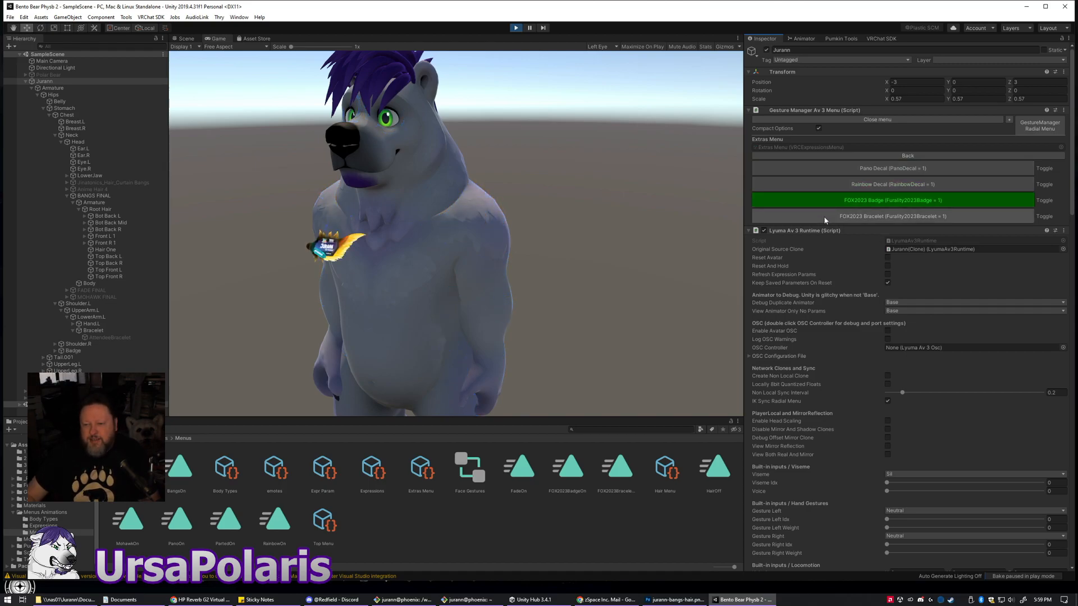
left_click(814, 200)
left_click(813, 211)
left_click(813, 212)
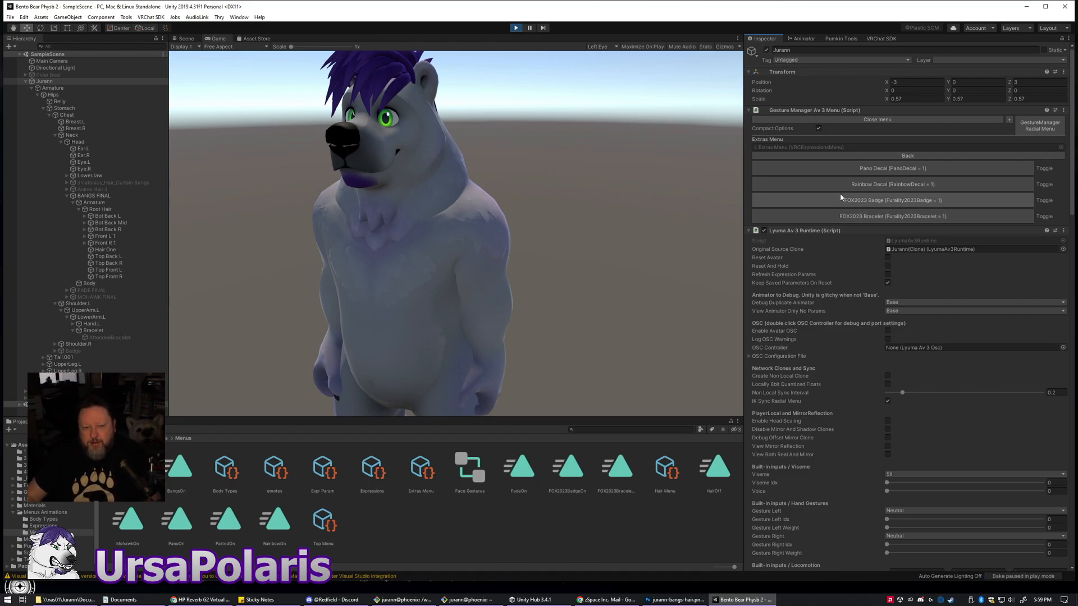
- Run two overlapping on and off cycles of the FOX2023 Badge and Bracelet toggles, ending with both off
left_click(809, 200)
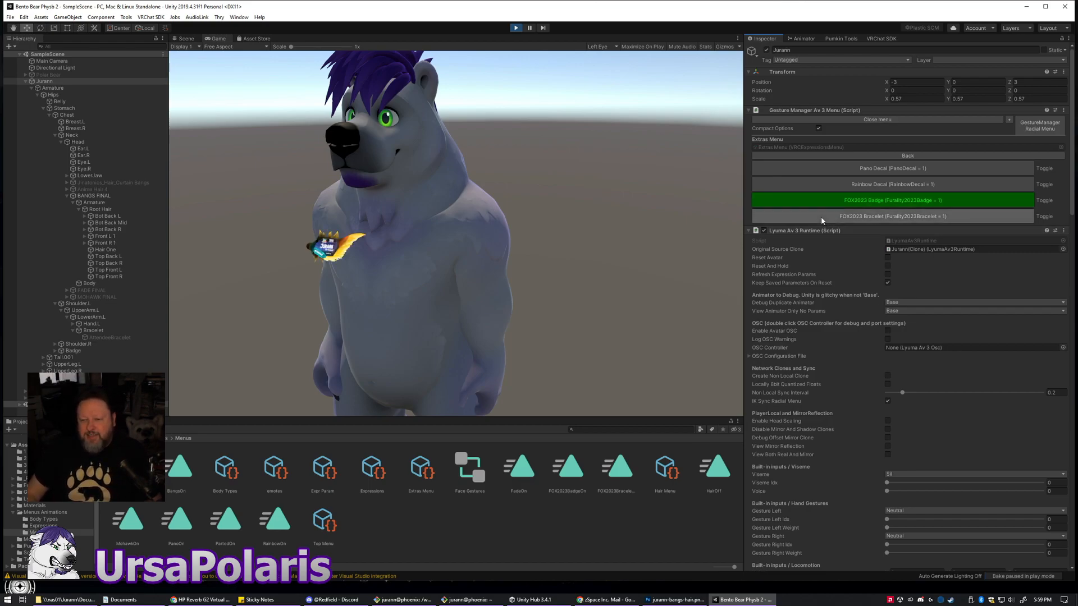
left_click(821, 218)
left_click(807, 202)
left_click(813, 217)
left_click(818, 201)
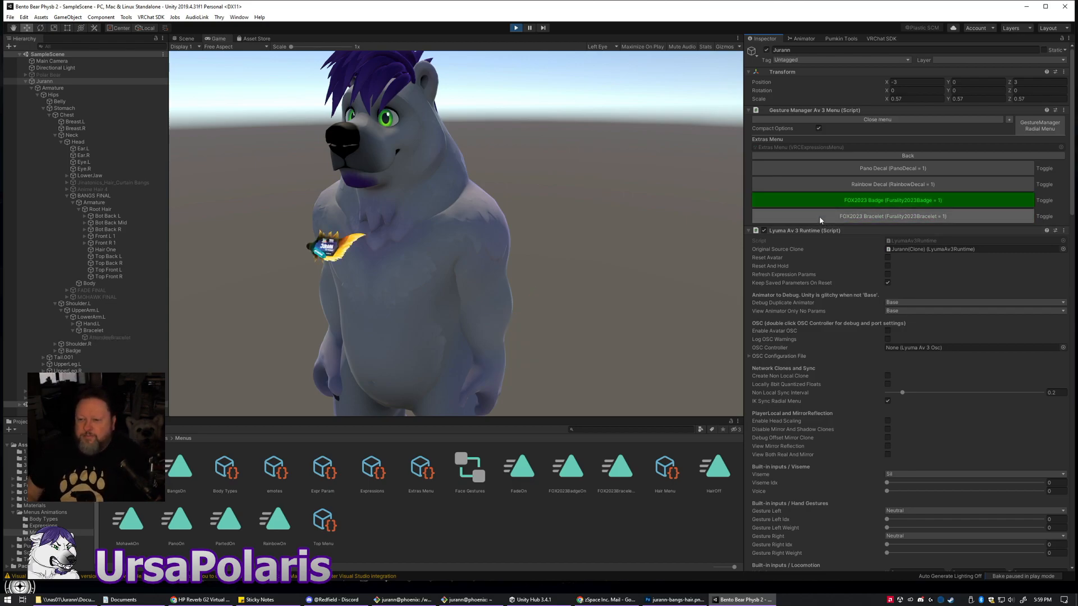
left_click(819, 217)
left_click(814, 197)
left_click(811, 218)
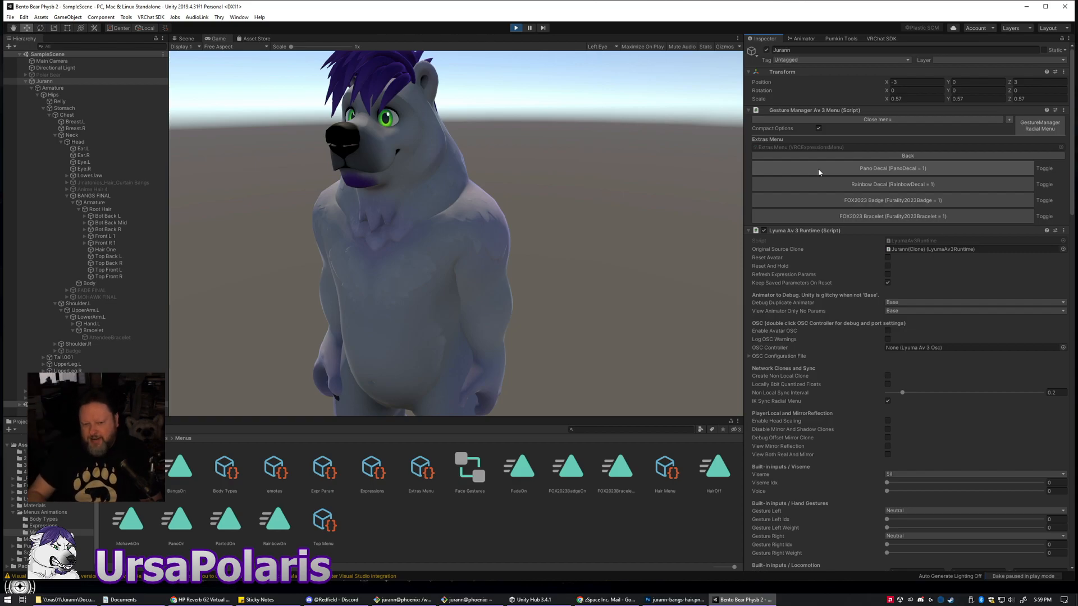
- Turn the FOX2023 Badge and Bracelet on, off and on again, leaving both accessories on
left_click(821, 201)
left_click(823, 217)
left_click(813, 204)
left_click(812, 212)
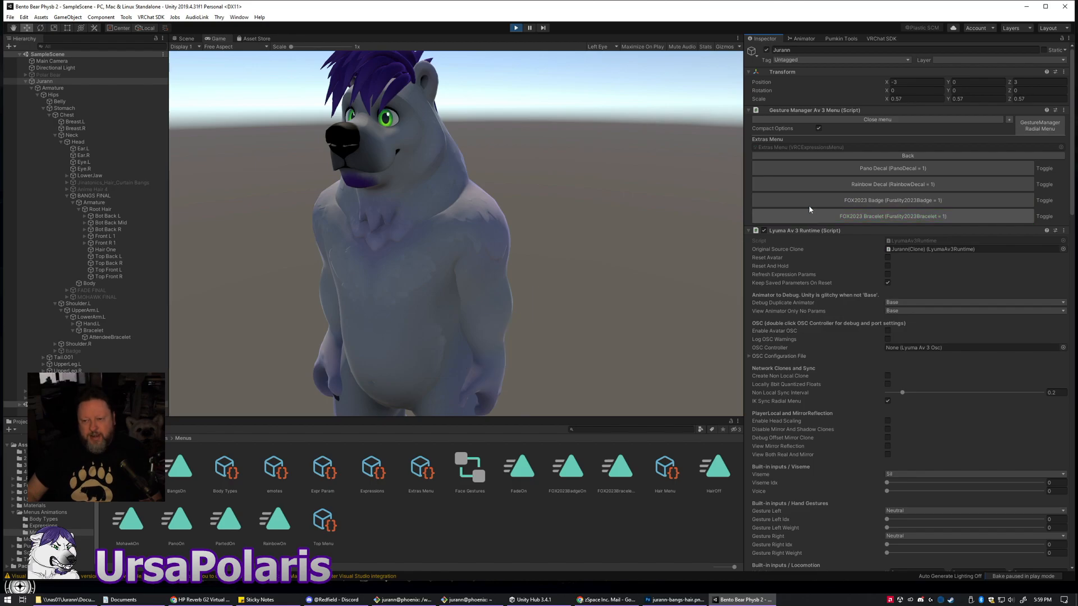
left_click(807, 201)
left_click(813, 218)
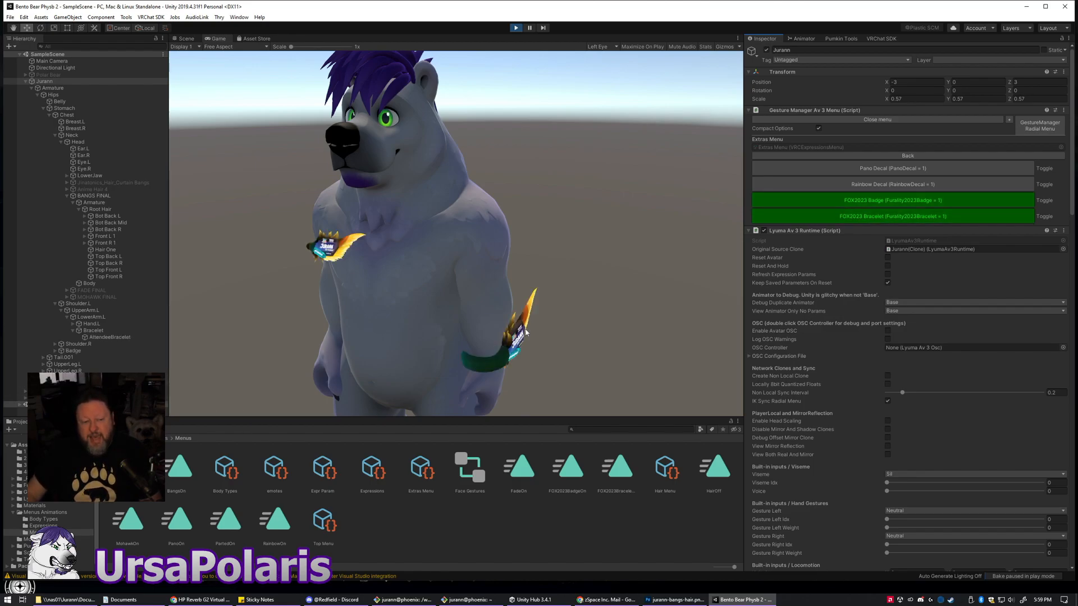
- Switch the FOX2023 Bracelet and Badge off, on and off again, exit play mode and clear the selection
left_click(828, 217)
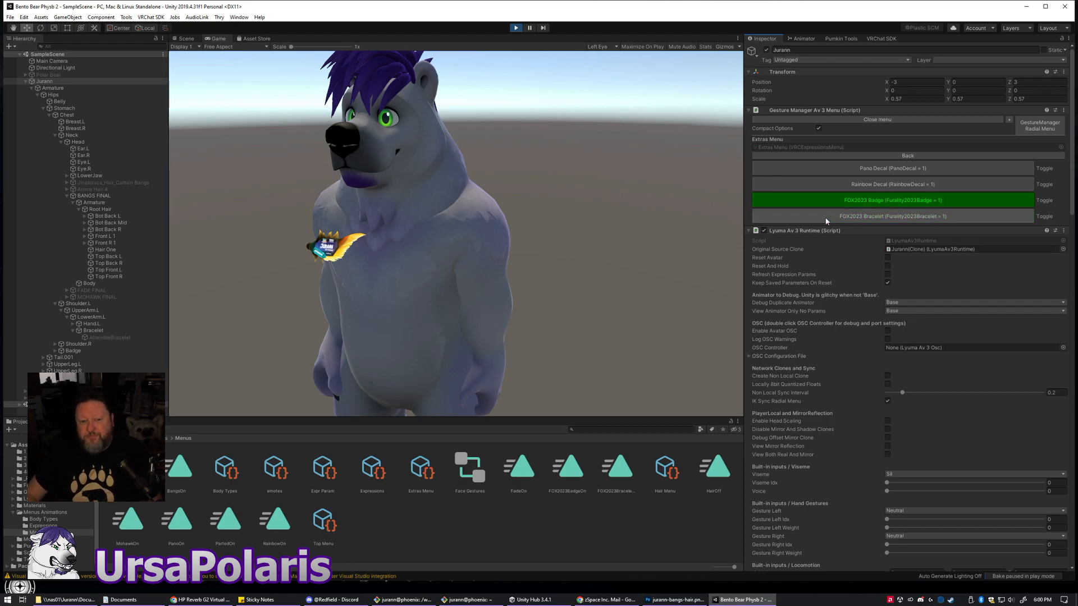
left_click(823, 200)
left_click(817, 216)
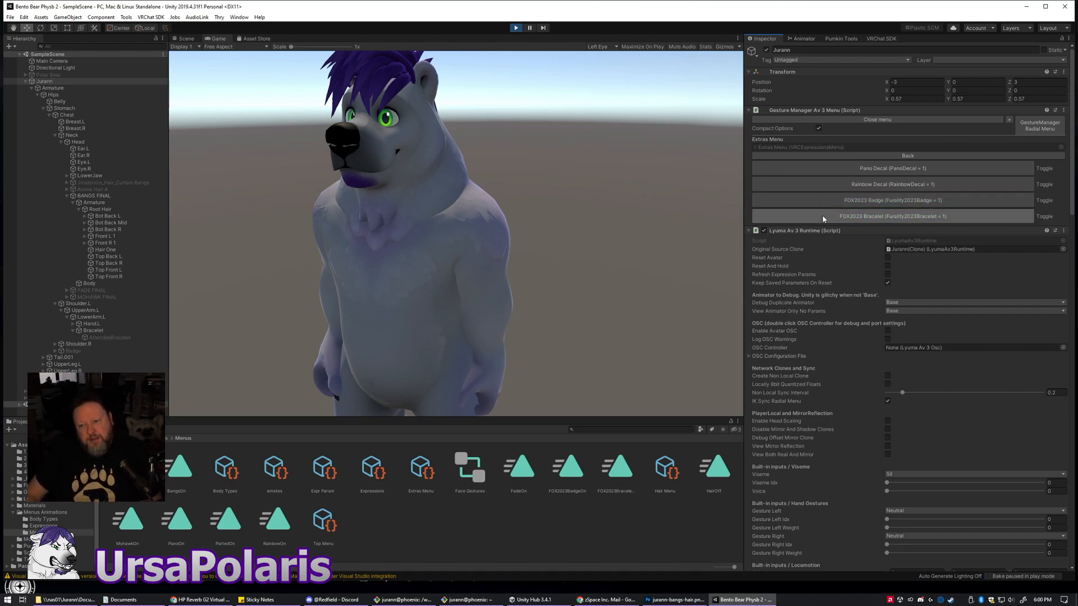
left_click(814, 201)
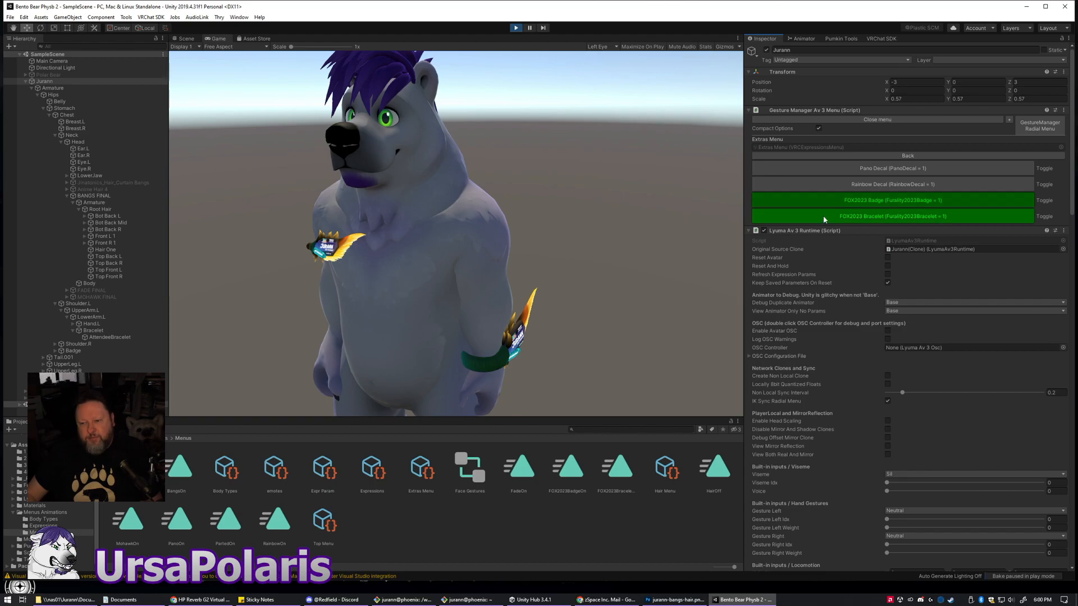
left_click(823, 216)
left_click(817, 201)
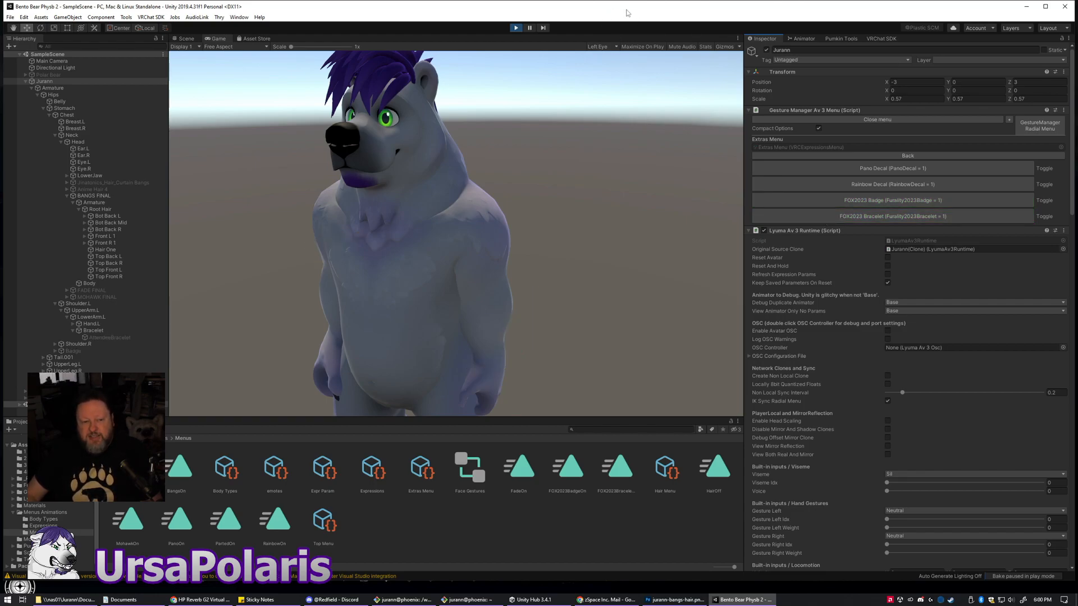
left_click(516, 27)
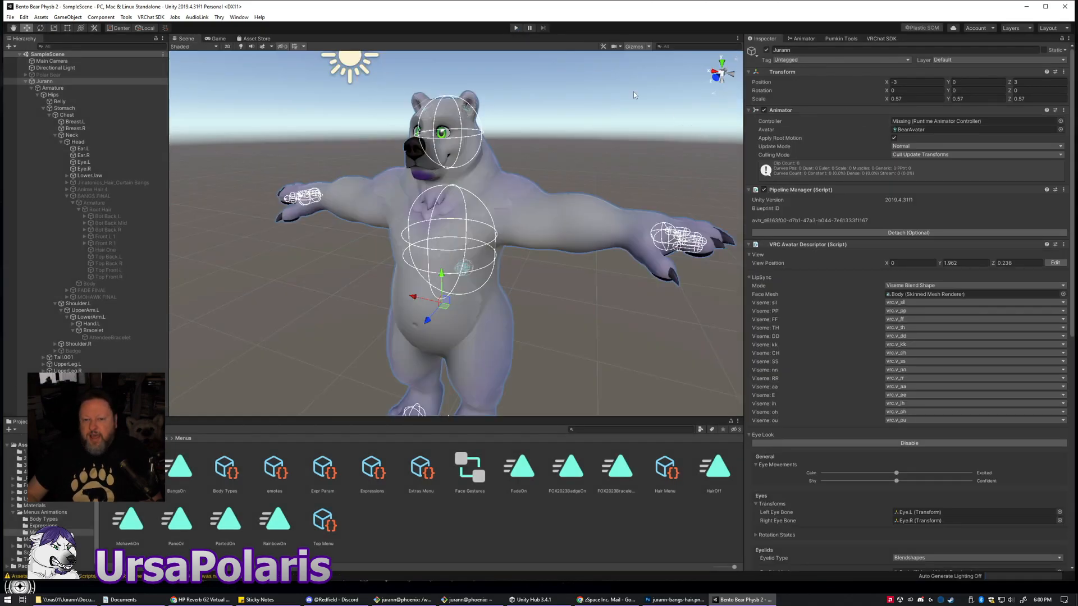
left_click(558, 558)
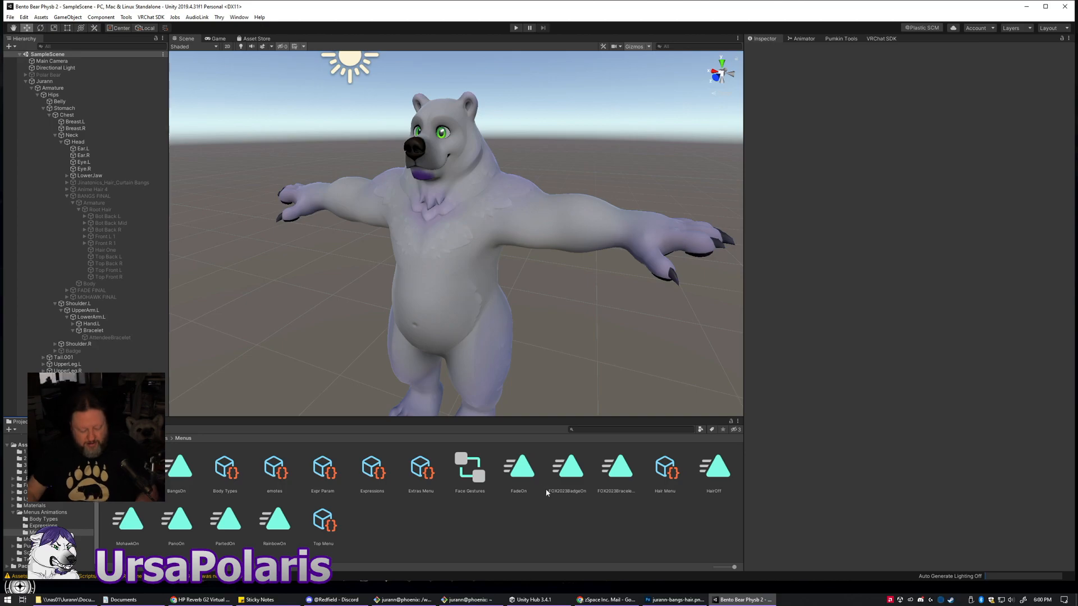